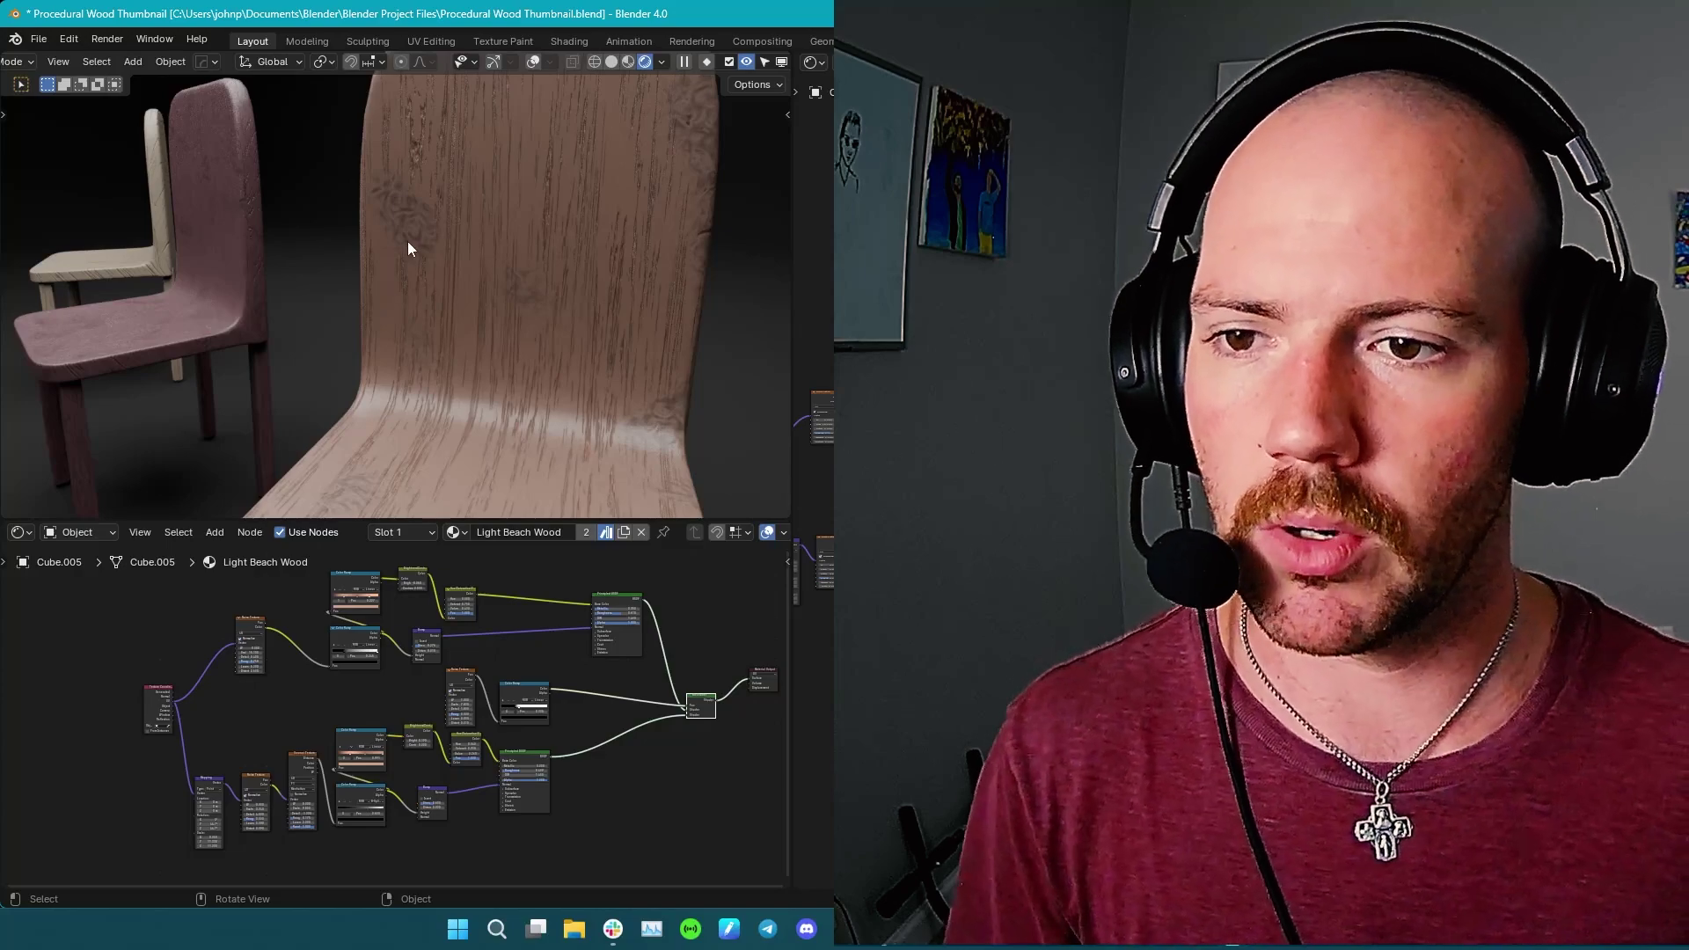
middle_drag(408, 229, 514, 282)
scroll(513, 282, up, 2)
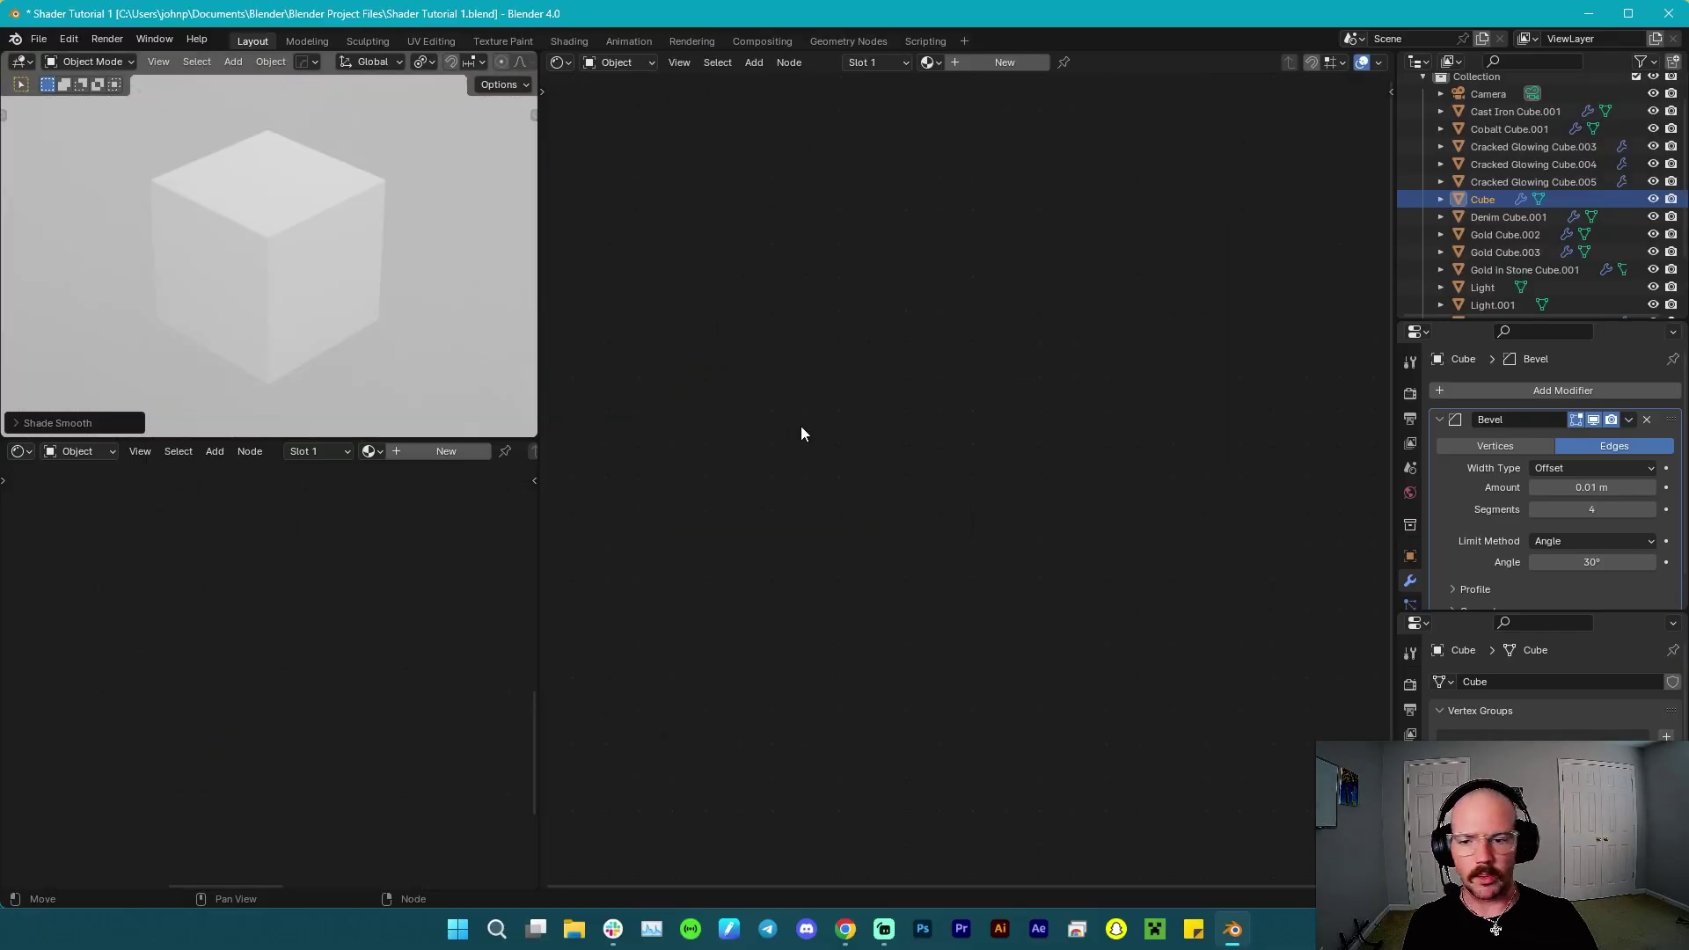
Create a new material for the cube.
click(253, 273)
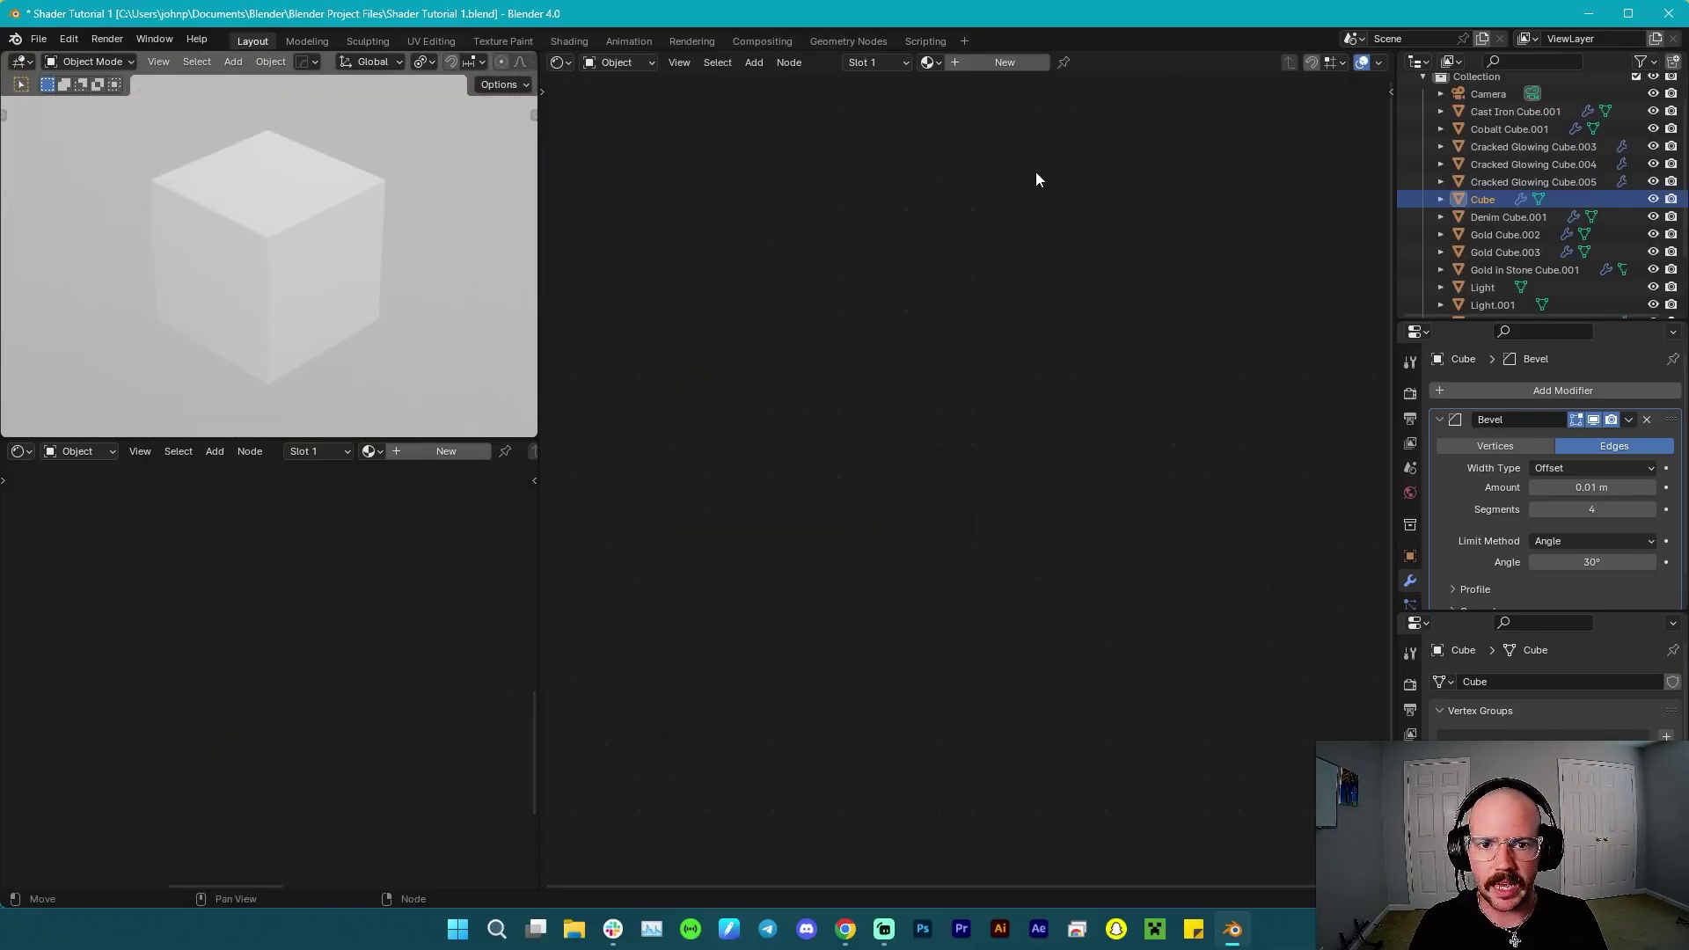
click(1002, 63)
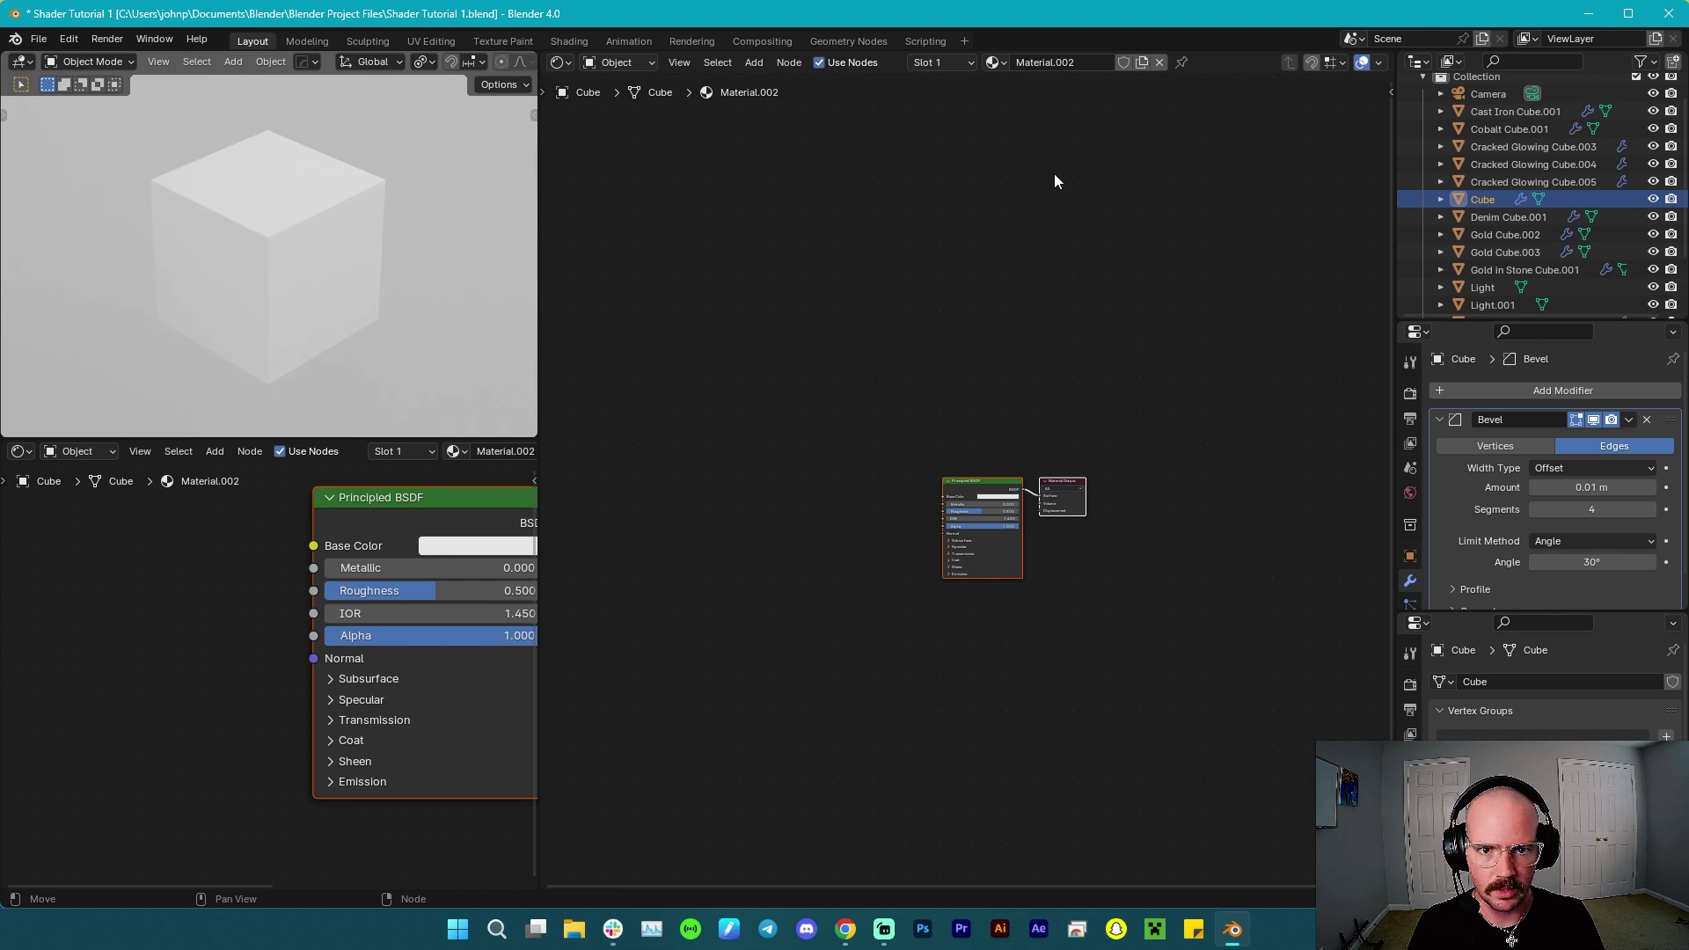
scroll(1021, 643, up, 5)
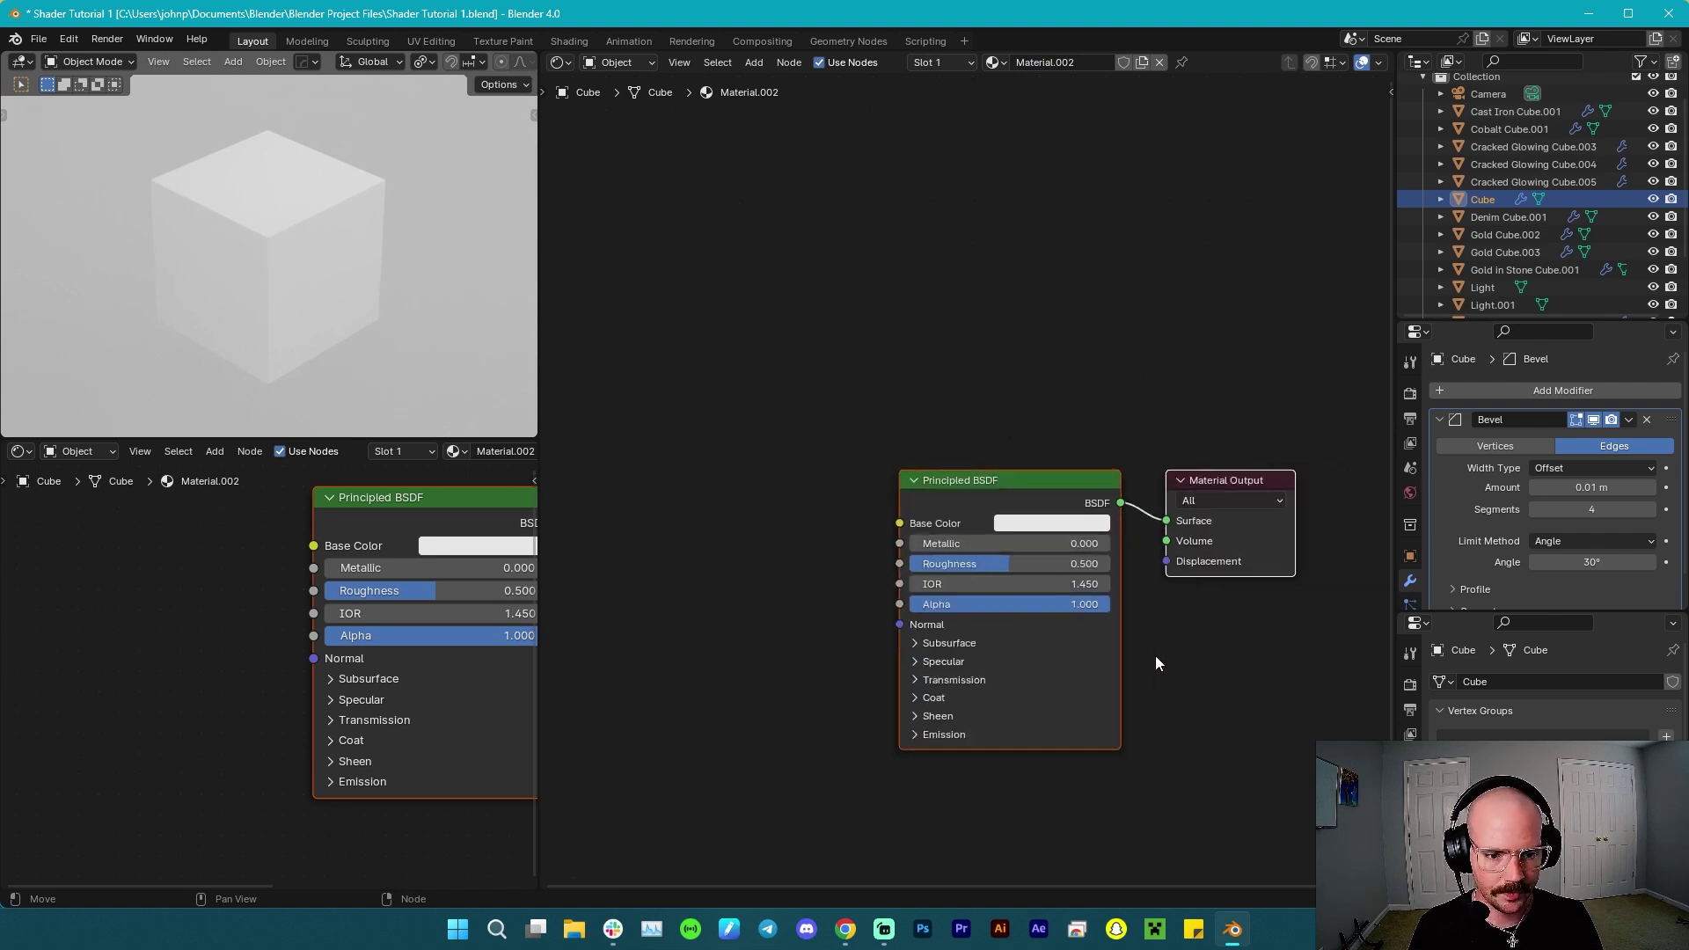
scroll(1118, 647, down, 2)
middle_drag(900, 603, 878, 565)
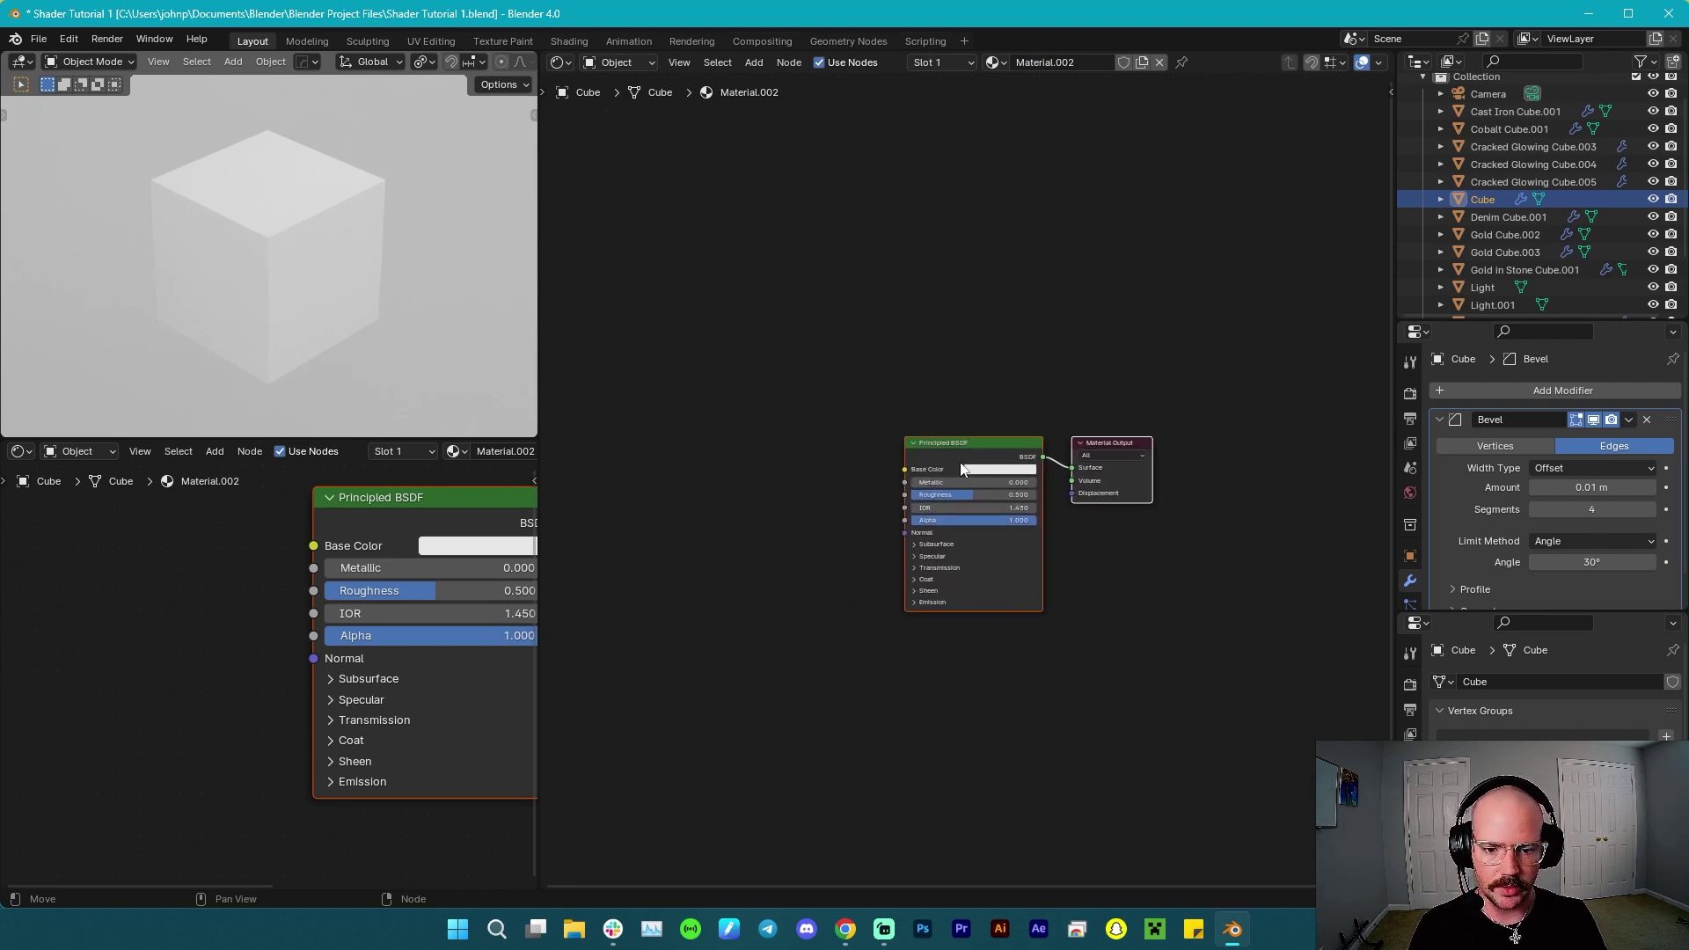
middle_drag(955, 374, 1010, 373)
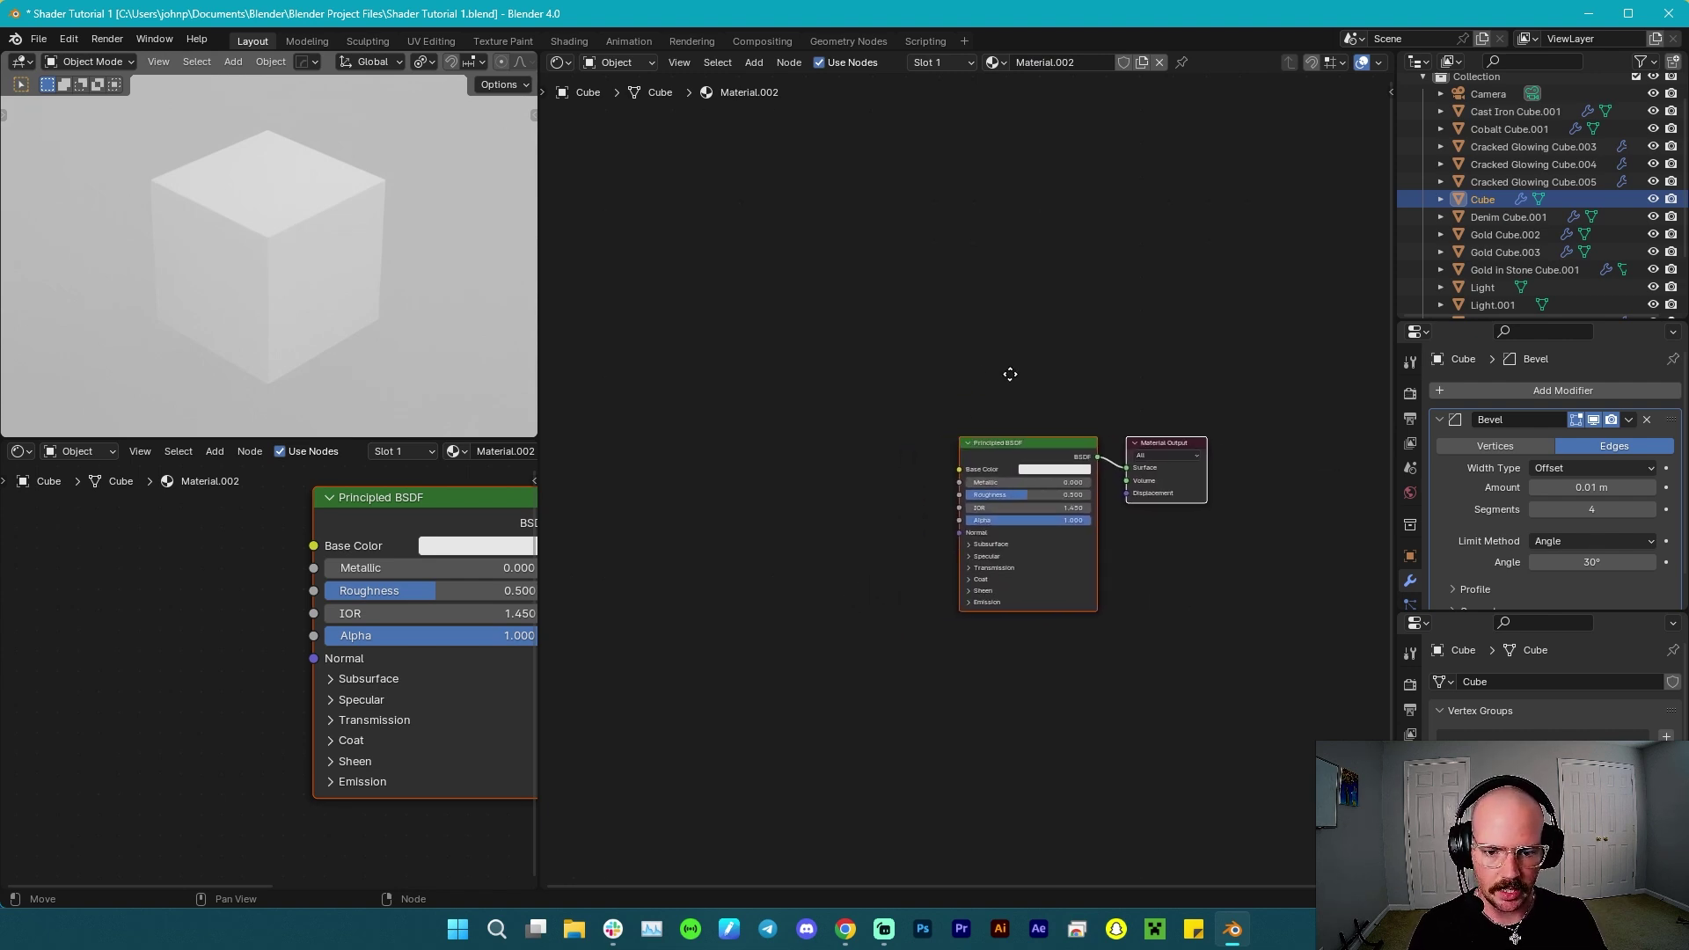
Add Texture Coordinate and Mapping nodes ahead of the Principled BSDF, removing the Image Texture node while keeping its links connected.
click(1007, 457)
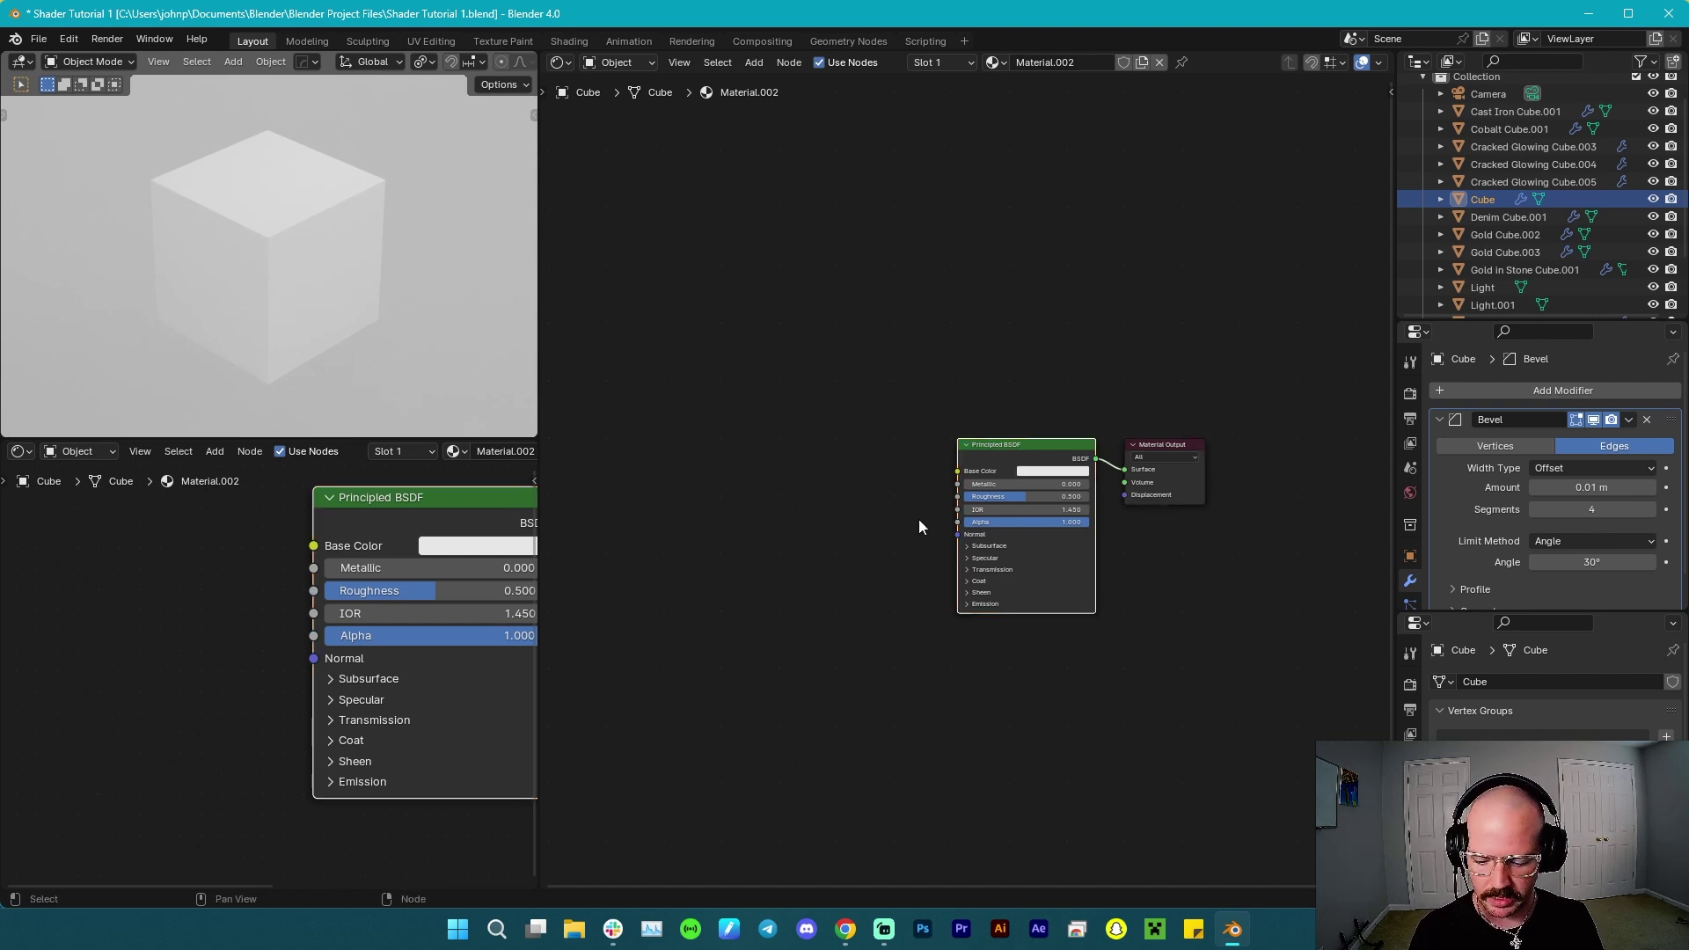
key(ctrl+t)
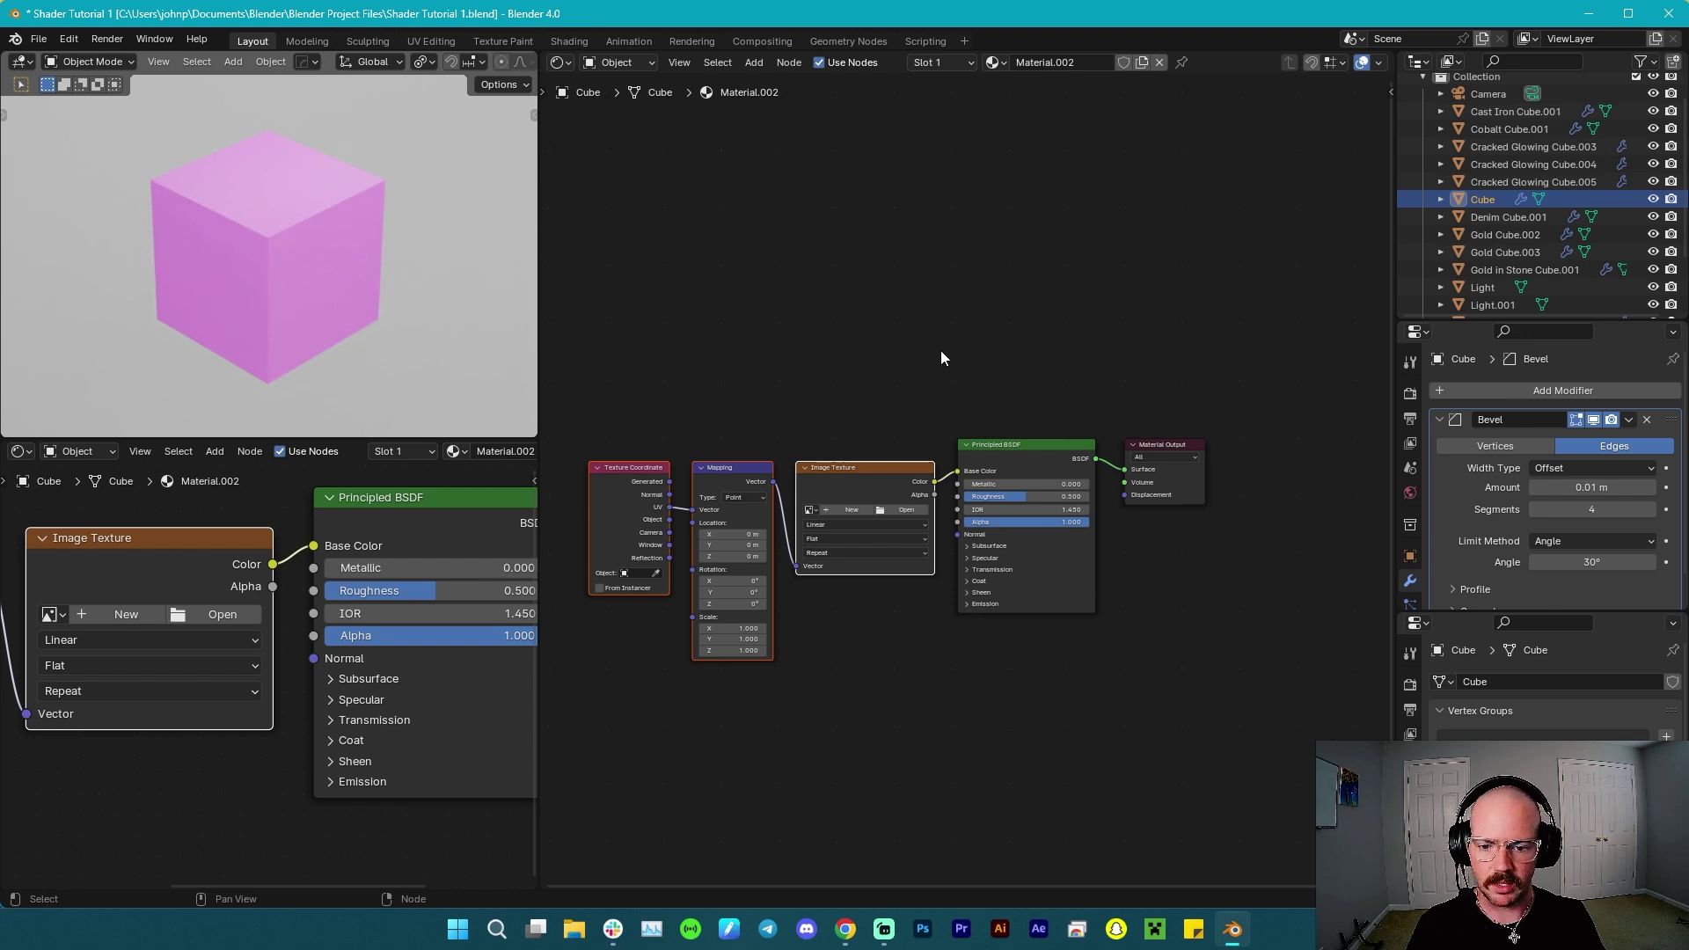
click(890, 459)
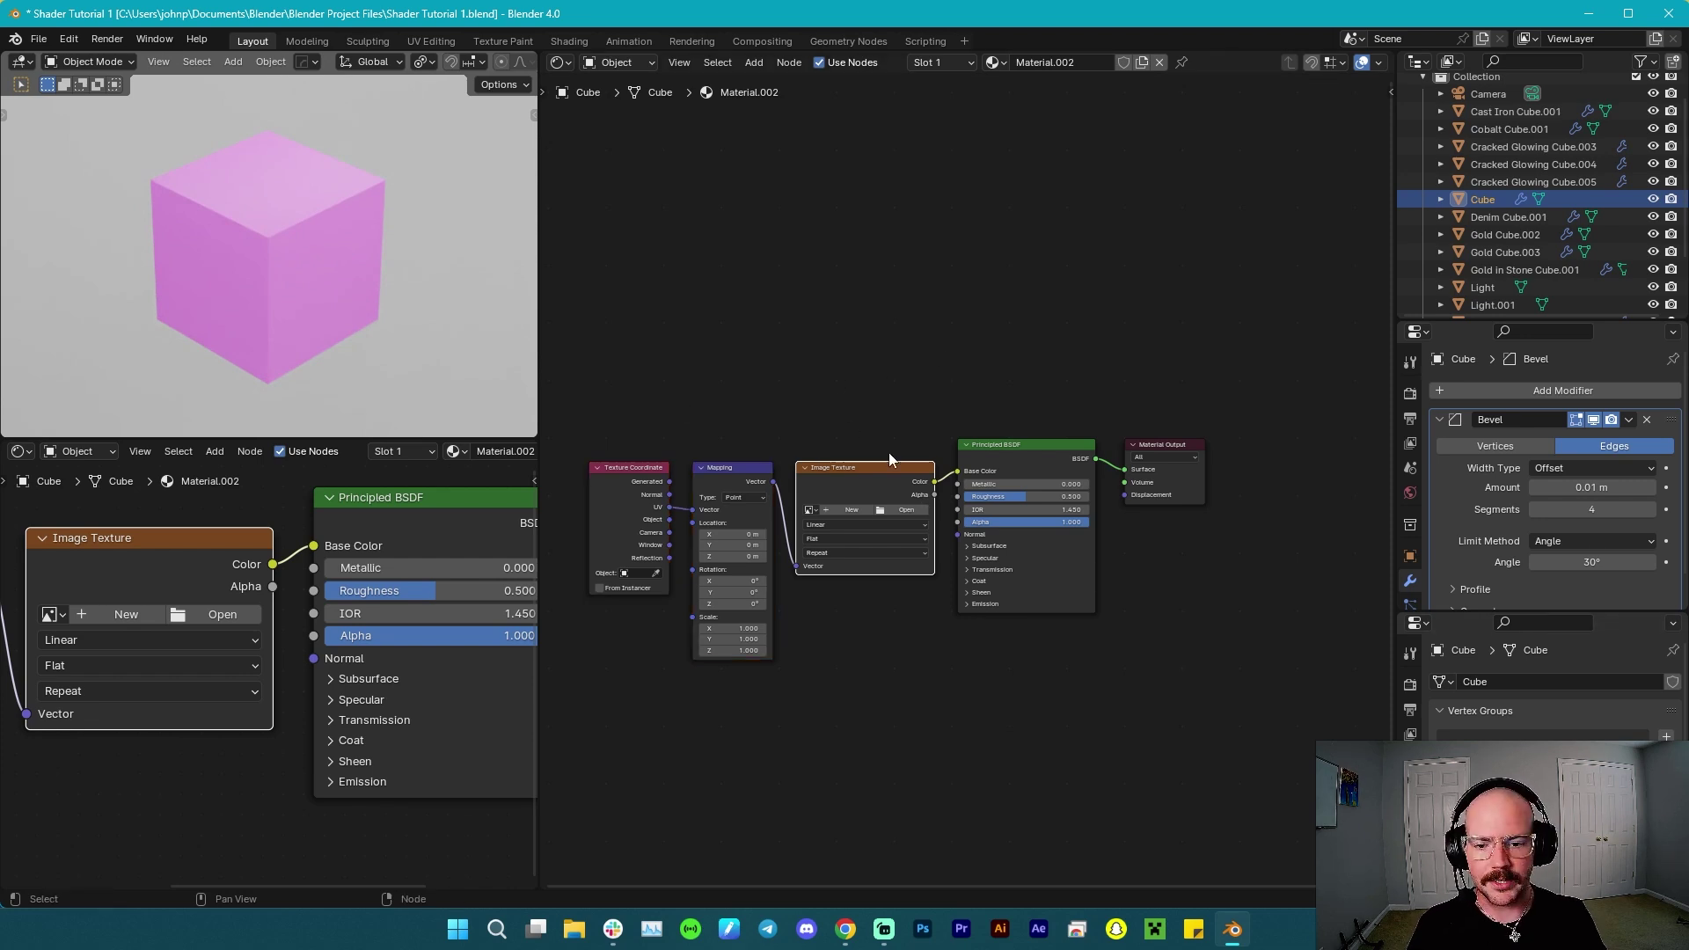
key(ctrl+x)
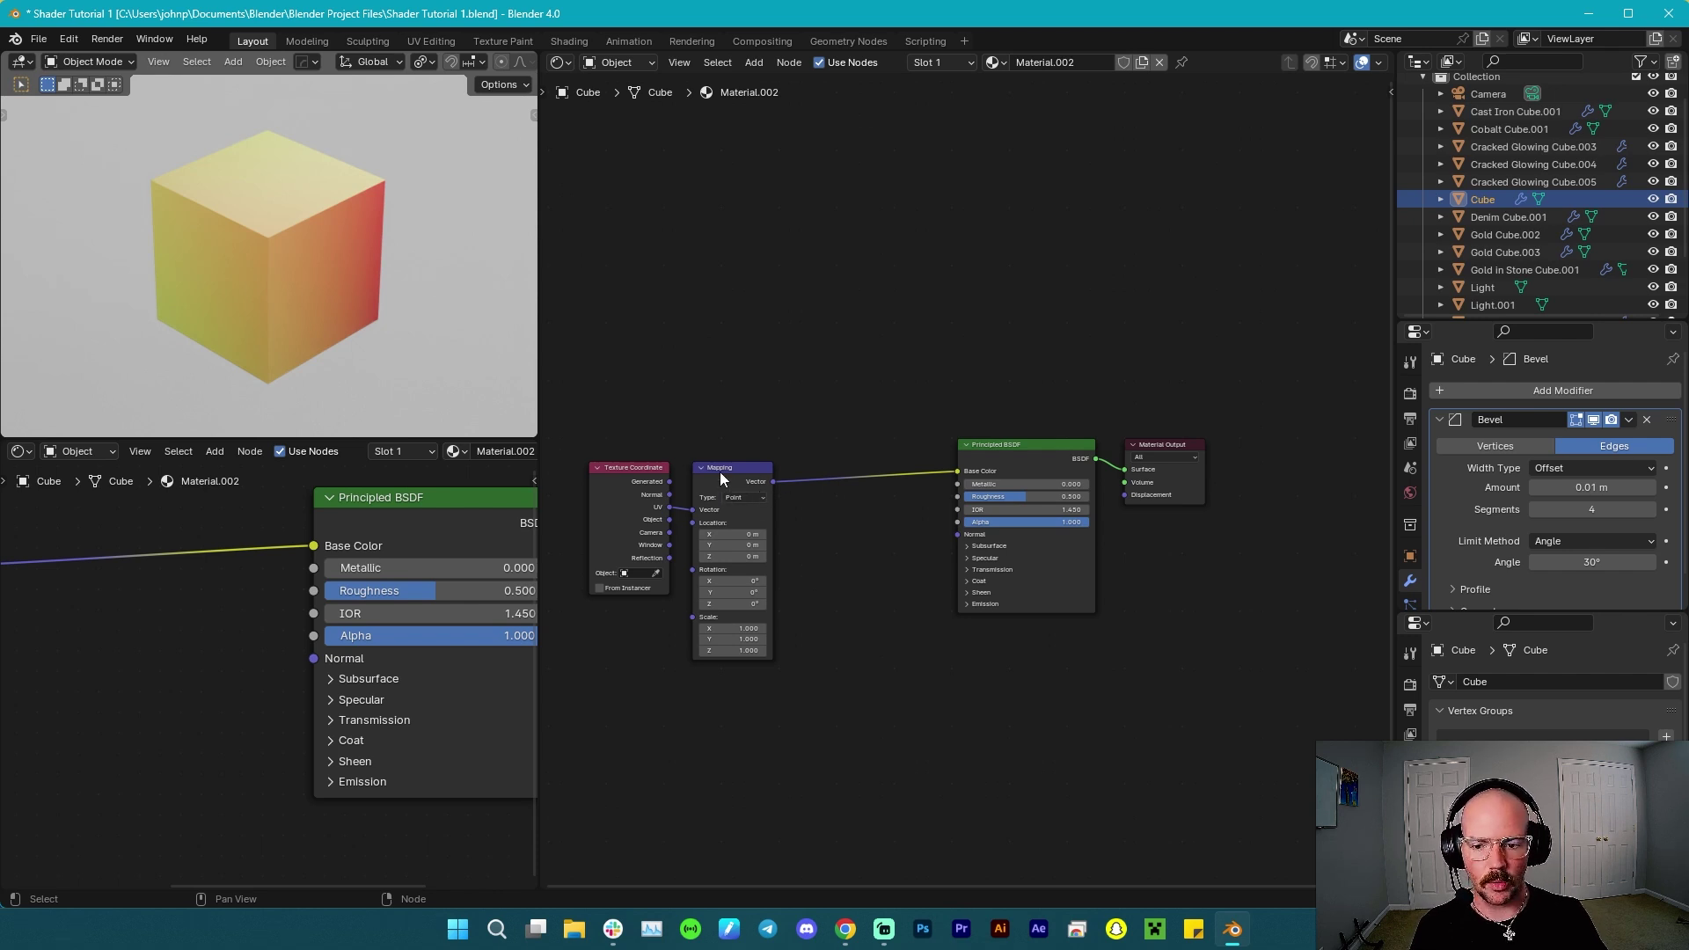
Insert a Noise Texture node on the link between Mapping and the Principled BSDF's Base Color.
key(shift+a)
text(n)
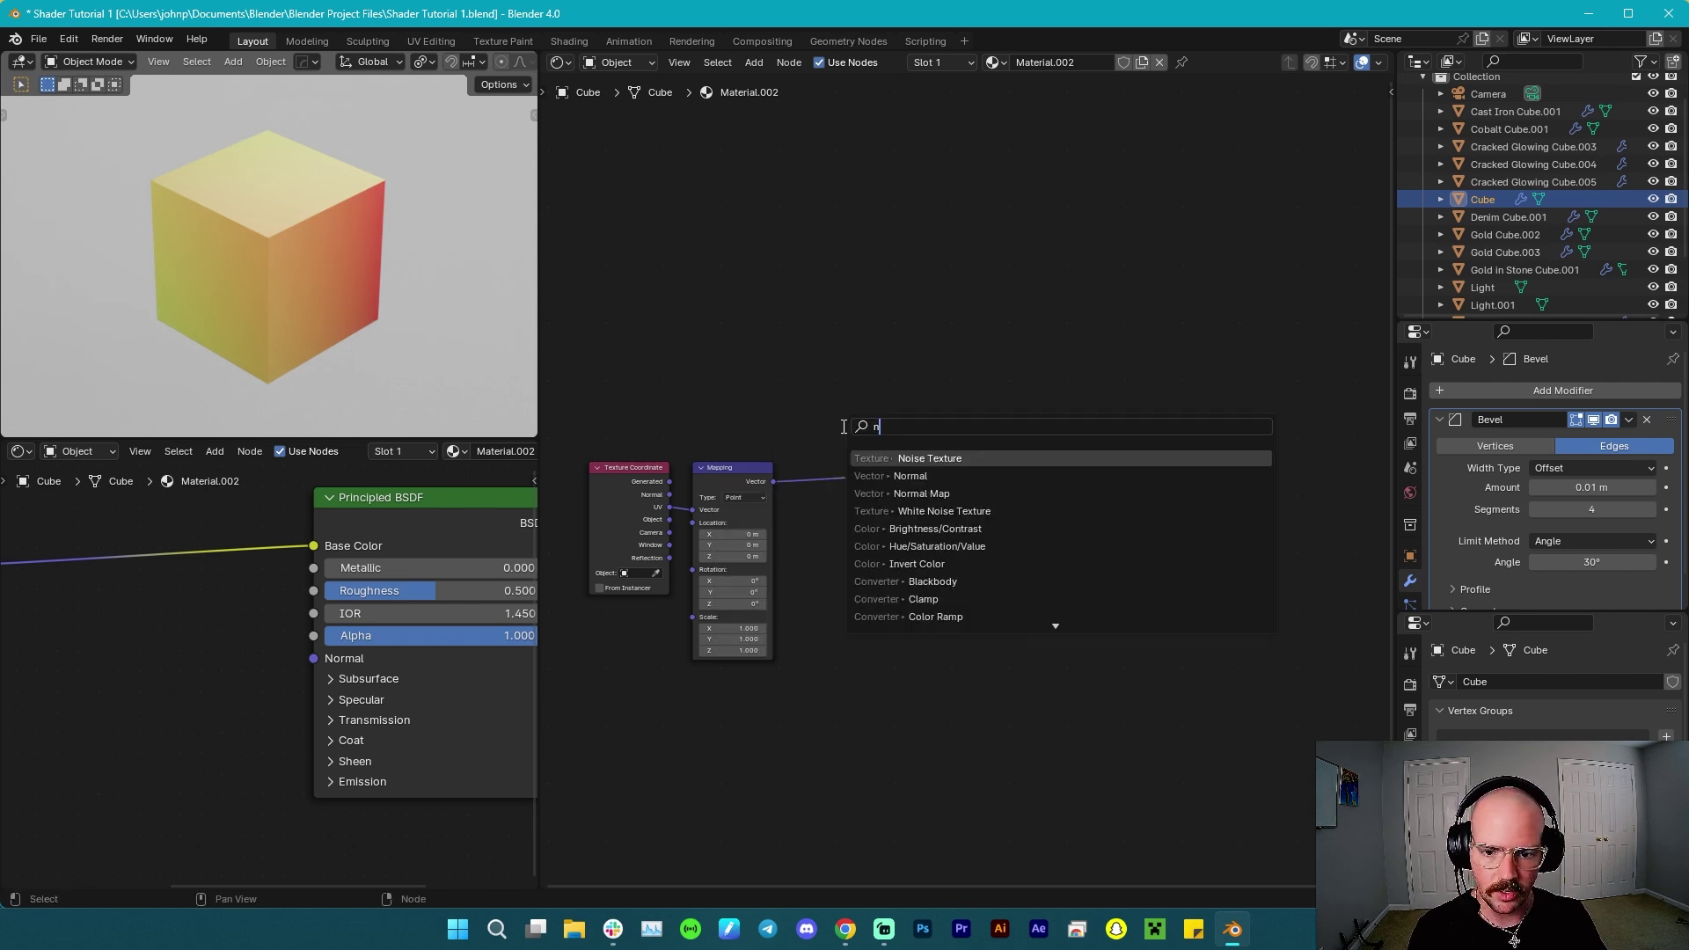
click(935, 460)
click(820, 452)
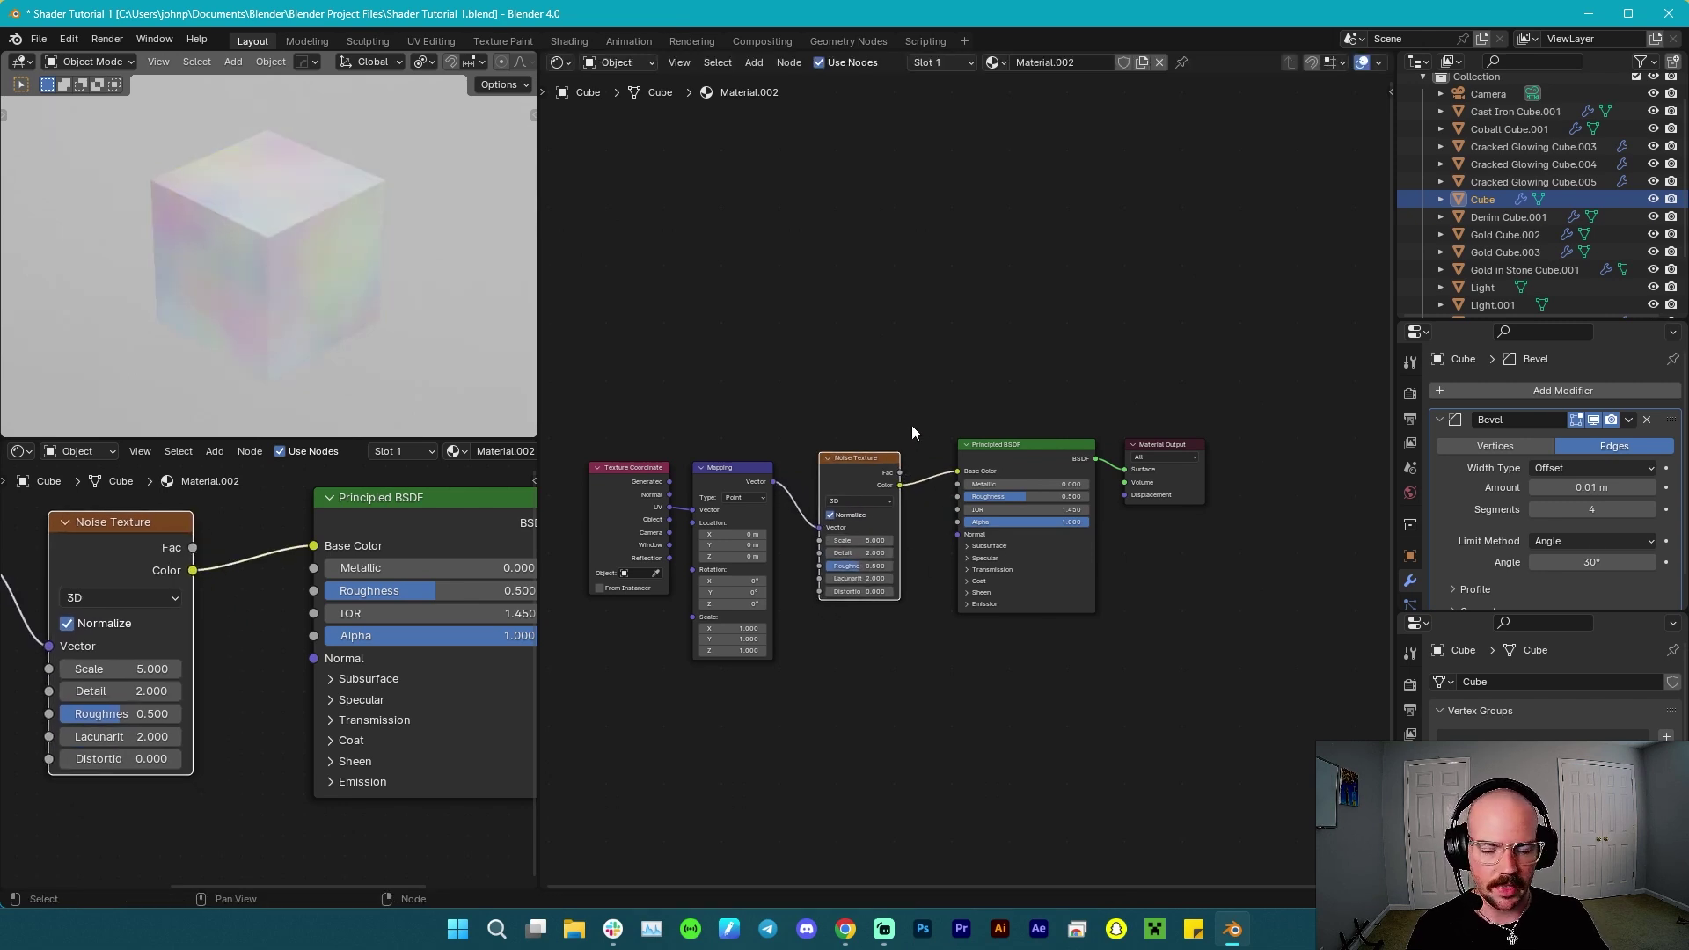
Move the Principled BSDF and Material Output aside and insert a Voronoi Texture node after the Noise Texture.
drag(948, 371, 1180, 544)
key(g)
click(1280, 549)
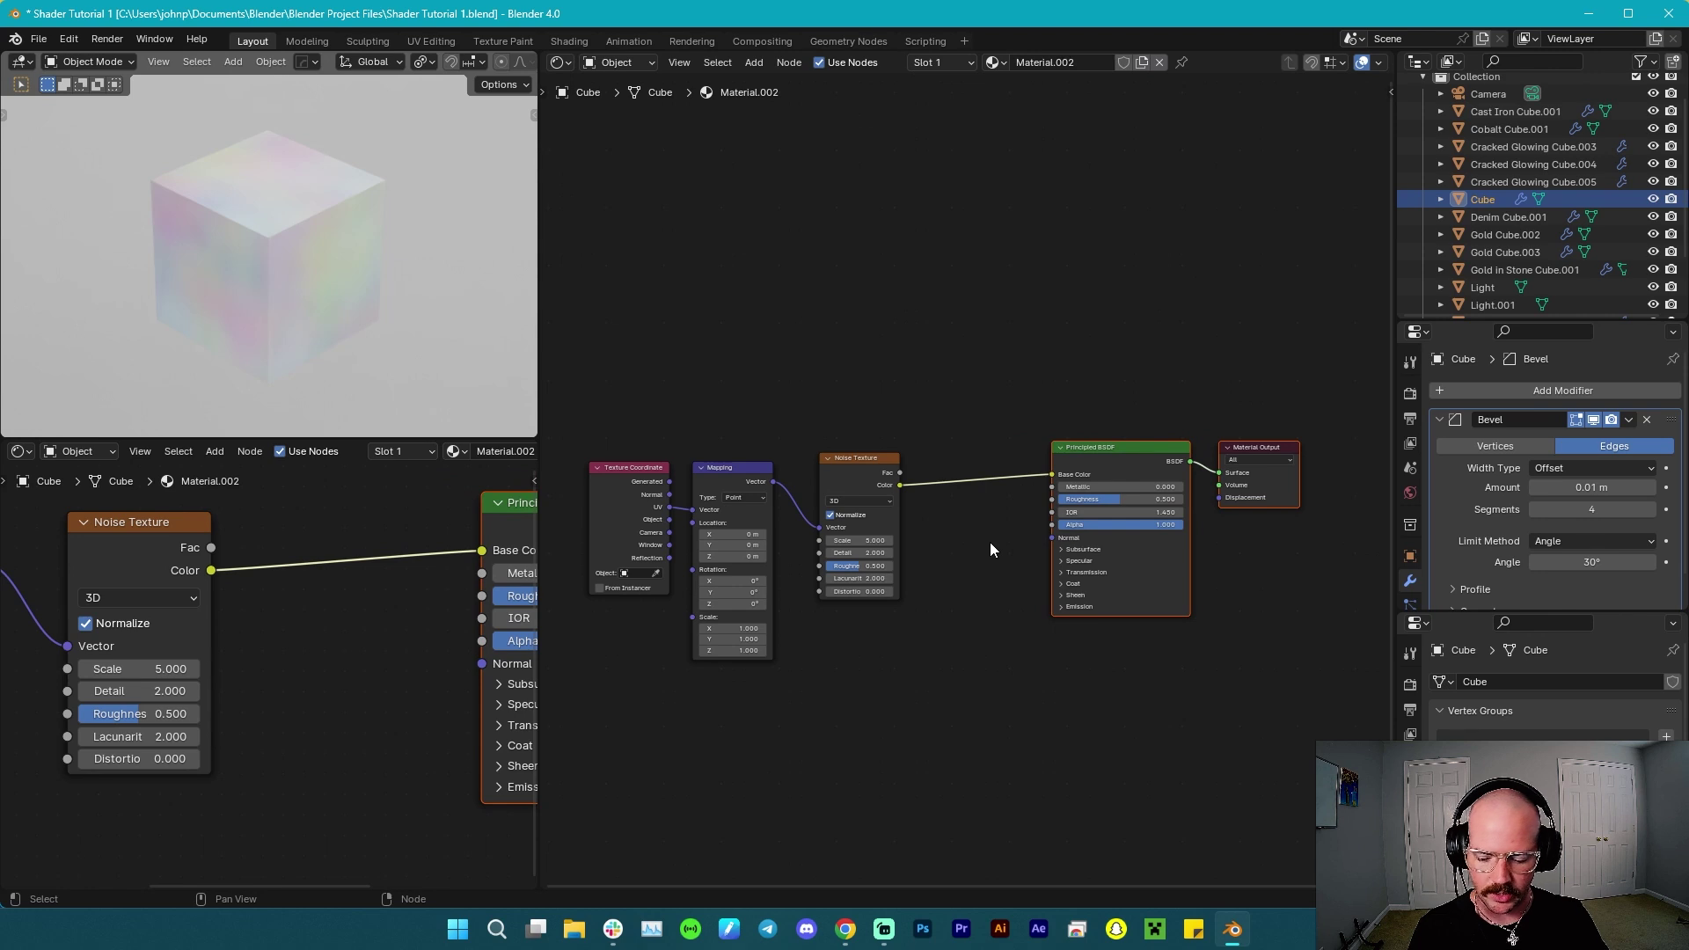
key(shift+a)
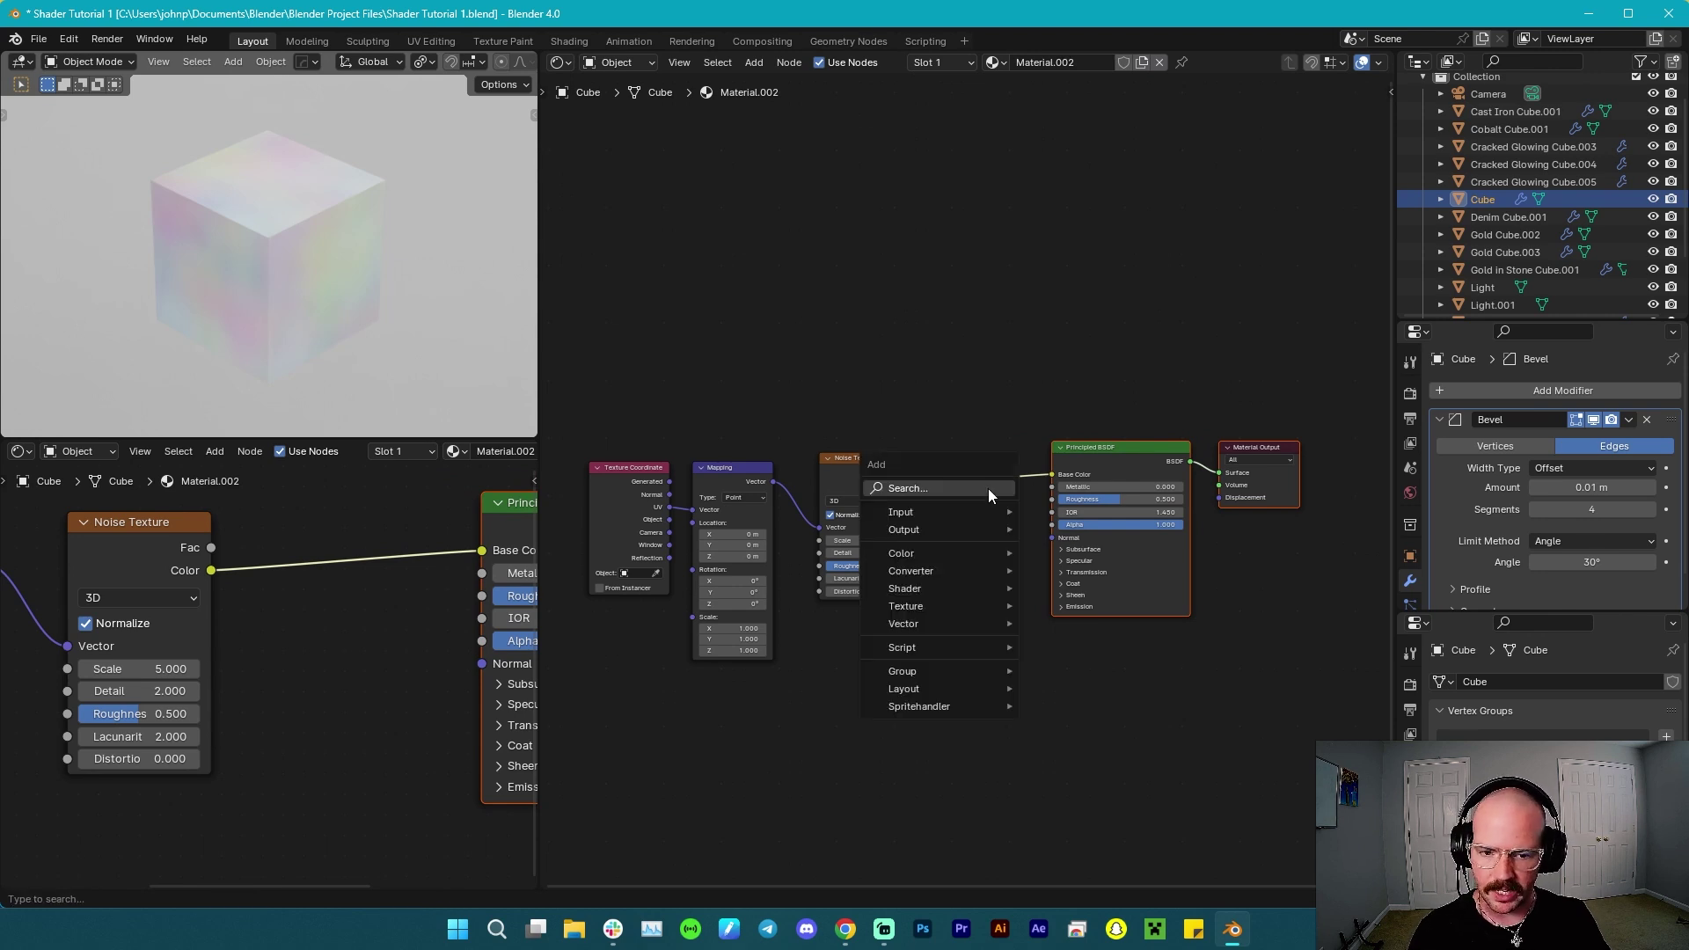
text(vo)
click(1064, 561)
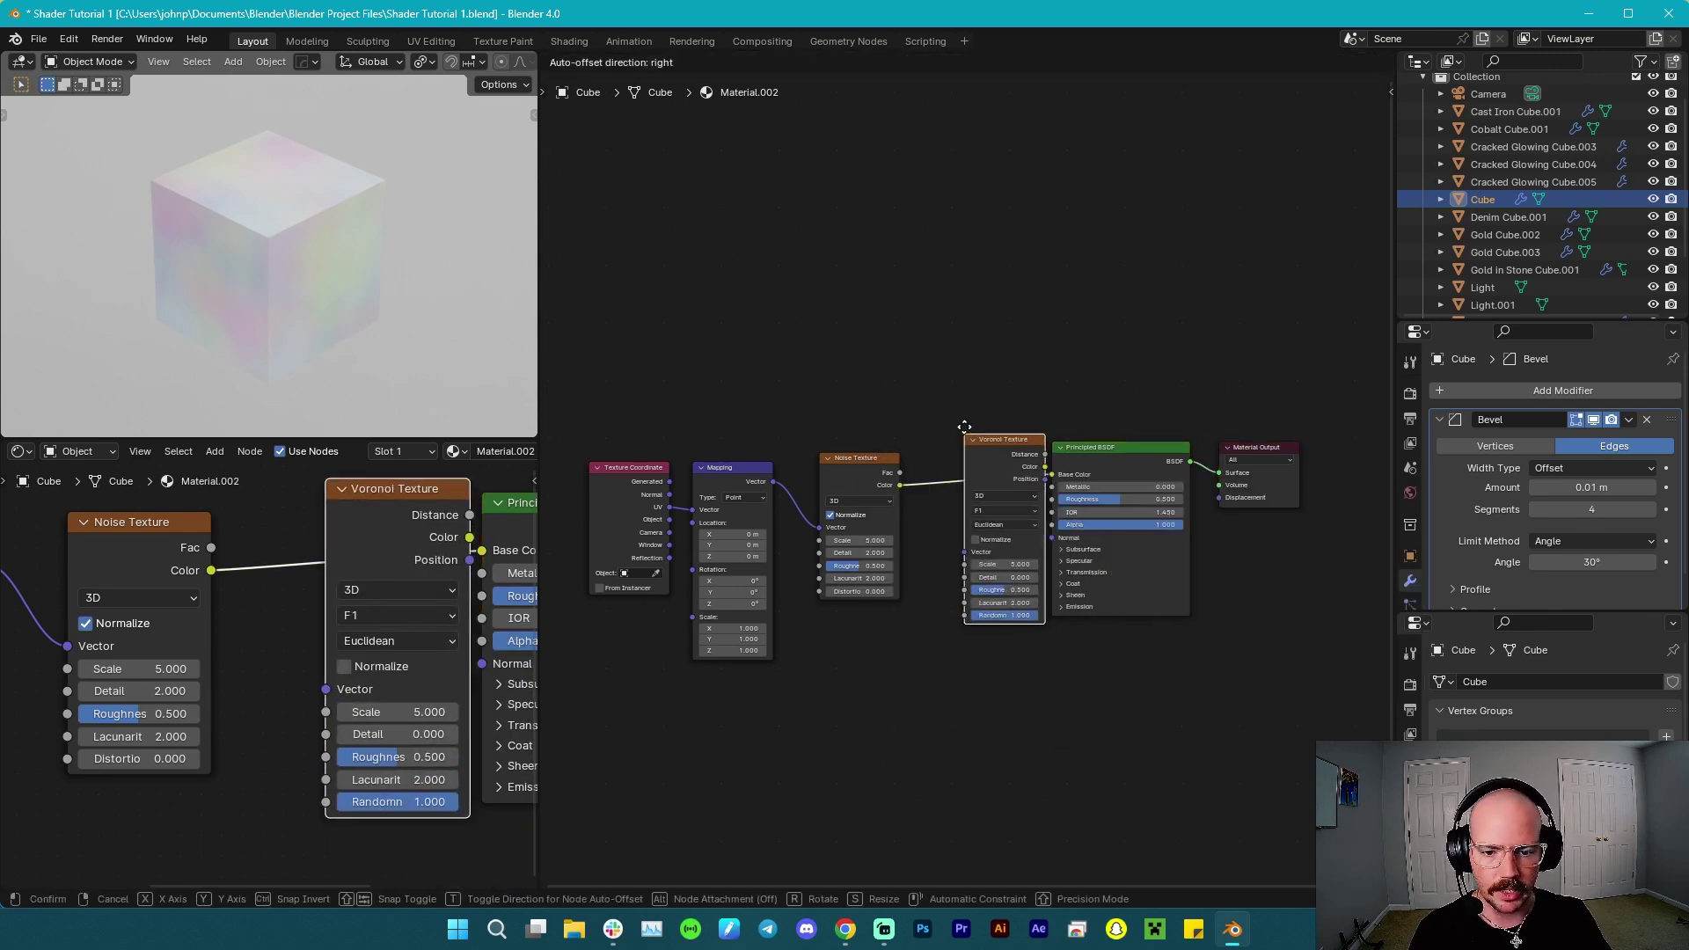
click(940, 401)
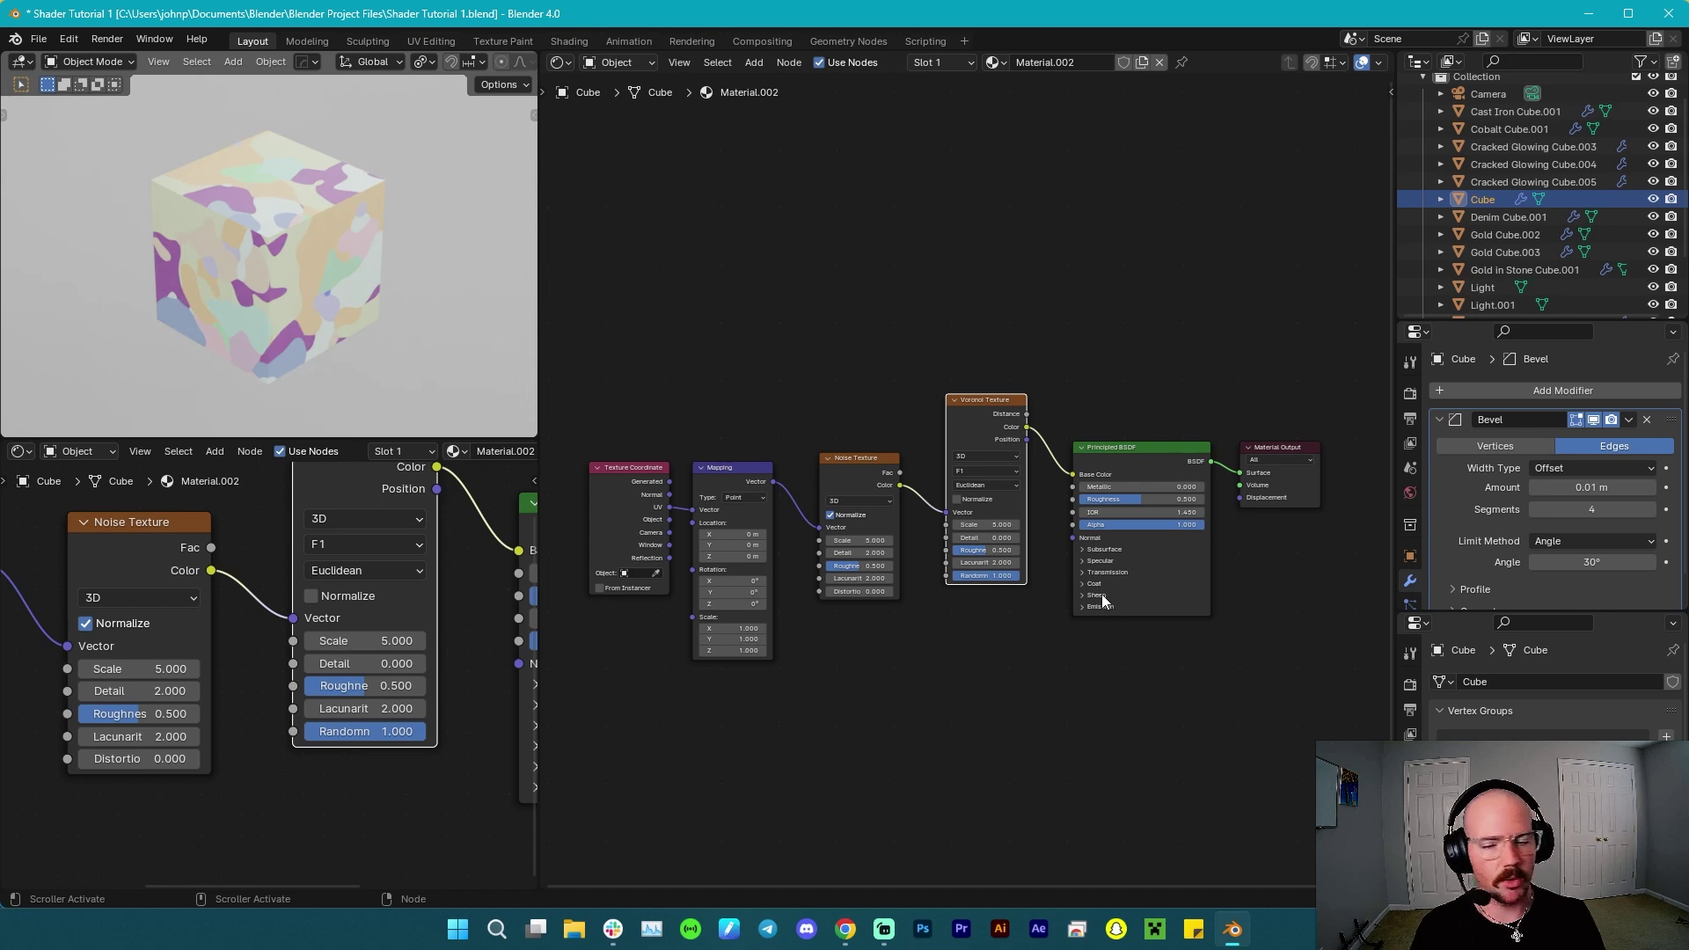
Shift the texture nodes away from the Principled BSDF and insert a Color Ramp after the Voronoi Texture.
drag(616, 373, 1027, 681)
key(shift+a)
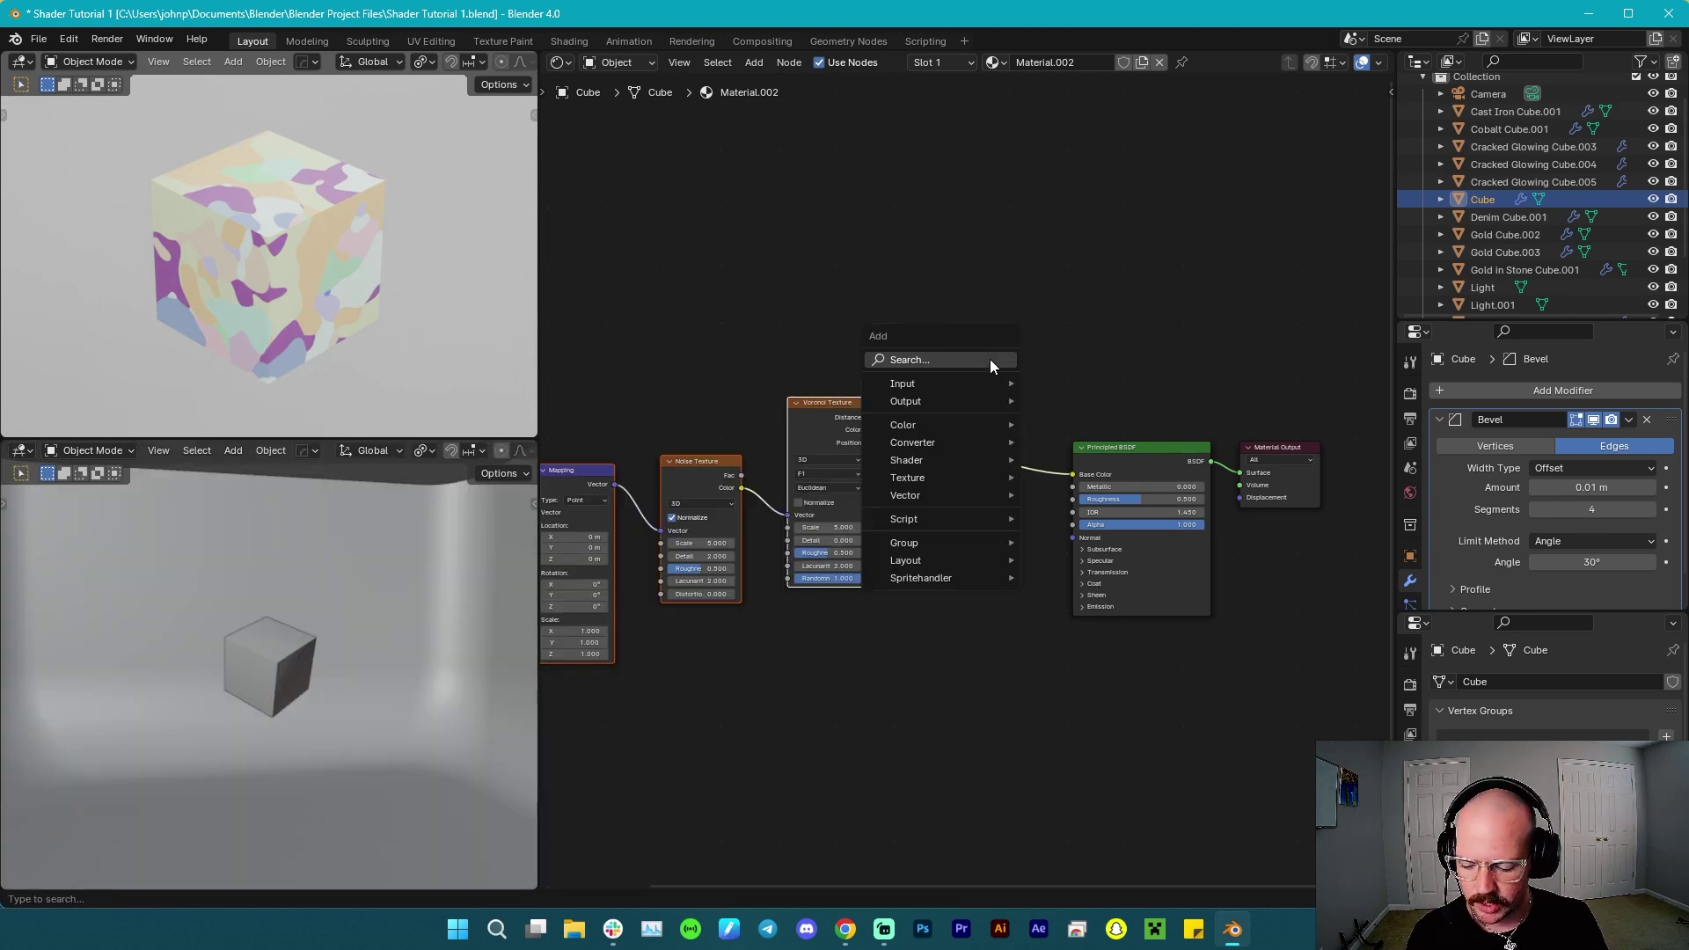
click(990, 359)
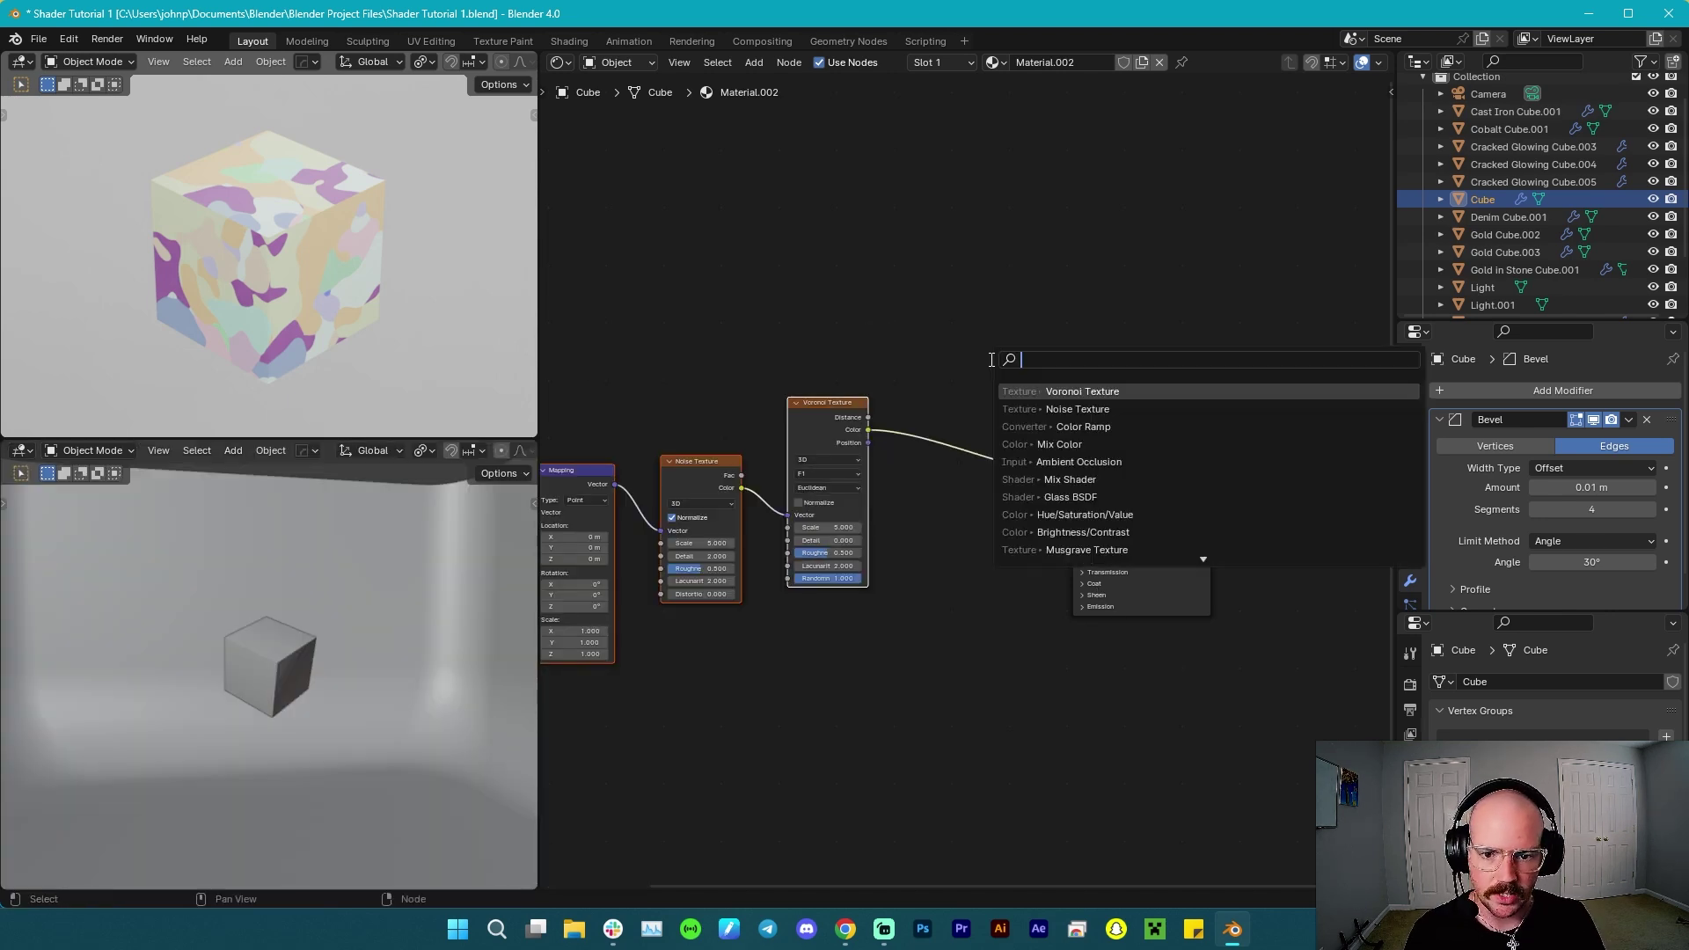
click(1093, 428)
click(941, 402)
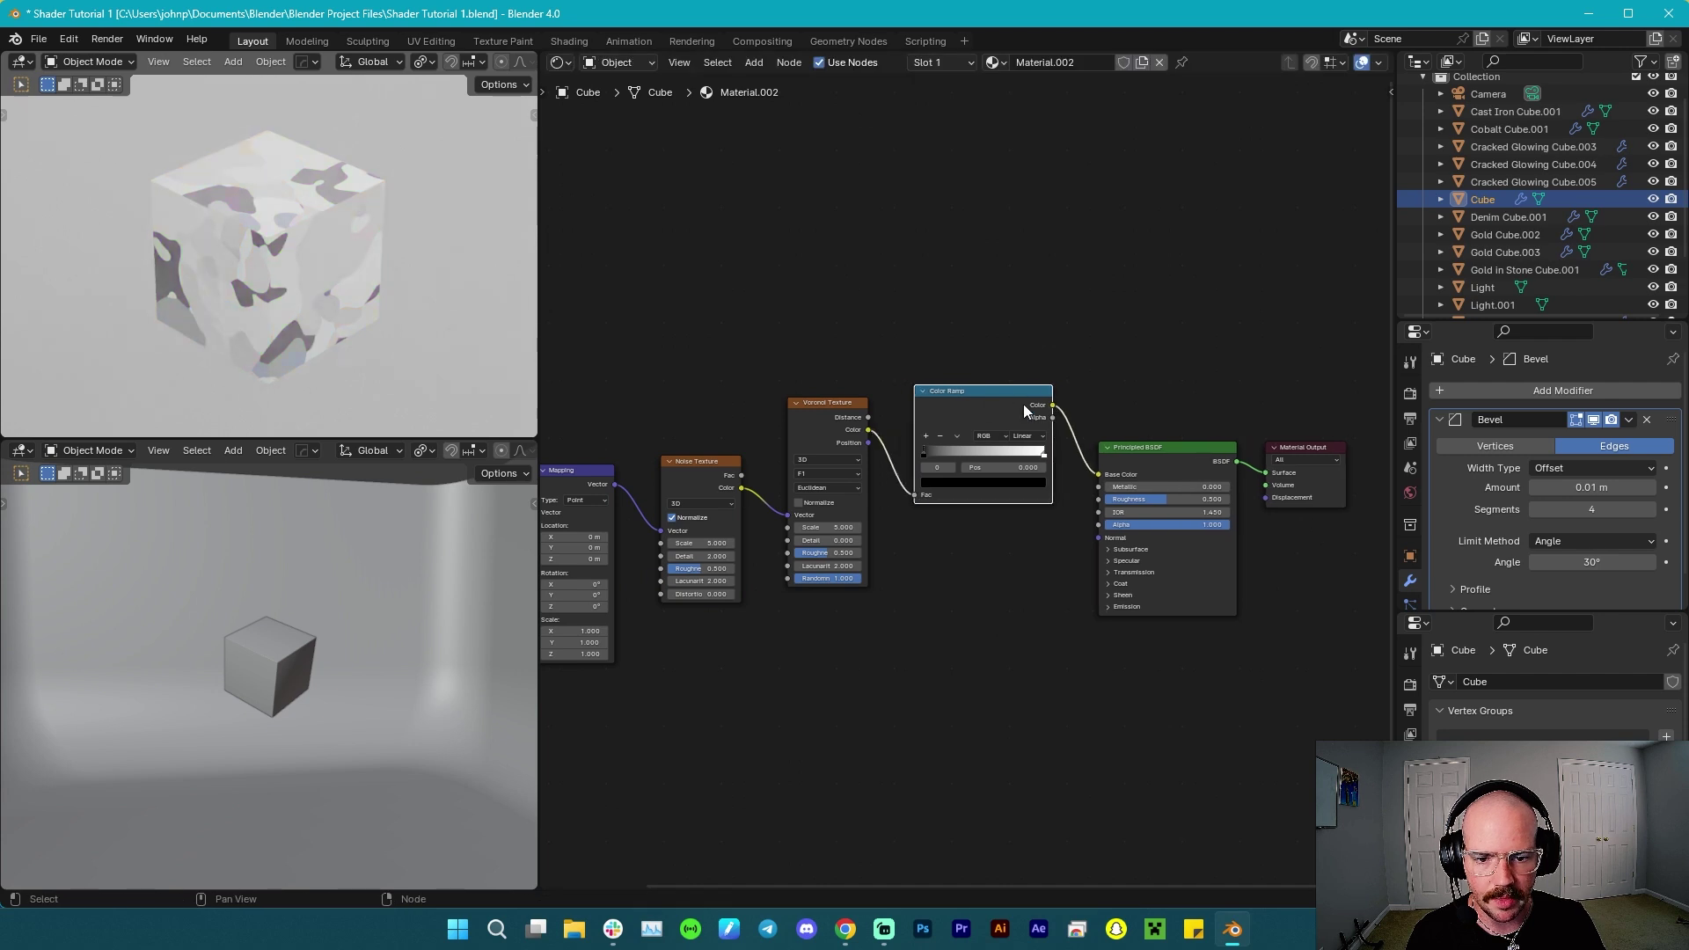
Duplicate the Color Ramp onto its link to the Principled BSDF and stack the copy above the original.
key(shift+d)
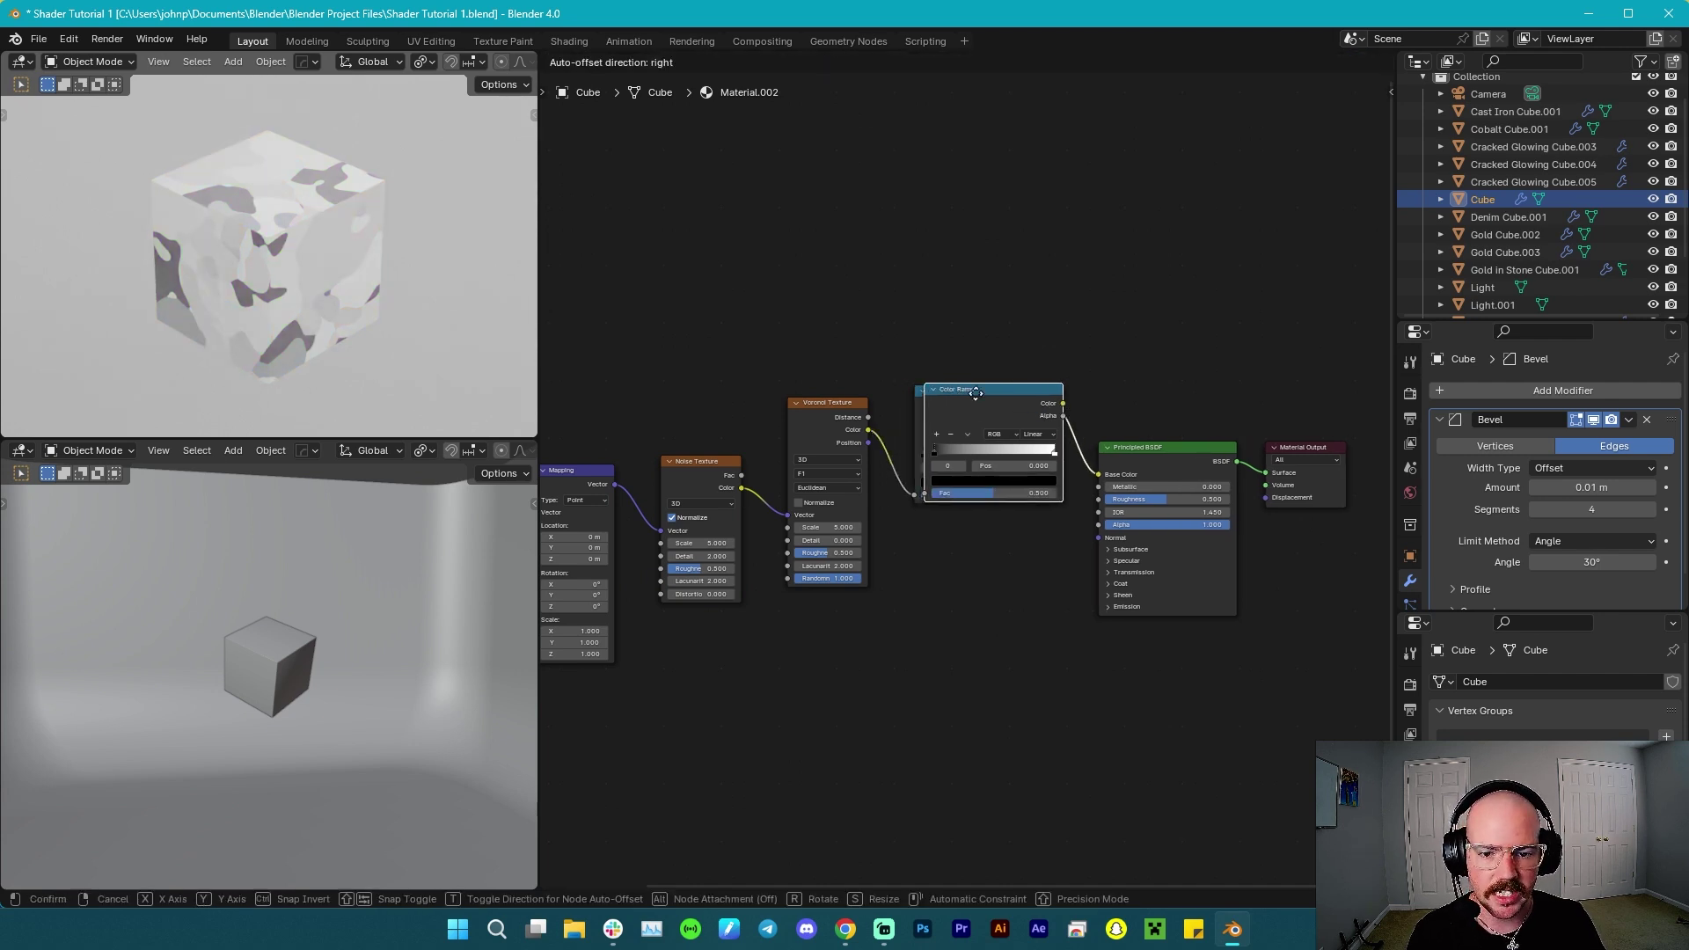
click(1082, 360)
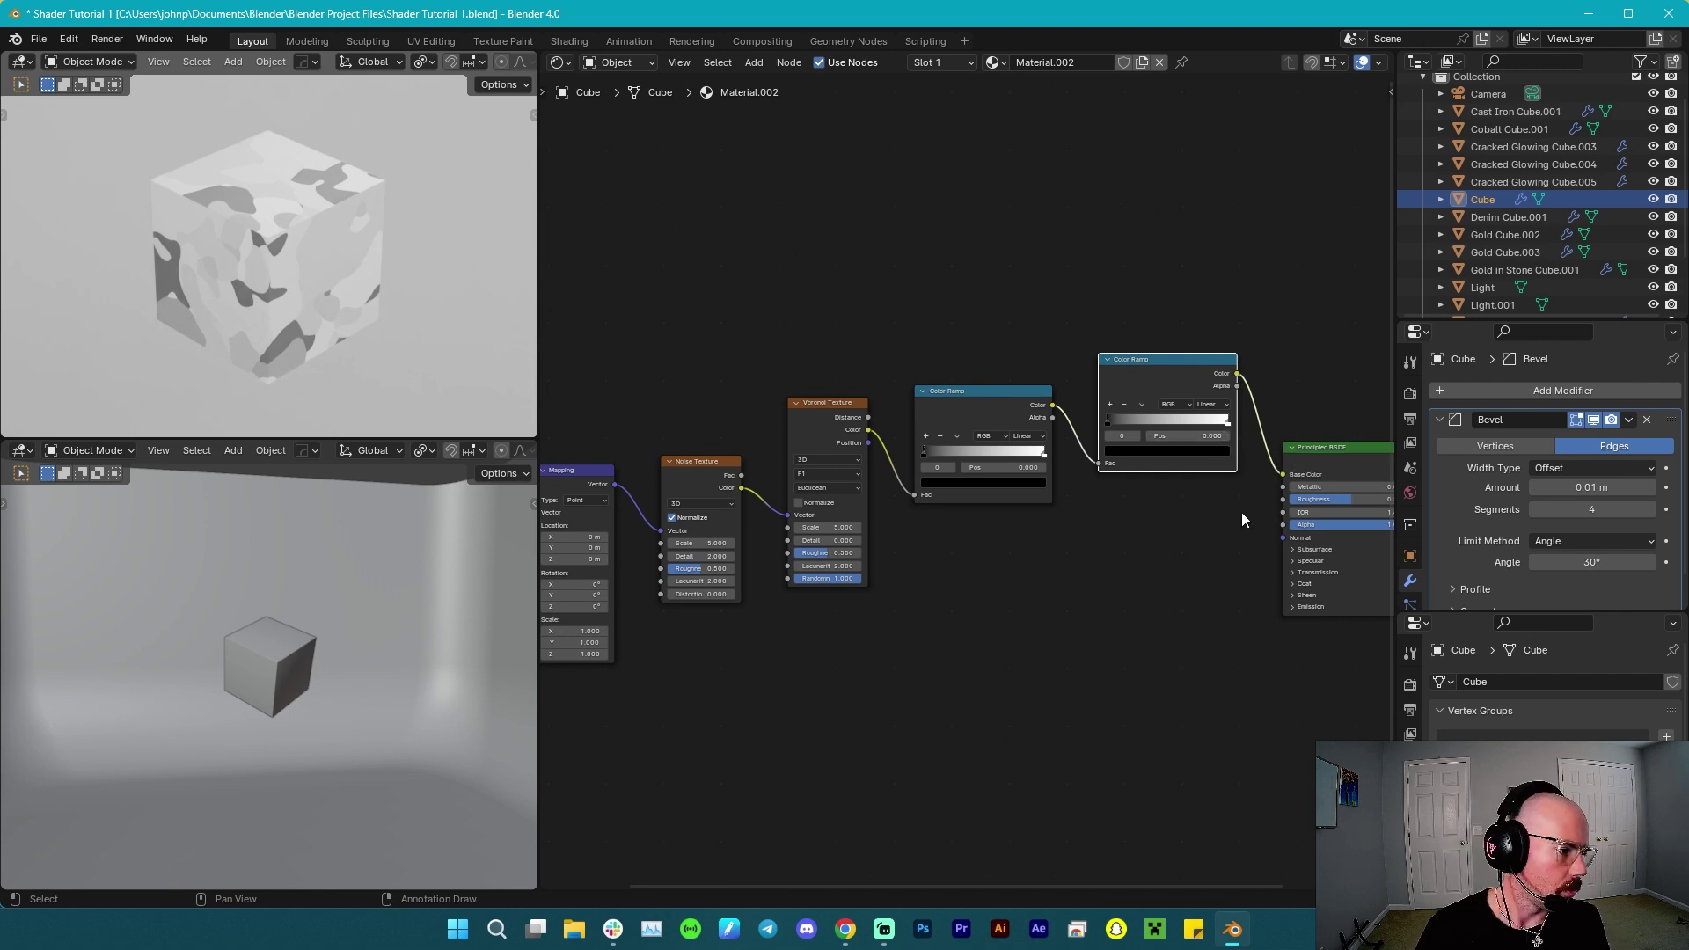
scroll(932, 521, down, 2)
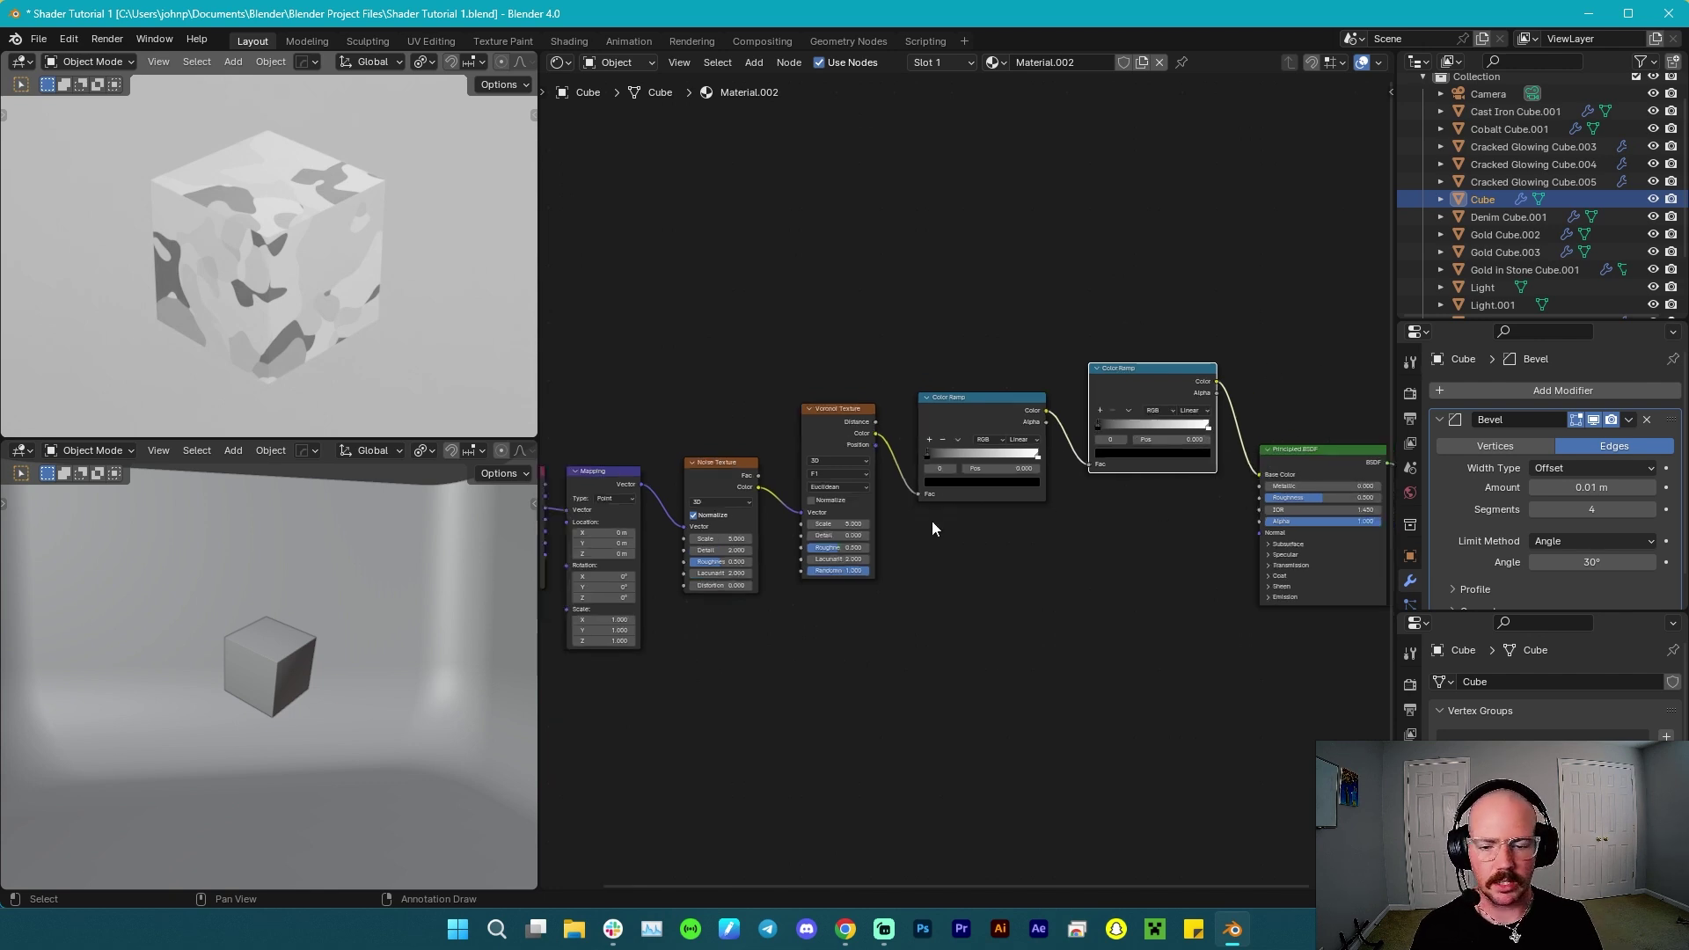
click(1180, 375)
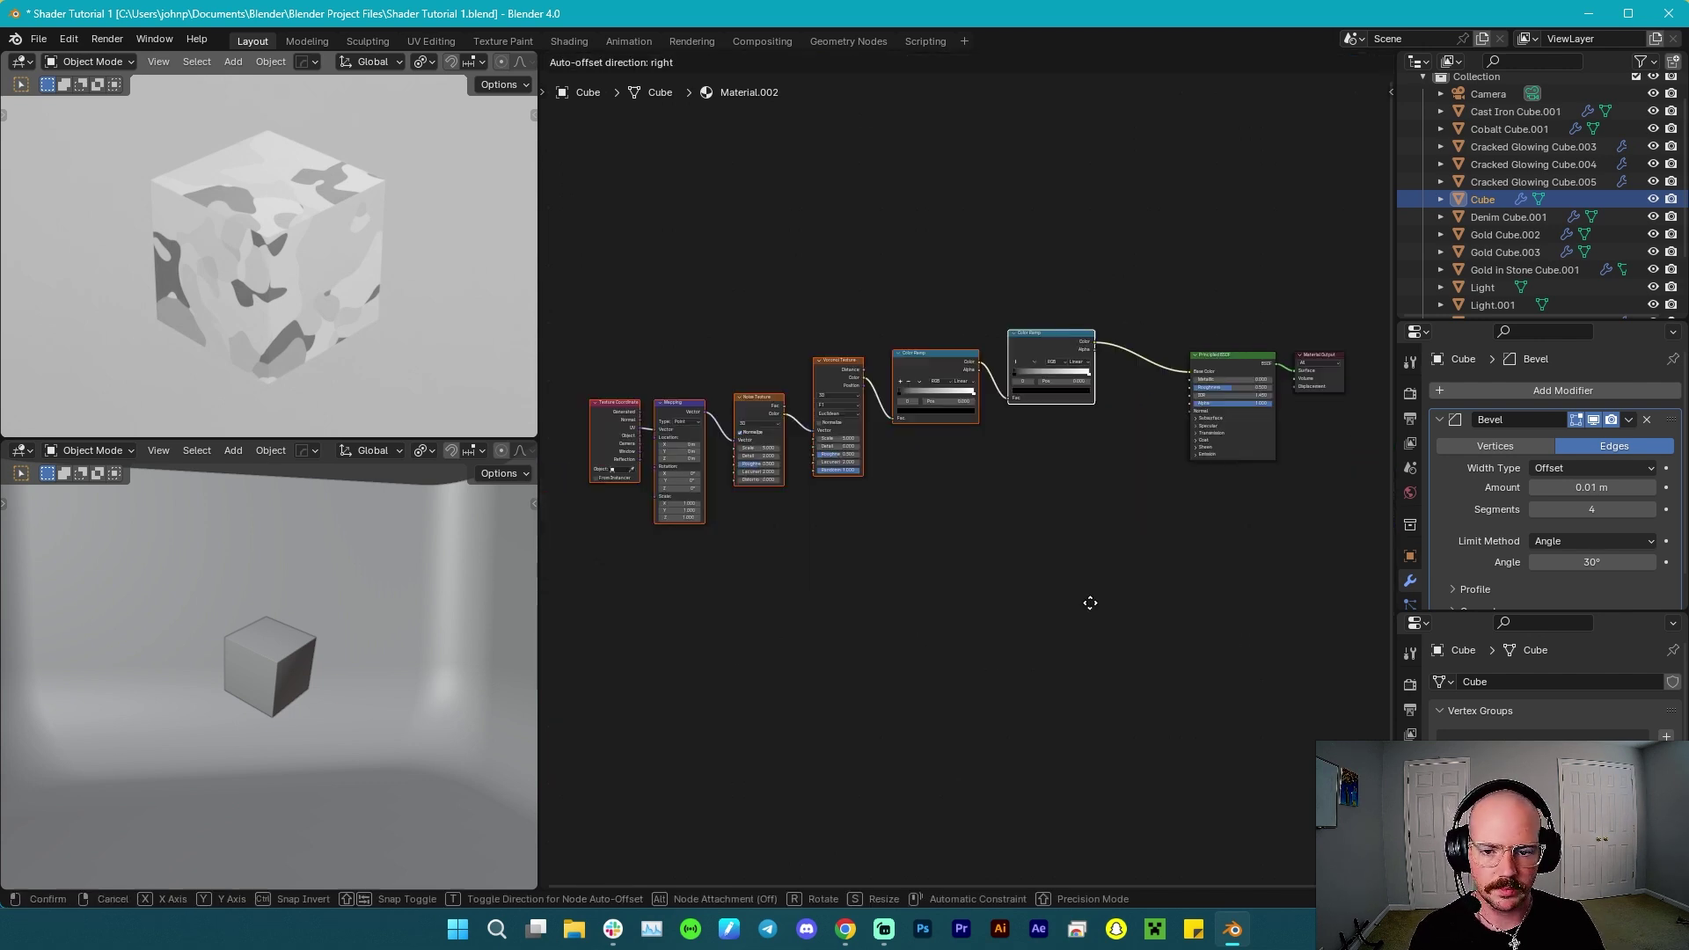
click(1090, 604)
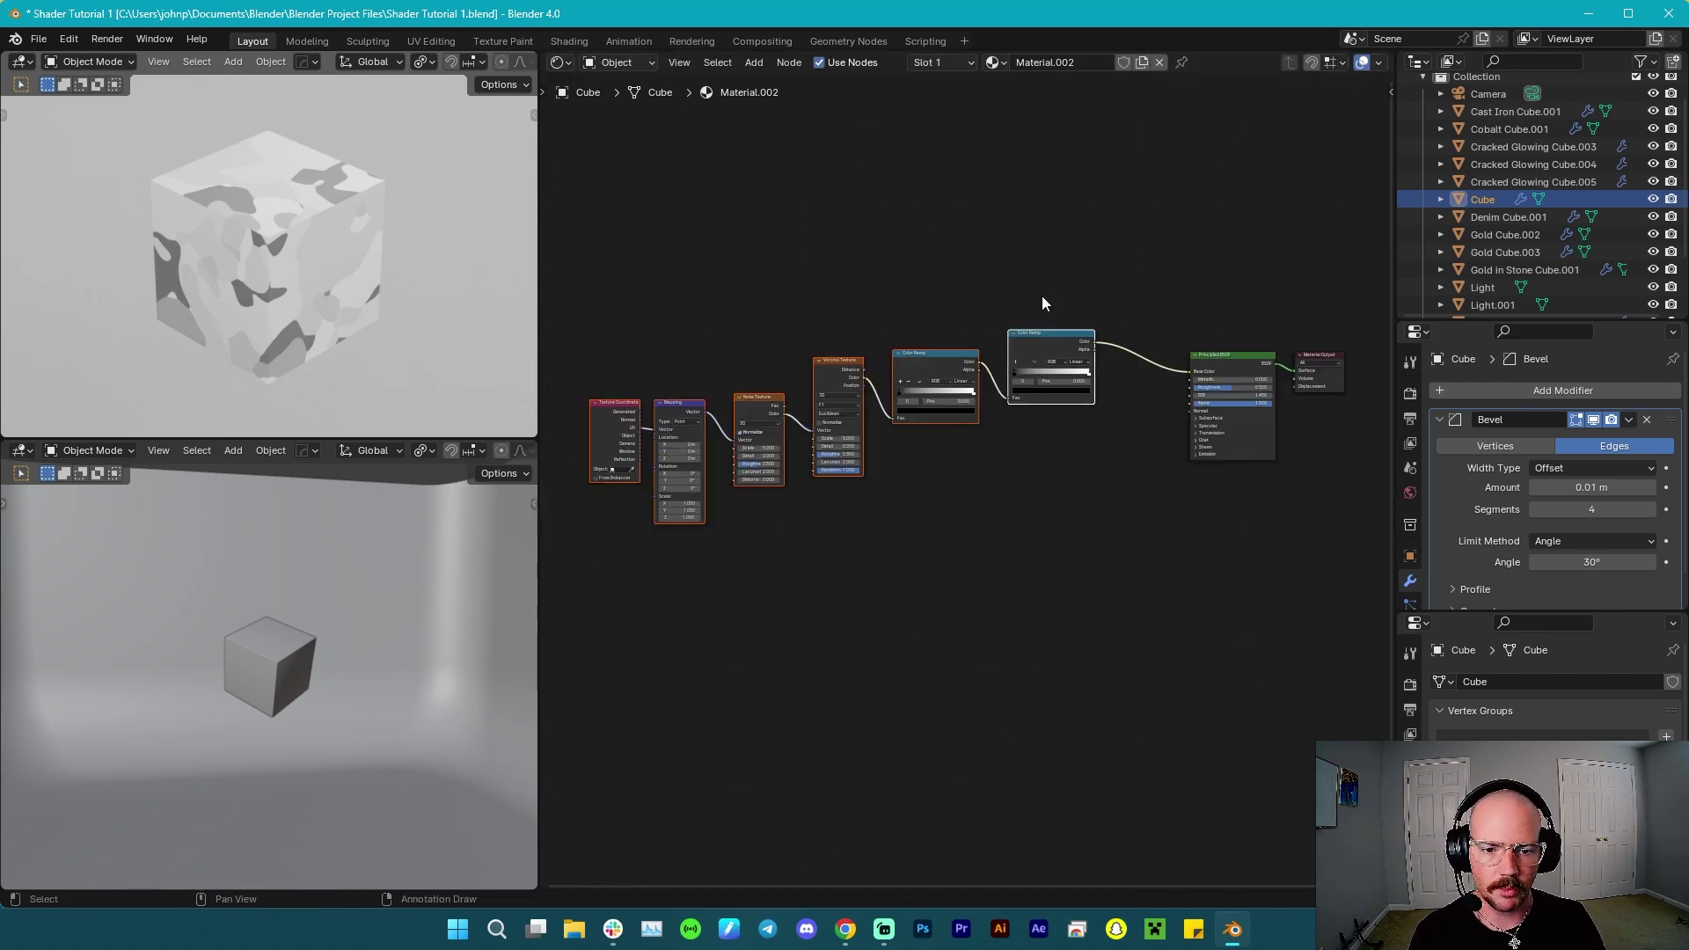
click(919, 318)
drag(954, 418, 957, 478)
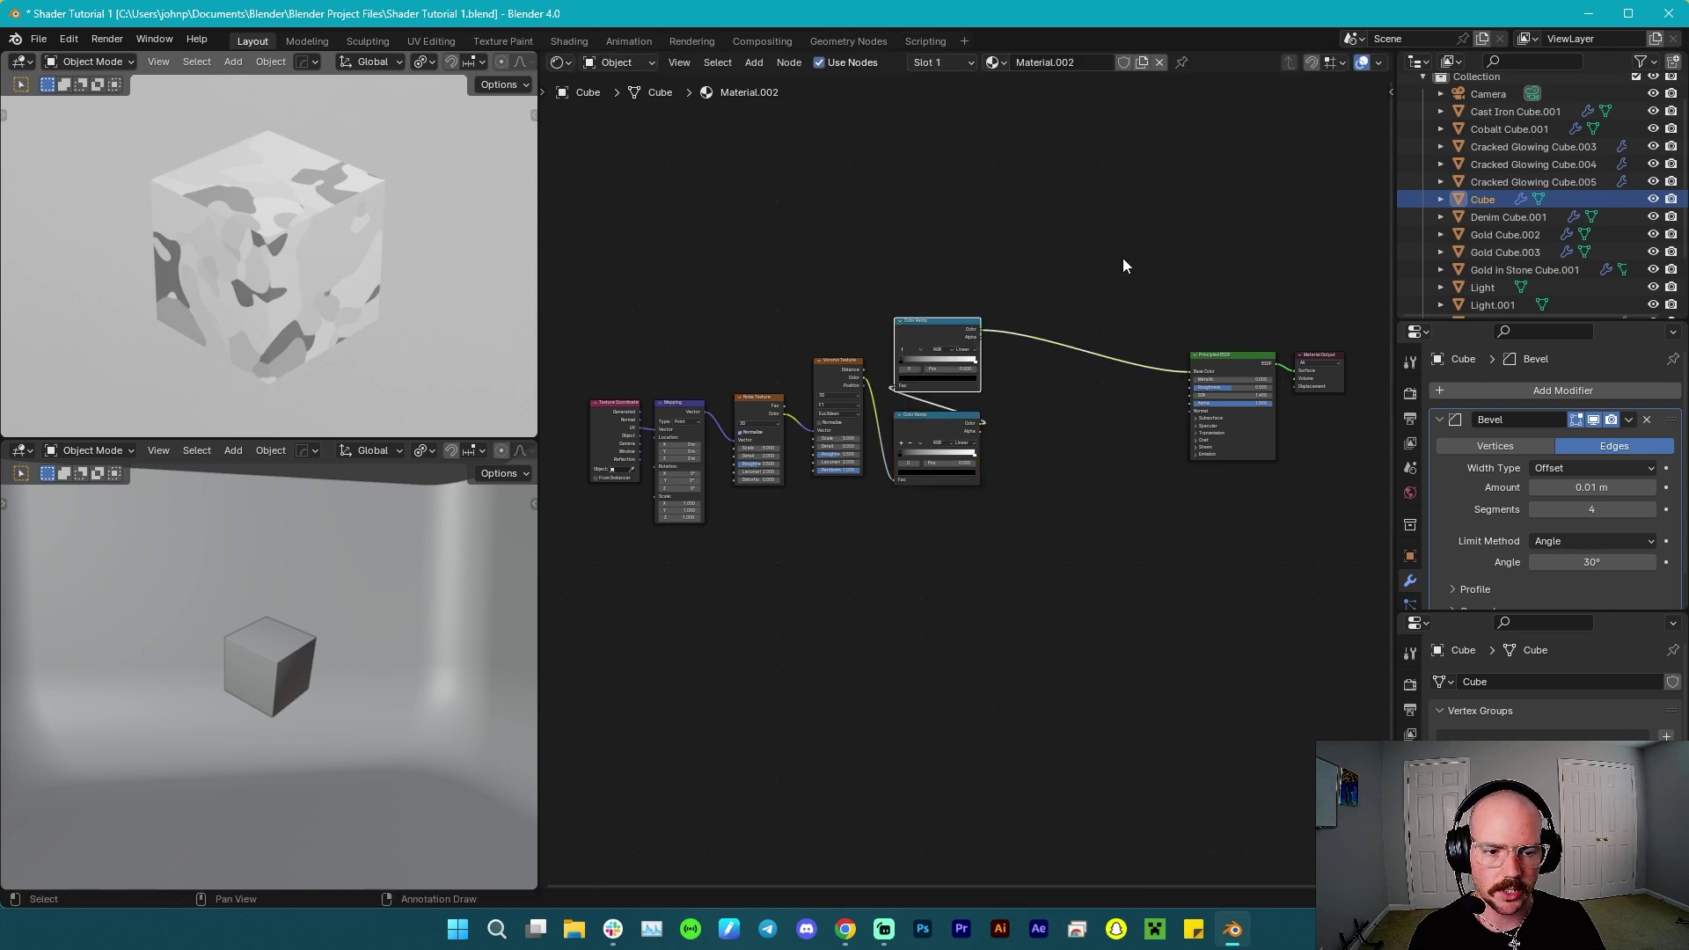
Move the Principled BSDF and Material Output closer and insert a Brightness/Contrast node after the upper Color Ramp.
drag(1123, 259, 1334, 482)
key(g)
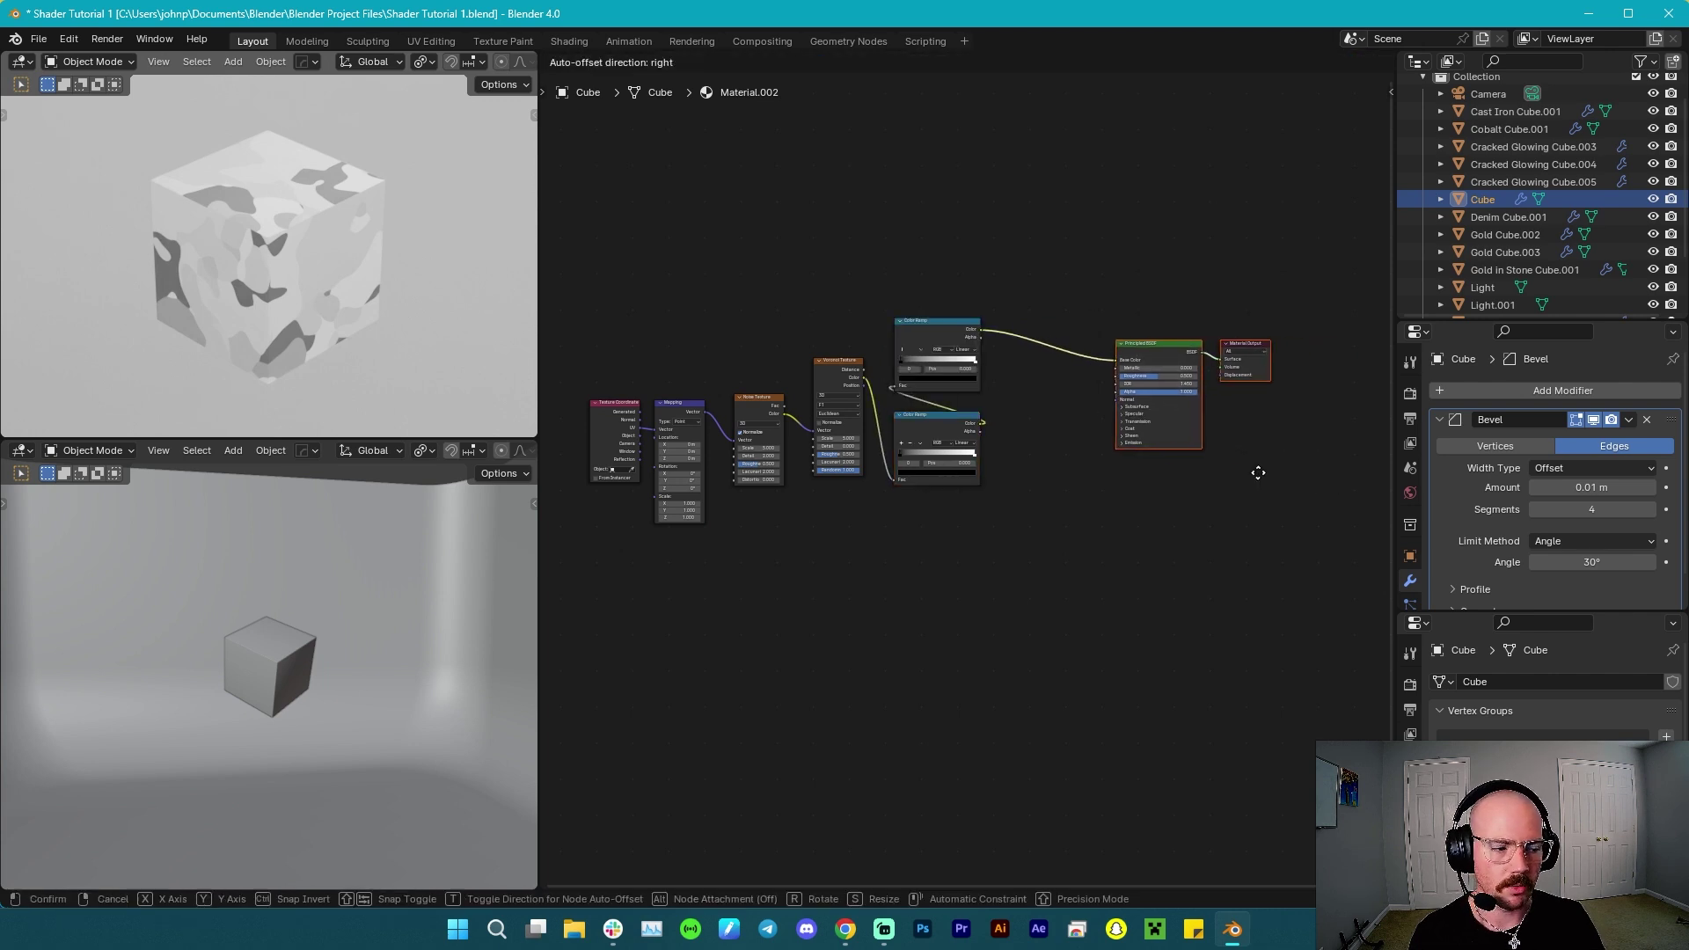
click(1253, 484)
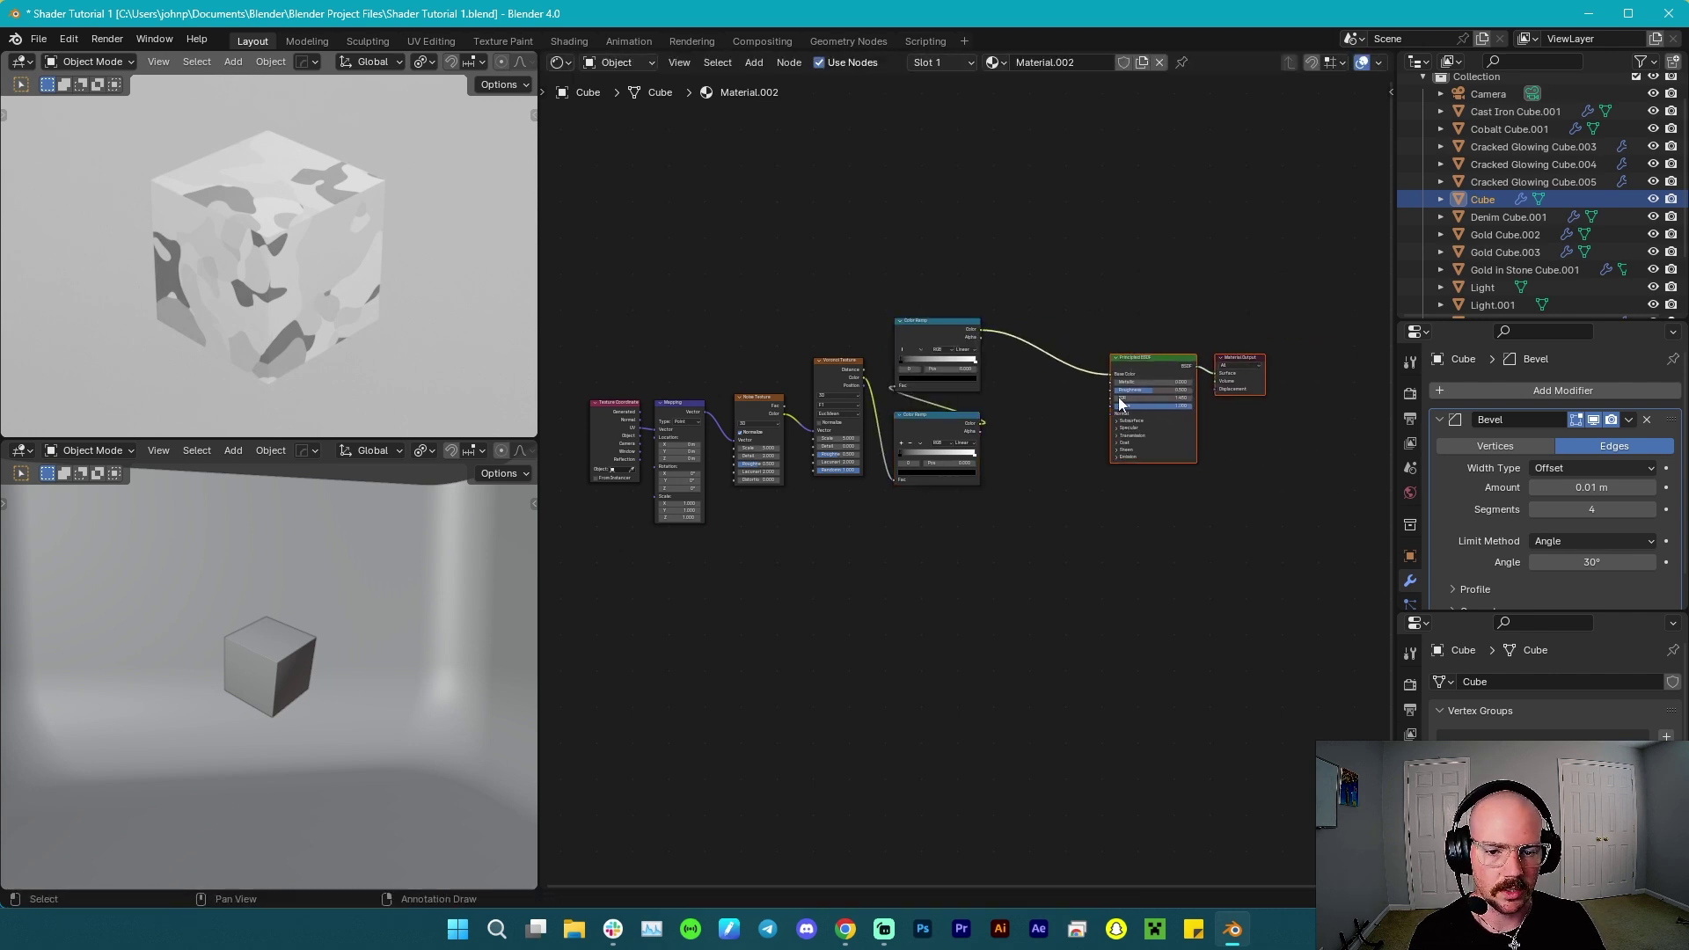
scroll(1120, 398, up, 7)
middle_drag(1125, 379, 918, 548)
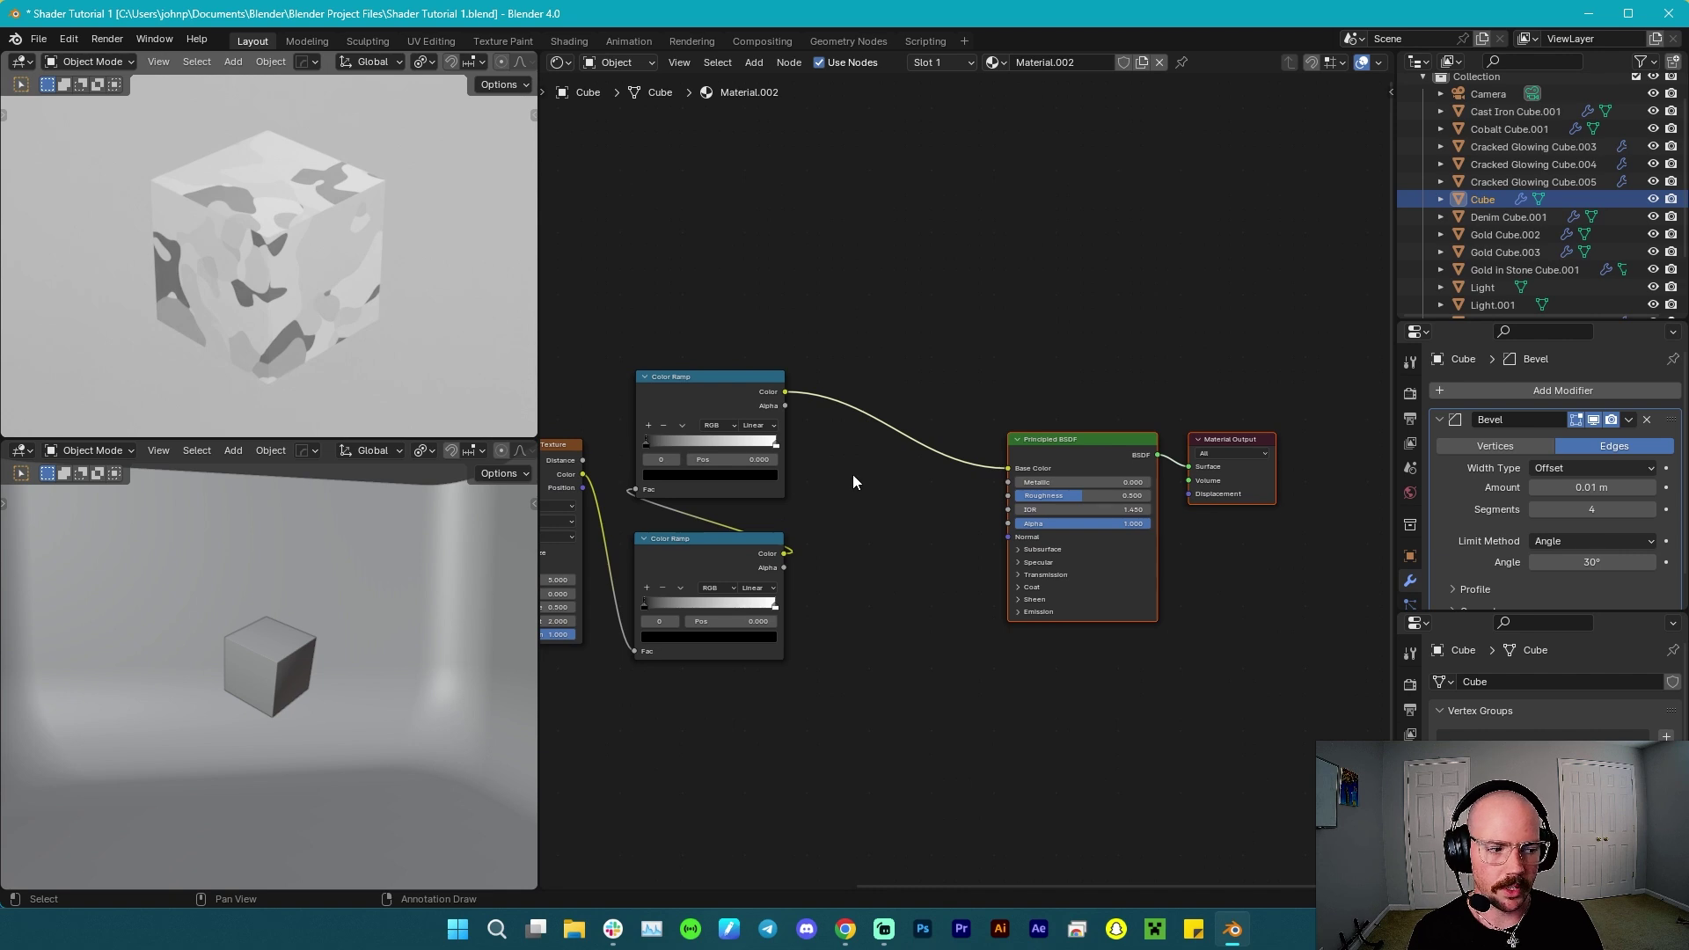
key(shift+a)
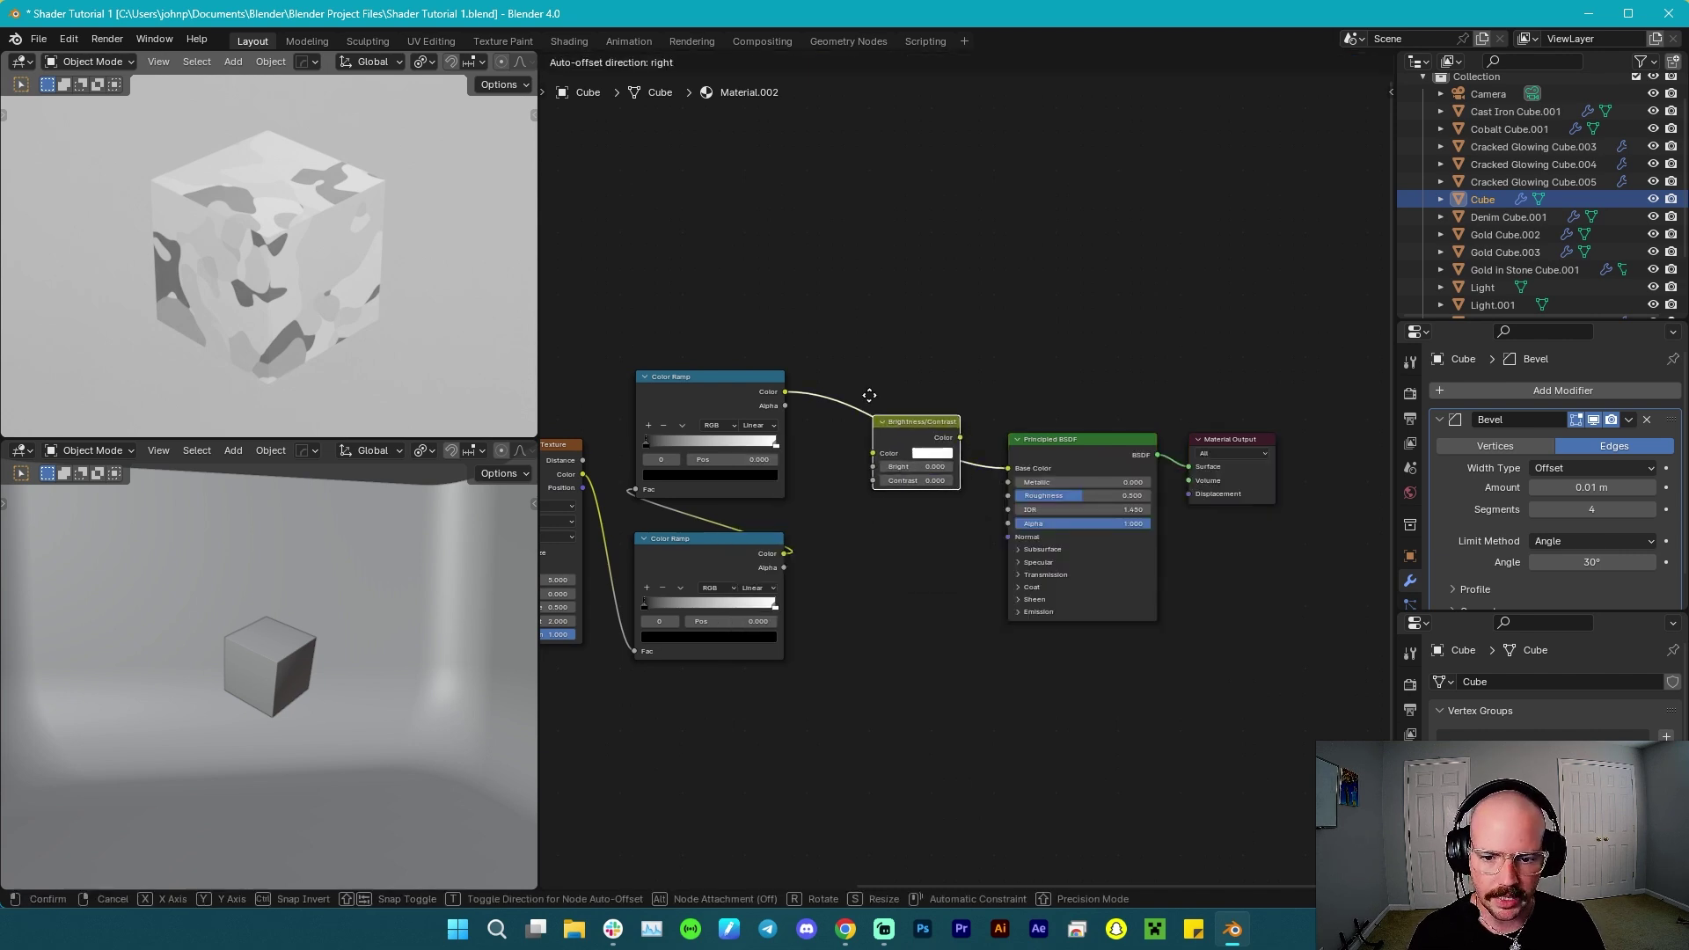
click(826, 359)
Insert a Hue/Saturation/Value node between Brightness/Contrast and the Principled BSDF's Base Color.
key(shift+a)
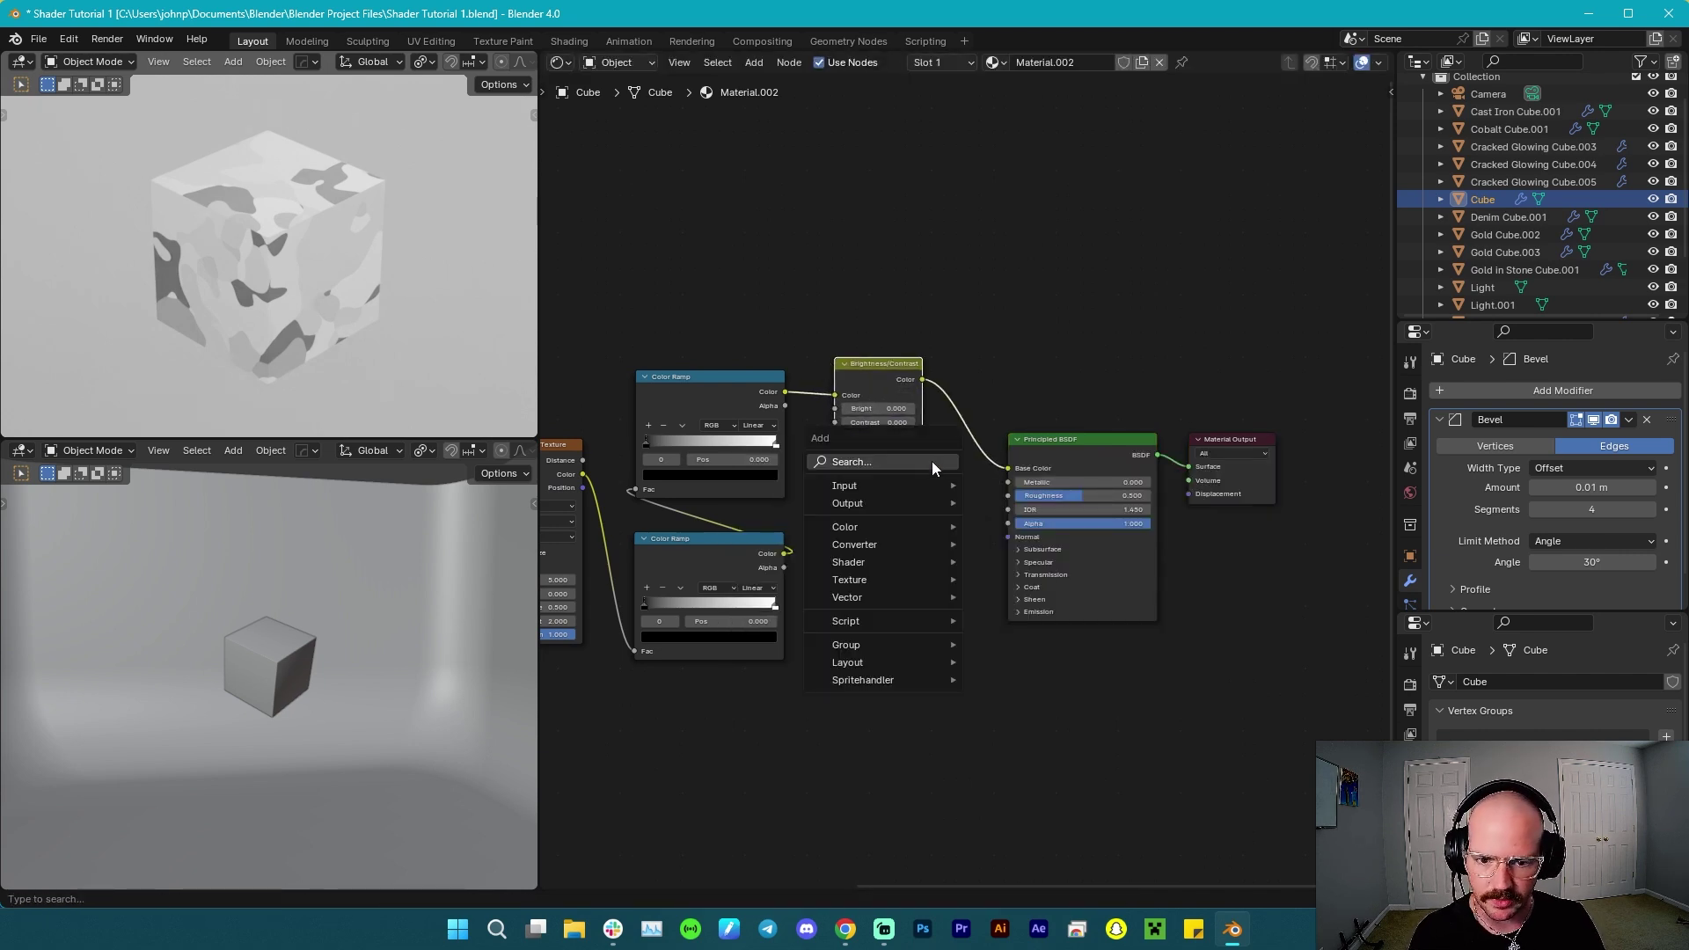
click(932, 462)
text(hue)
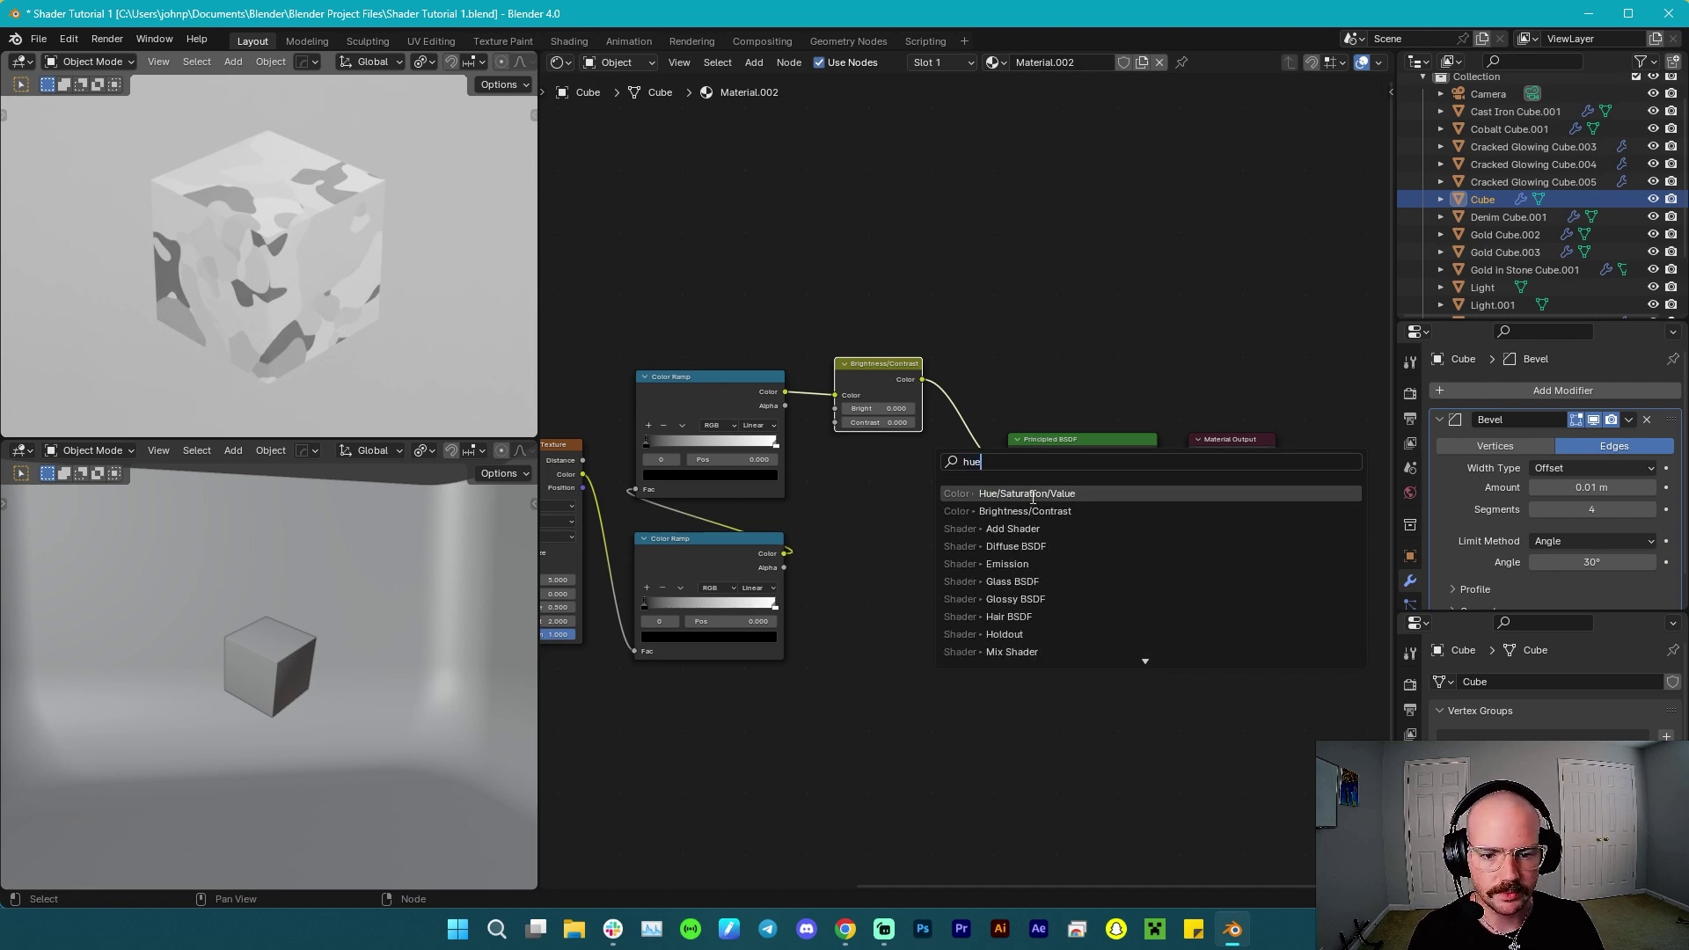
key(Return)
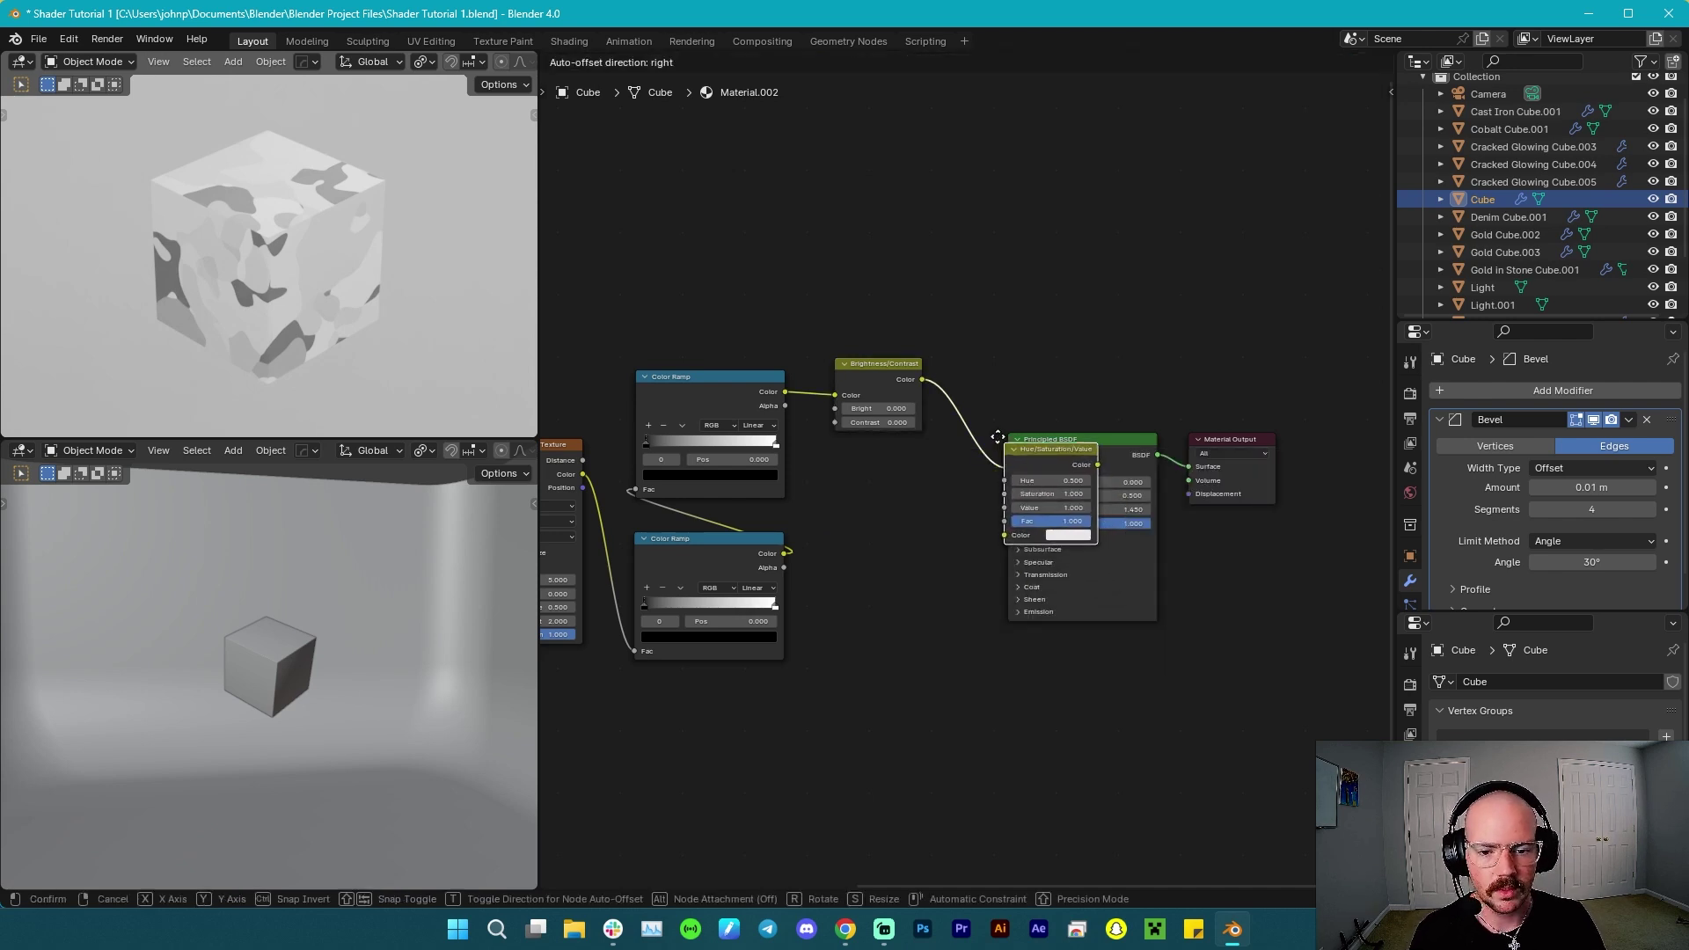
click(936, 382)
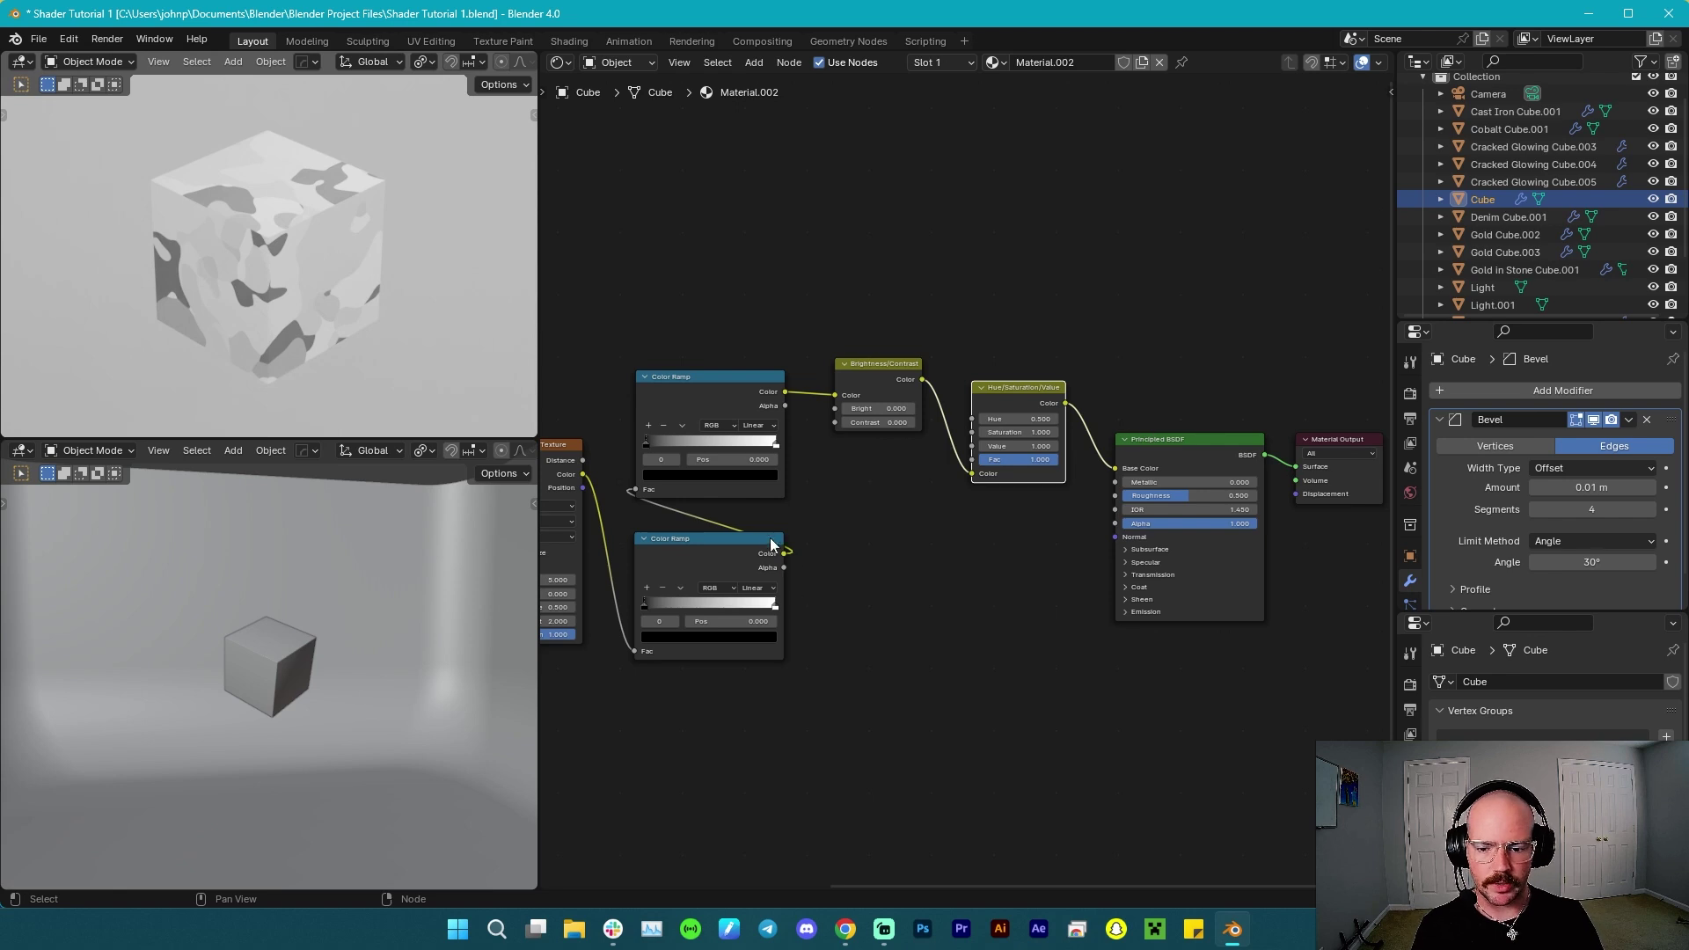
Add a Bump node with its Height fed by the lower Color Ramp's Color output.
drag(782, 556, 881, 558)
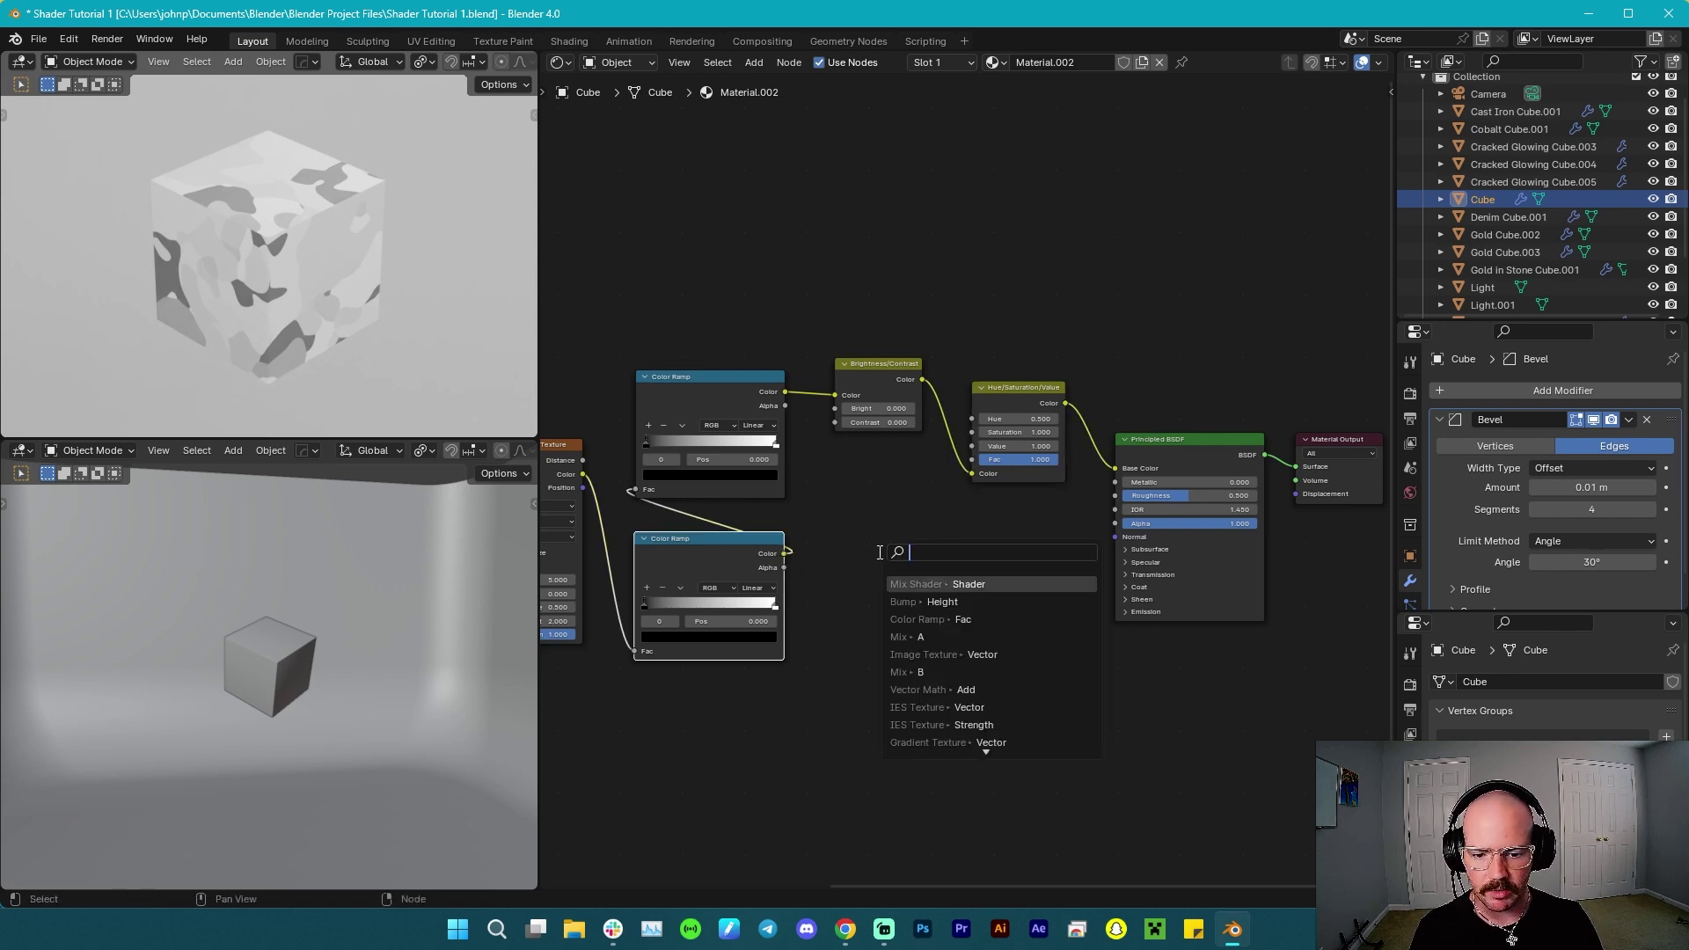
click(952, 599)
click(956, 587)
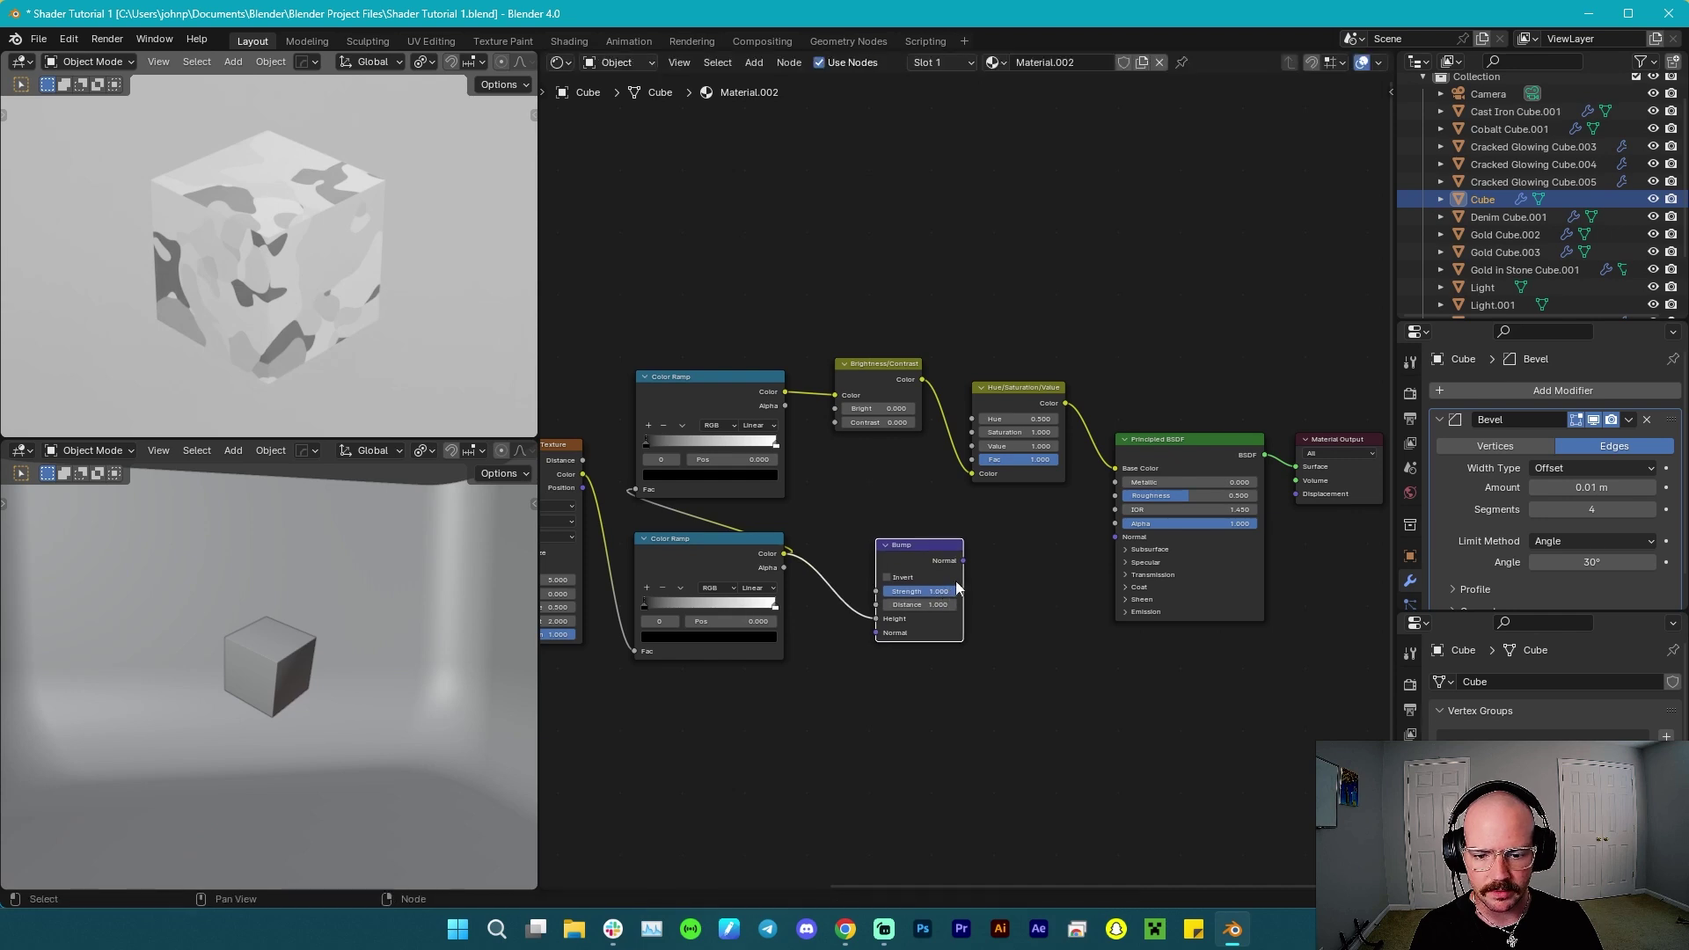
Connect the Bump node's Normal output to the Principled BSDF's Normal input.
drag(963, 561, 1119, 538)
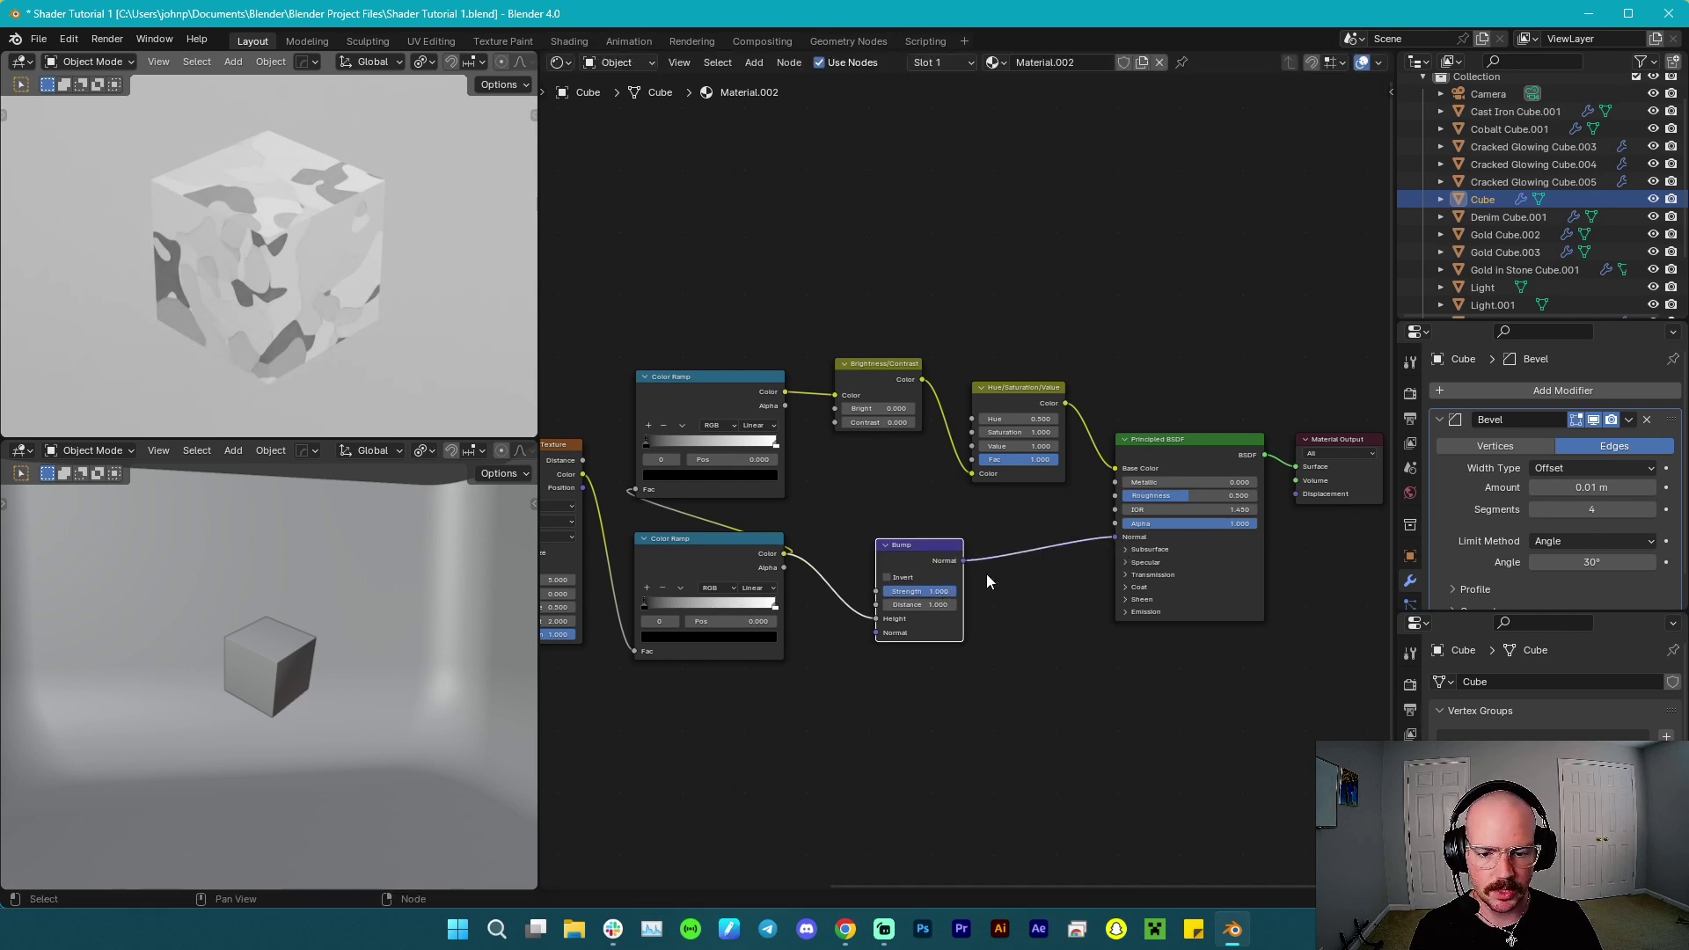
scroll(866, 479, down, 3)
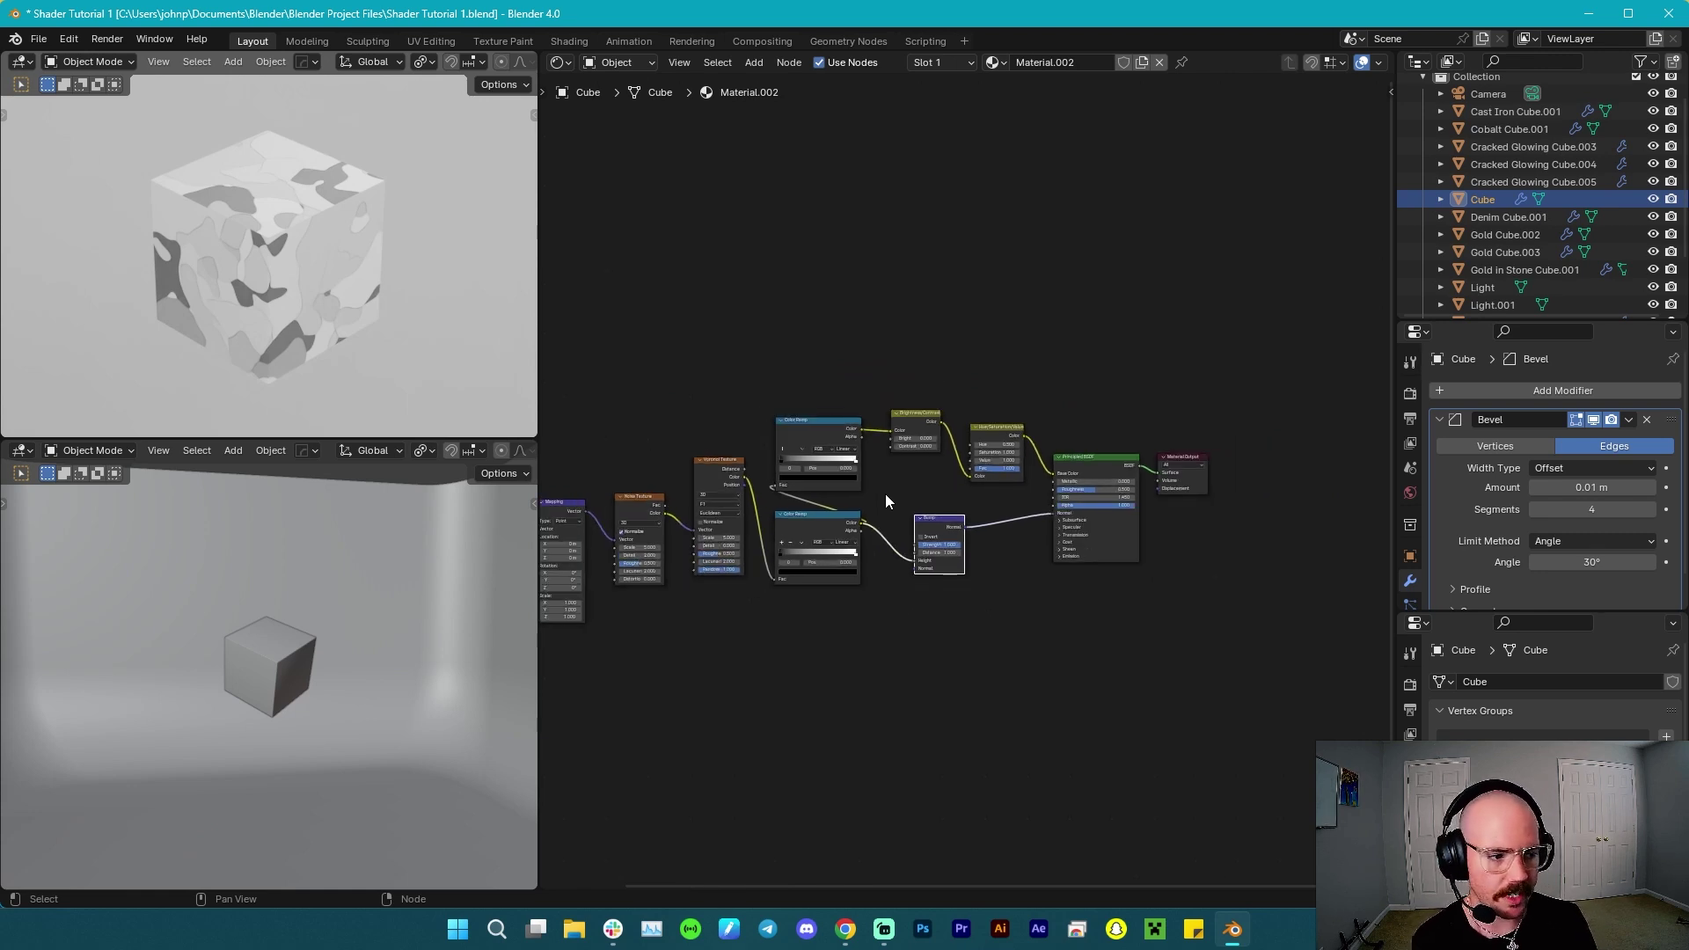
middle_drag(886, 495, 902, 520)
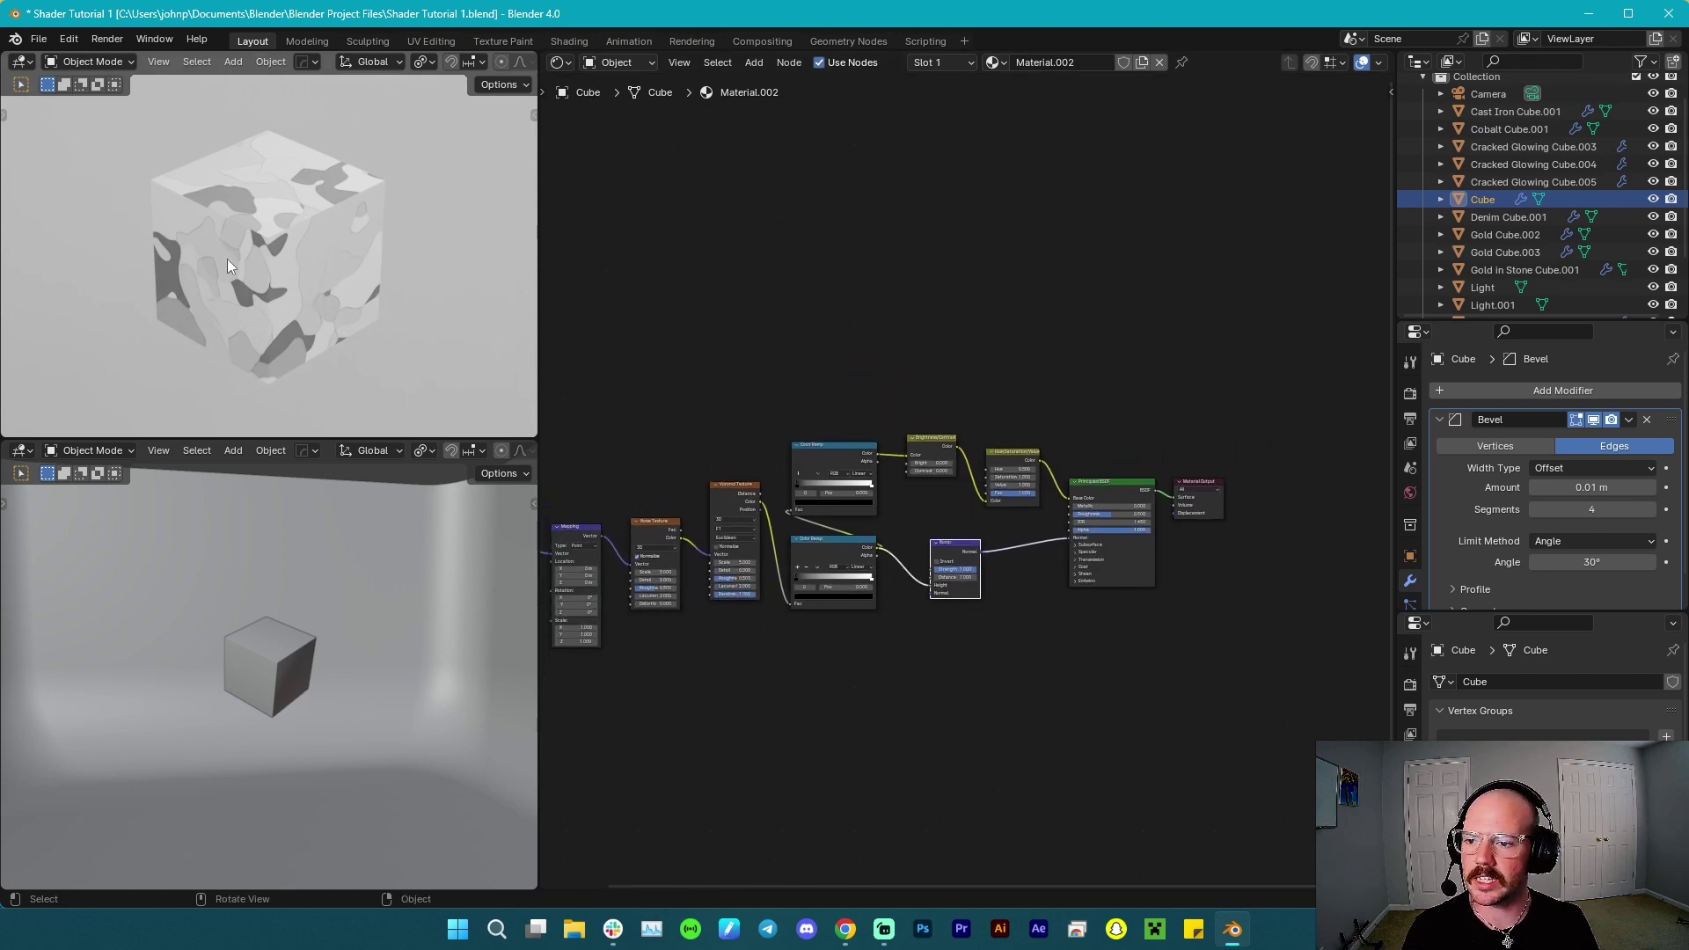
scroll(227, 259, up, 8)
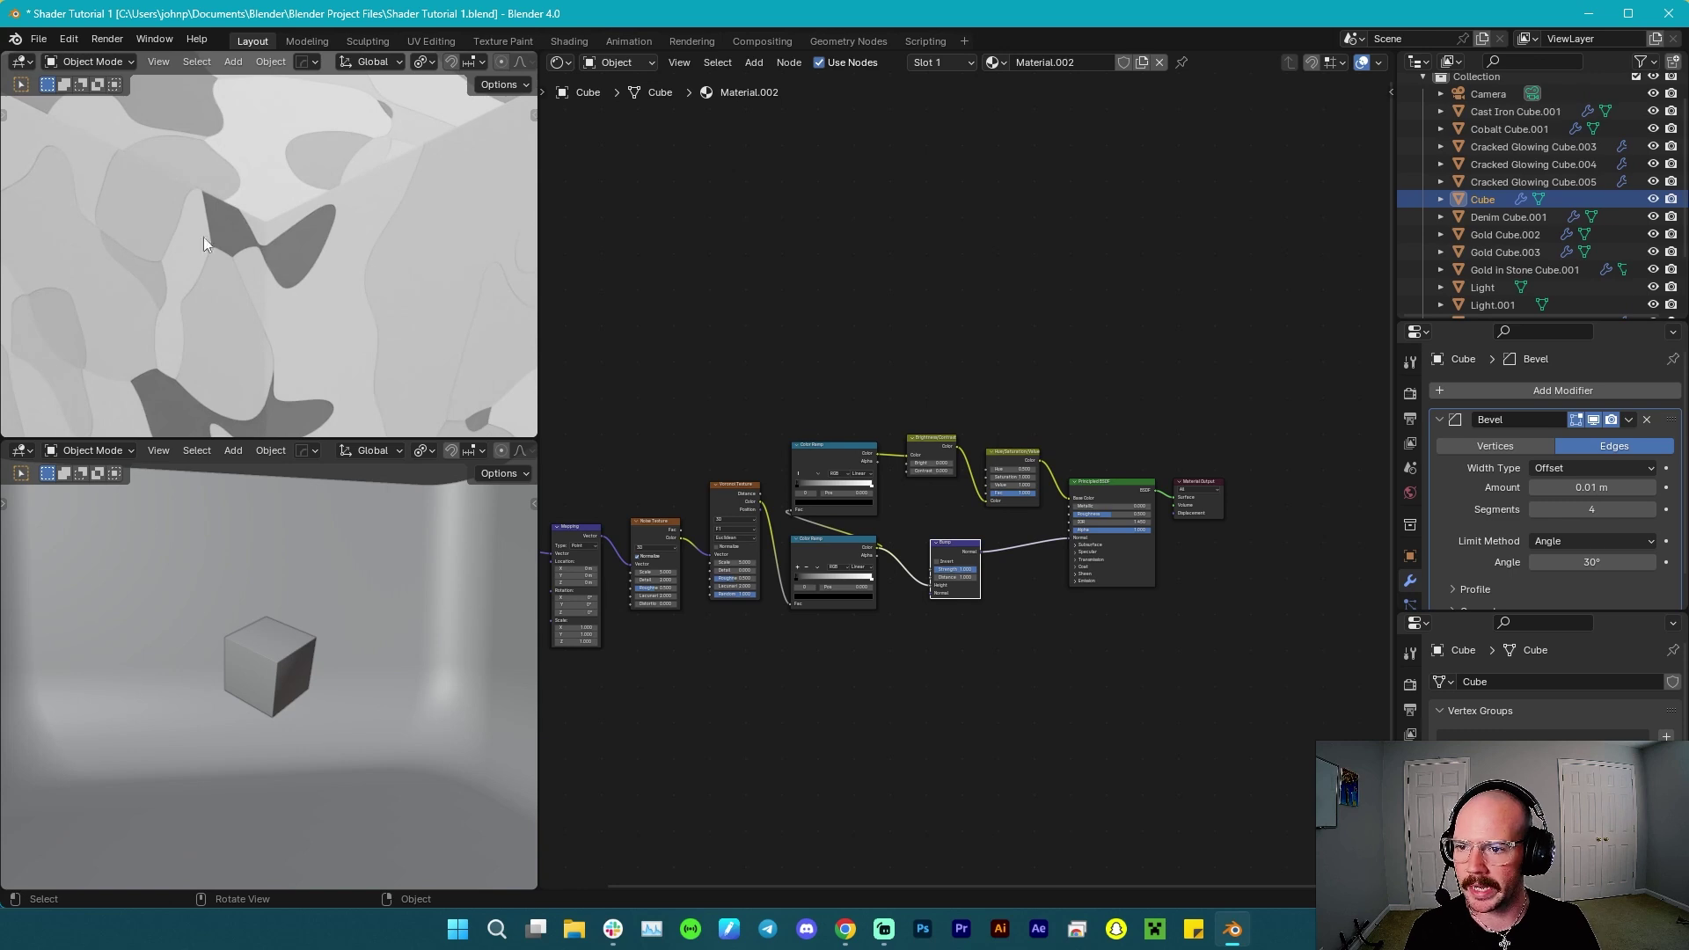
scroll(310, 298, down, 1)
Switch the Noise Texture node's dimensions to 4D.
scroll(760, 598, up, 4)
middle_drag(760, 598, 792, 527)
scroll(836, 515, up, 4)
scroll(705, 569, up, 1)
middle_drag(705, 569, 833, 566)
scroll(817, 575, up, 3)
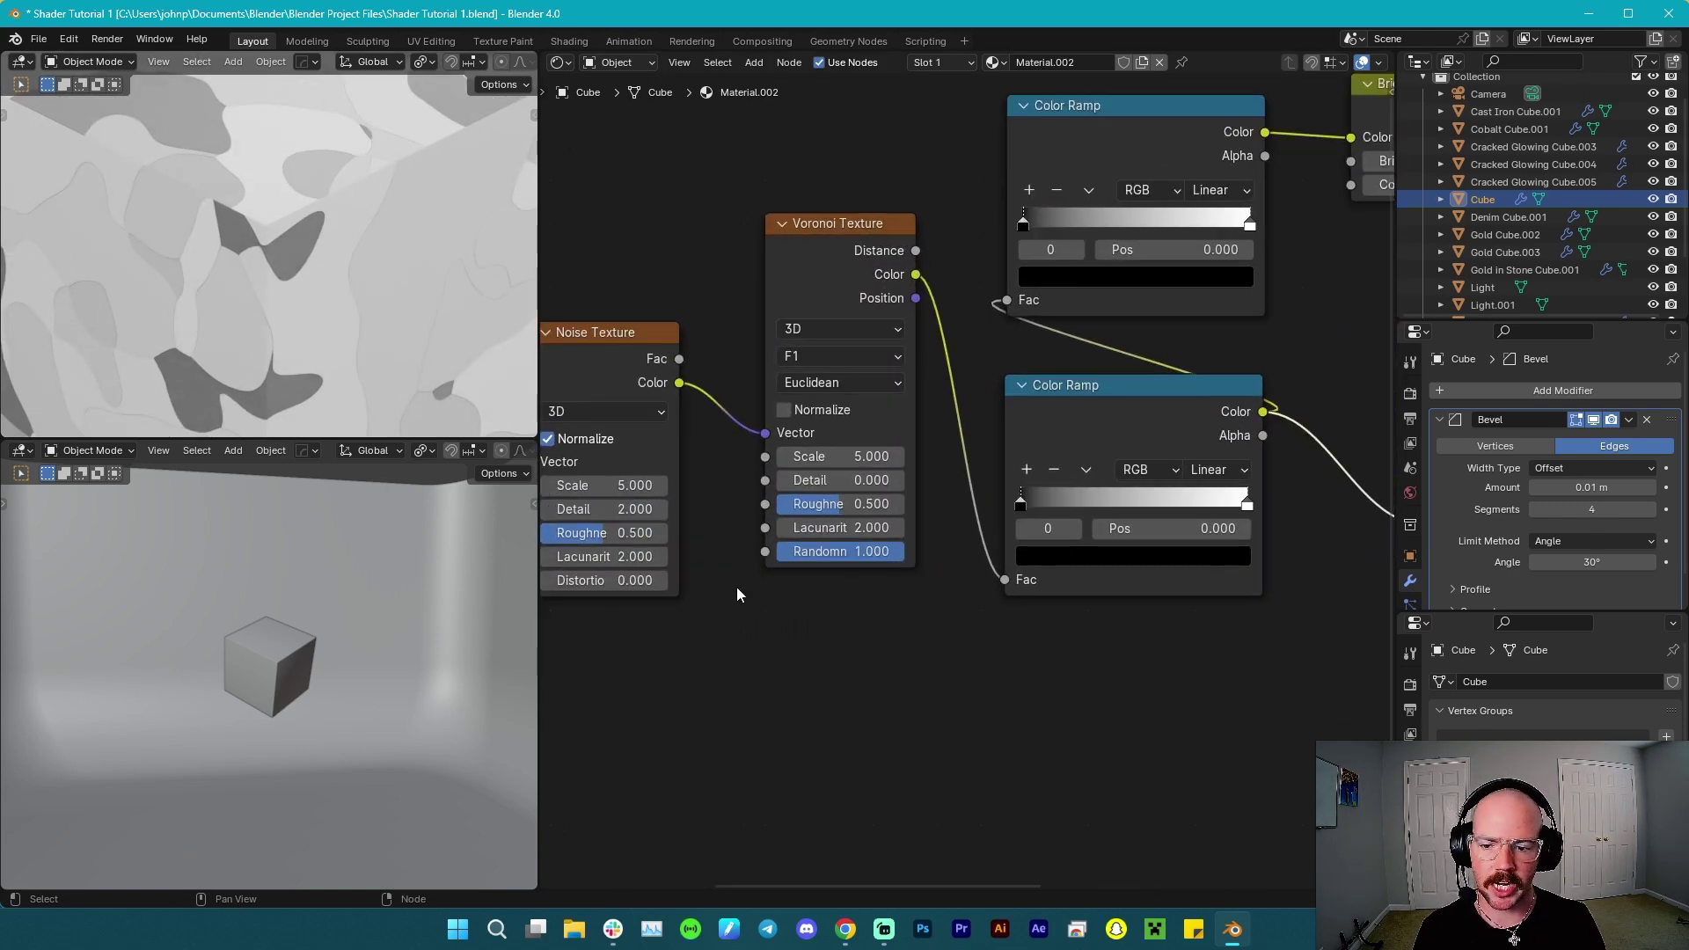
middle_drag(736, 595, 959, 588)
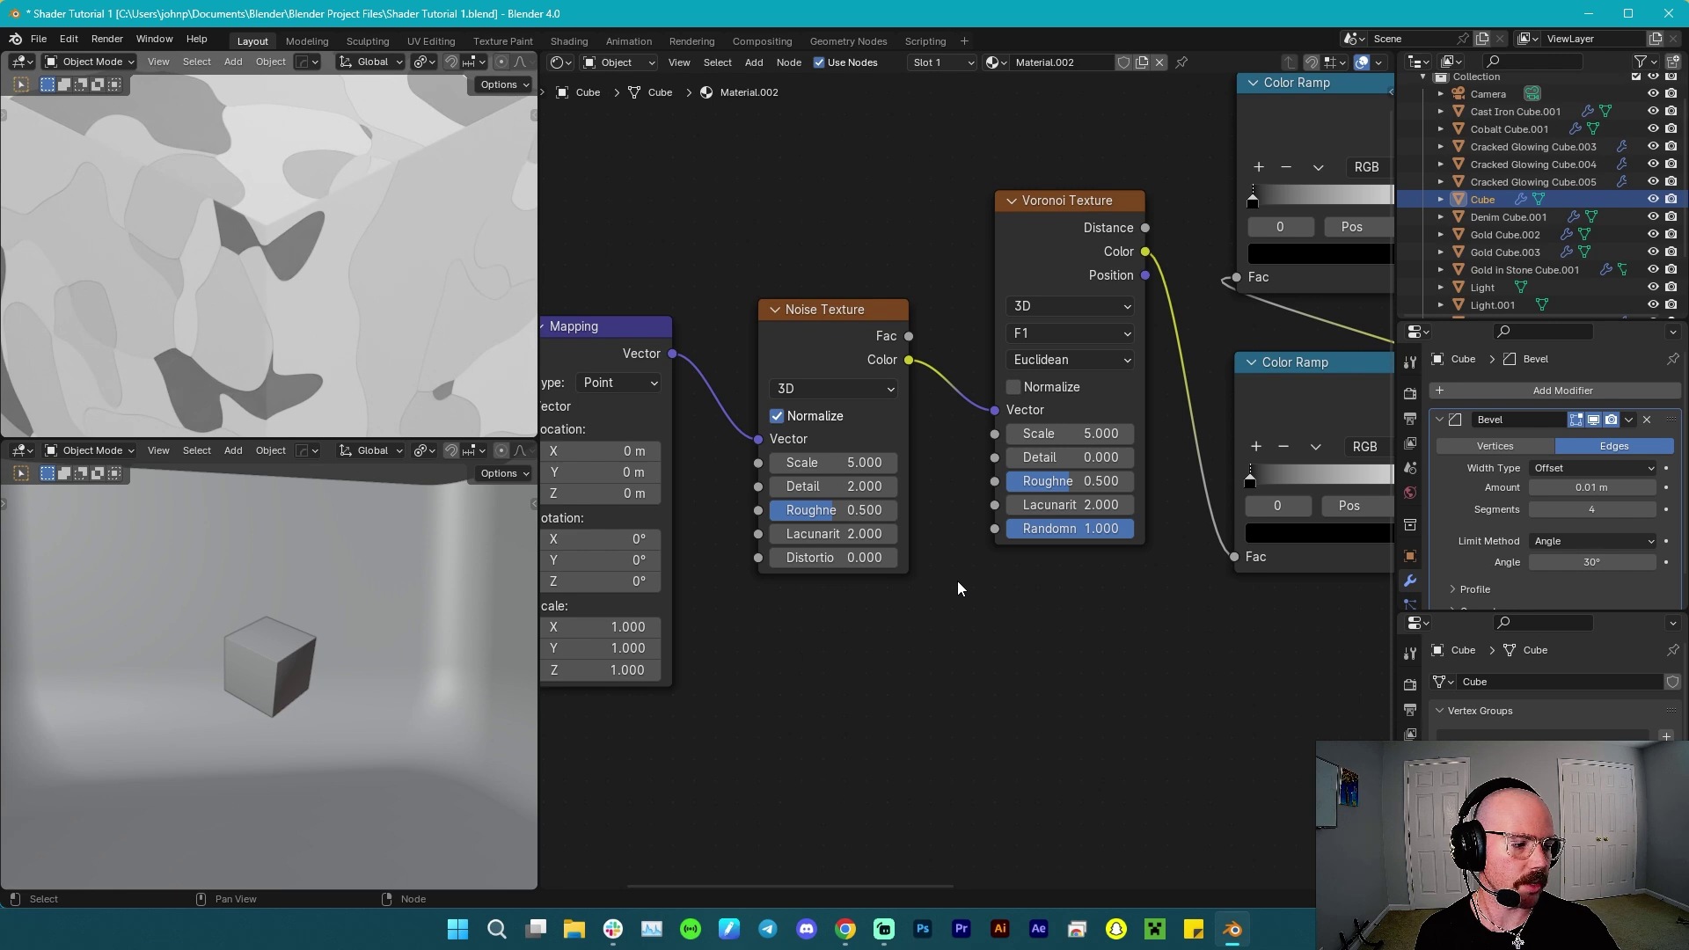
click(828, 382)
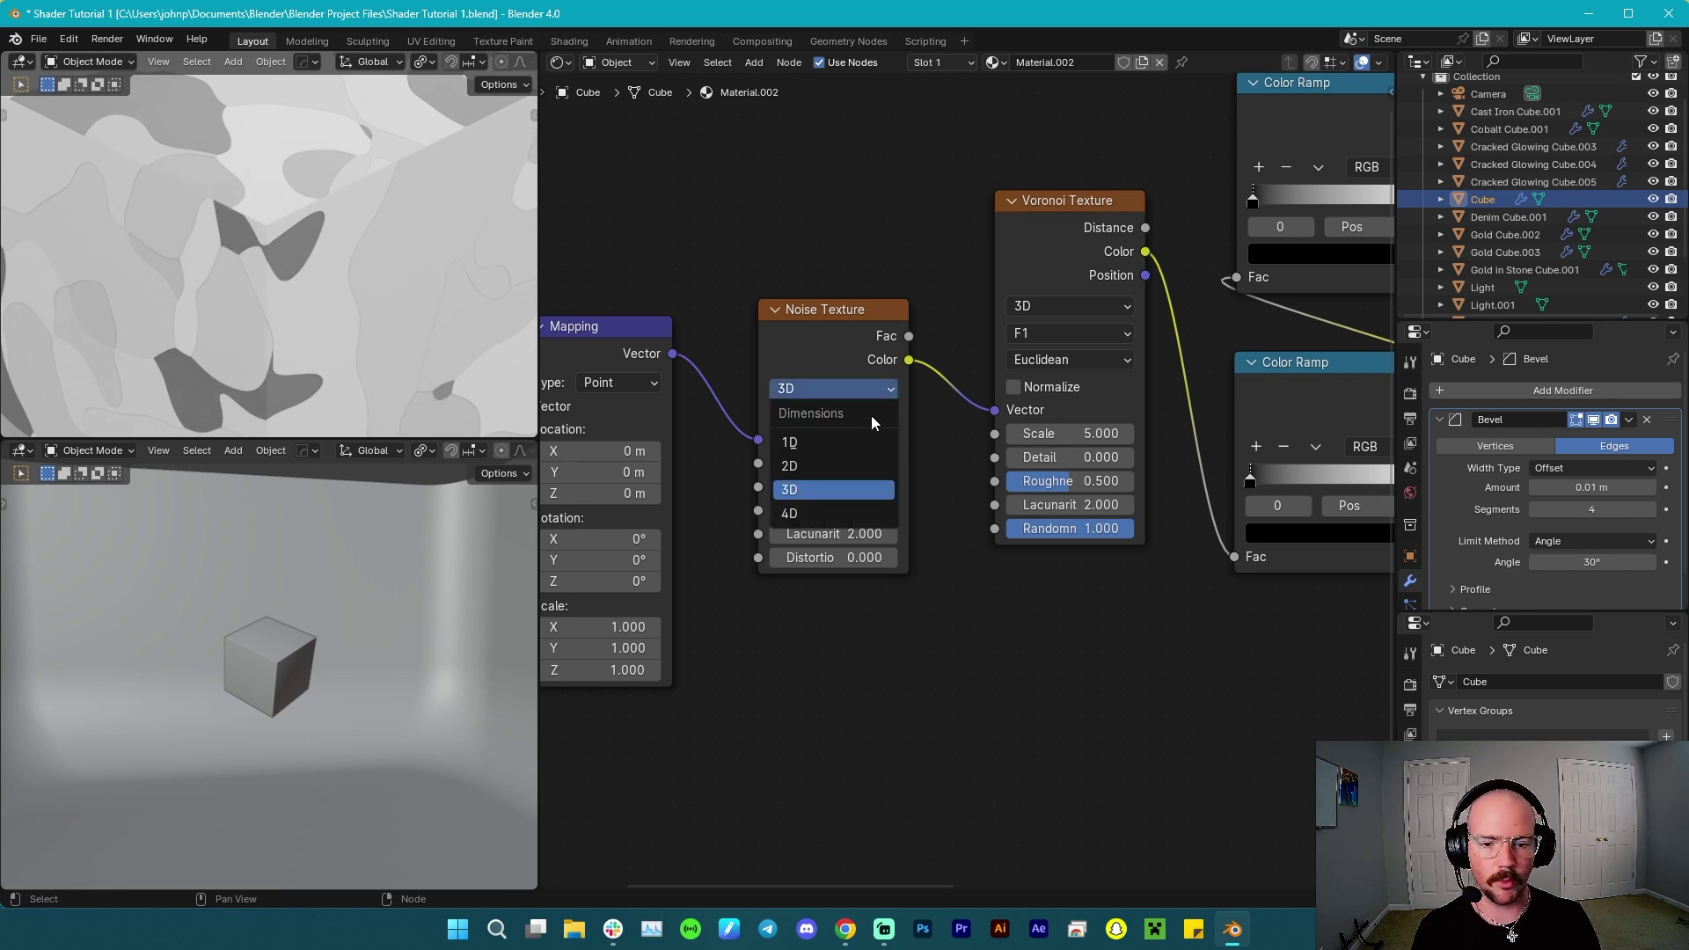
click(831, 513)
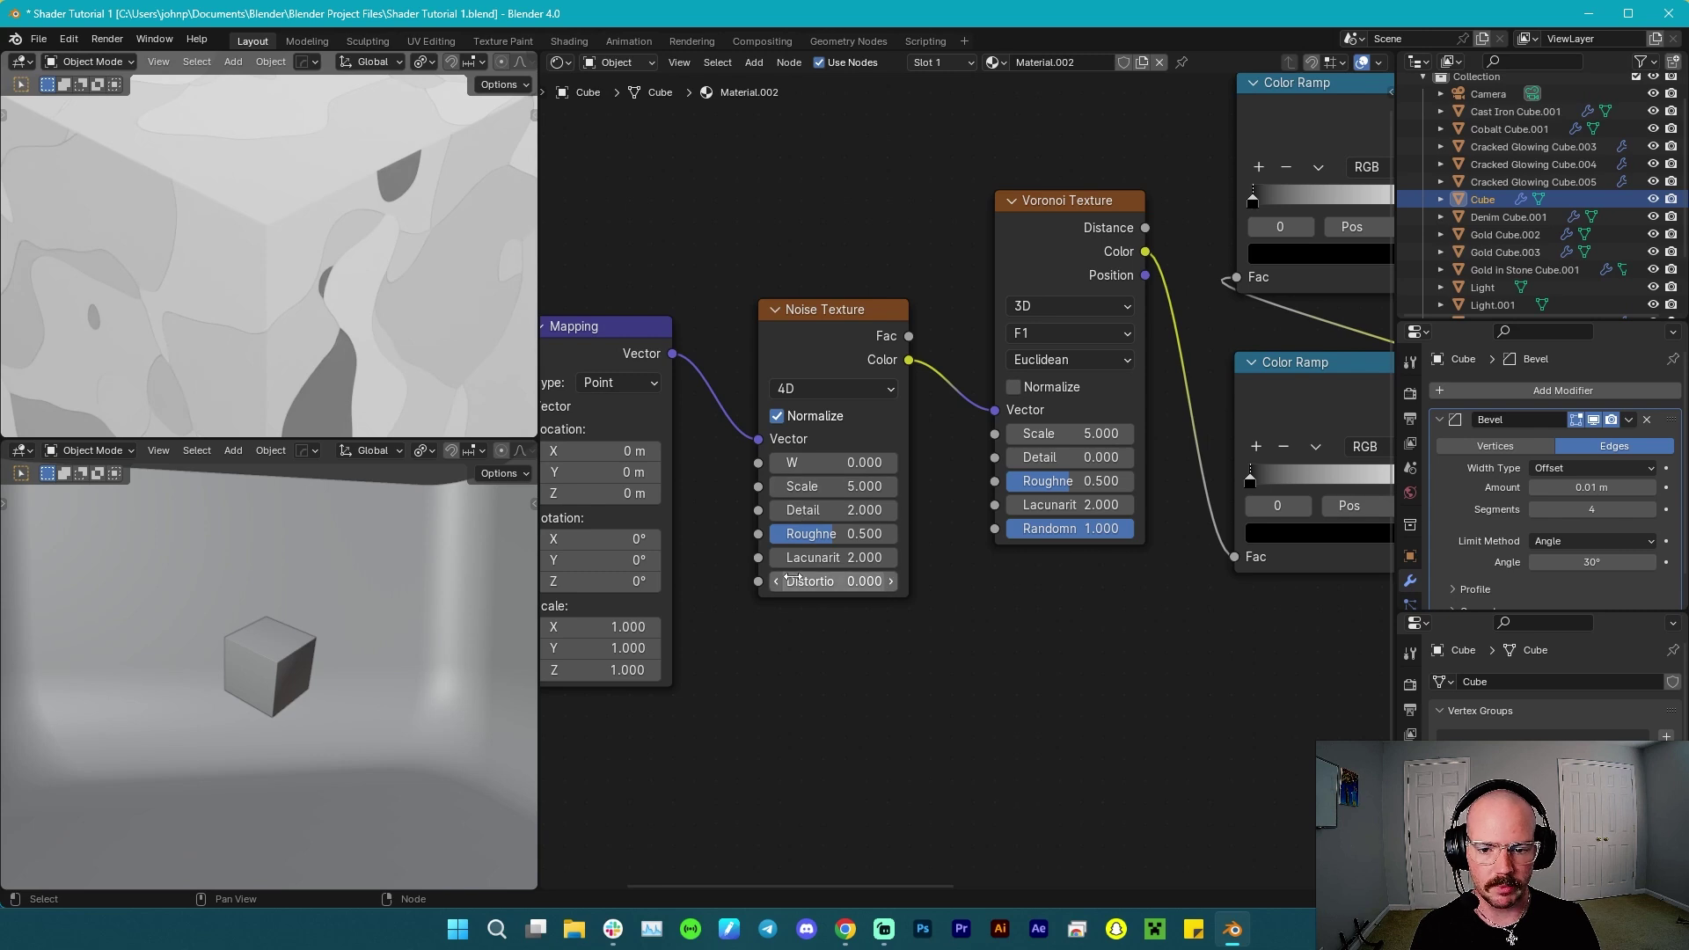
Set the Noise Texture's Scale to 5.58 and its Detail to 4.5.
scroll(792, 579, up, 1)
click(847, 489)
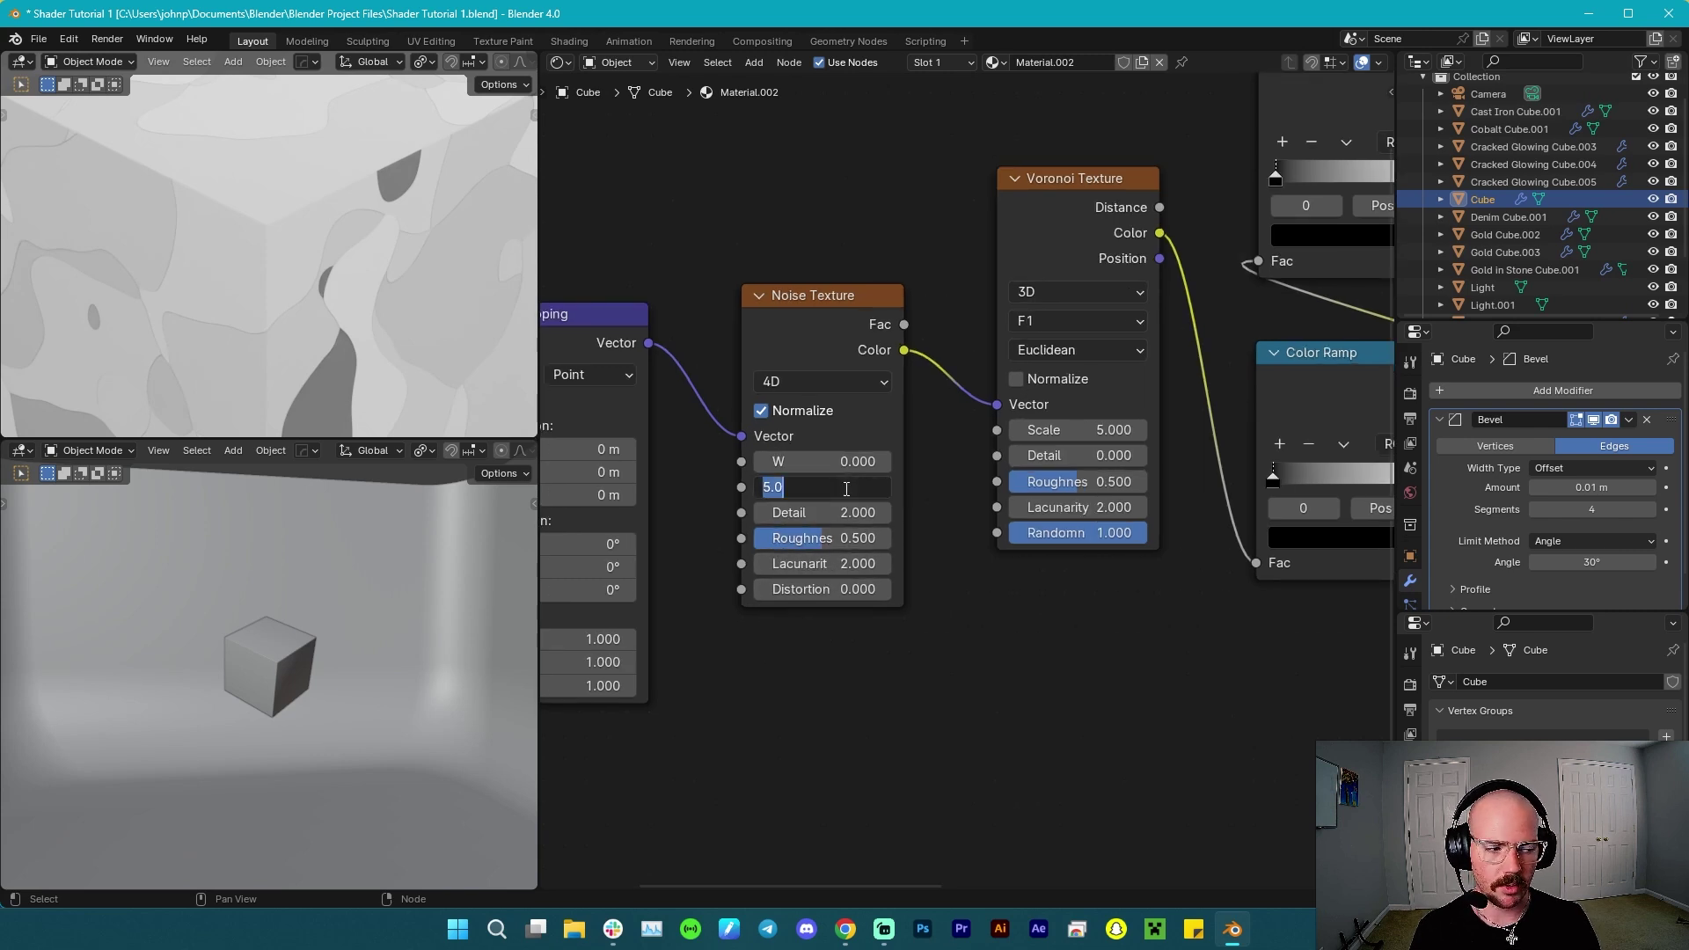
key(BackSpace)
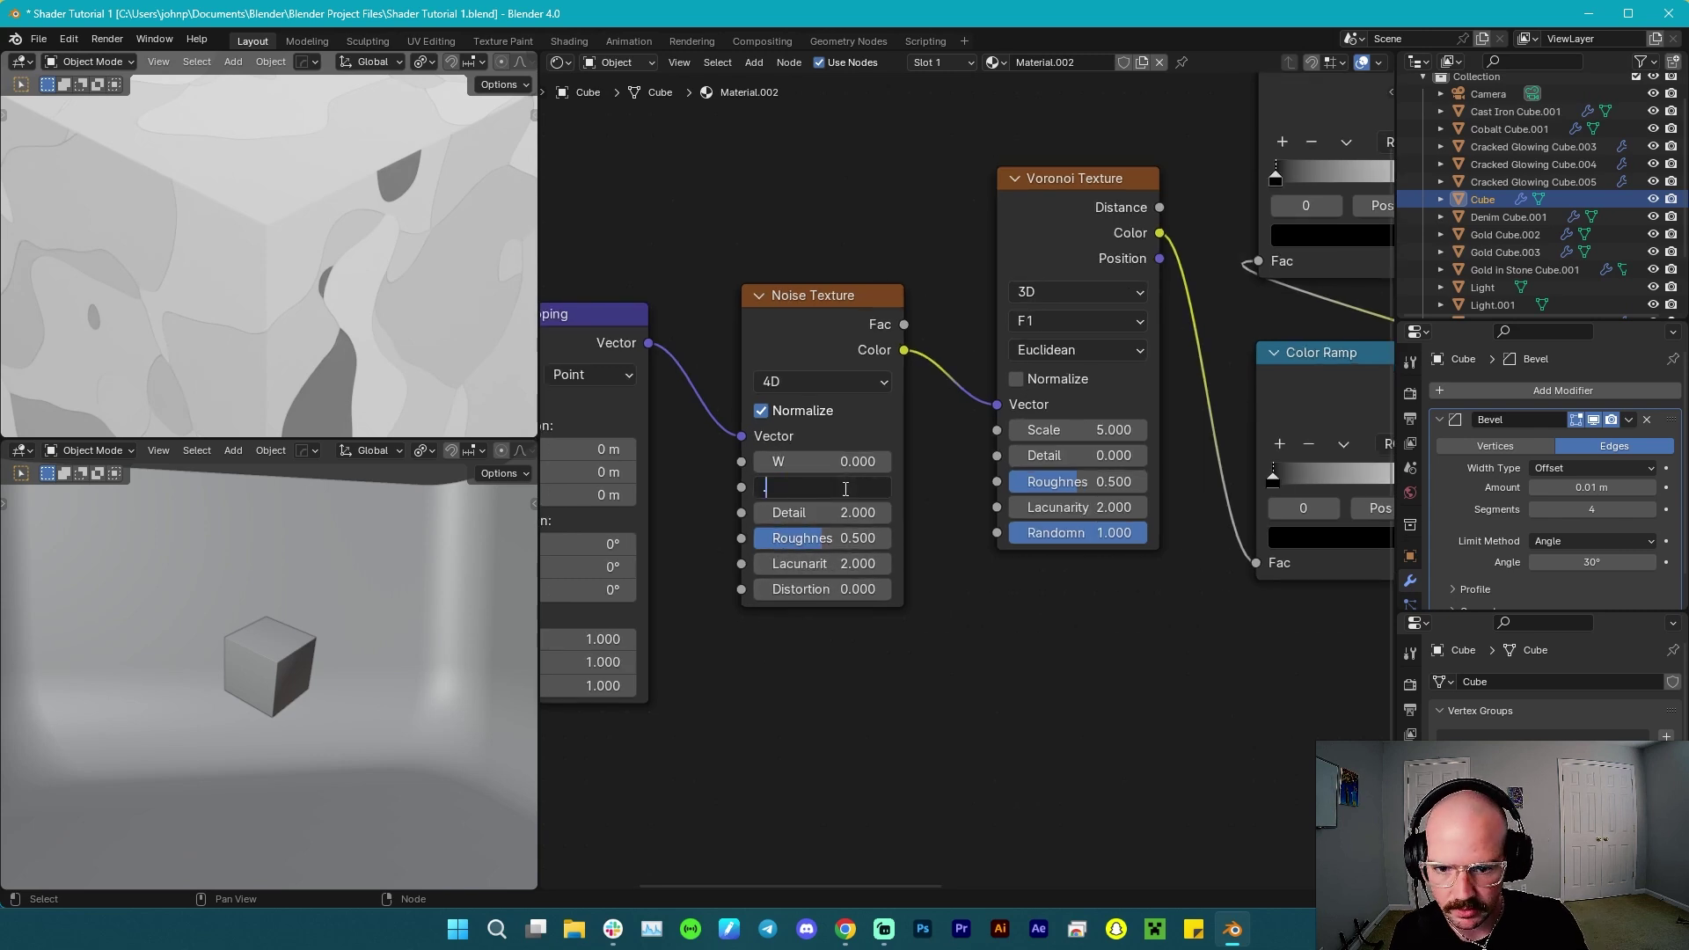
text(5.)
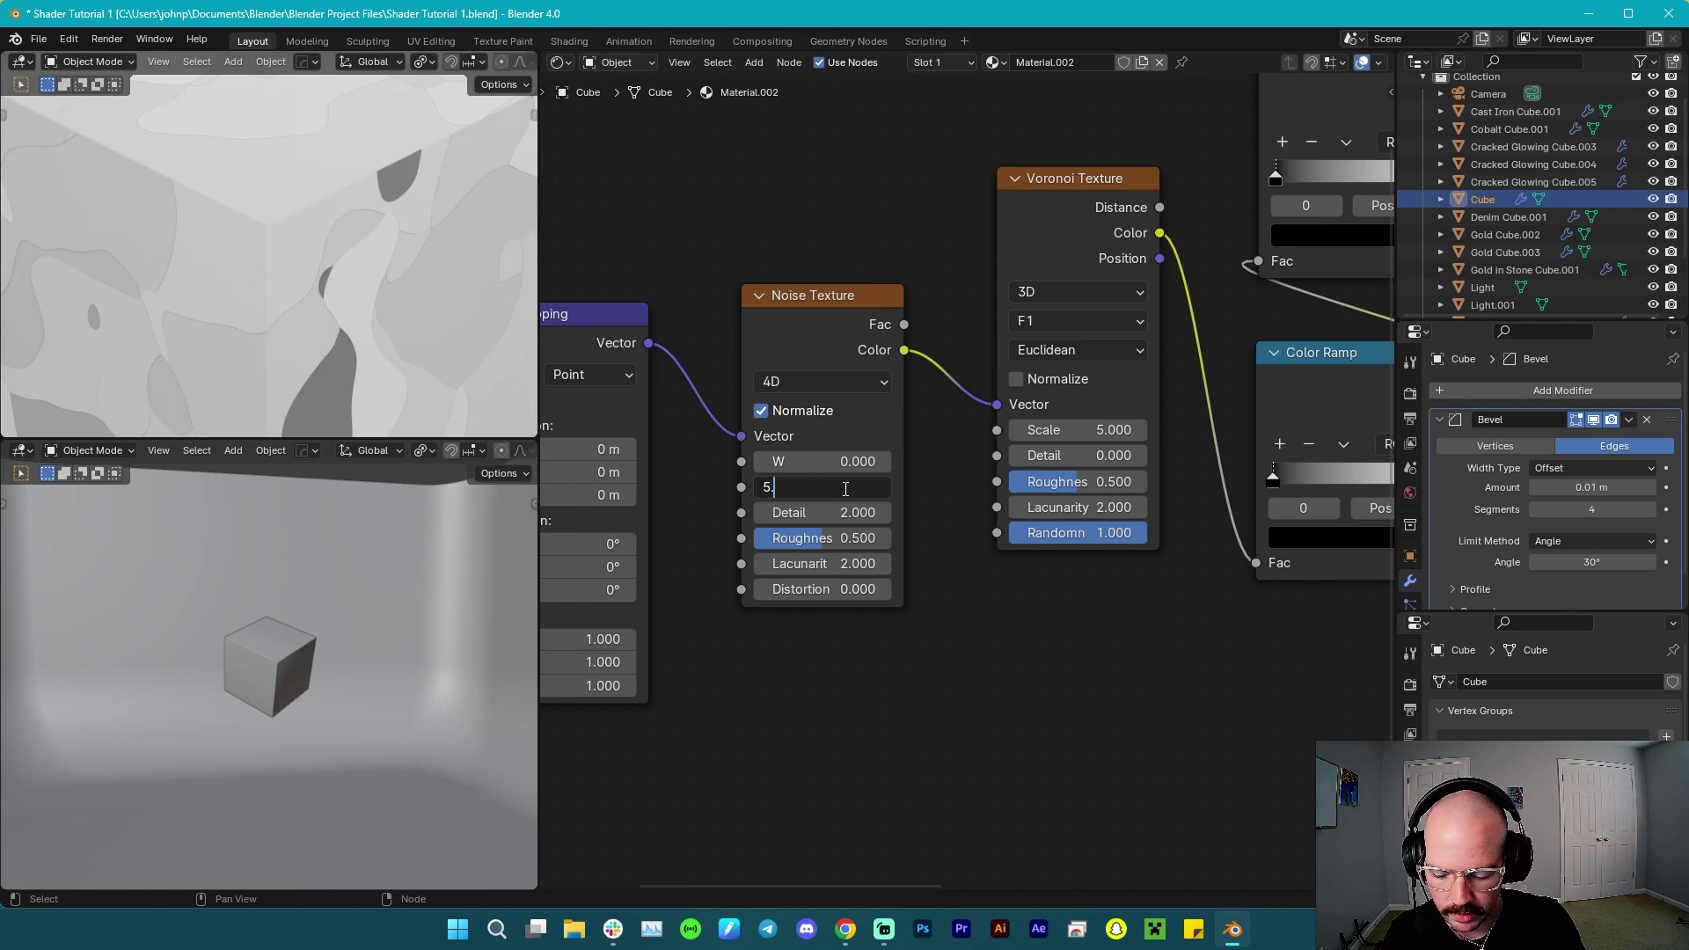
text(58)
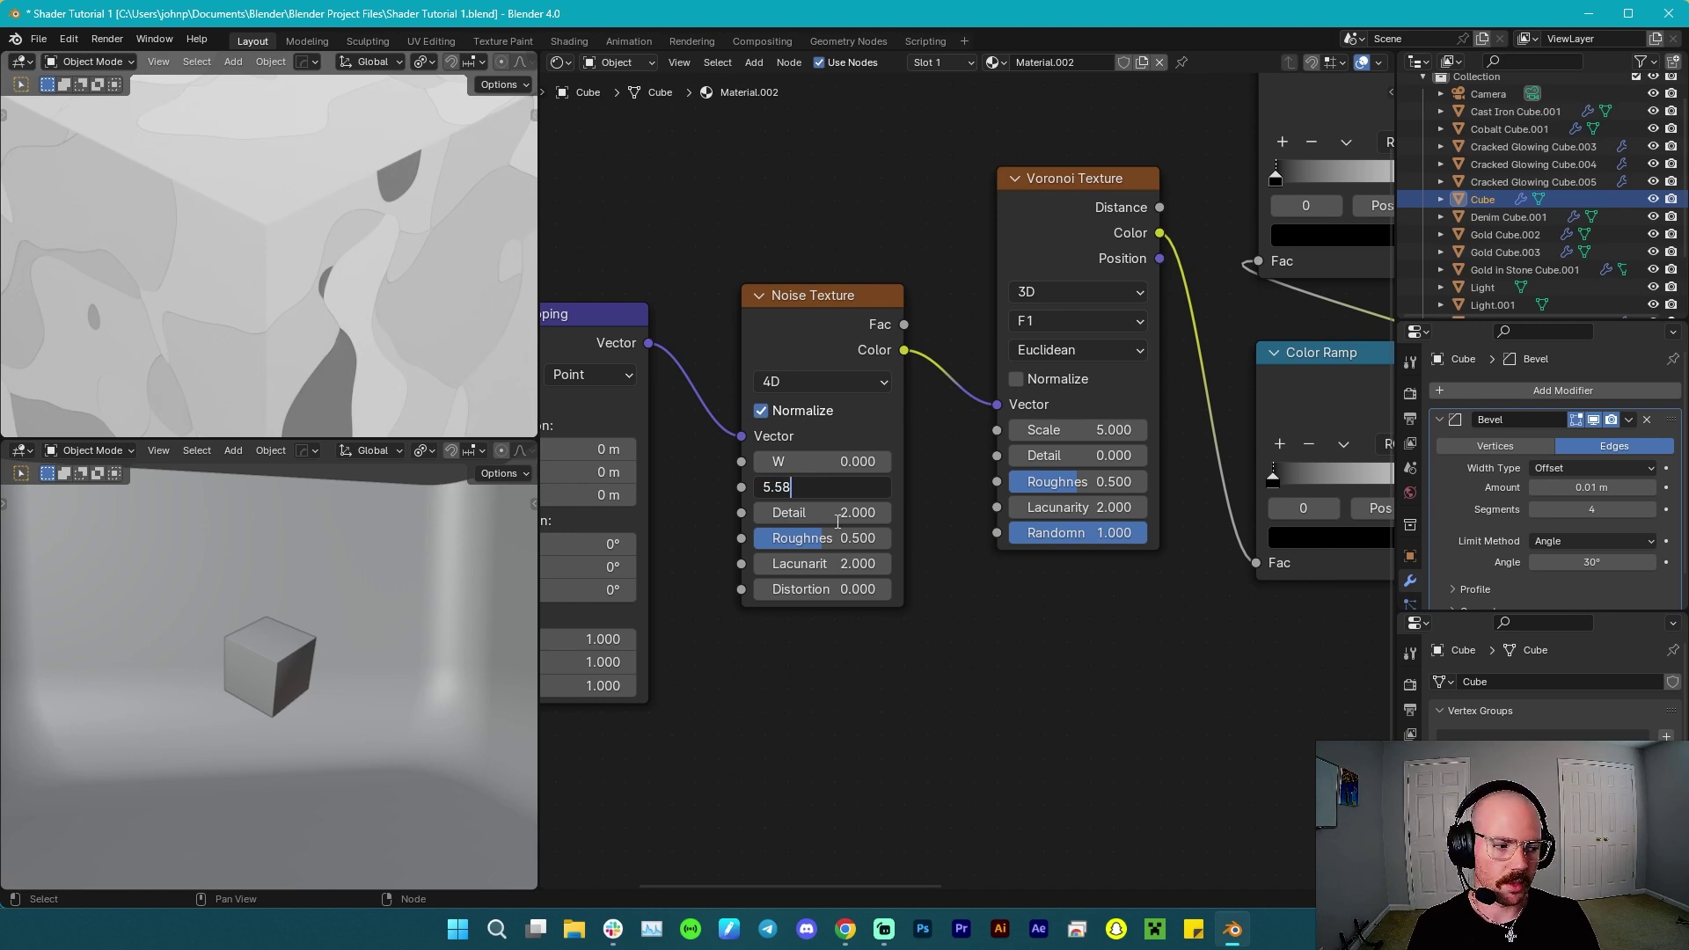
key(Tab)
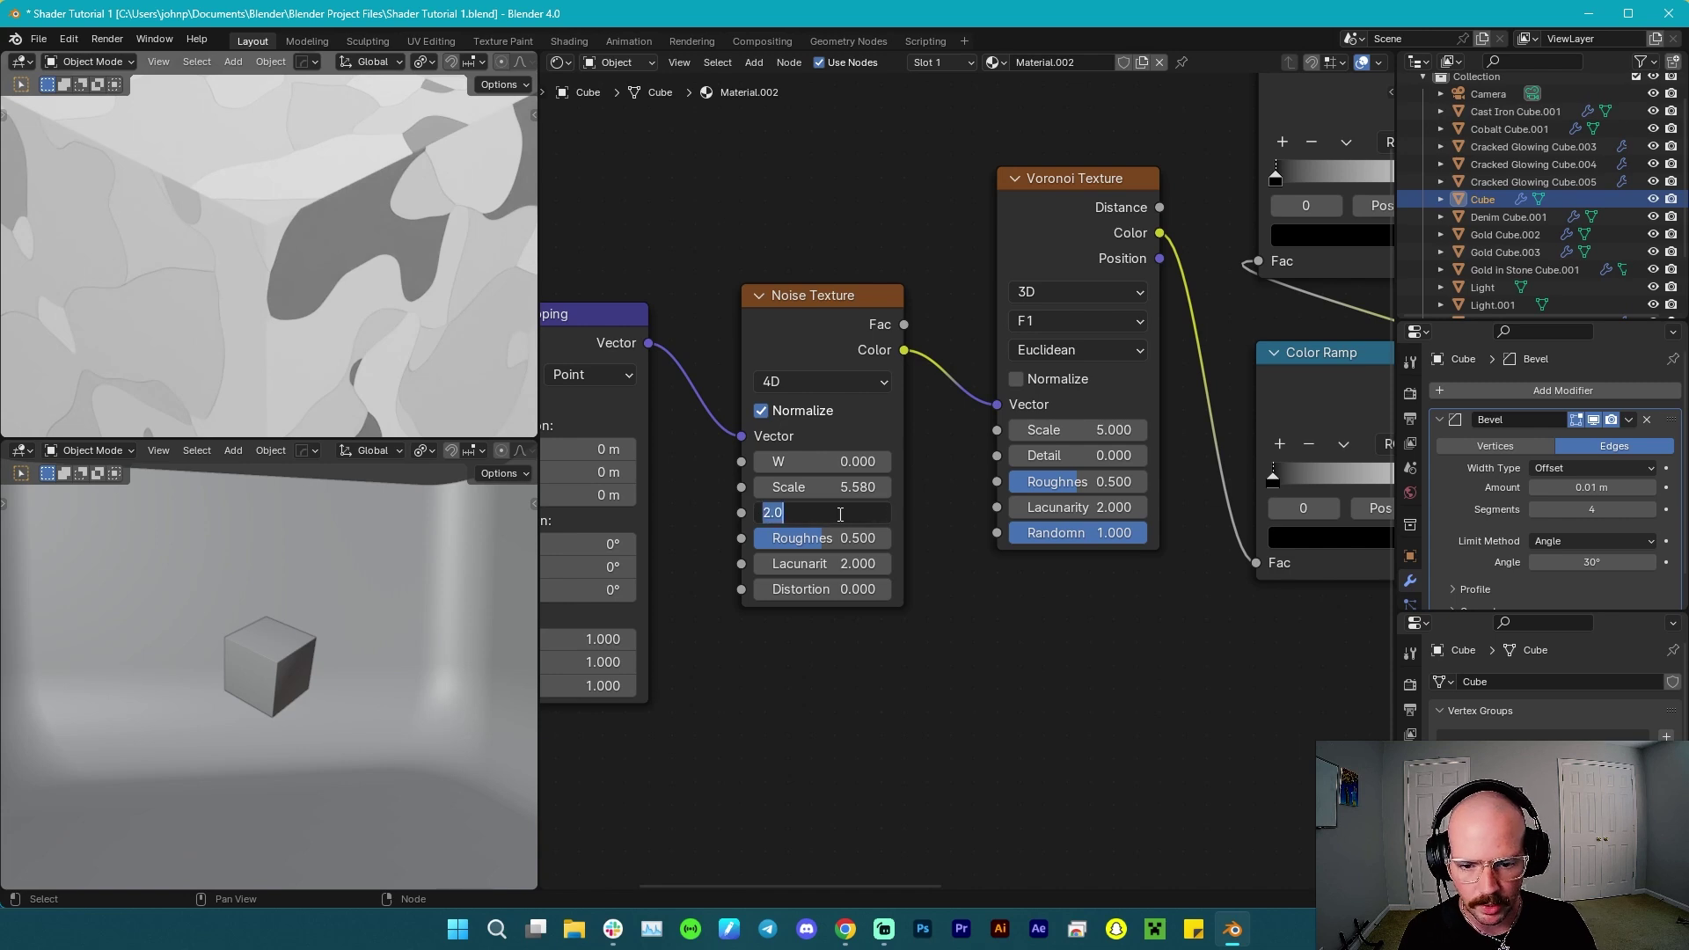
text(4.)
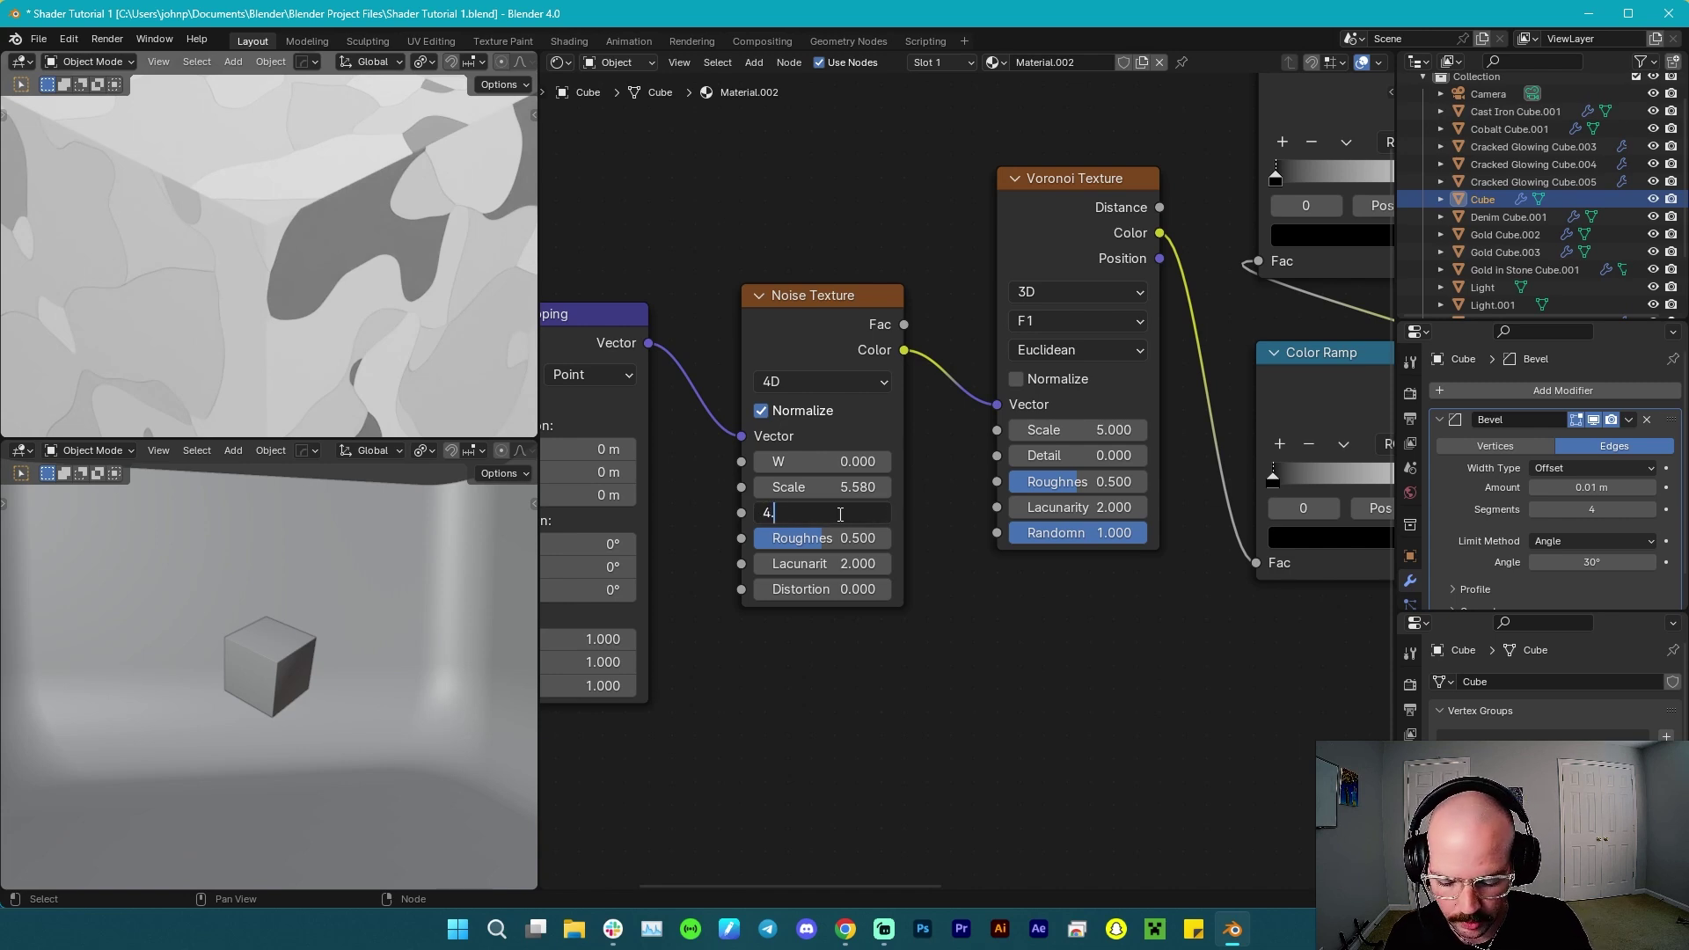
text(5)
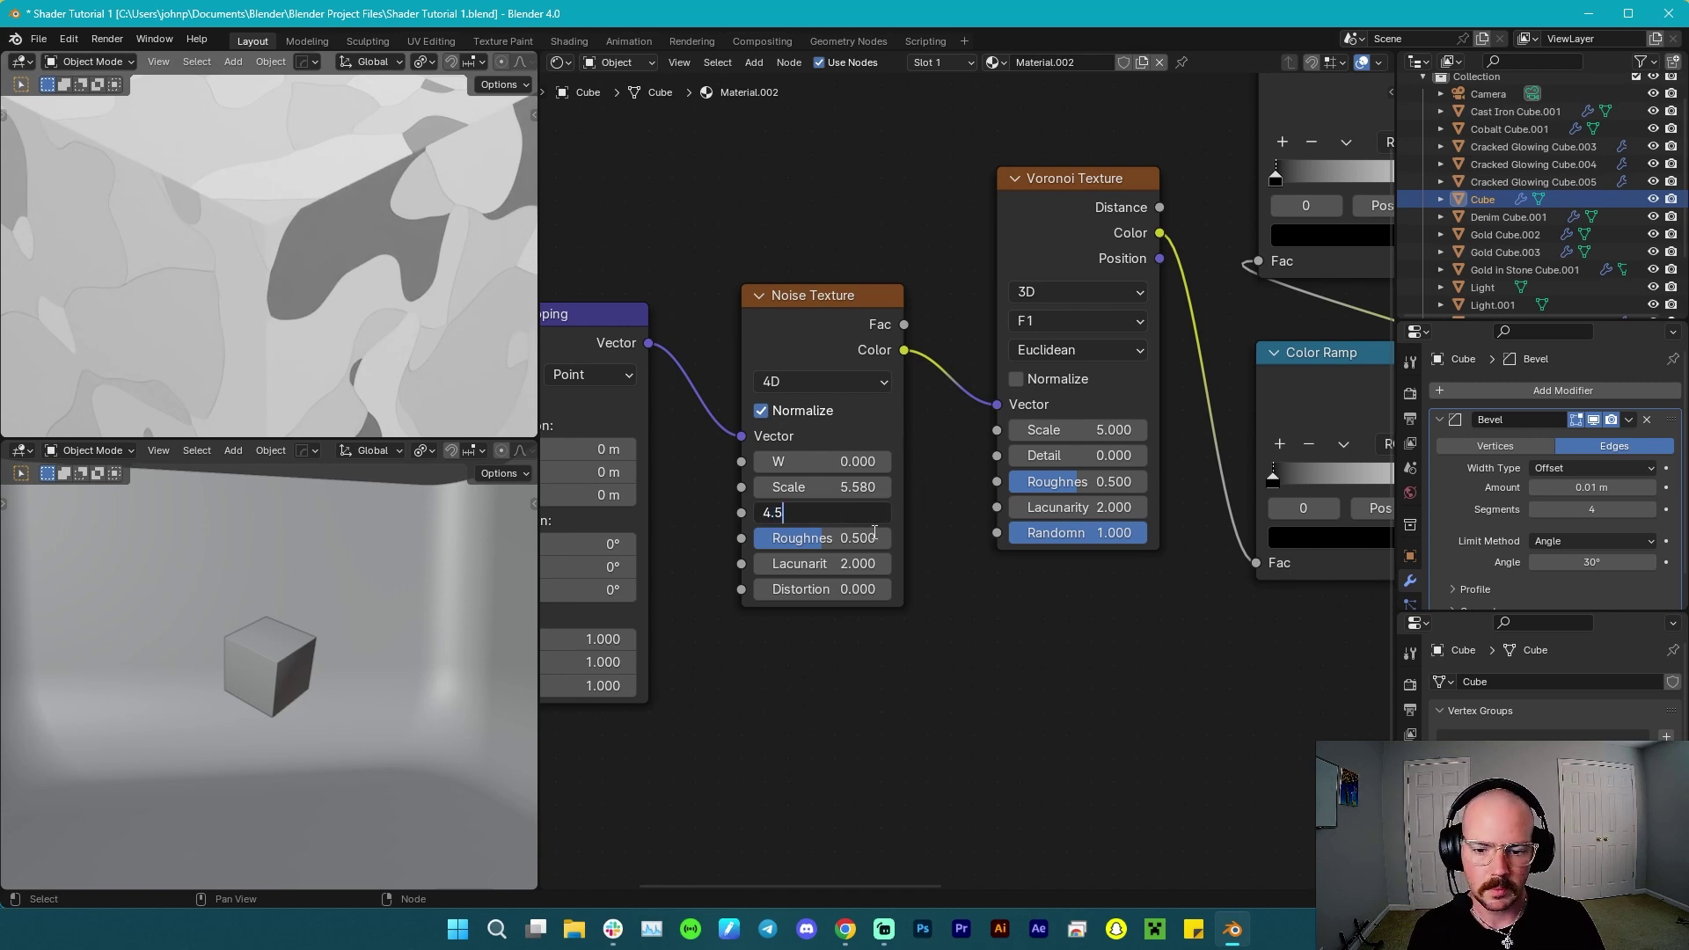
key(Return)
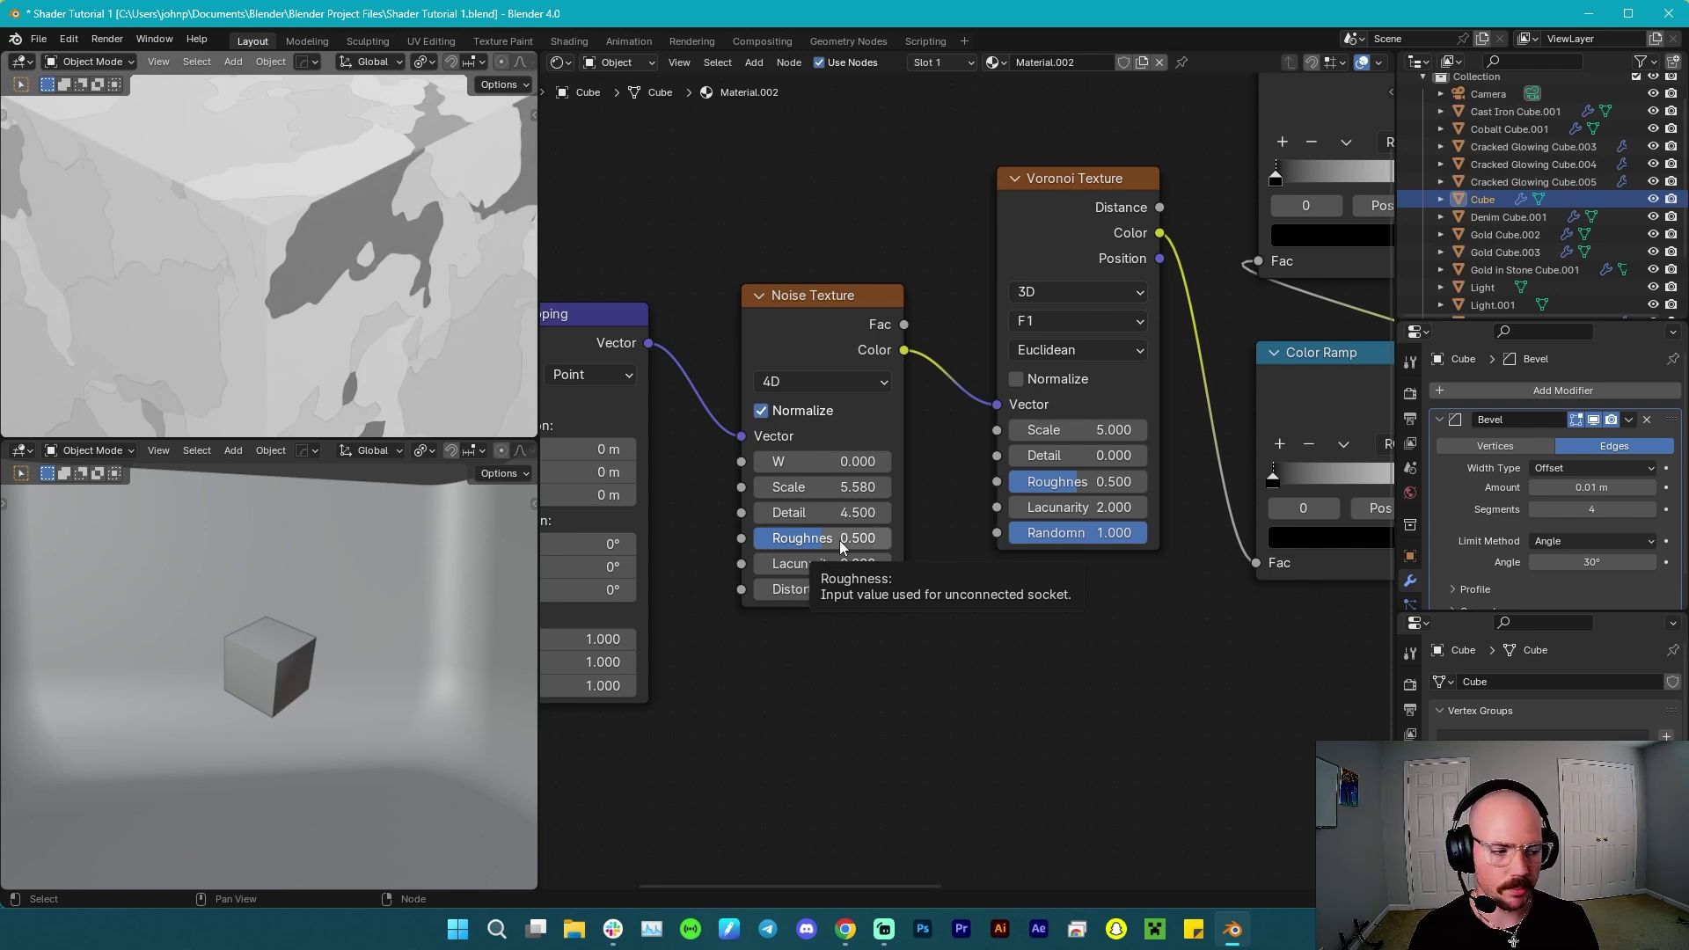
Set the Noise Texture's Lacunarity to 2.7.
click(849, 568)
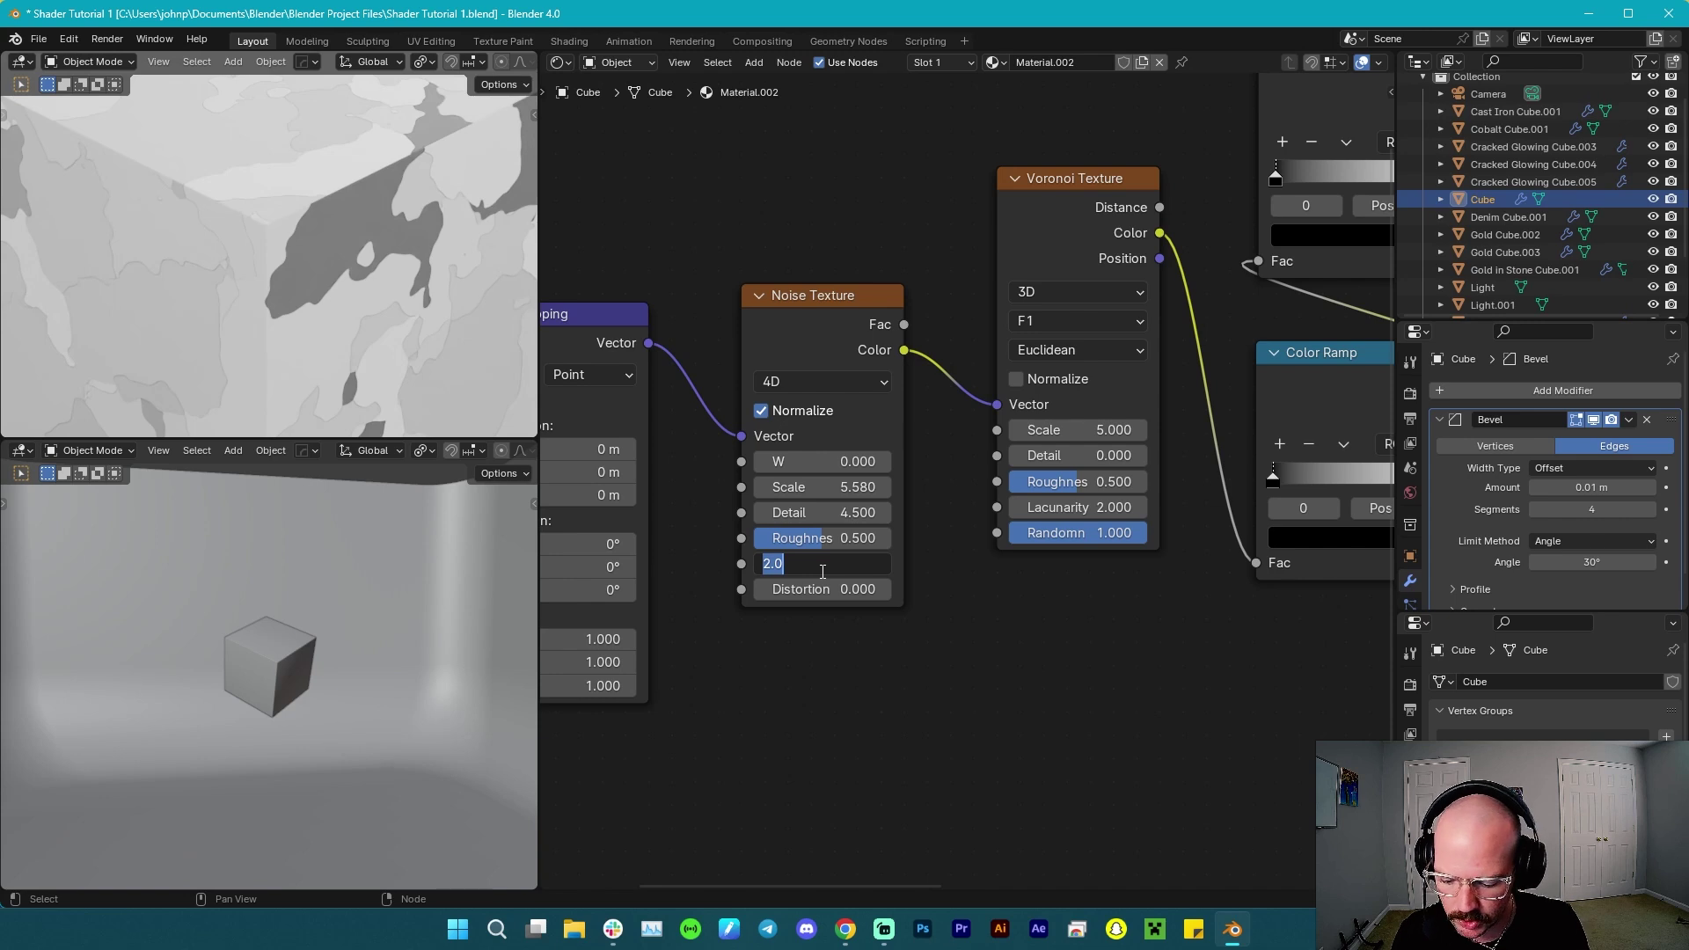
text(2.7)
key(Return)
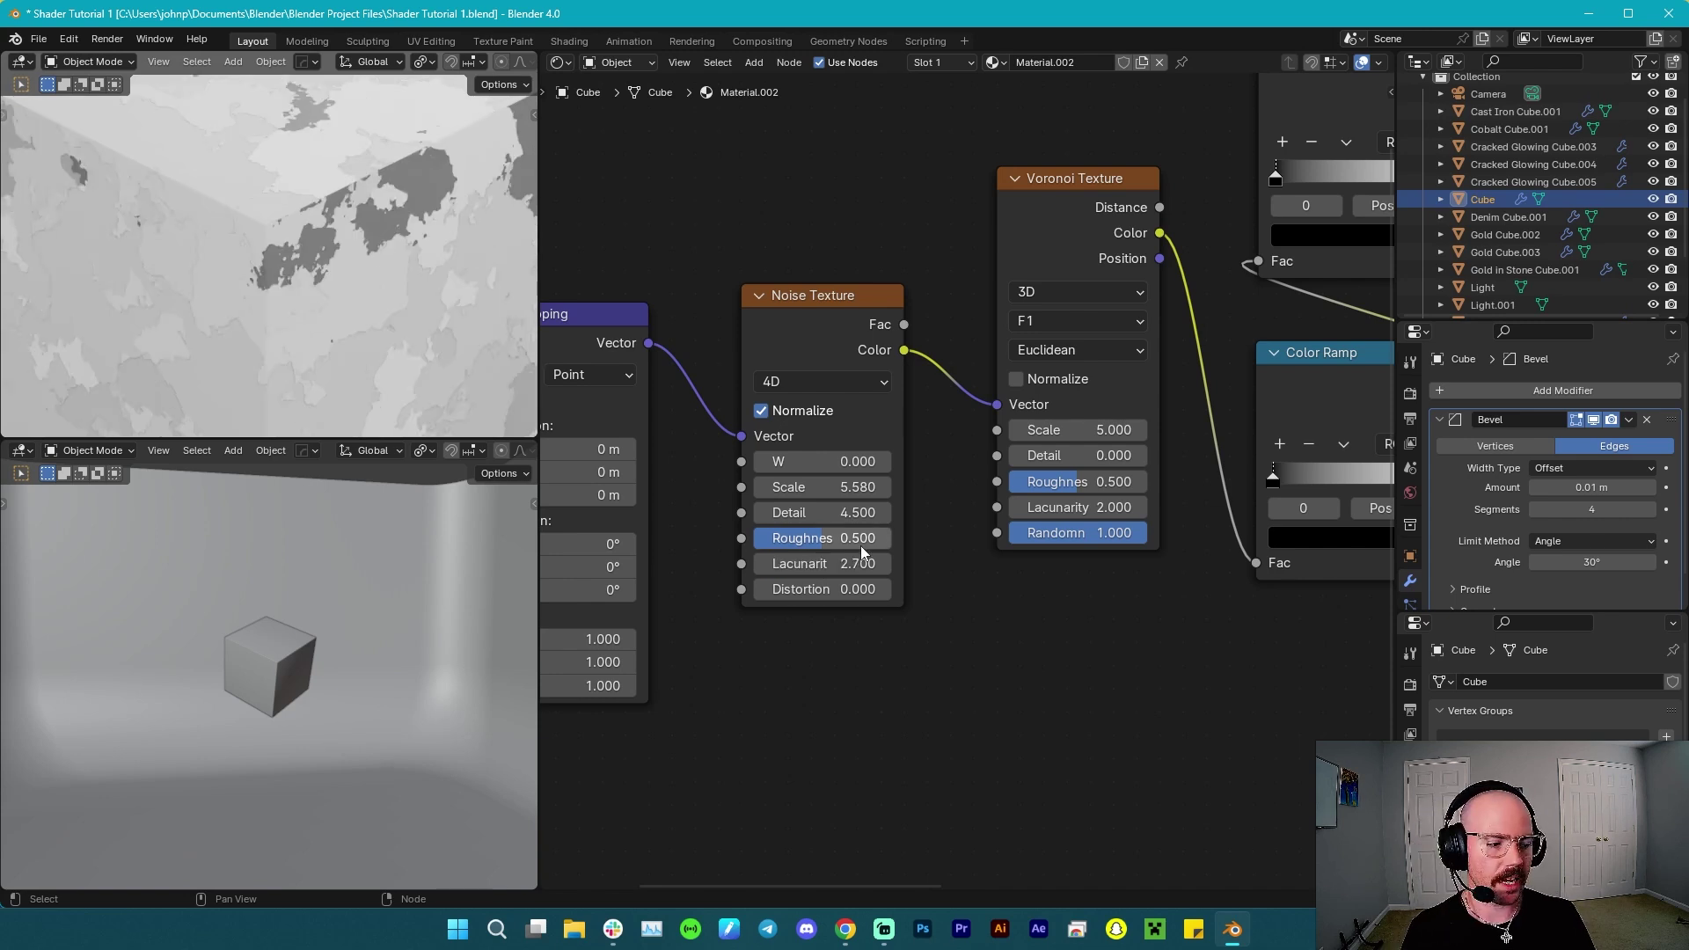
Set the Mapping node's Y and Z Scale values together to 6.3.
middle_drag(829, 552, 1038, 465)
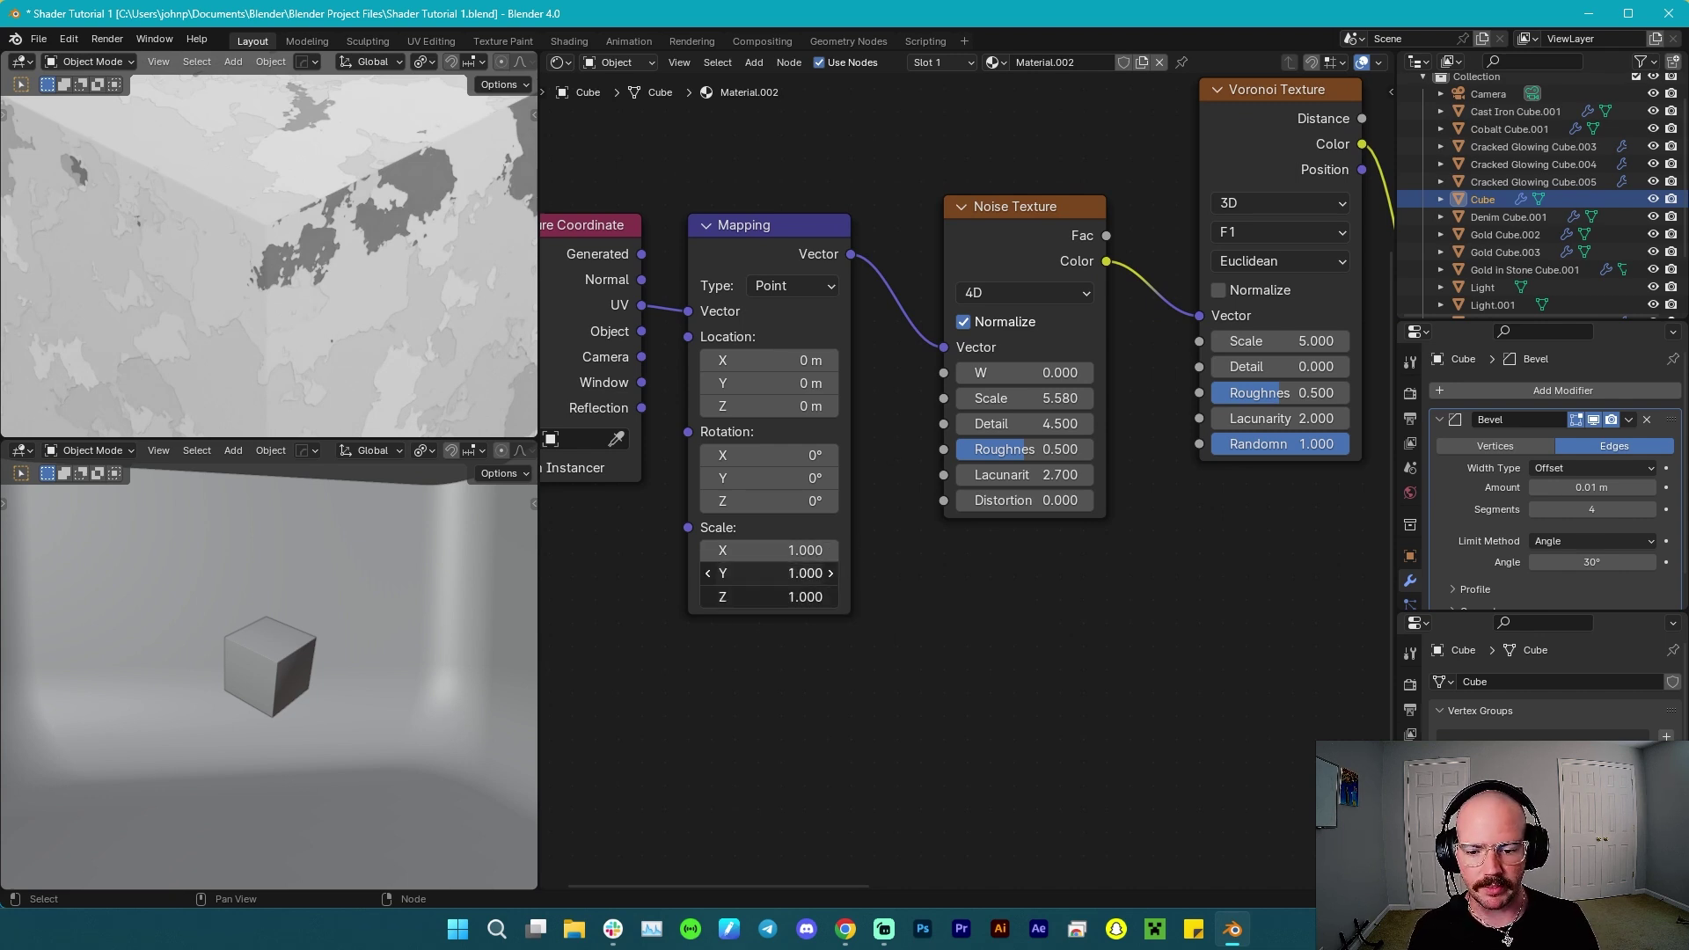
click(771, 572)
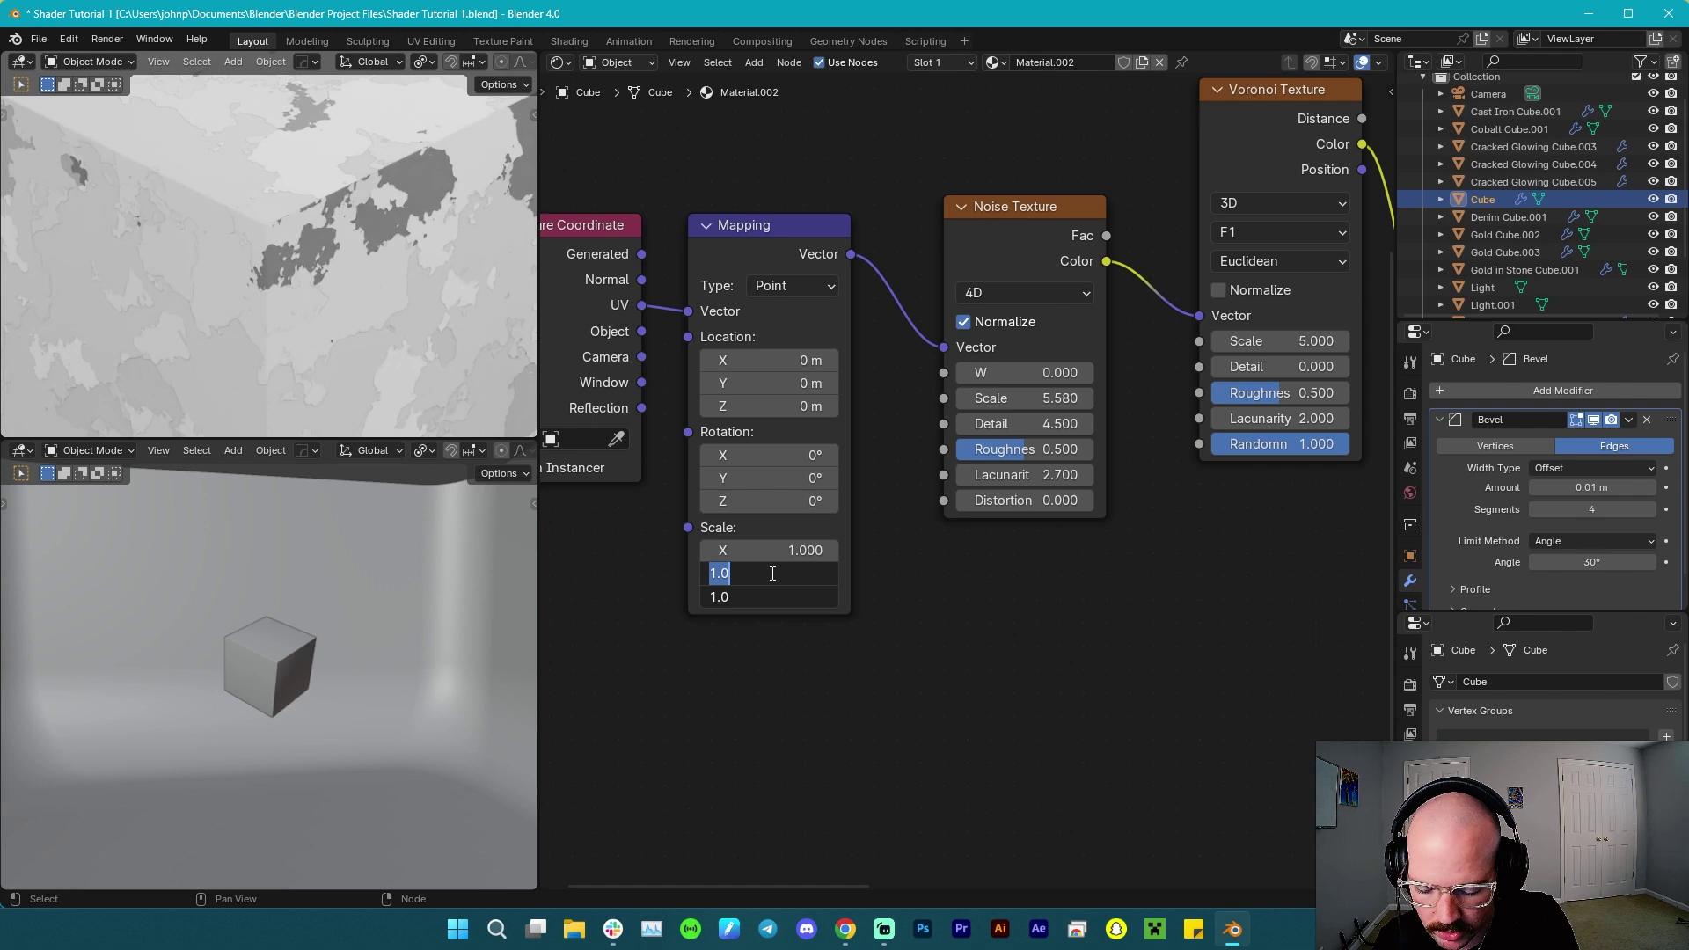
text(6.)
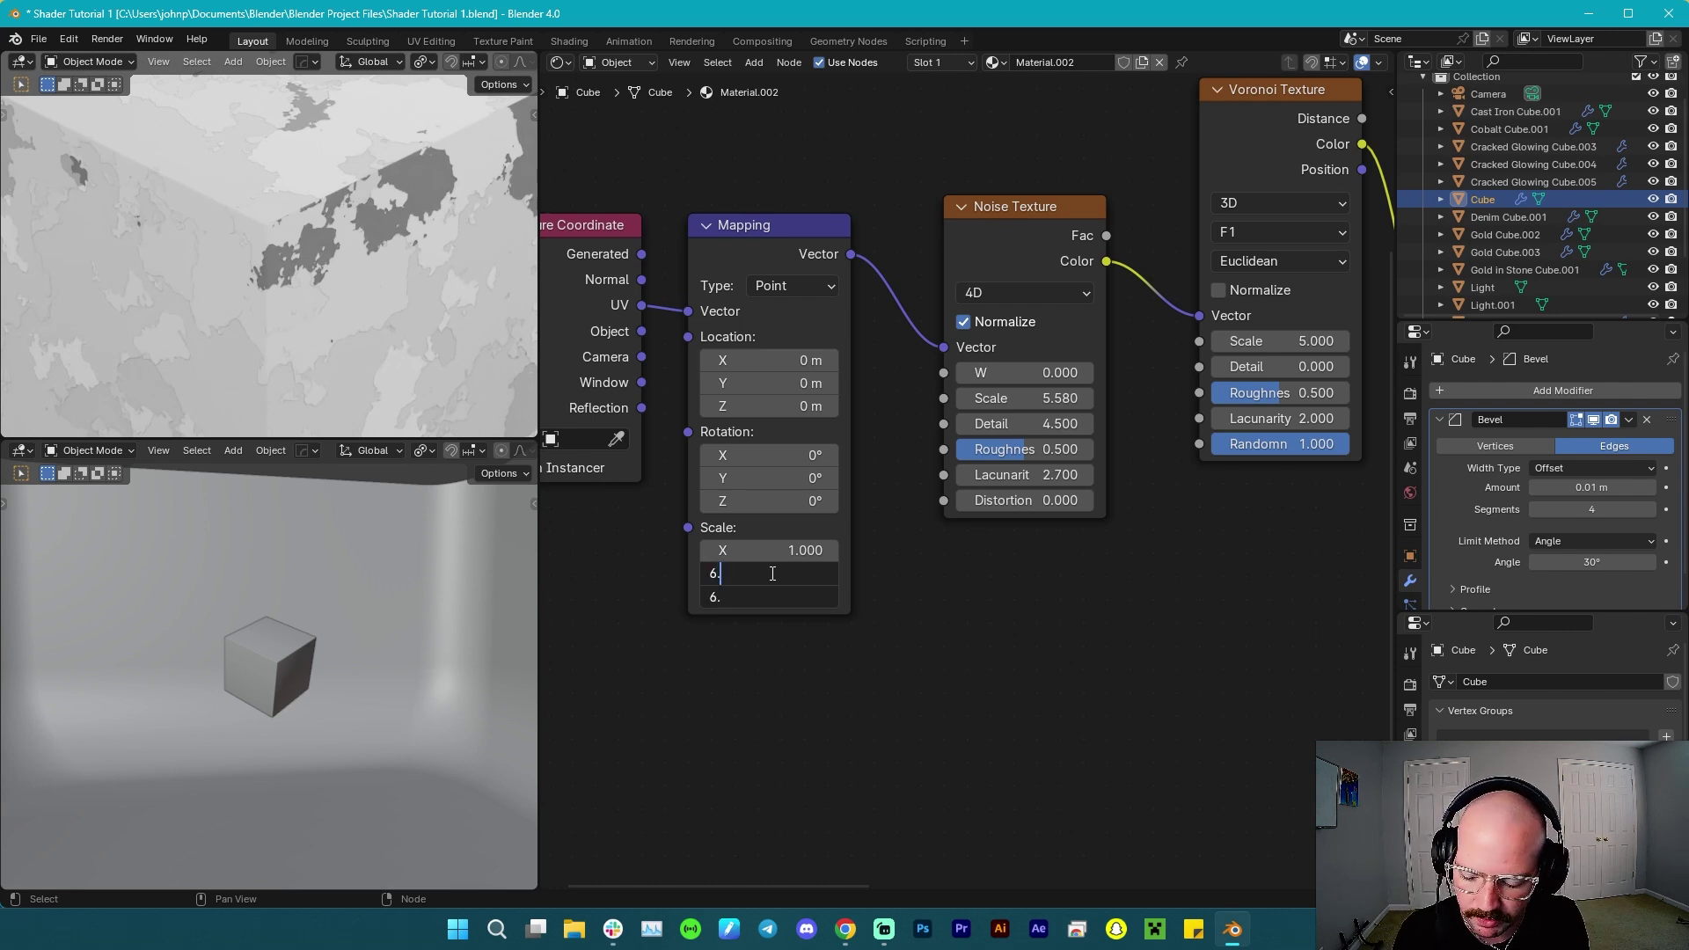
text(3)
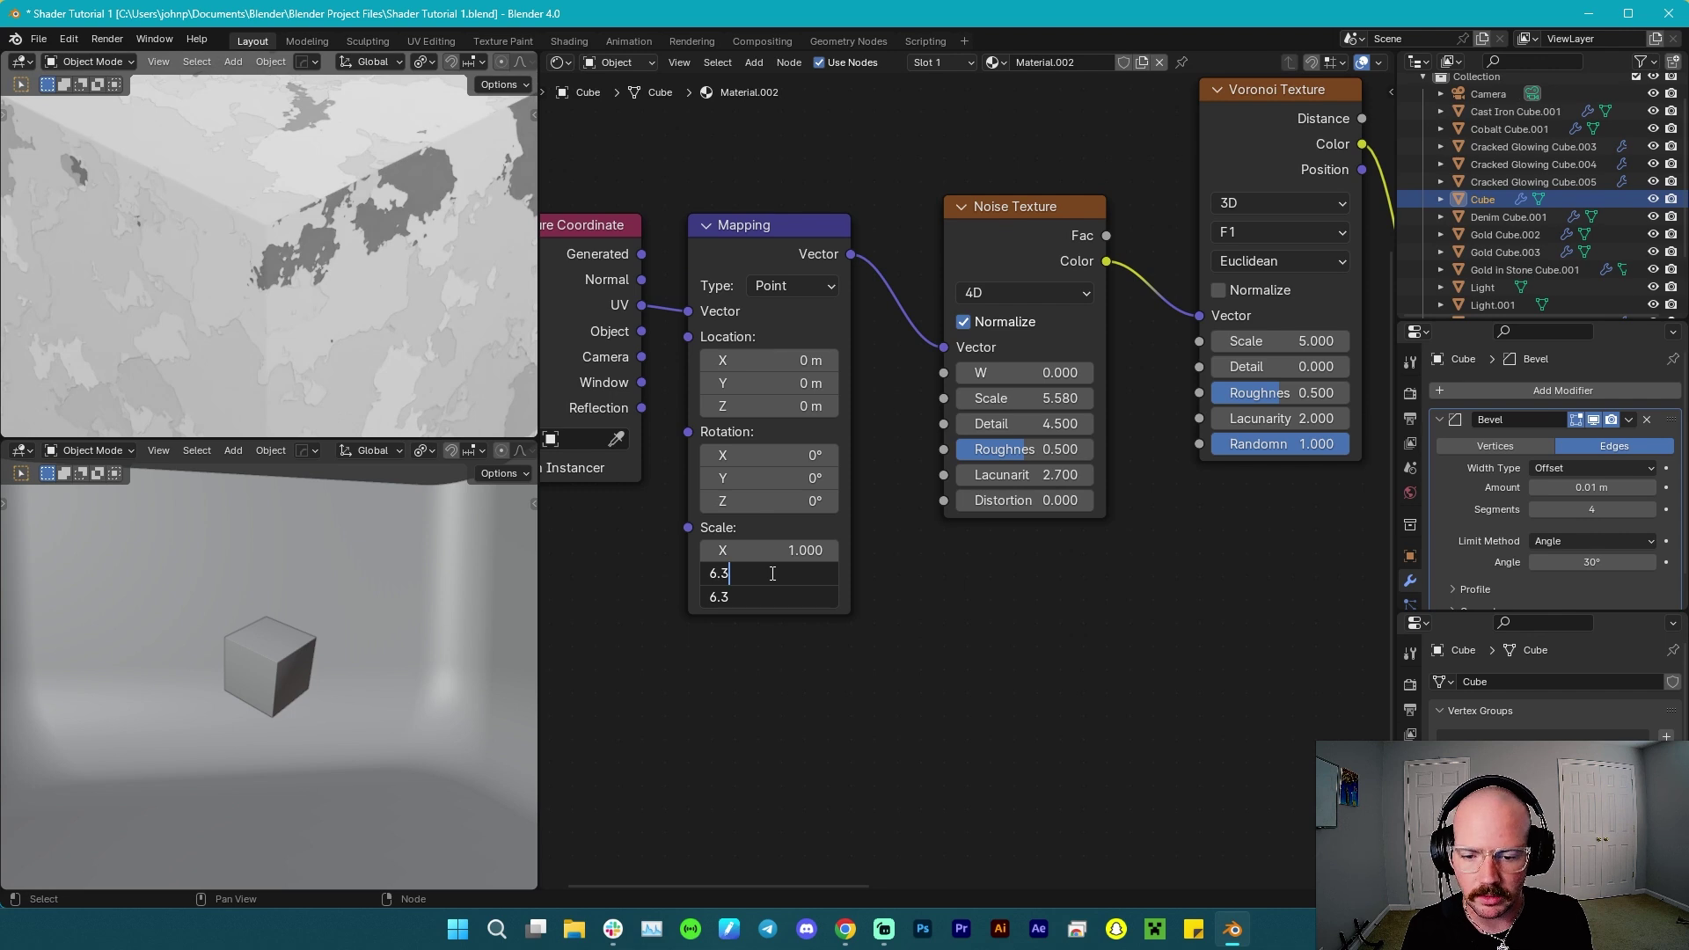
key(Return)
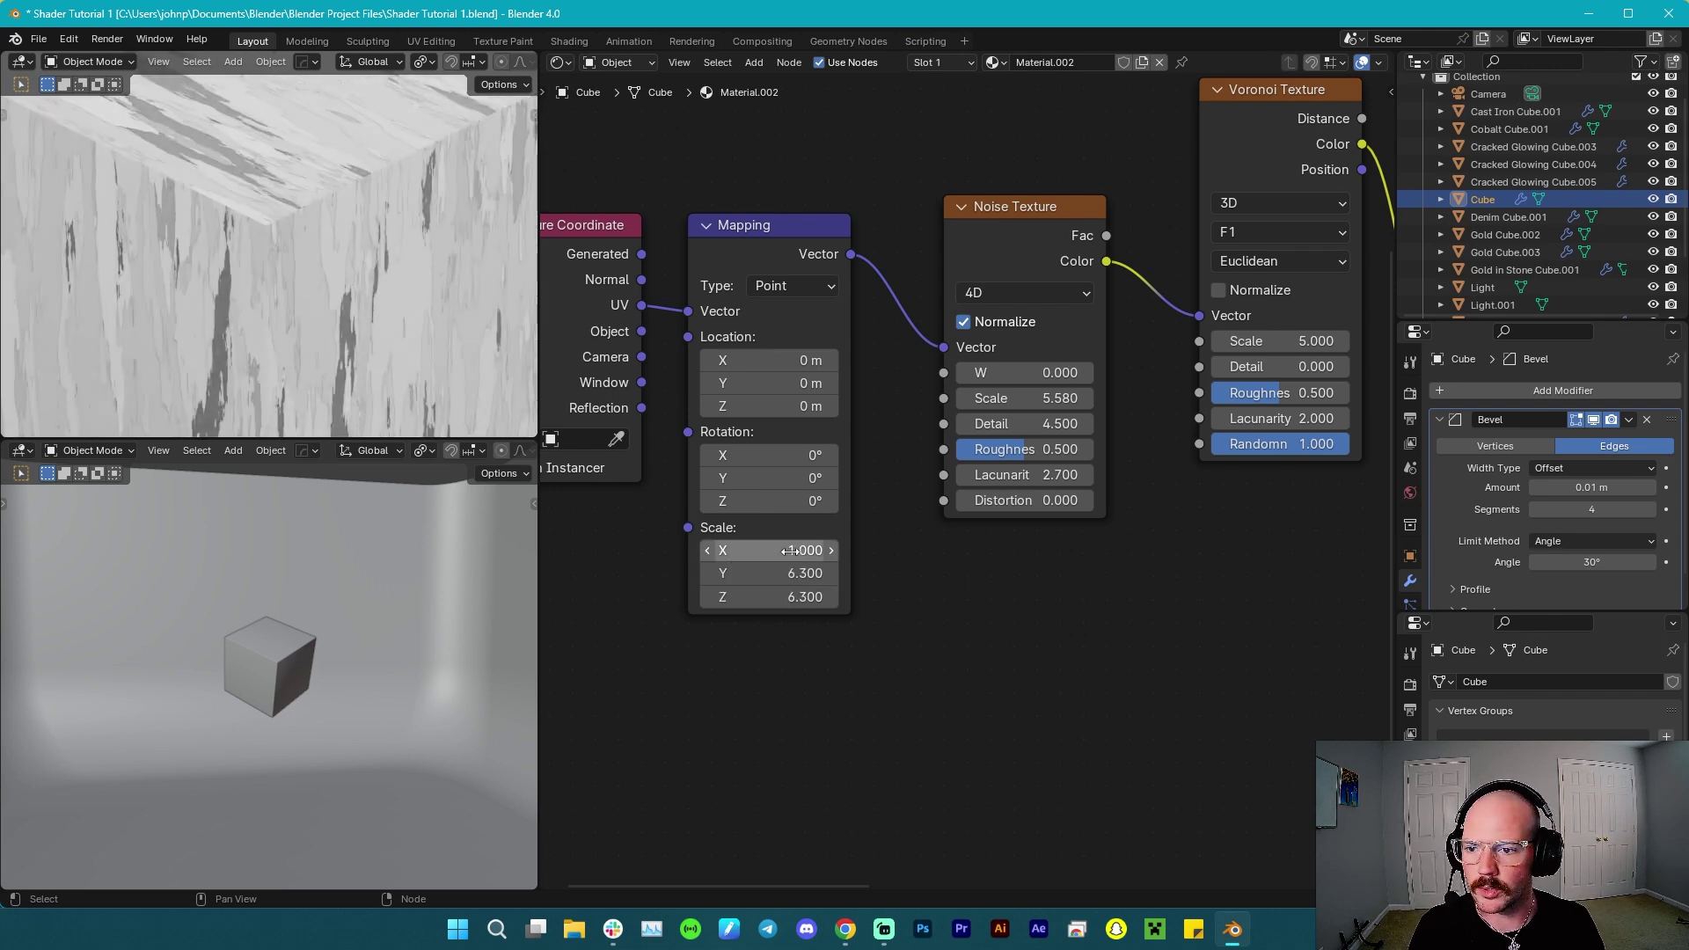
Set the Mapping node's X Scale to 0.35 to stretch the pattern into wood grain.
click(796, 550)
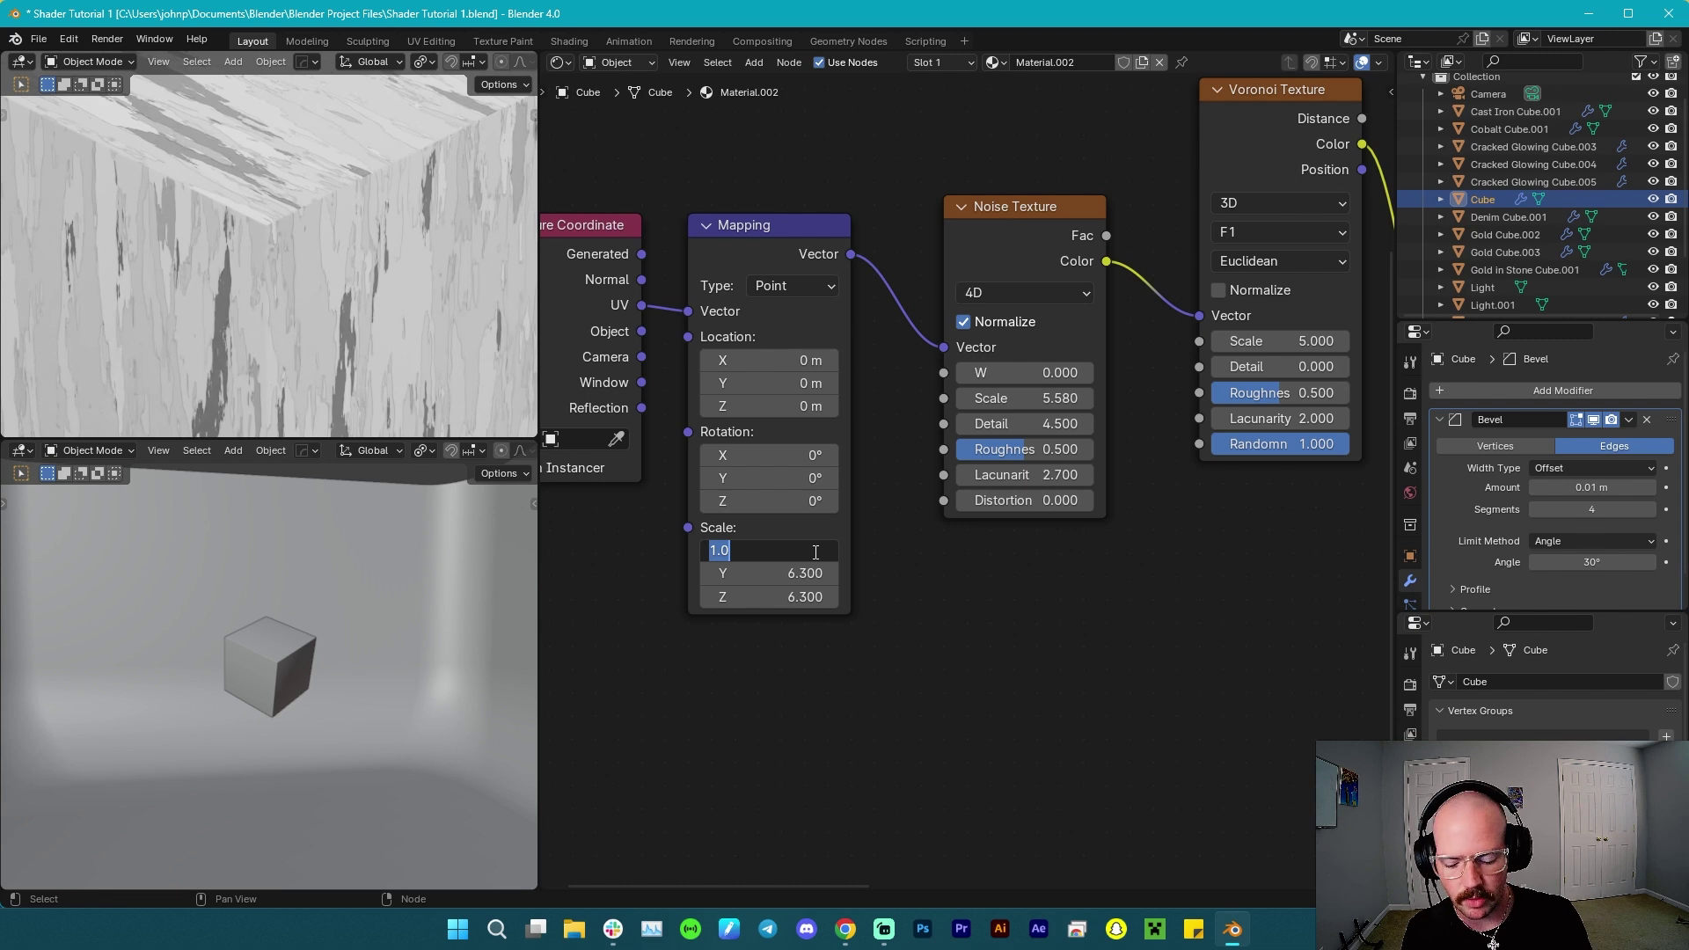
key(BackSpace)
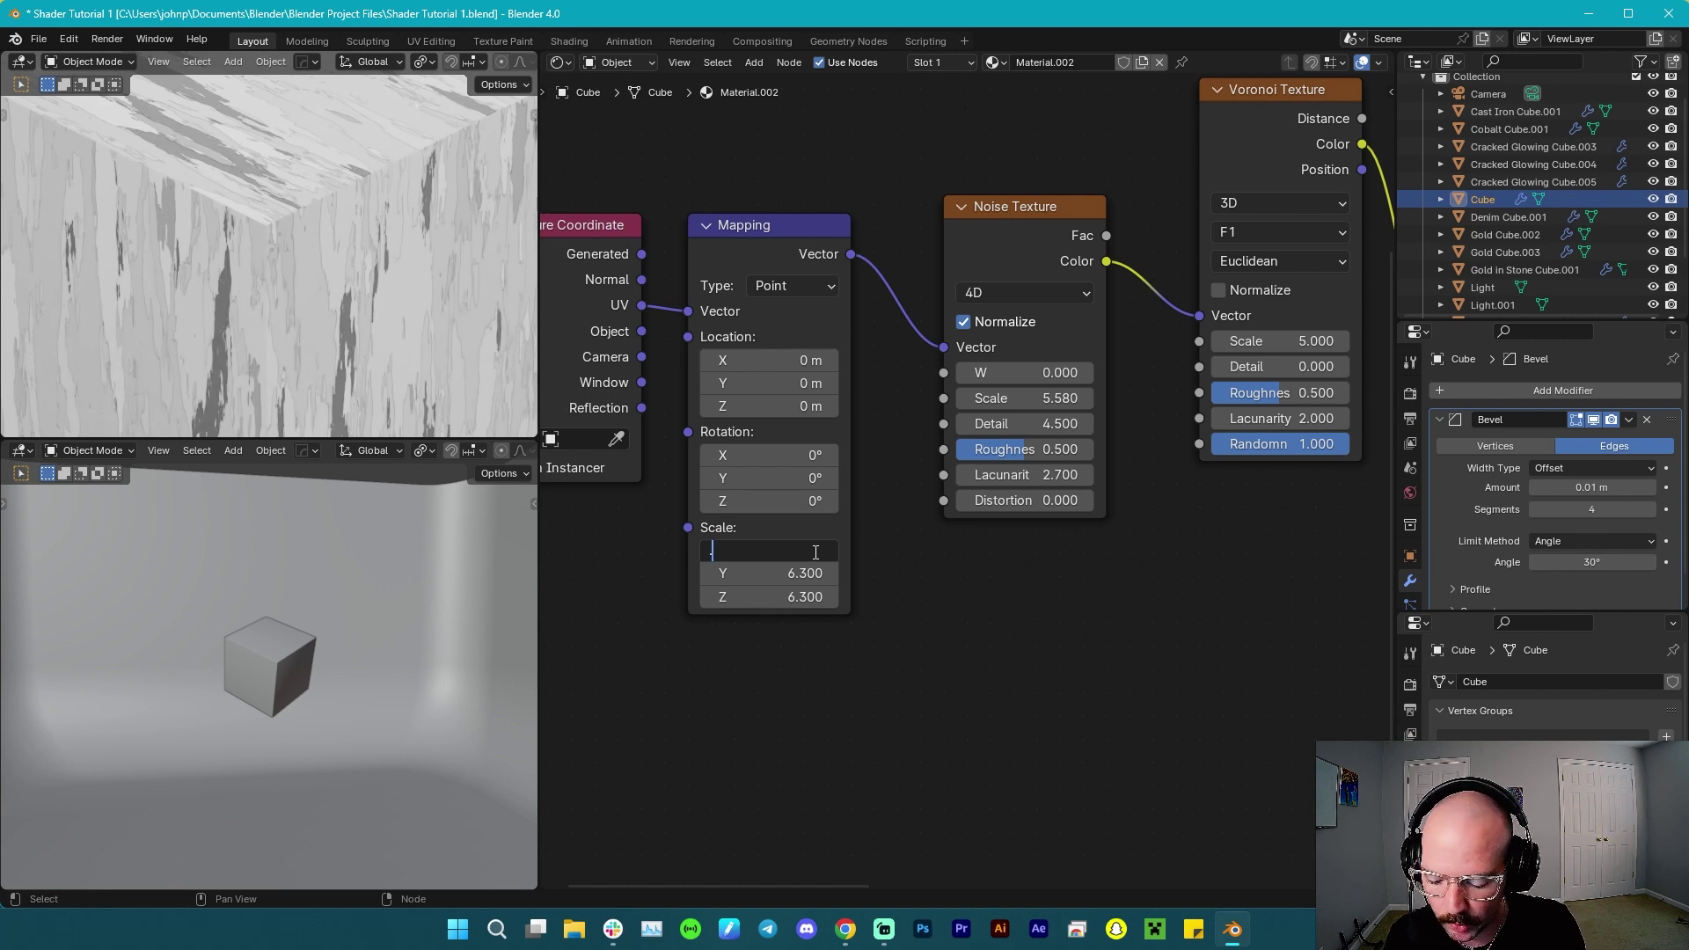
text(.35)
key(Return)
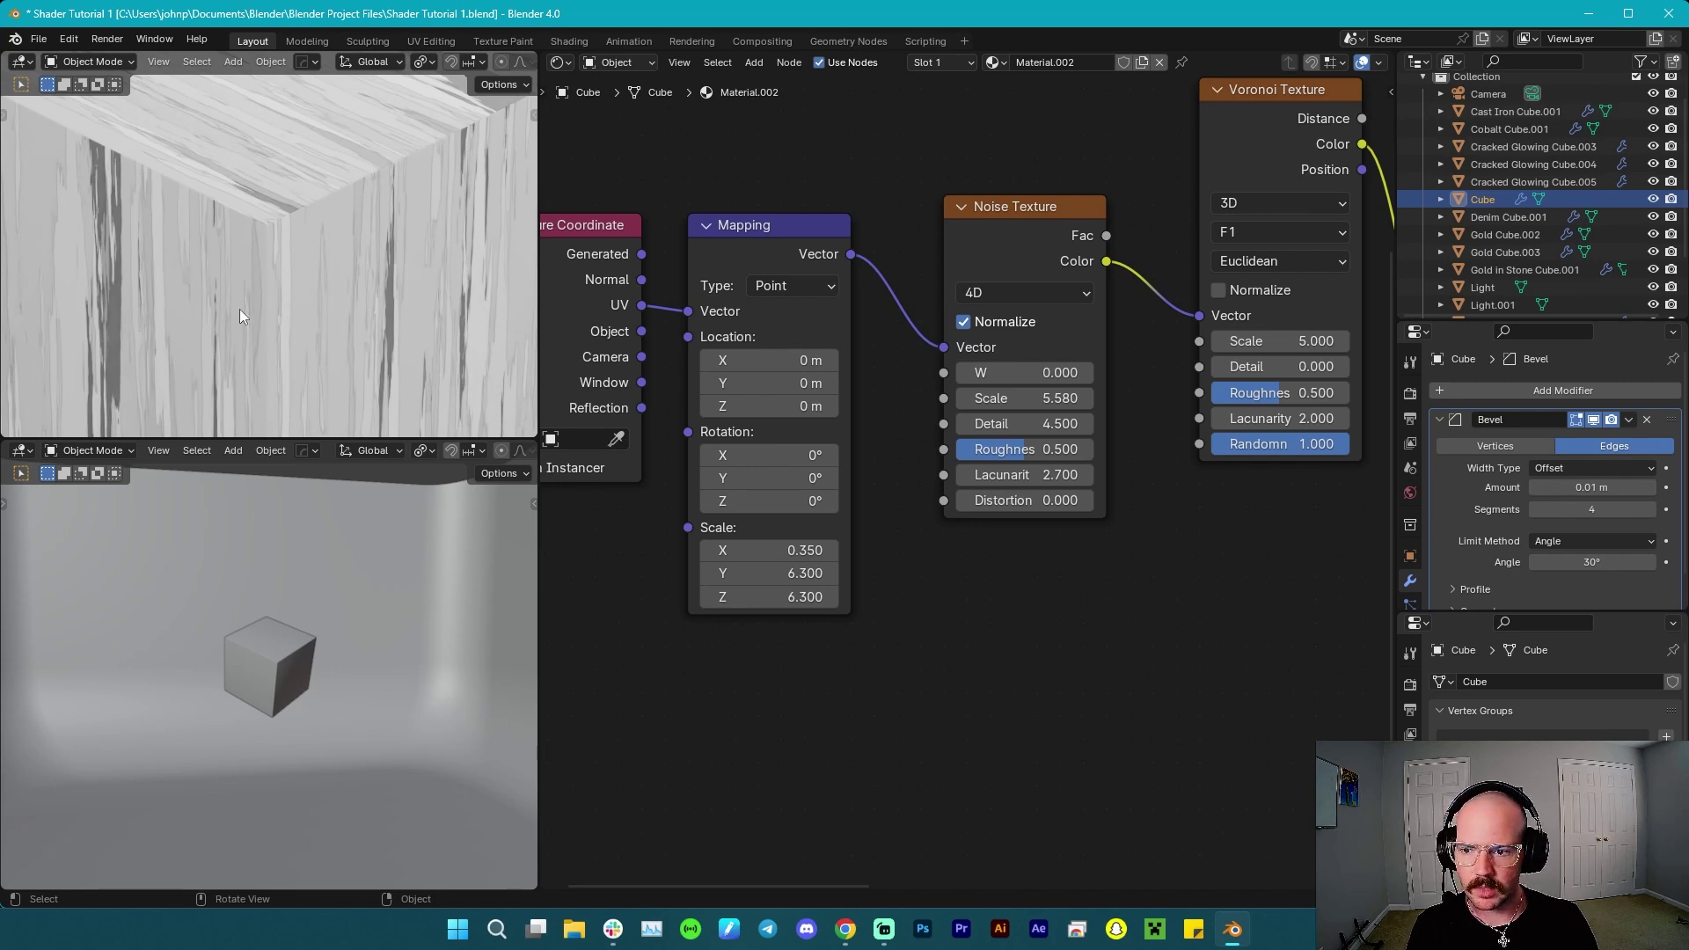
Switch the Voronoi Texture to 4D with the Manhattan distance metric.
middle_drag(1263, 564, 901, 705)
scroll(899, 702, up, 5)
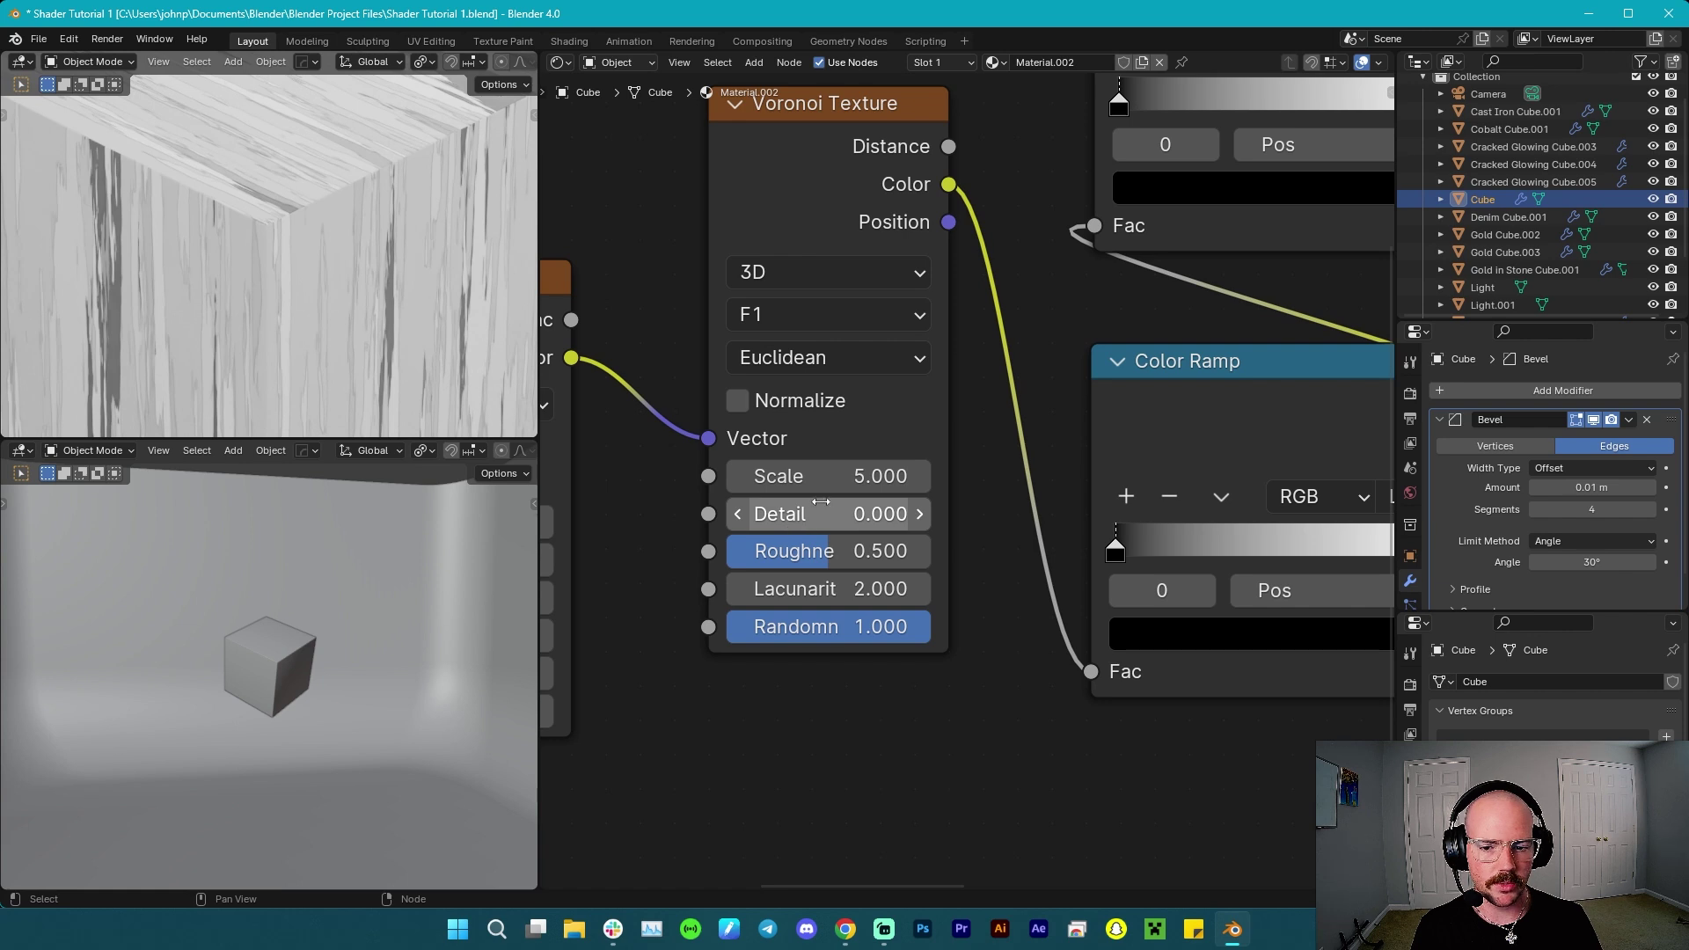
click(826, 269)
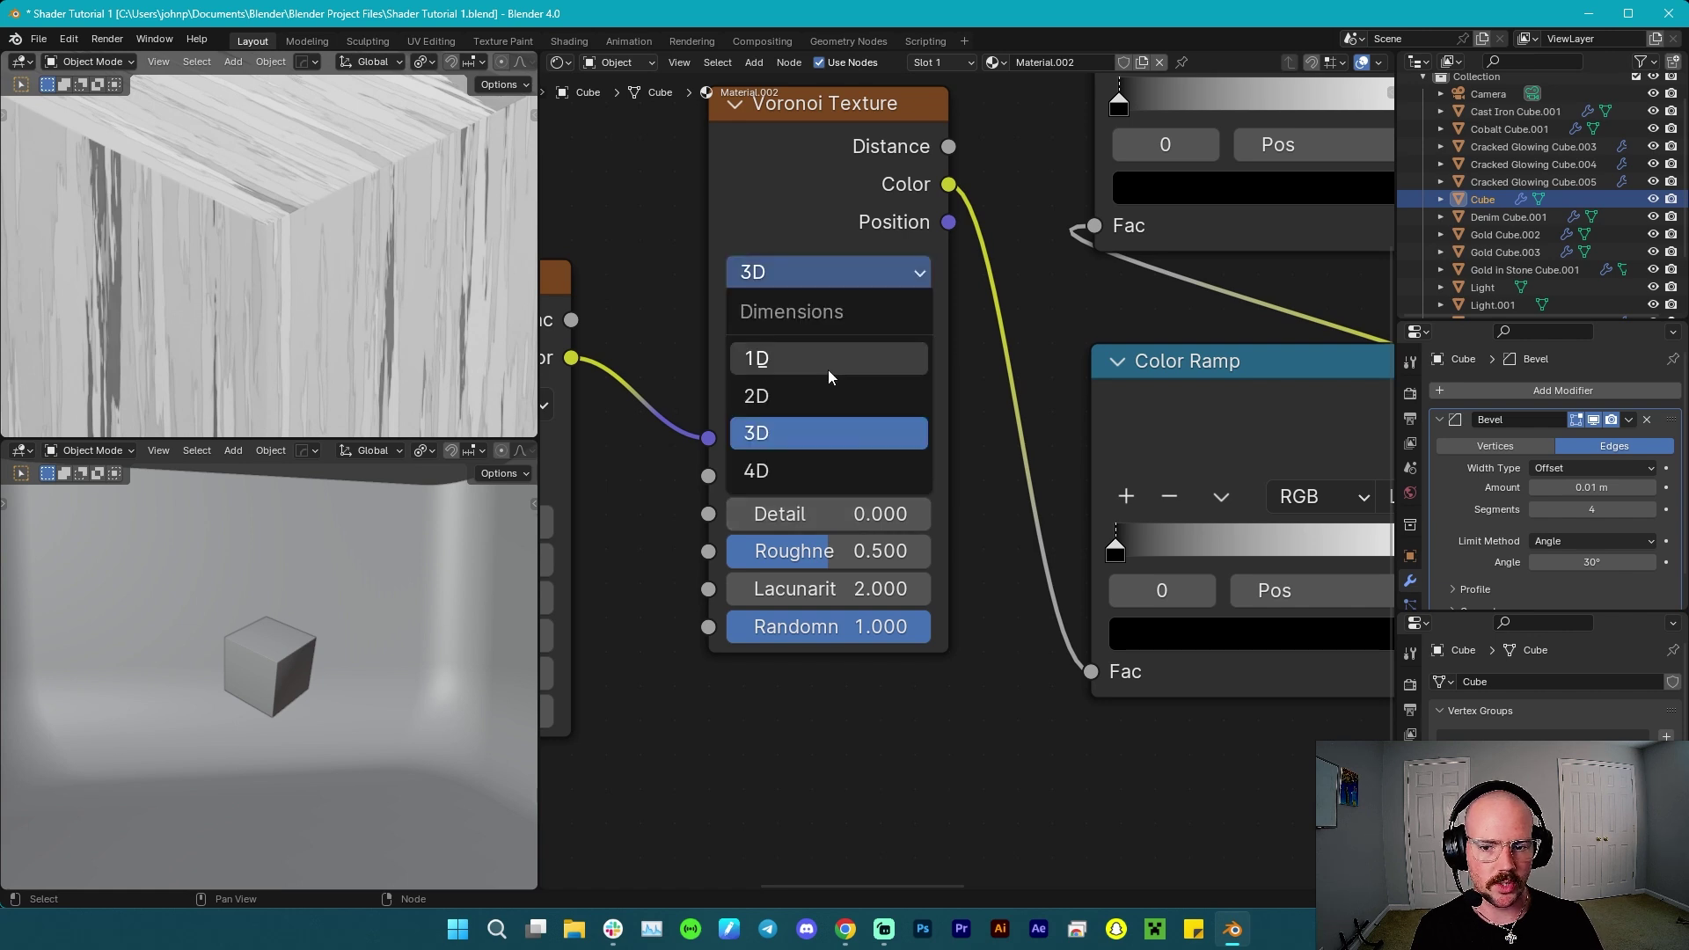
click(831, 461)
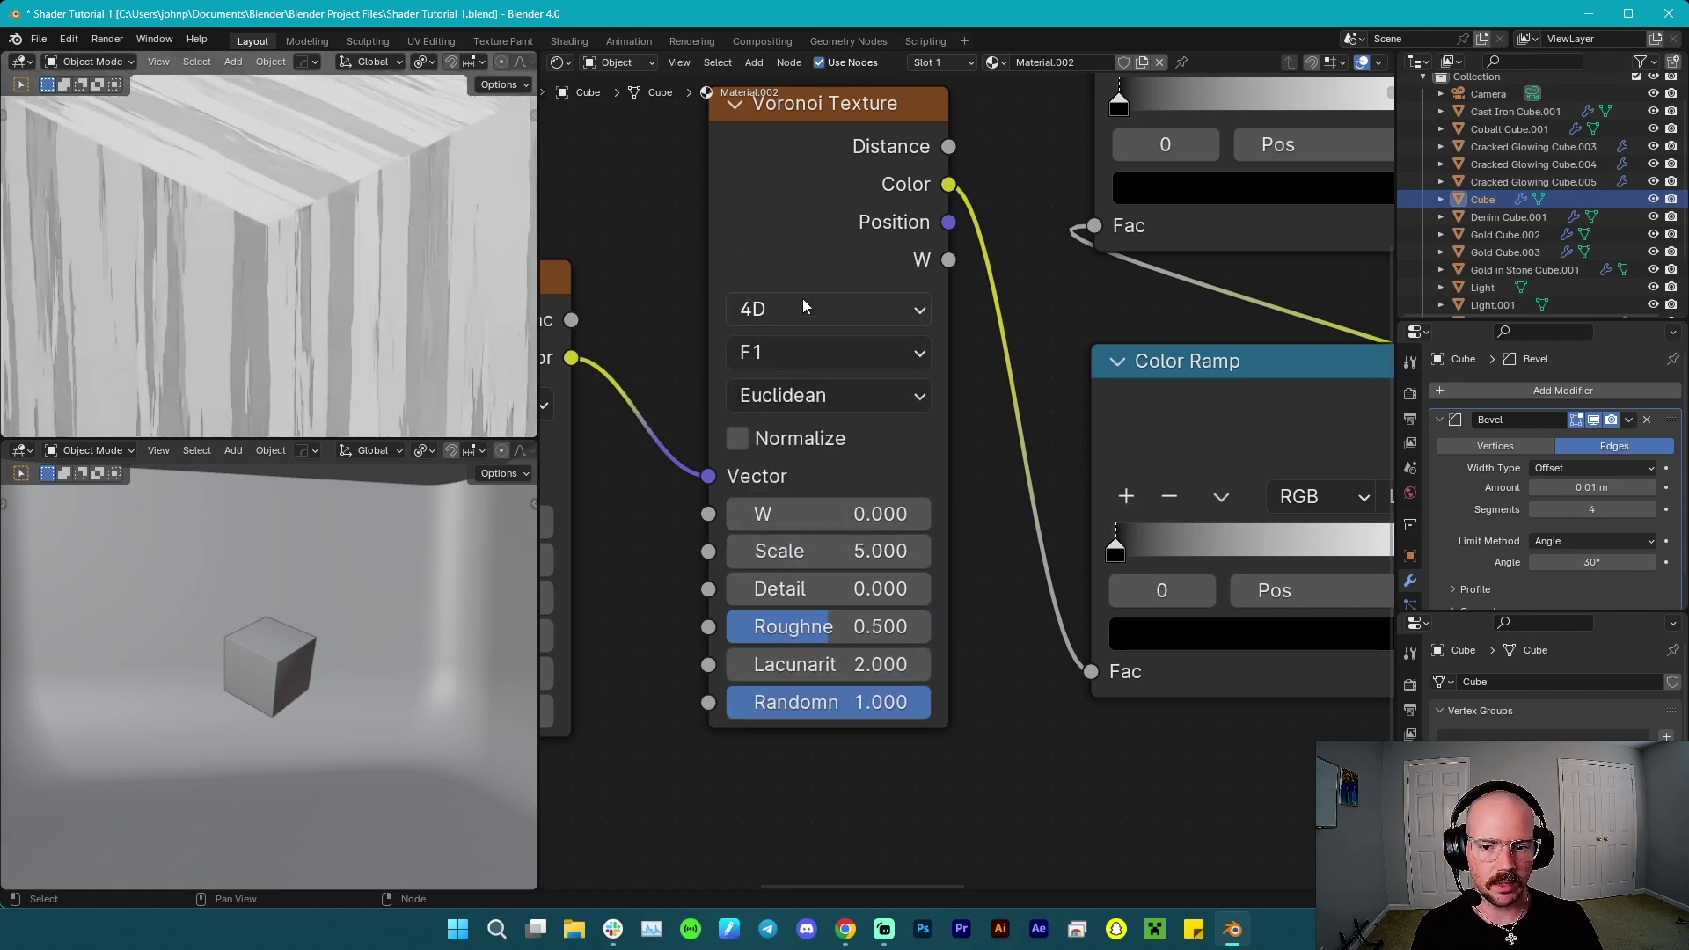
click(825, 398)
click(840, 528)
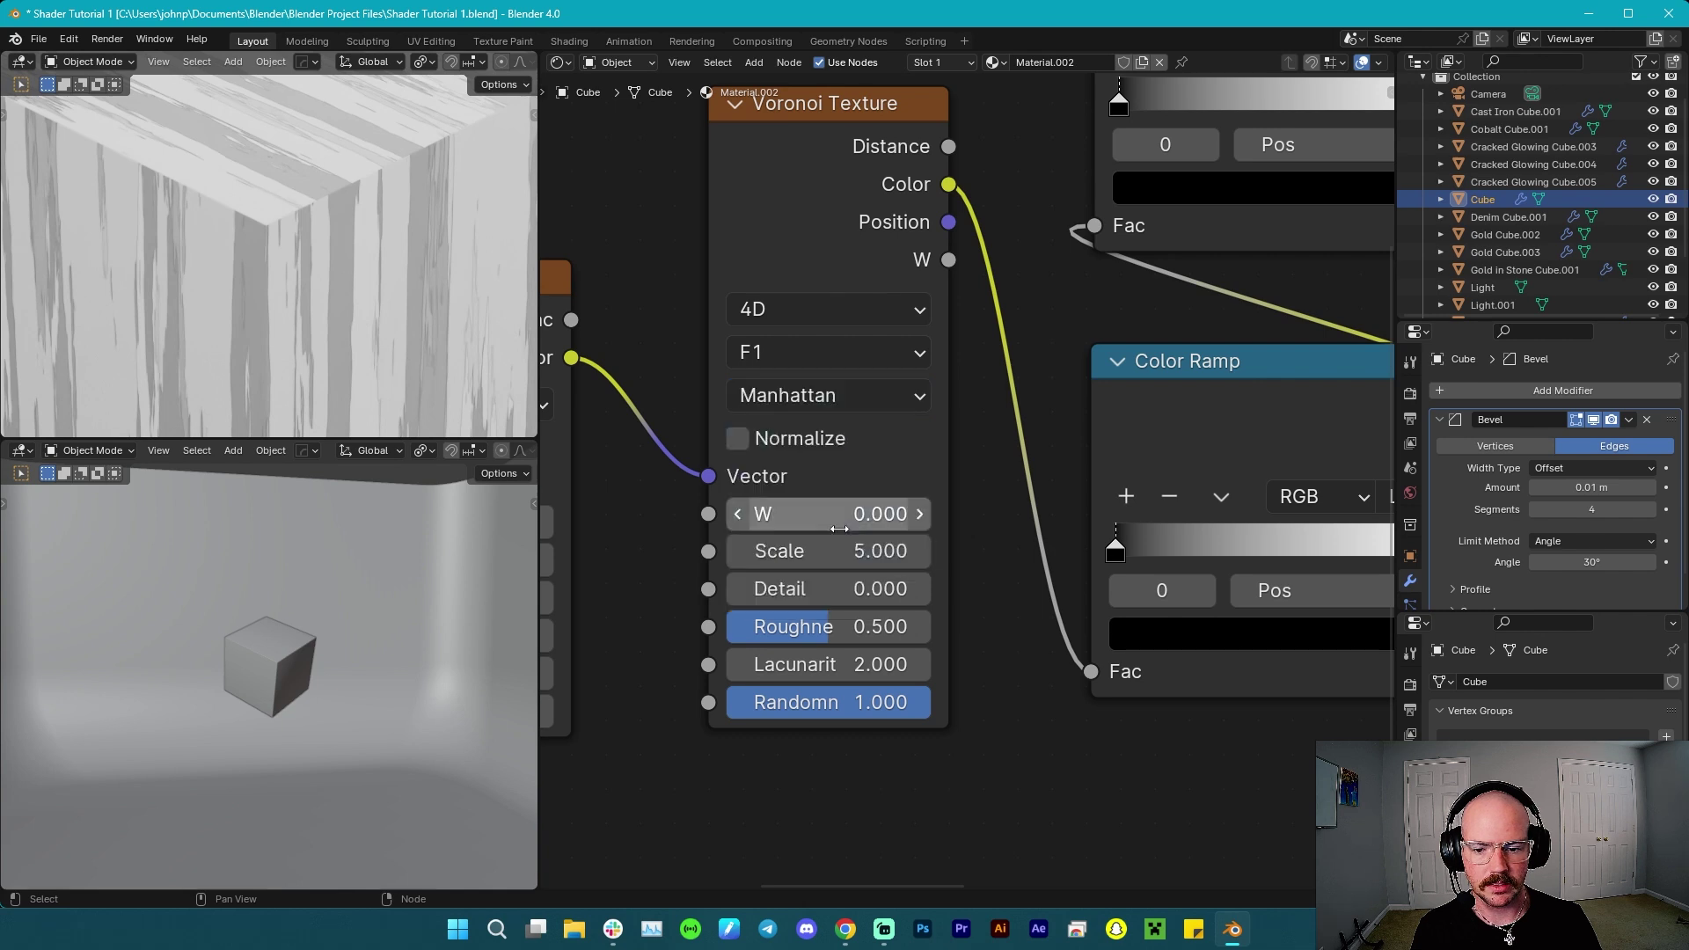
Set the Voronoi Texture's Scale to 6.7.
click(833, 562)
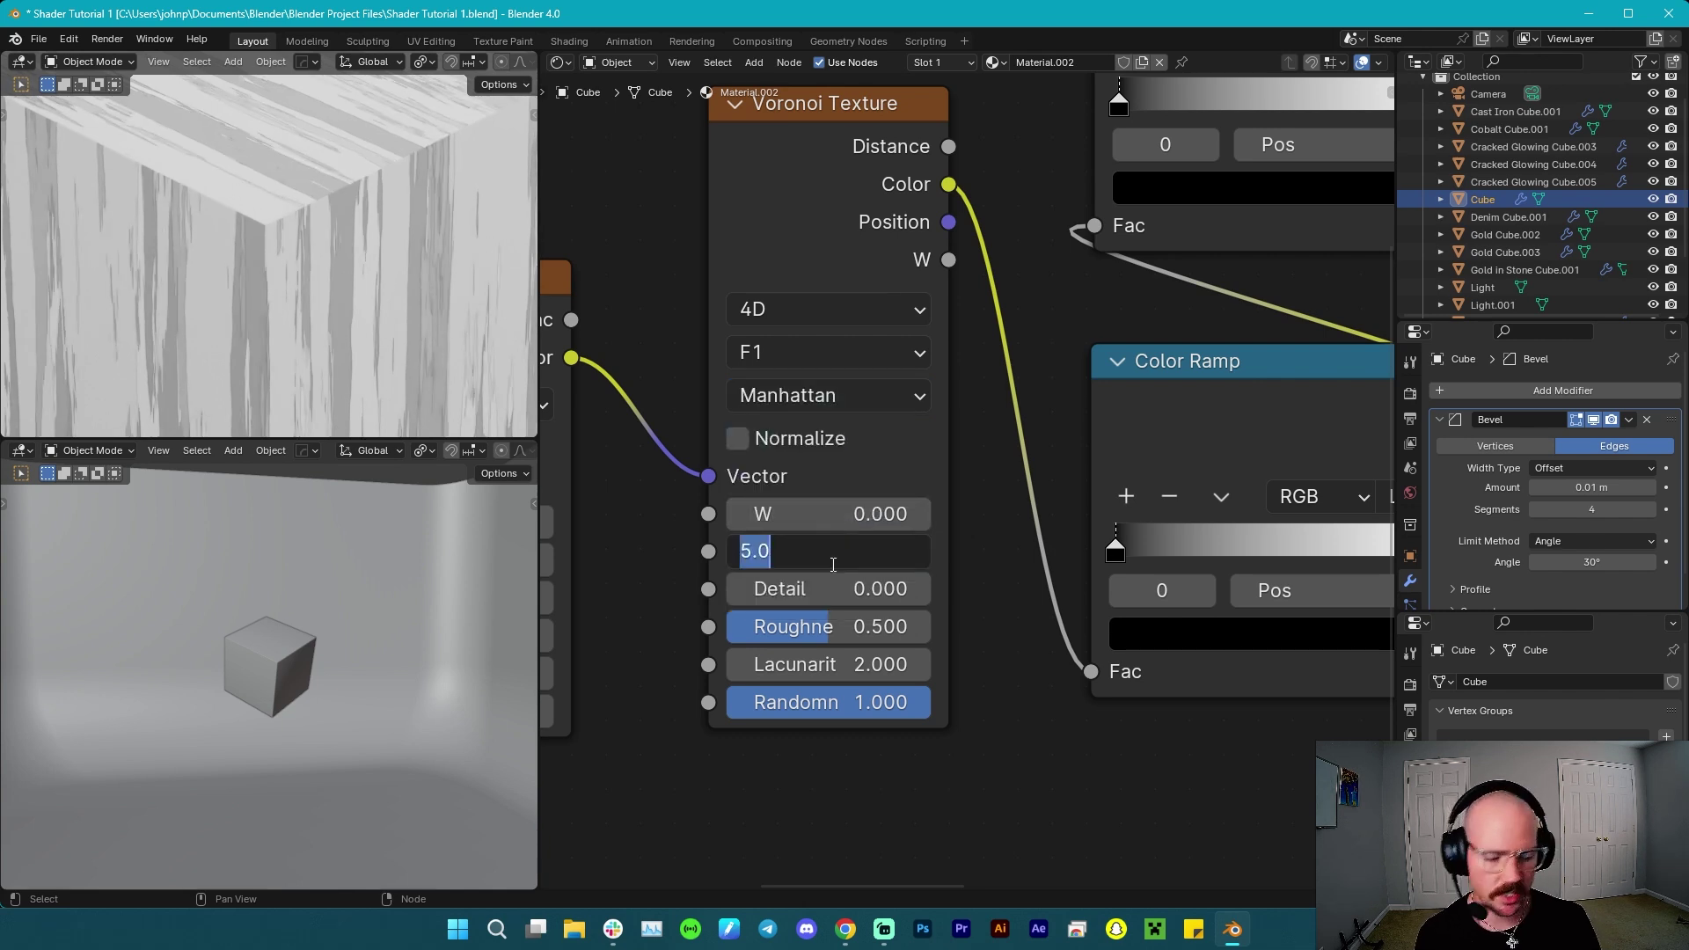
key(BackSpace)
text(6.7)
key(Return)
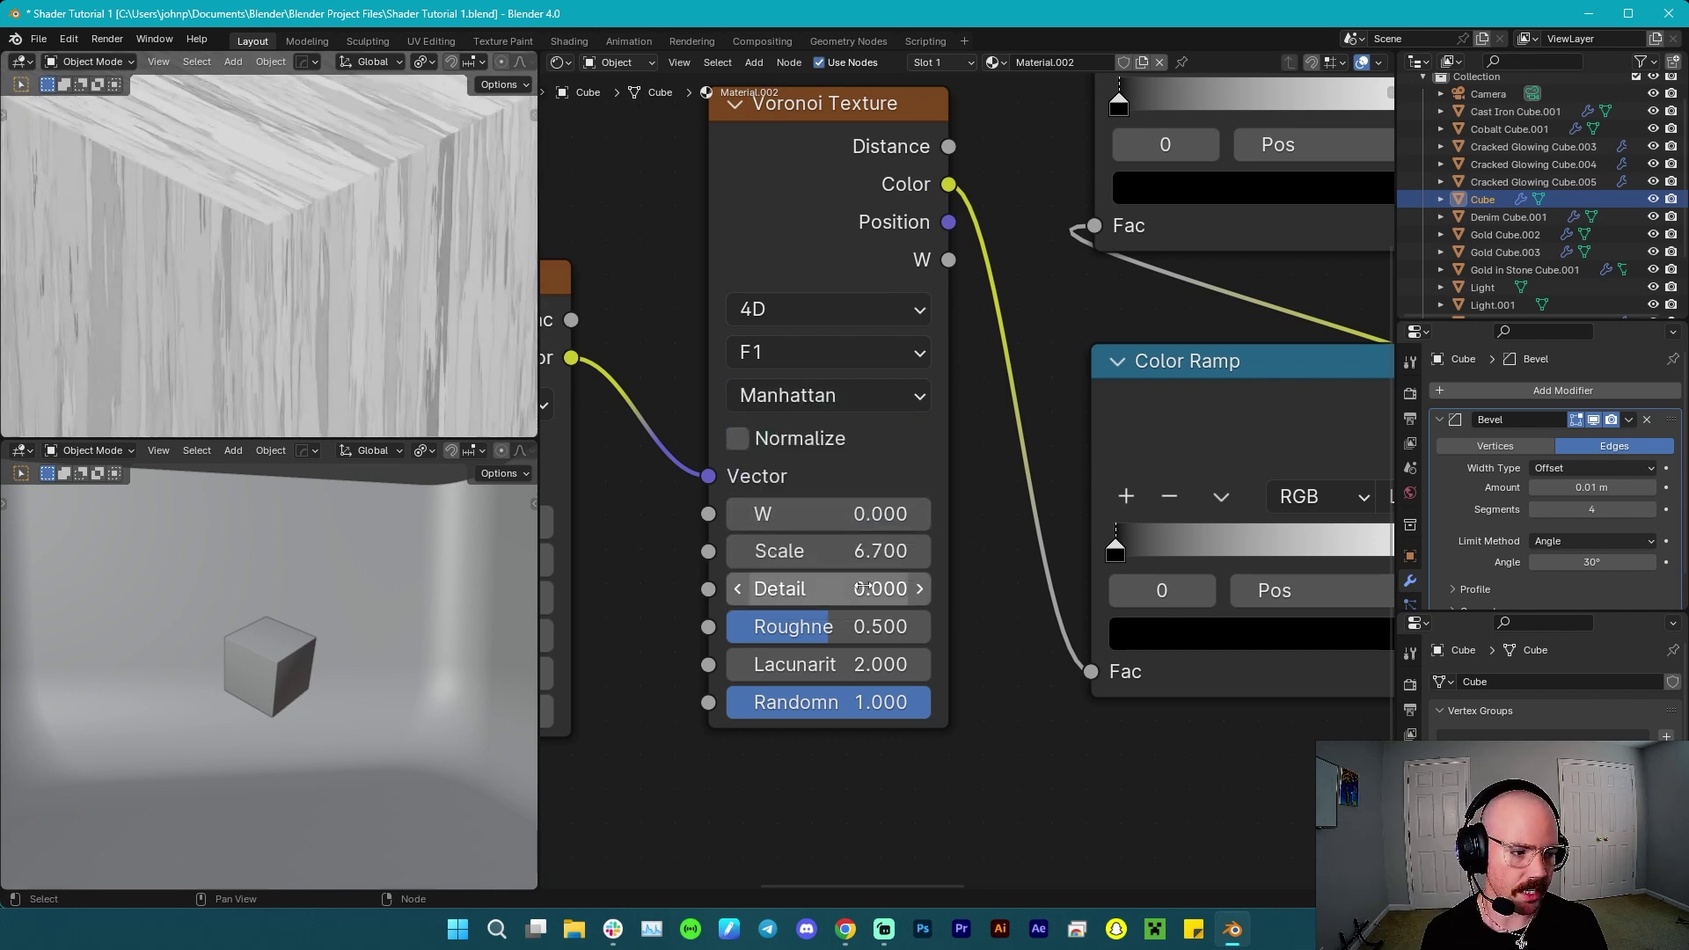
Set the Voronoi Texture's Detail to 1.3 and lower its Roughness to 0.175.
click(863, 588)
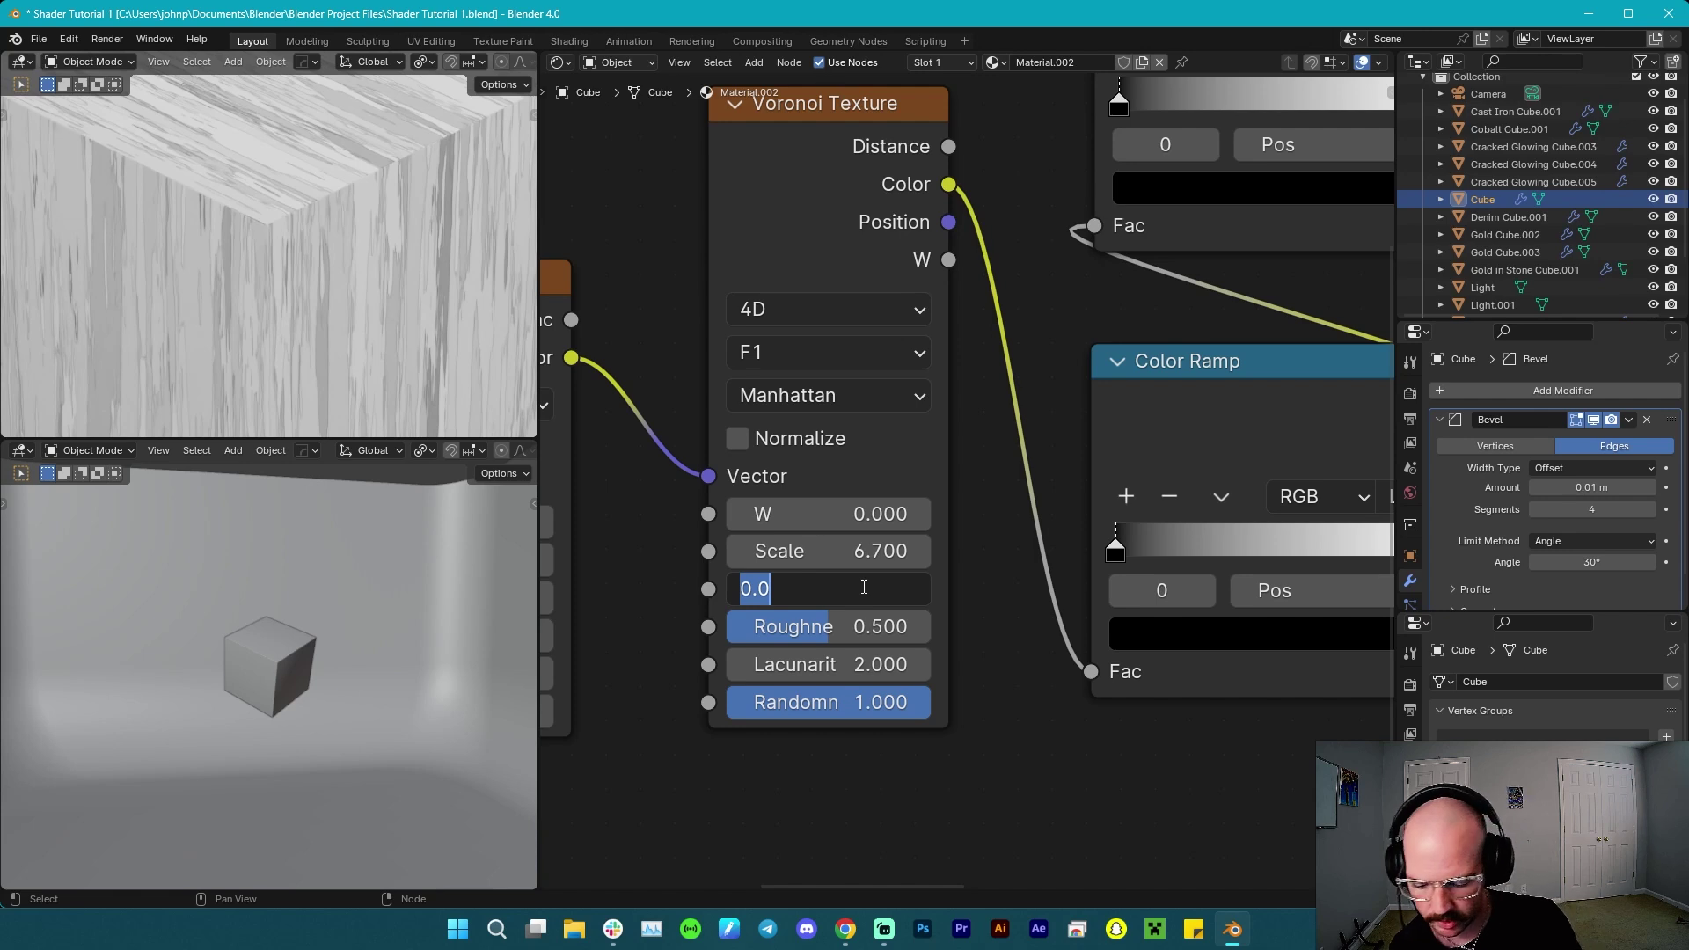
key(BackSpace)
text(1.3)
key(Return)
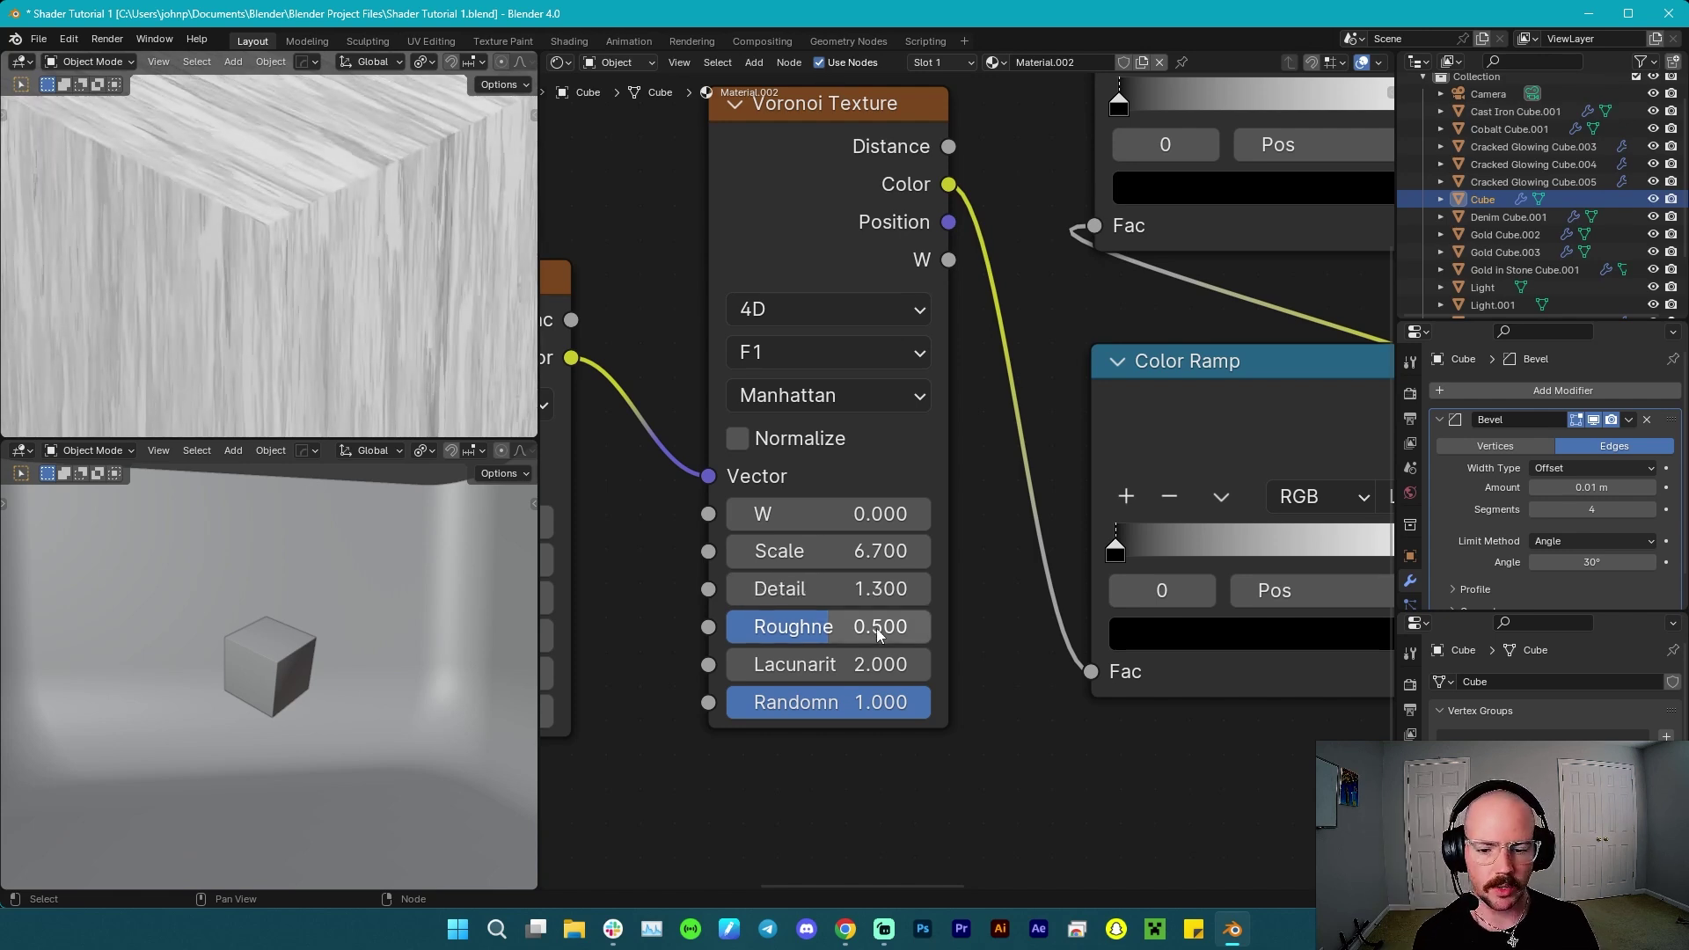
drag(878, 629, 811, 628)
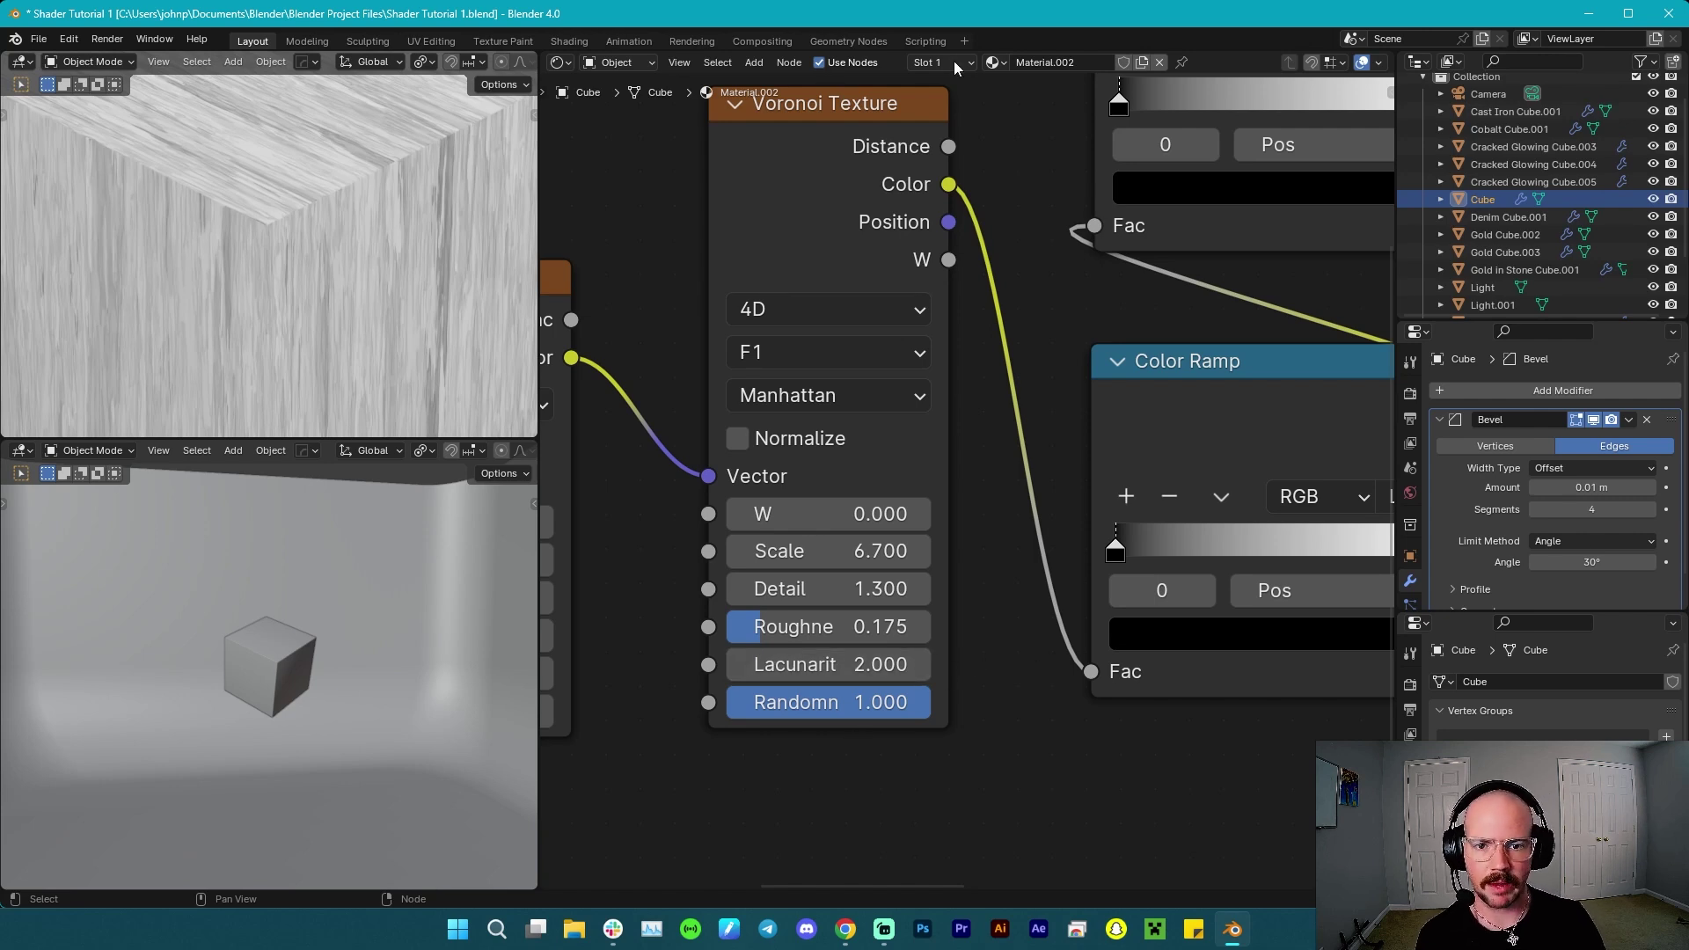
Drive the lower Color Ramp's Fac from the Voronoi Texture's Distance output in place of its Color output.
drag(950, 147, 1091, 673)
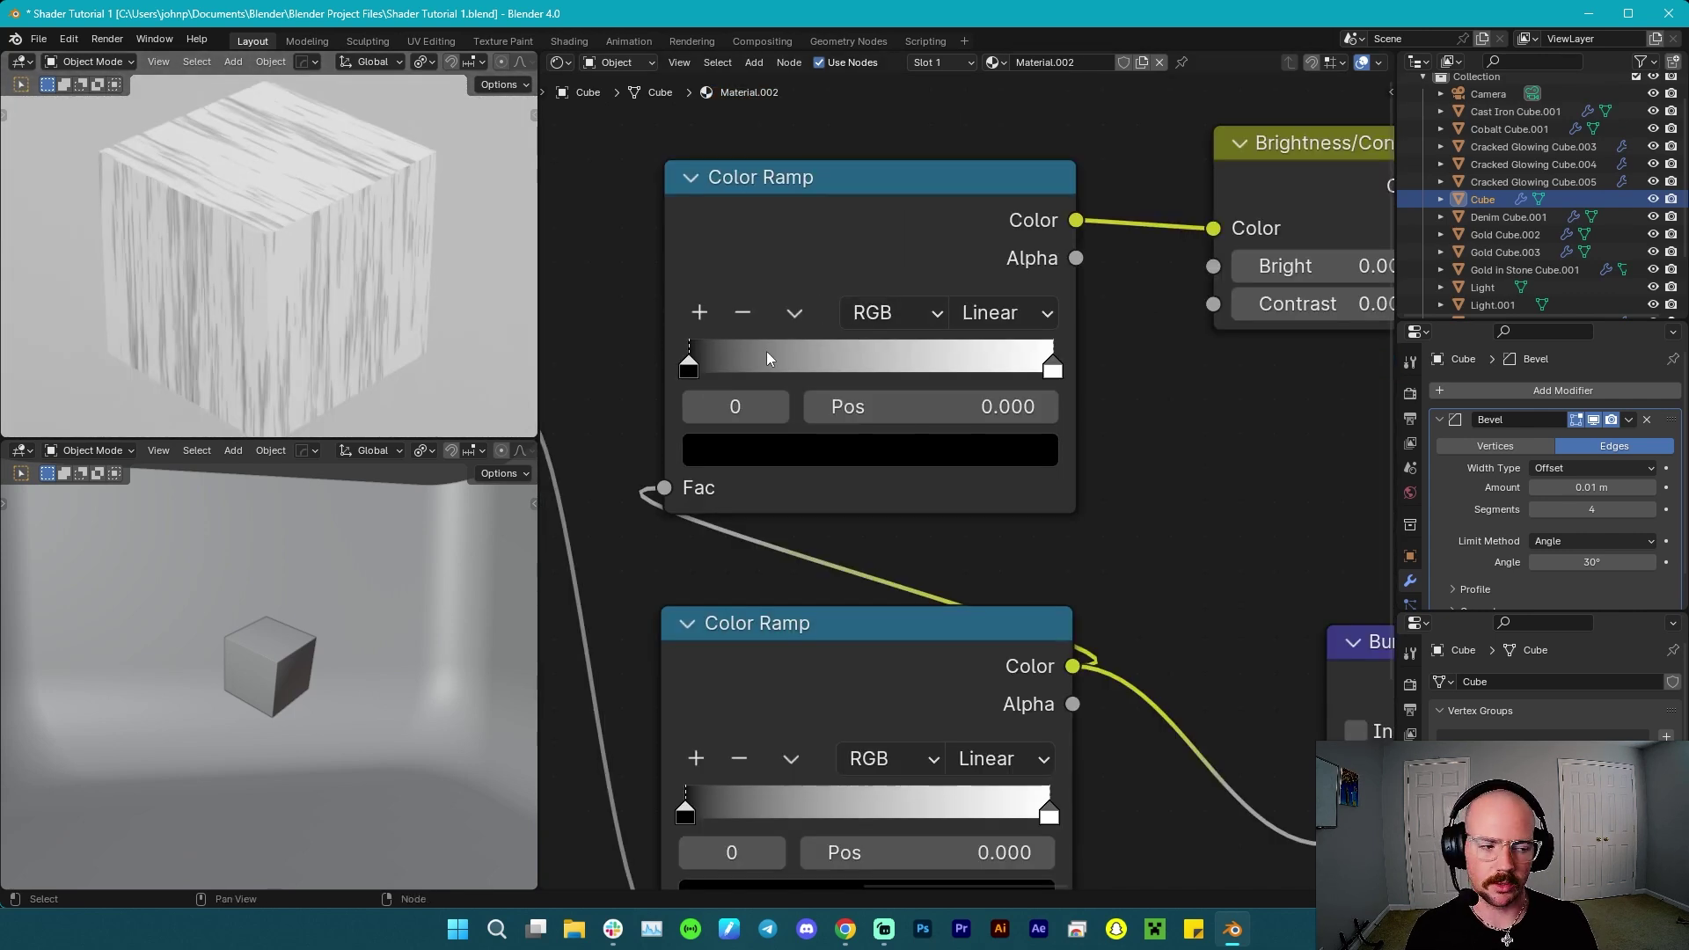
Recolour the upper Color Ramp's black stop to a dark reddish brown with a Value of 0.1.
middle_drag(1203, 368, 1244, 445)
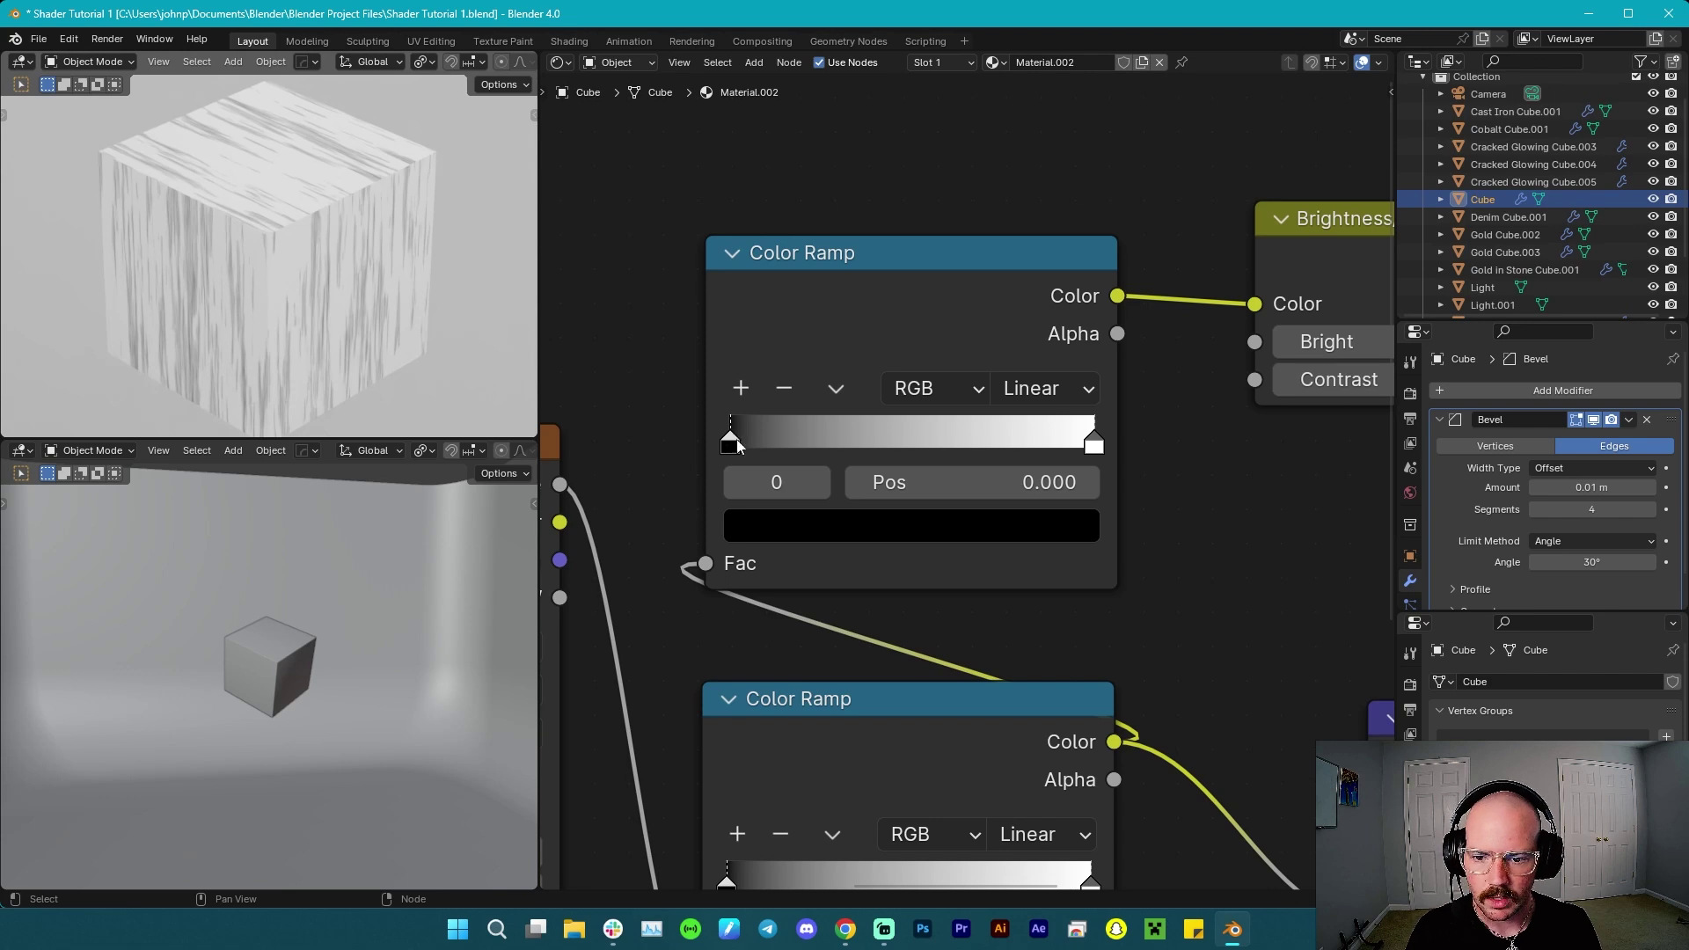
click(776, 523)
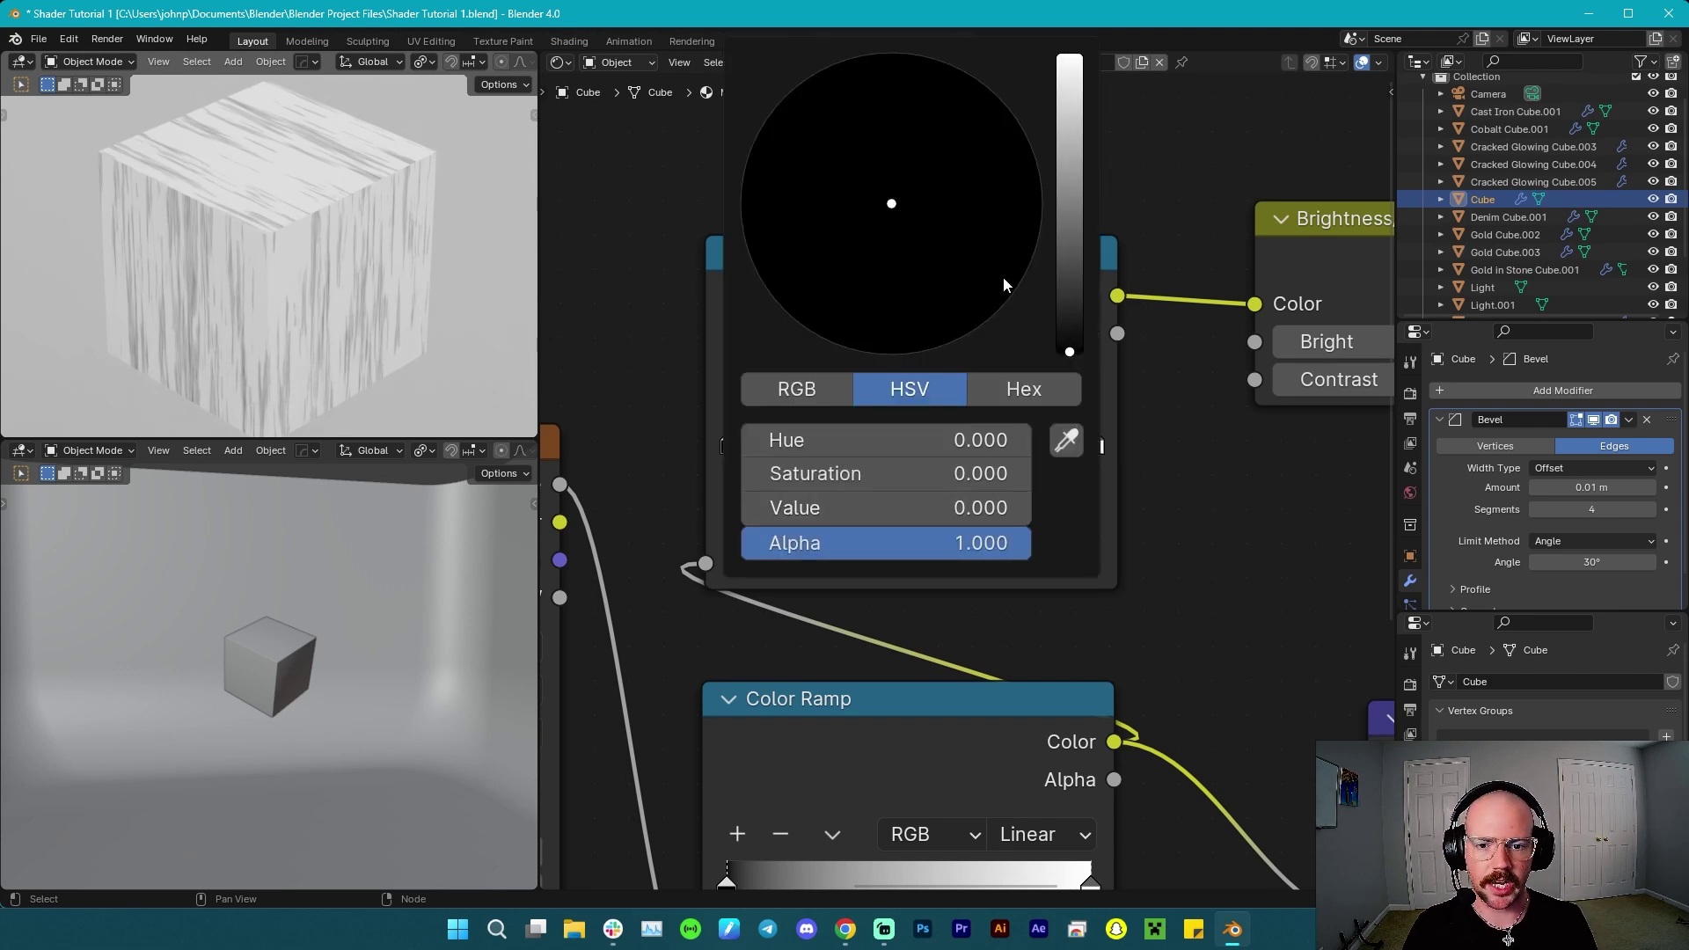
scroll(1003, 276, up, 7)
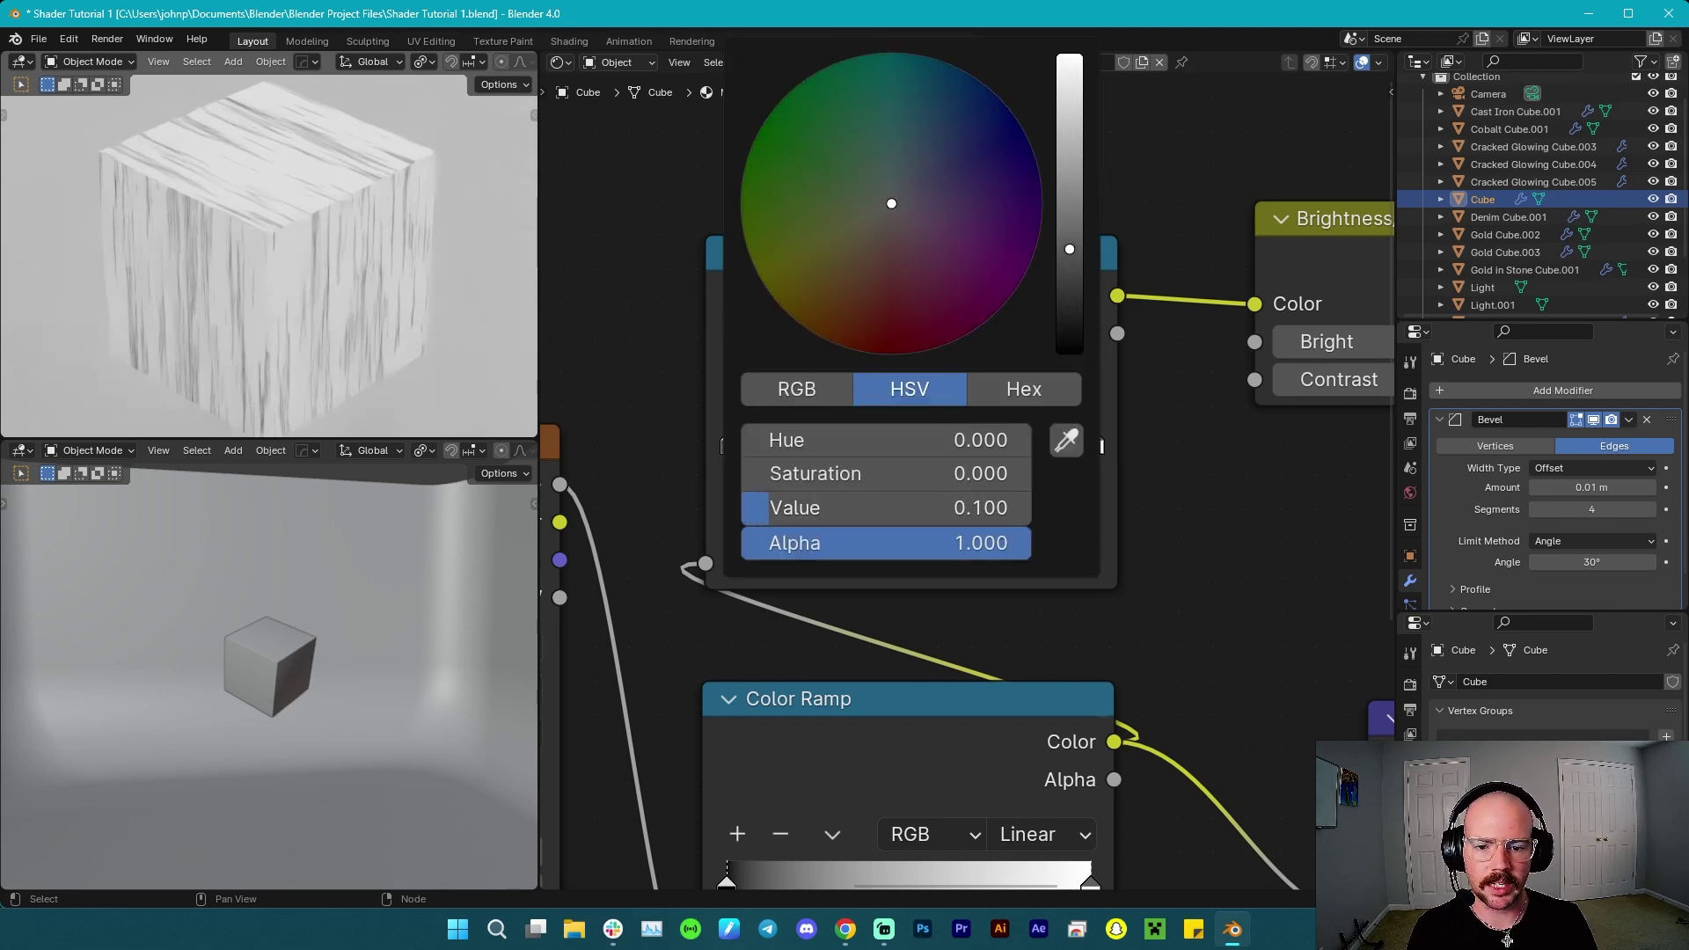
drag(888, 205, 866, 275)
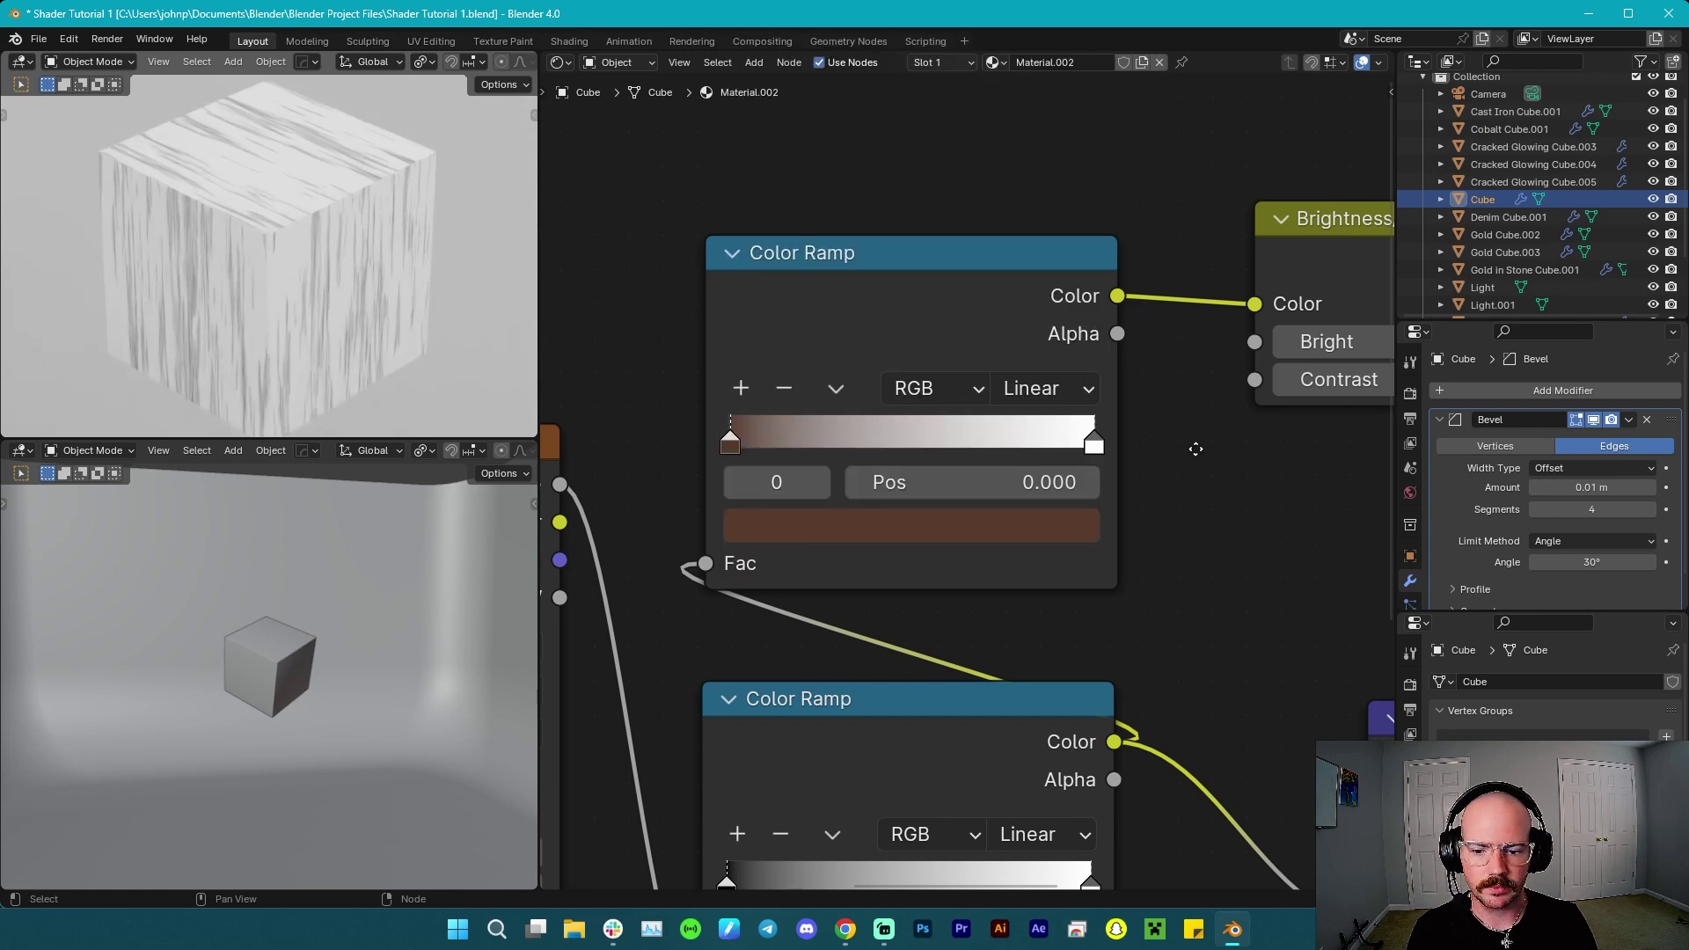
middle_drag(1196, 449, 1175, 510)
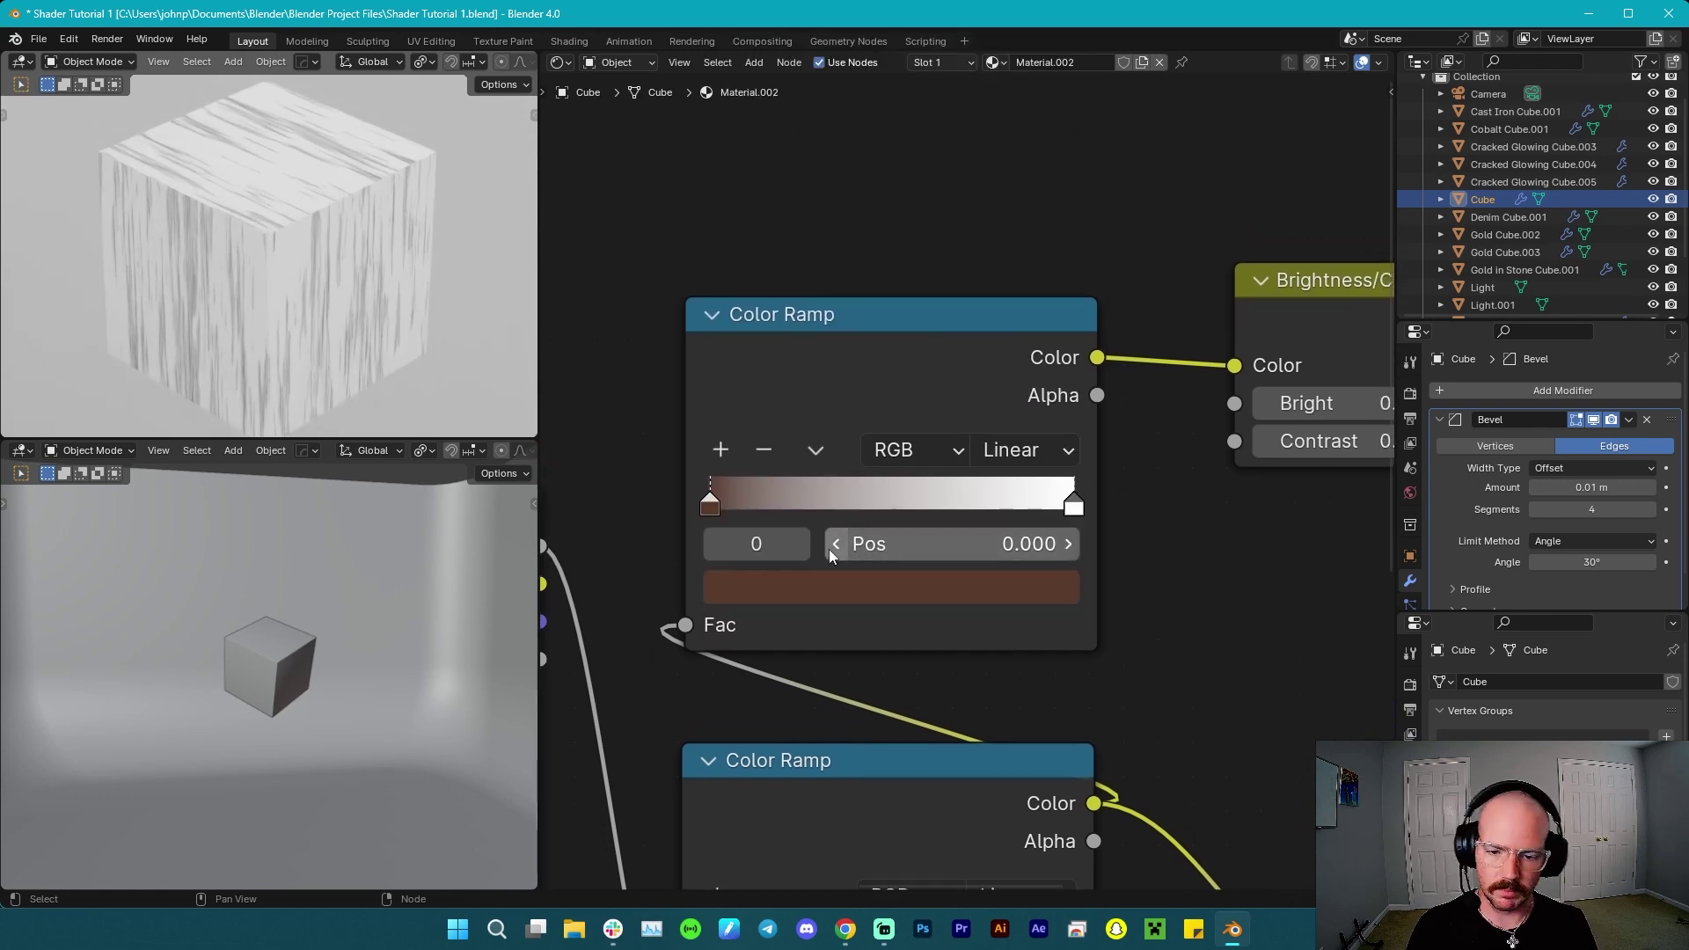
click(867, 588)
drag(818, 473, 842, 473)
middle_drag(1231, 559, 1170, 601)
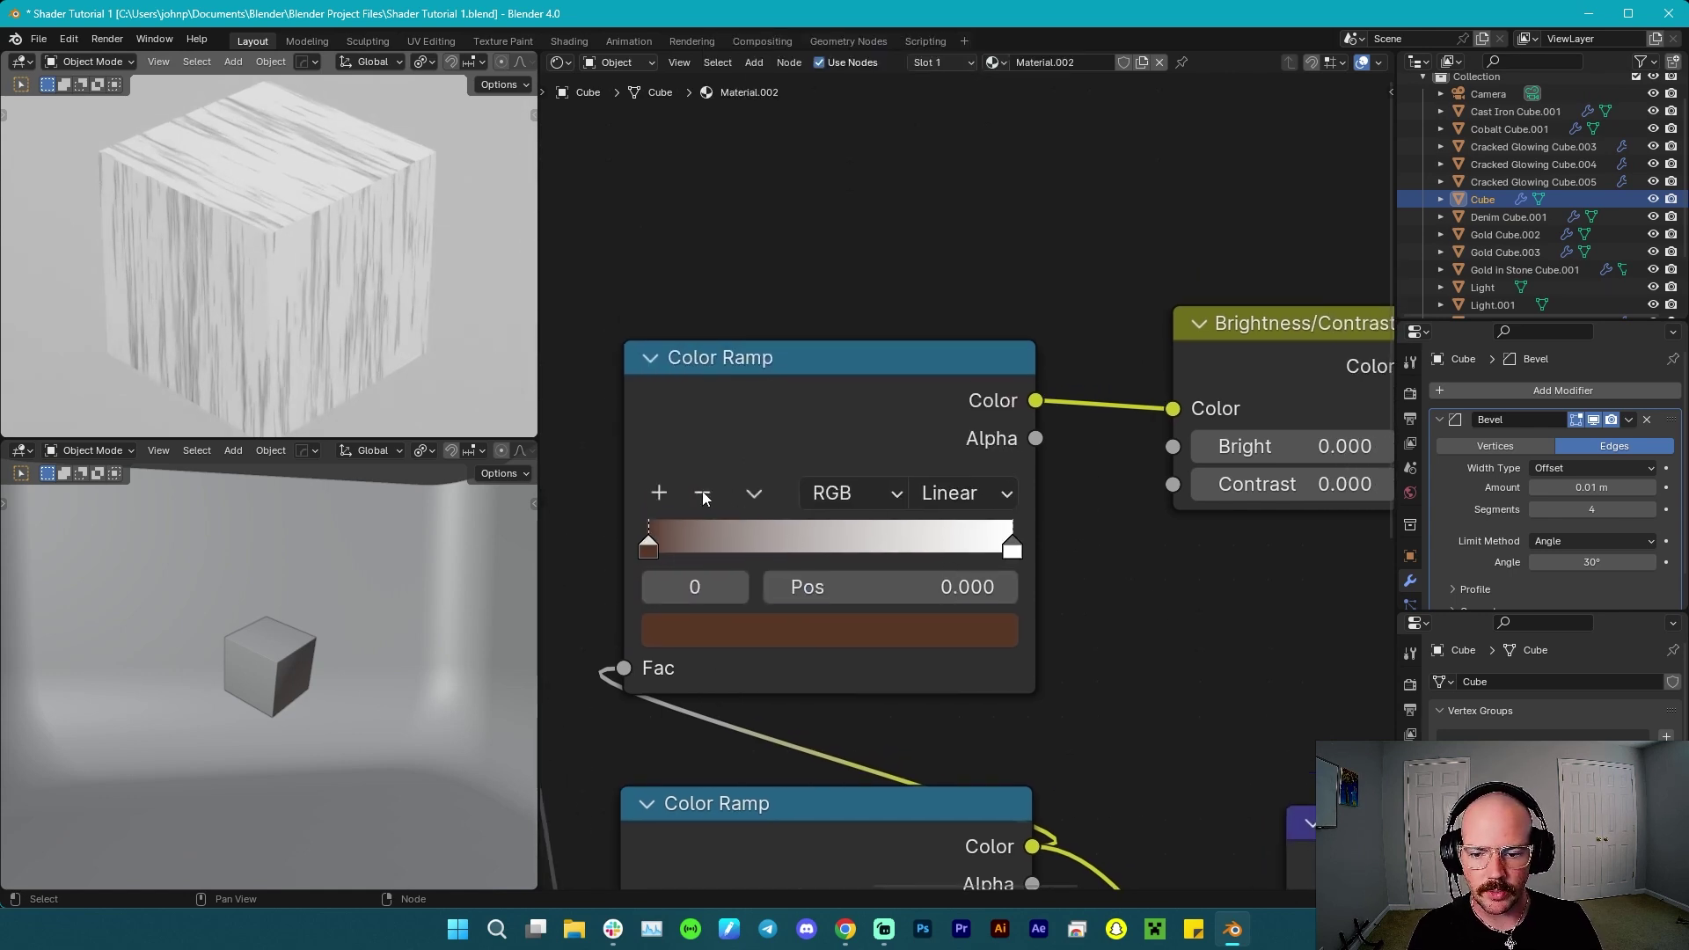
Recolour the upper Color Ramp's white stop peach at about a quarter of the ramp and add a darker brown stop at position 0.659.
drag(1001, 552, 767, 552)
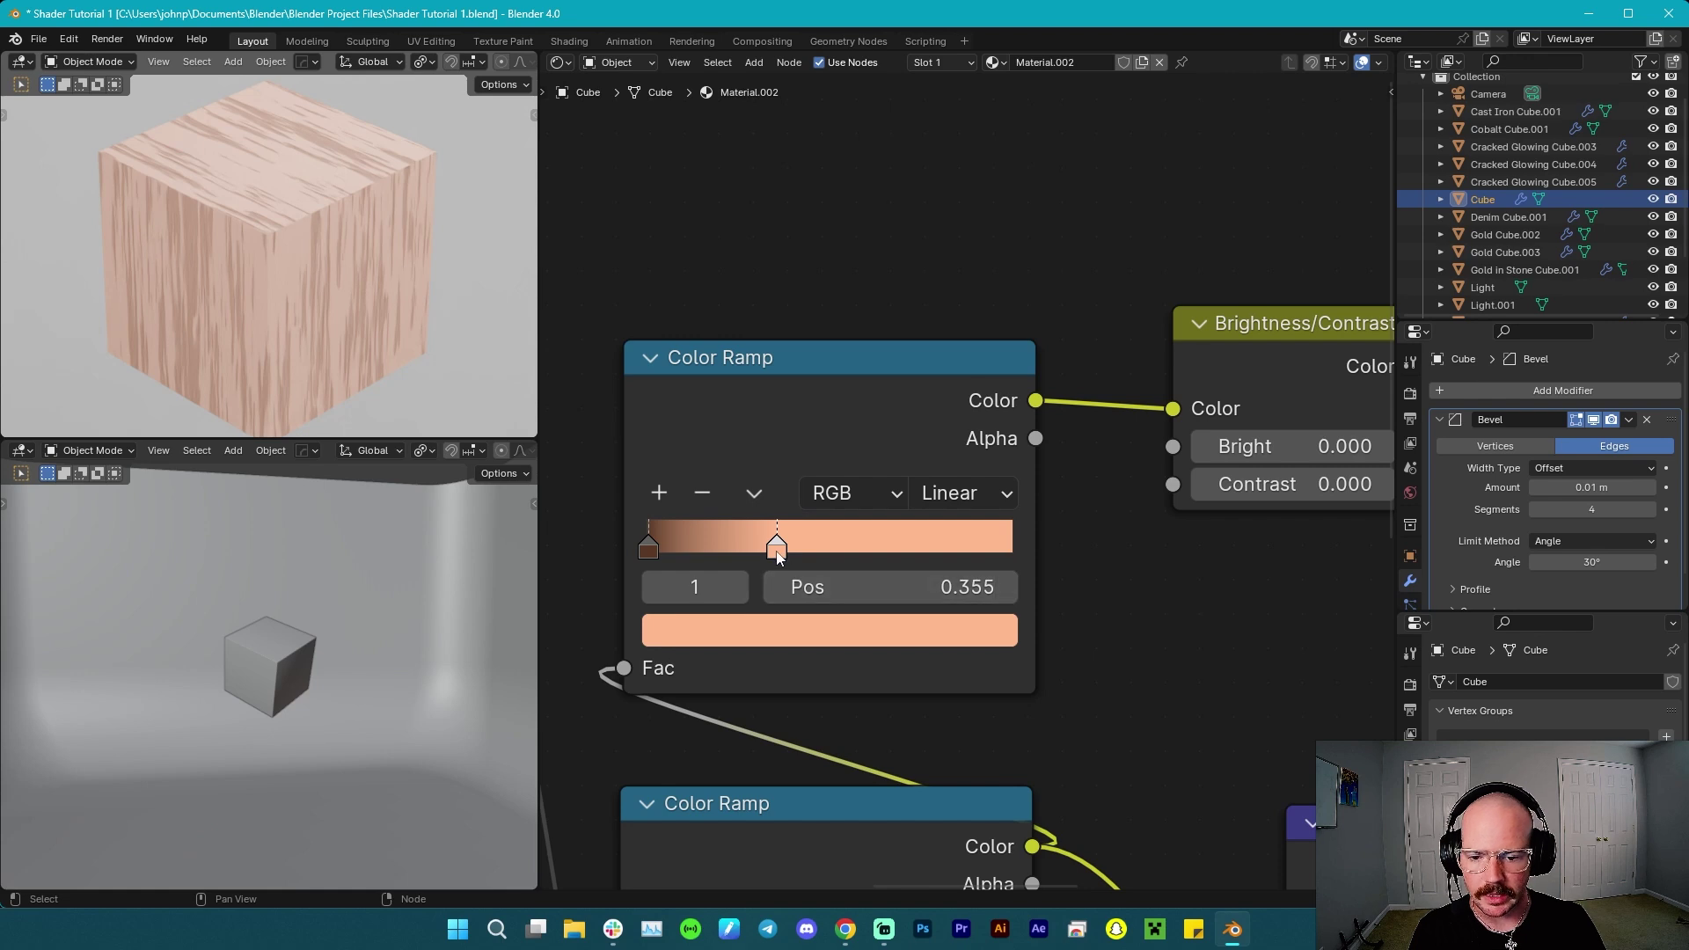
drag(778, 550, 894, 568)
click(660, 493)
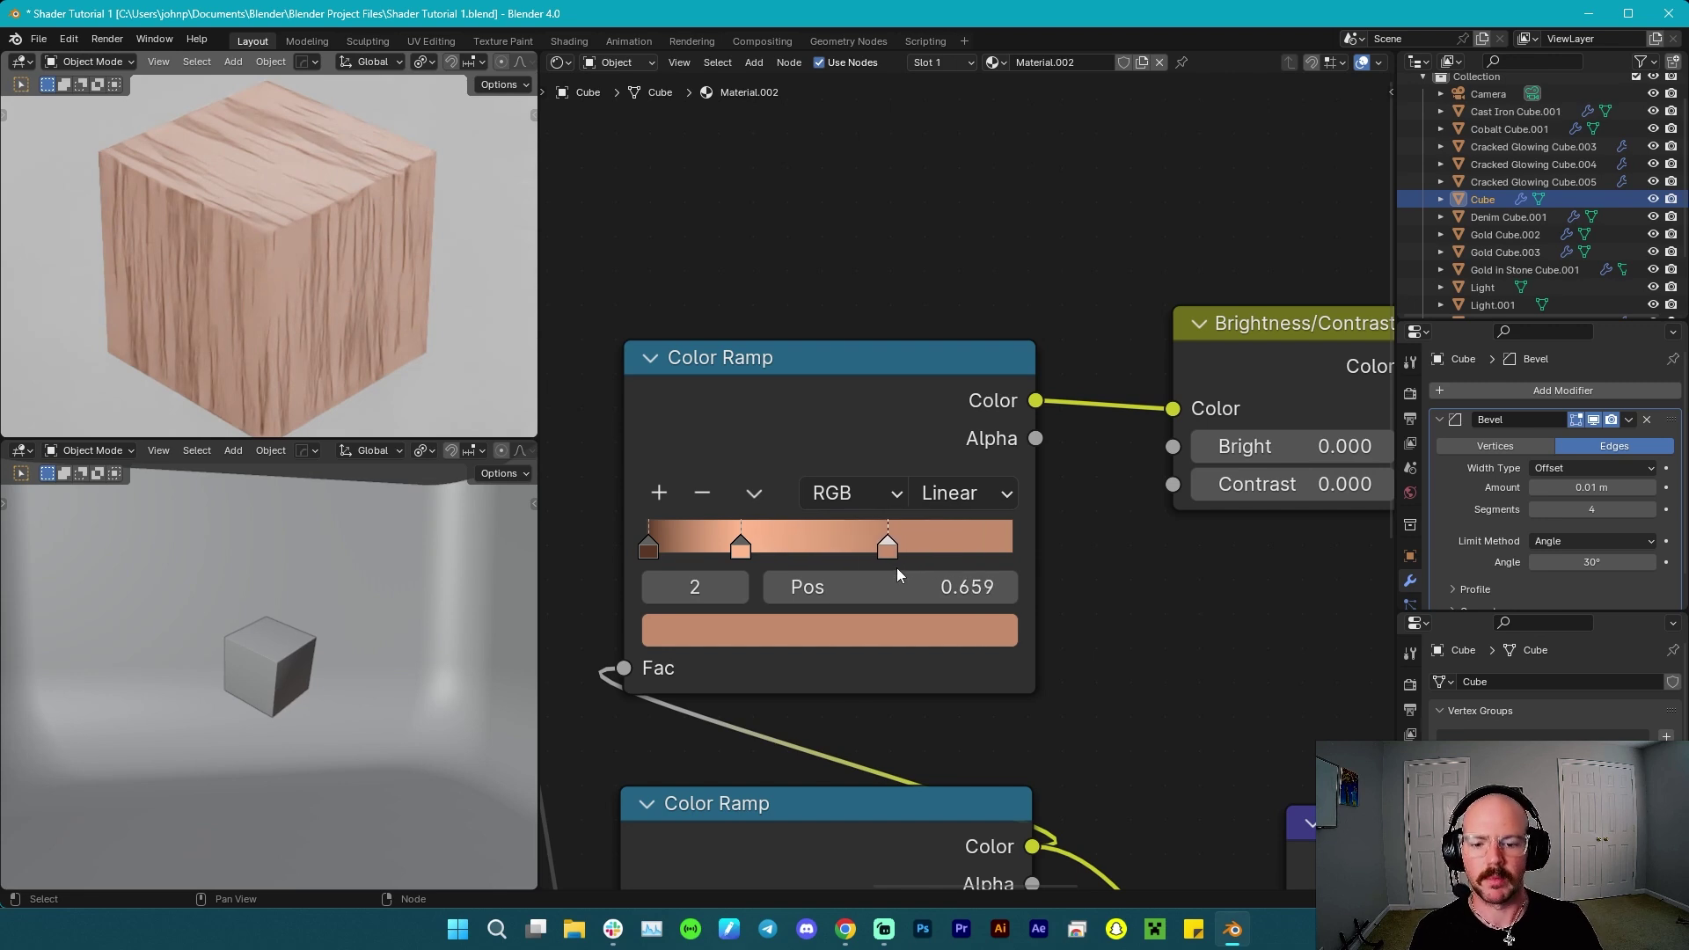
click(855, 633)
drag(994, 167, 993, 183)
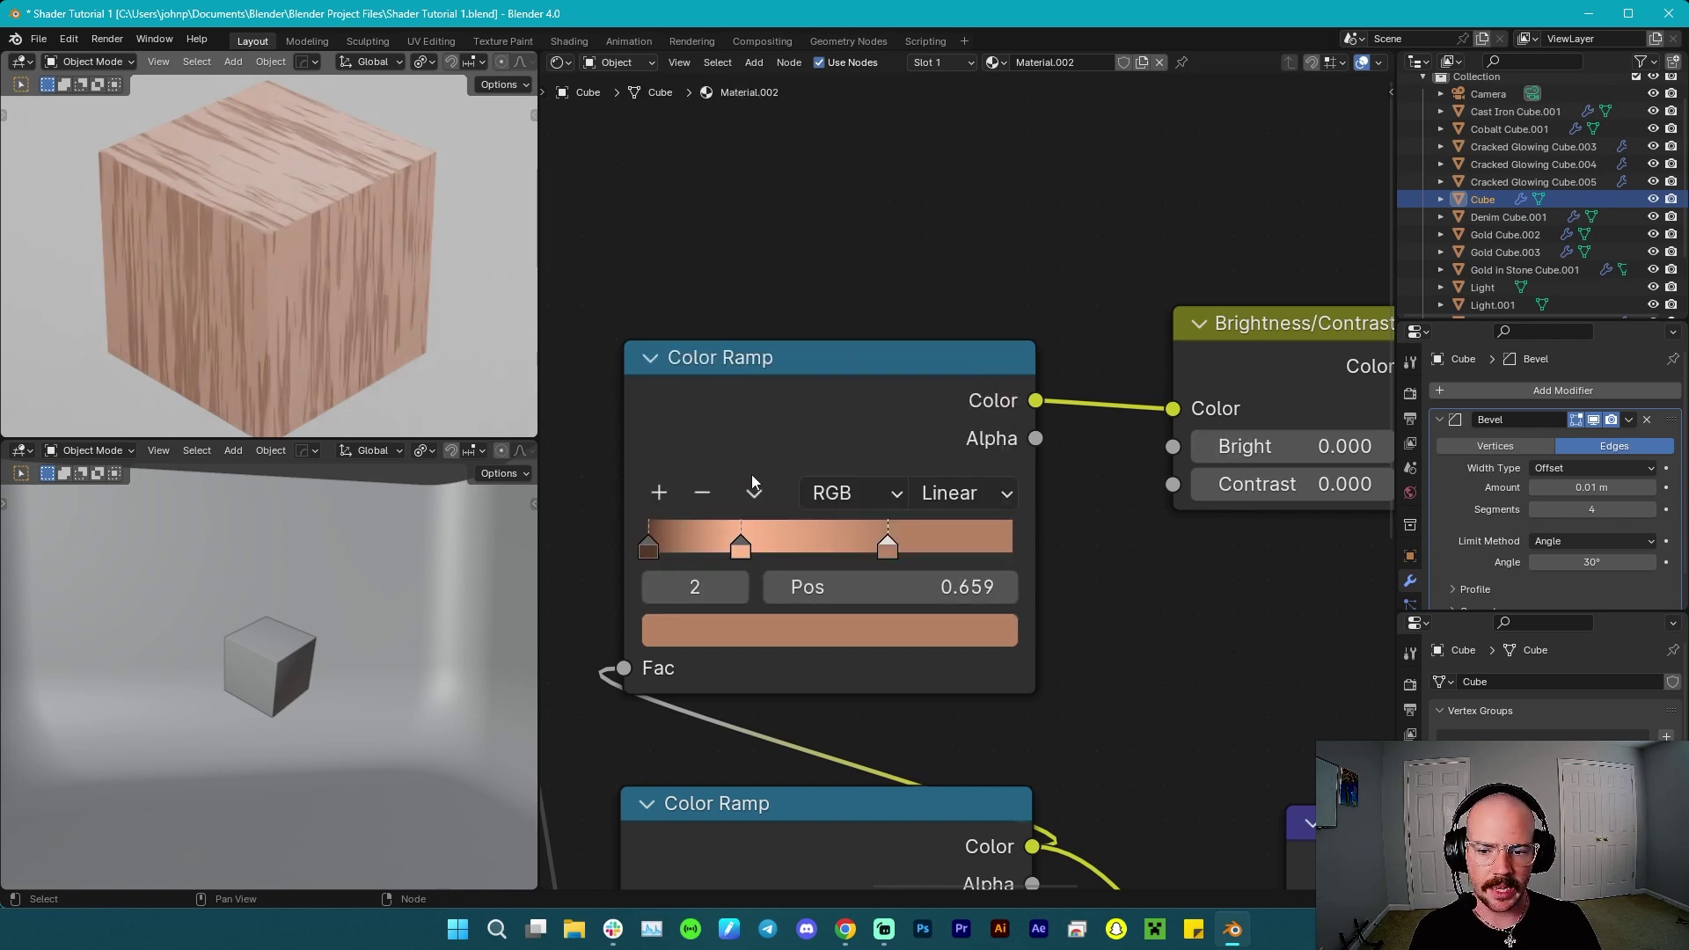
Add a fourth stop to the upper Color Ramp at position 0.998 and make it a muted brown with a Value of 0.3.
click(658, 493)
drag(804, 551, 1017, 564)
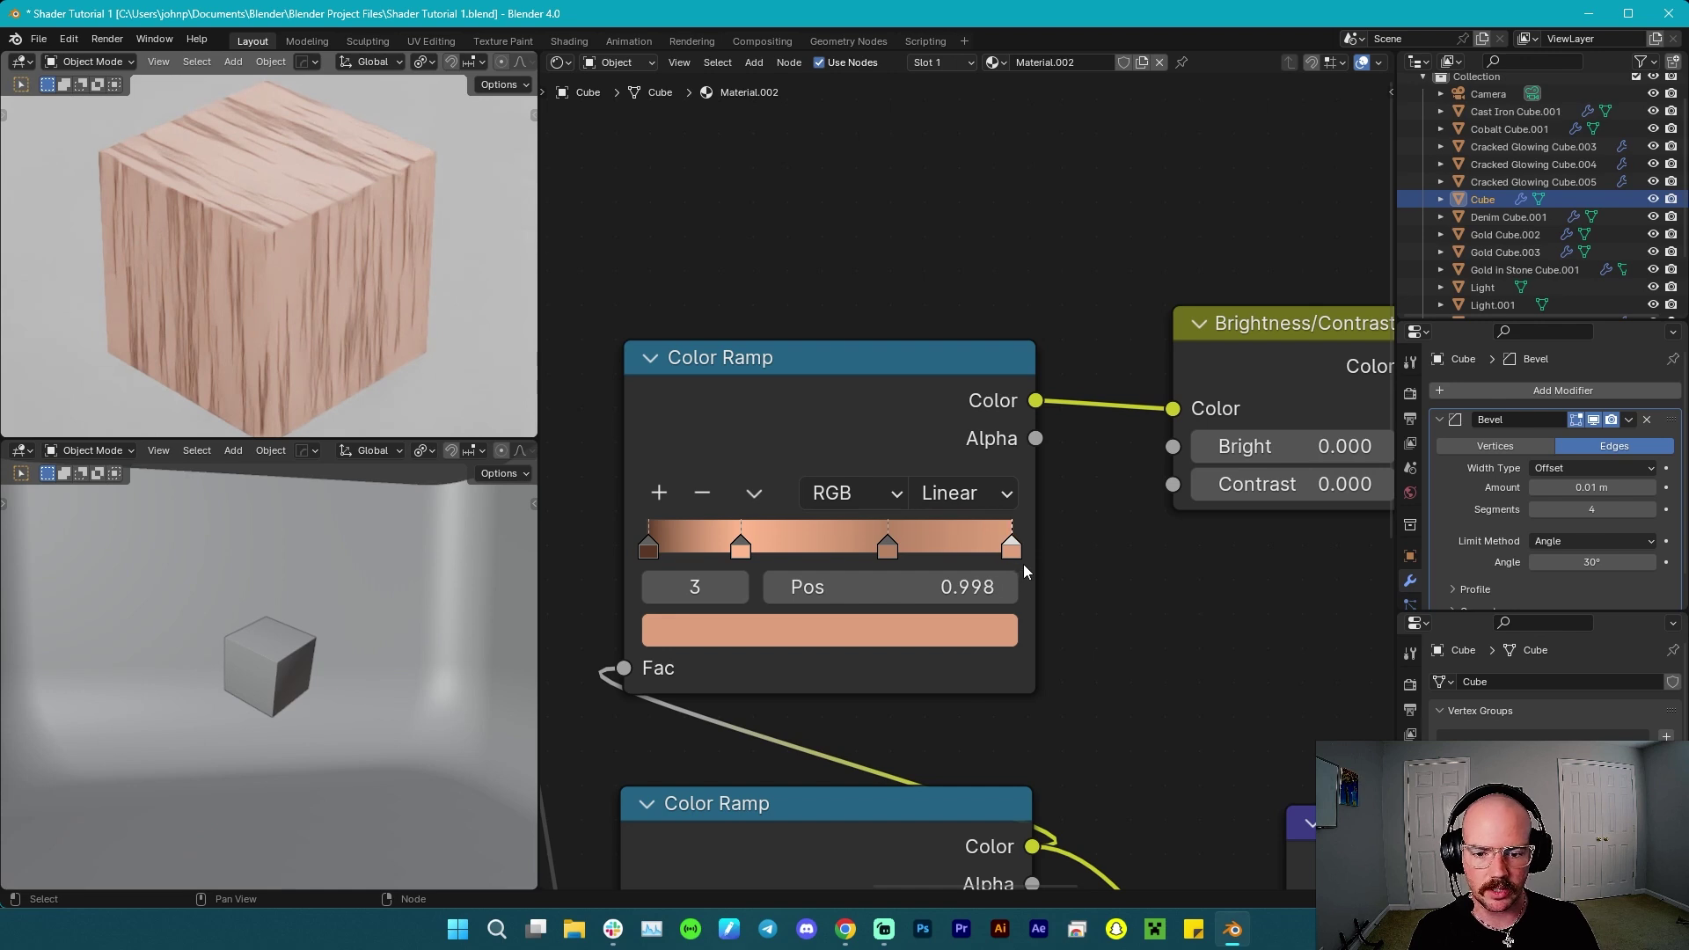
drag(892, 545, 892, 543)
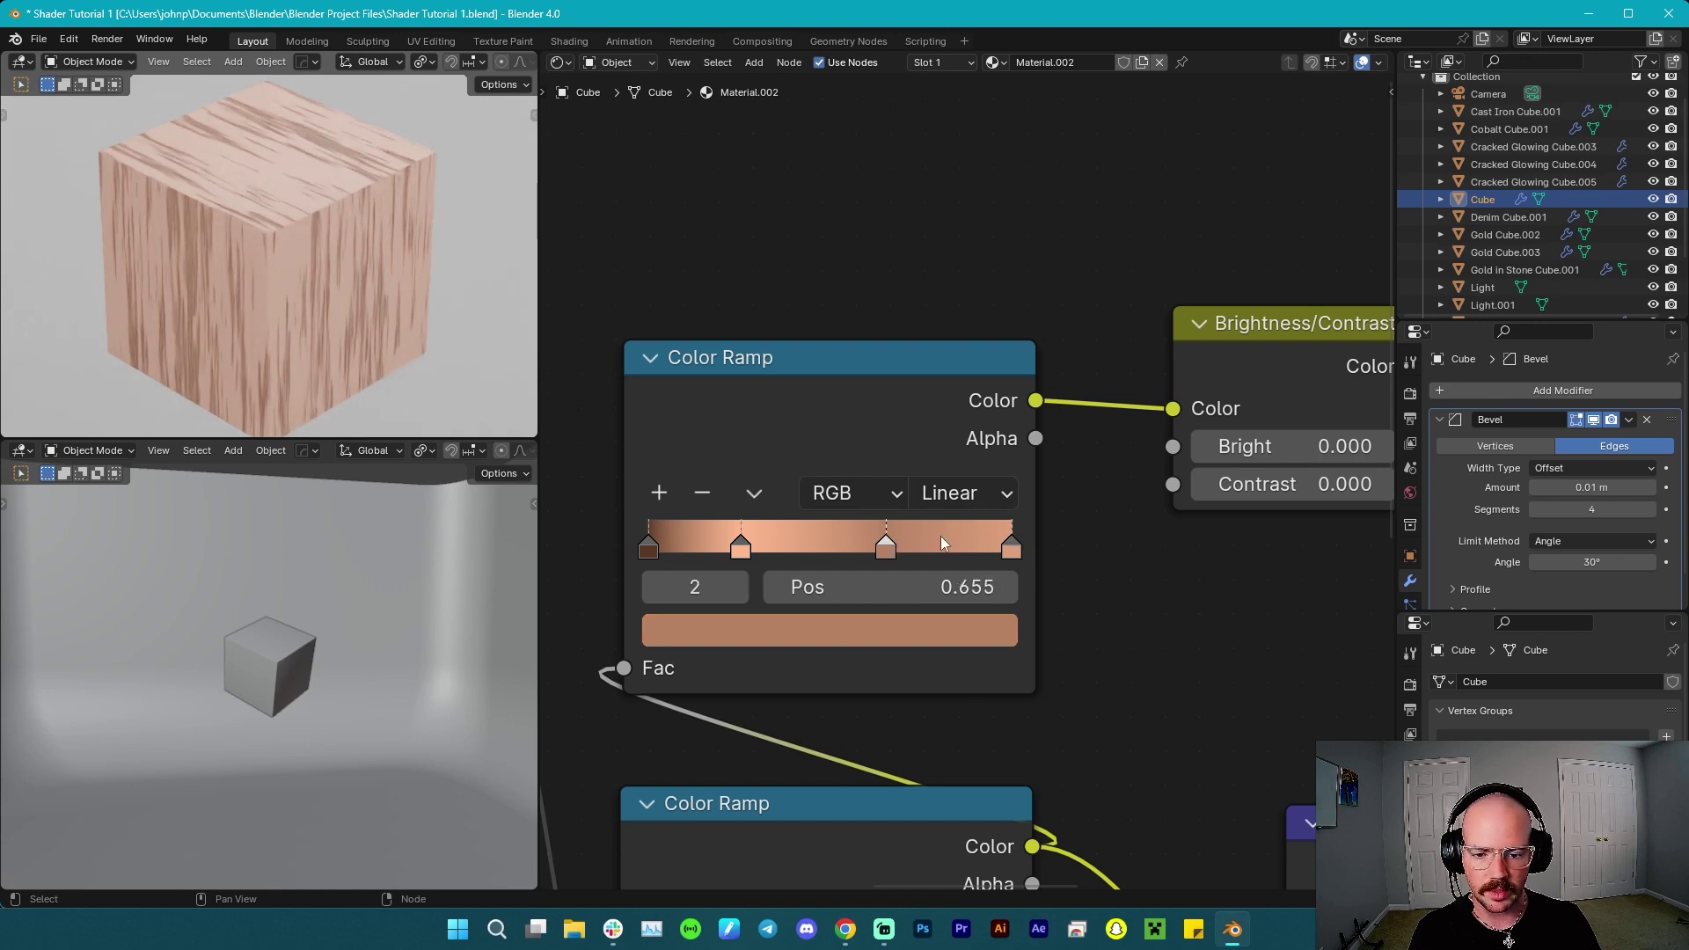
click(1012, 550)
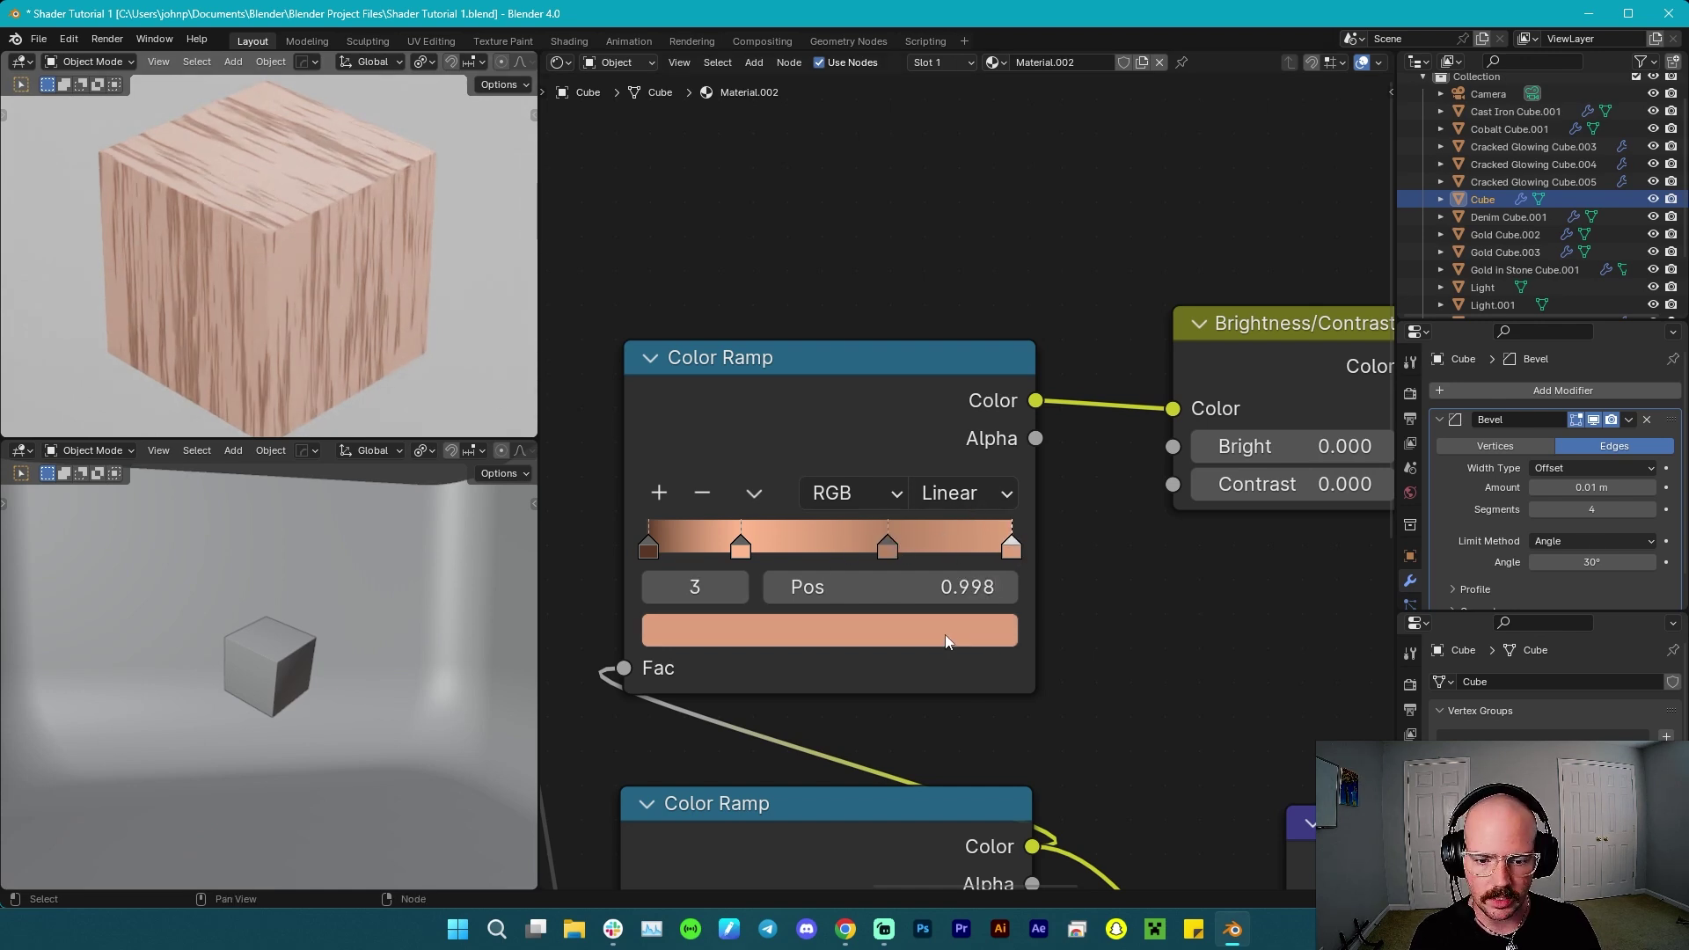
click(945, 635)
drag(981, 155, 987, 214)
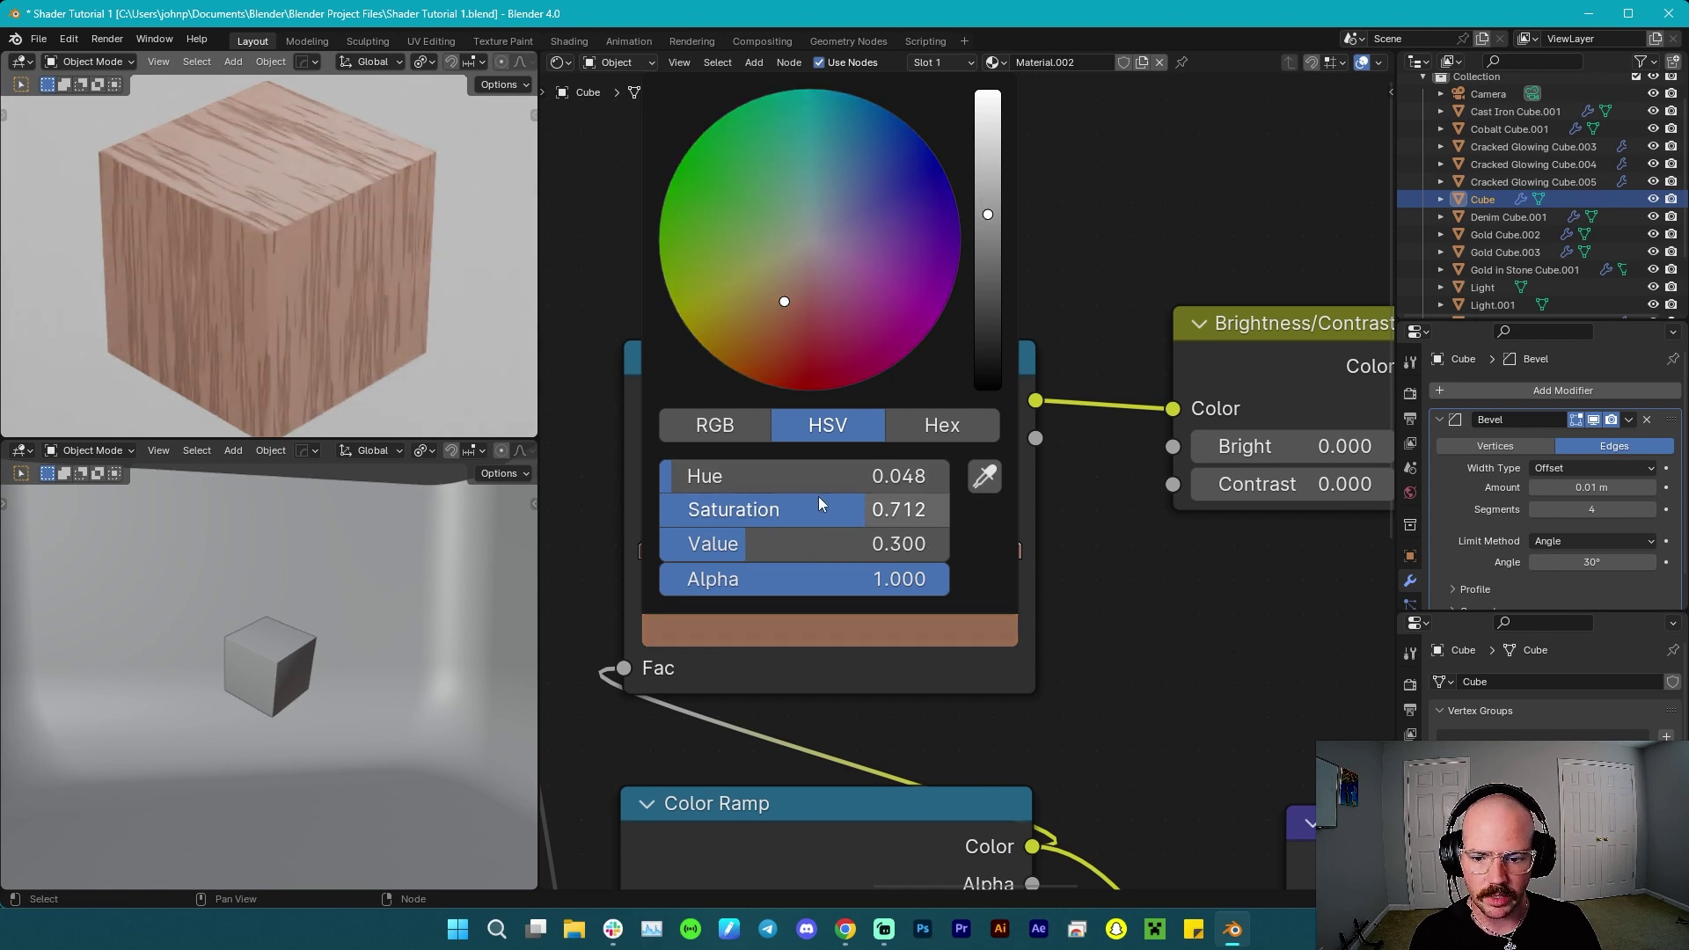
mouse_move(822, 498)
mouse_down()
mouse_move(785, 498)
mouse_move(827, 510)
mouse_up()
Set the Brightness/Contrast node's Contrast to 0.35.
middle_drag(1260, 608, 730, 621)
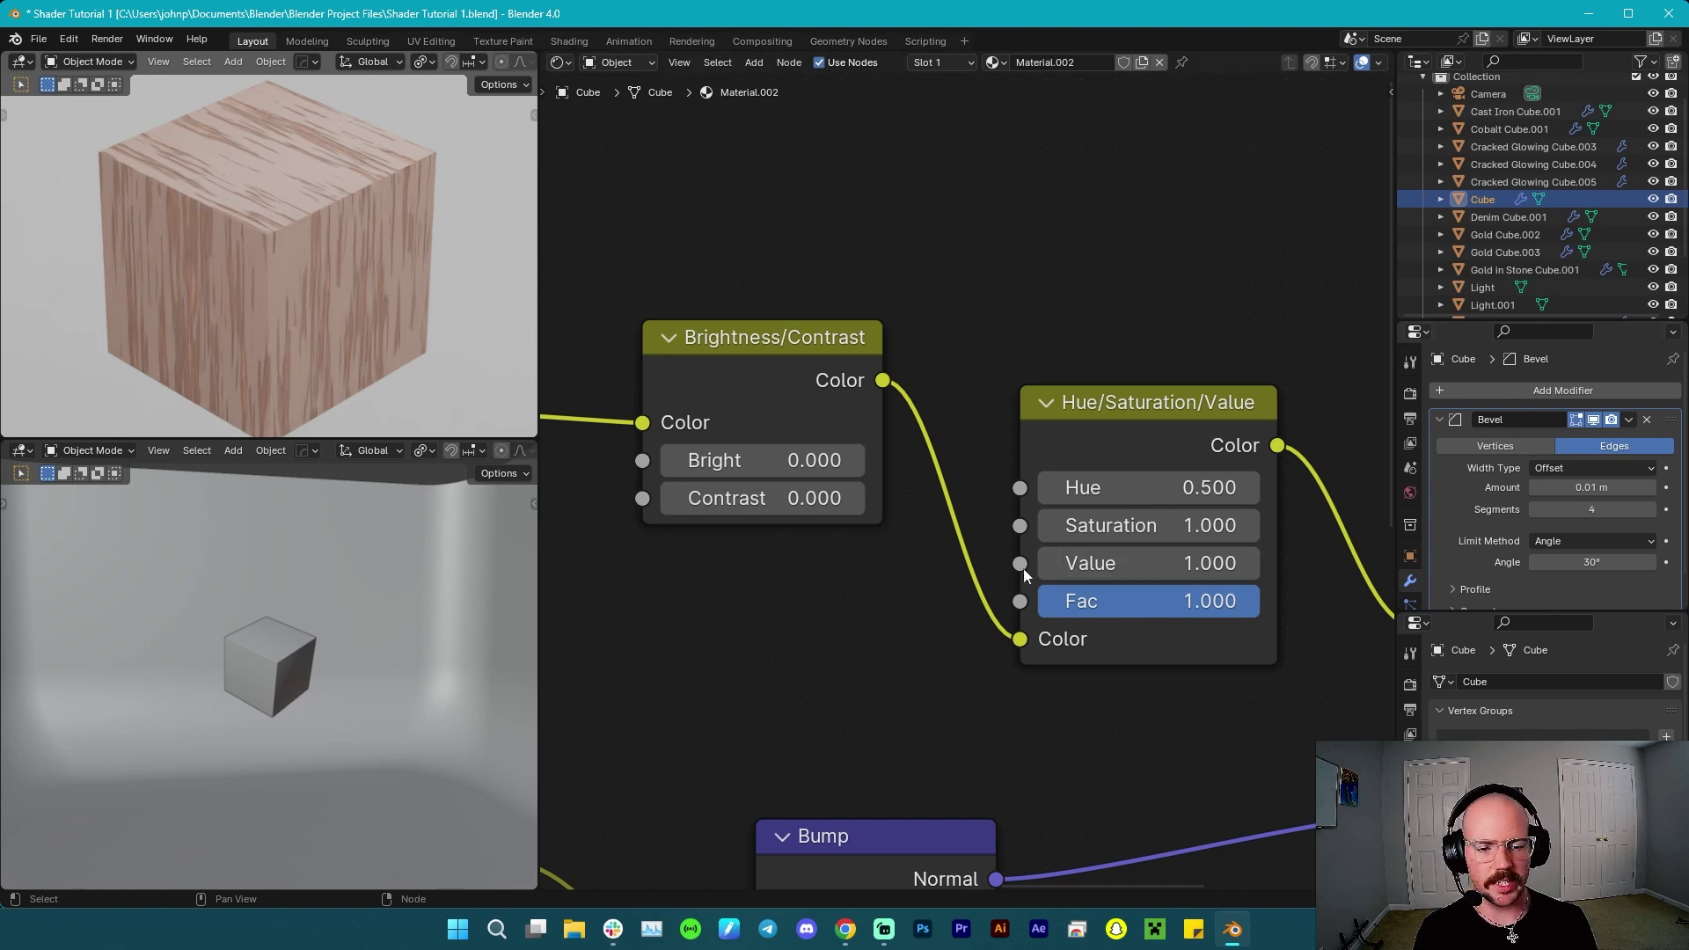
click(800, 505)
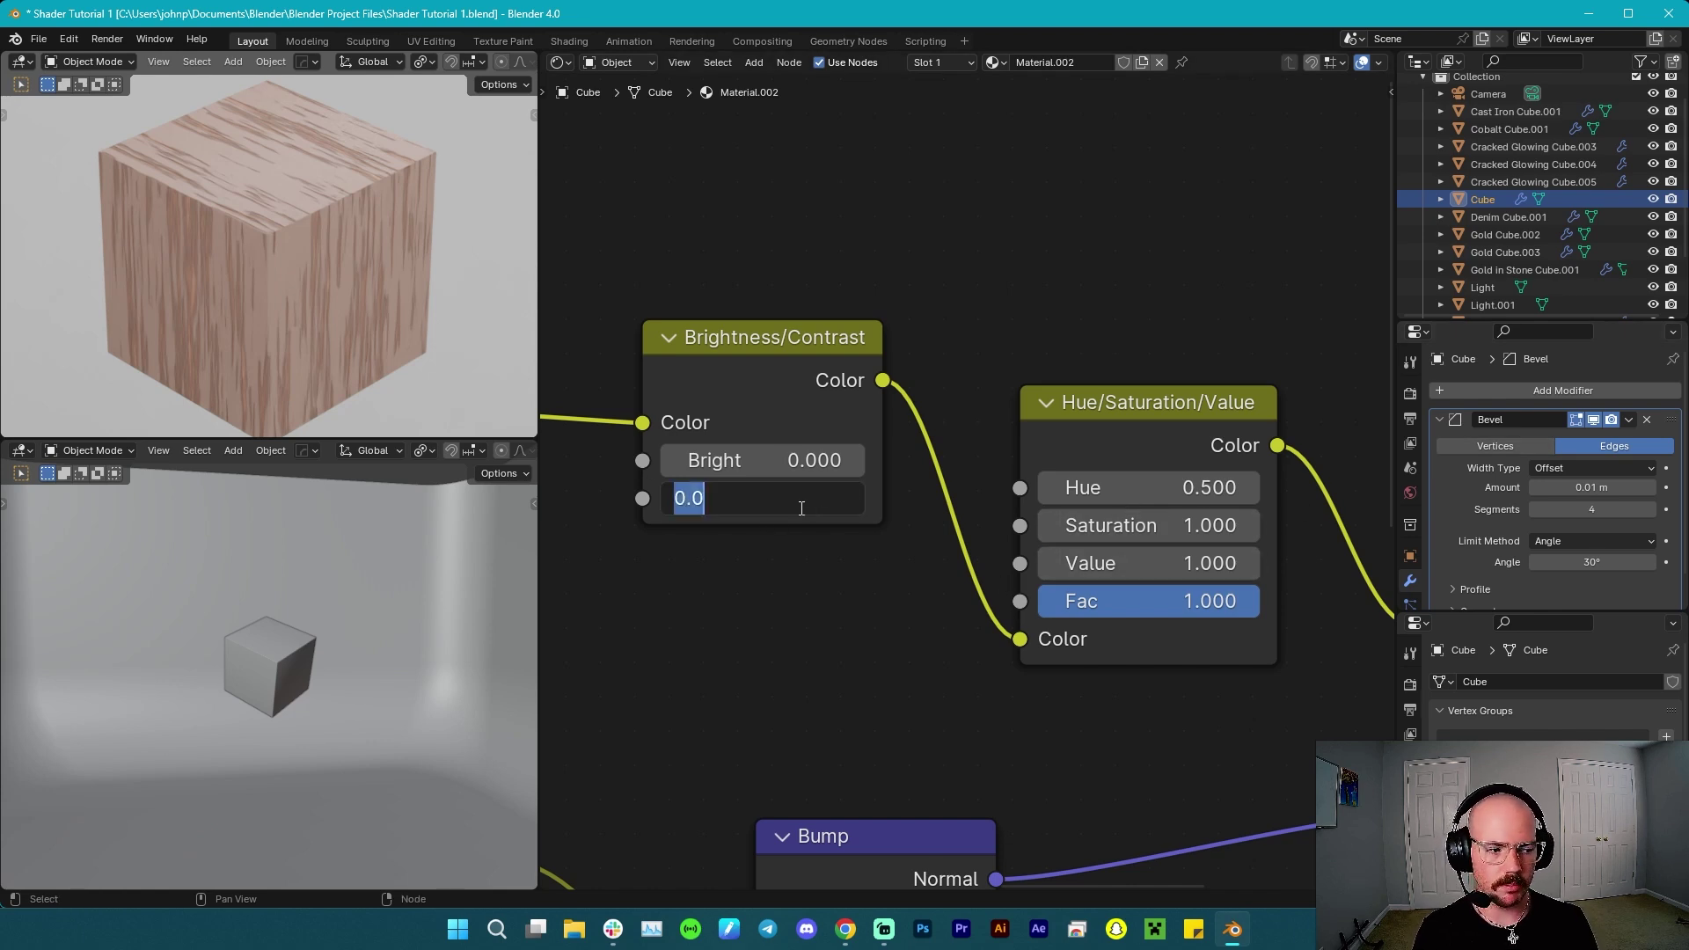
key(BackSpace)
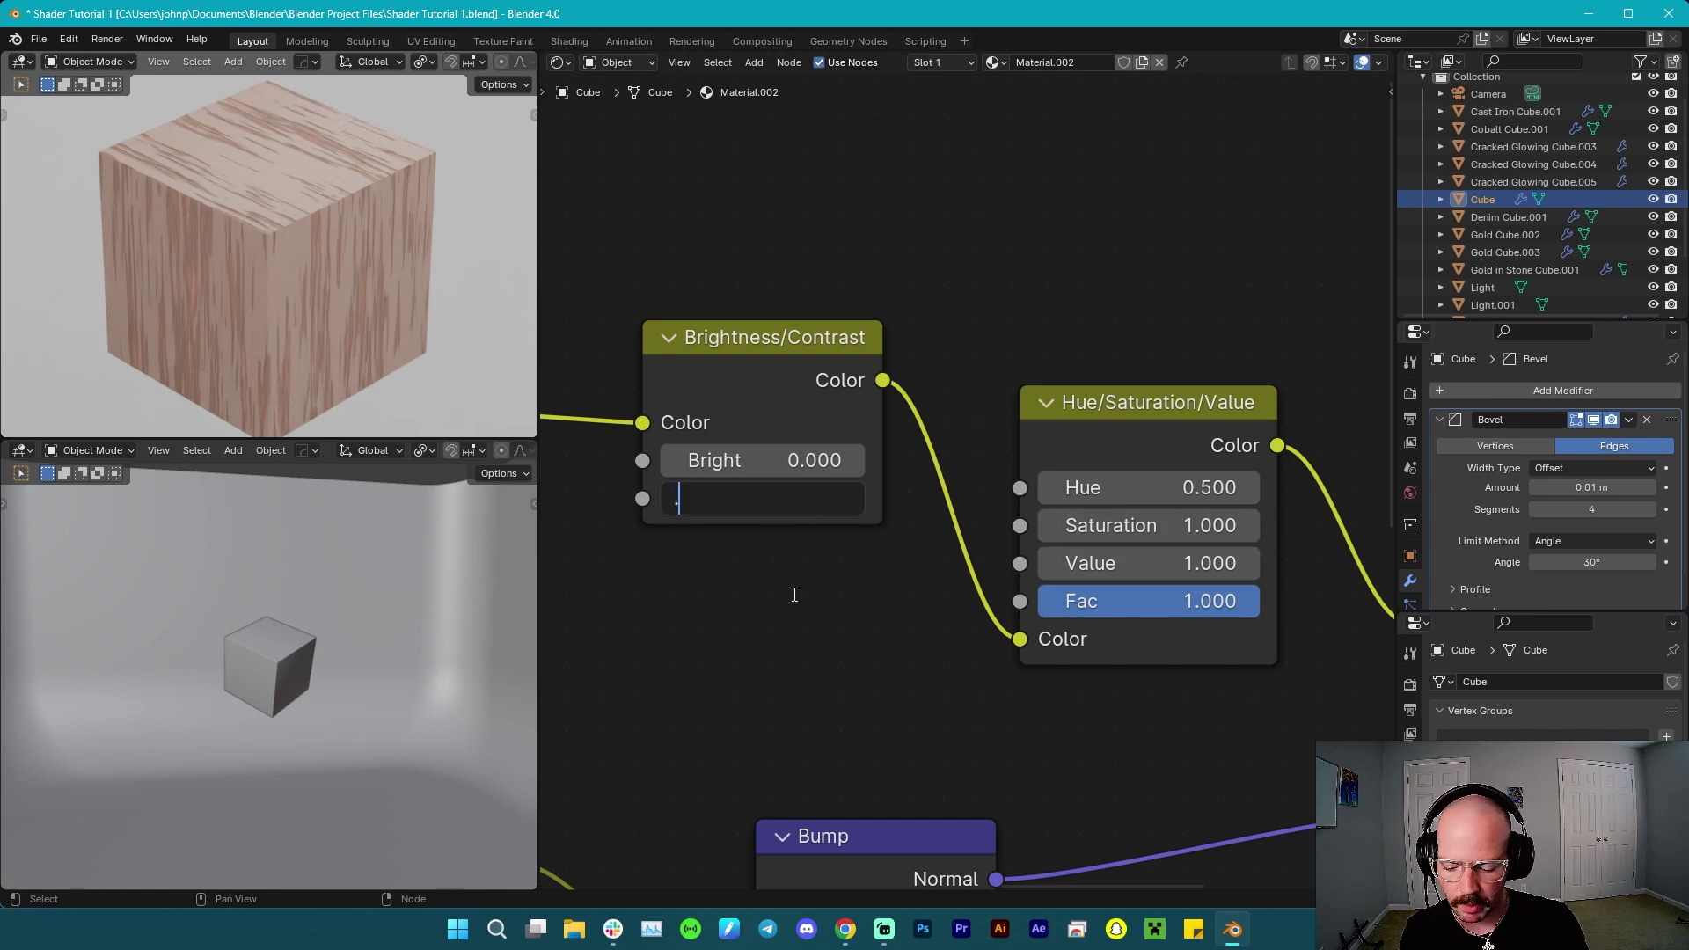
text(.3)
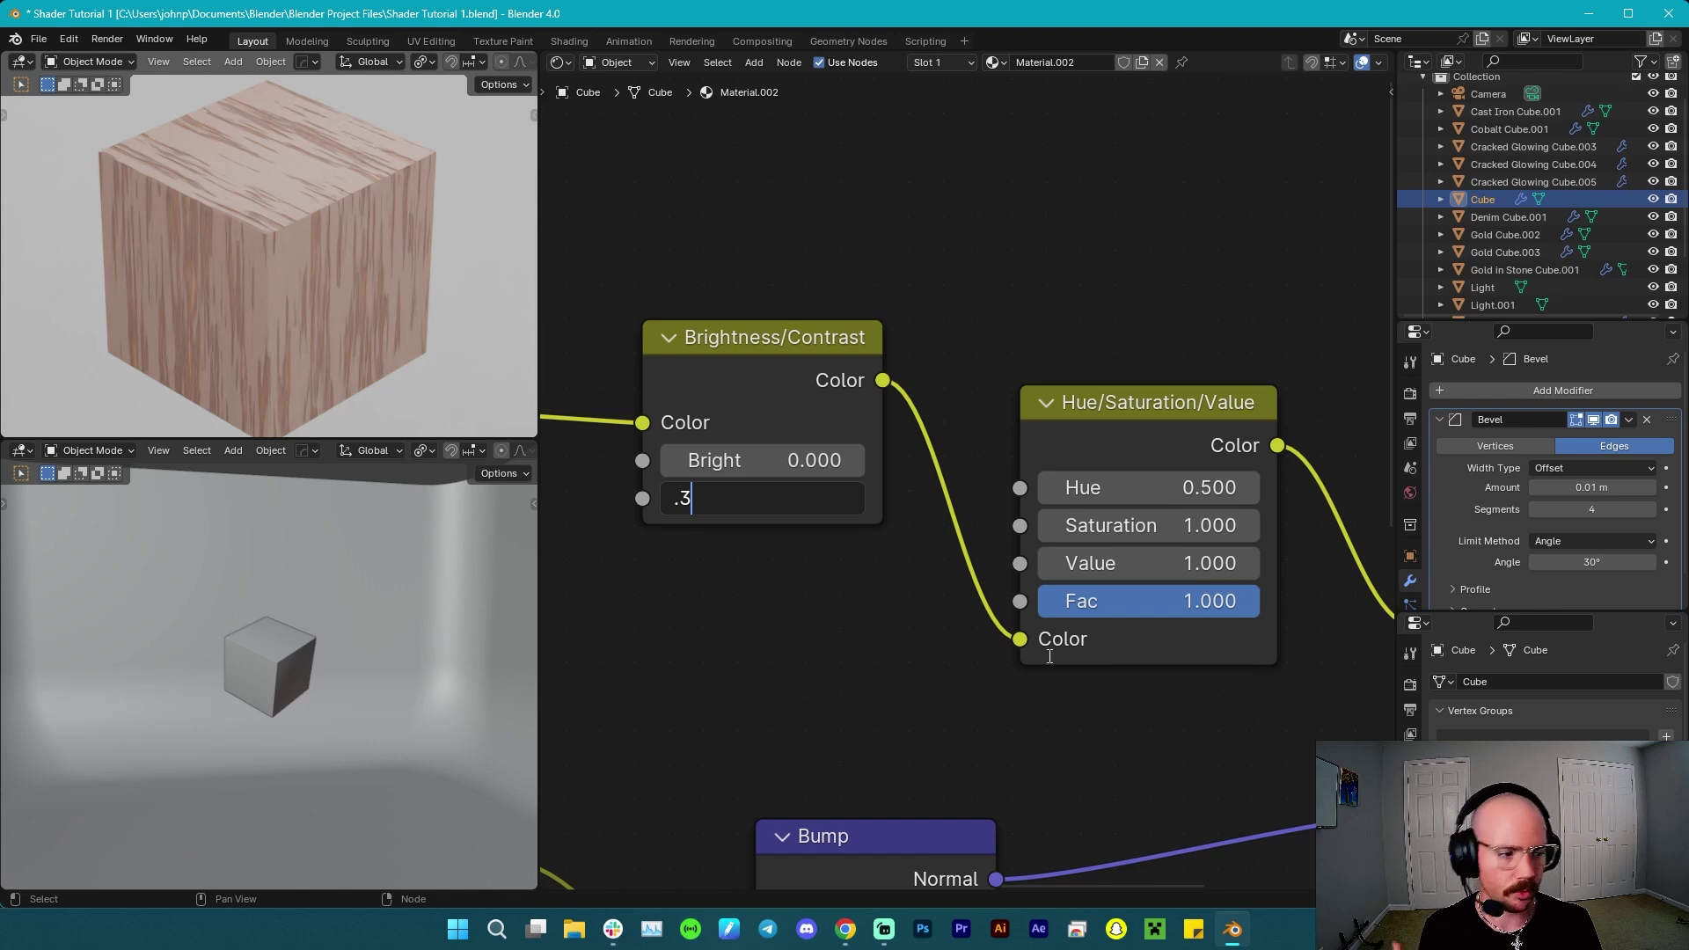
key(Return)
Set the Hue/Saturation/Value node's Value to 0.47 and its Saturation to 0.8.
middle_drag(932, 630, 605, 591)
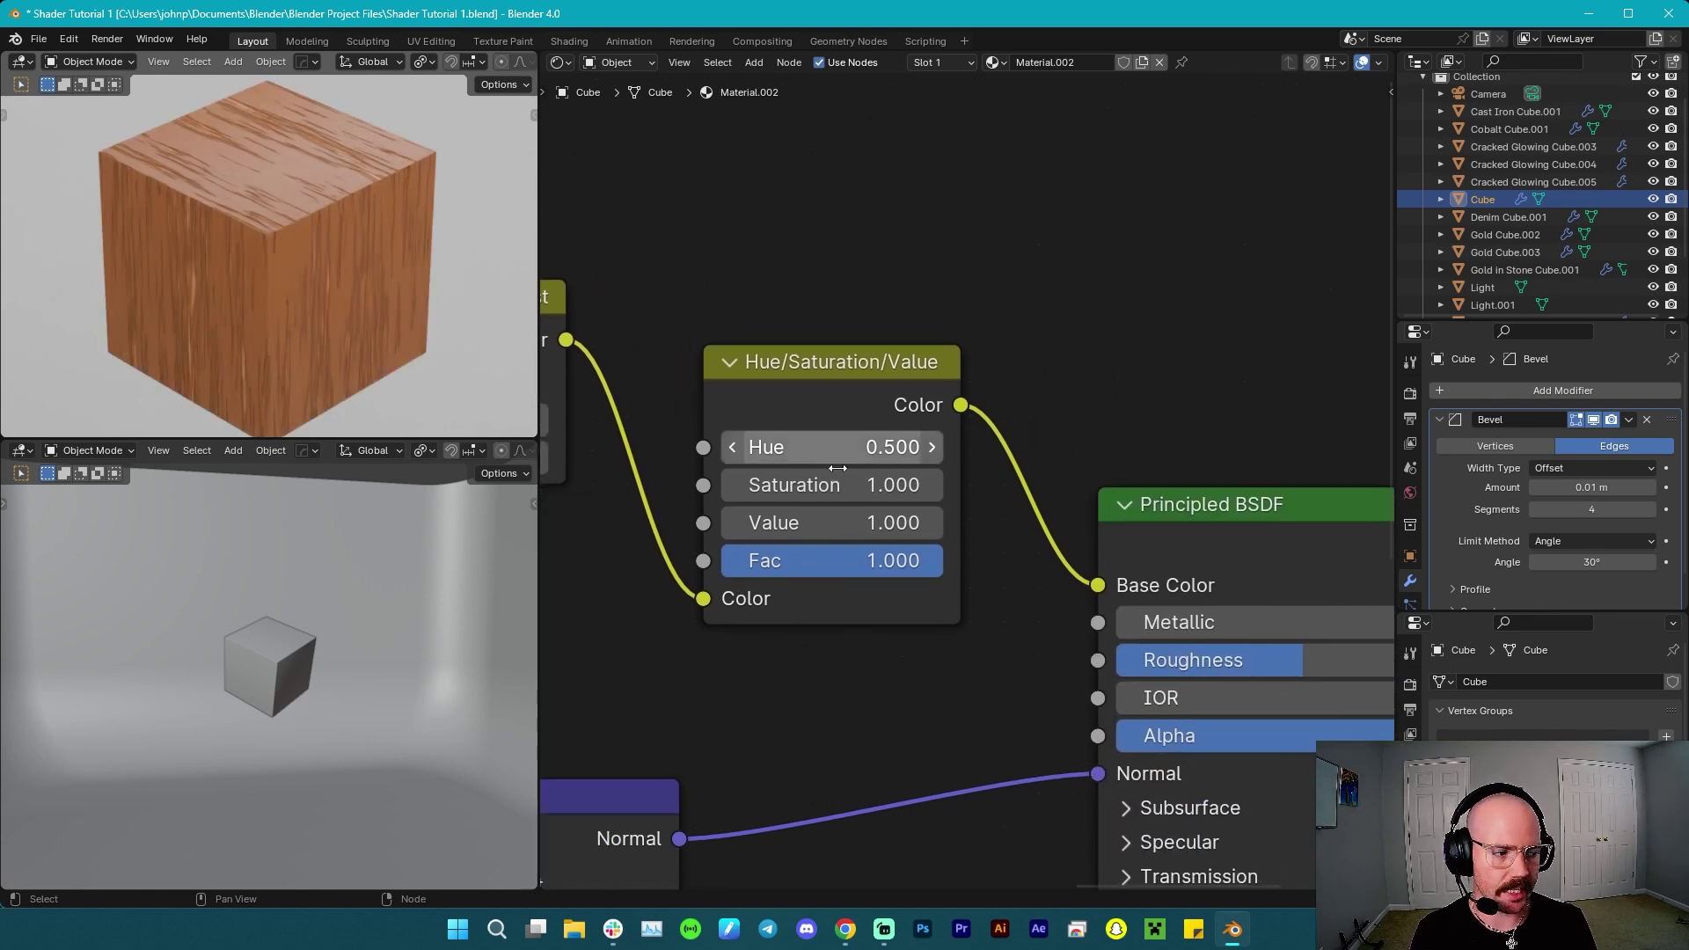
click(857, 524)
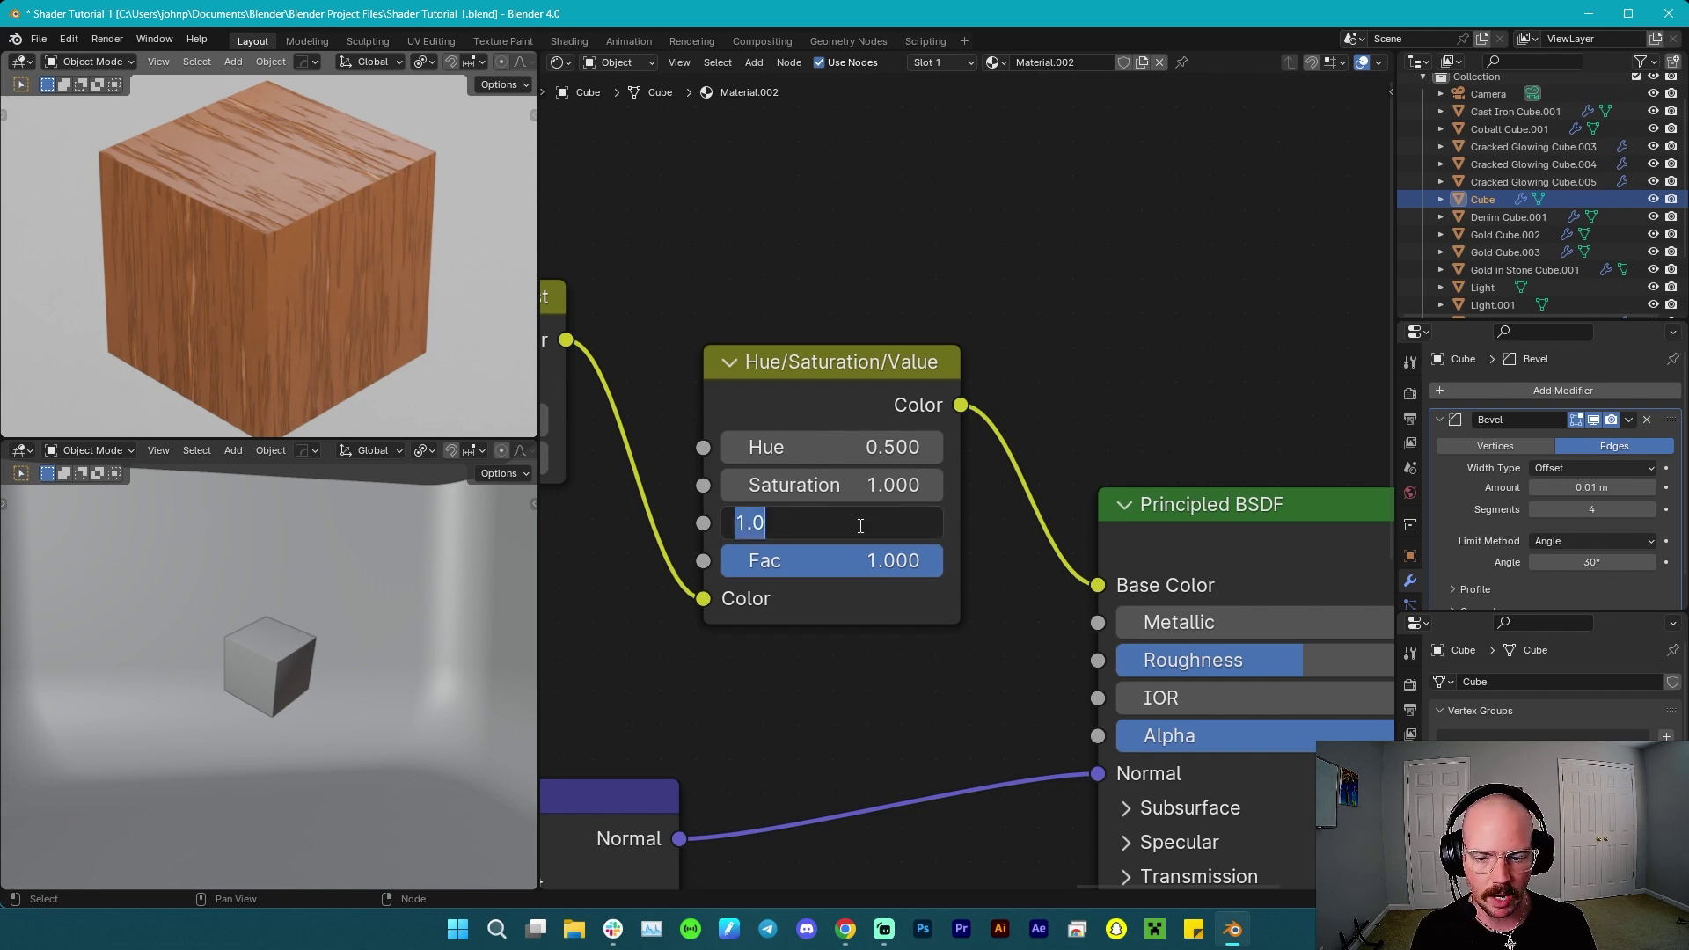
text(.)
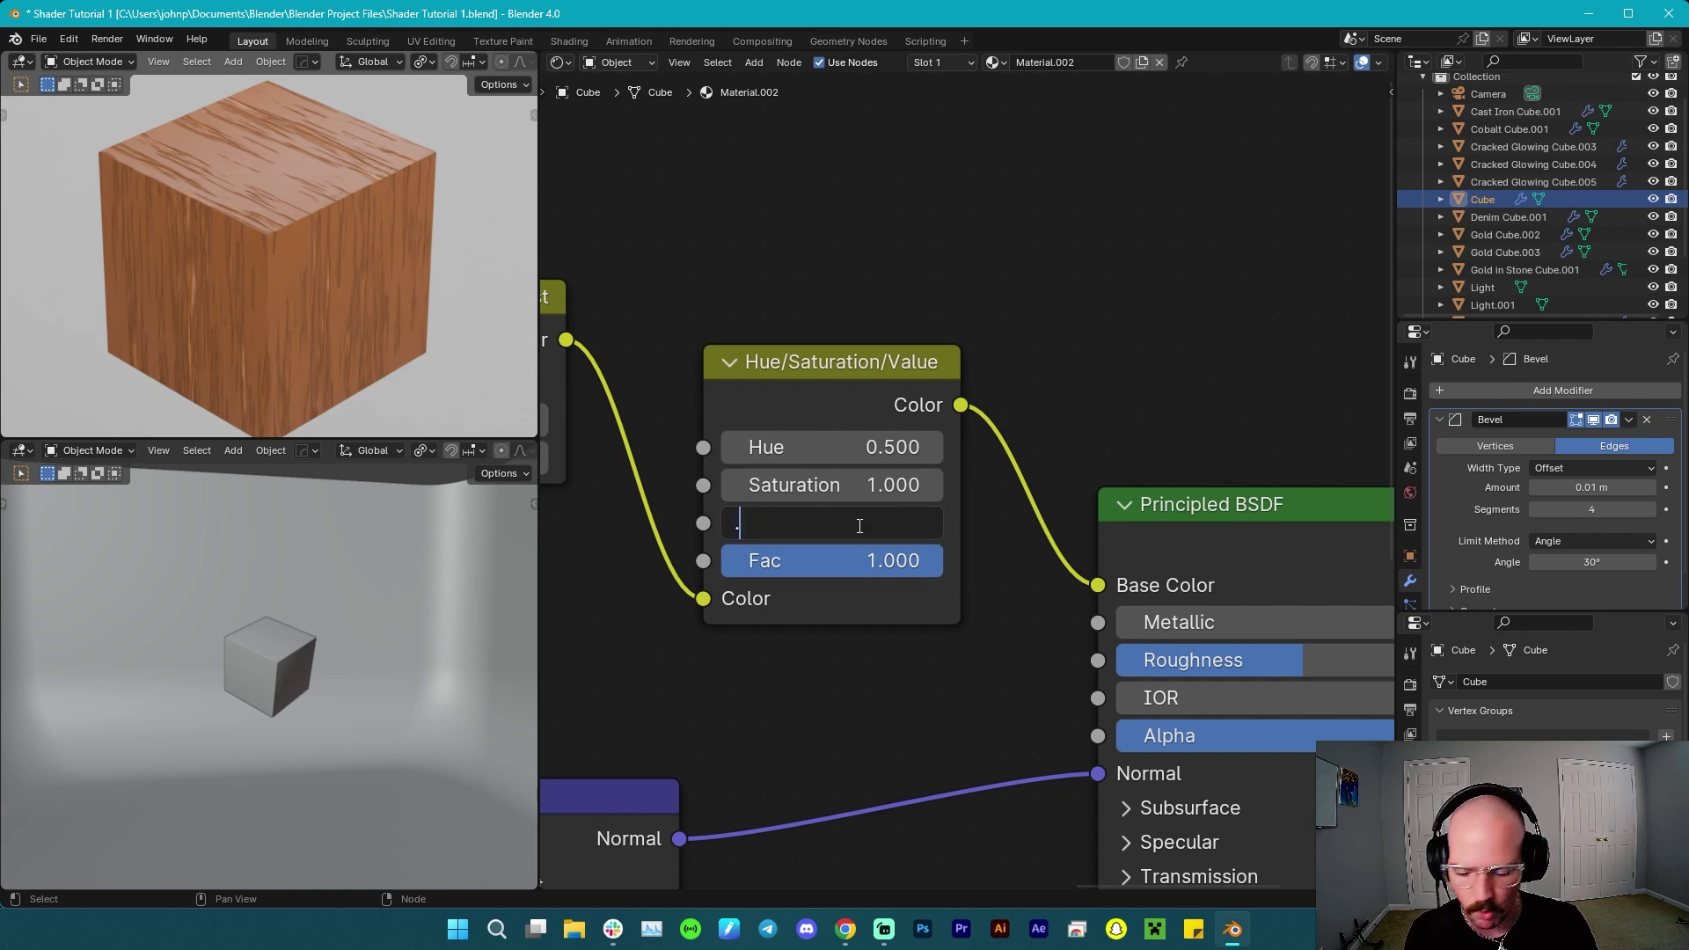
text(47)
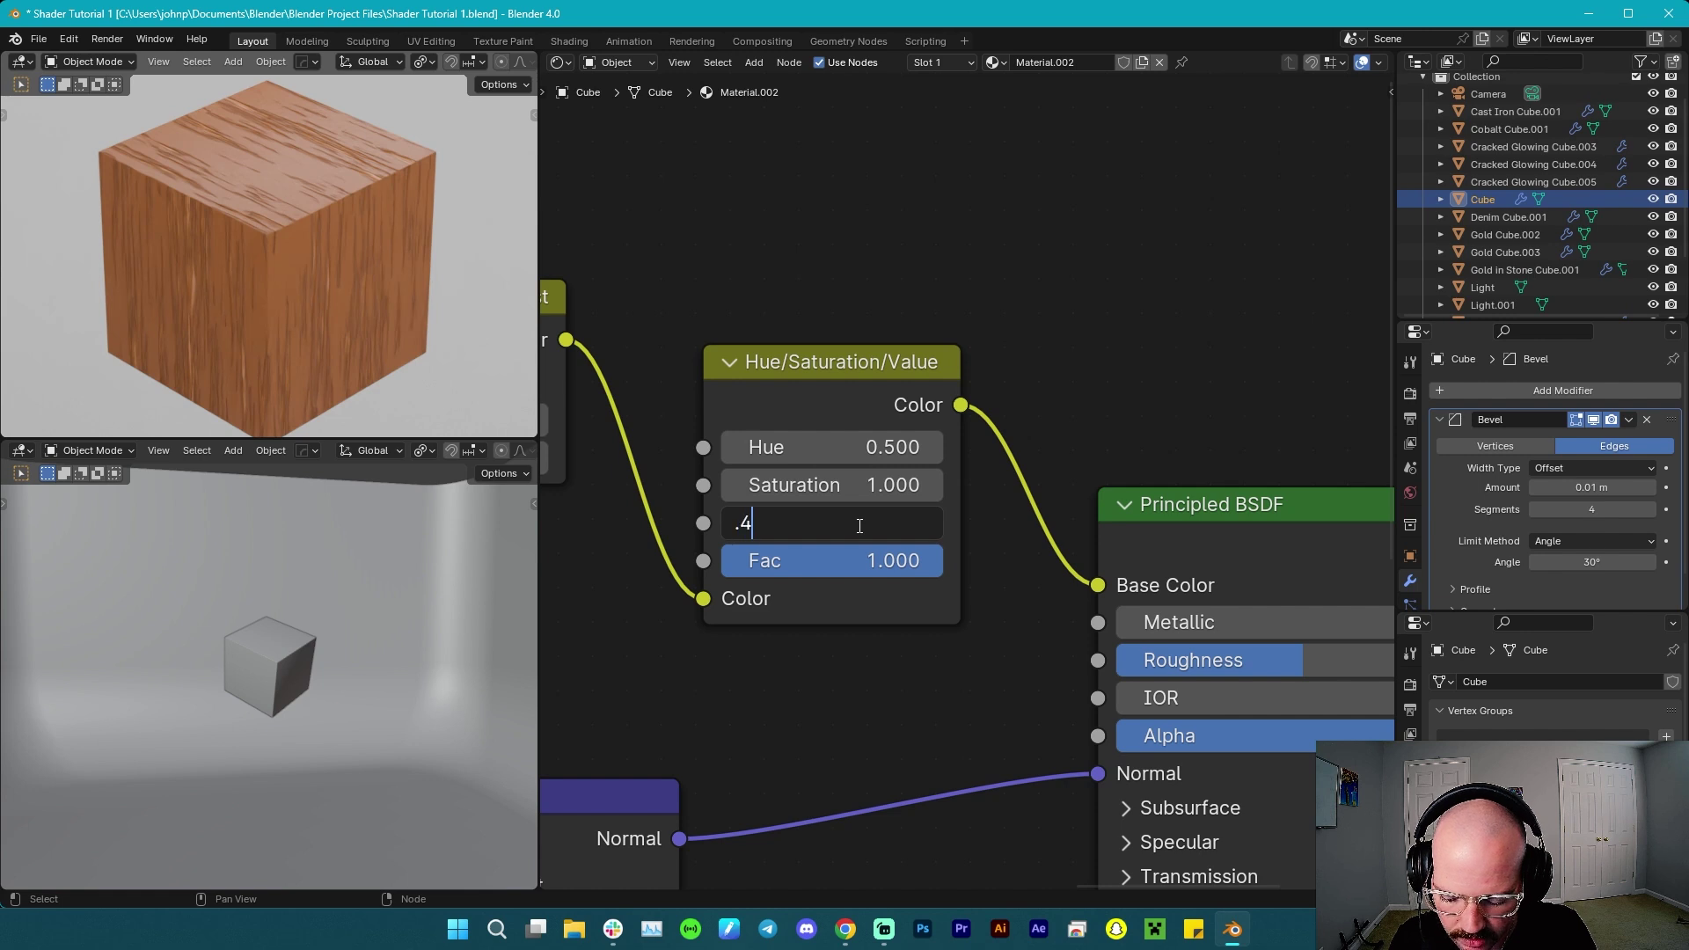
key(Return)
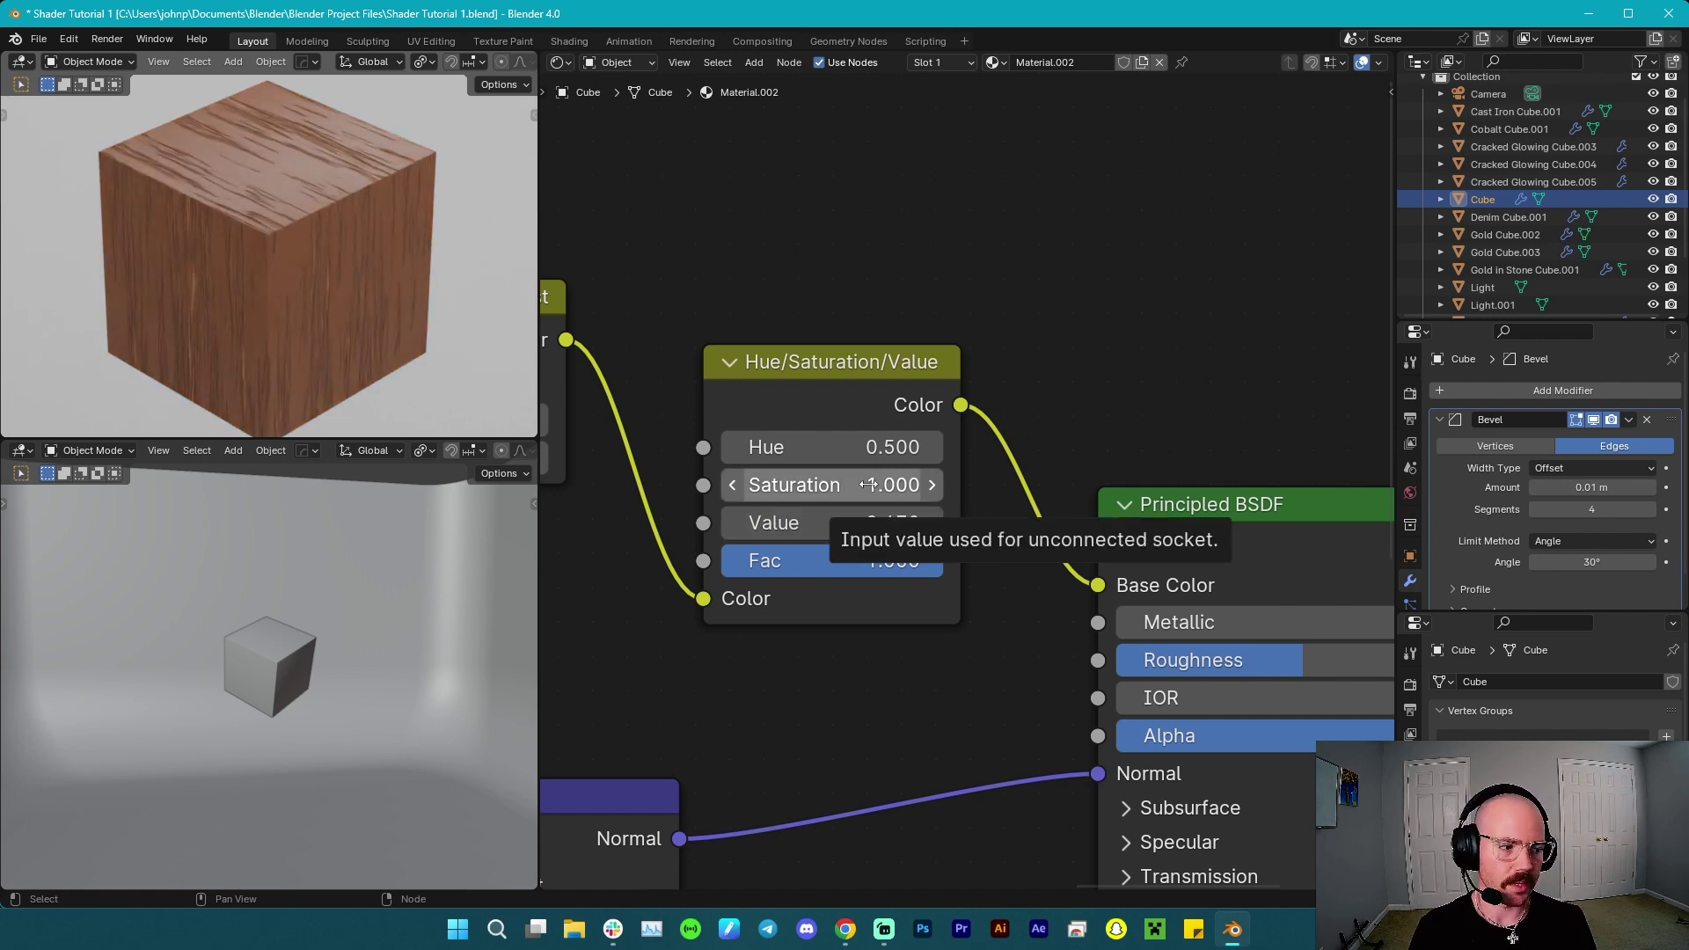
click(868, 485)
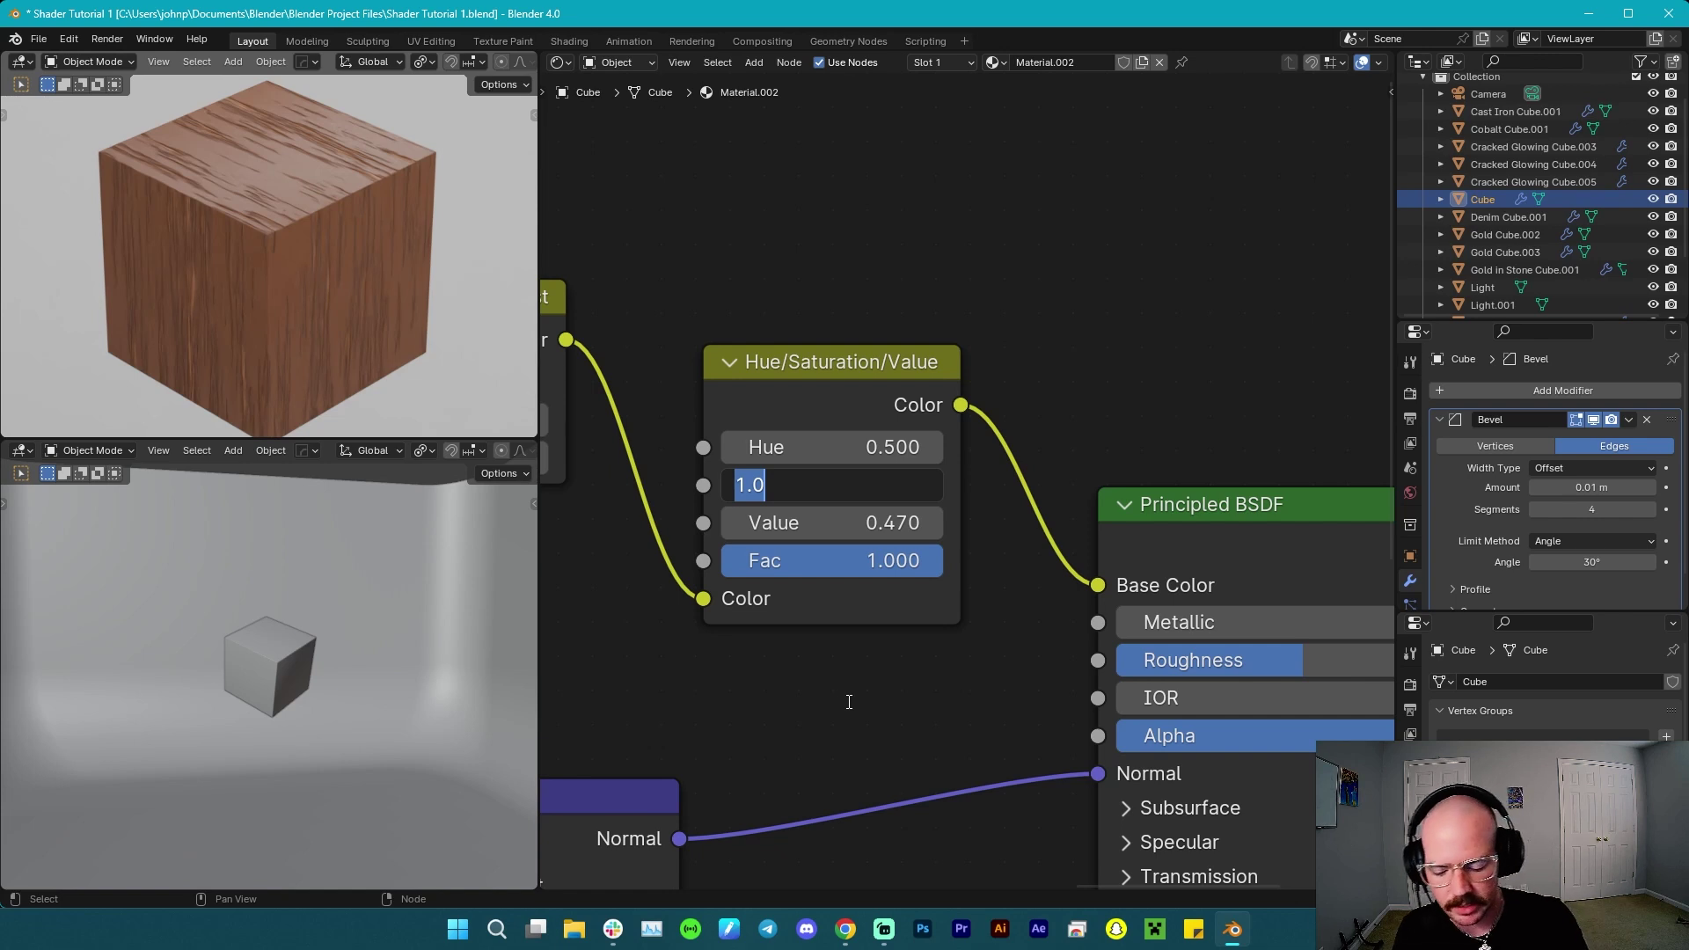
text(.)
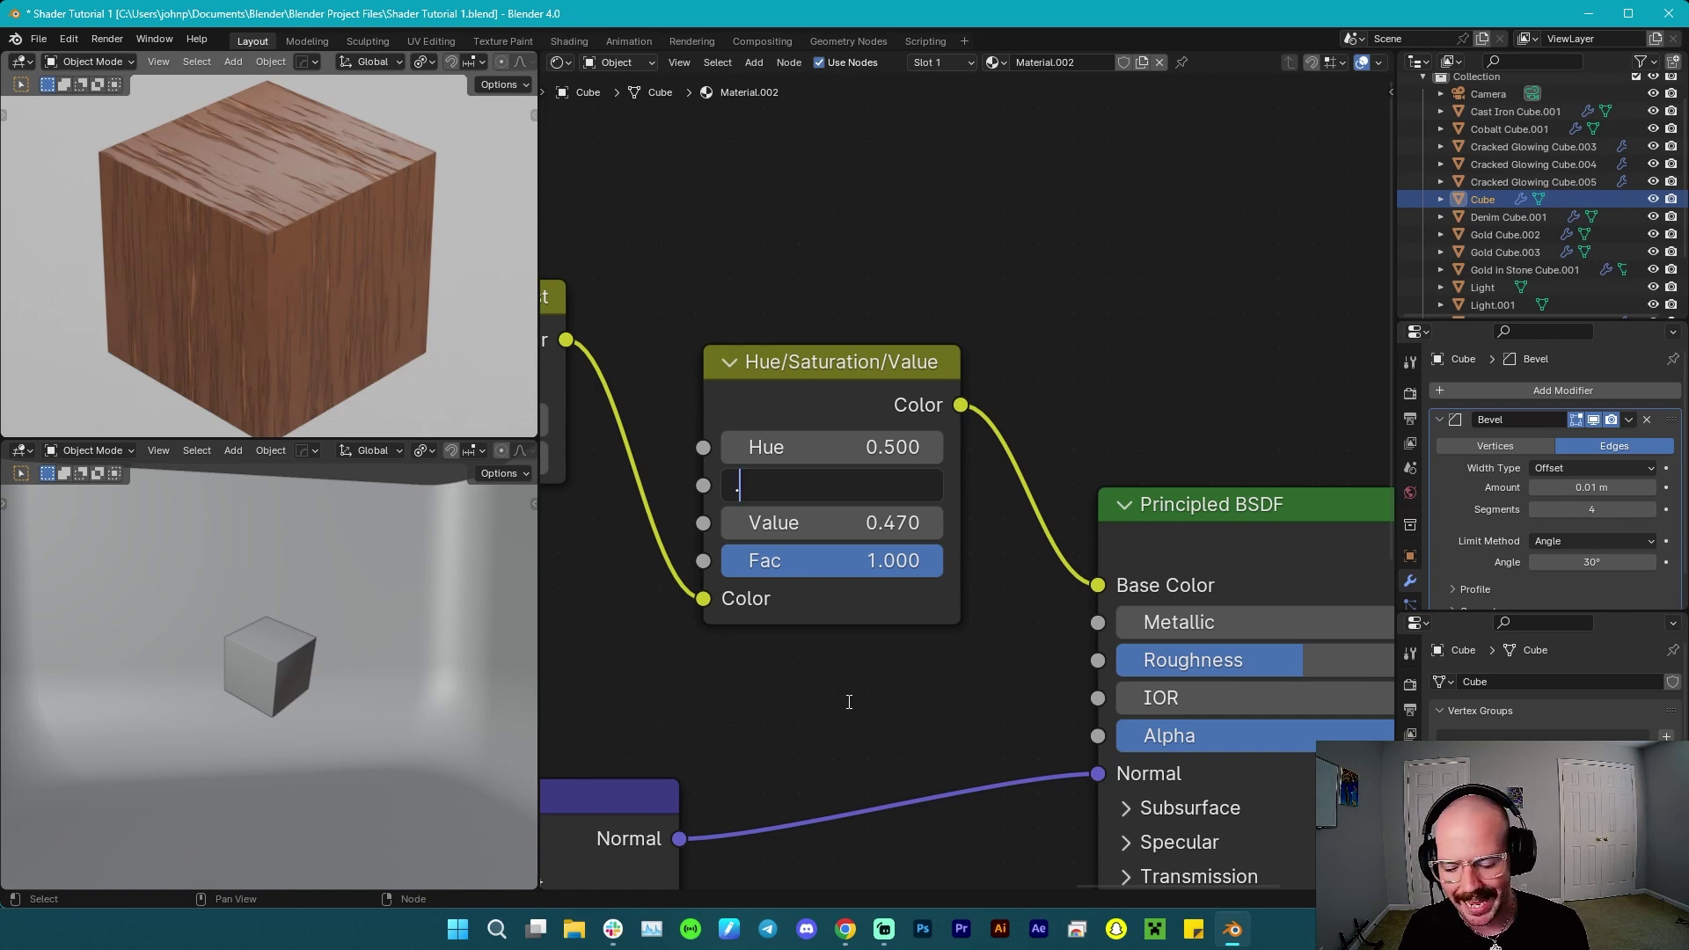
text(8)
key(Return)
Set the Bump node's Strength to 0.6 and its Distance to 0.02.
middle_drag(678, 667, 1050, 347)
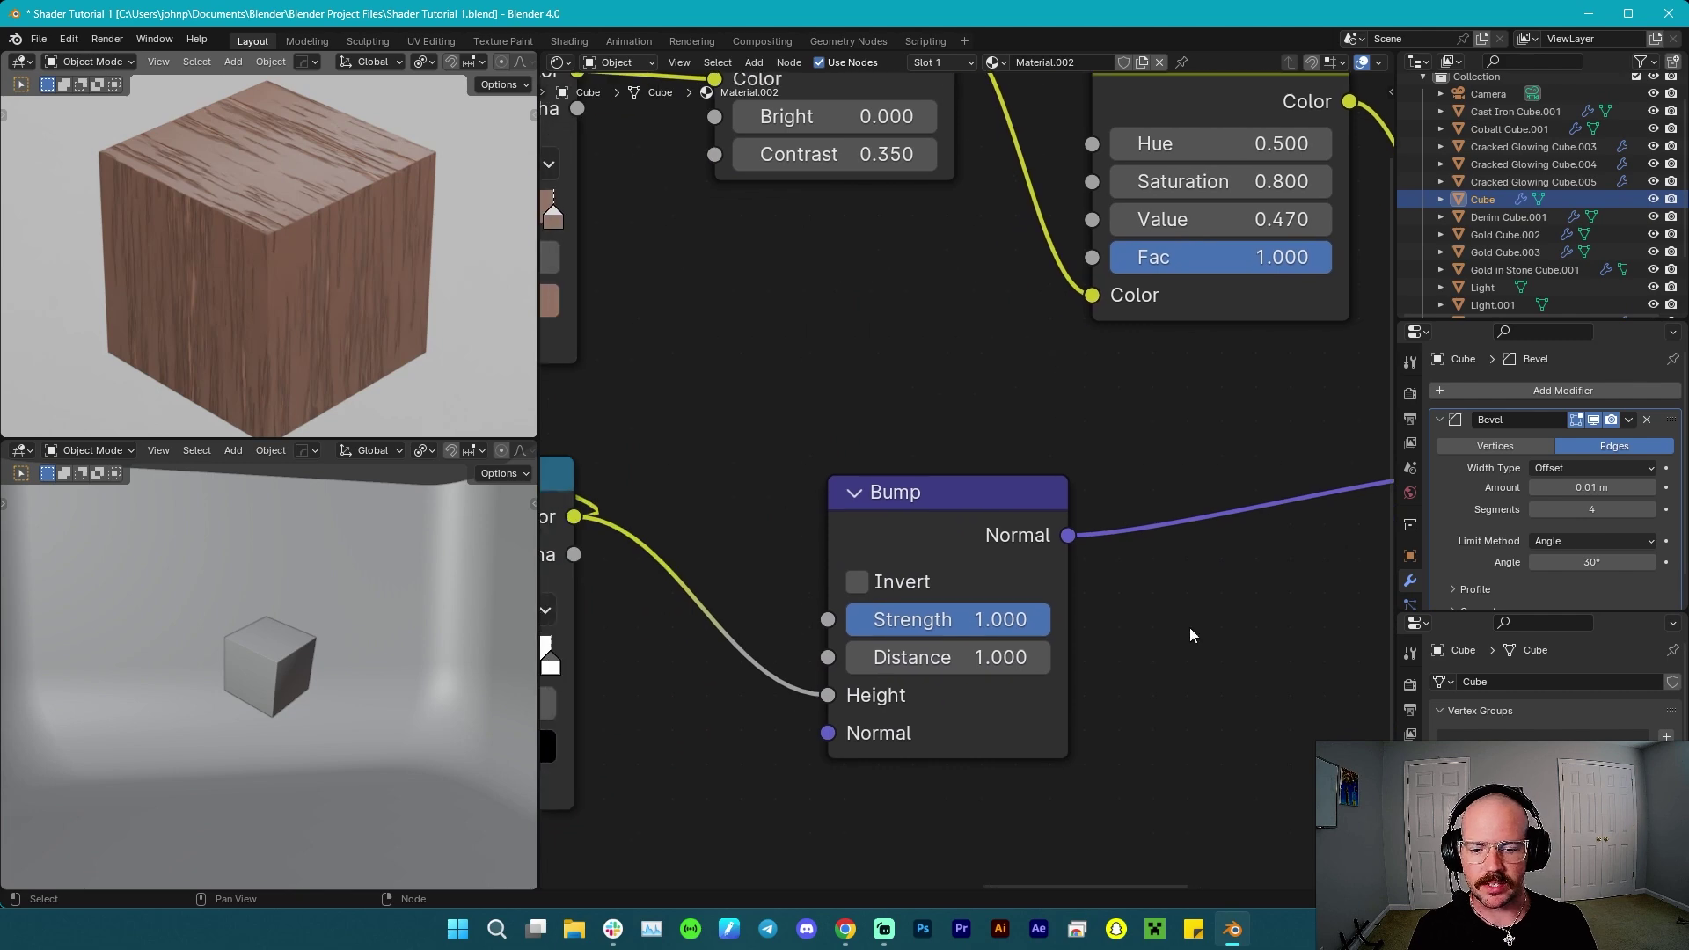
scroll(1196, 668, up, 2)
middle_drag(1179, 705, 1172, 638)
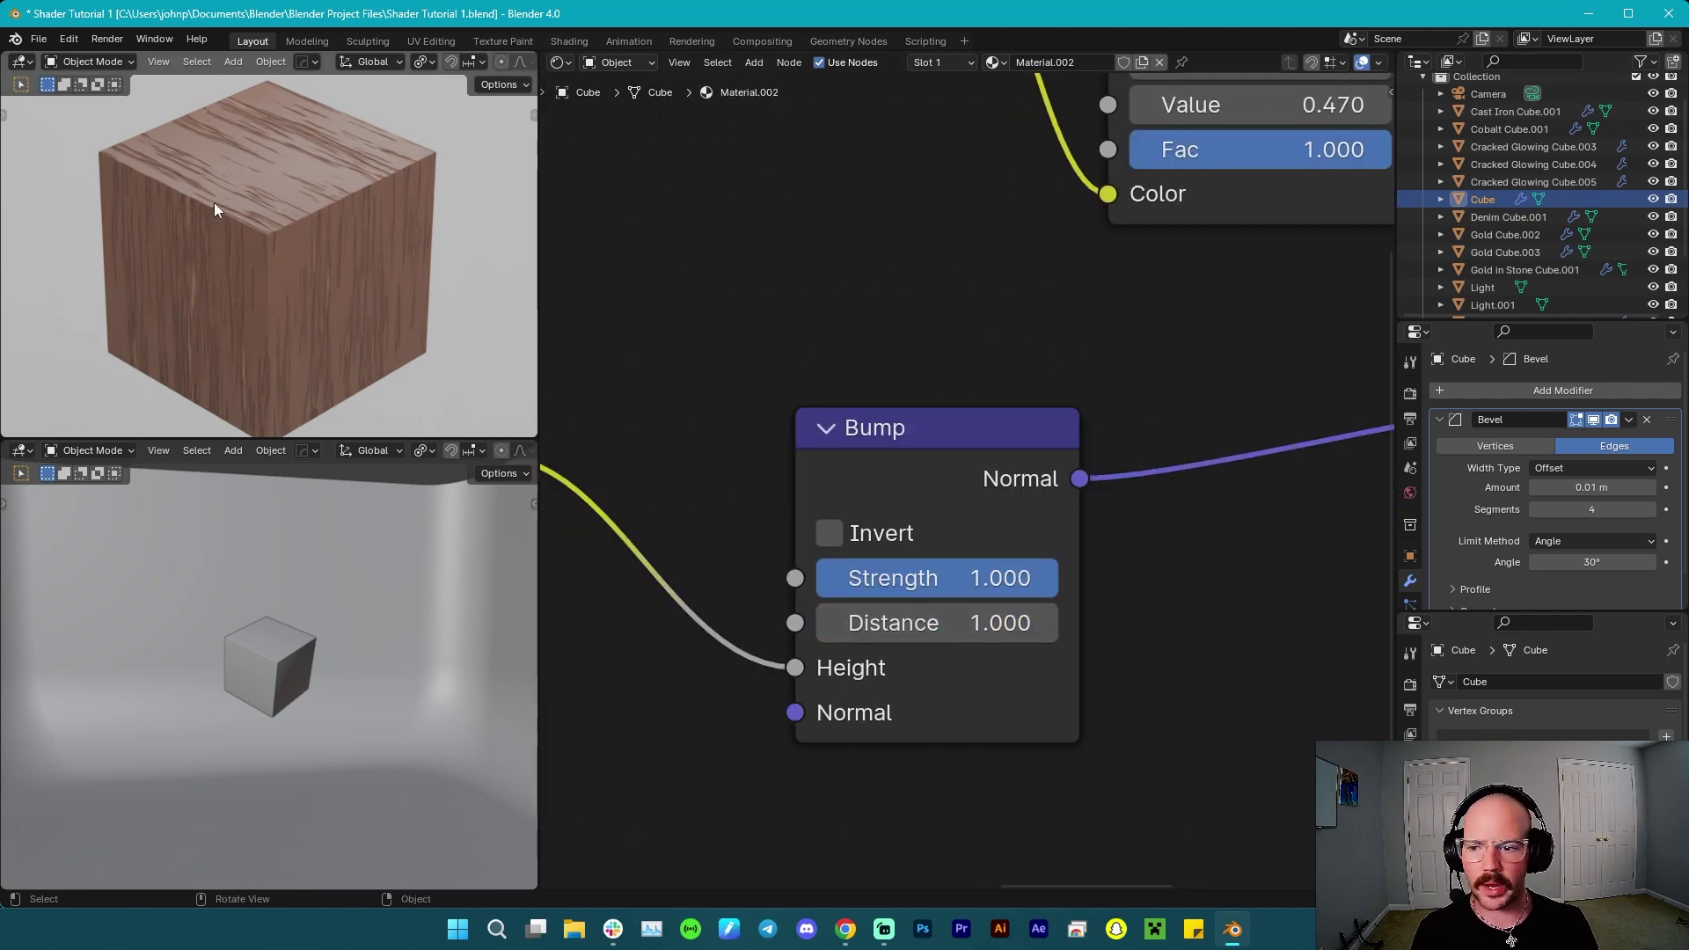
scroll(247, 197, up, 5)
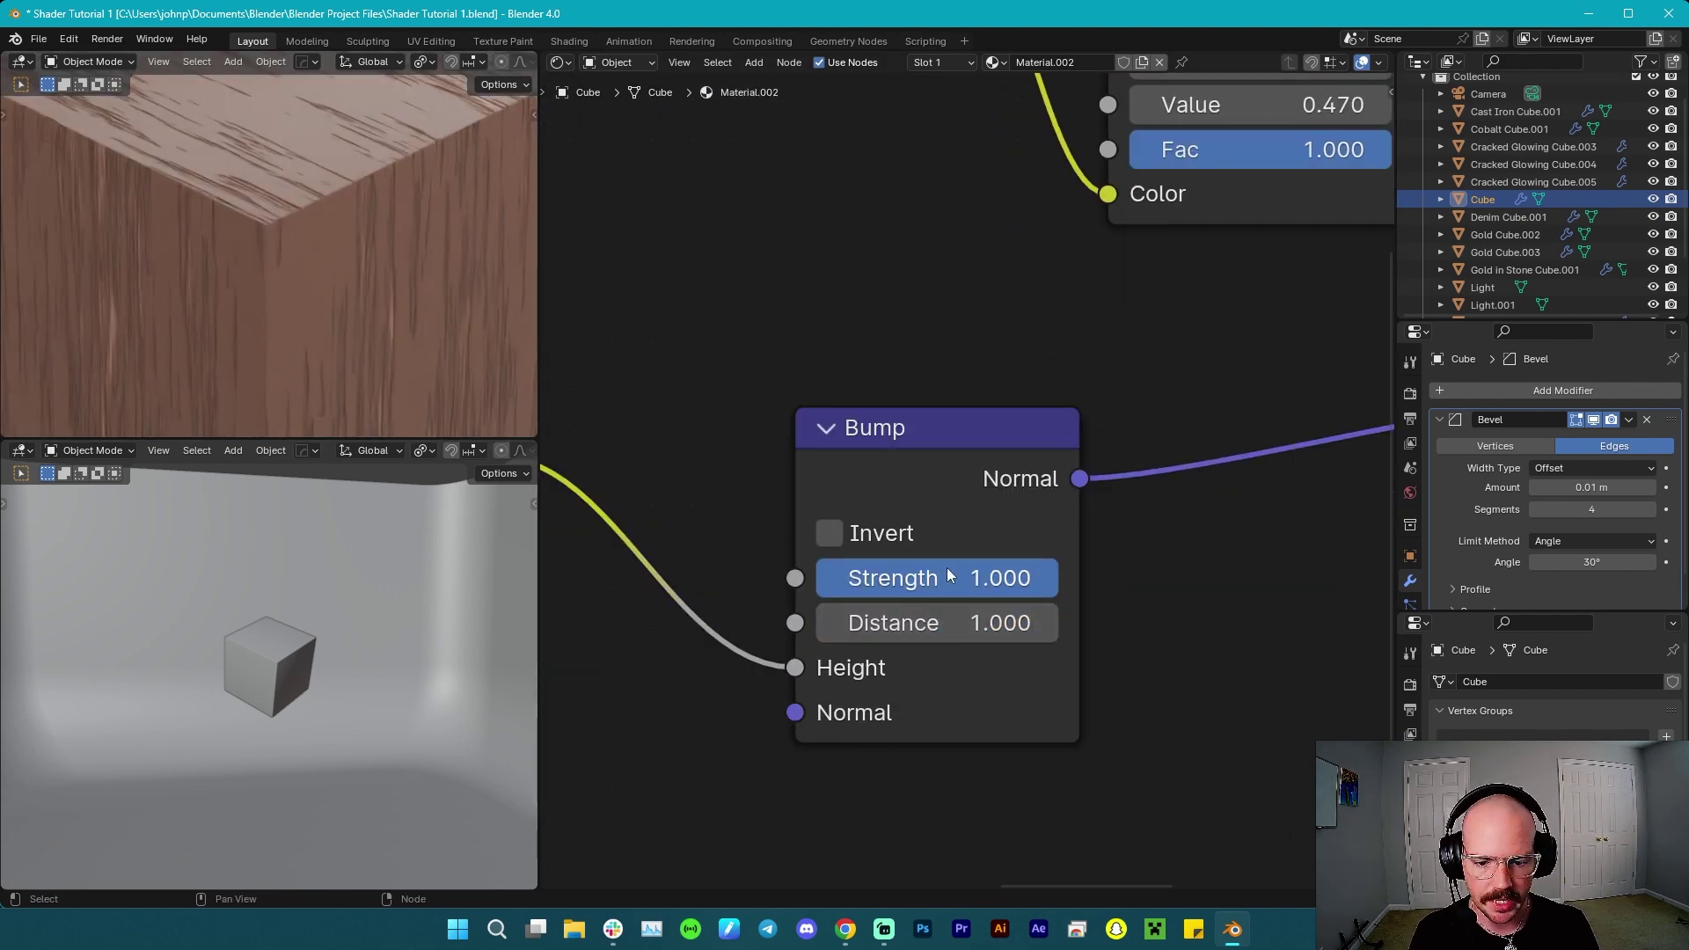
click(970, 578)
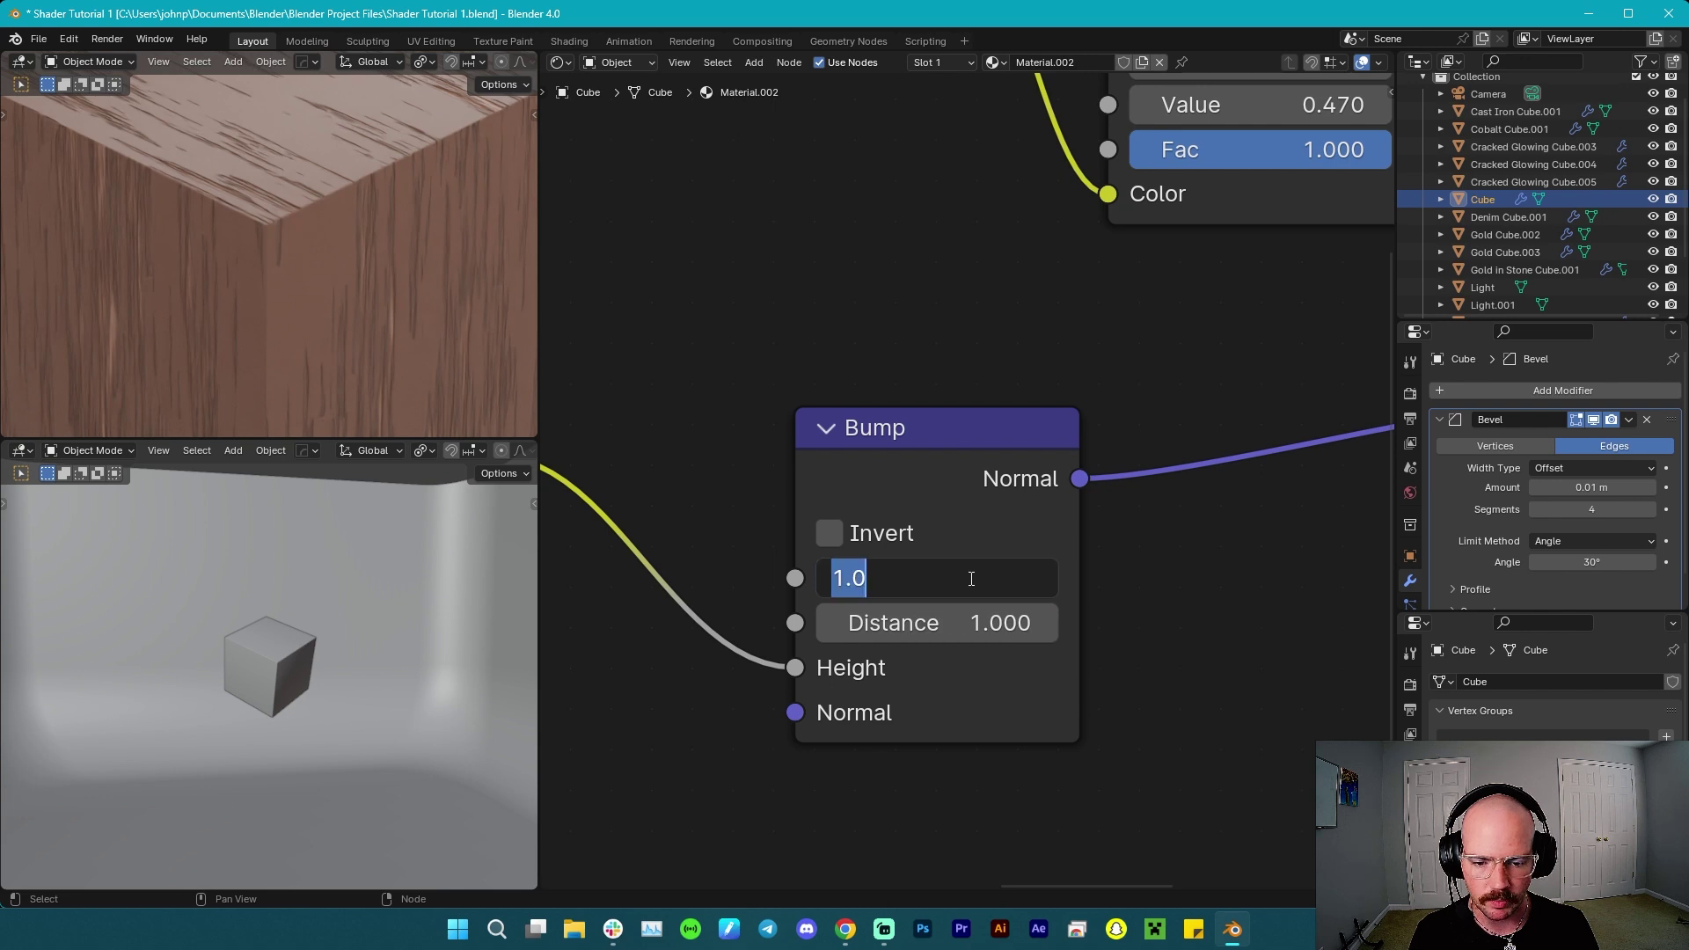
text(.)
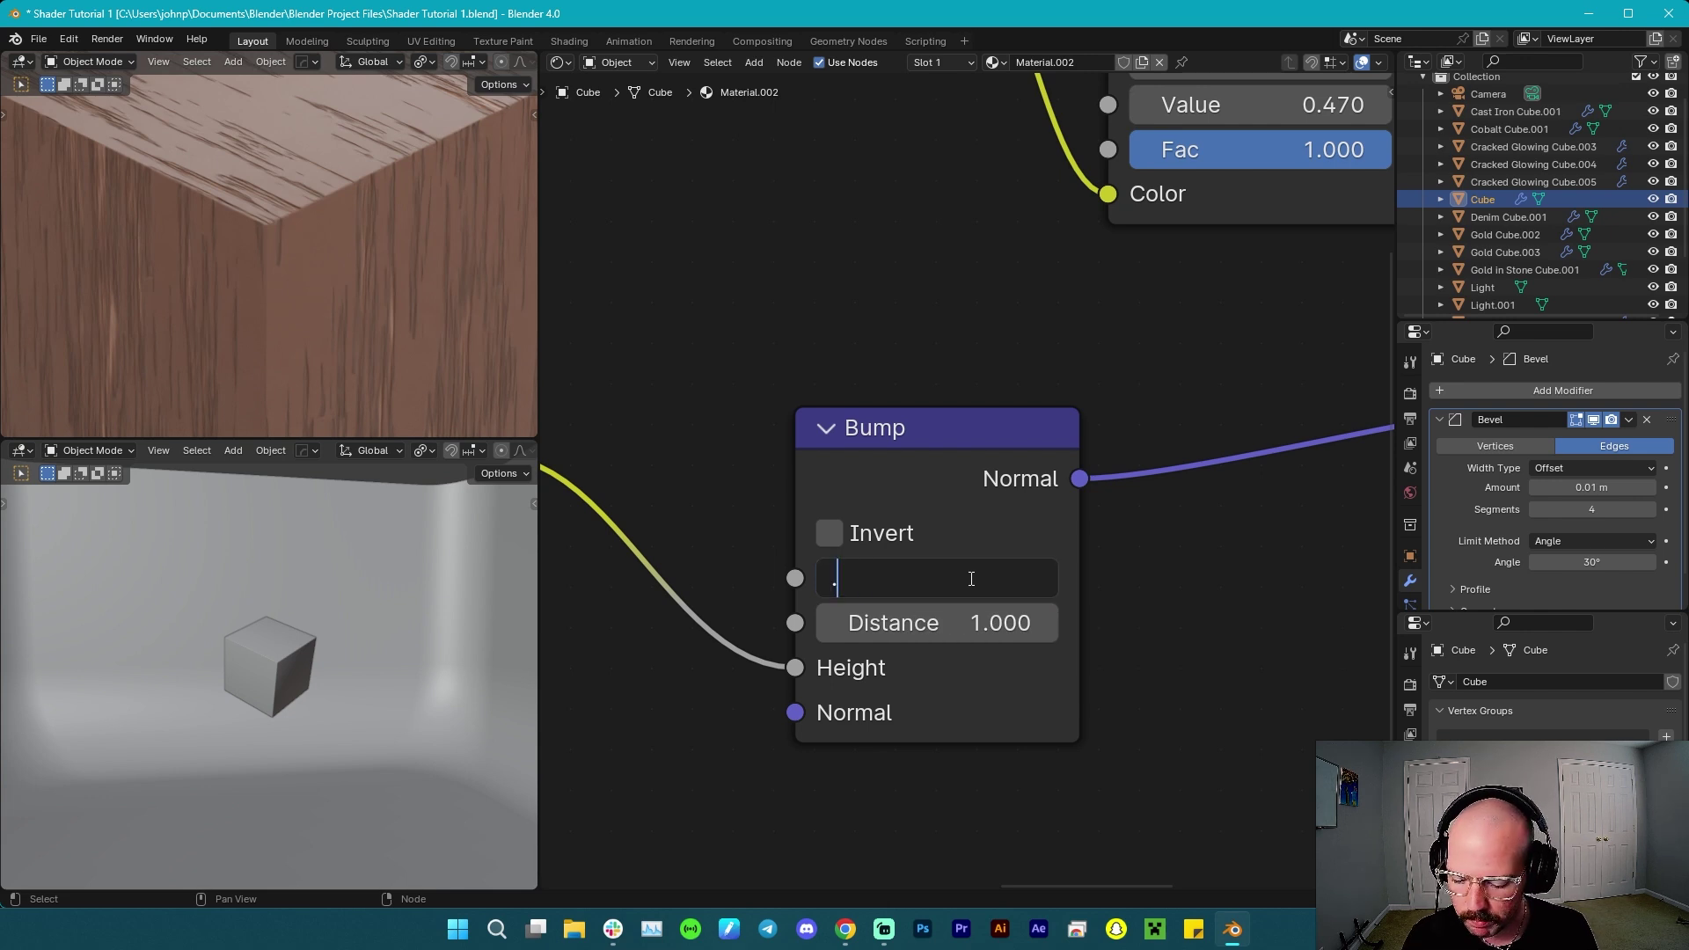
text(6)
key(Return)
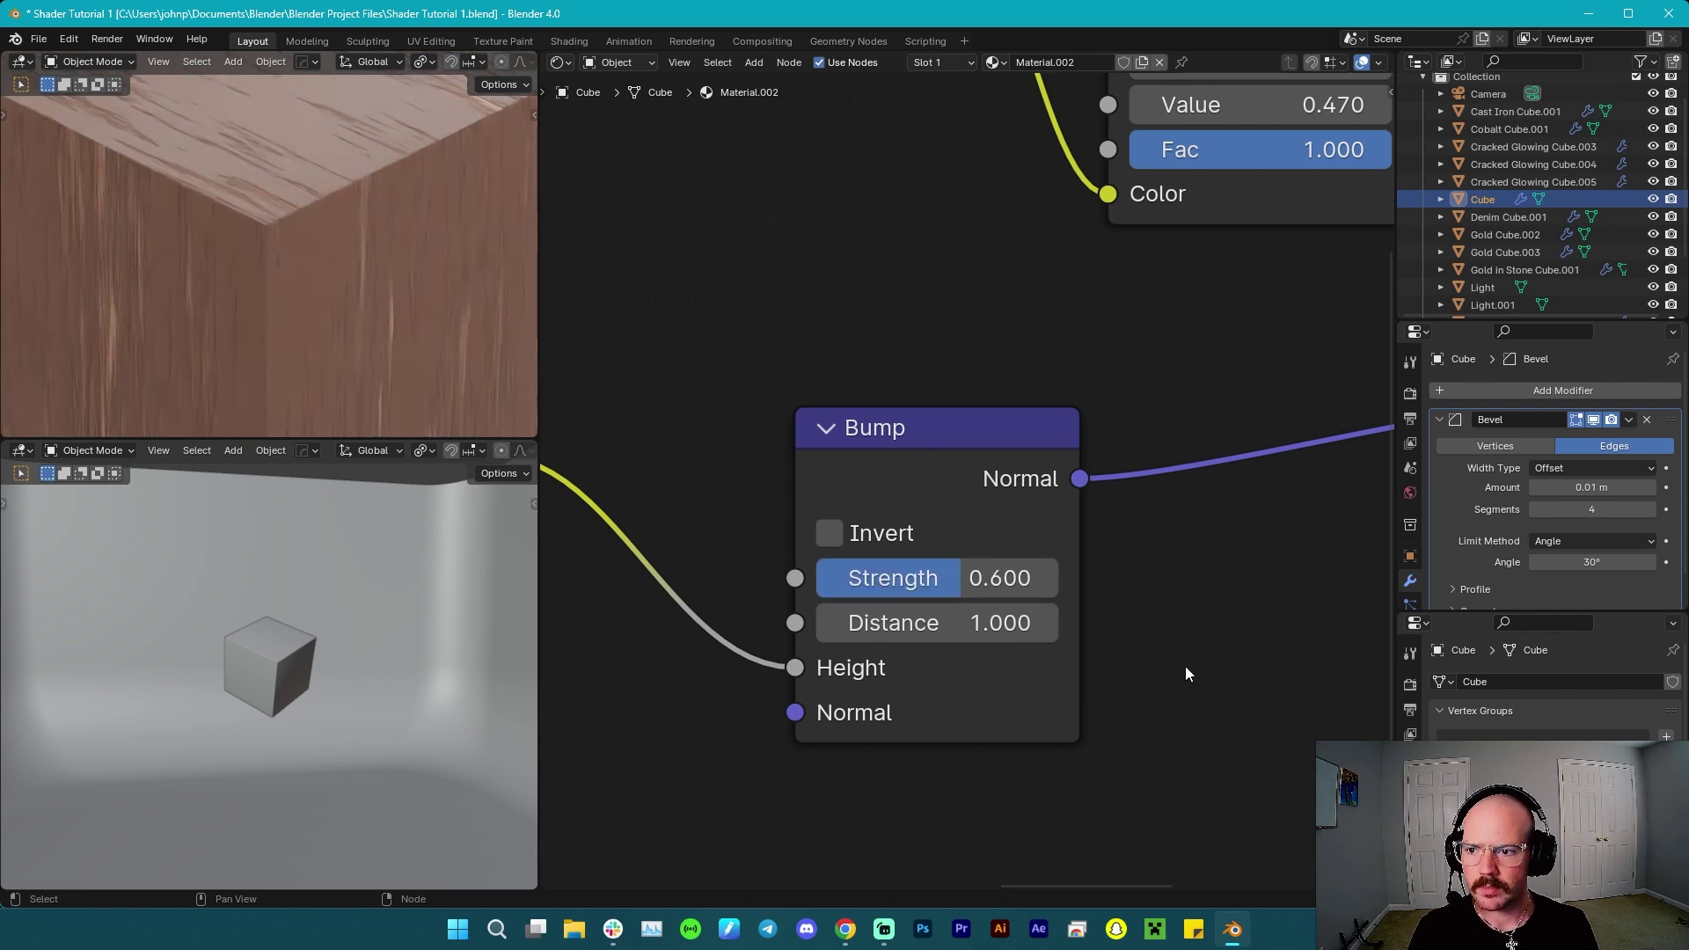
click(923, 630)
text(.)
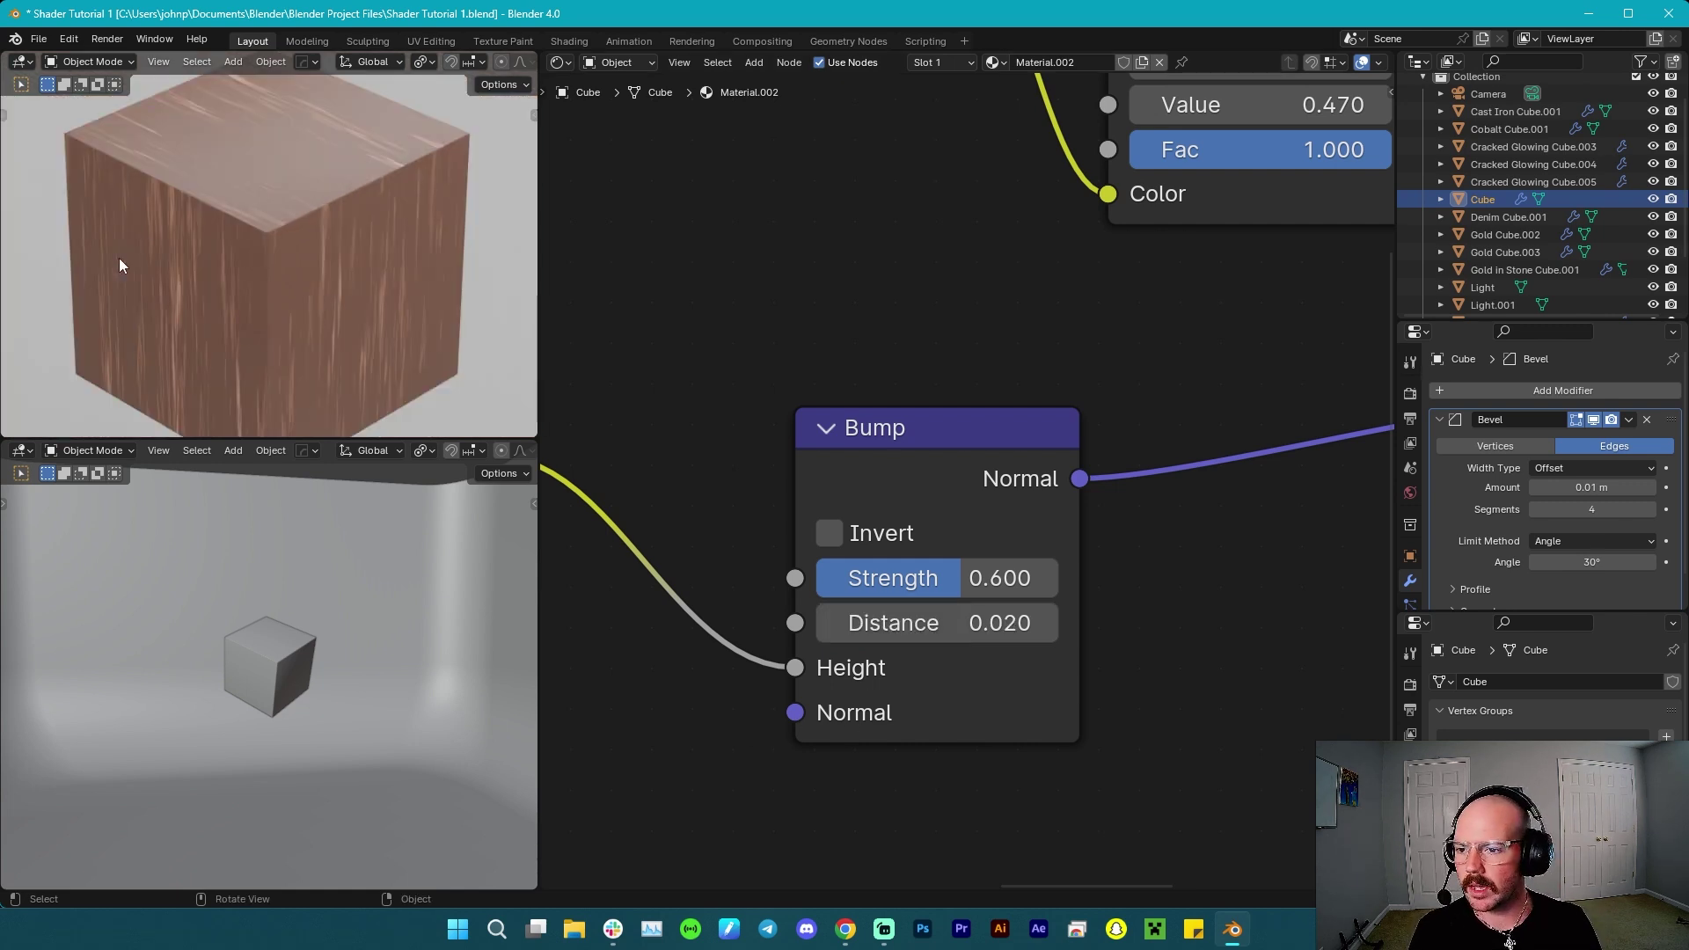
Swap the last two brown stops of the upper Color Ramp, placing the warmer brown one at position 0.991.
scroll(950, 251, down, 7)
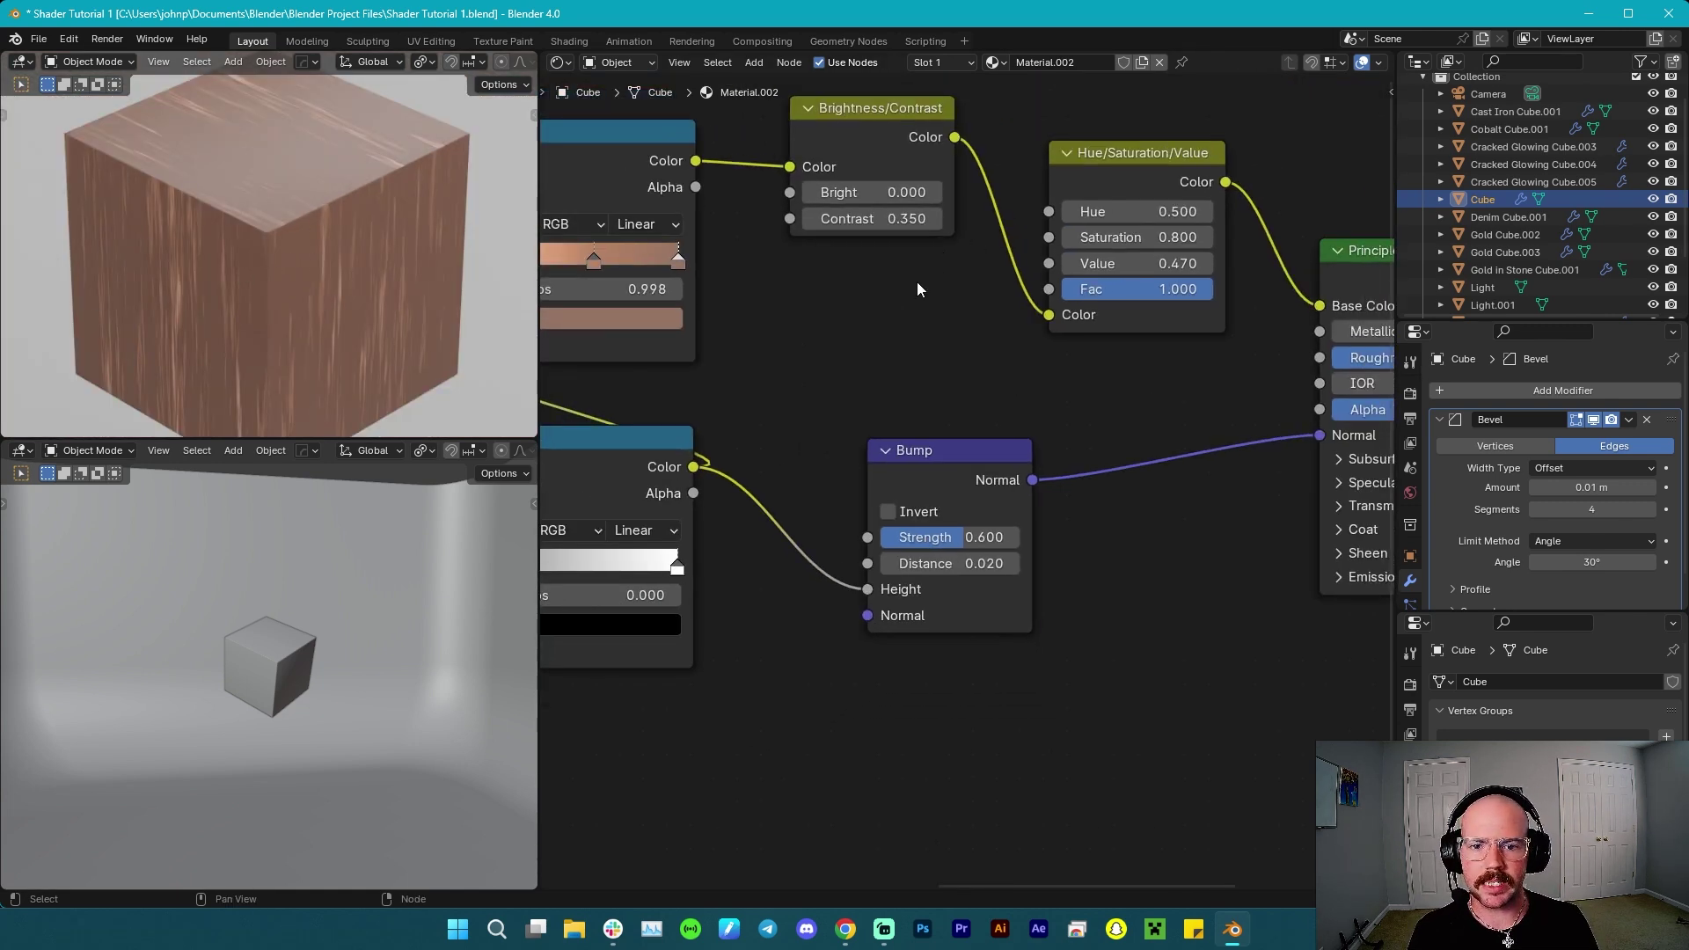
middle_drag(857, 293, 1164, 341)
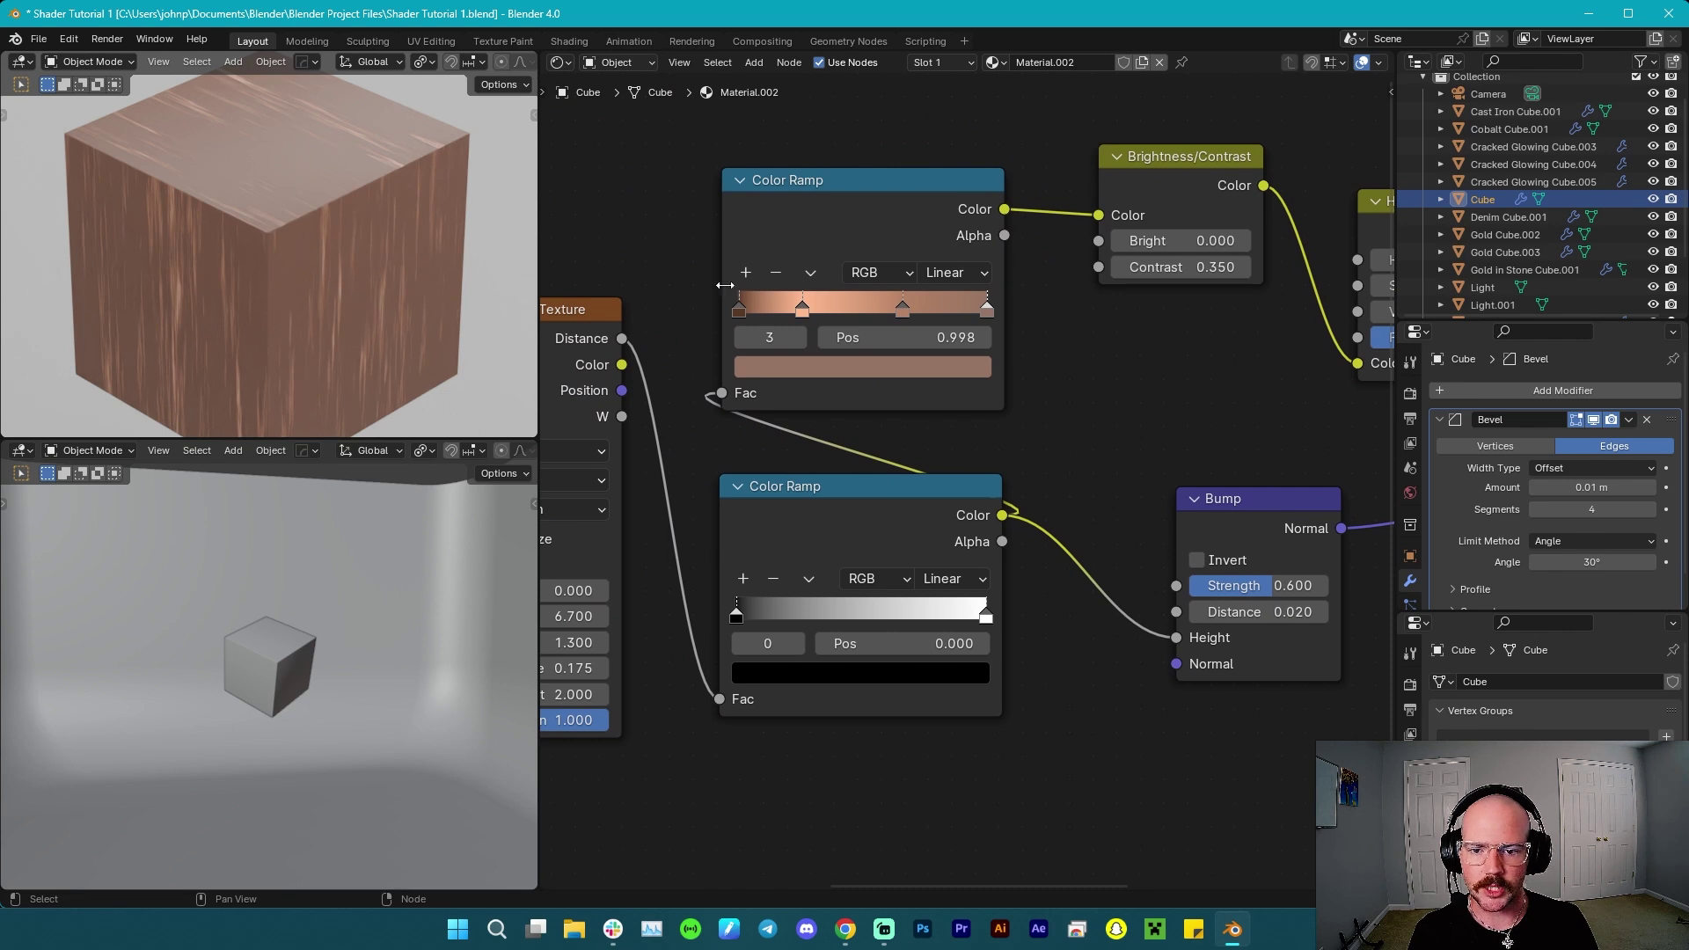
mouse_move(985, 309)
mouse_down()
mouse_move(888, 309)
mouse_move(989, 310)
mouse_up()
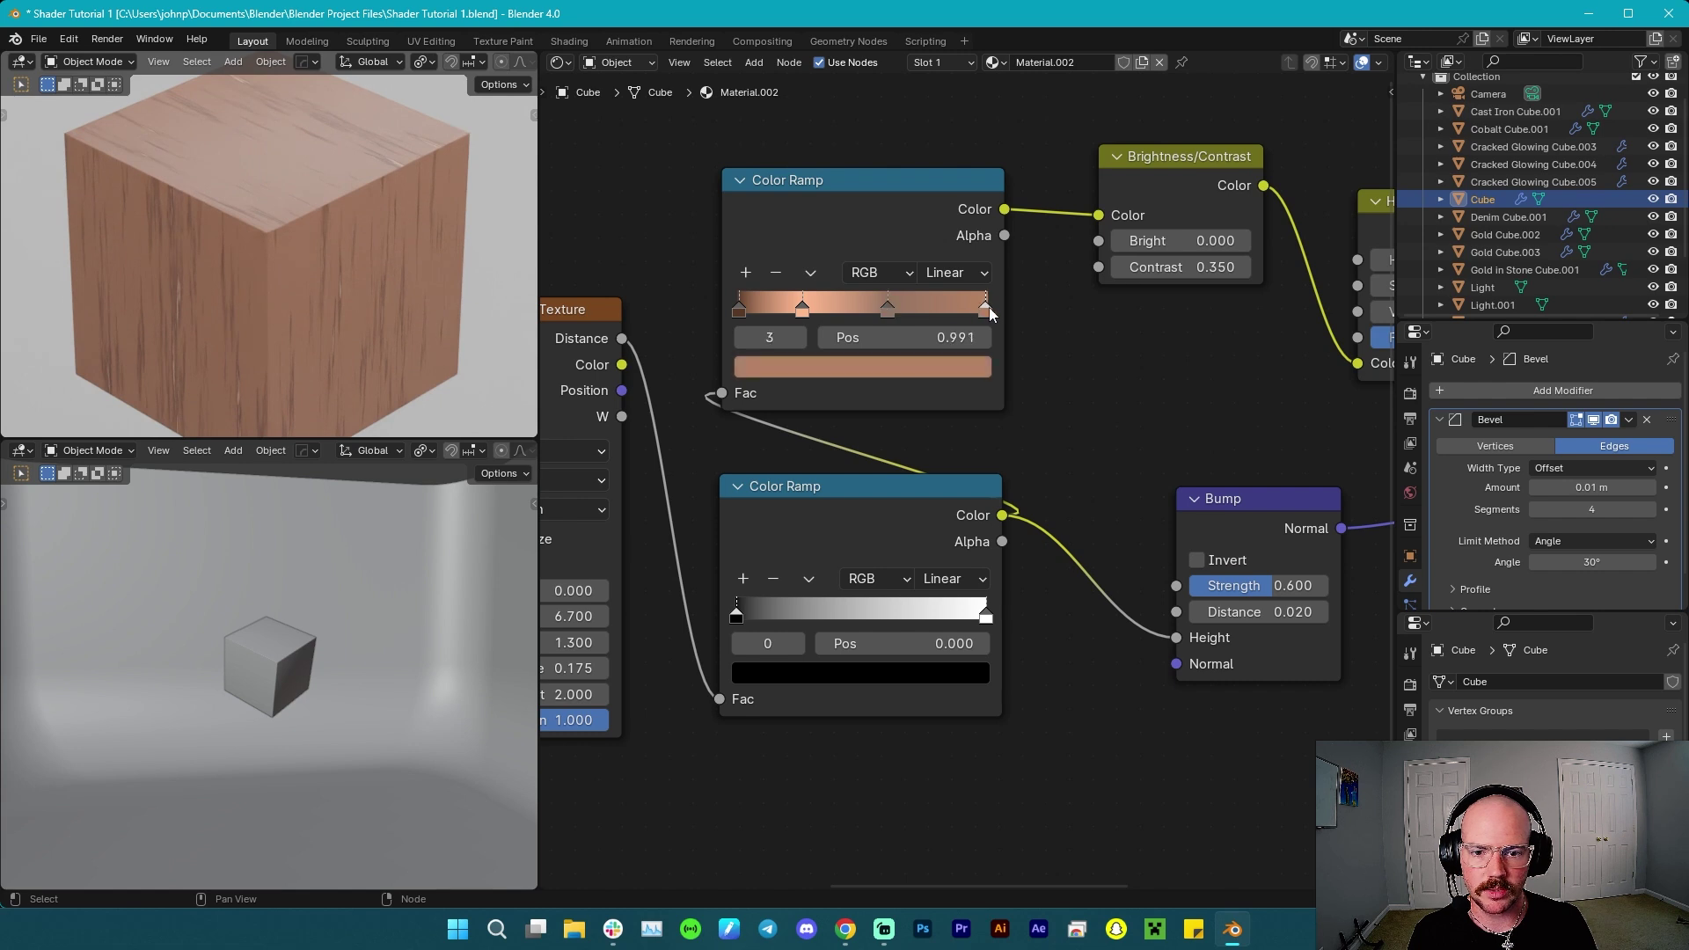
Lighten the last stop of the upper Color Ramp to a Value of about 0.64 and lower its Saturation slightly.
click(964, 372)
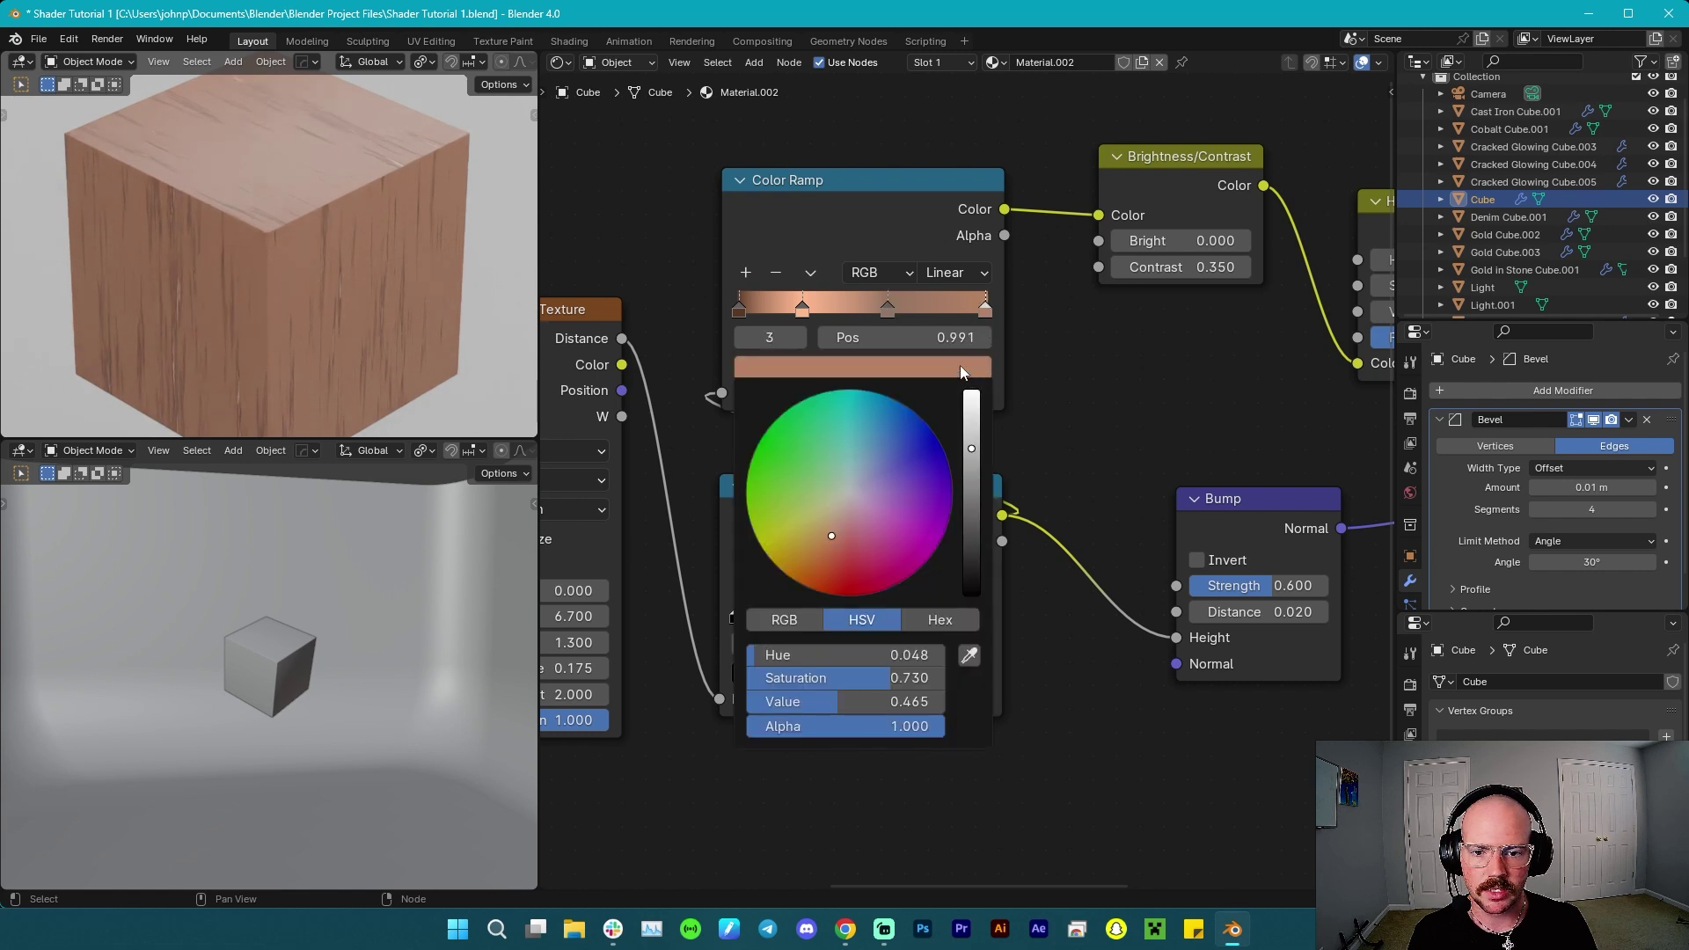
click(901, 373)
drag(972, 452, 971, 426)
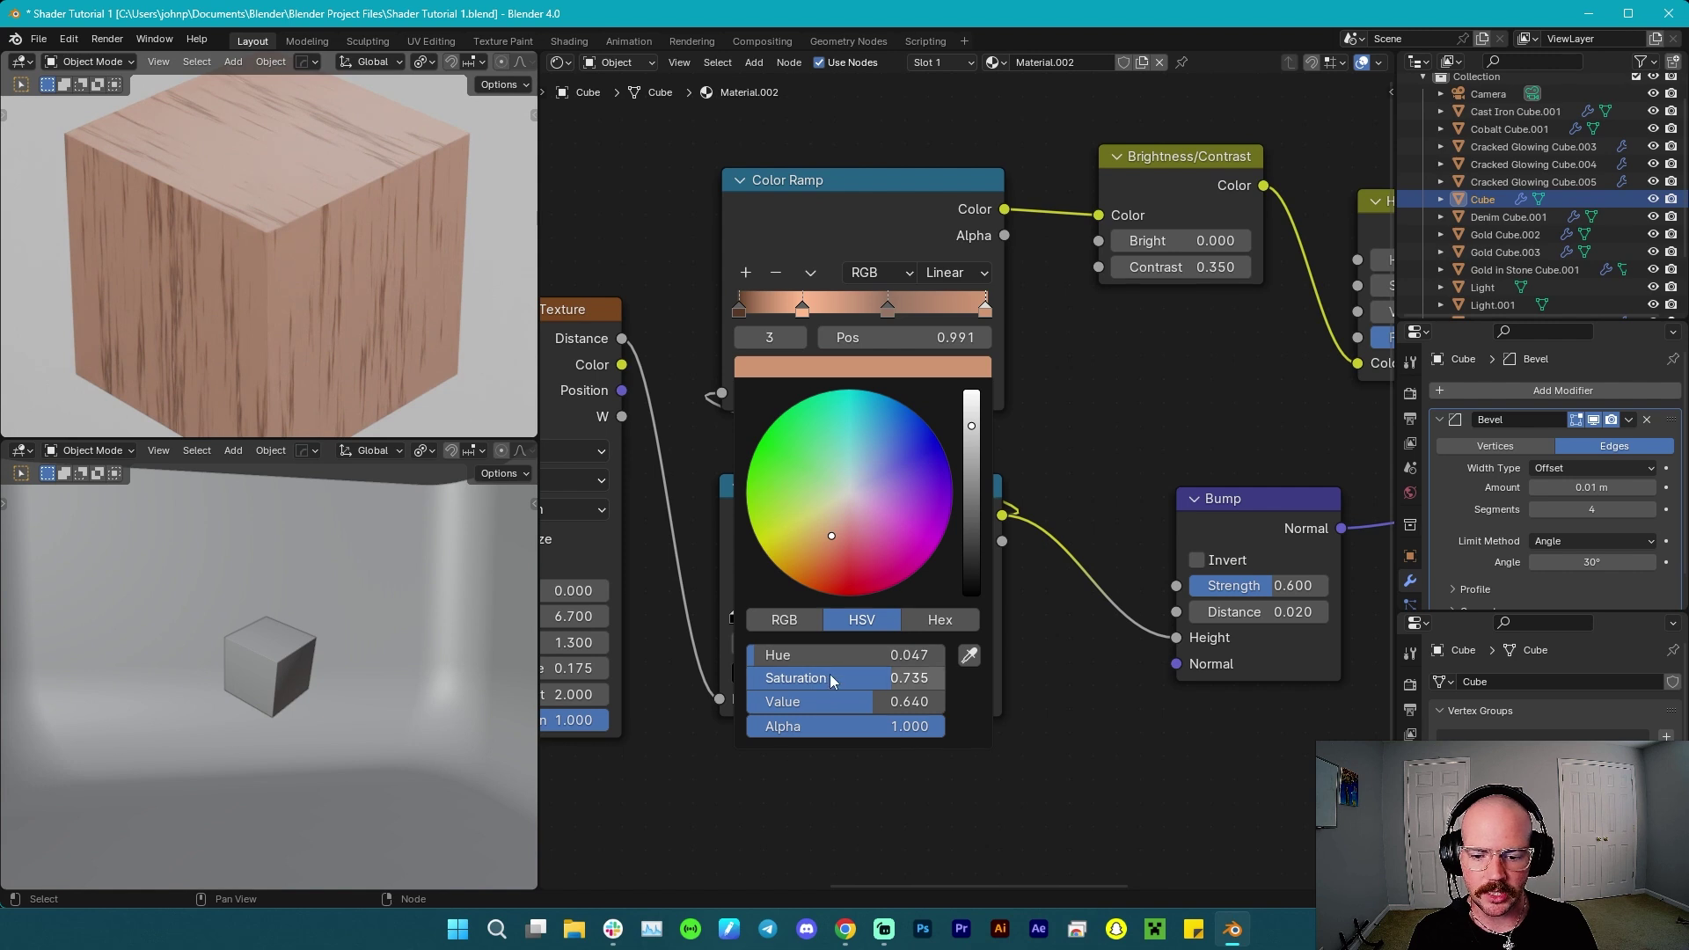
drag(831, 677, 809, 677)
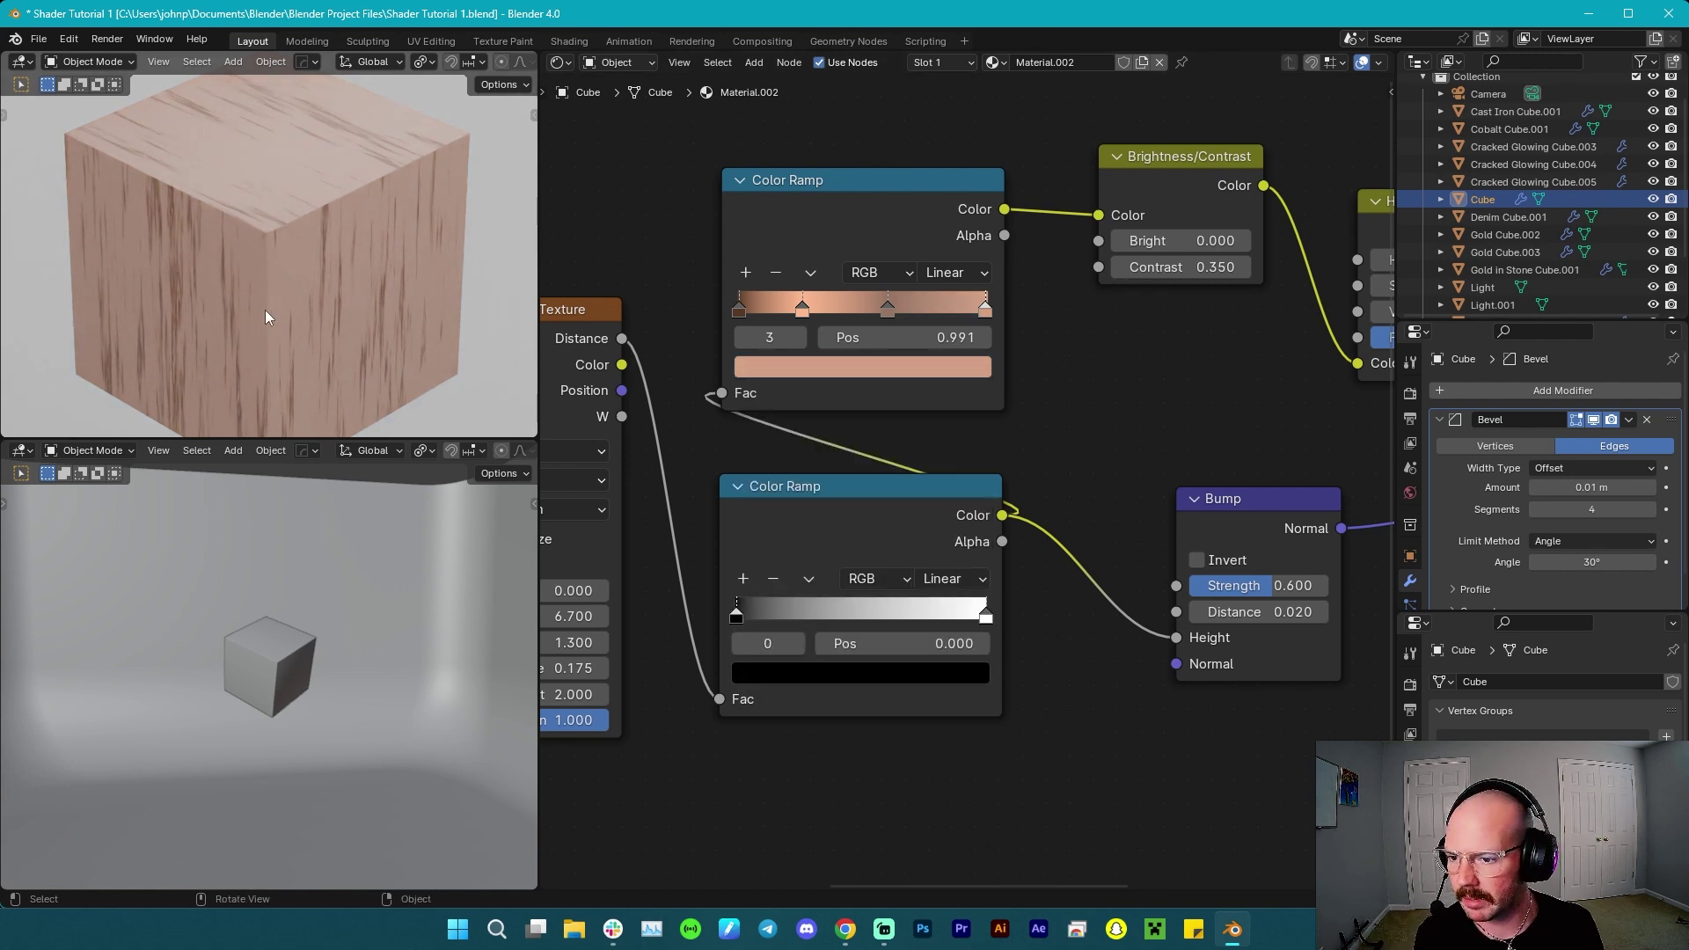
Set the Voronoi Texture's Scale to 9.8.
scroll(263, 310, up, 3)
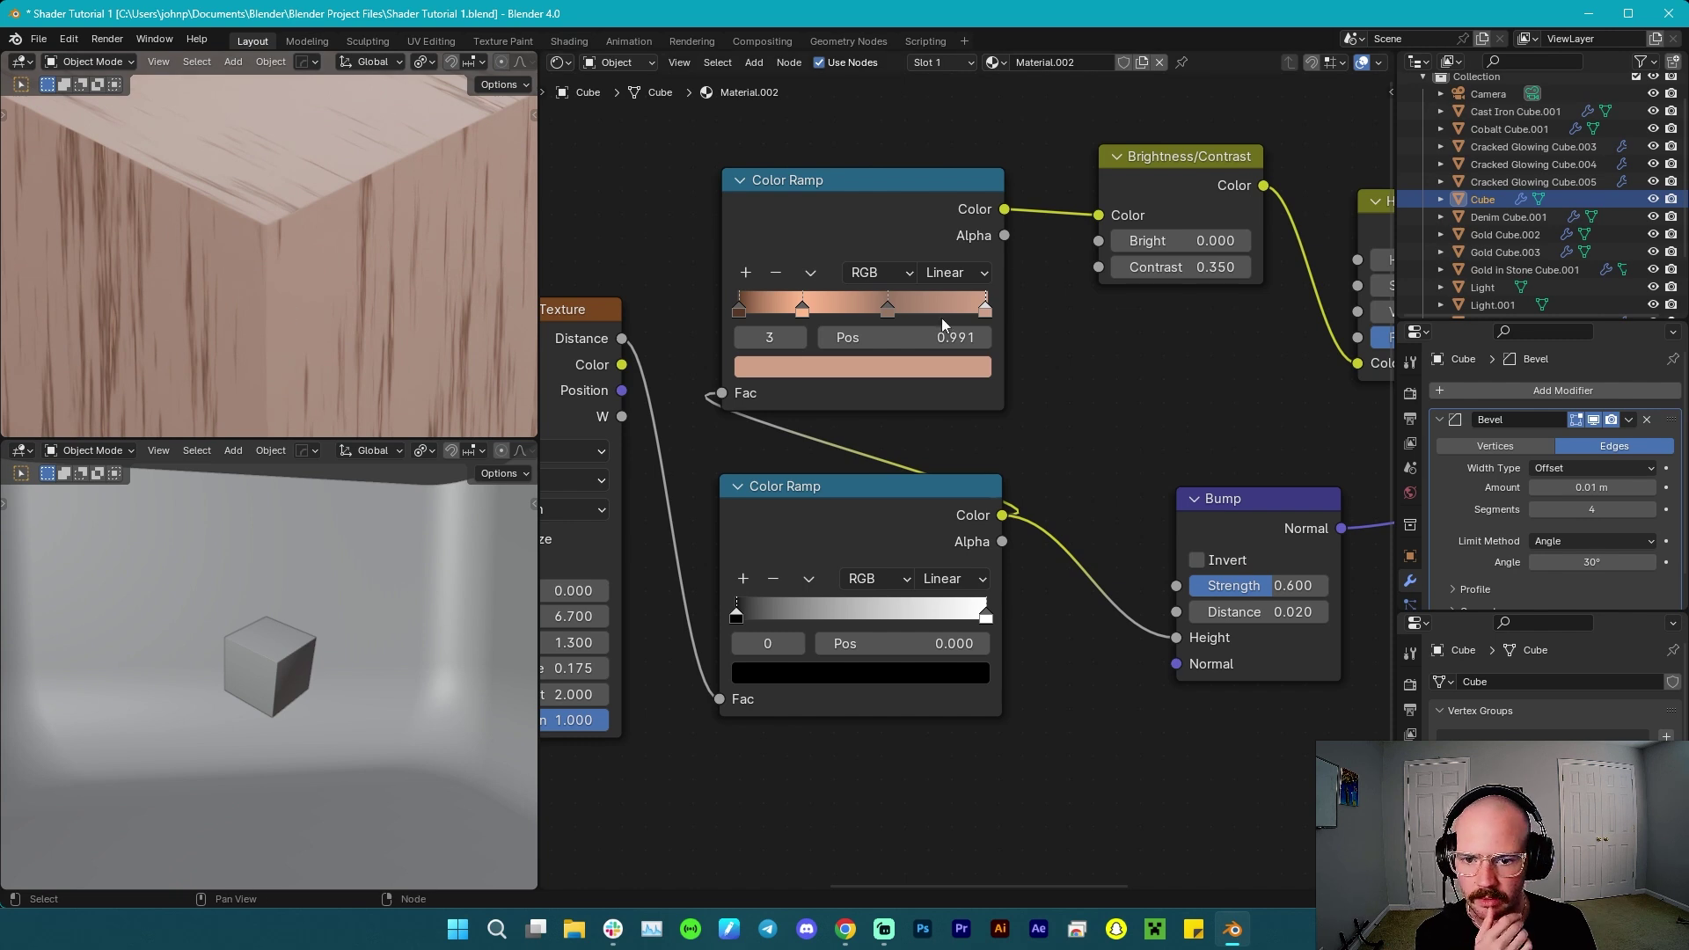
middle_drag(341, 315, 362, 276)
scroll(1010, 503, down, 1)
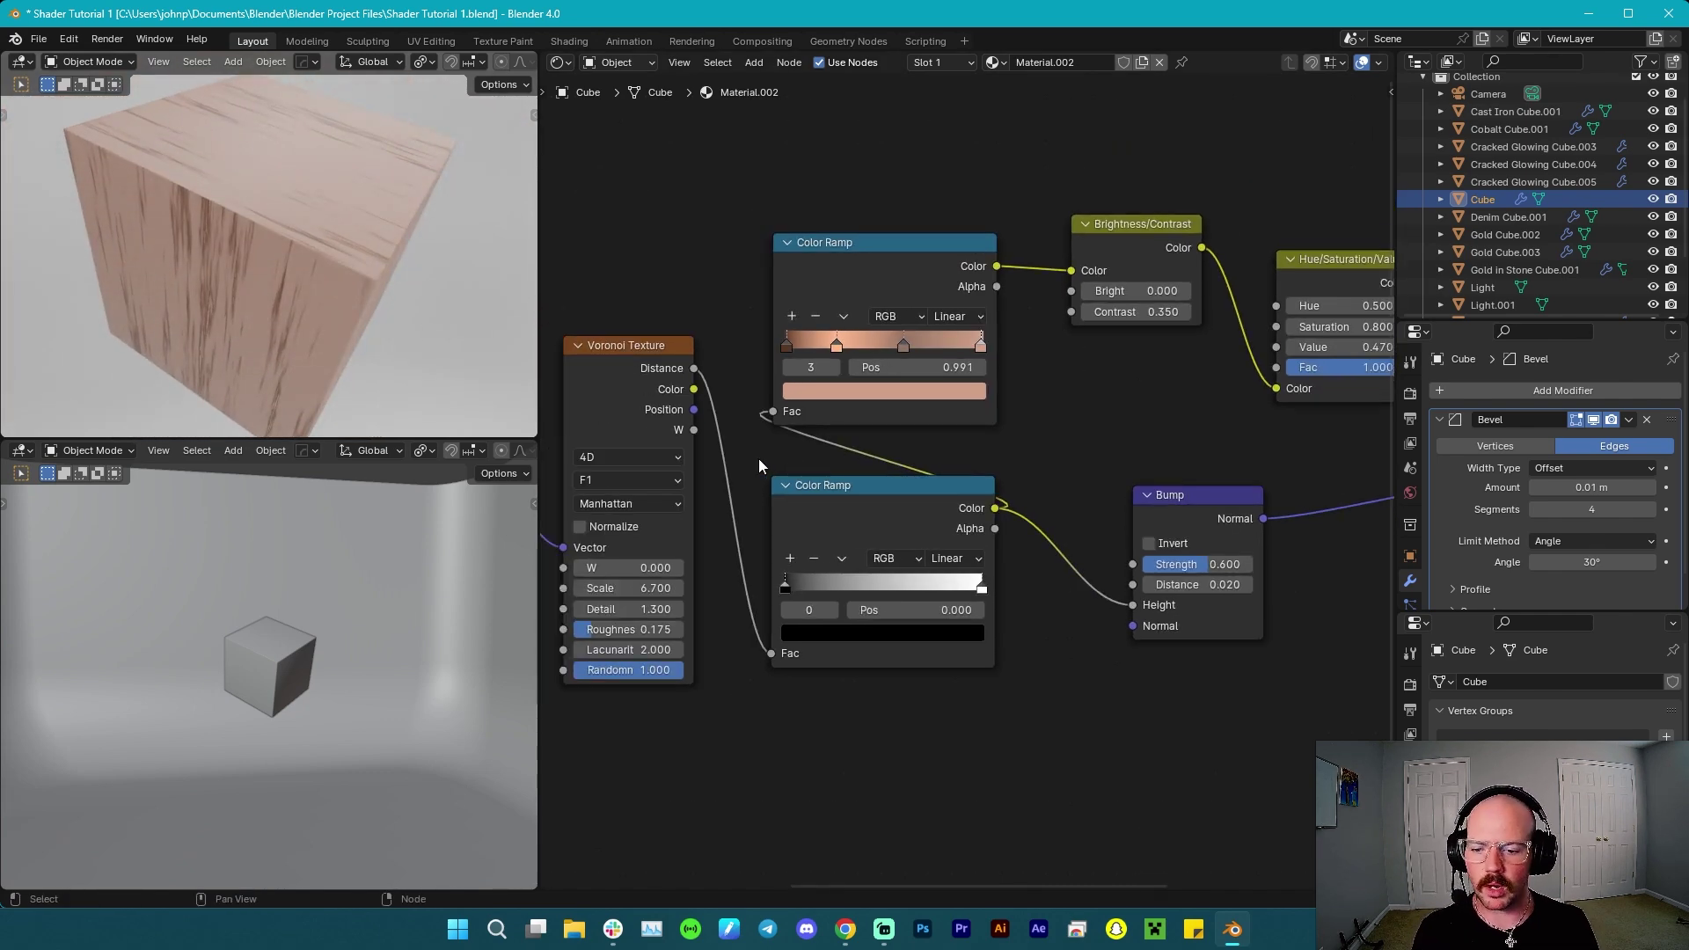
middle_drag(758, 457, 1069, 414)
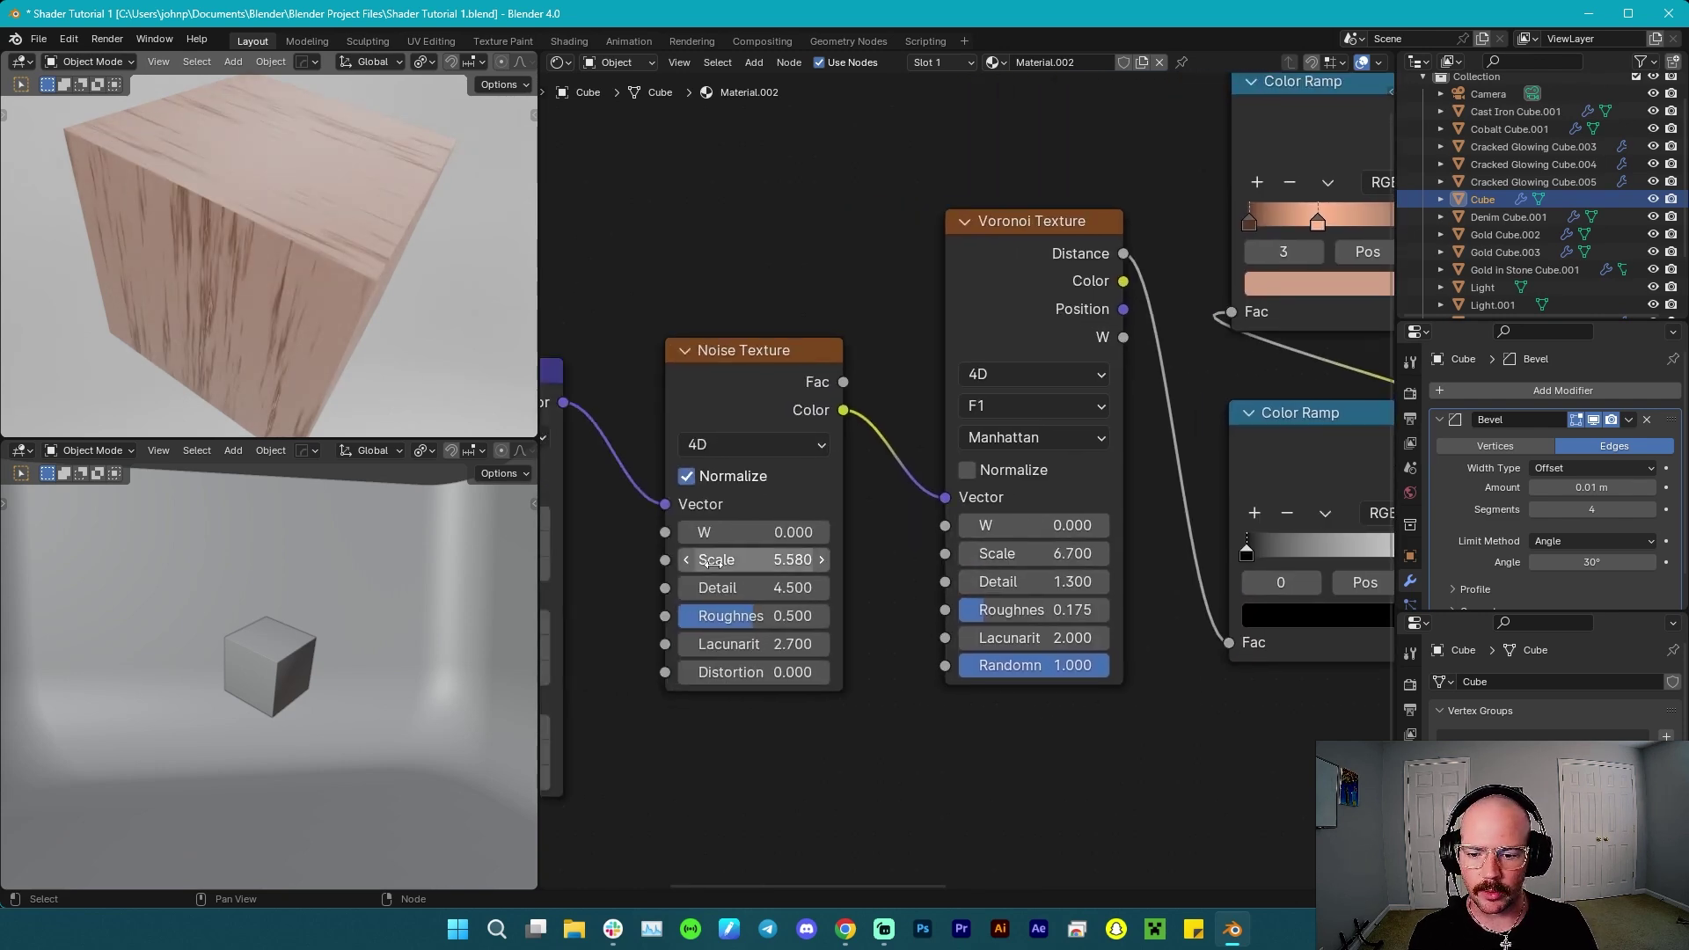
mouse_move(713, 562)
mouse_down()
mouse_move(950, 561)
mouse_move(745, 562)
mouse_up()
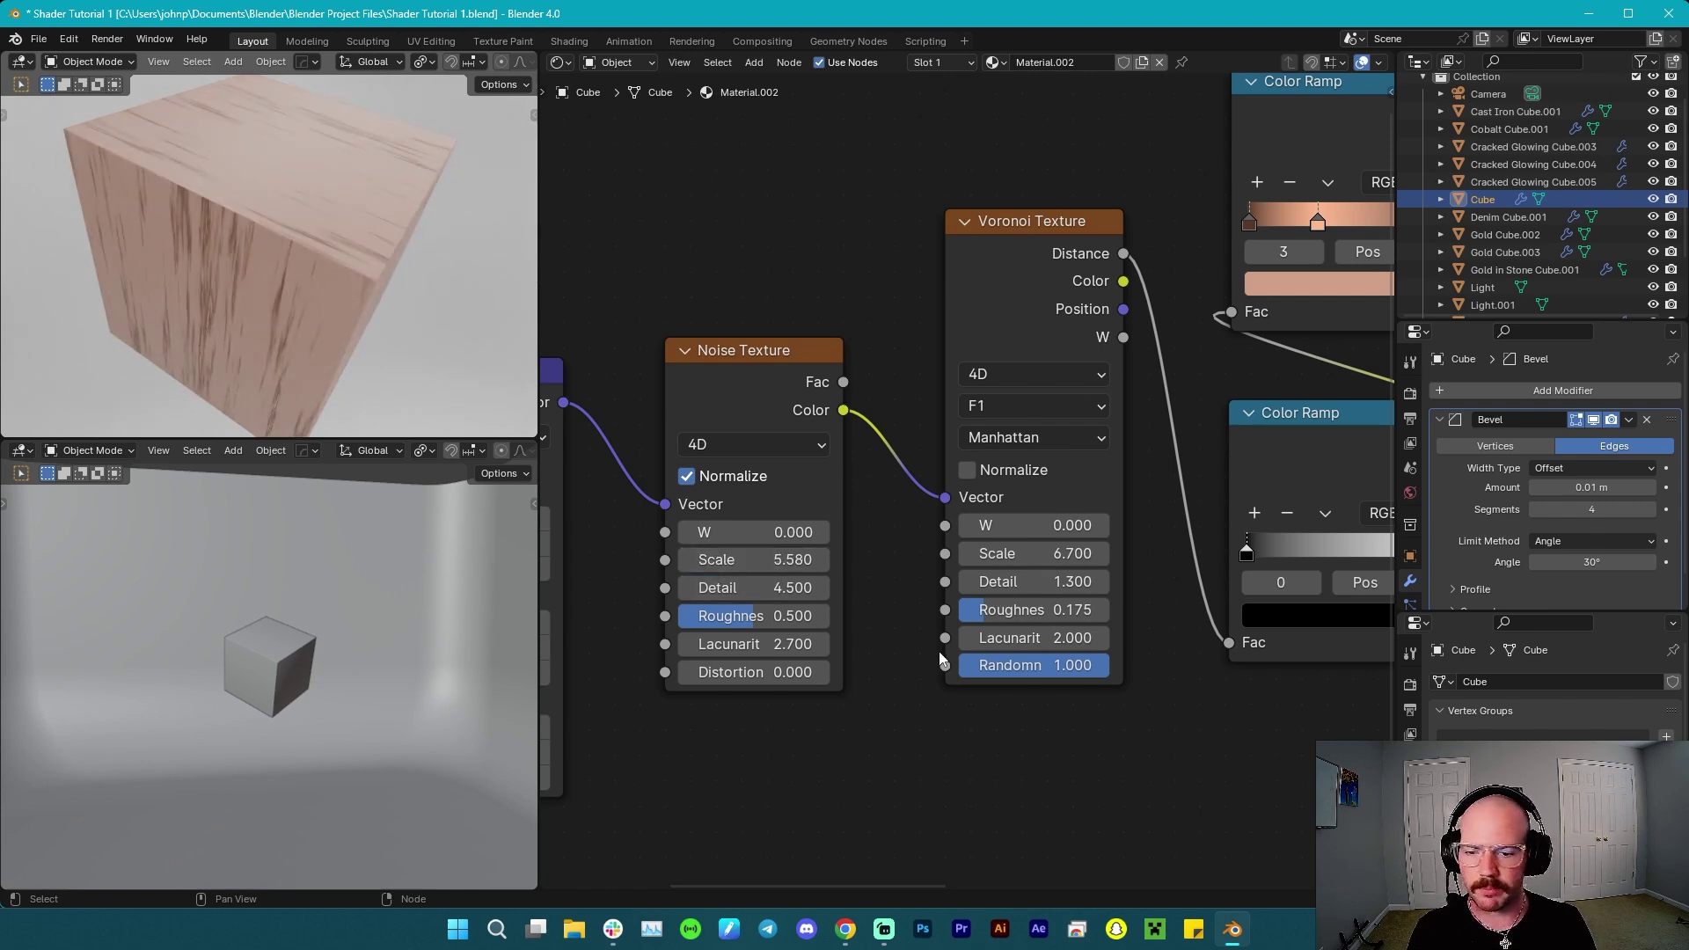
middle_drag(884, 650, 688, 658)
drag(810, 561, 865, 562)
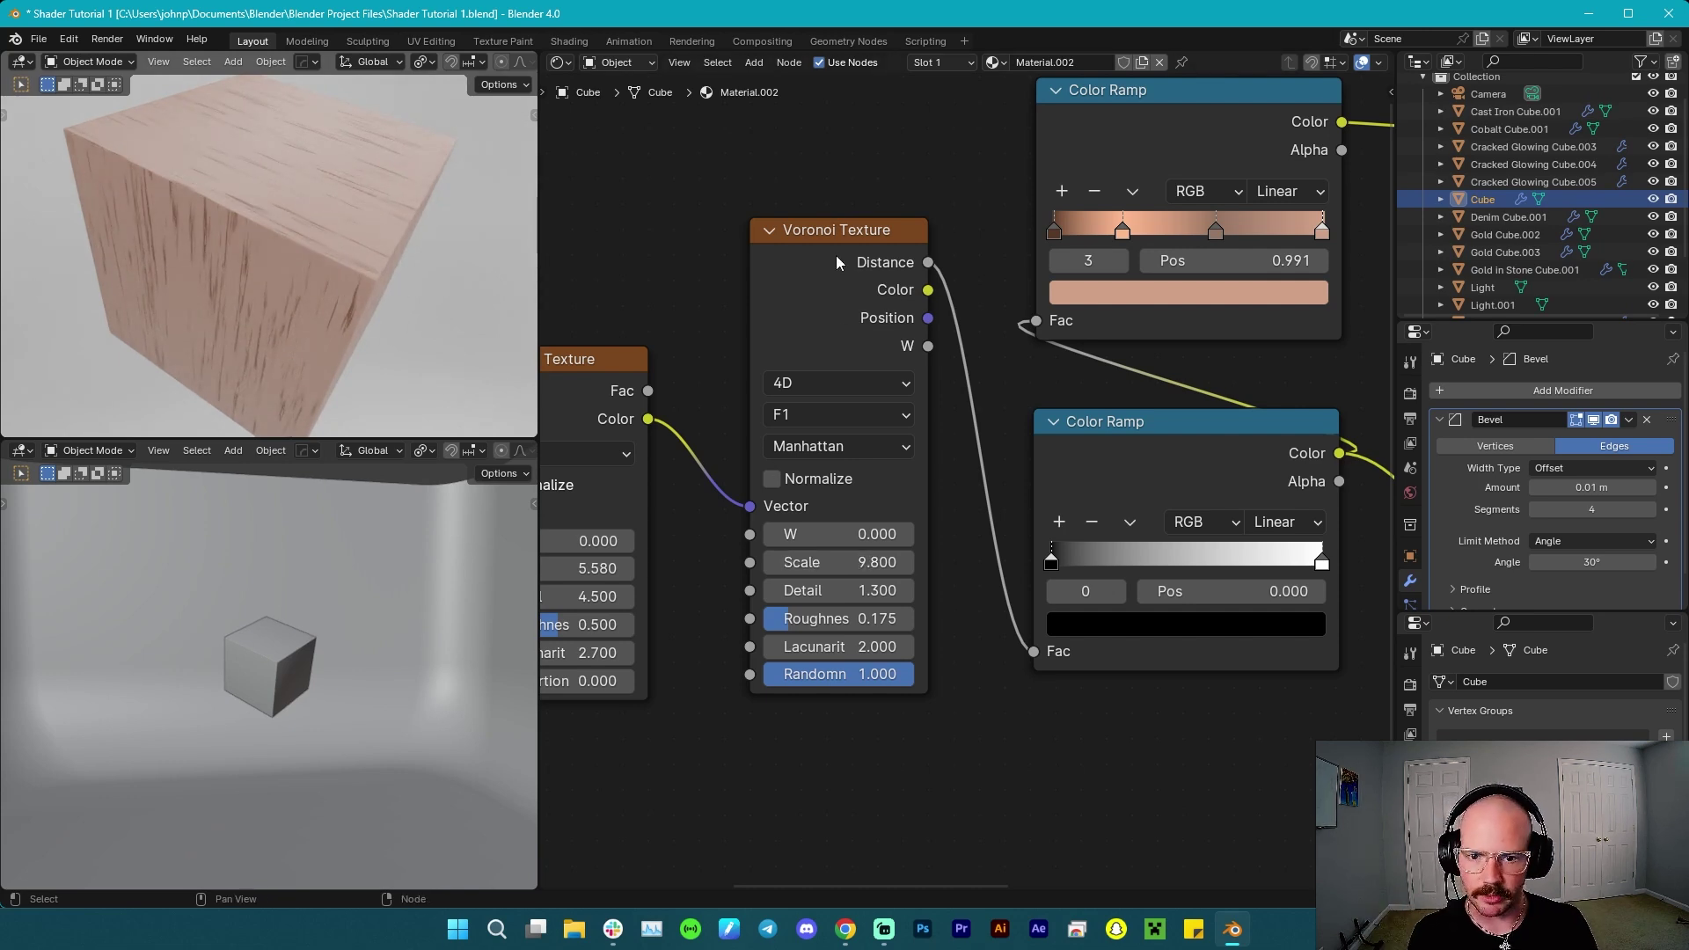
Move the Material Output node up above the rest of the node chain.
middle_drag(475, 150, 304, 220)
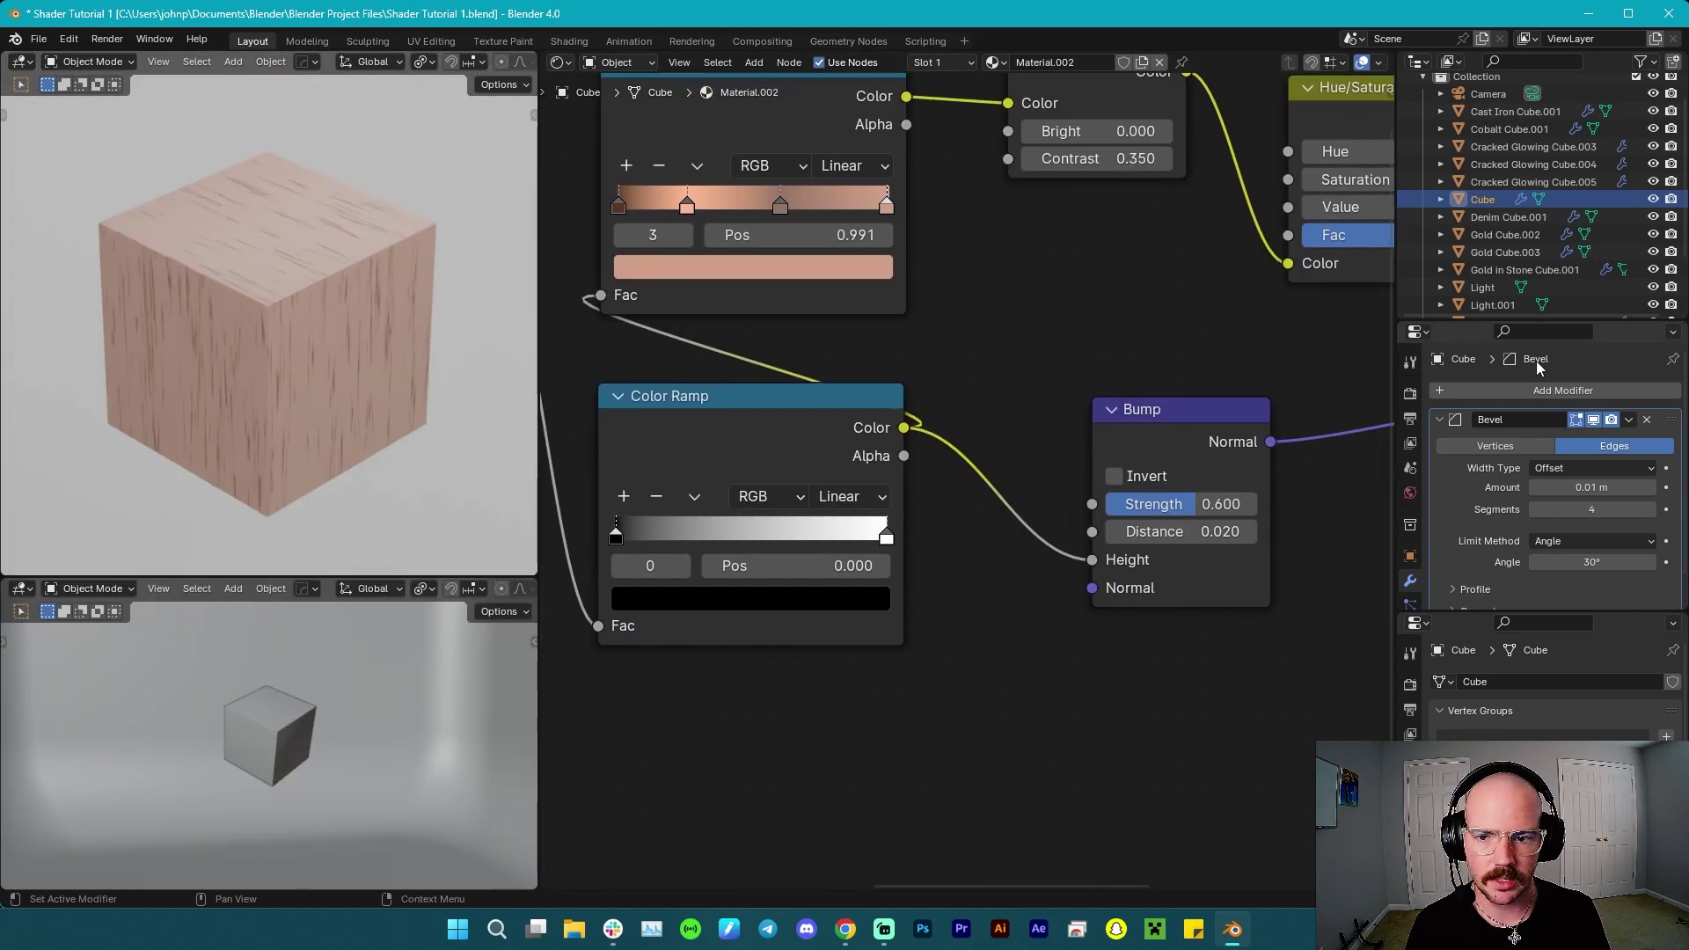
middle_drag(1170, 320, 935, 388)
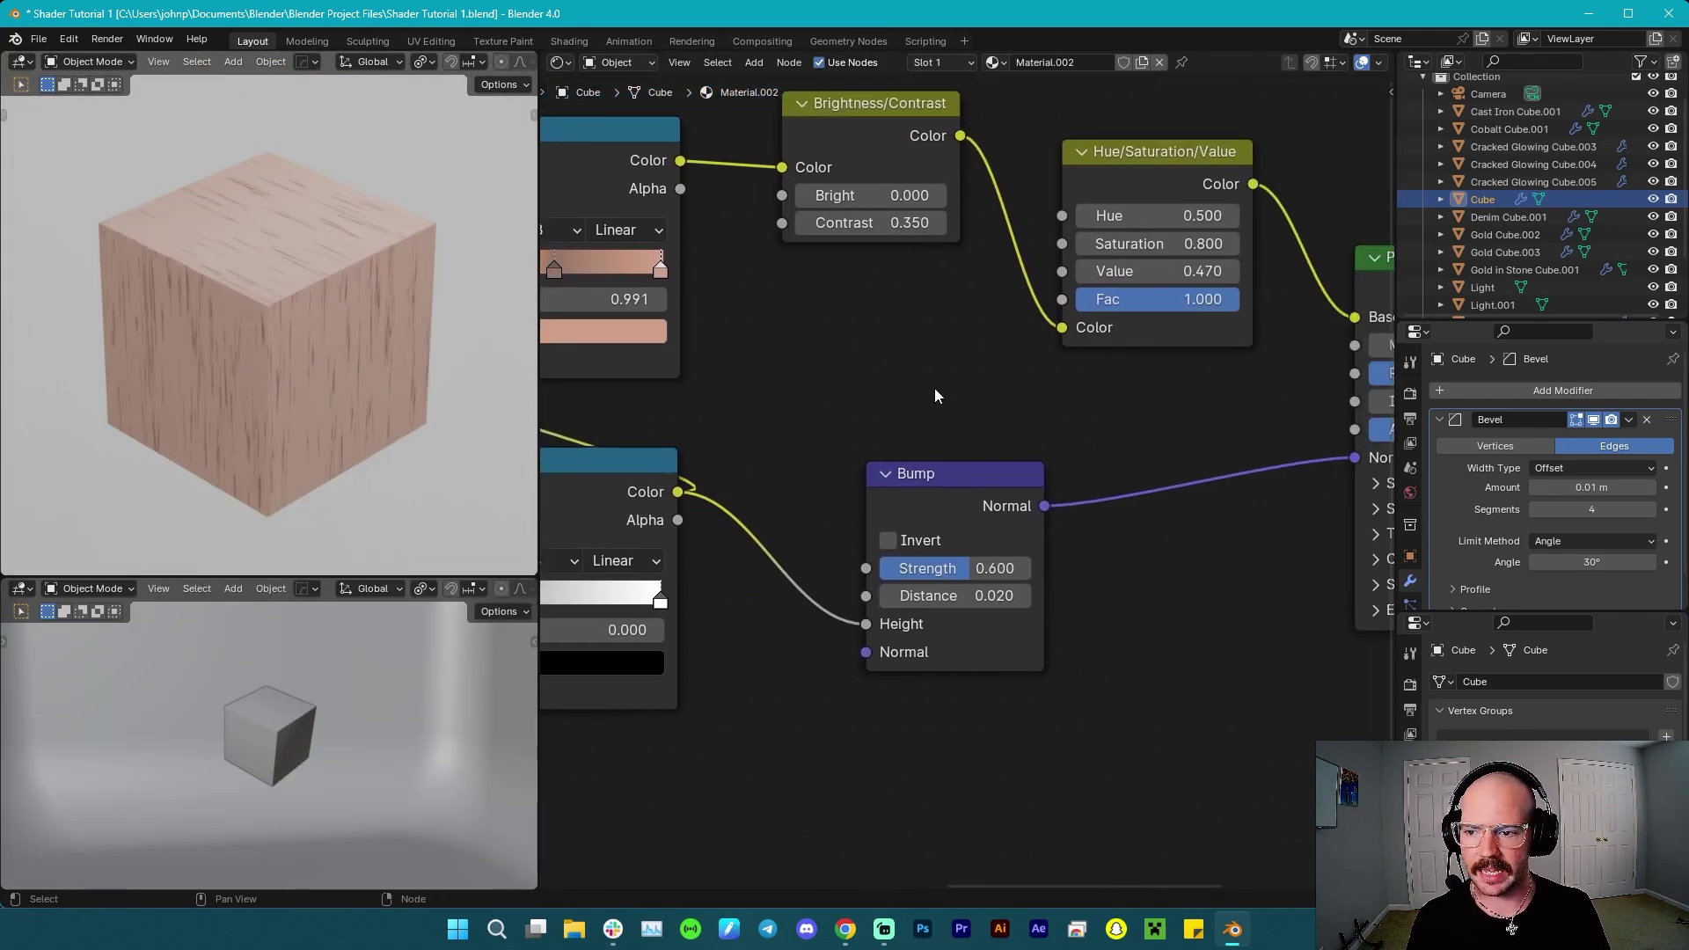
scroll(790, 336, down, 12)
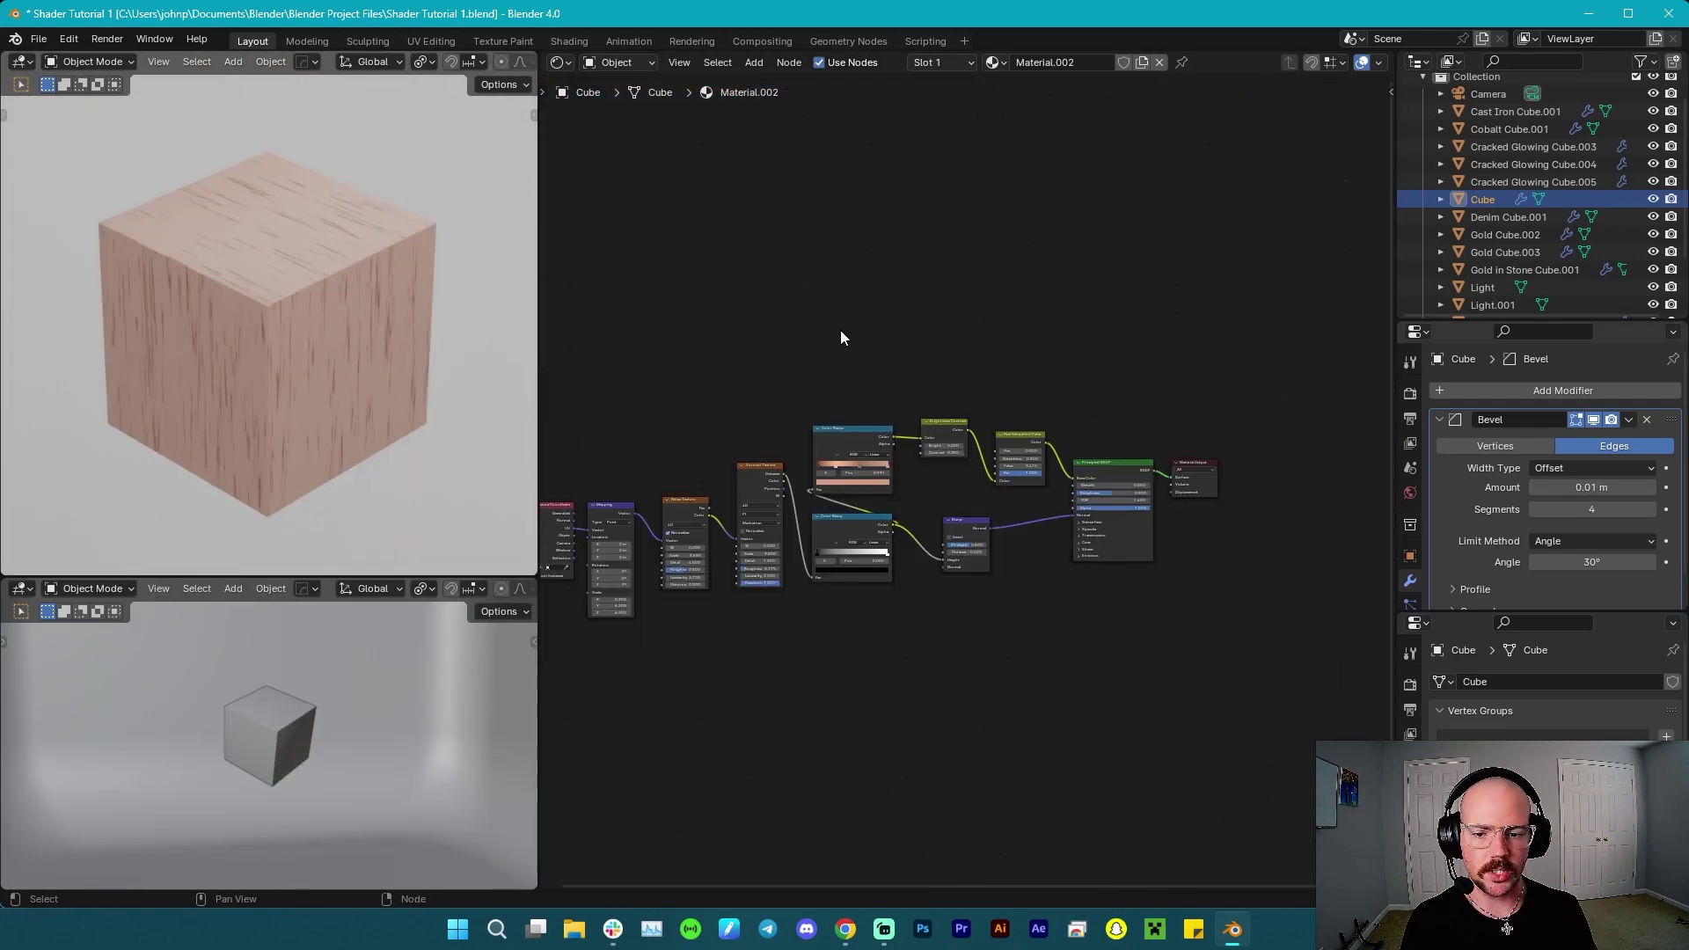
middle_drag(842, 330, 901, 333)
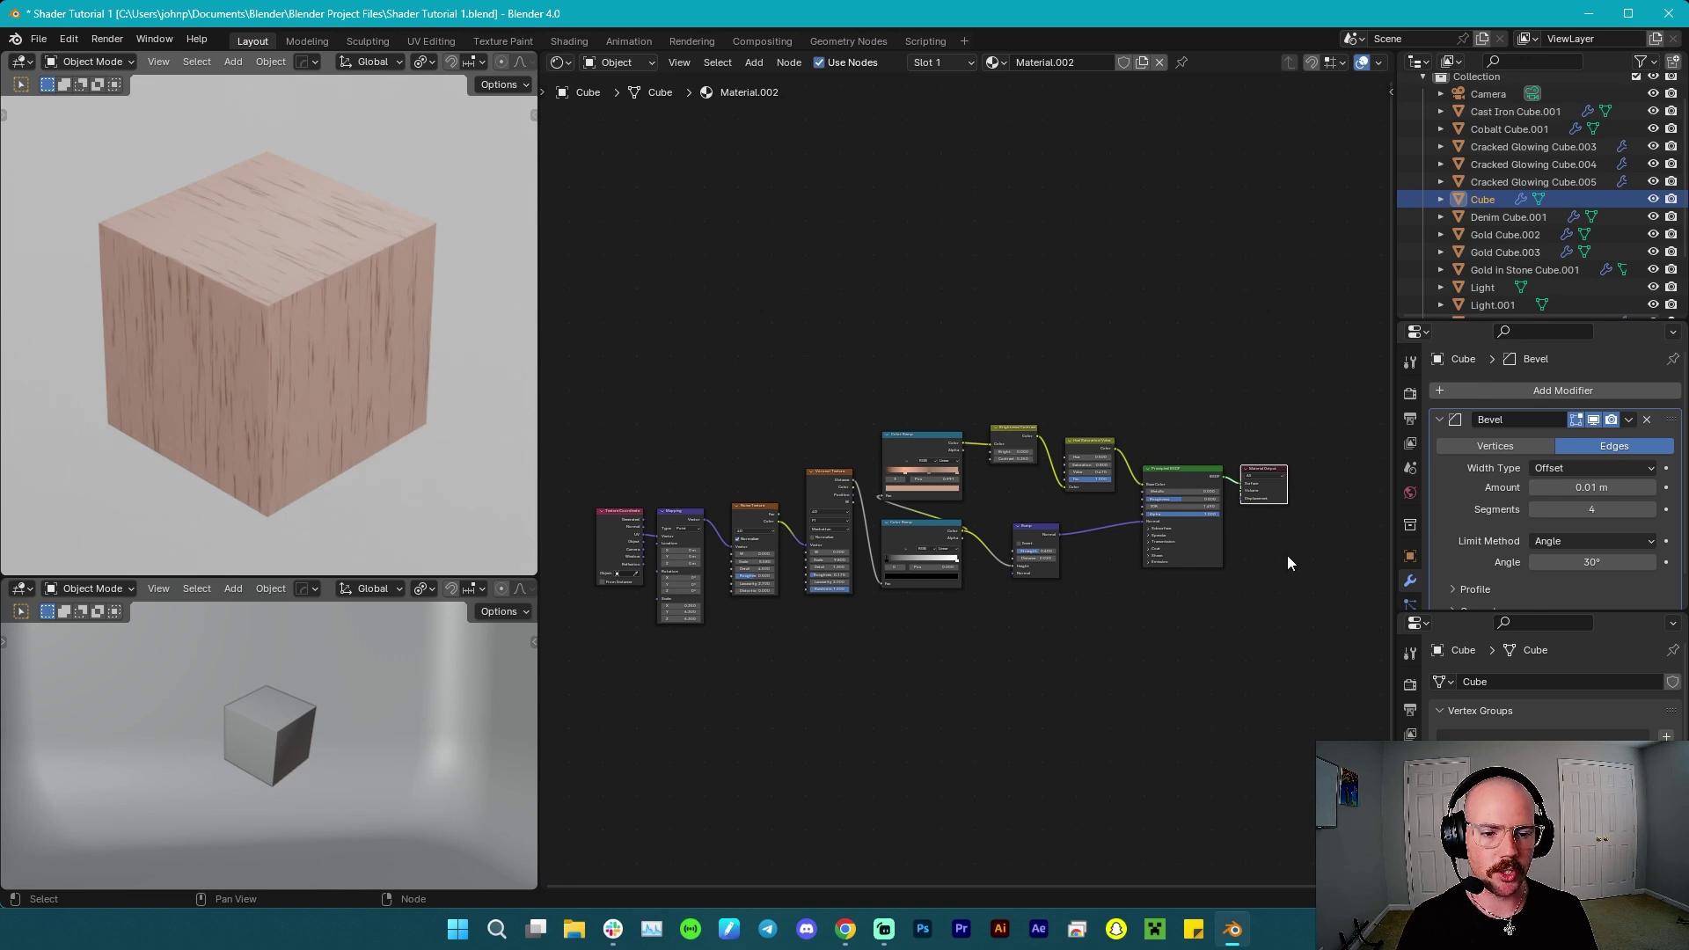
key(g)
click(1290, 420)
Raise the Texture Coordinate node and duplicate all nodes between it and Material Output, placing the copies above the originals.
click(620, 528)
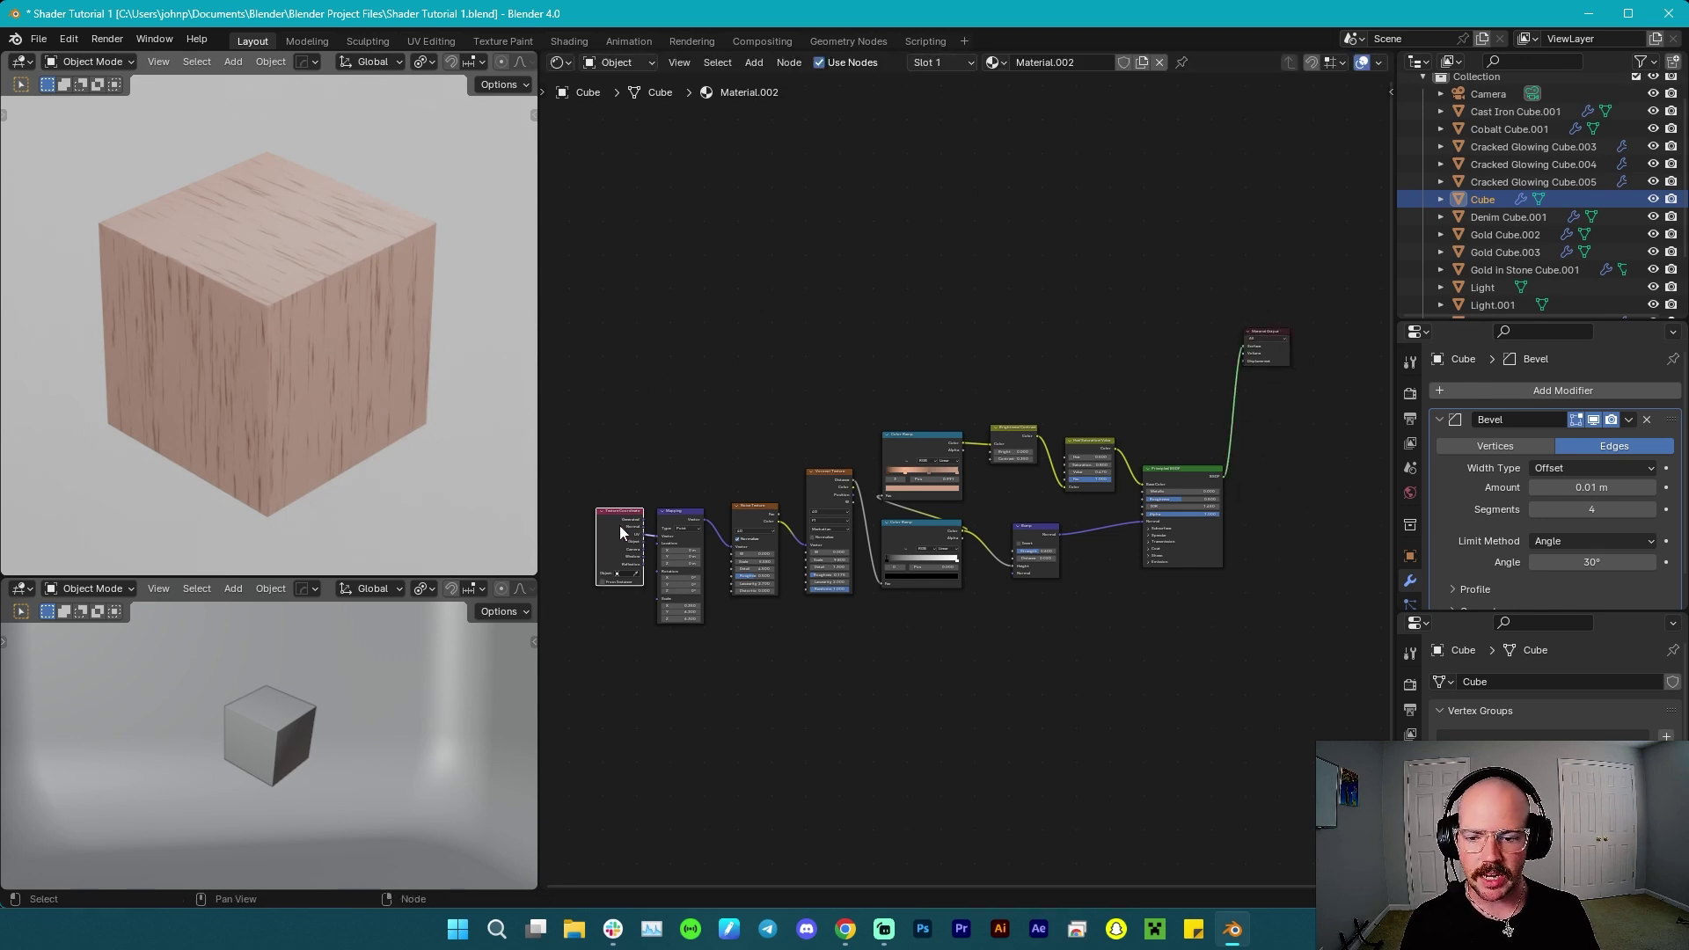
drag(619, 531, 1189, 709)
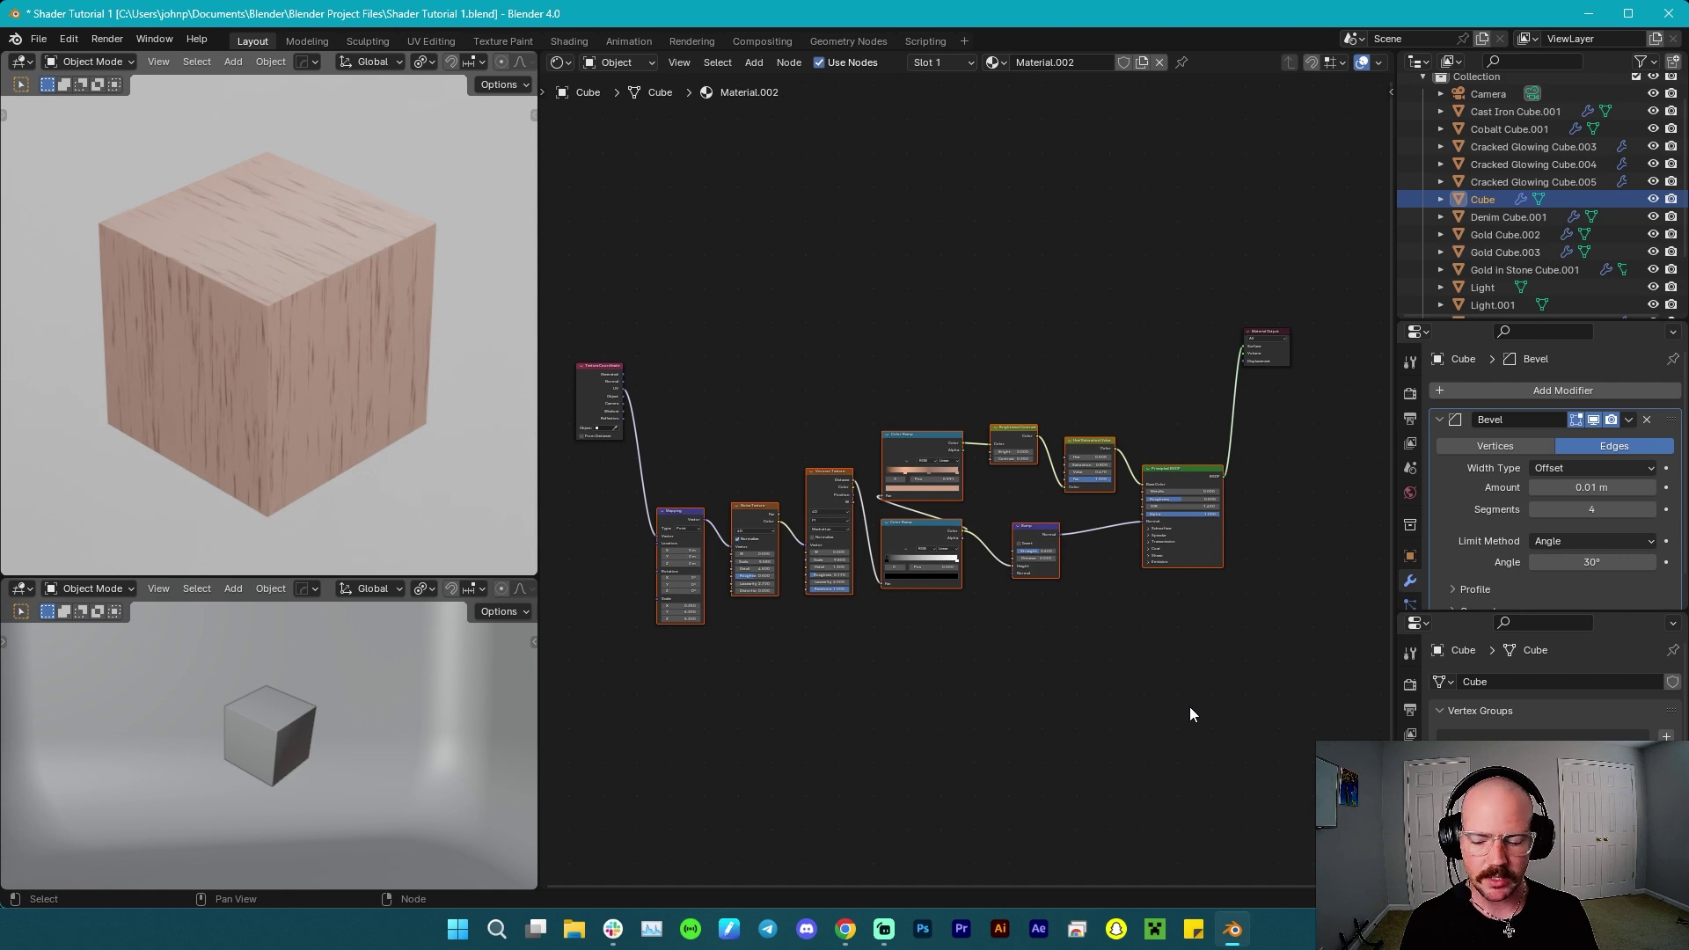
key(shift+d)
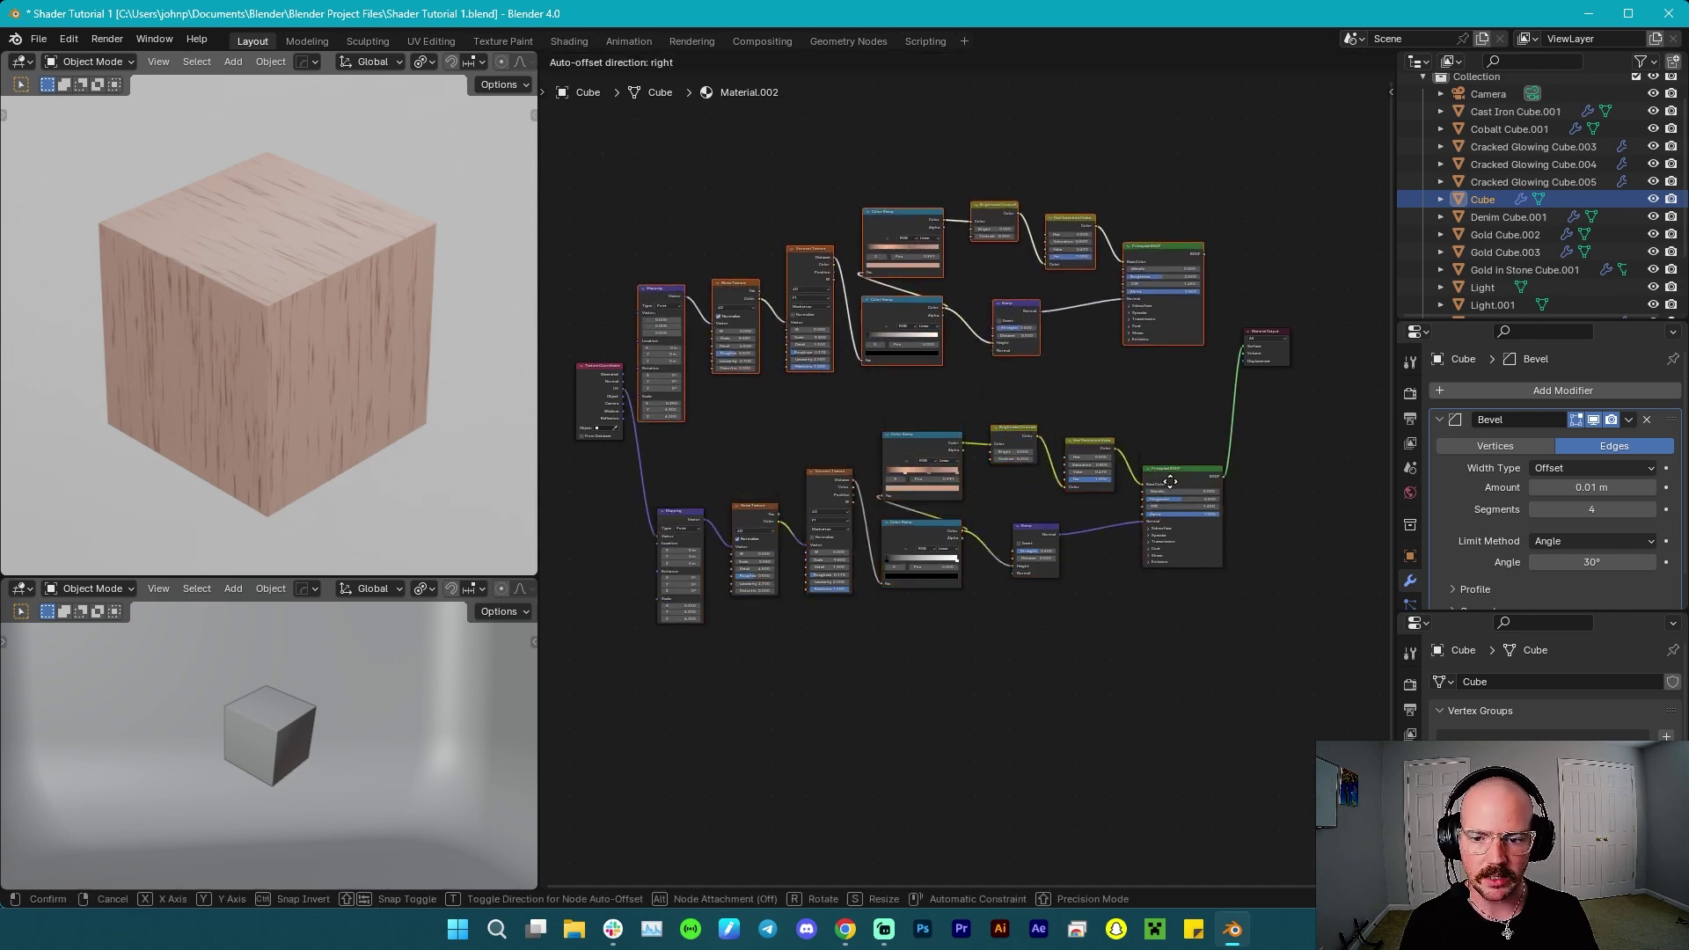
click(1183, 458)
Connect Texture Coordinate's UV output to the duplicated Mapping's Vector input and the duplicated Principled BSDF to the Material Output's Surface.
scroll(878, 447, up, 2)
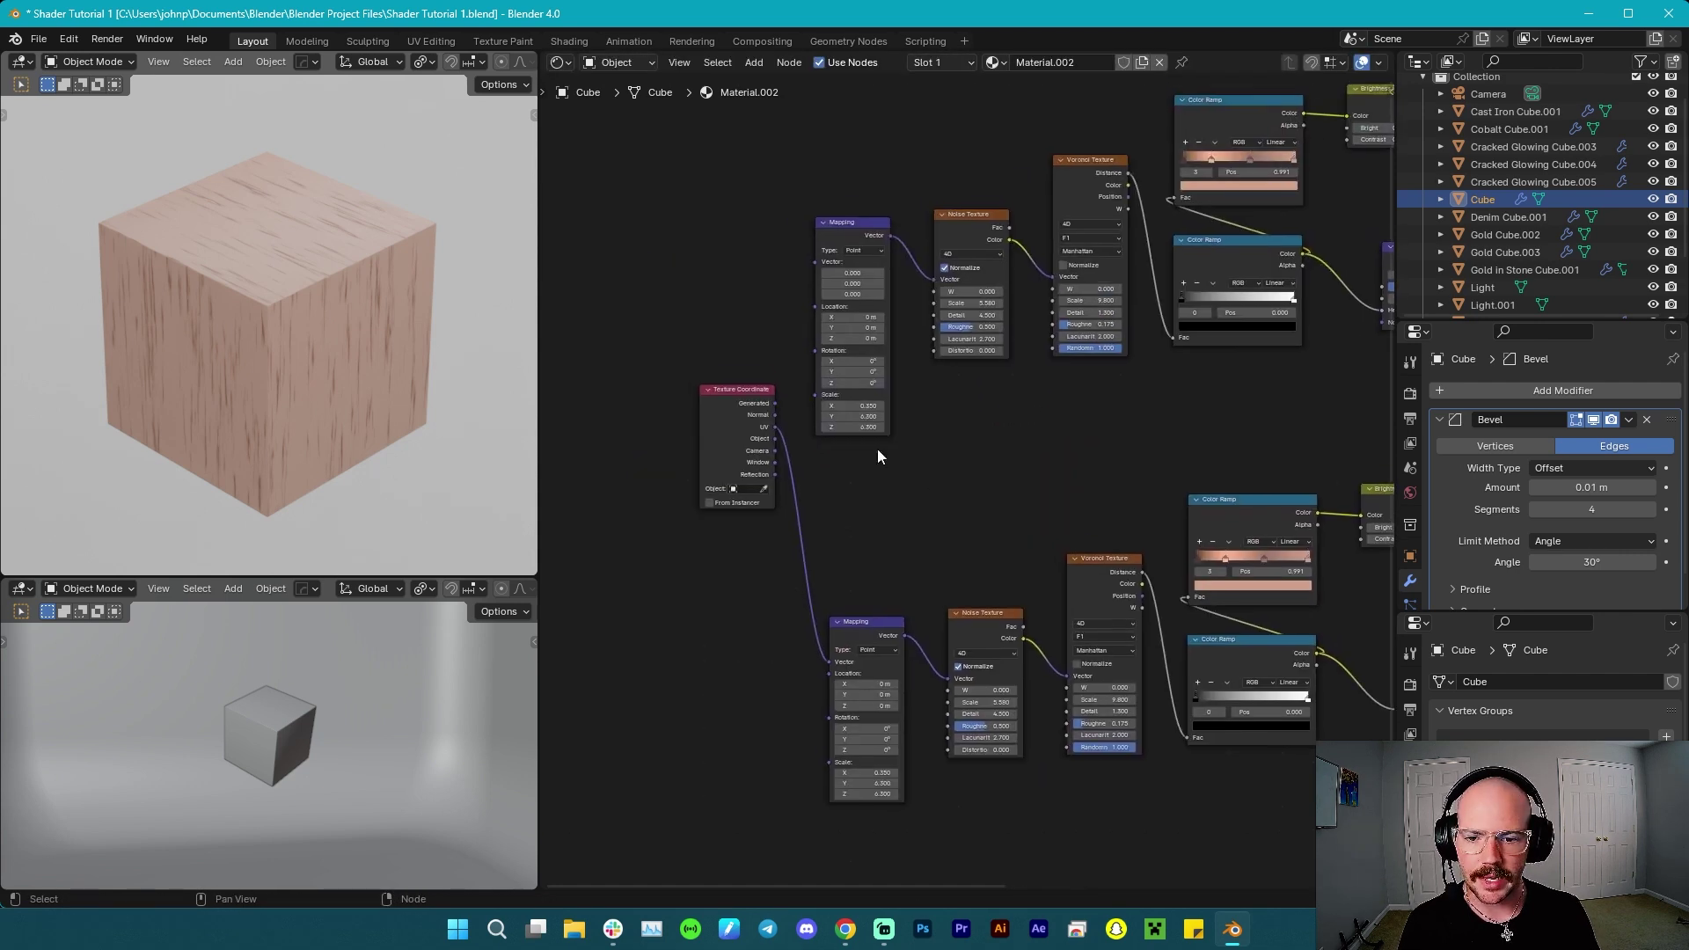
drag(775, 427, 814, 266)
middle_drag(1013, 432, 512, 524)
ctrl+shift+click(1139, 253)
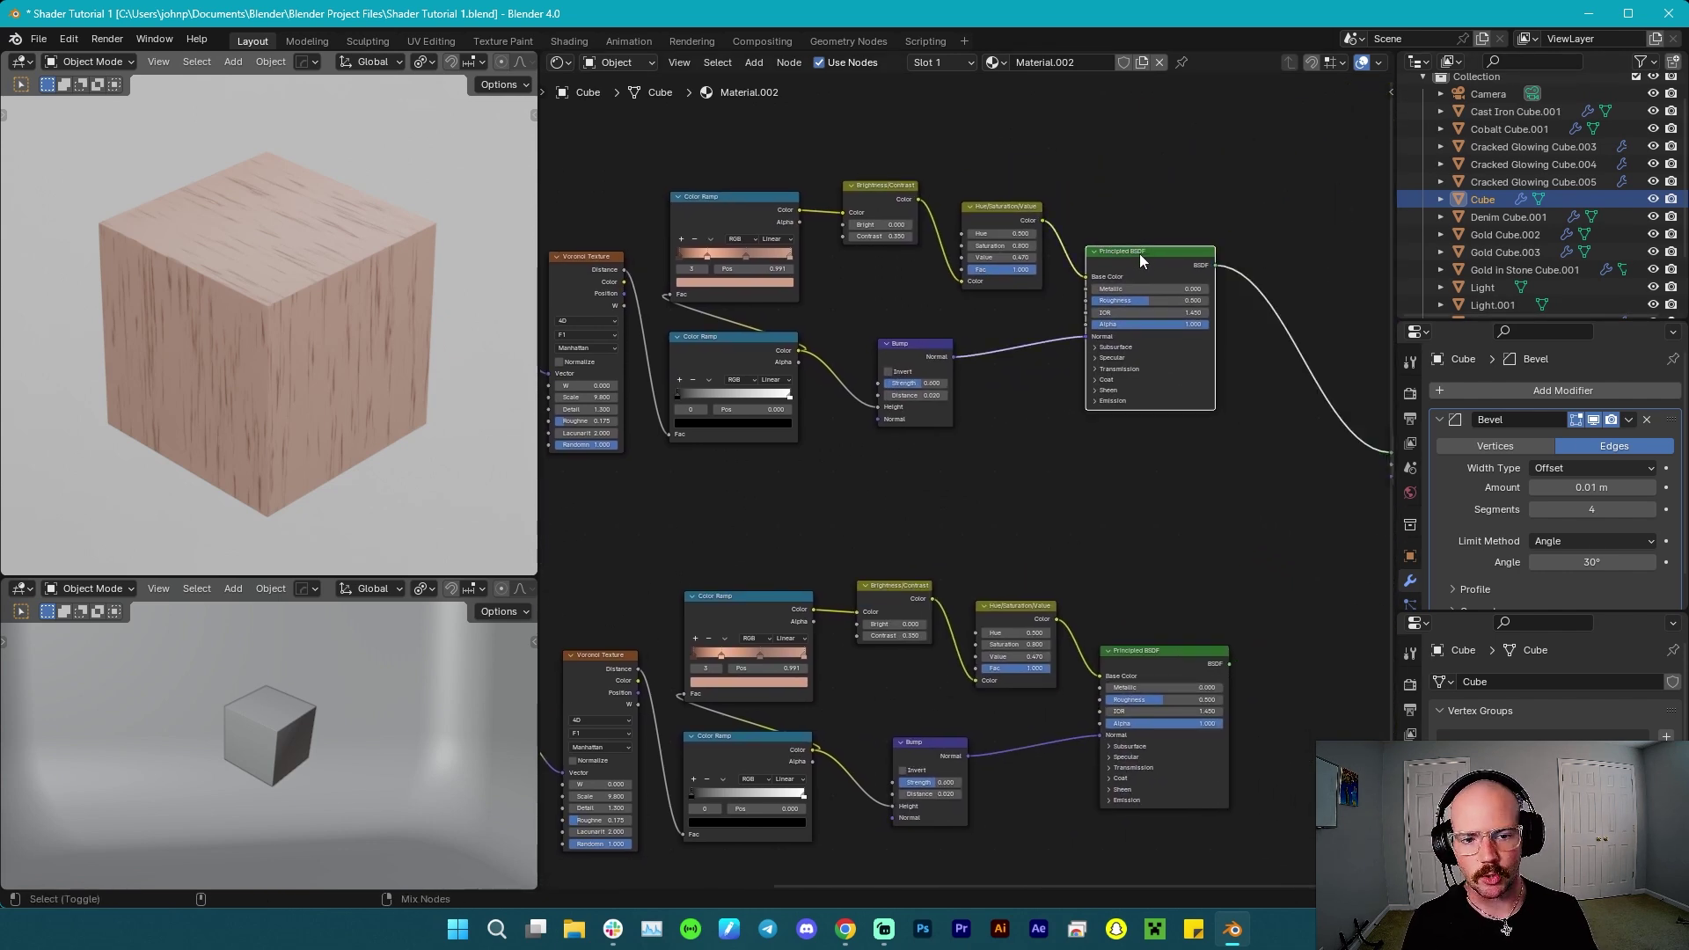
middle_drag(1233, 435, 868, 433)
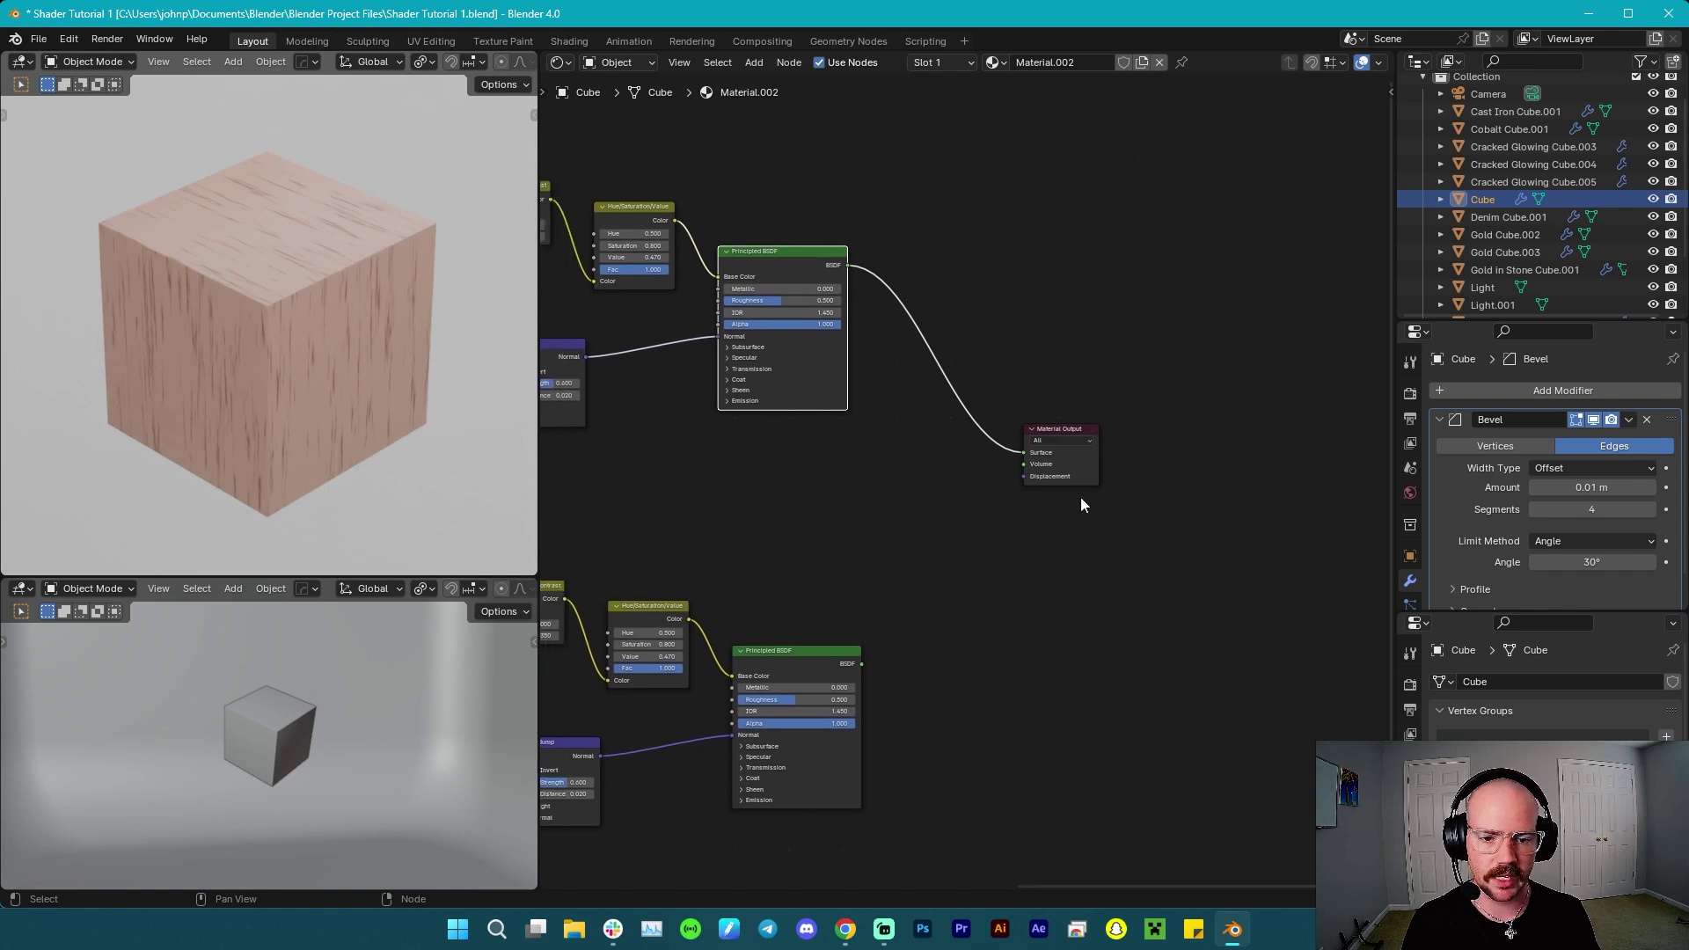
Link the duplicated Noise Texture's Color to the black-to-white Color Ramp's Fac in the upper chain and delete the duplicated Voronoi Texture.
middle_drag(804, 340, 1089, 444)
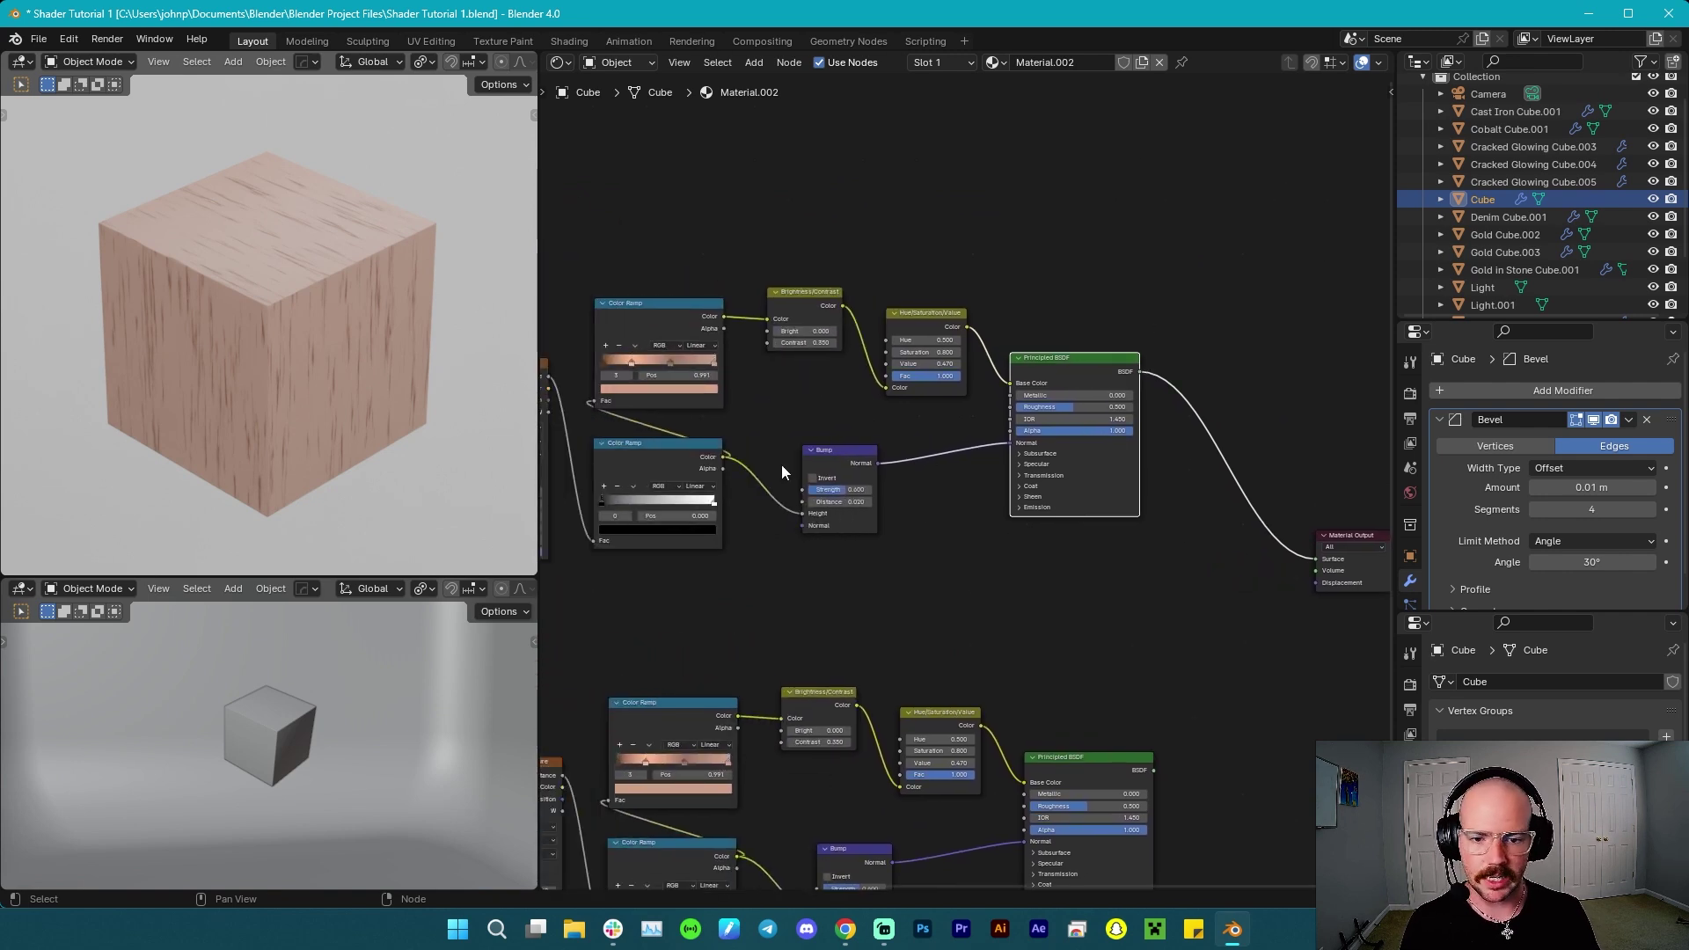
middle_drag(574, 473, 981, 421)
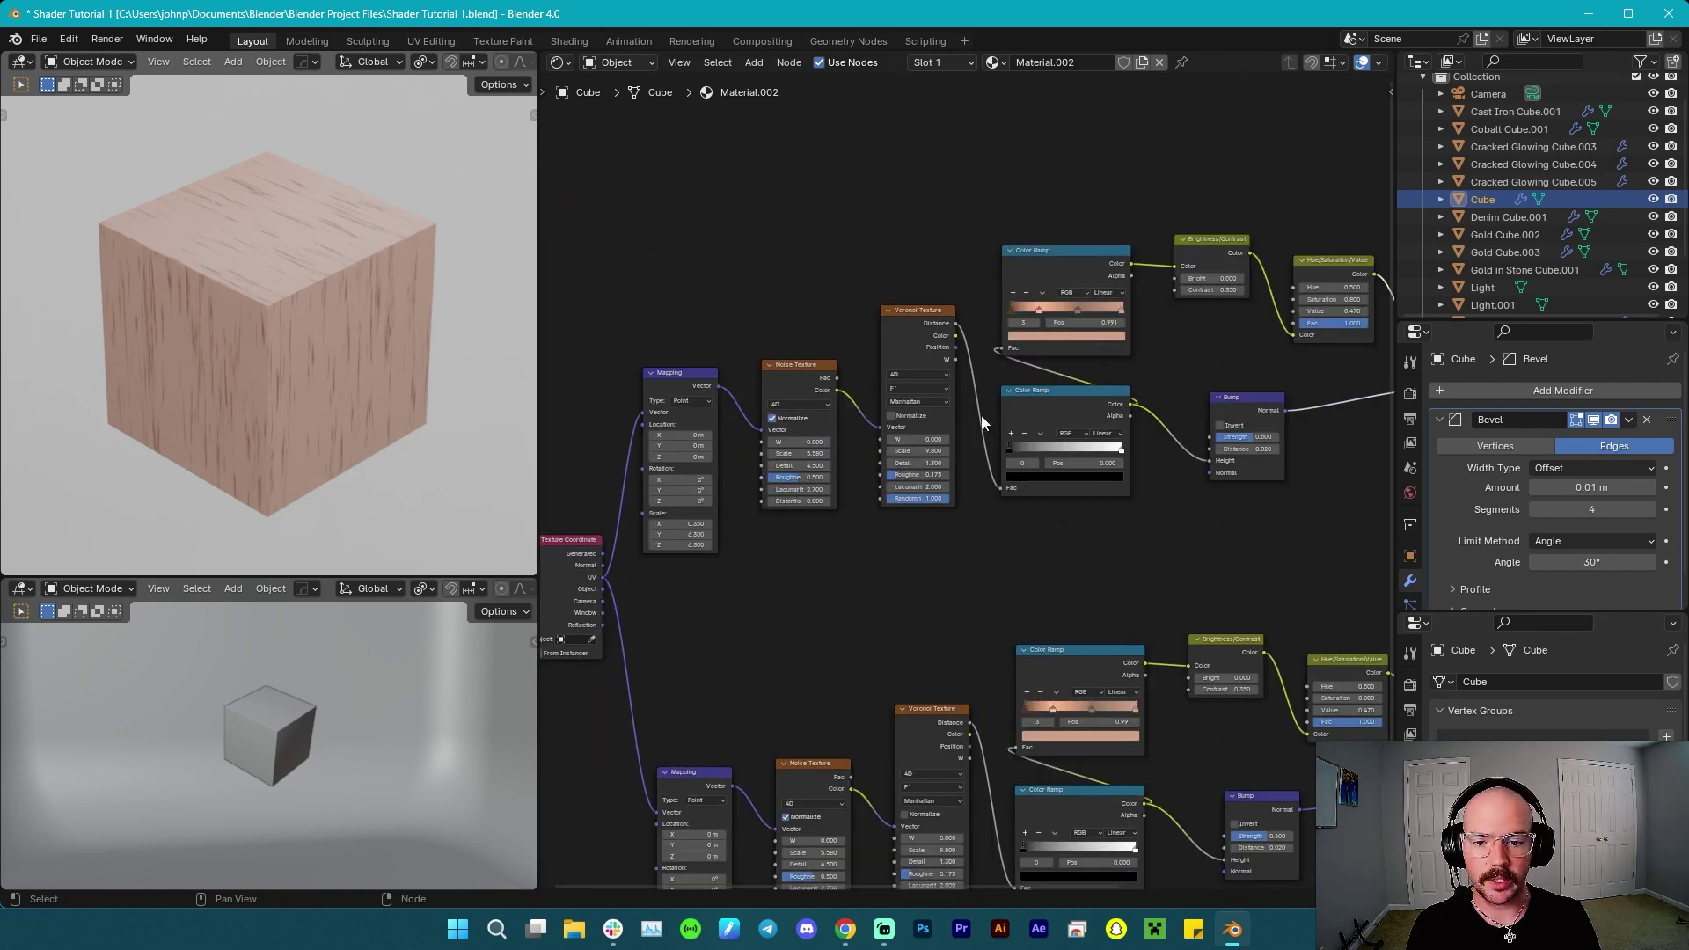
drag(881, 428, 1010, 489)
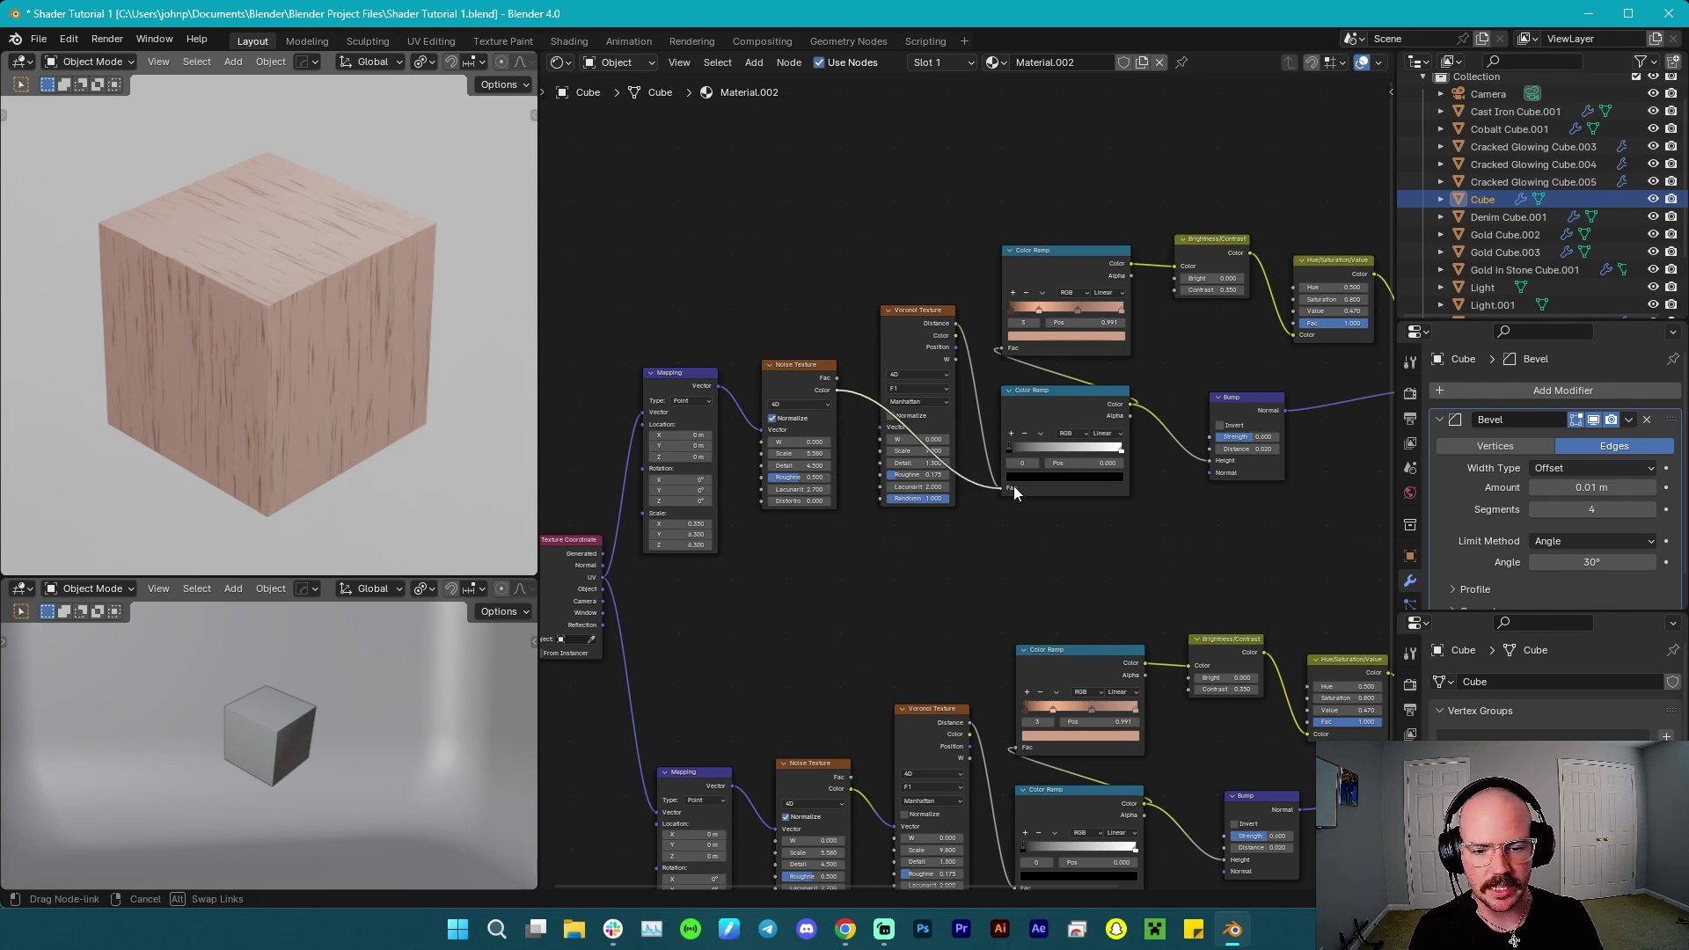
right_click(1010, 487)
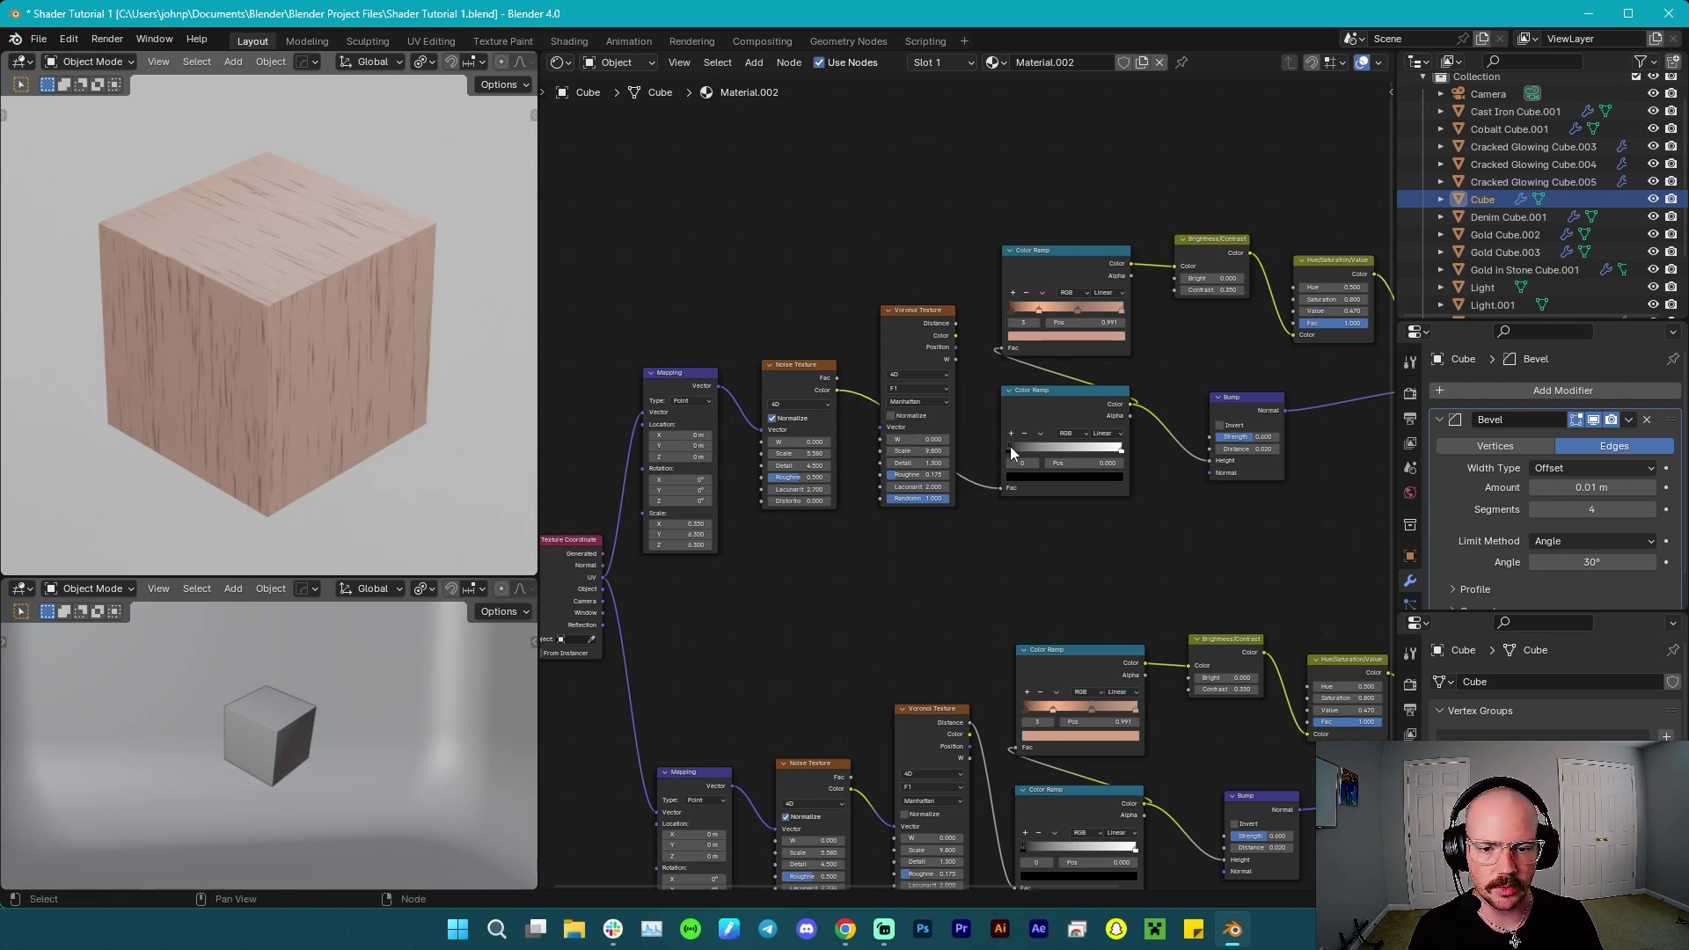
click(920, 345)
key(x)
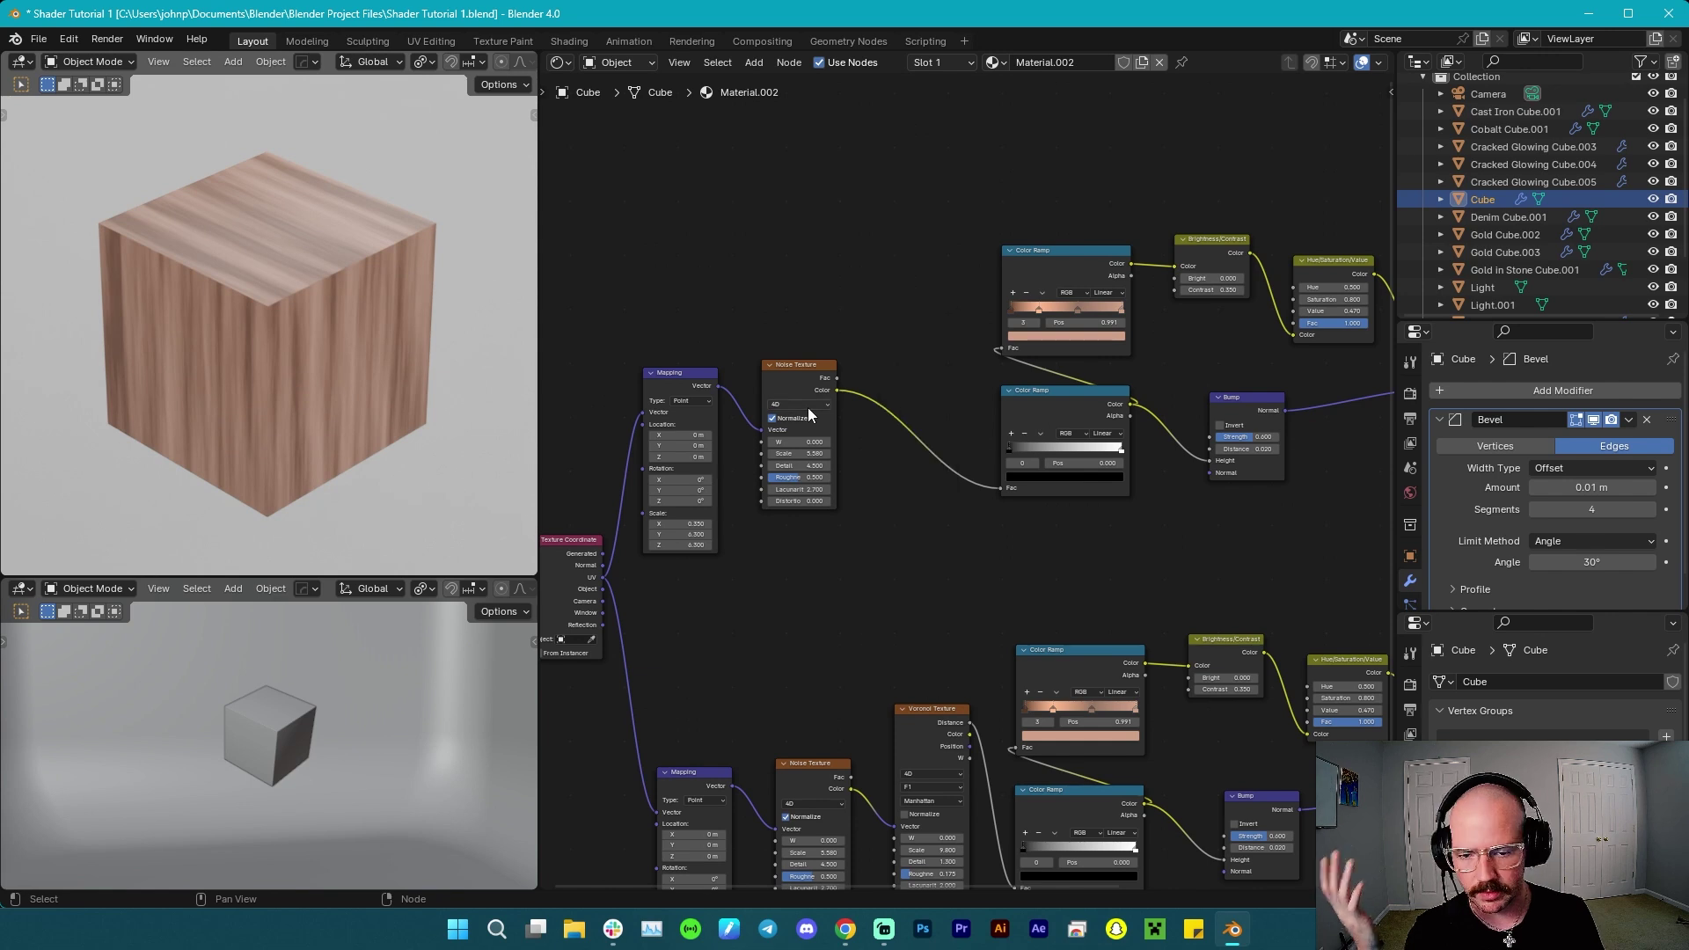
Detach and delete the upper chain's Mapping node, leaving Texture Coordinate's UV output wired directly to the Noise Texture's Vector input.
drag(809, 429, 930, 449)
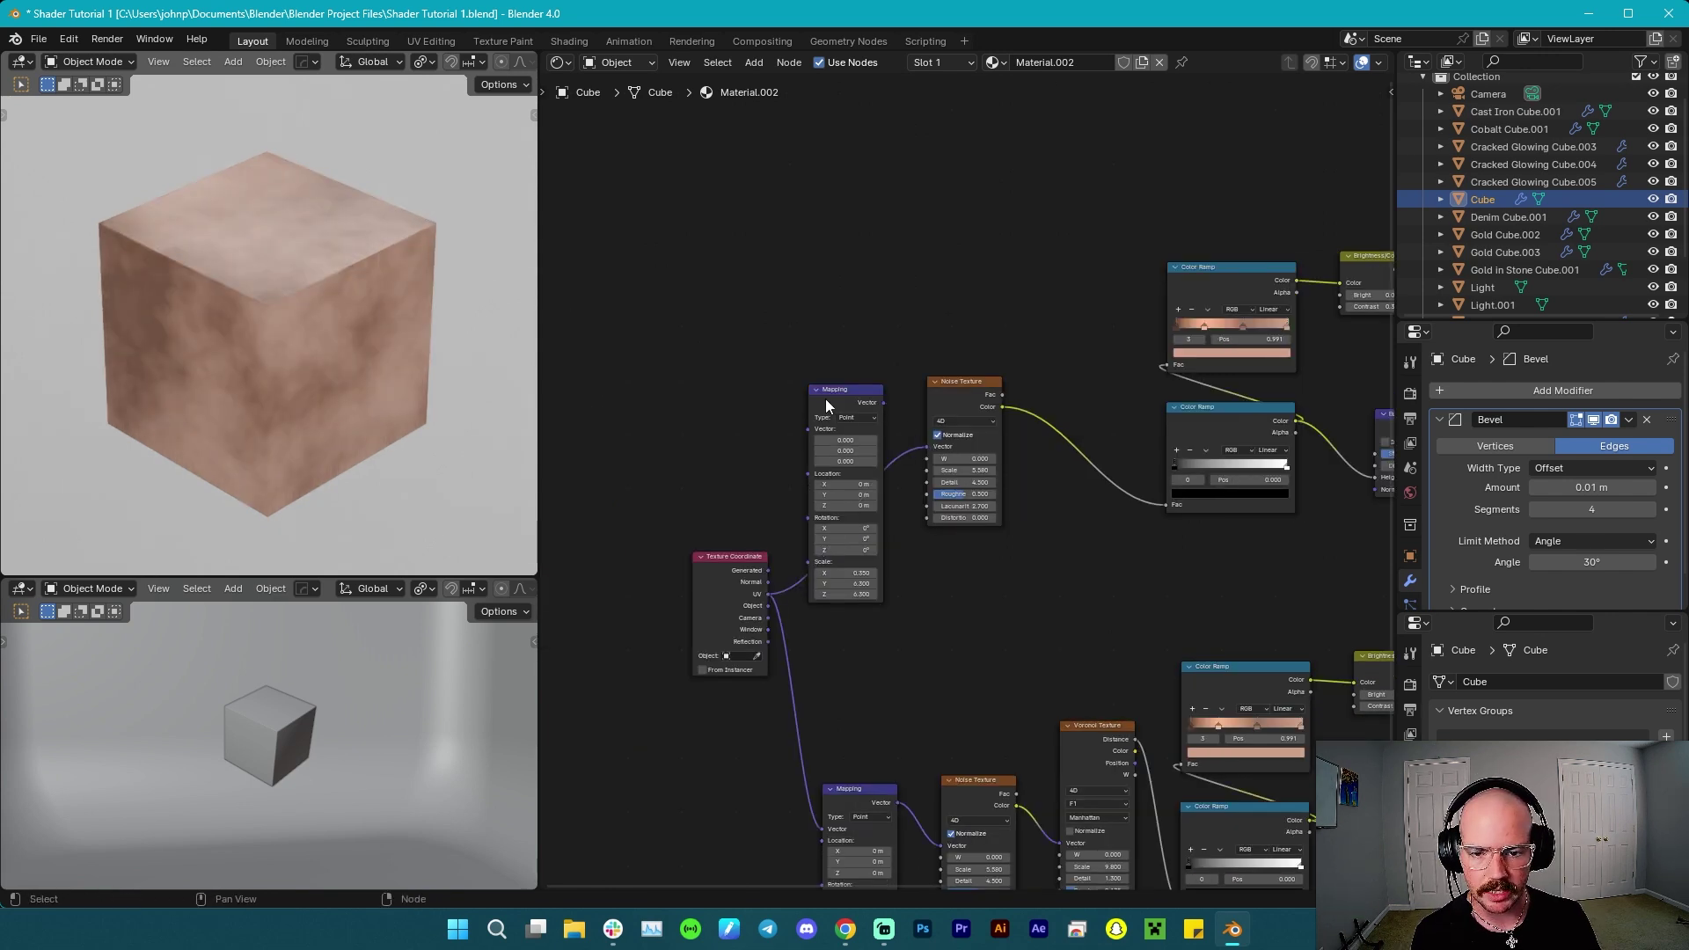
click(834, 394)
key(x)
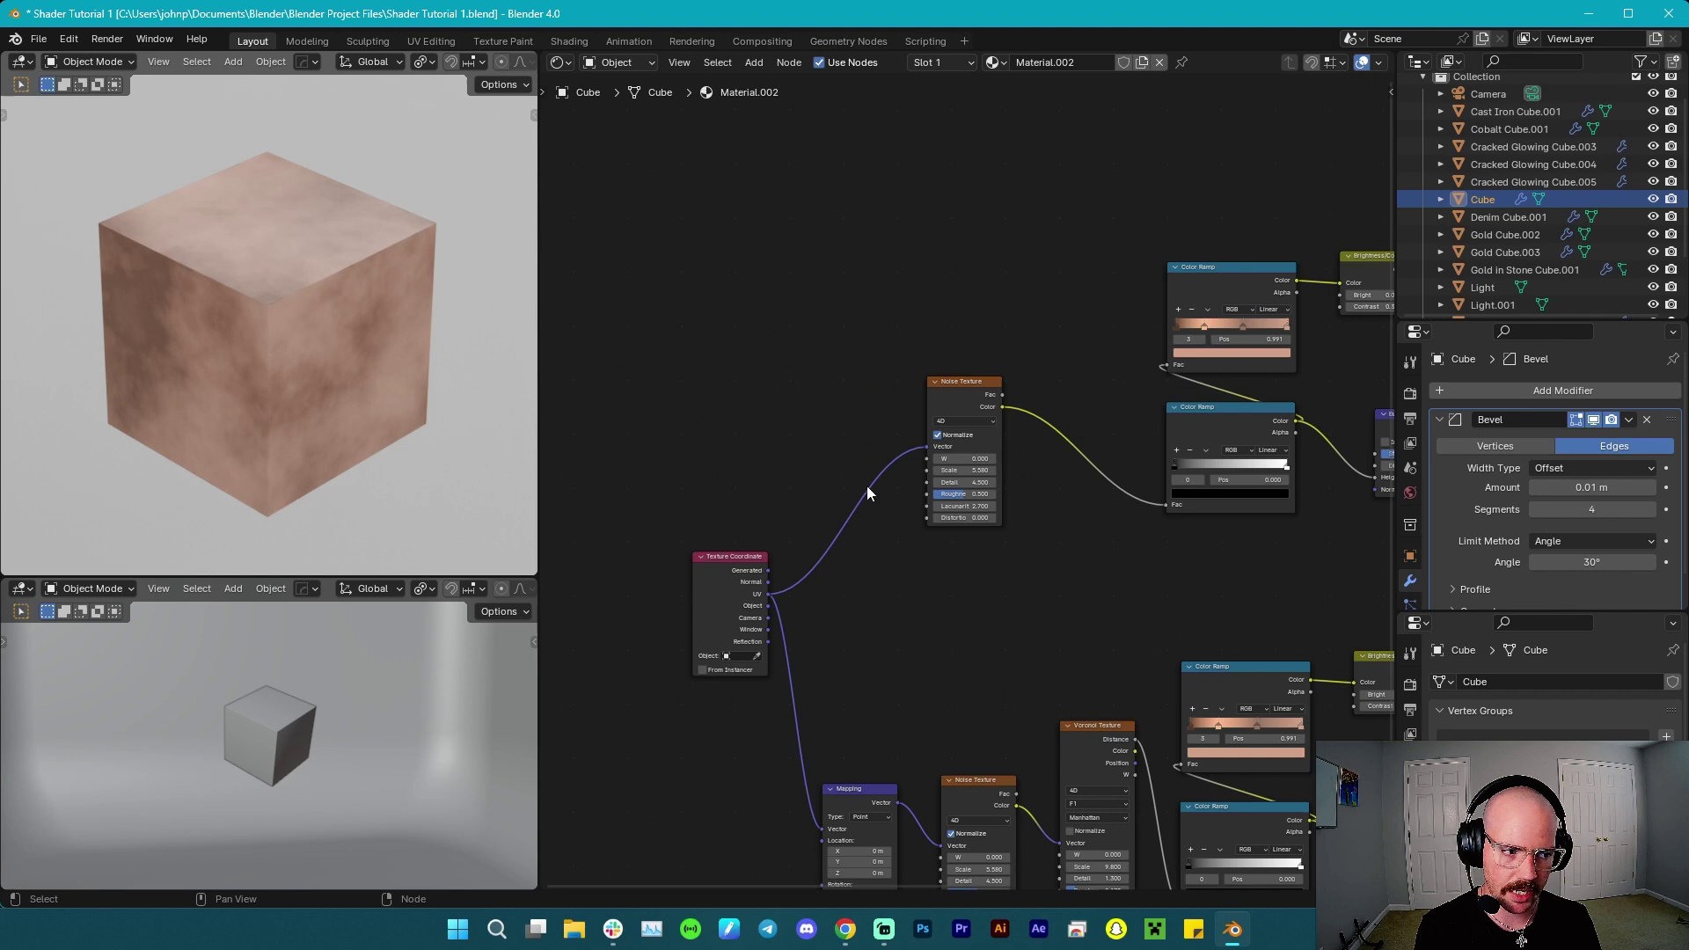
Set the upper Noise Texture's Scale to 13.5 and its Detail to 1.3.
scroll(1008, 484, up, 3)
click(949, 466)
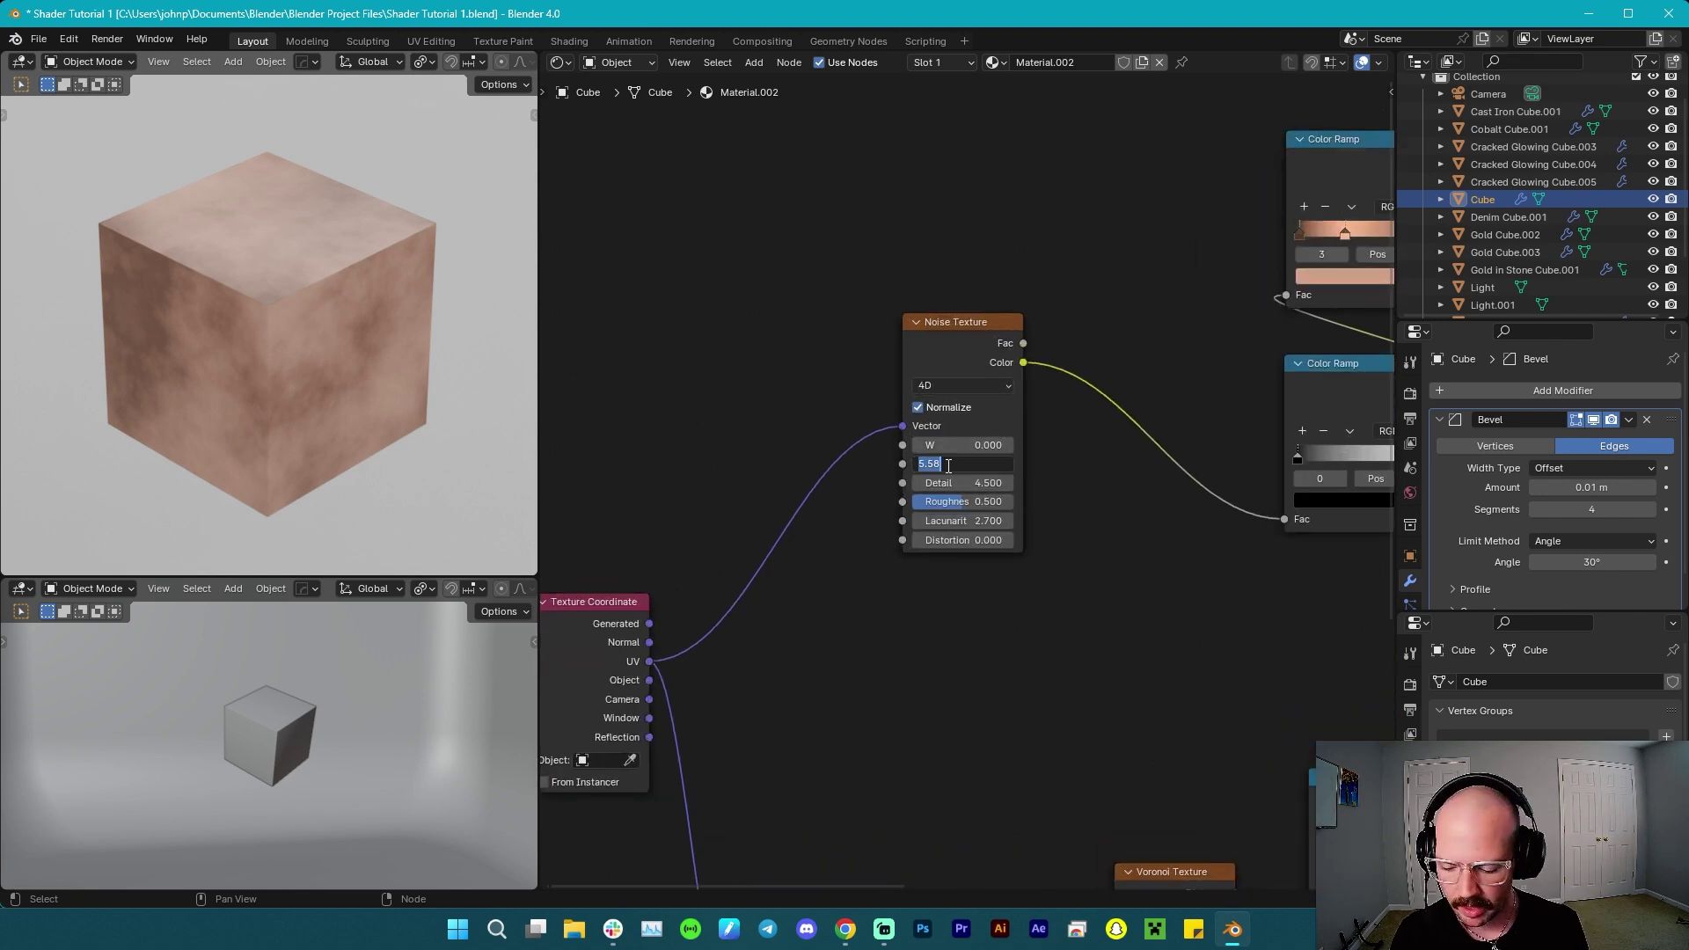
text(13.5)
key(Return)
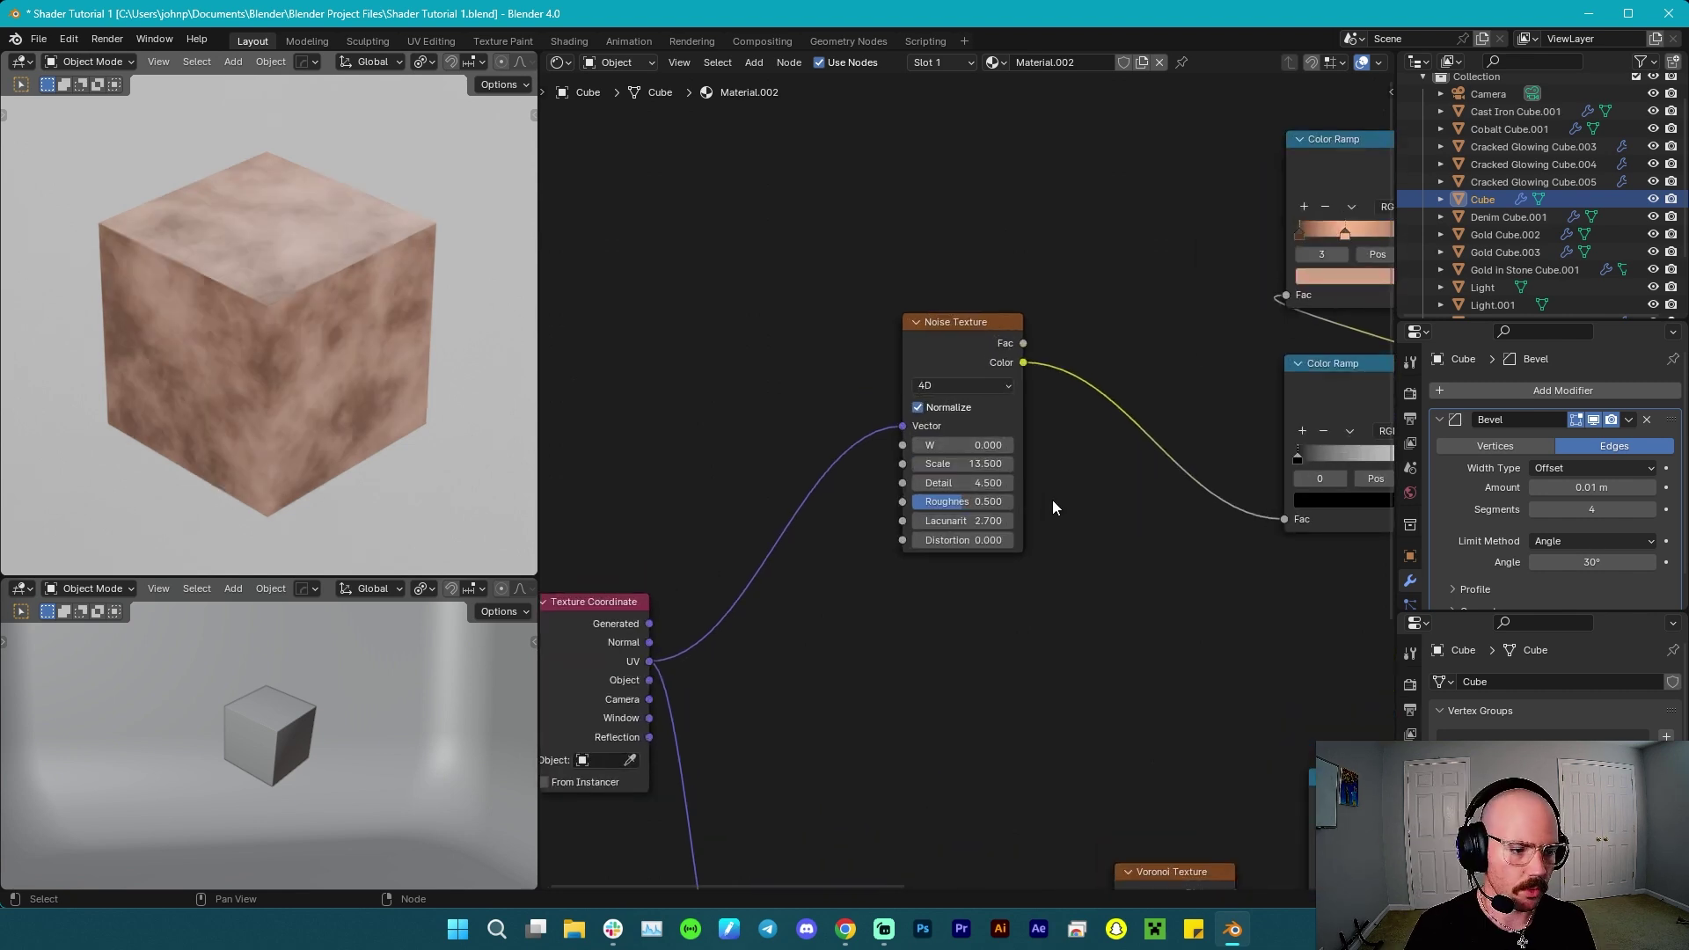
click(967, 482)
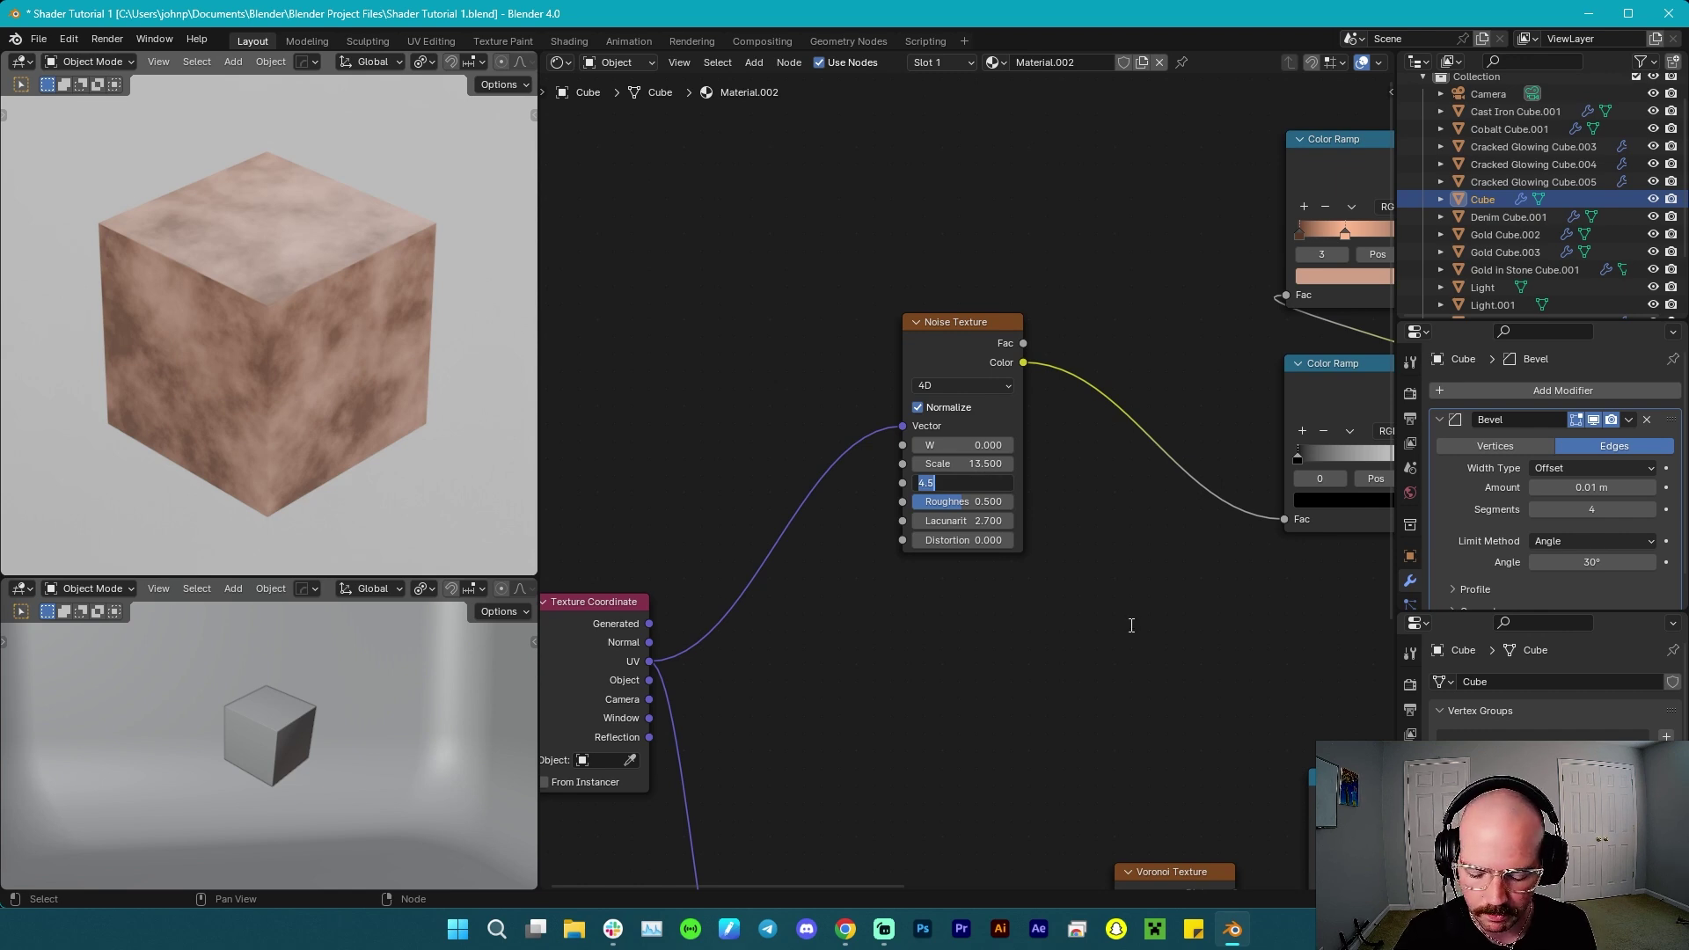
text(1.)
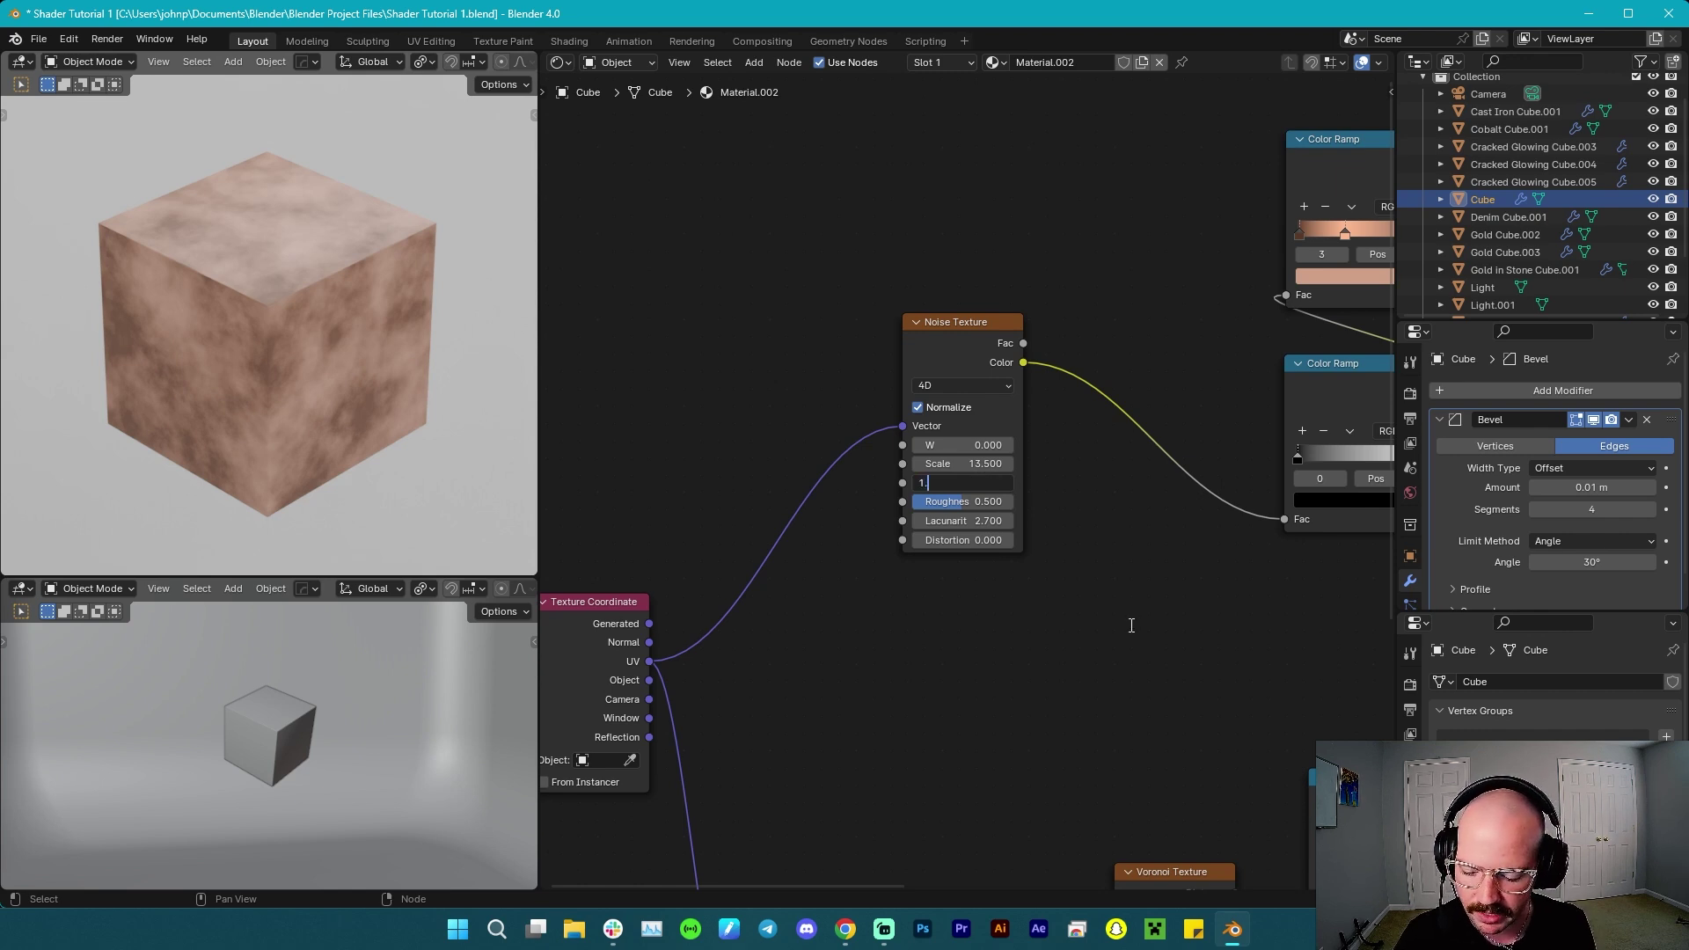
text(3)
key(Return)
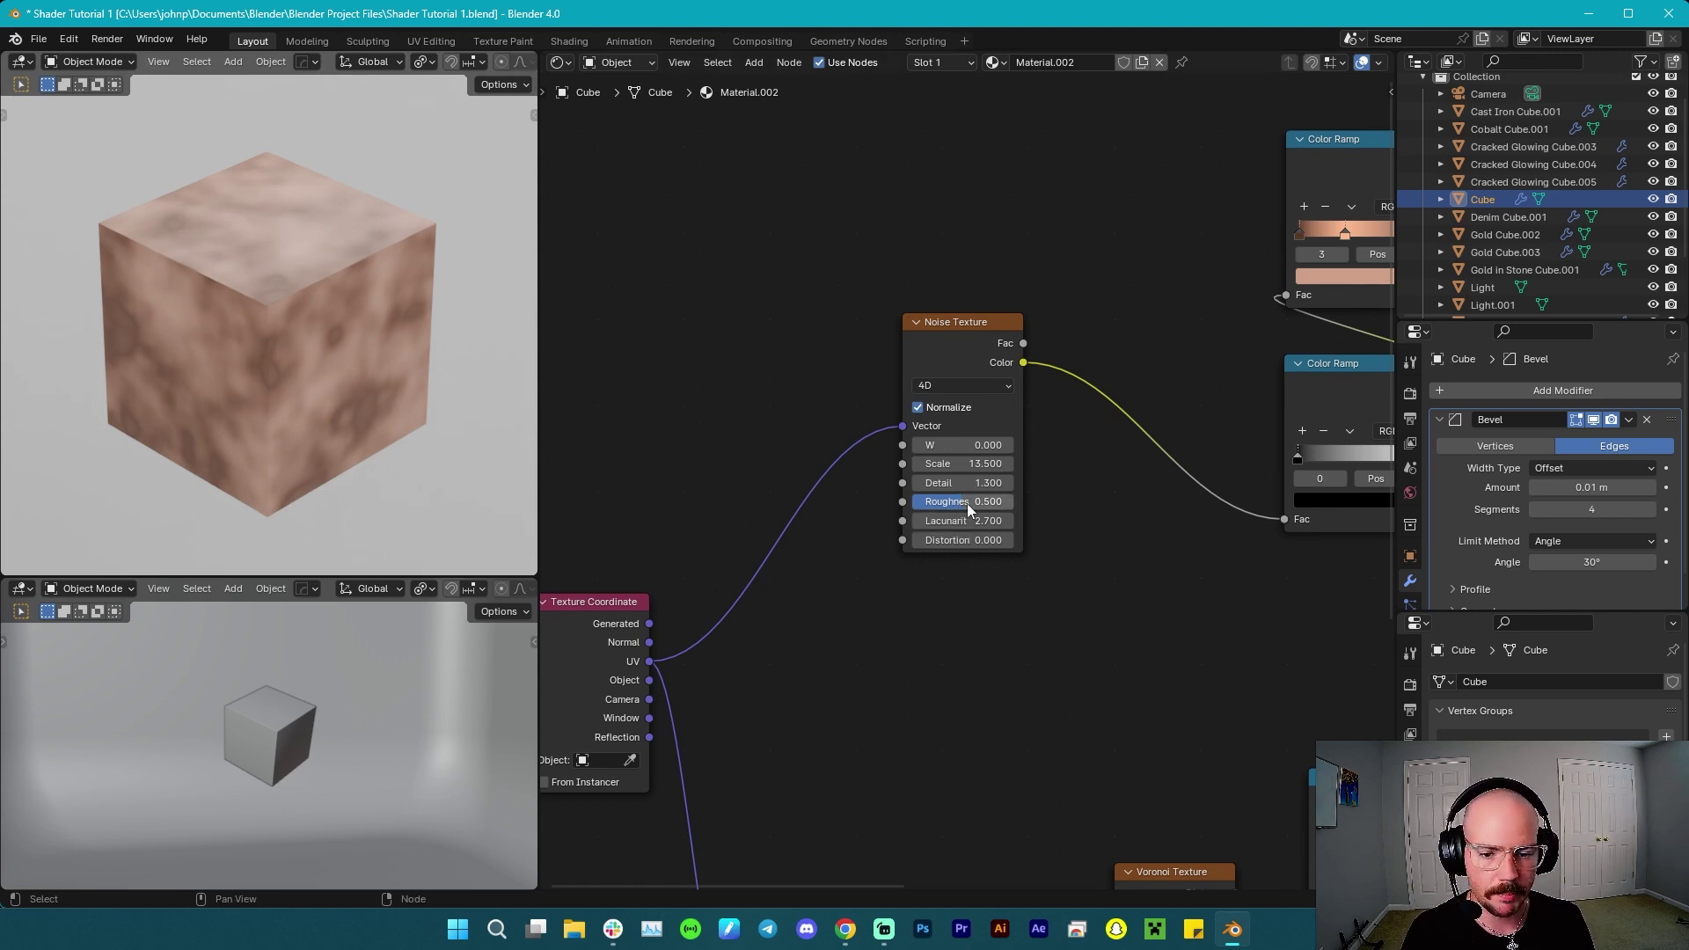
Set the upper Noise Texture's Roughness to 0.65 and its Lacunarity to 4.5.
click(1006, 502)
text(.6)
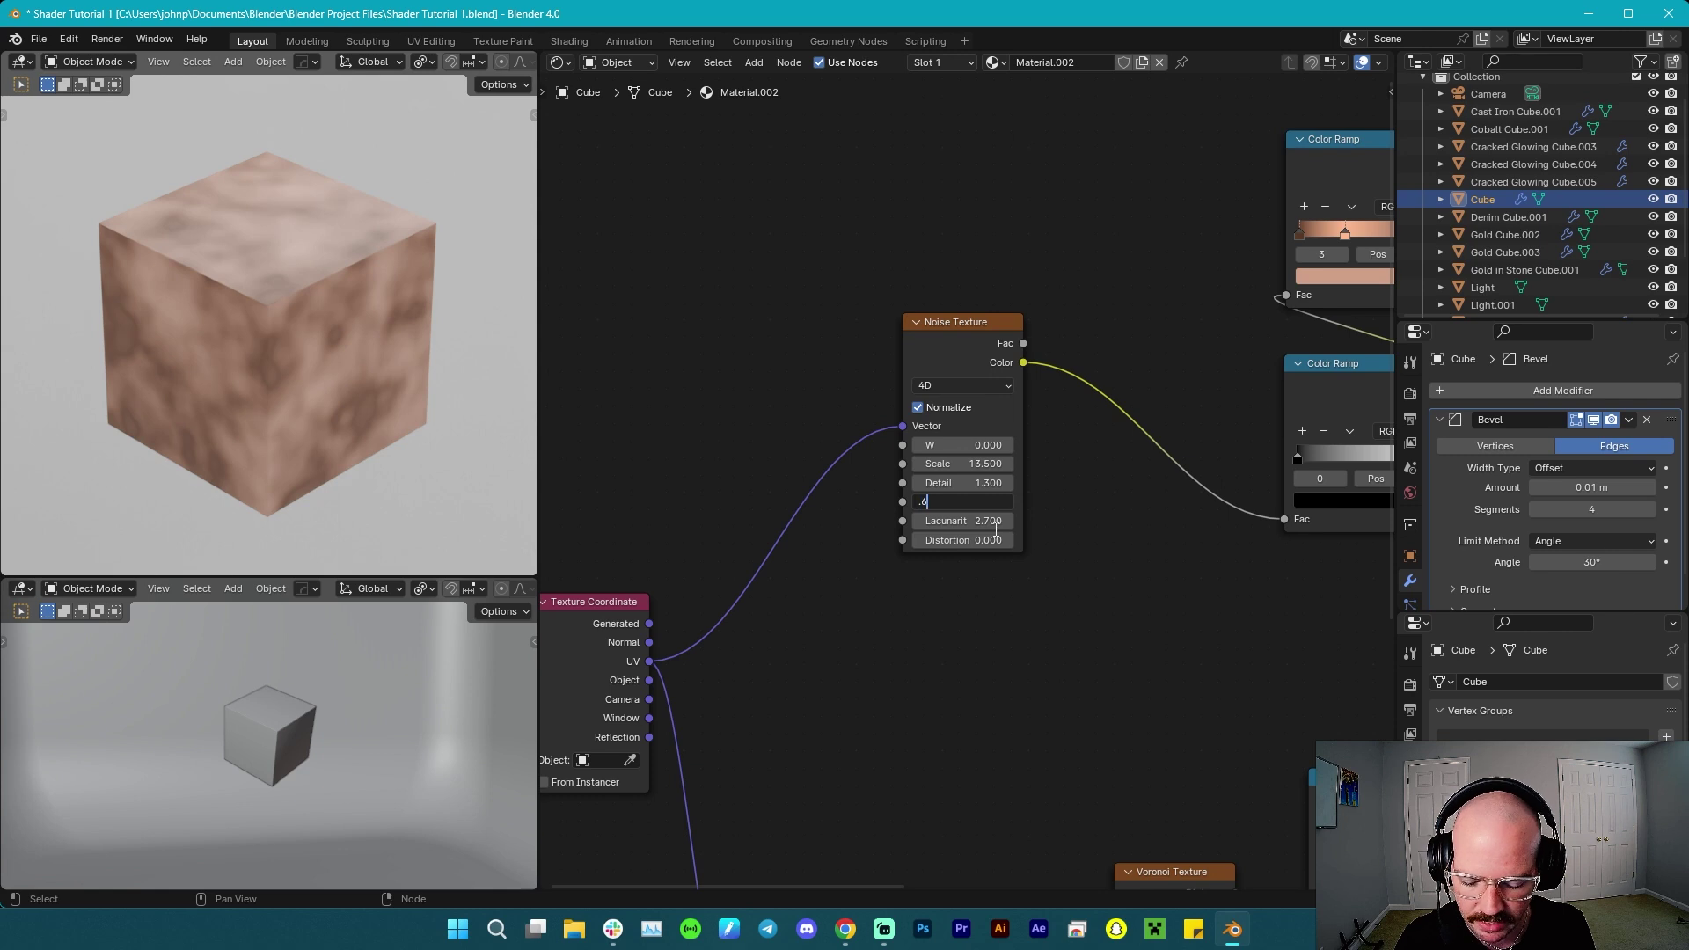
text(5)
key(Return)
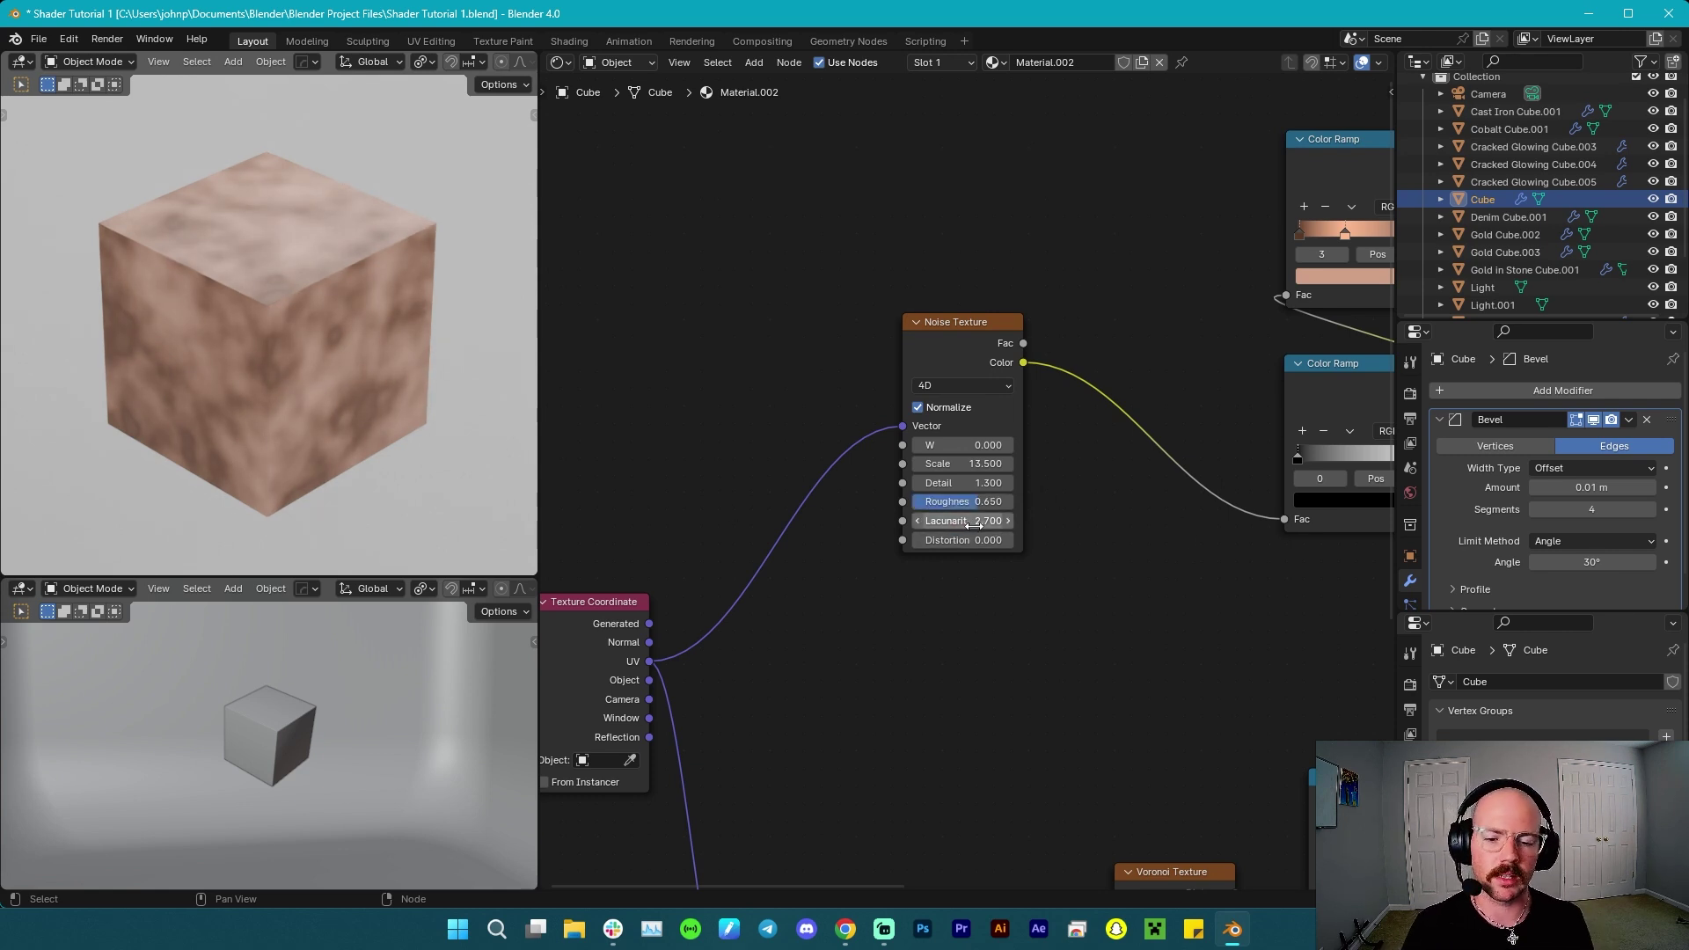
click(971, 522)
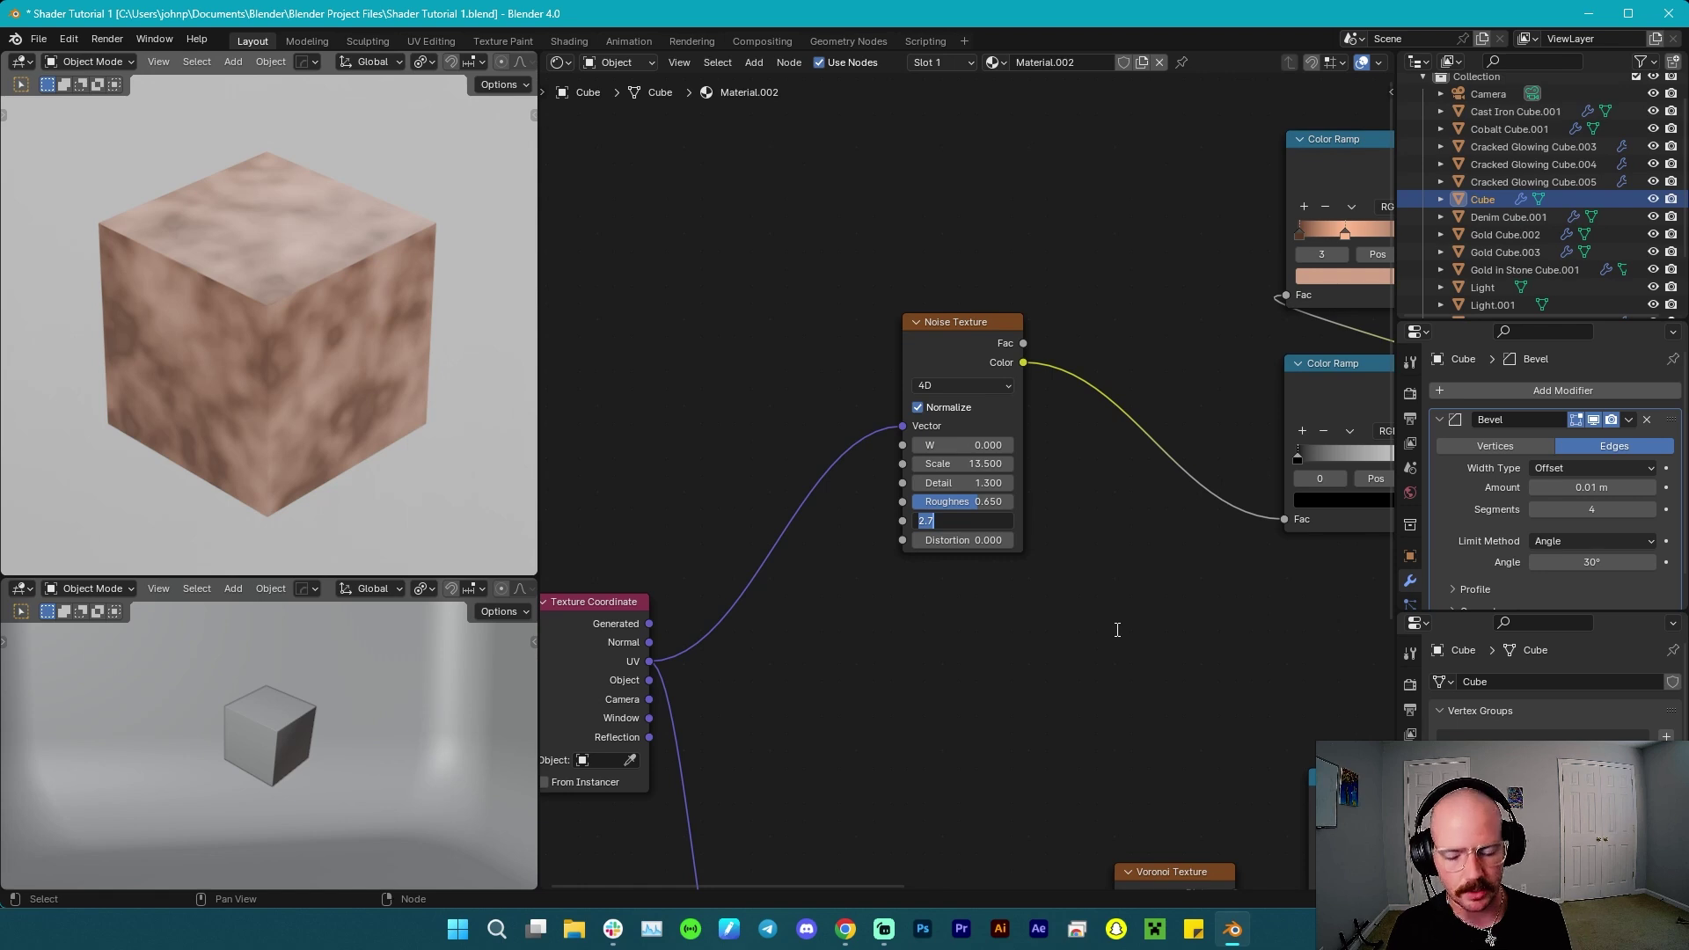
text(4.5)
key(Return)
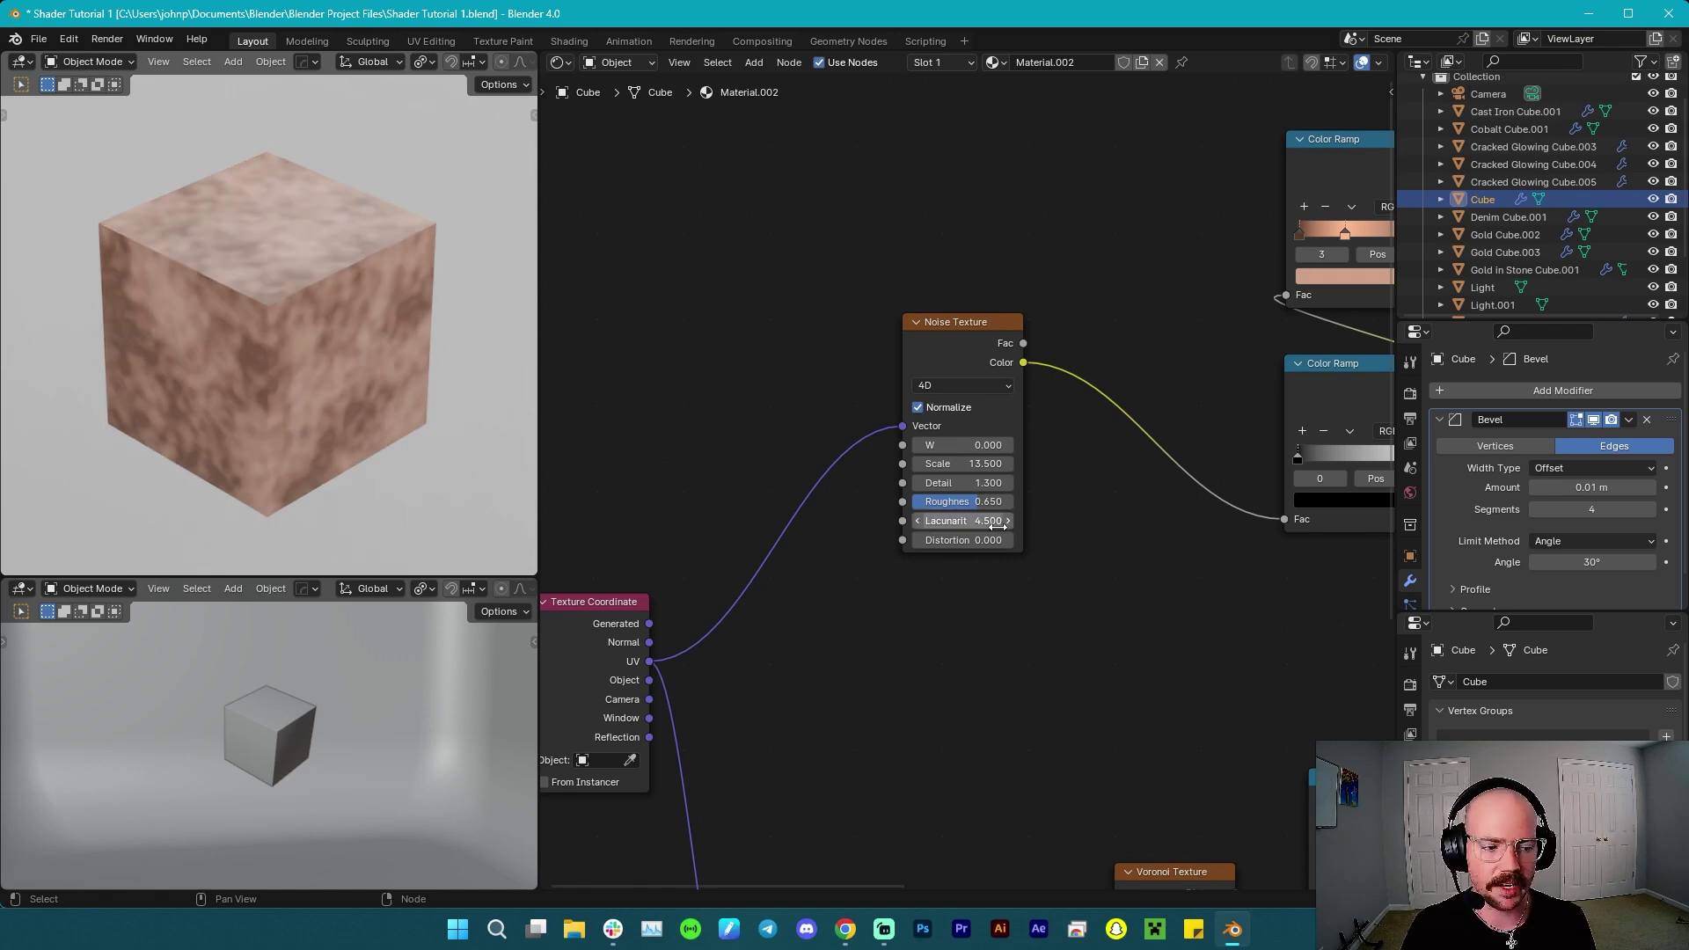
Set the upper chain's Noise Texture Distortion to 1.9.
click(979, 542)
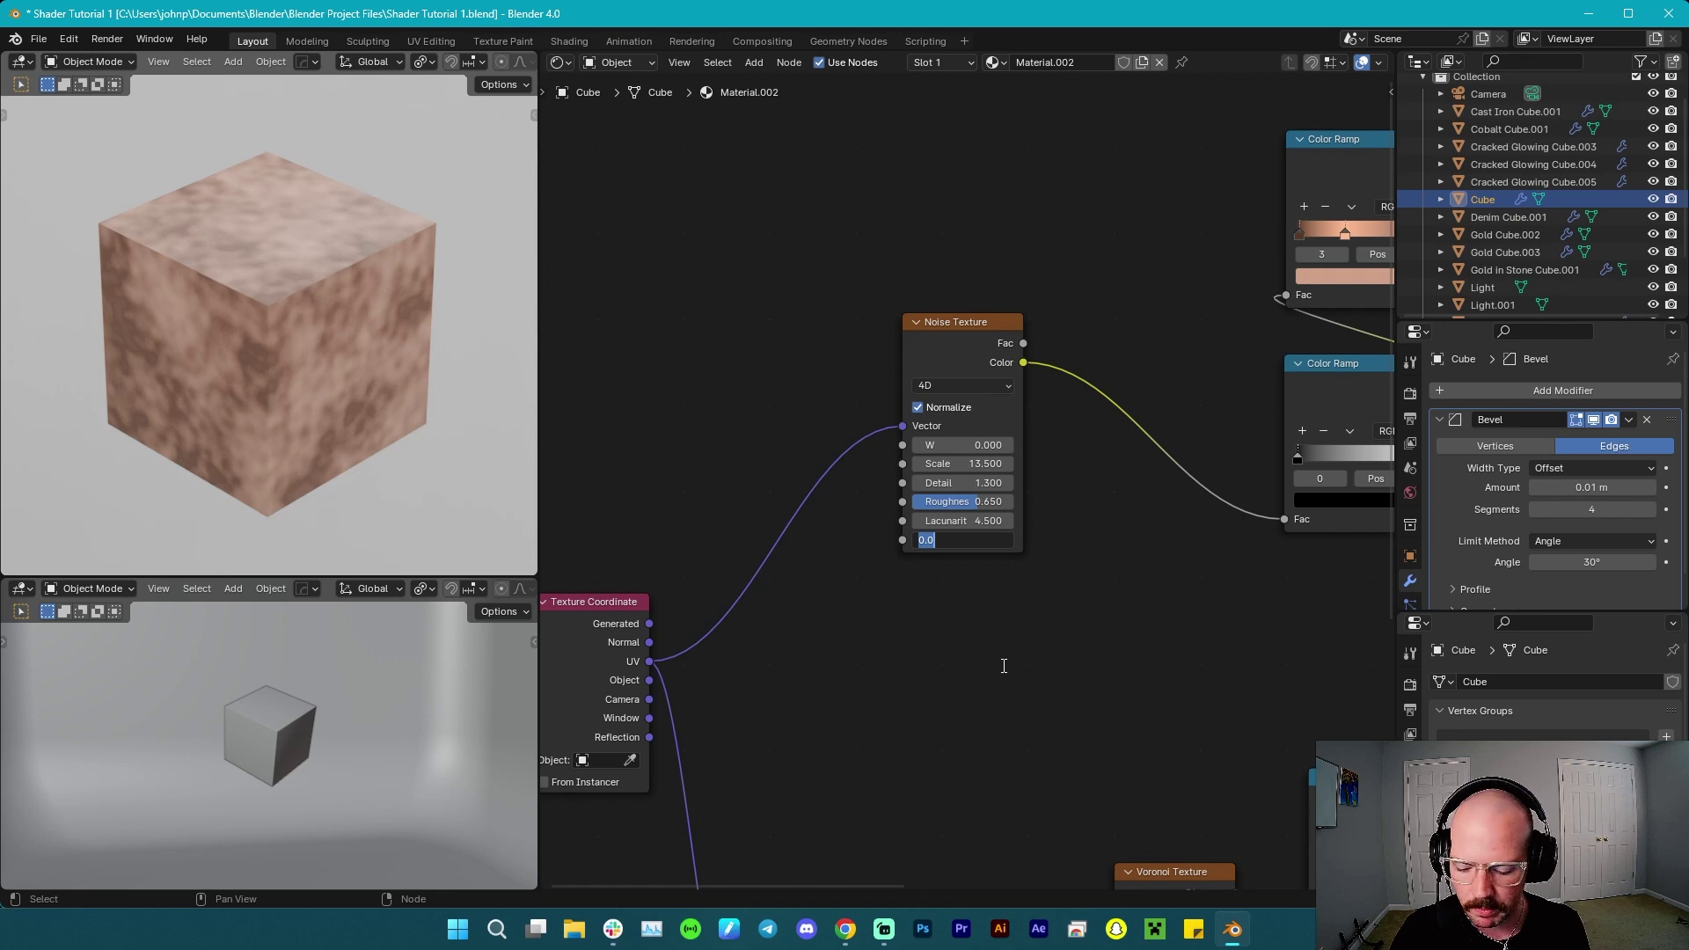
text(1)
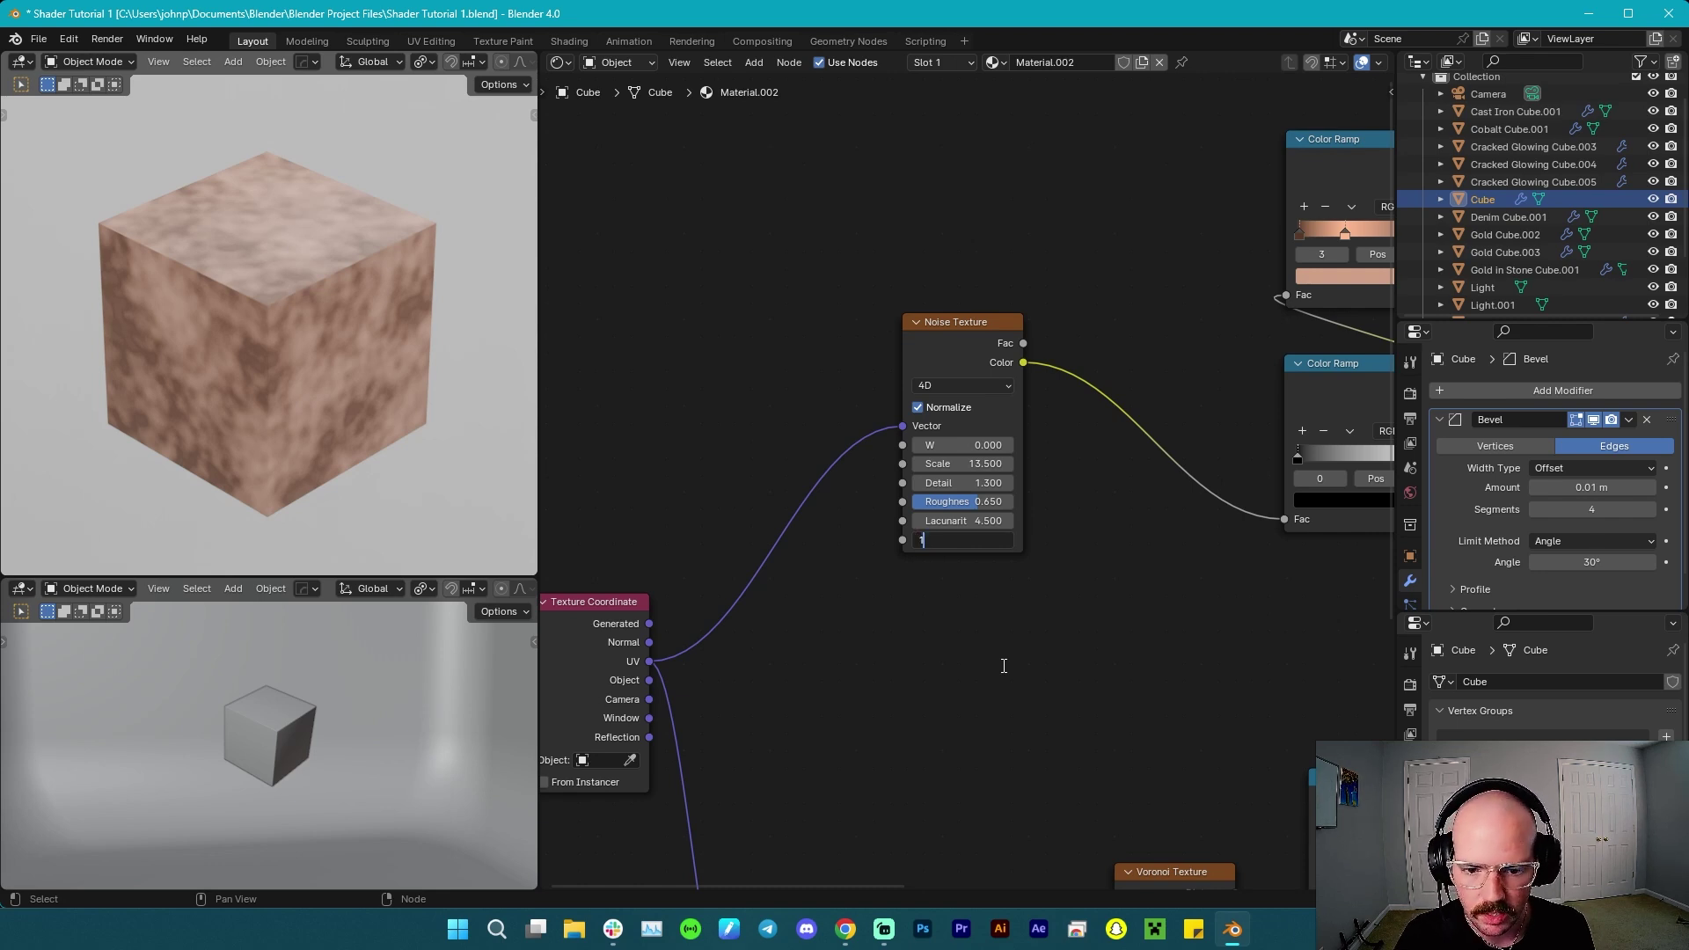
text(.9)
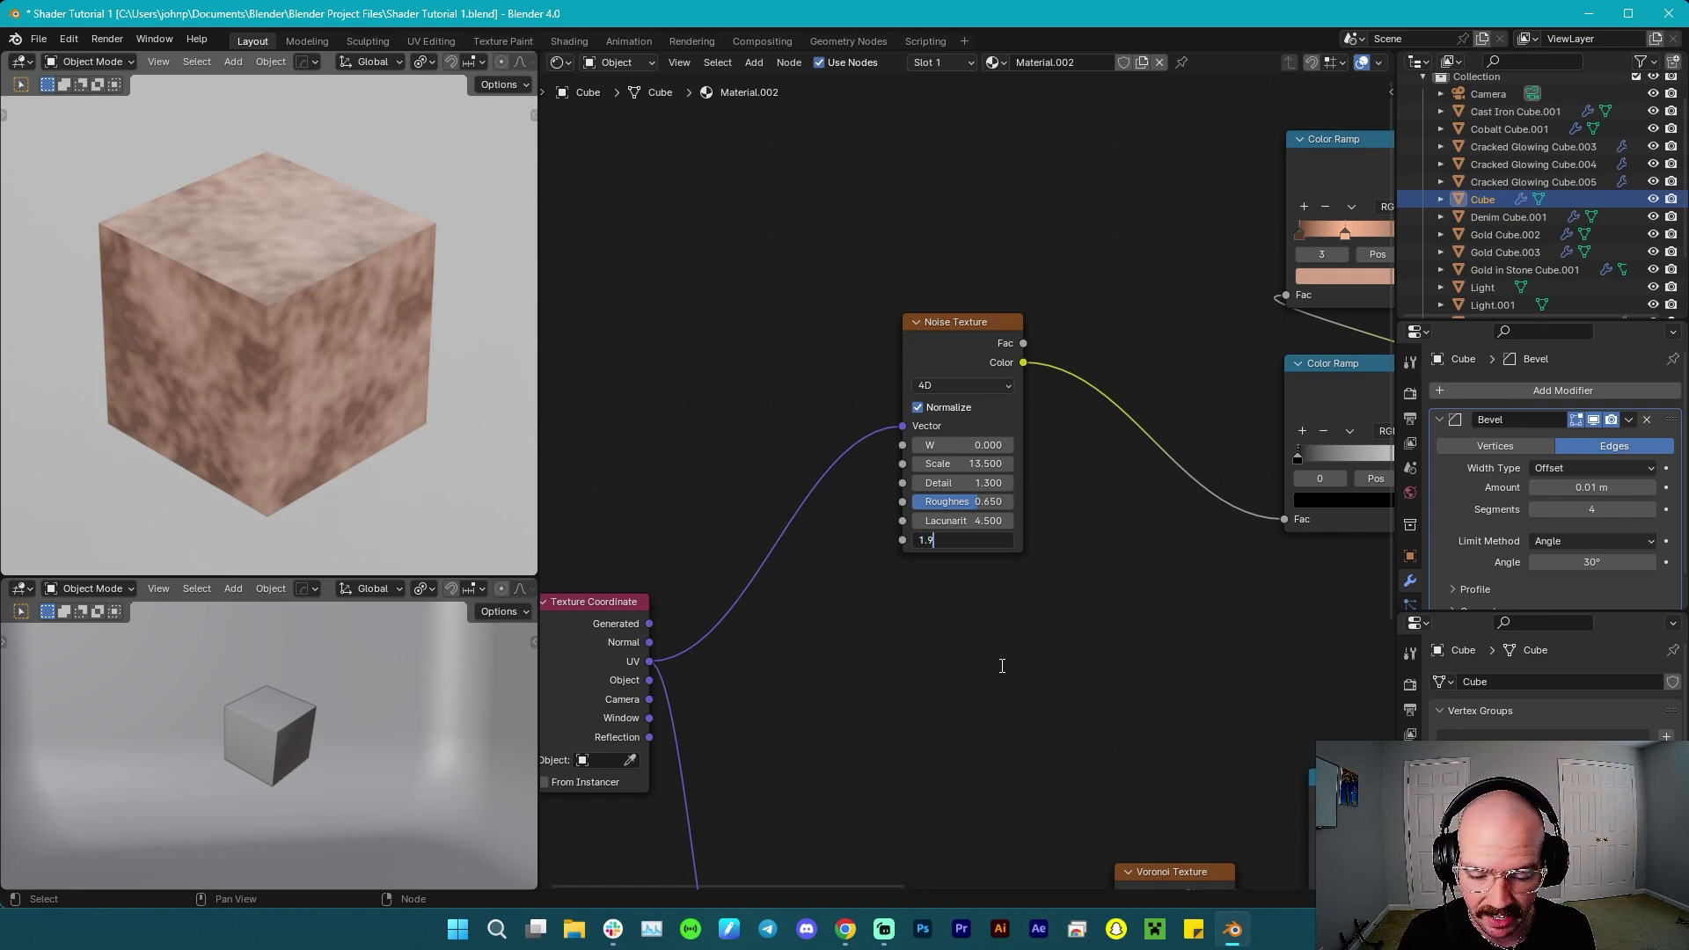
key(Return)
Move the black stop of the upper chain's black-to-white Color Ramp inward to about a quarter of the ramp.
middle_drag(1137, 634, 708, 706)
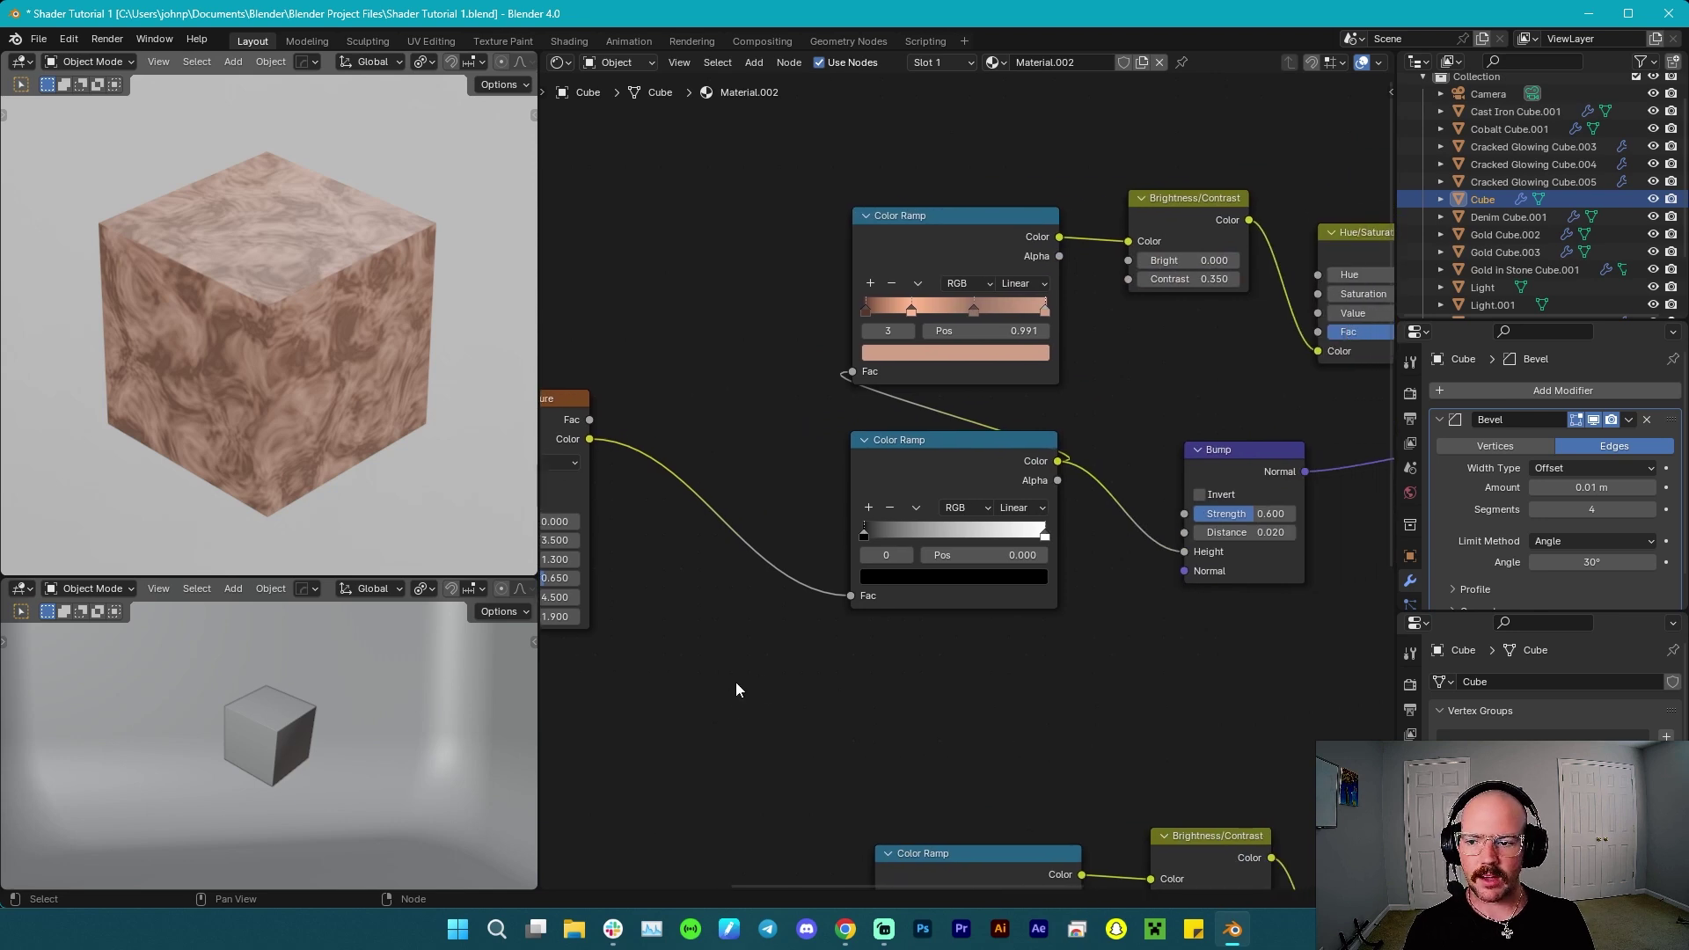
scroll(757, 674, up, 5)
scroll(756, 674, up, 1)
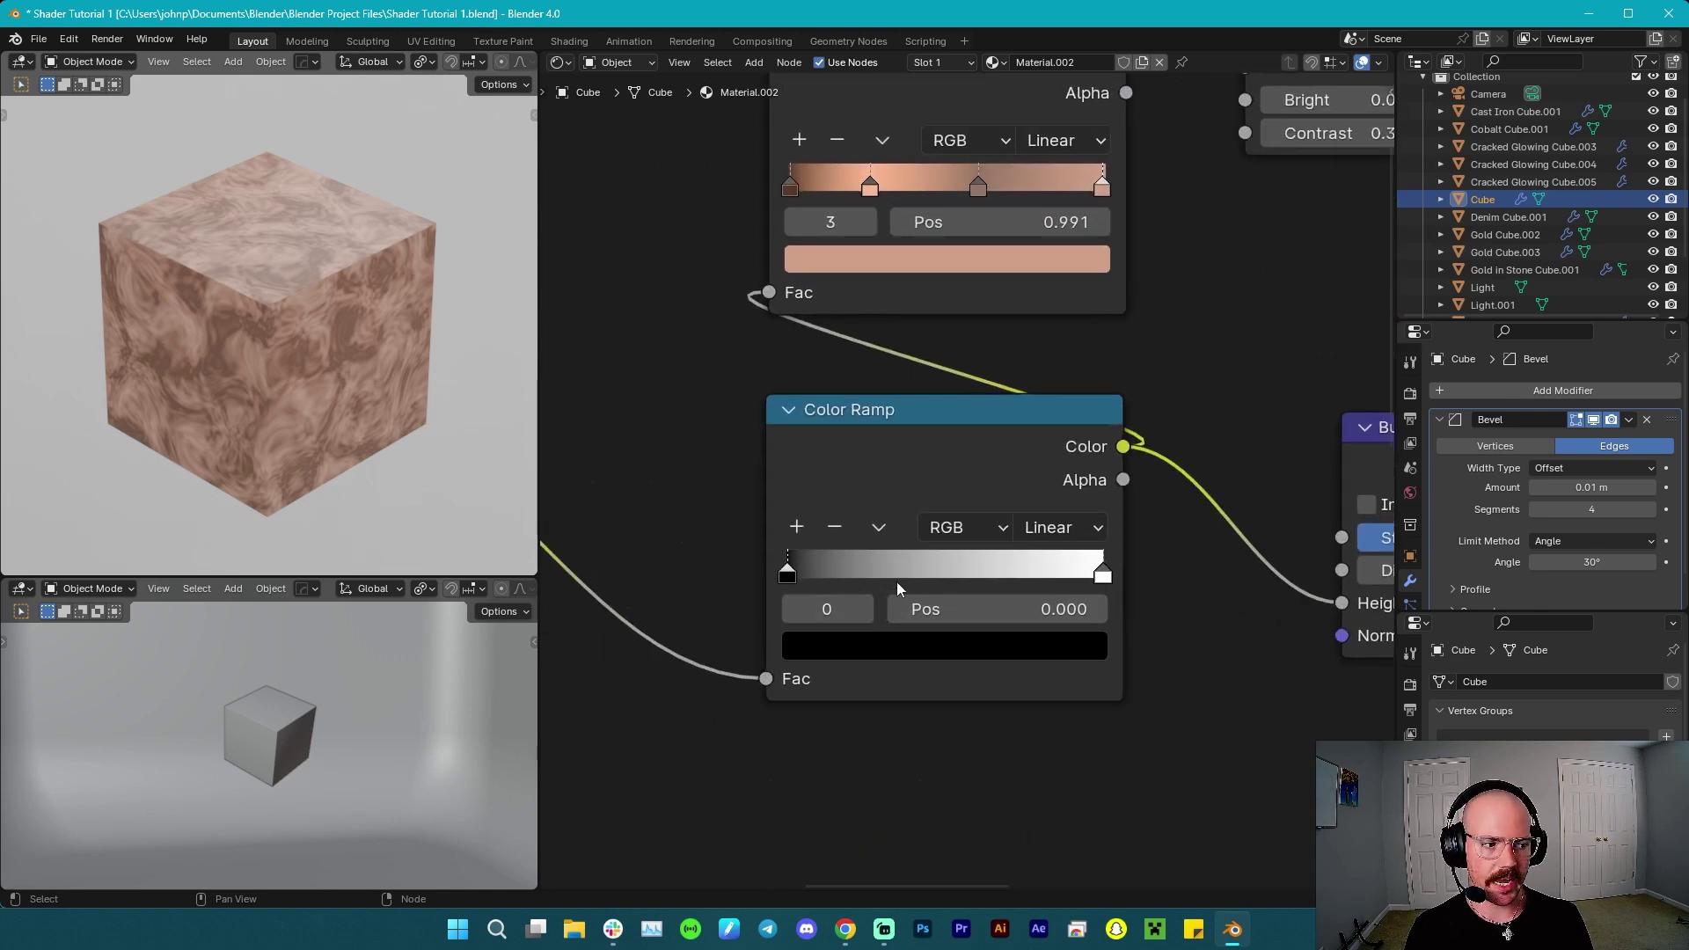
drag(788, 574, 869, 570)
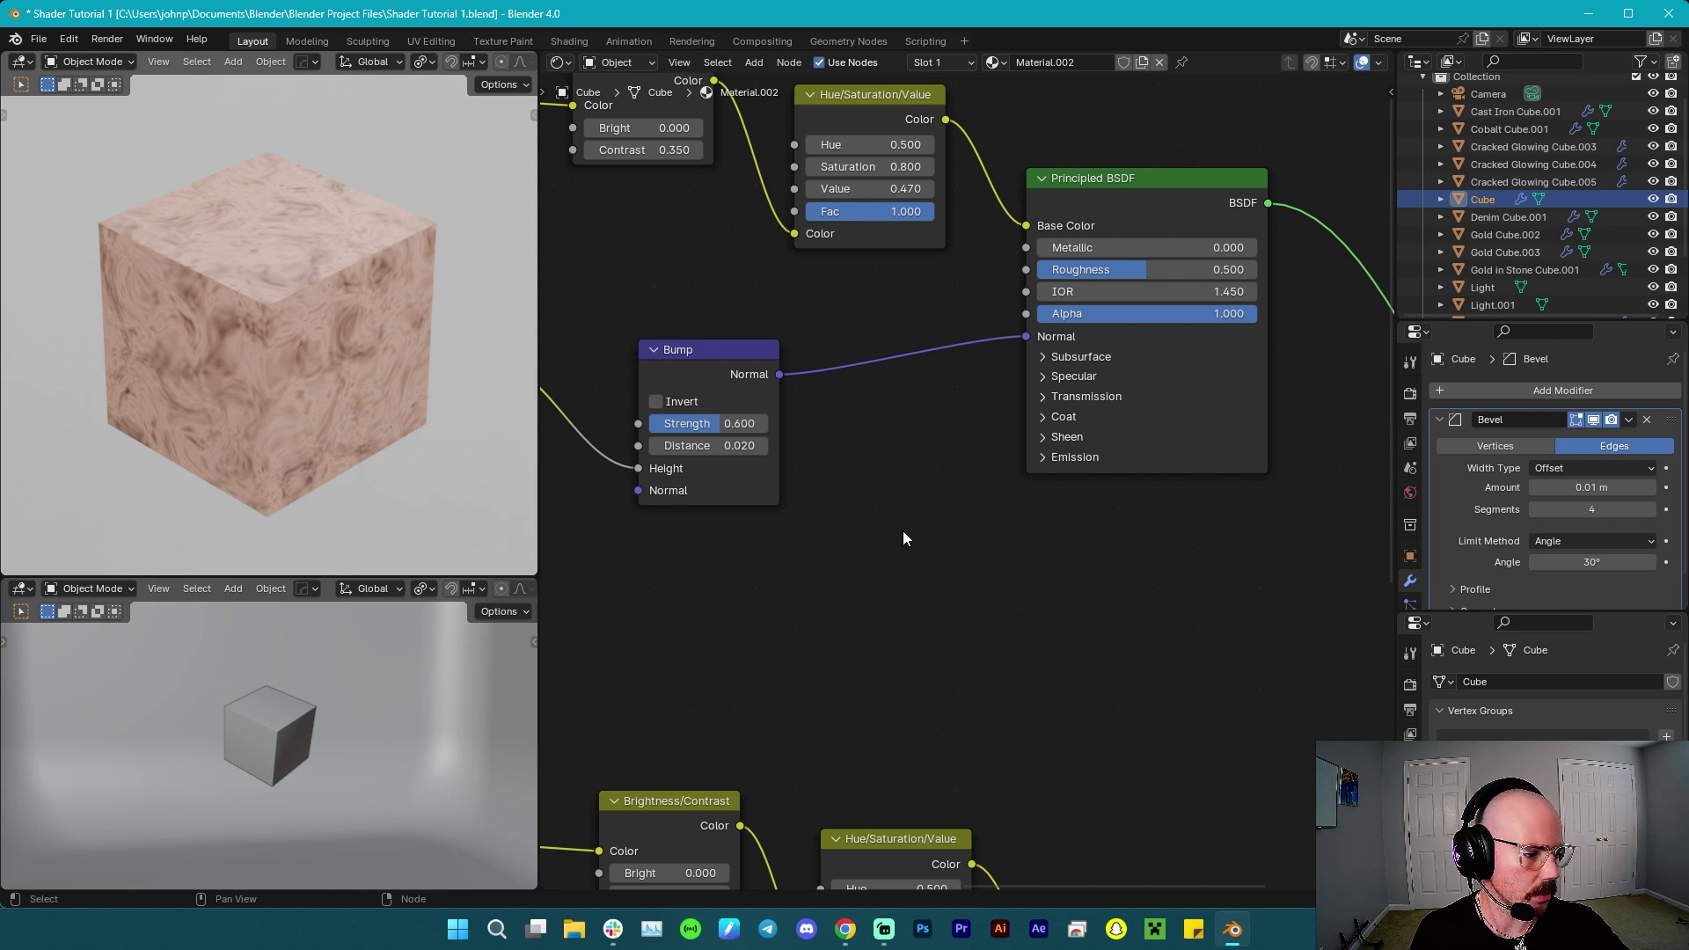
Lower the Roughness of the lower chain's Principled BSDF to about 0.41.
scroll(420, 412, up, 2)
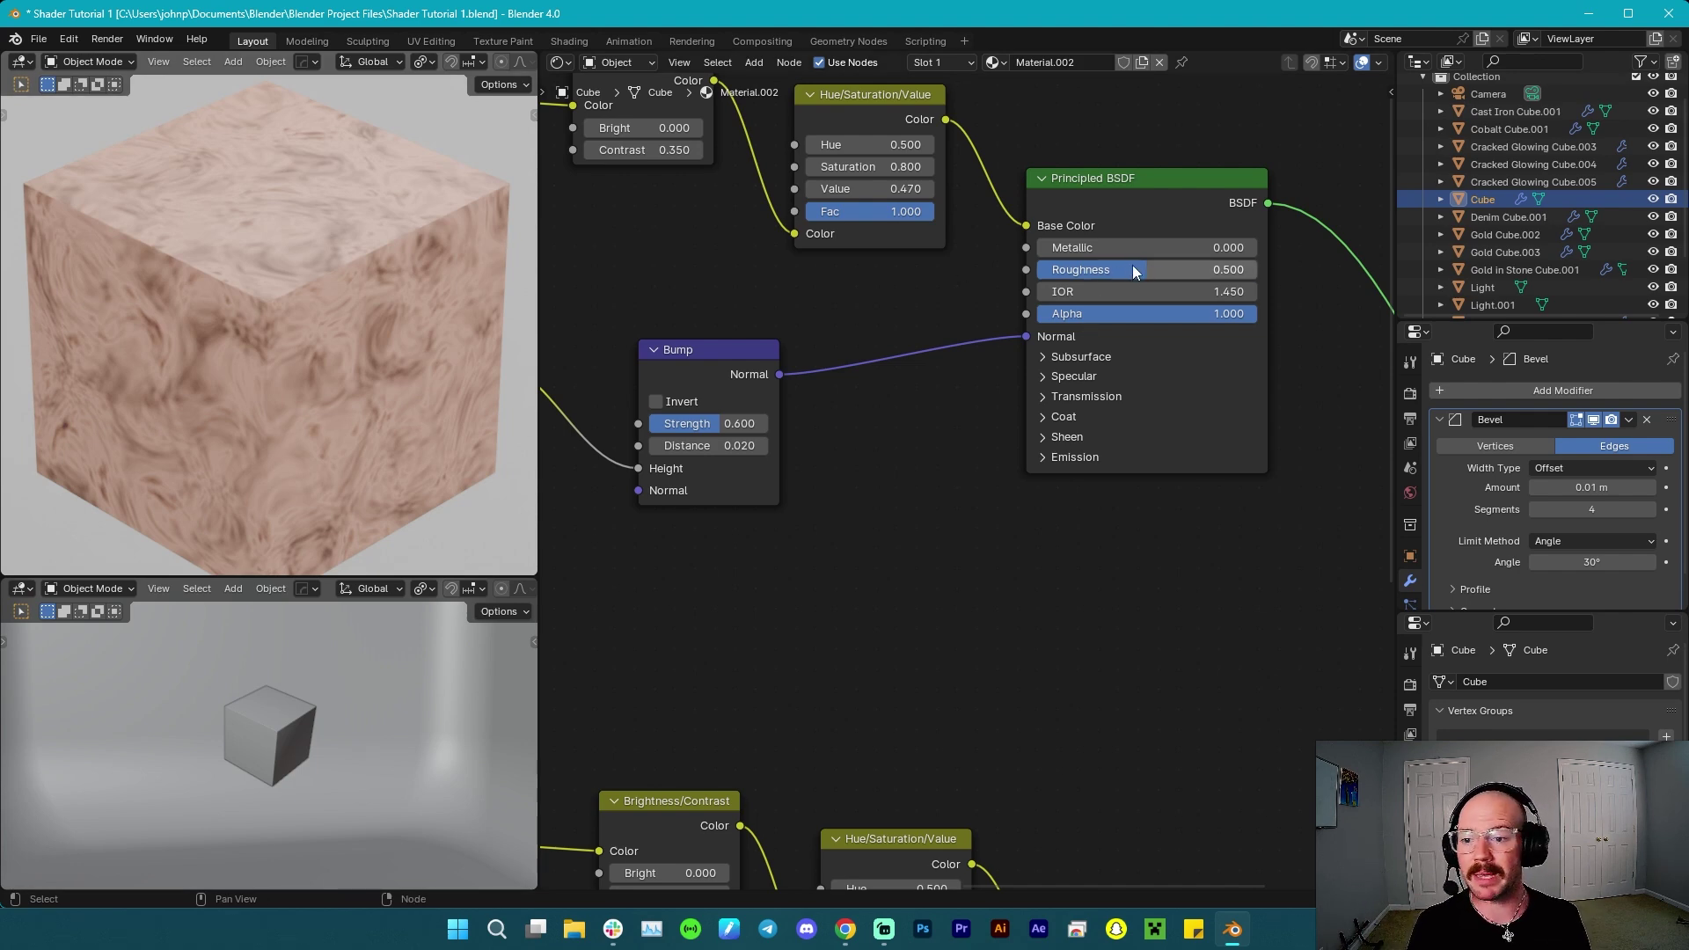
scroll(1019, 526, down, 1)
middle_drag(993, 623, 953, 243)
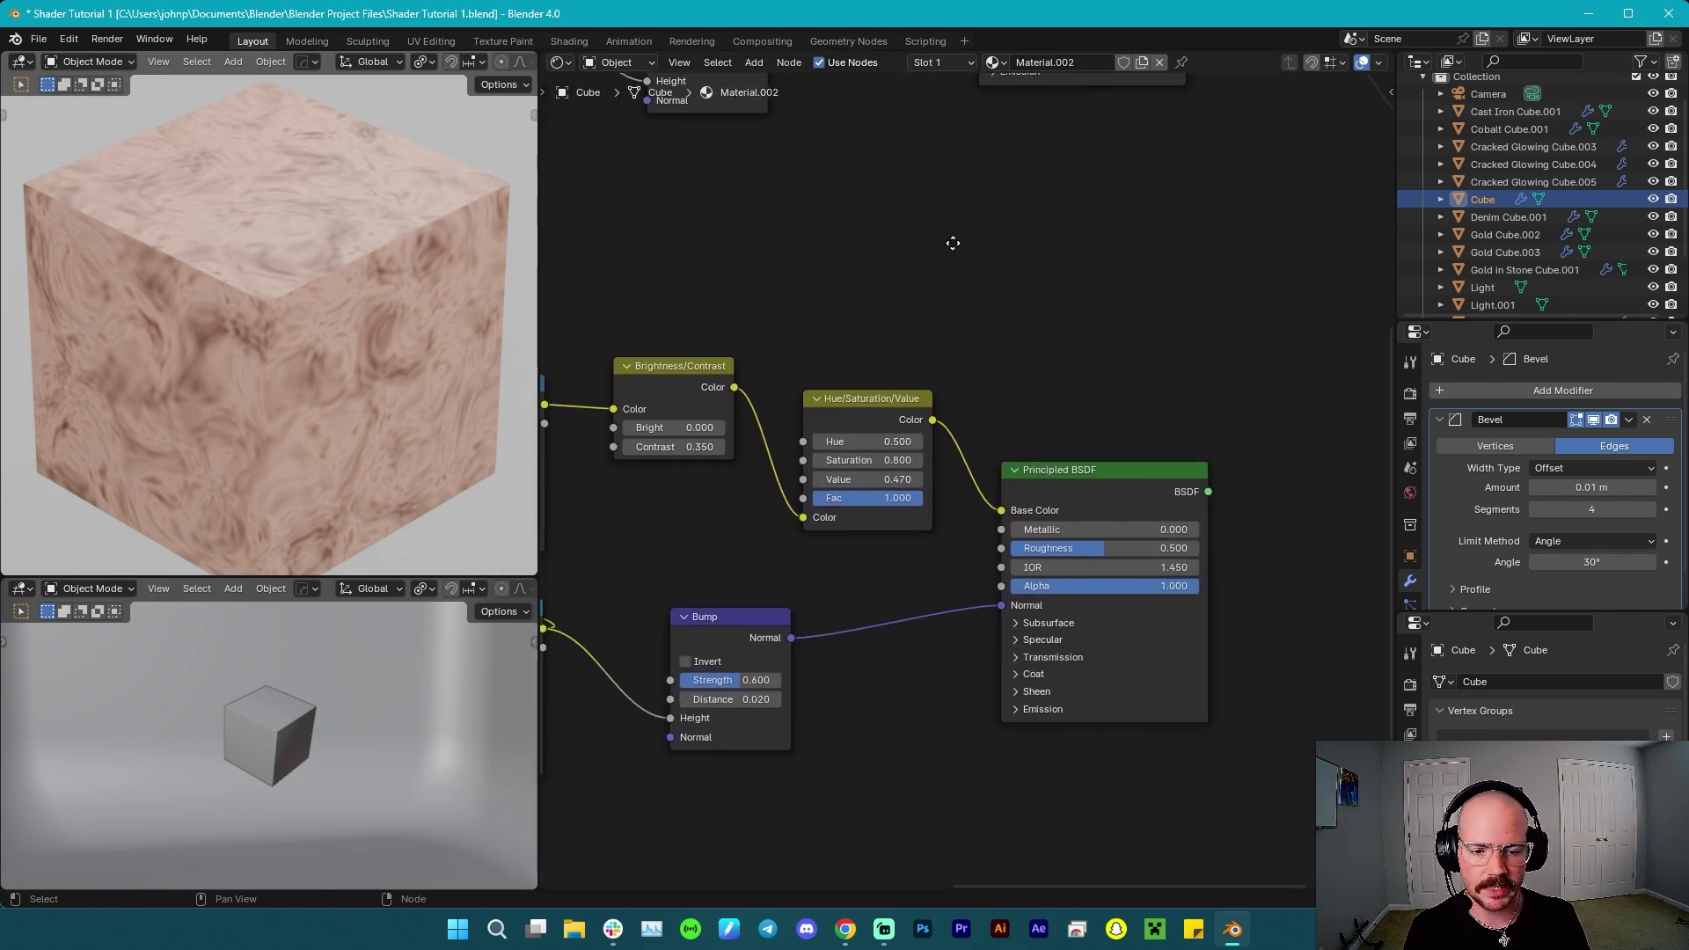
middle_drag(994, 453, 970, 359)
drag(1084, 456, 1064, 456)
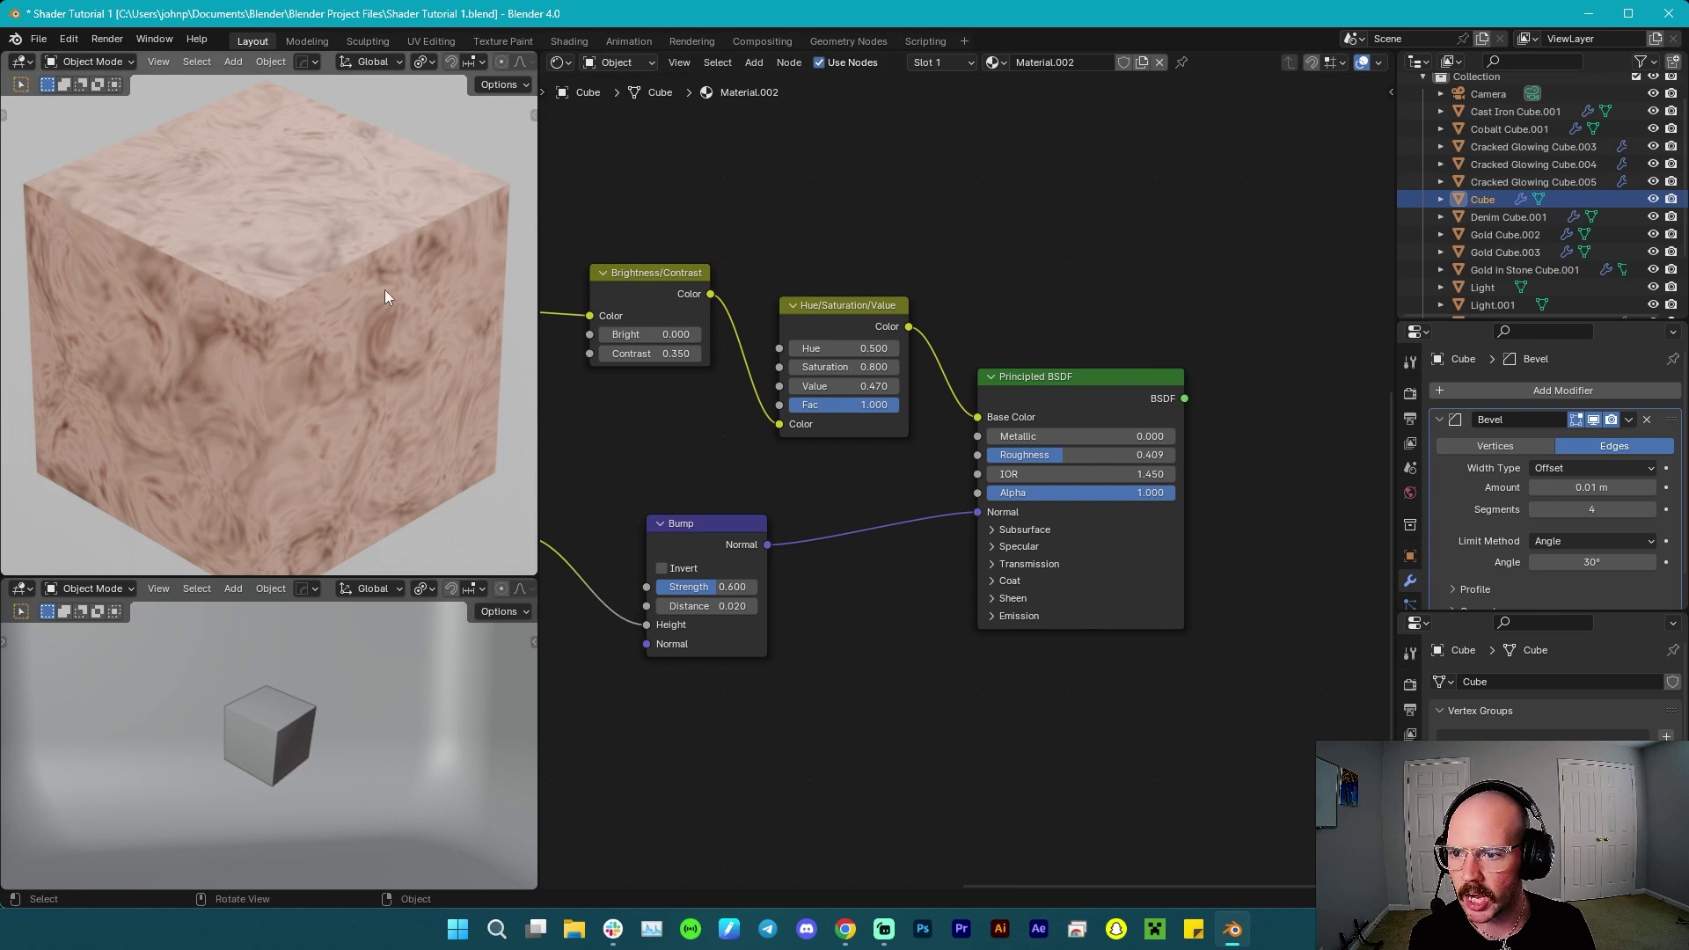
Add a Mix Shader between the two chains, with the lower Principled BSDF feeding its second Shader input.
drag(968, 530, 1060, 399)
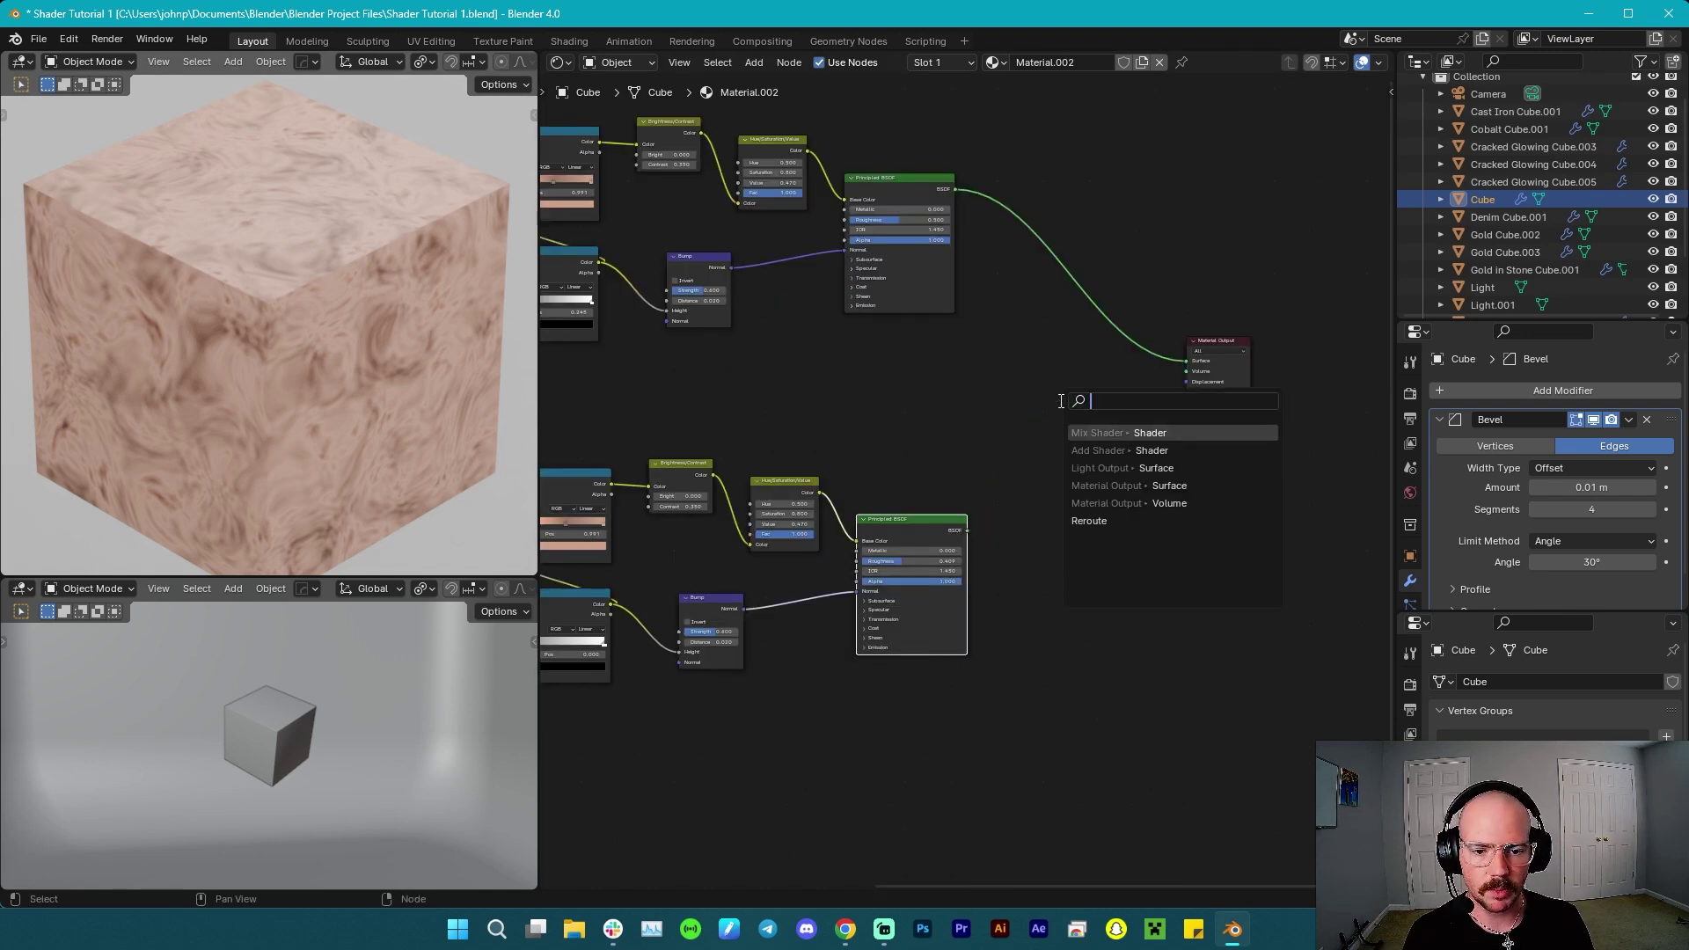
click(1142, 433)
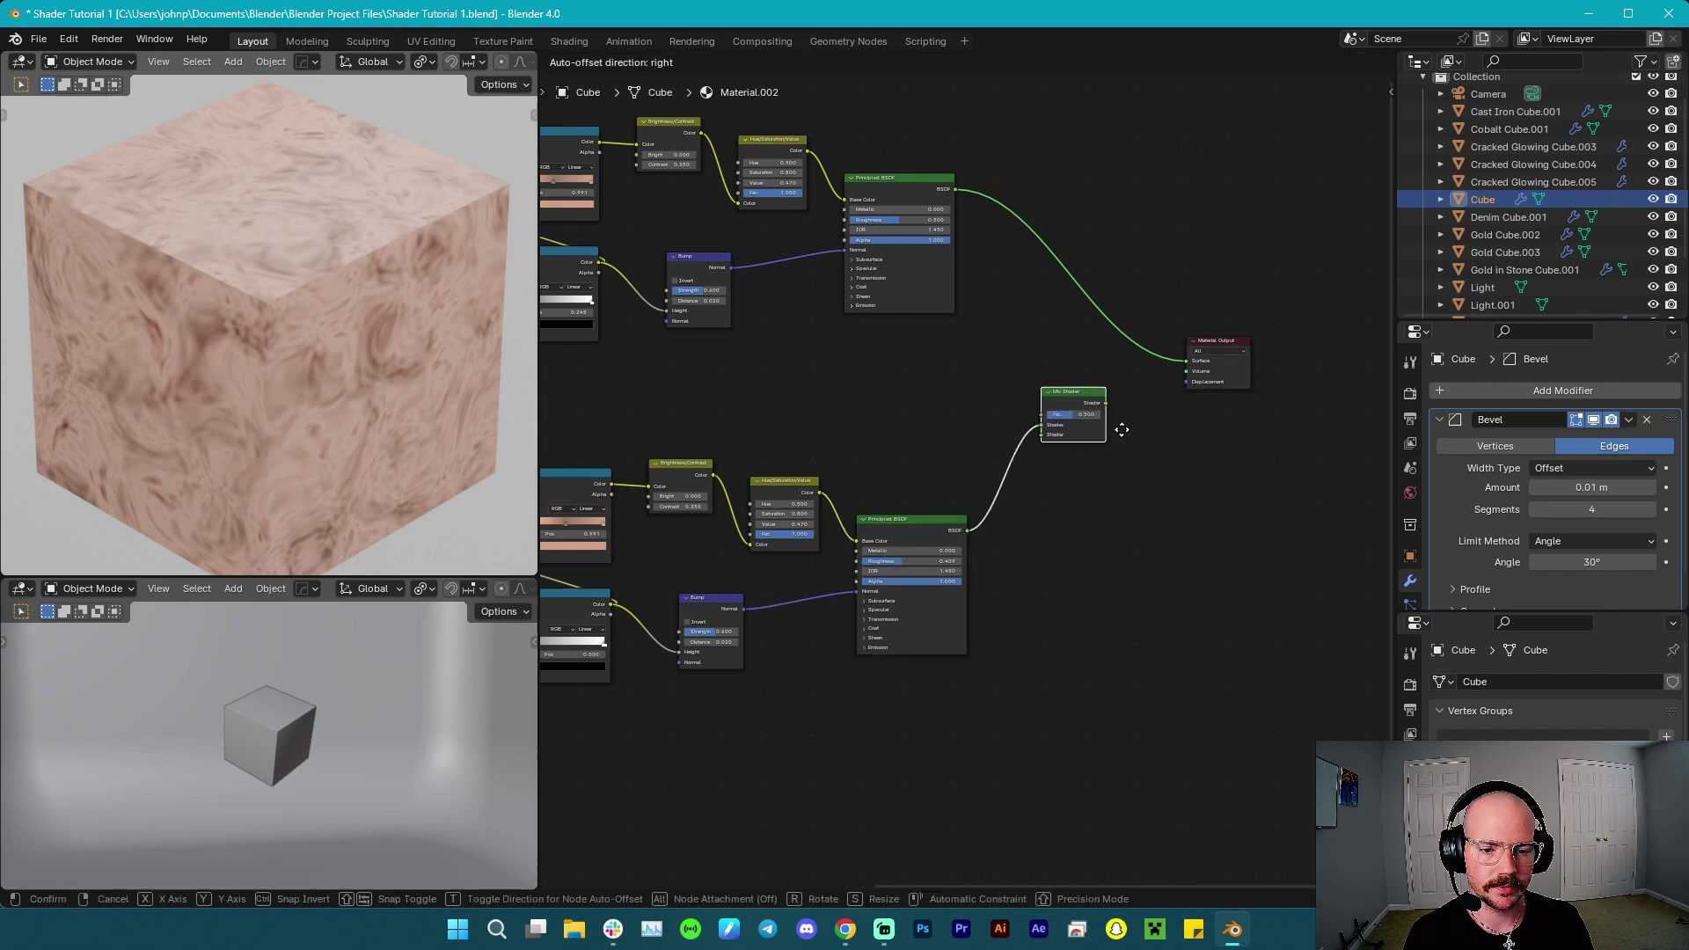
drag(1052, 447, 1053, 440)
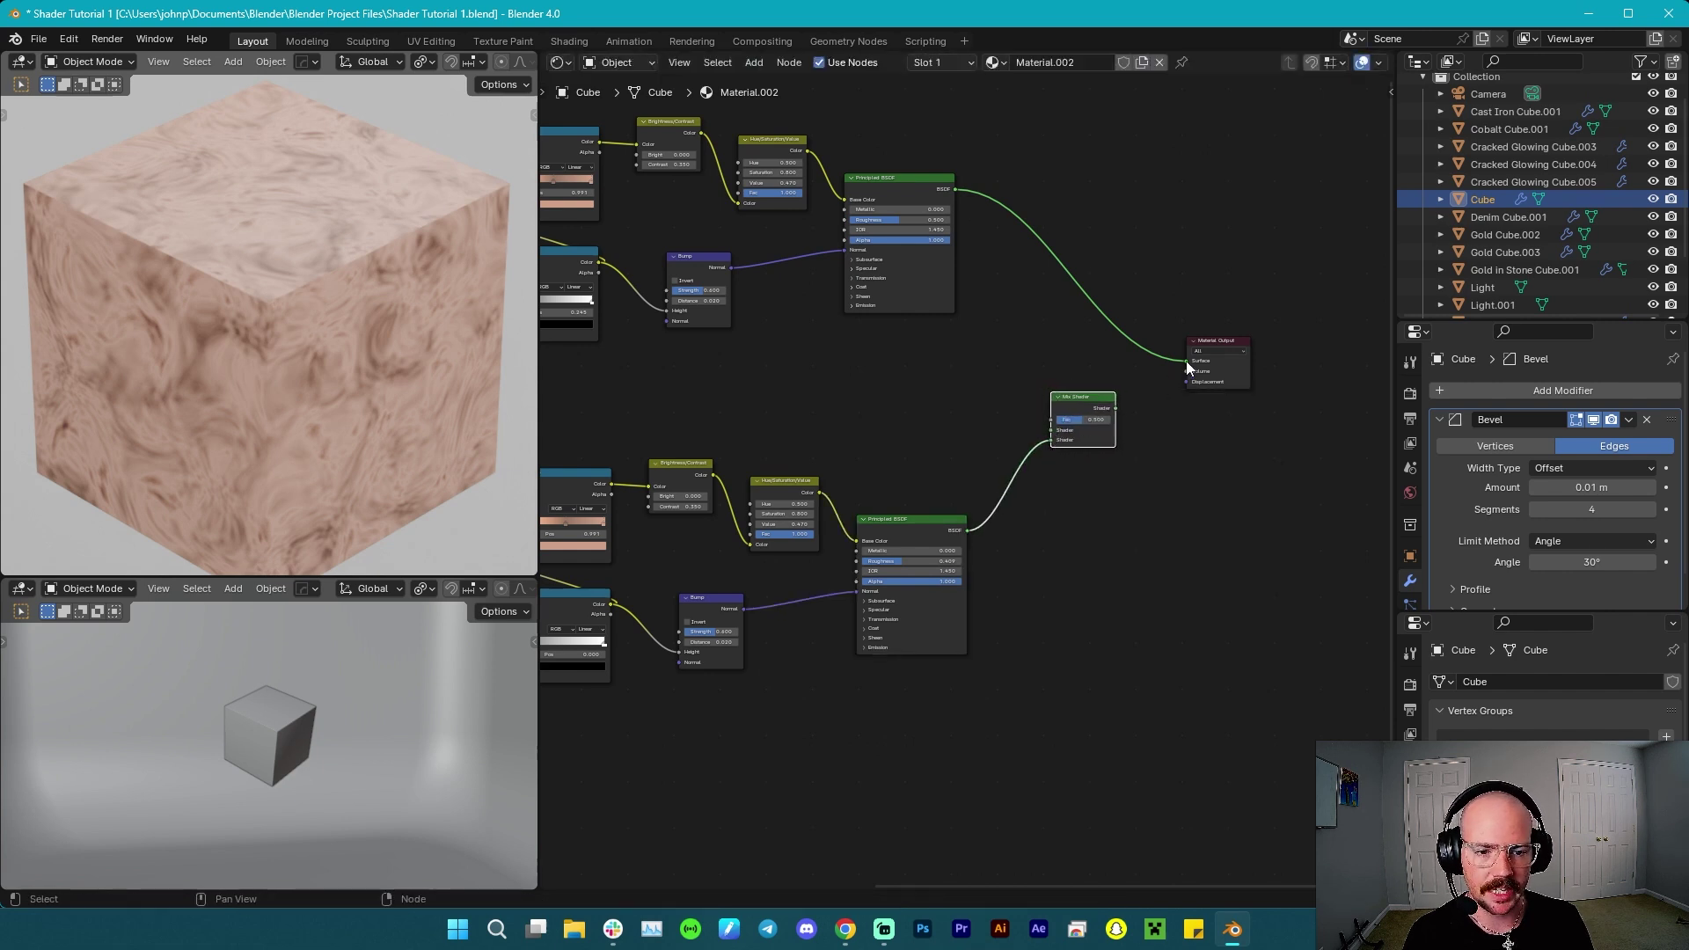
Reroute the upper Principled BSDF into the Mix Shader's first Shader input and connect the Mix Shader to the Material Output's Surface.
drag(1186, 361, 1056, 430)
middle_drag(942, 386, 967, 408)
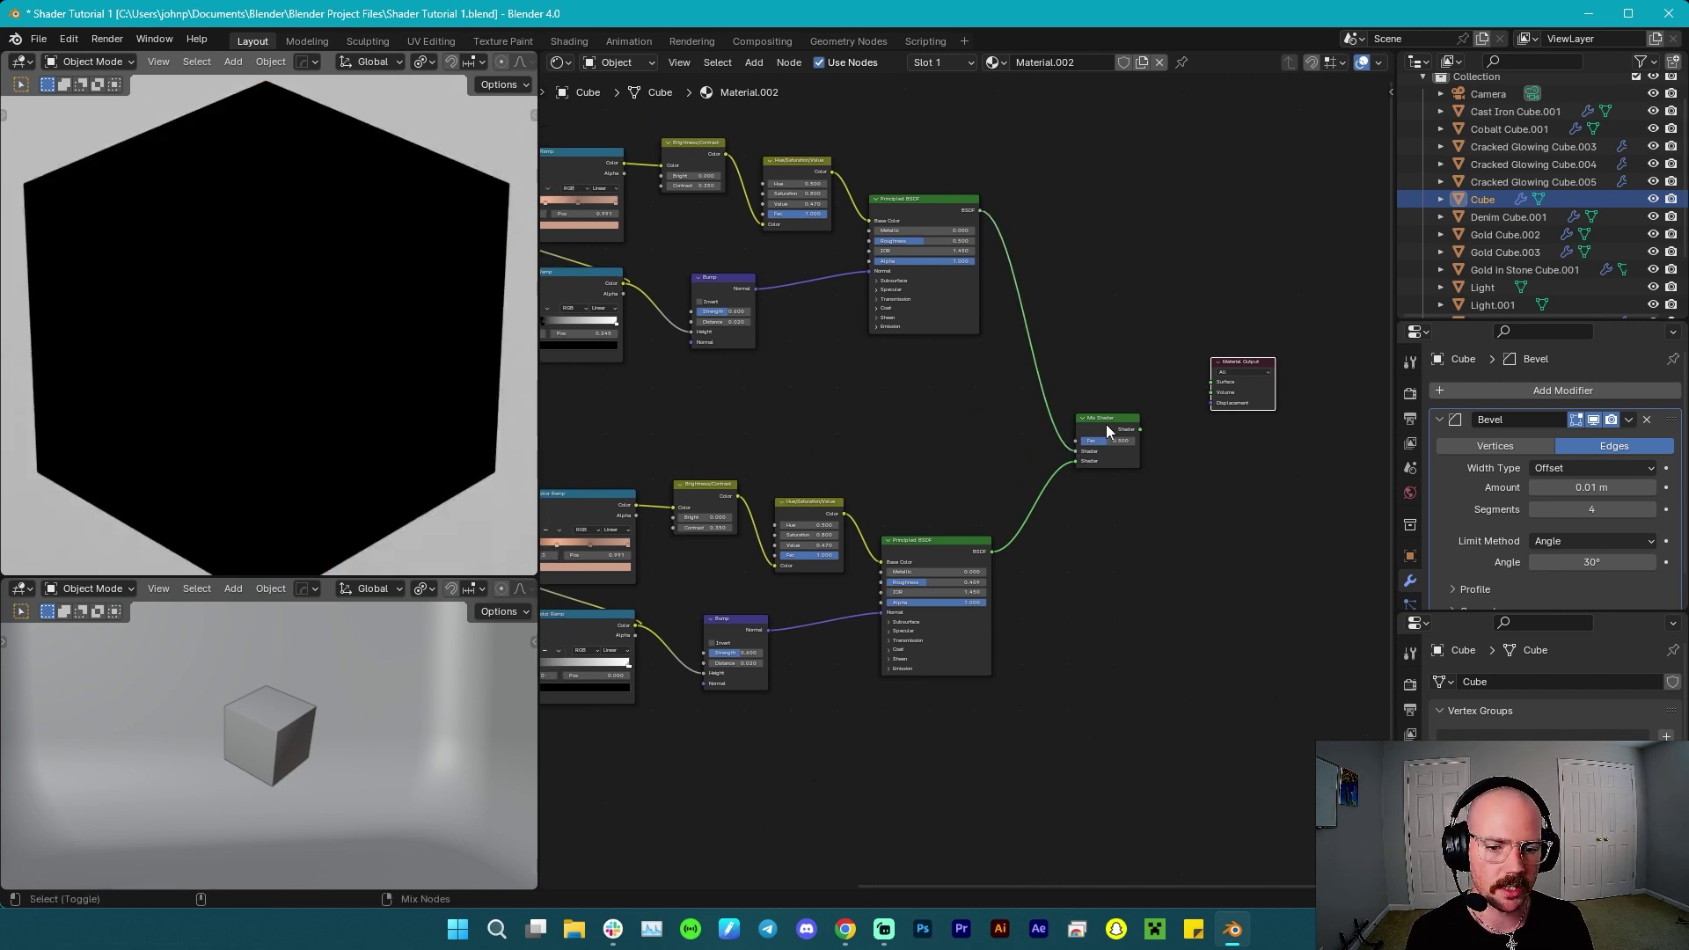
ctrl+shift+click(1107, 425)
Add a Color Ramp between the two Principled BSDFs with its Color output feeding the Mix Shader's Fac.
middle_drag(1112, 335, 1156, 291)
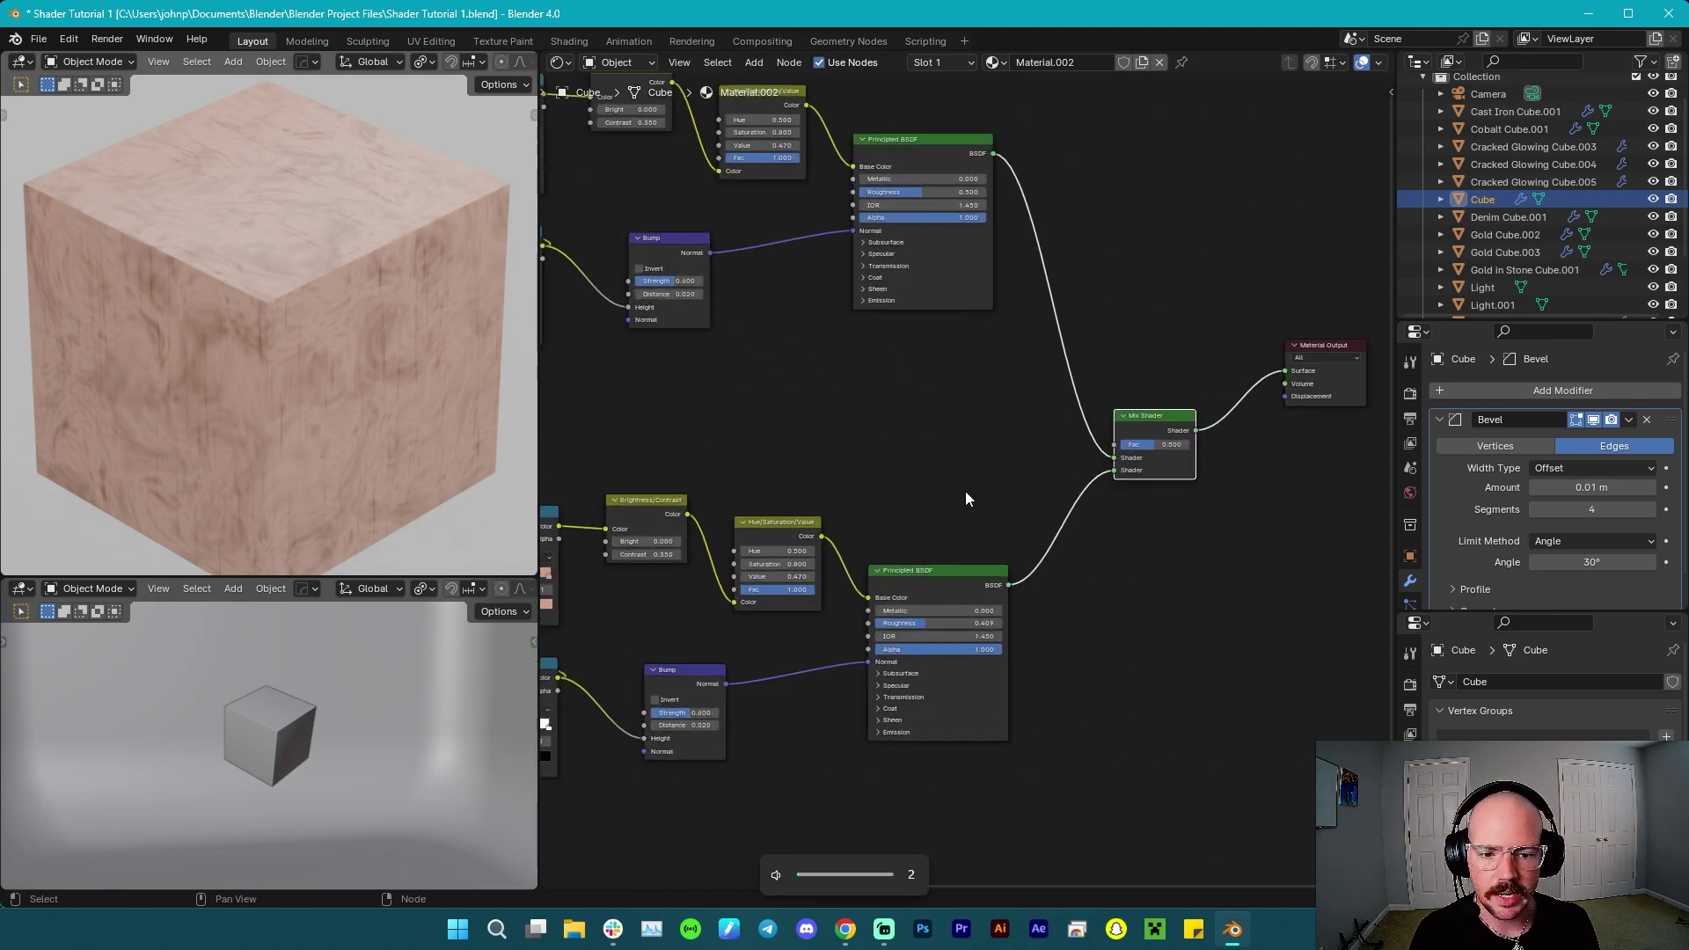
scroll(966, 490, up, 3)
scroll(974, 478, down, 3)
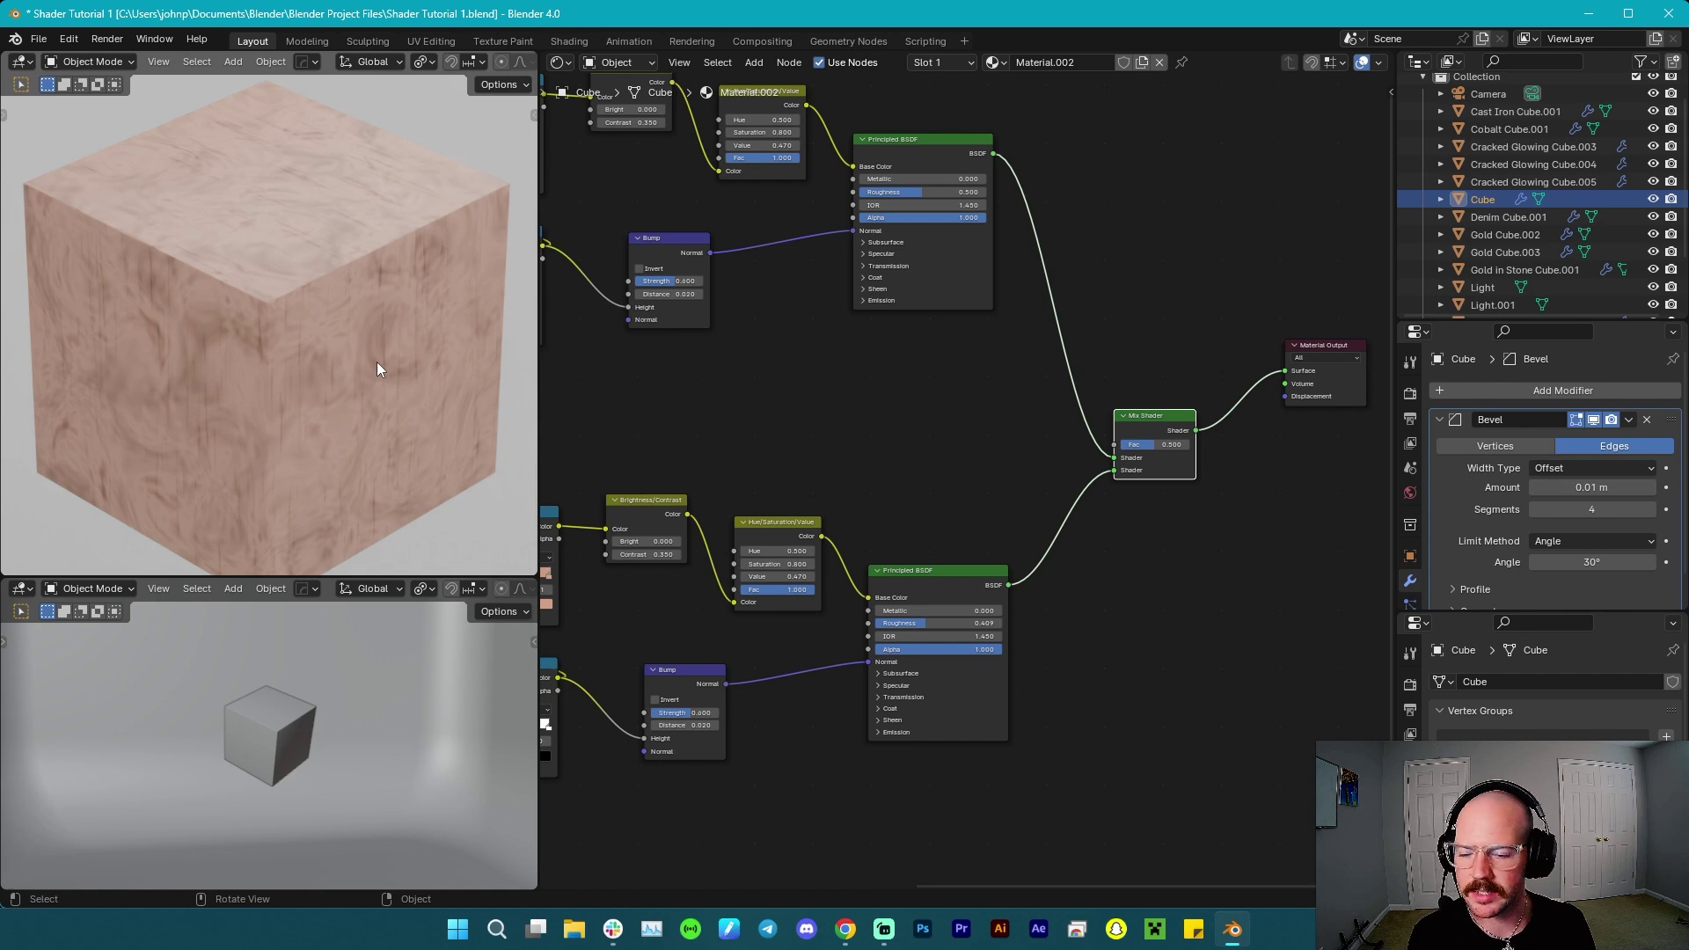
drag(1115, 444, 867, 443)
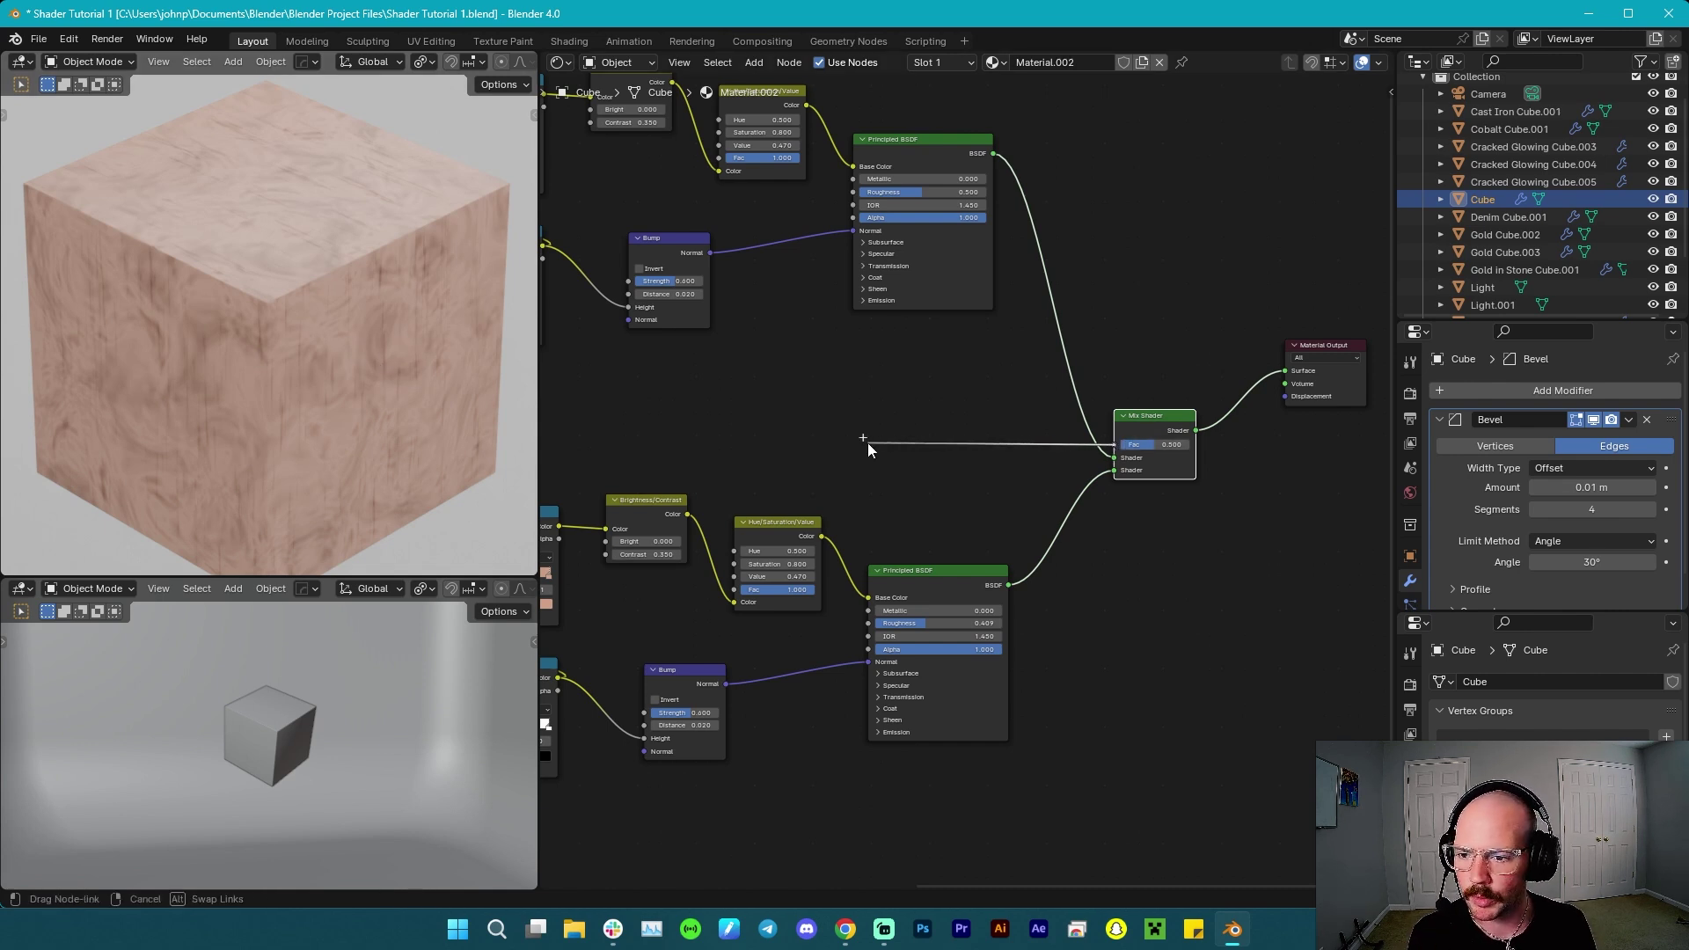
drag(868, 444, 965, 431)
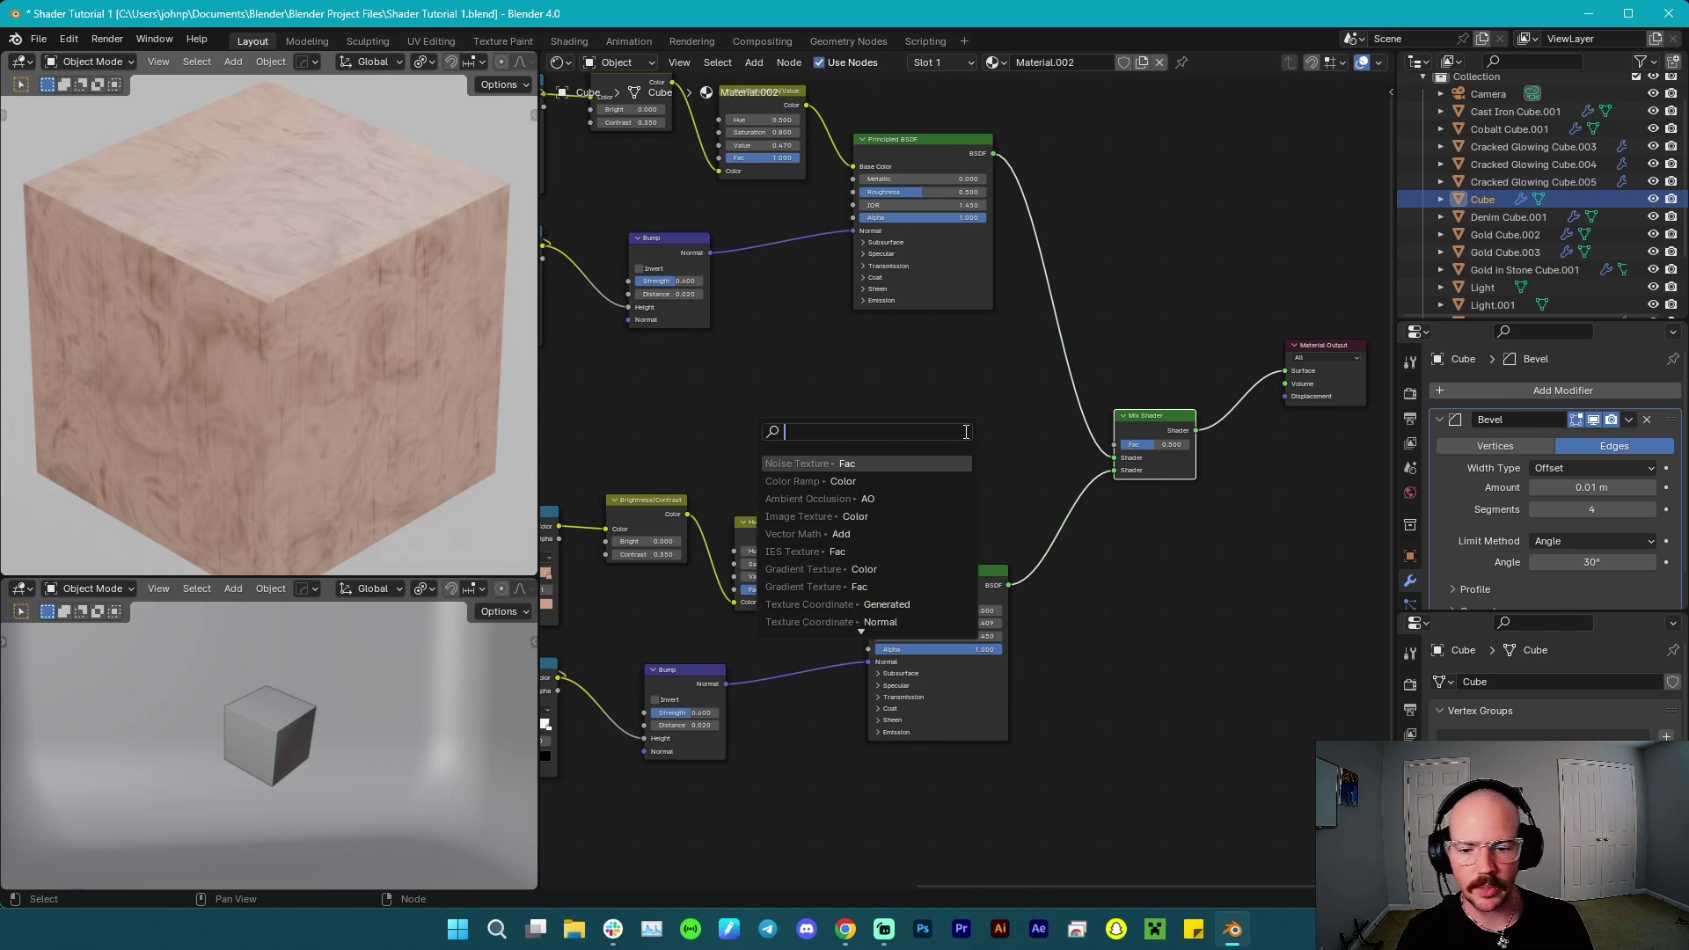
click(902, 481)
click(946, 447)
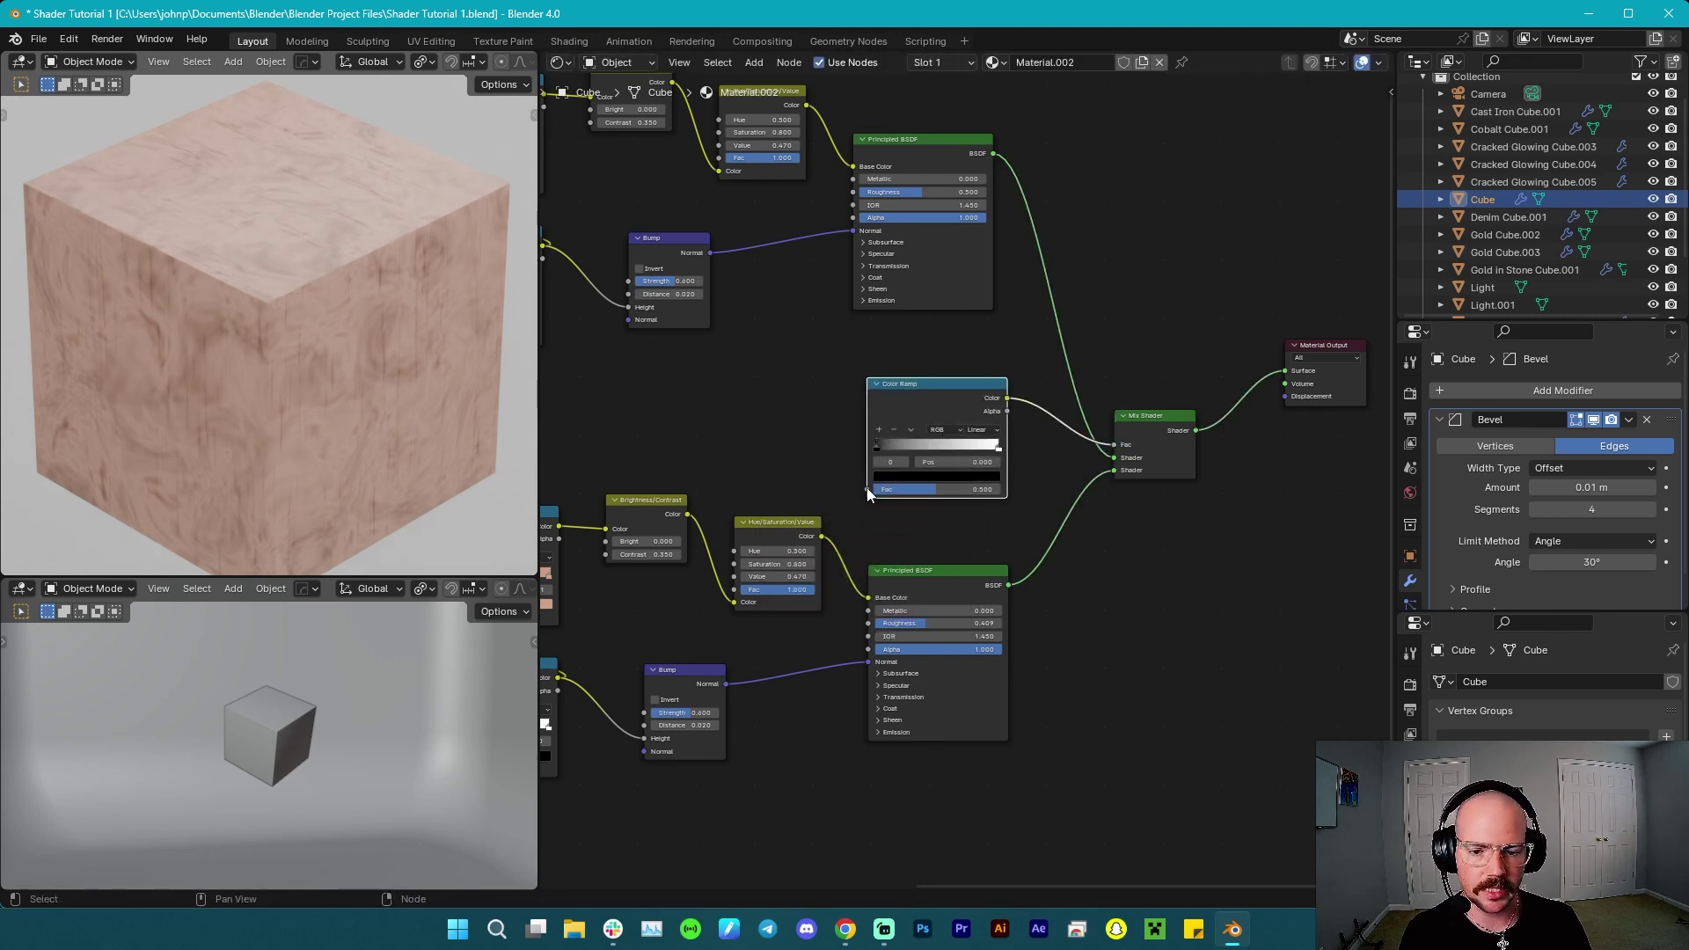
Add a Noise Texture beside the mixing Color Ramp, with its Fac output feeding the ramp's Fac input.
drag(868, 488, 769, 415)
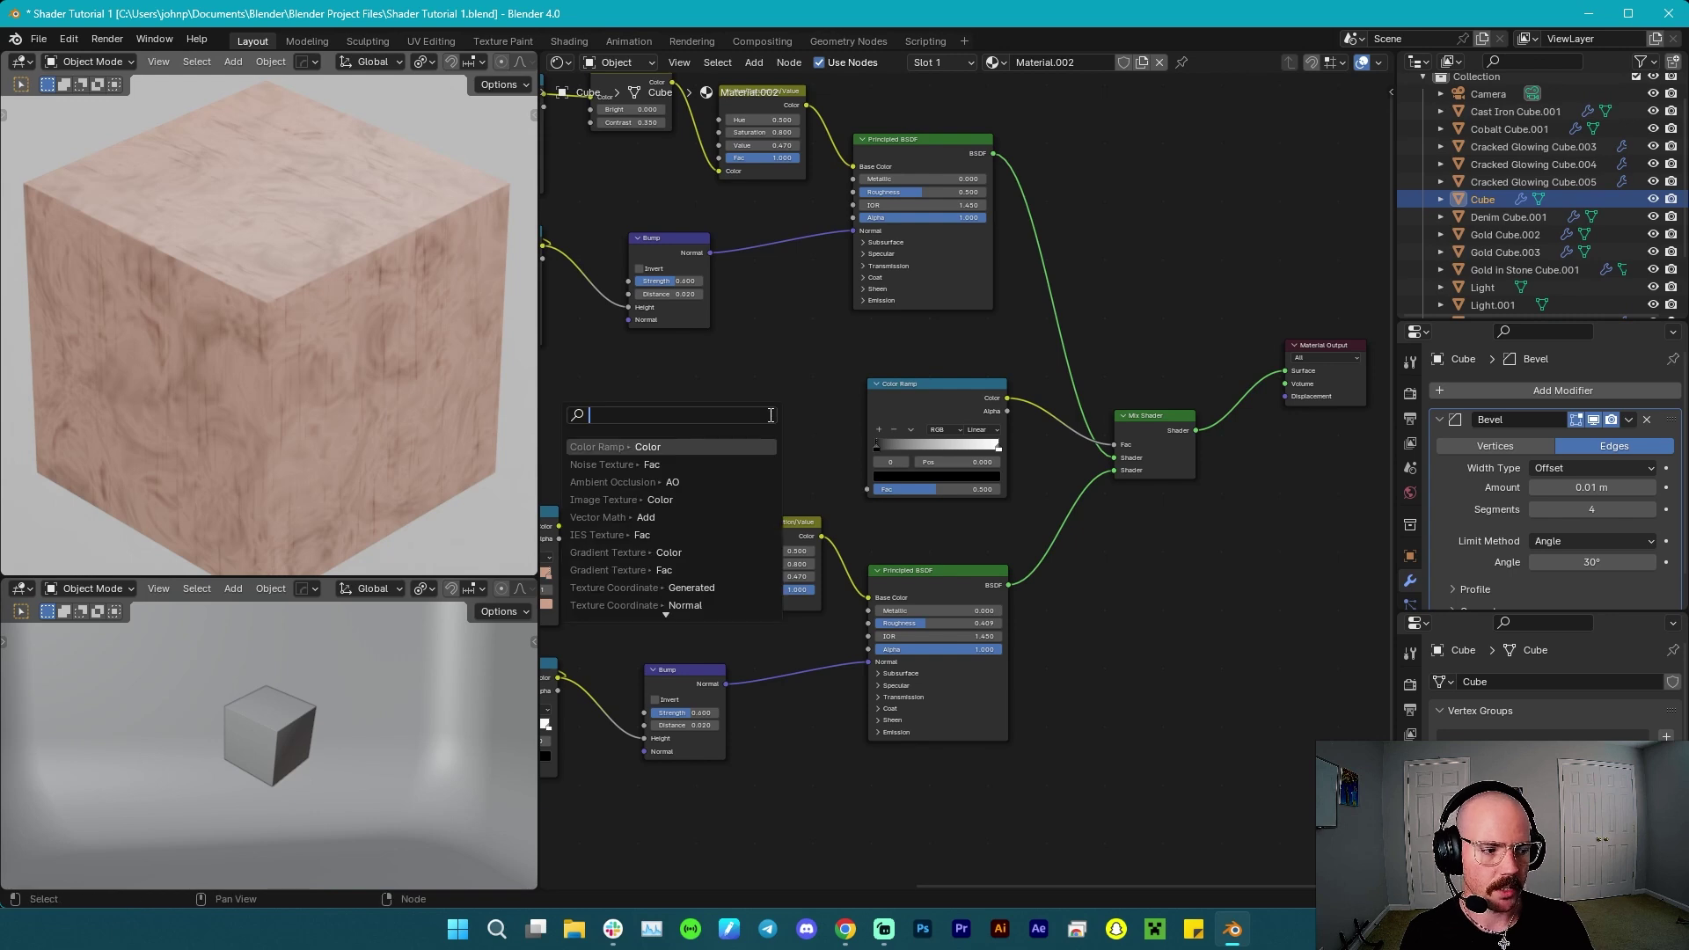
click(742, 464)
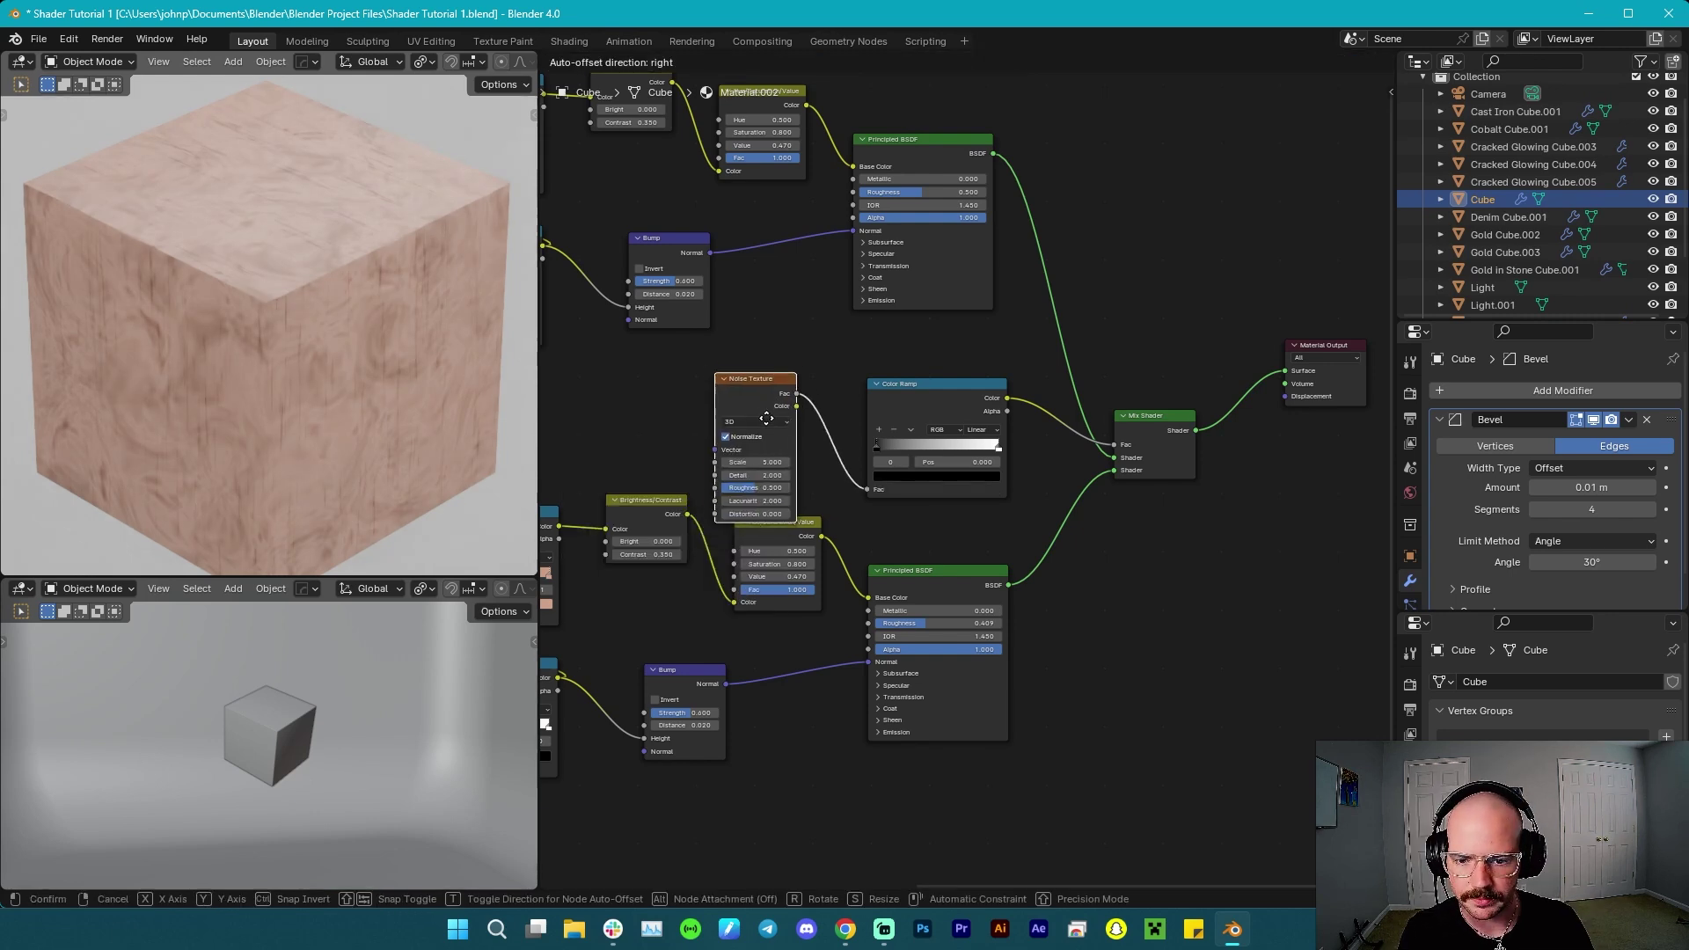
click(775, 387)
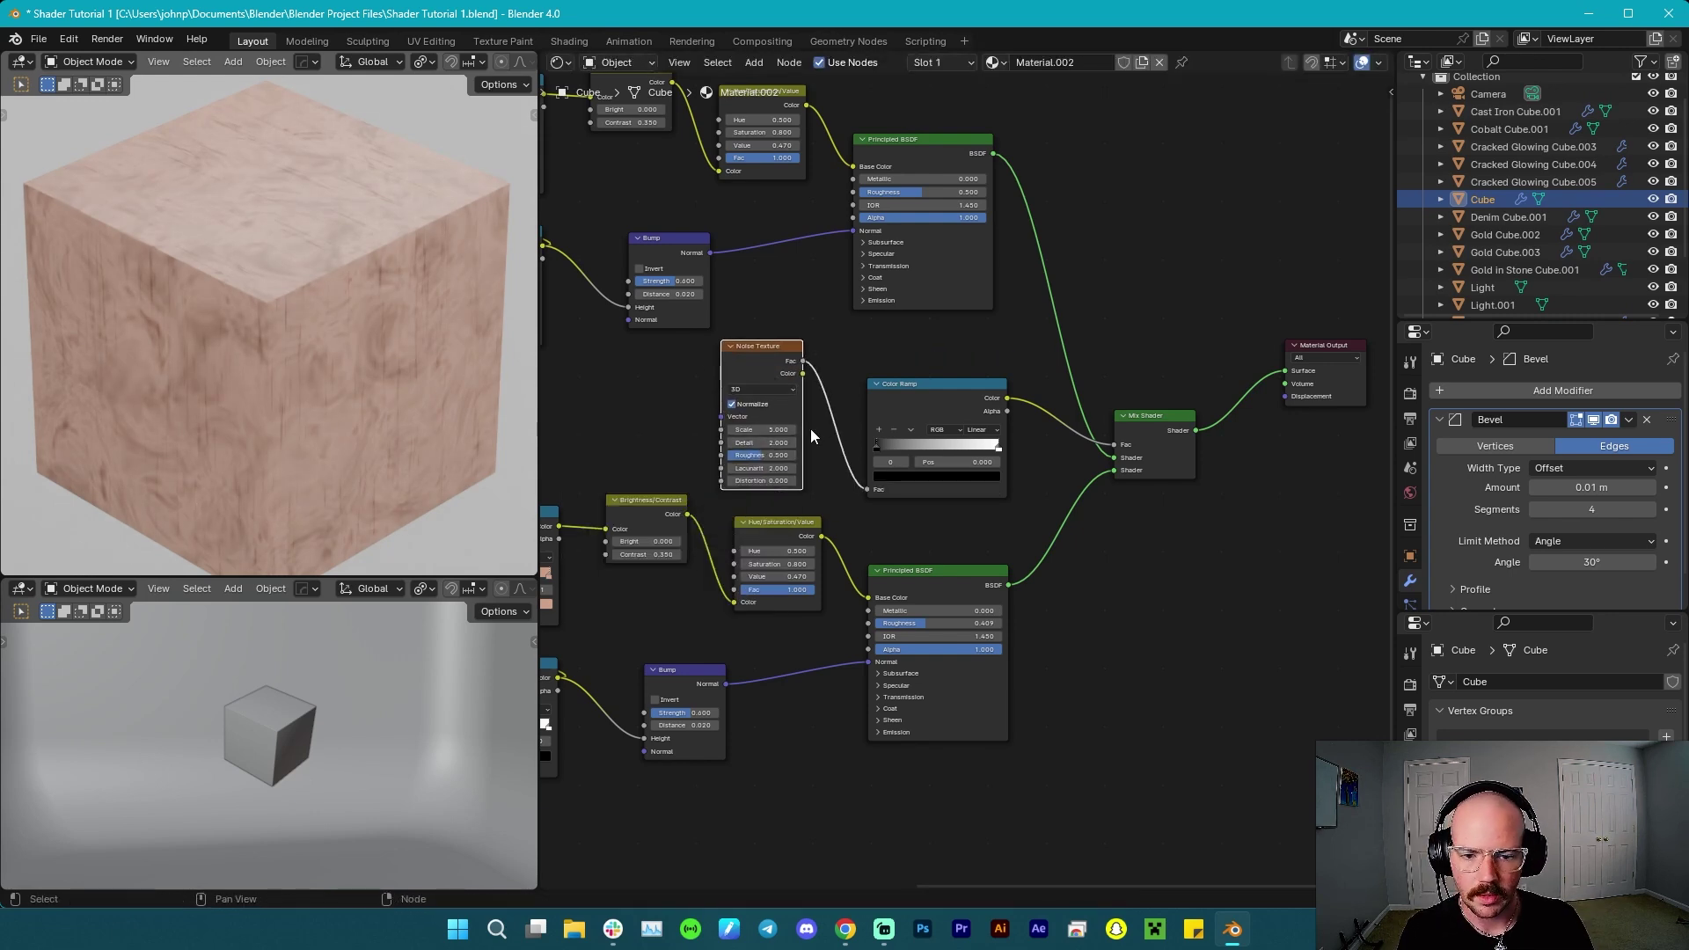
Preview the new Noise Texture on the cube, and route the mixing Color Ramp's Color directly to the Material Output for preview.
ctrl+shift+click(939, 400)
ctrl+shift+click(753, 348)
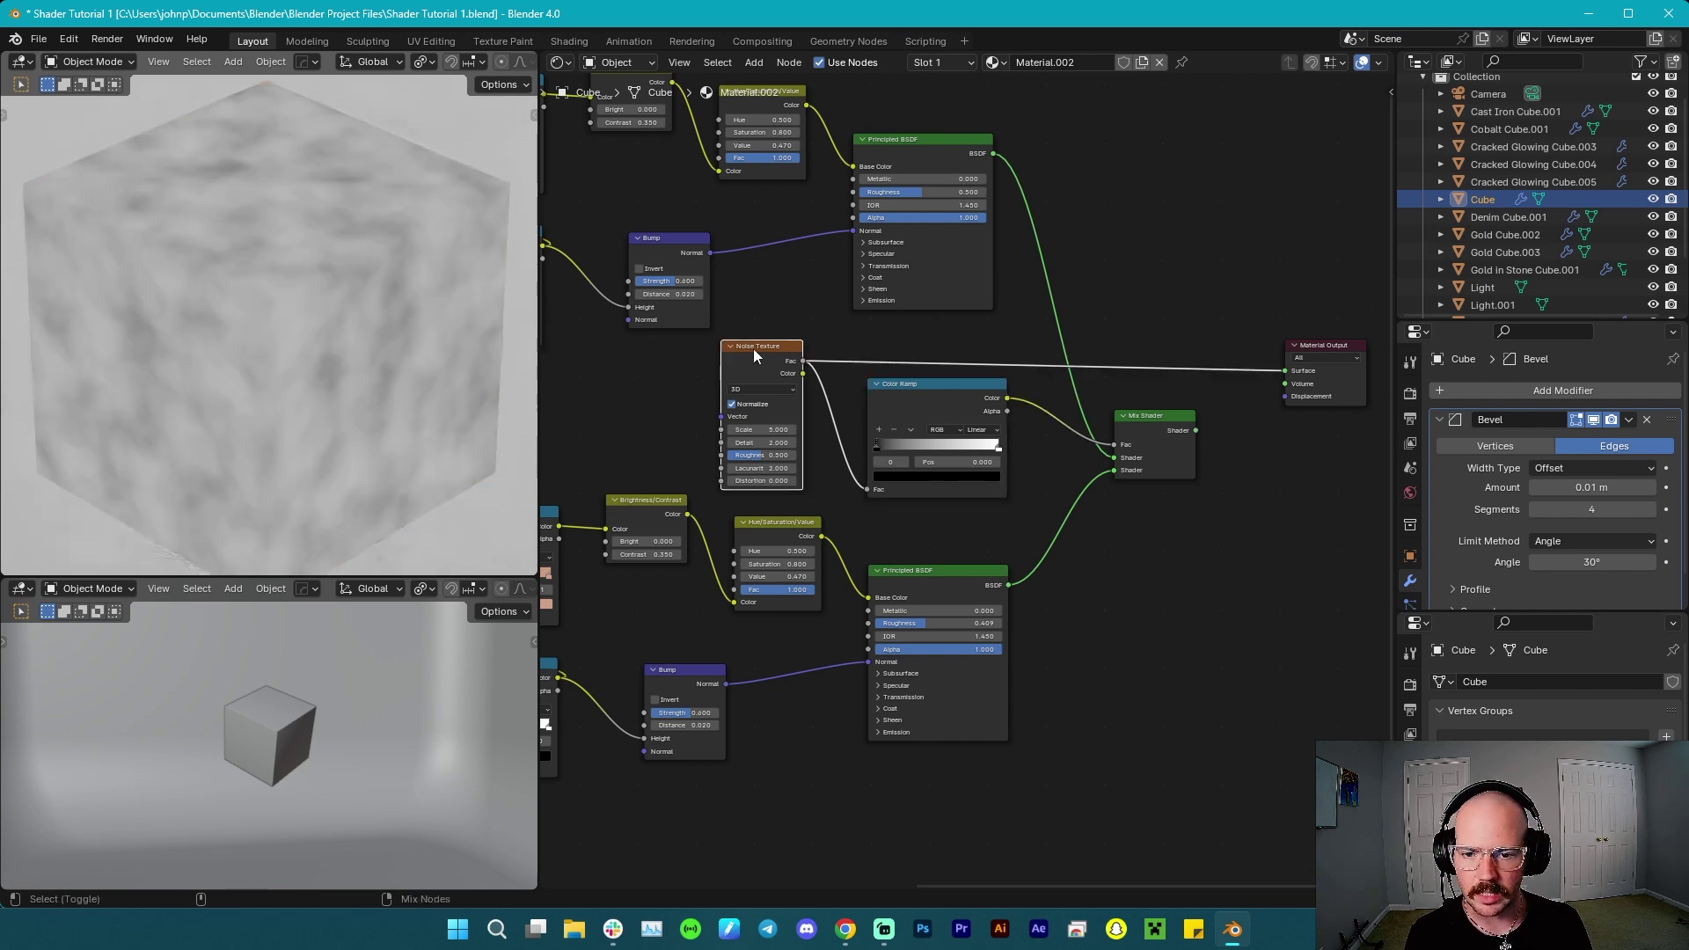
click(933, 396)
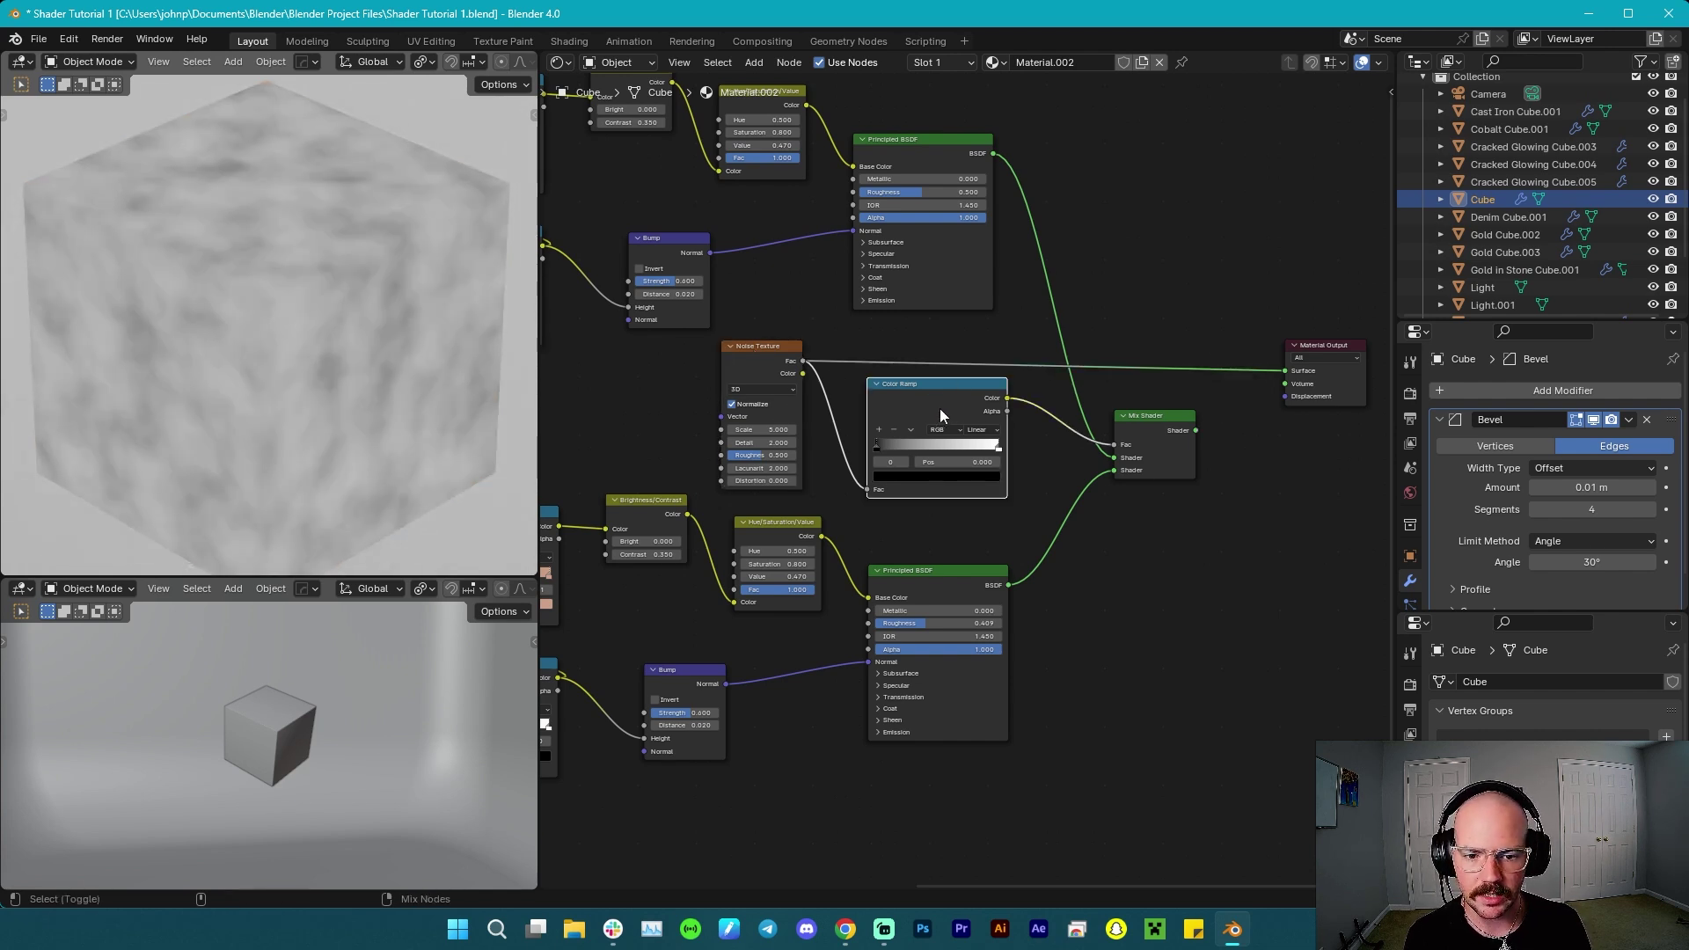
ctrl+shift+click(940, 408)
Switch the mixing Noise Texture to 4D and set its W to 1.
scroll(756, 415, up, 4)
click(761, 359)
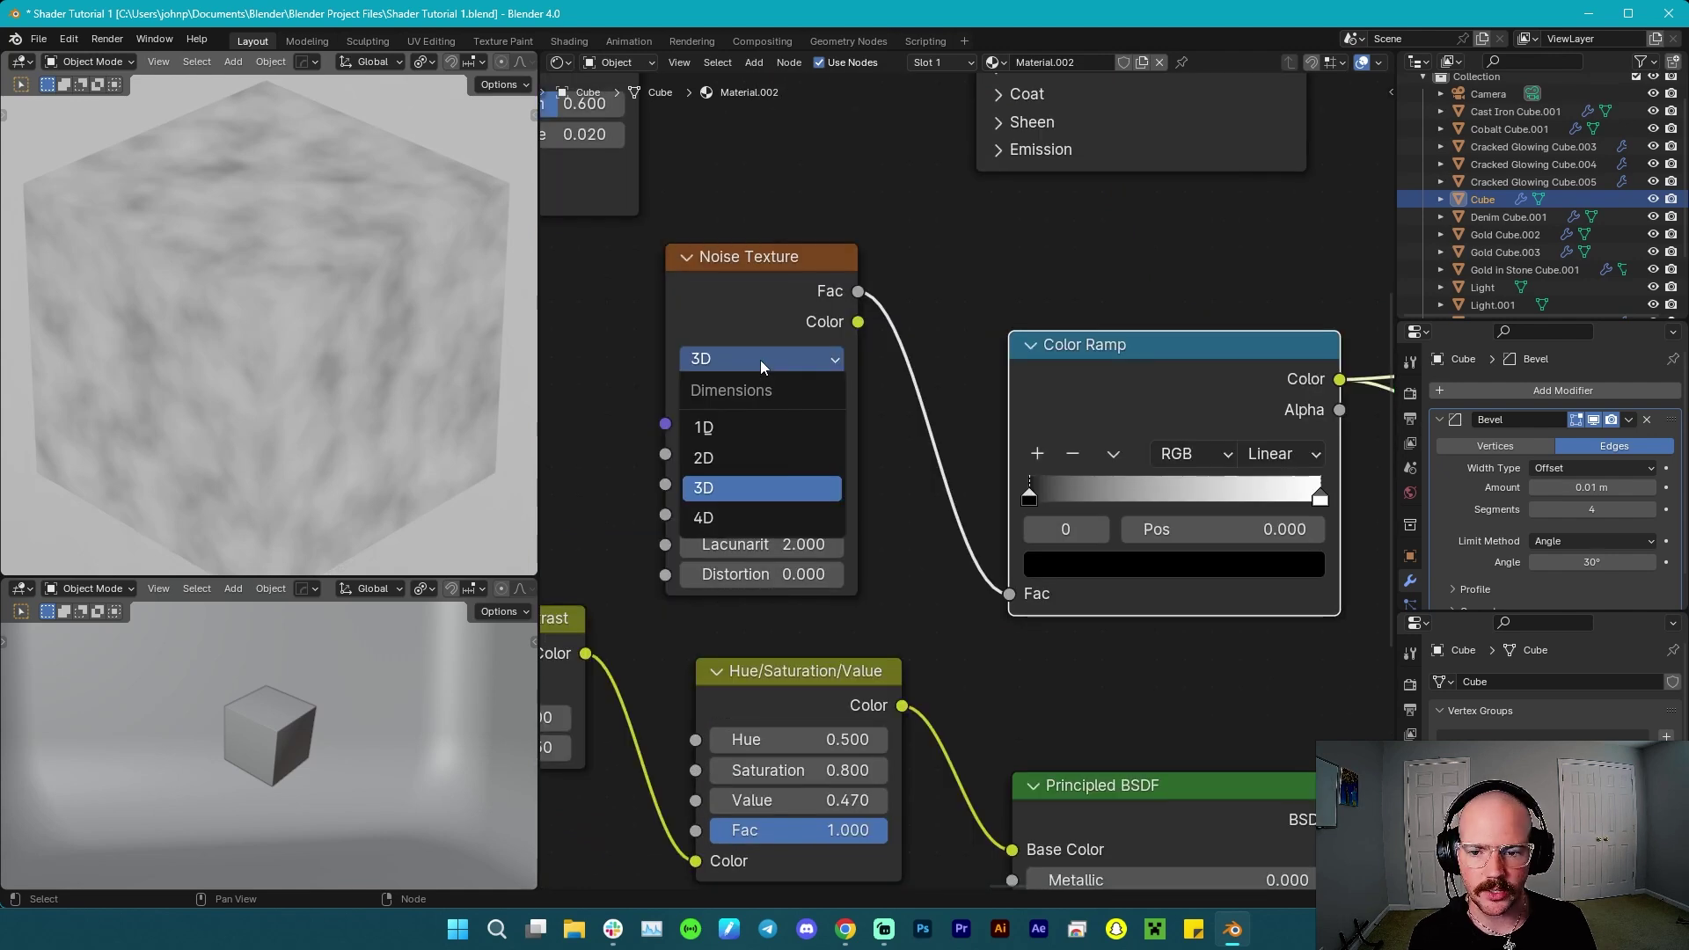
click(731, 518)
click(771, 454)
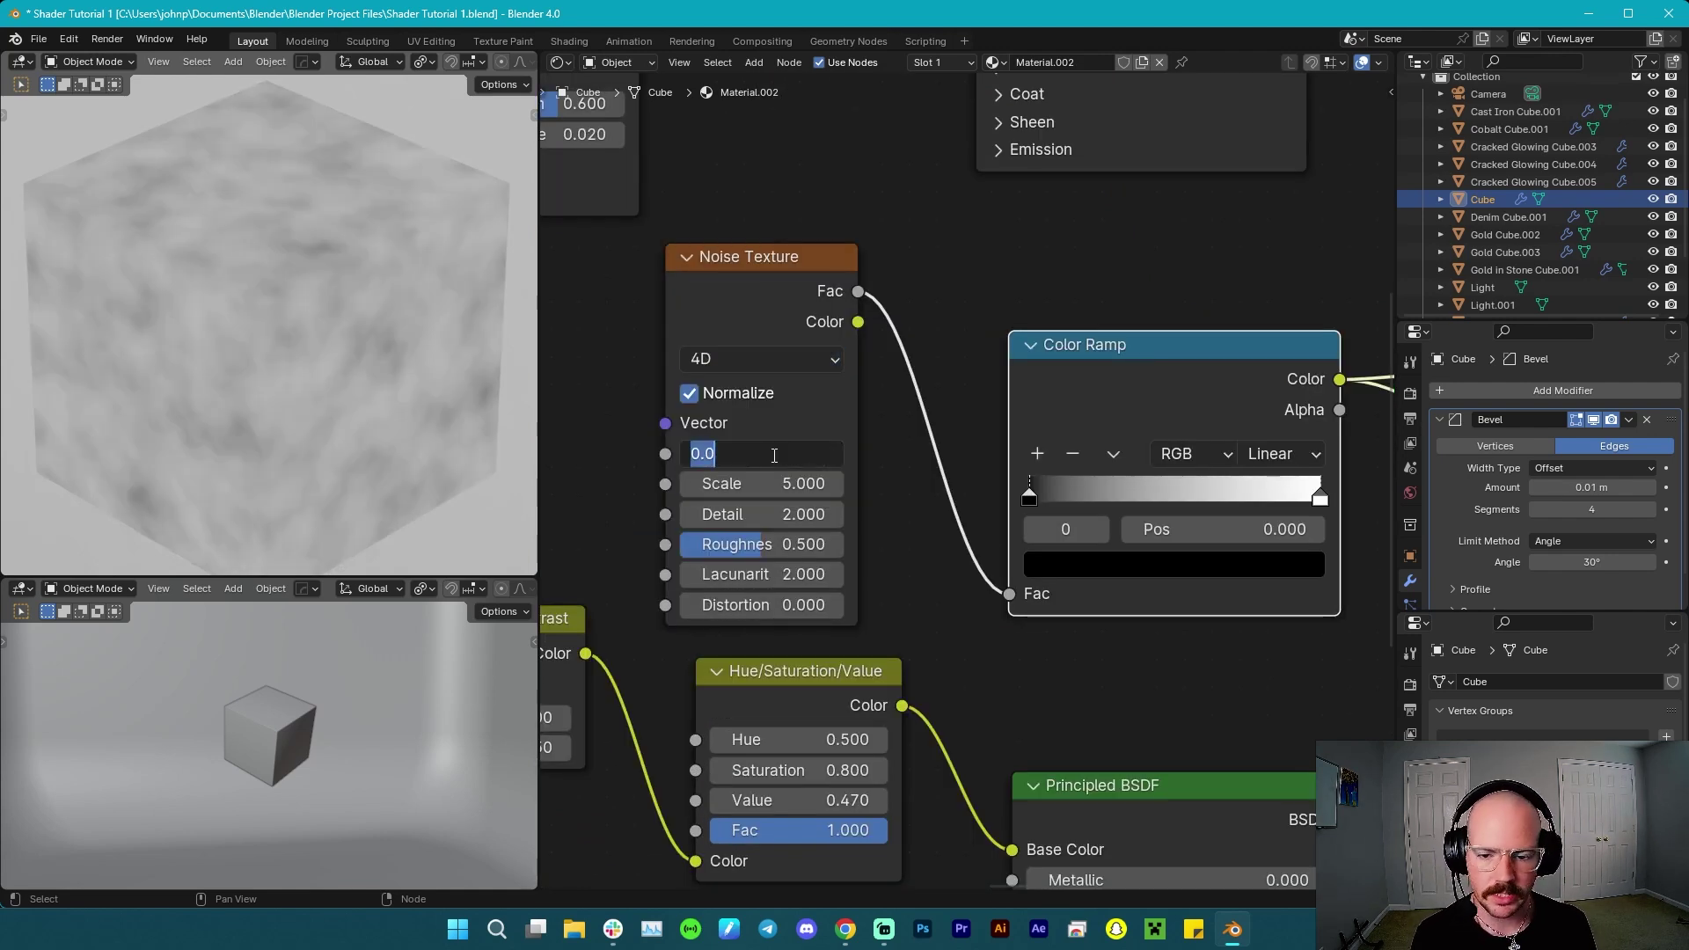
text(1)
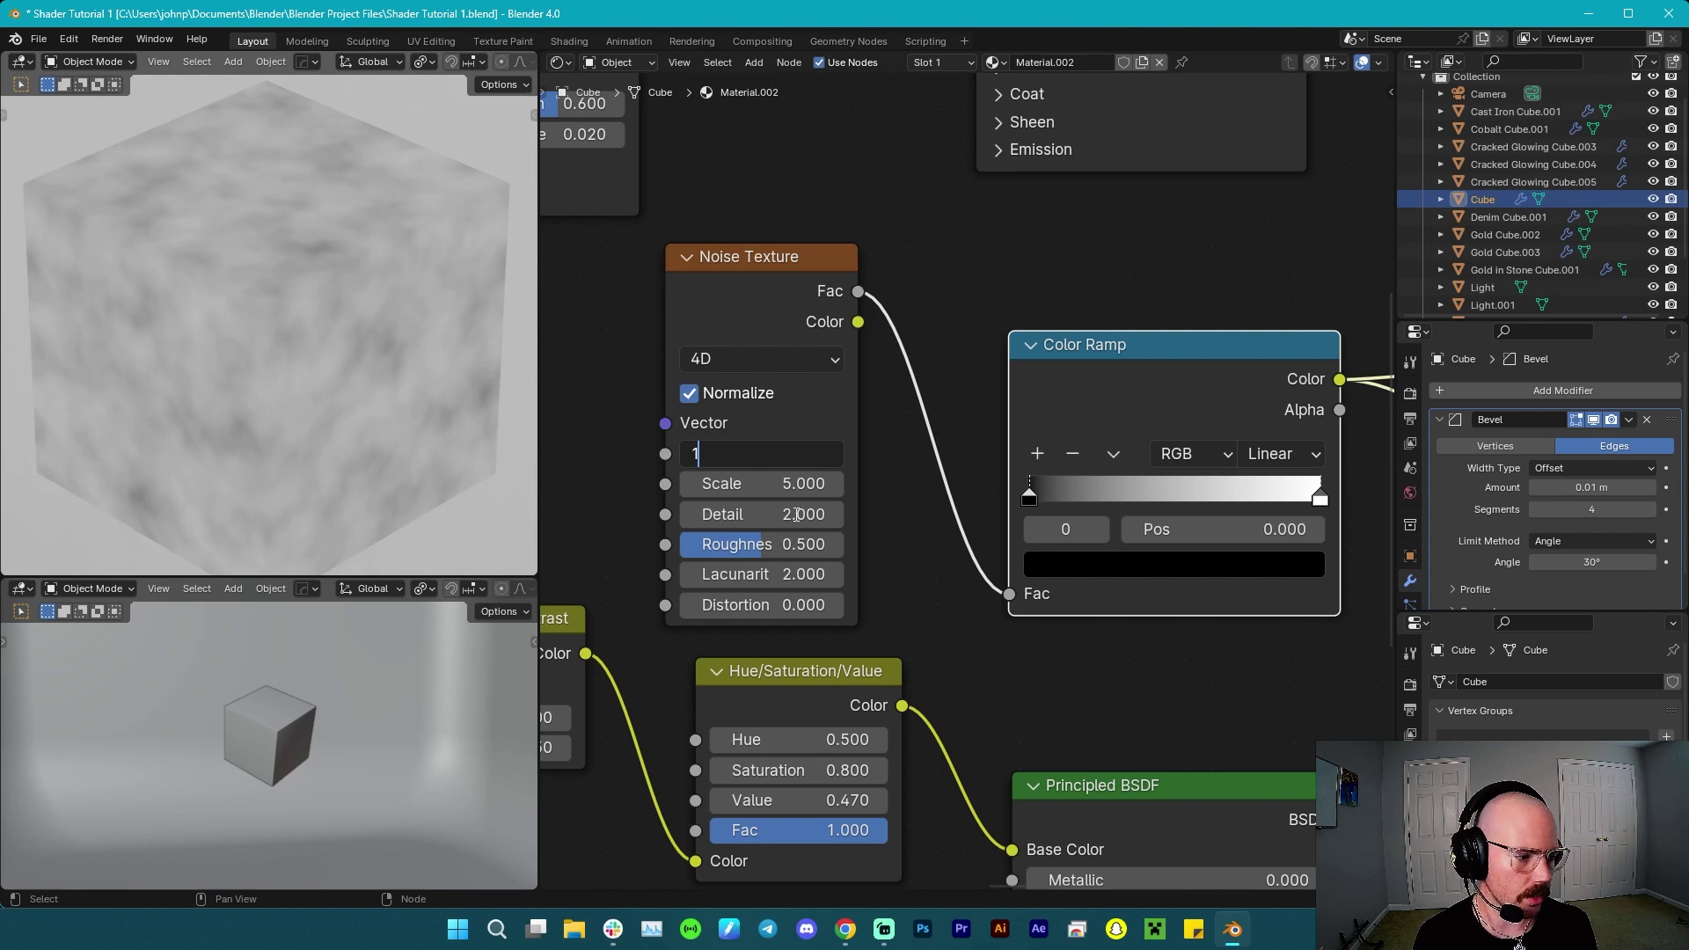
click(780, 484)
Set the mixing Noise Texture's Scale to 0.4 and its Detail to 0.
click(778, 484)
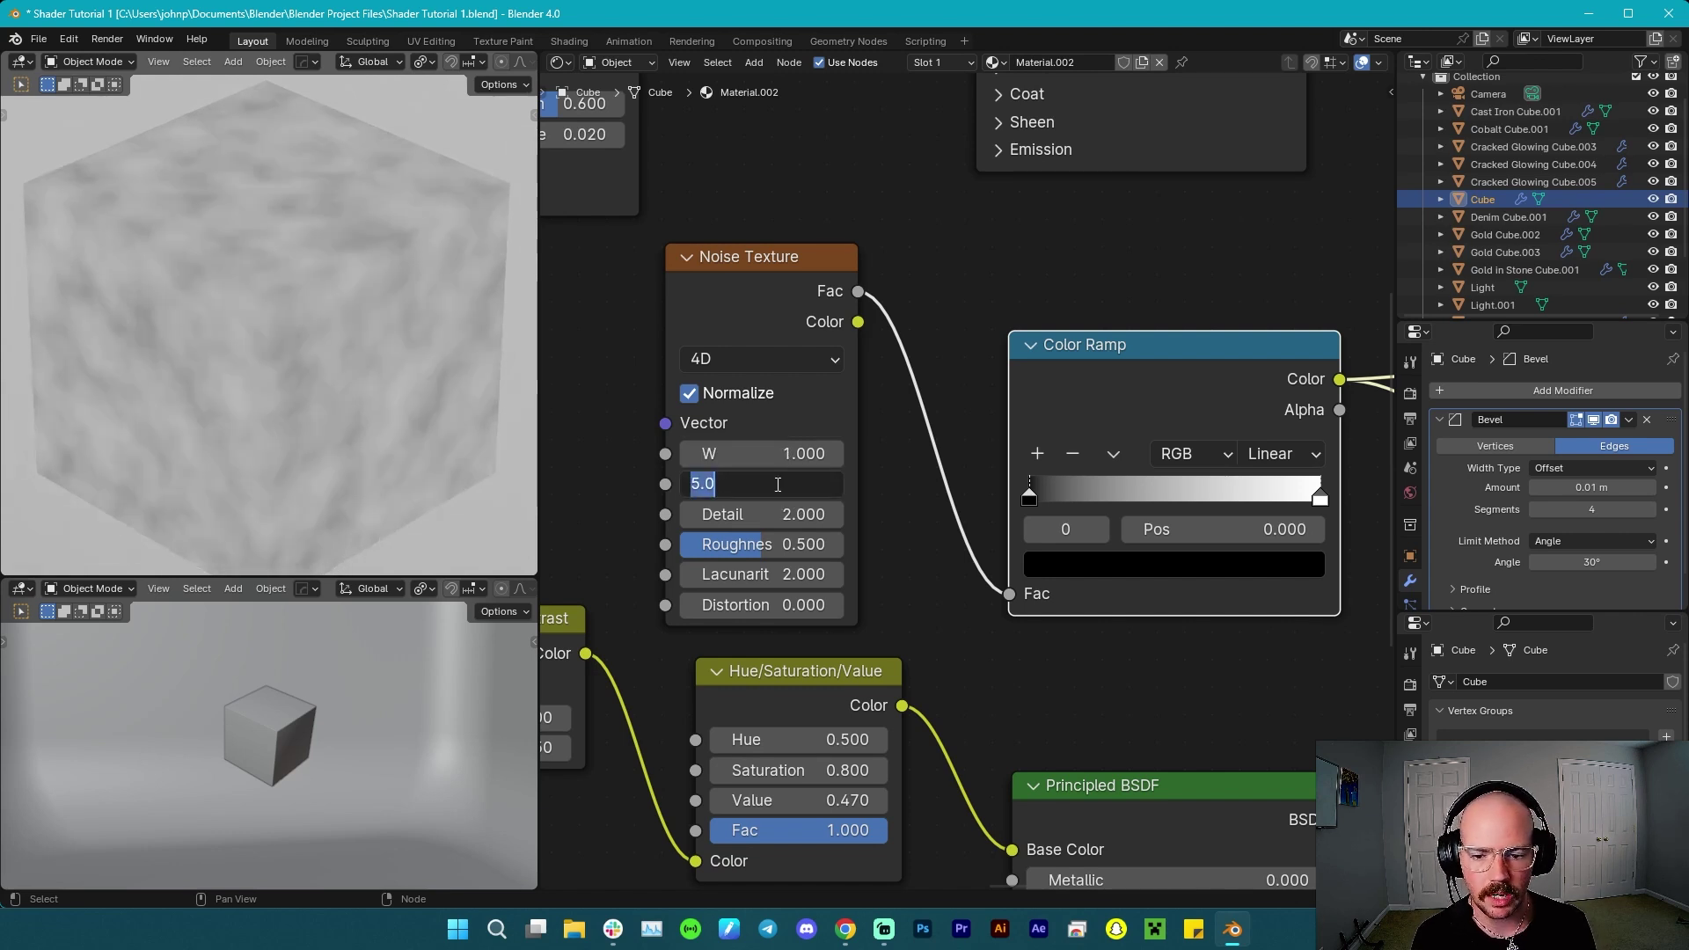
key(BackSpace)
text(.4)
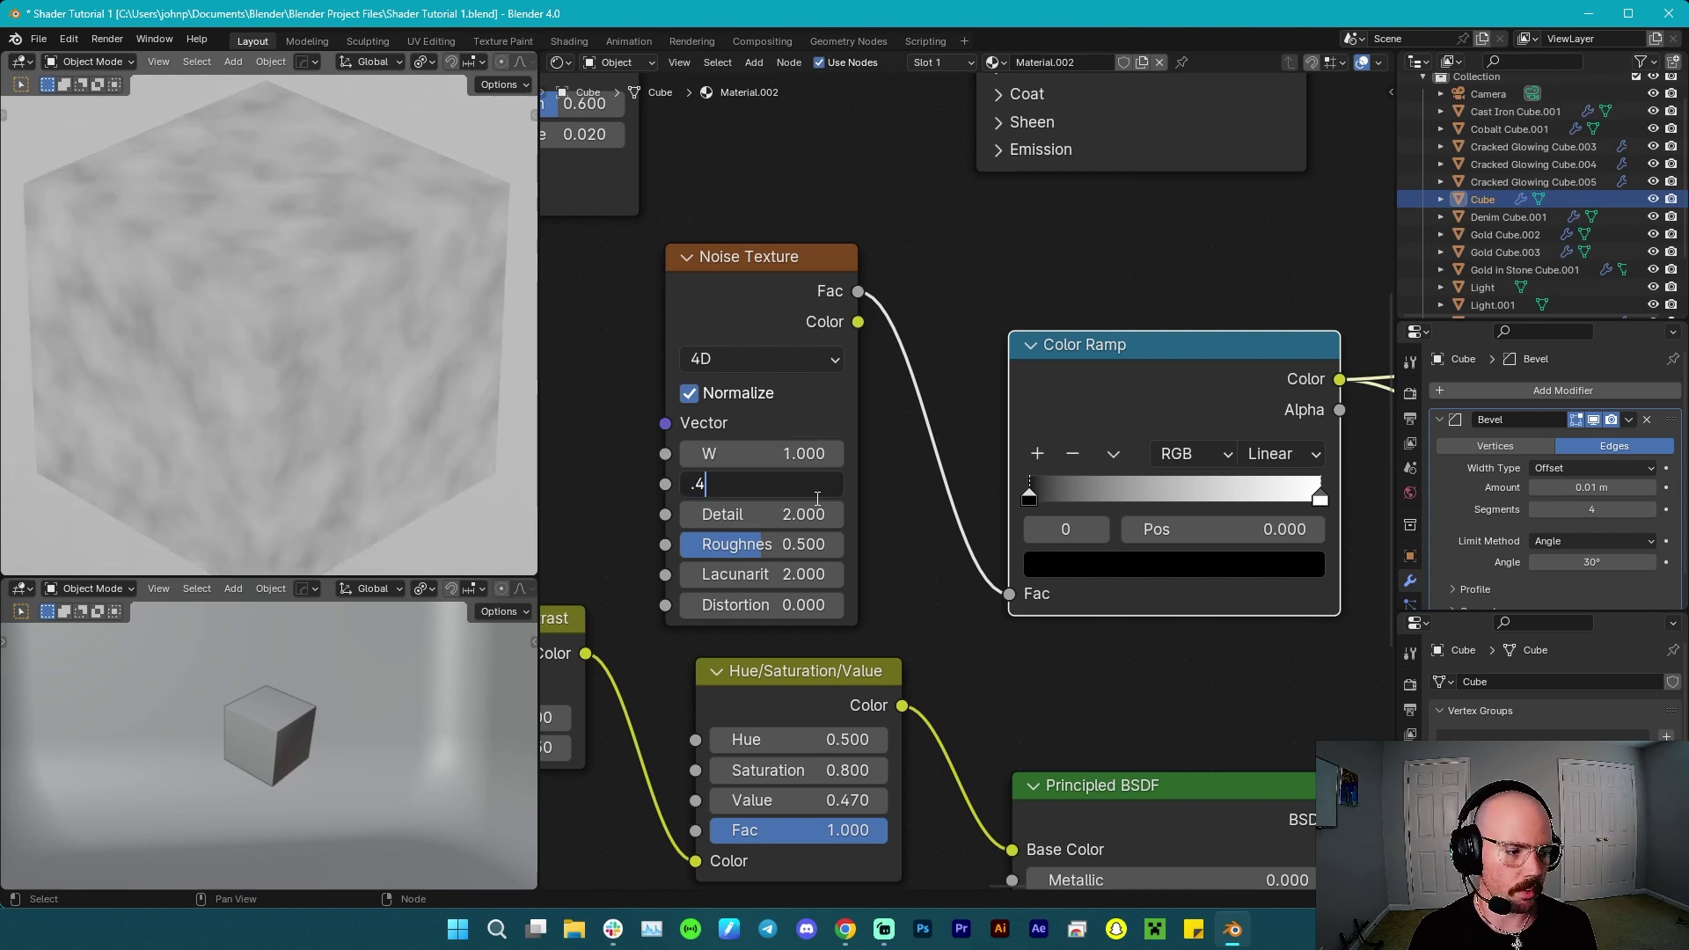
key(Return)
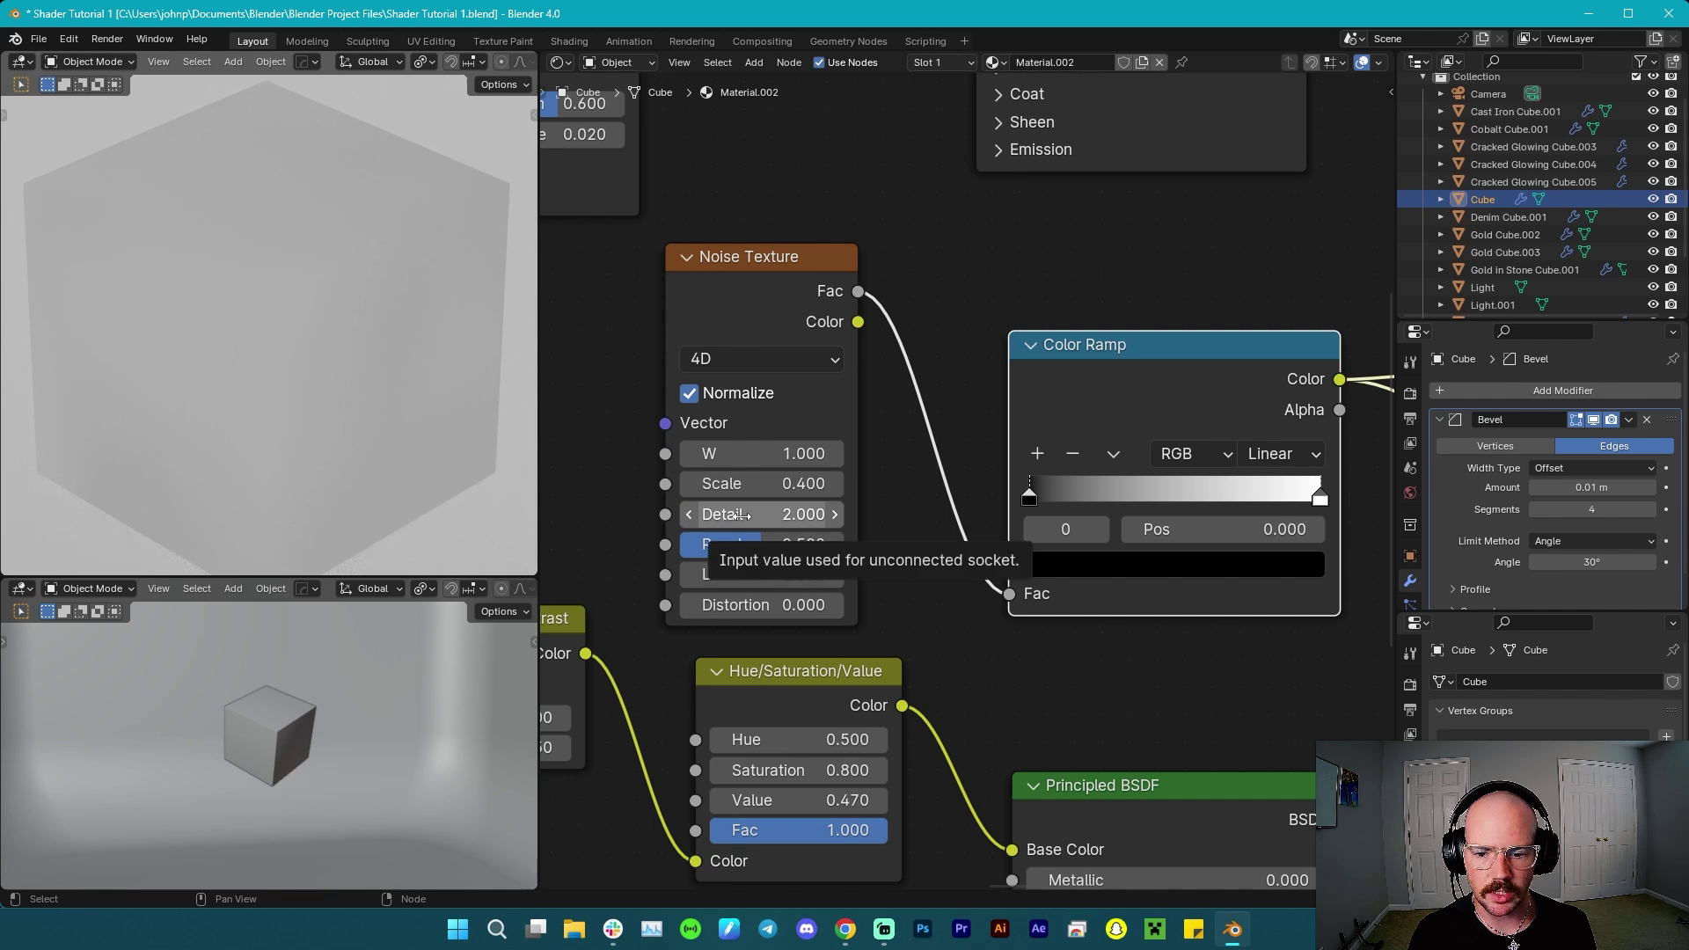
click(787, 521)
text(0)
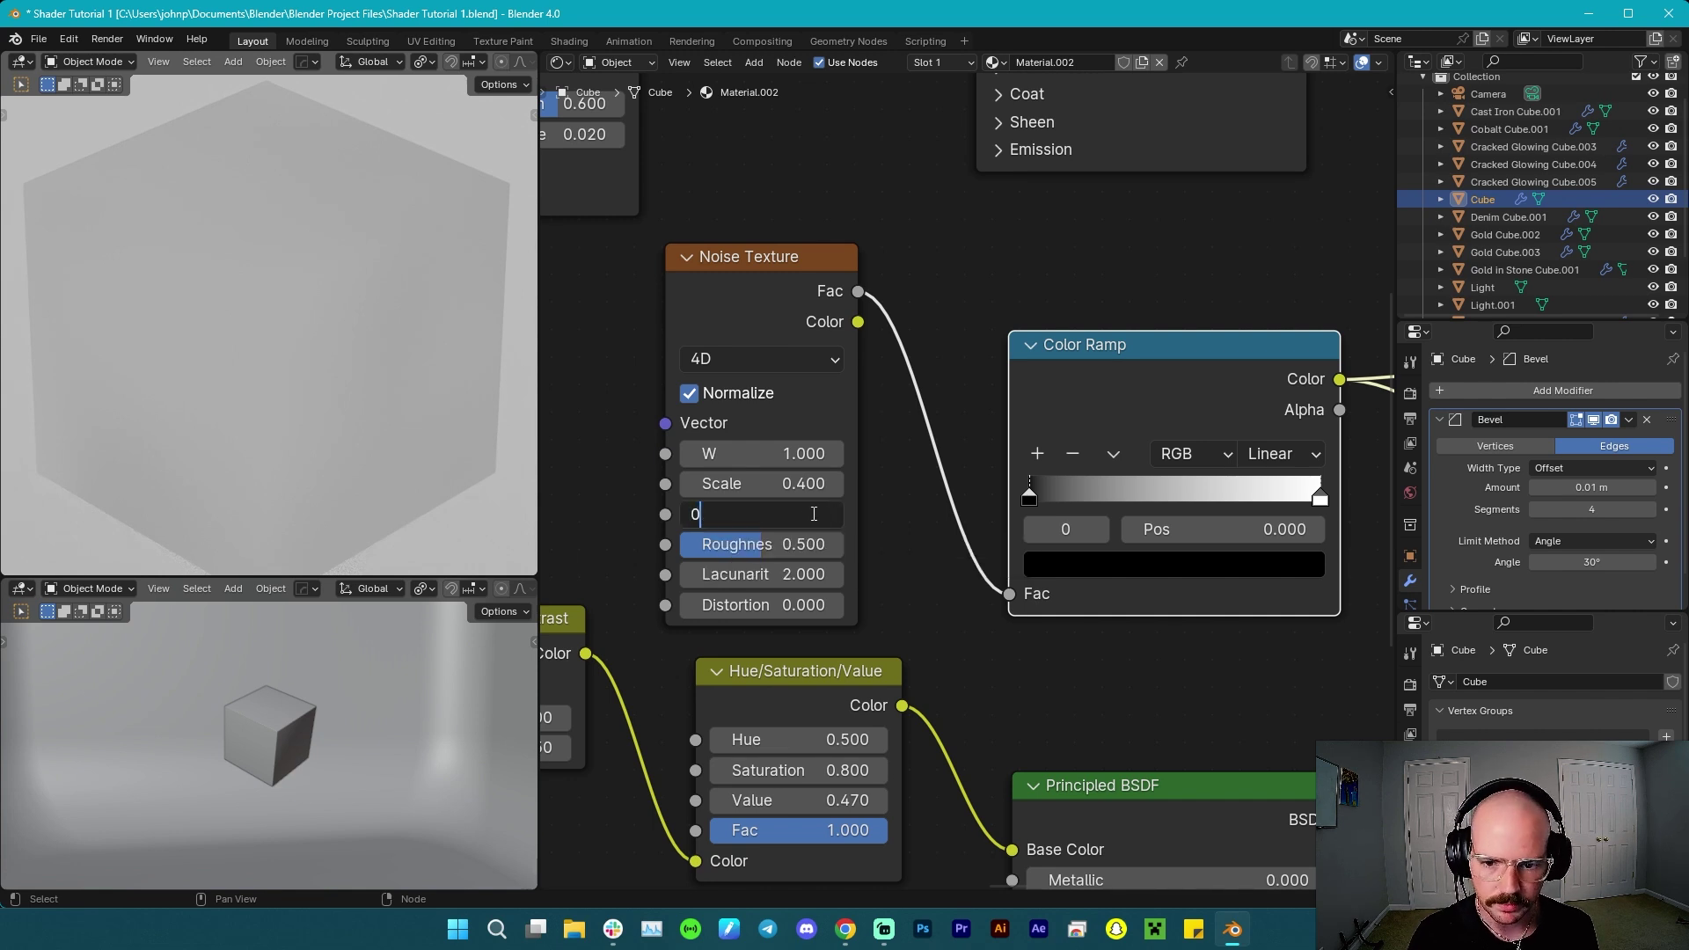
key(Return)
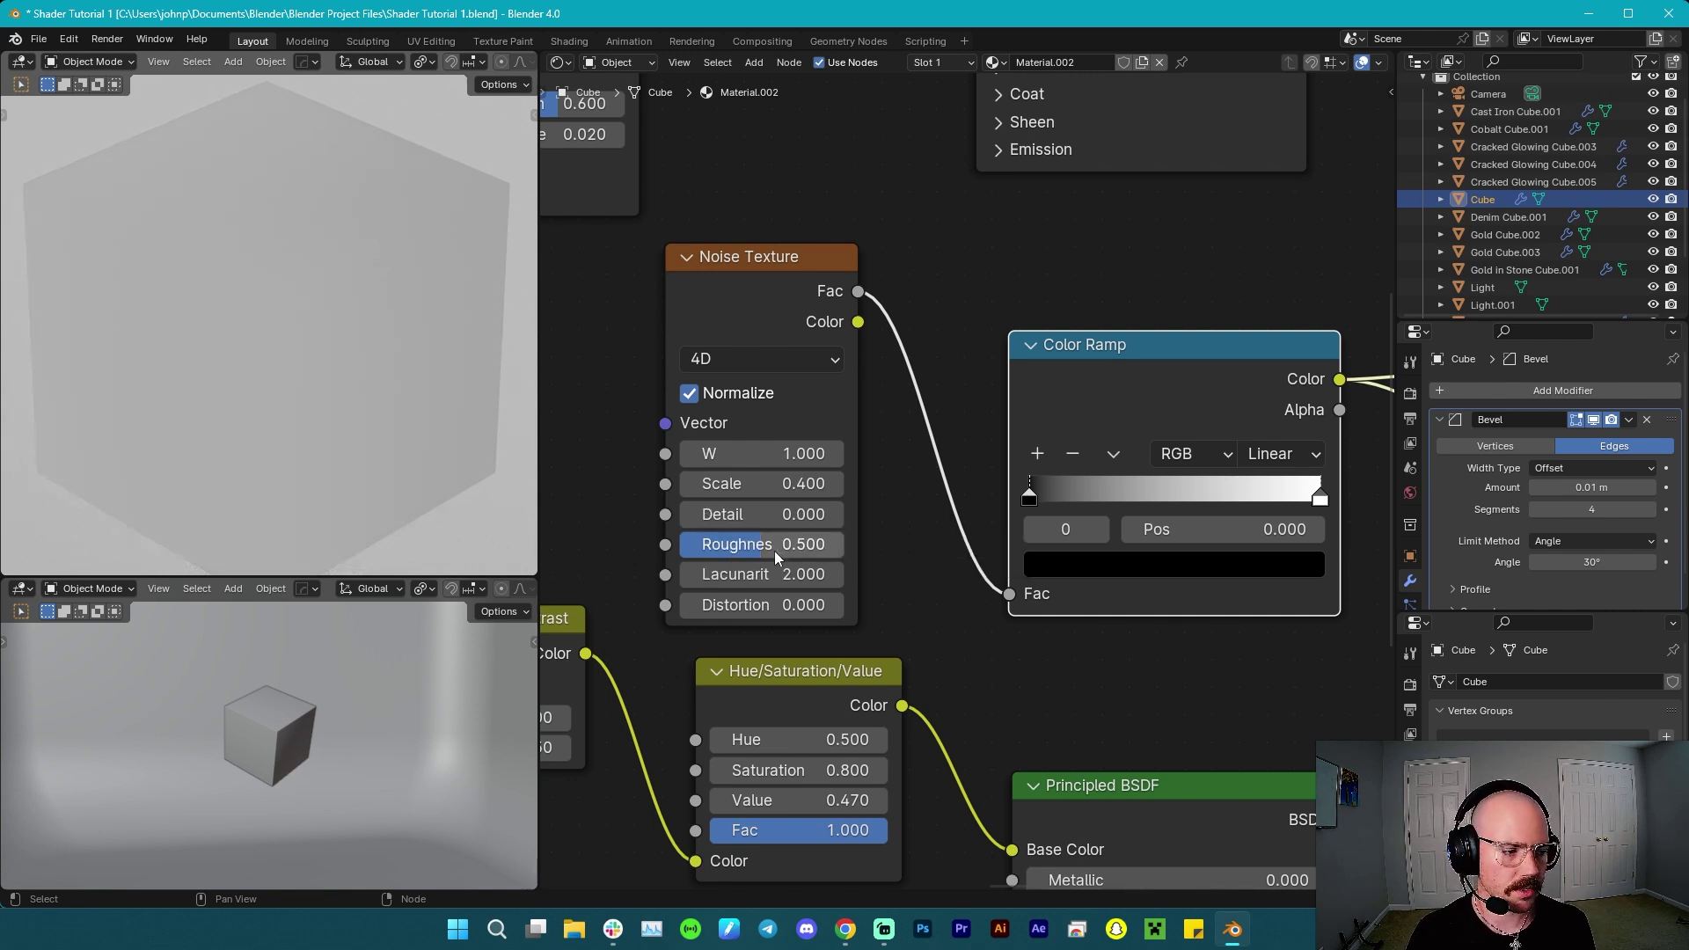
Set the mixing Noise Texture's Lacunarity to 0 and its Distortion to 1.2.
click(775, 551)
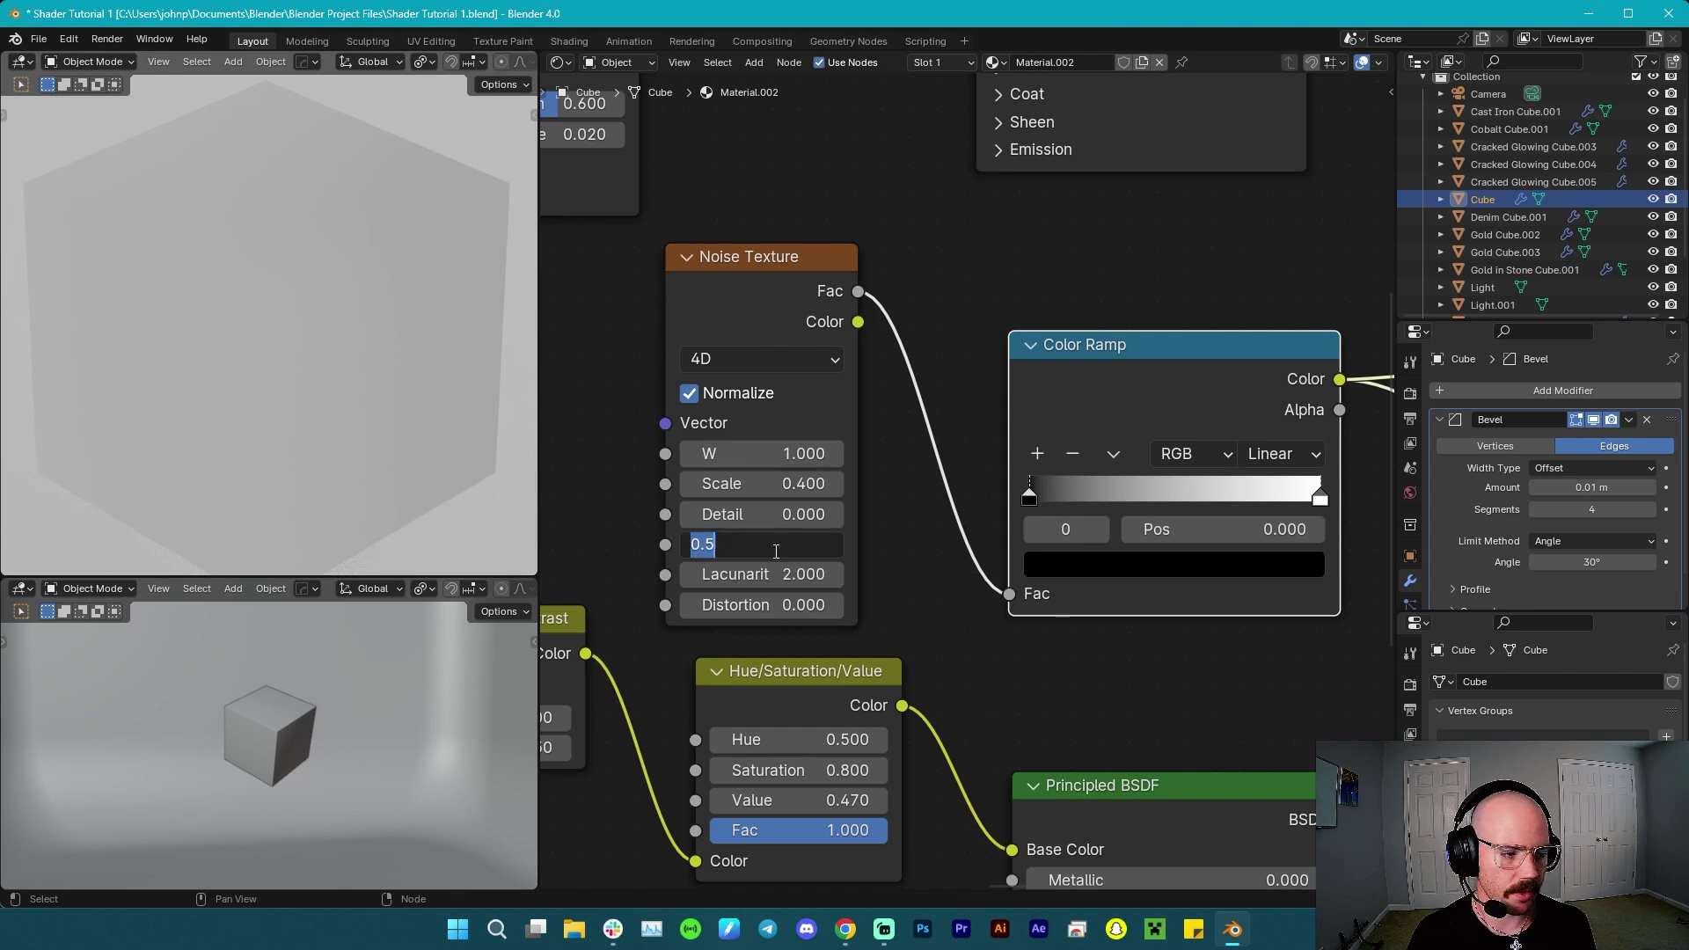
click(781, 576)
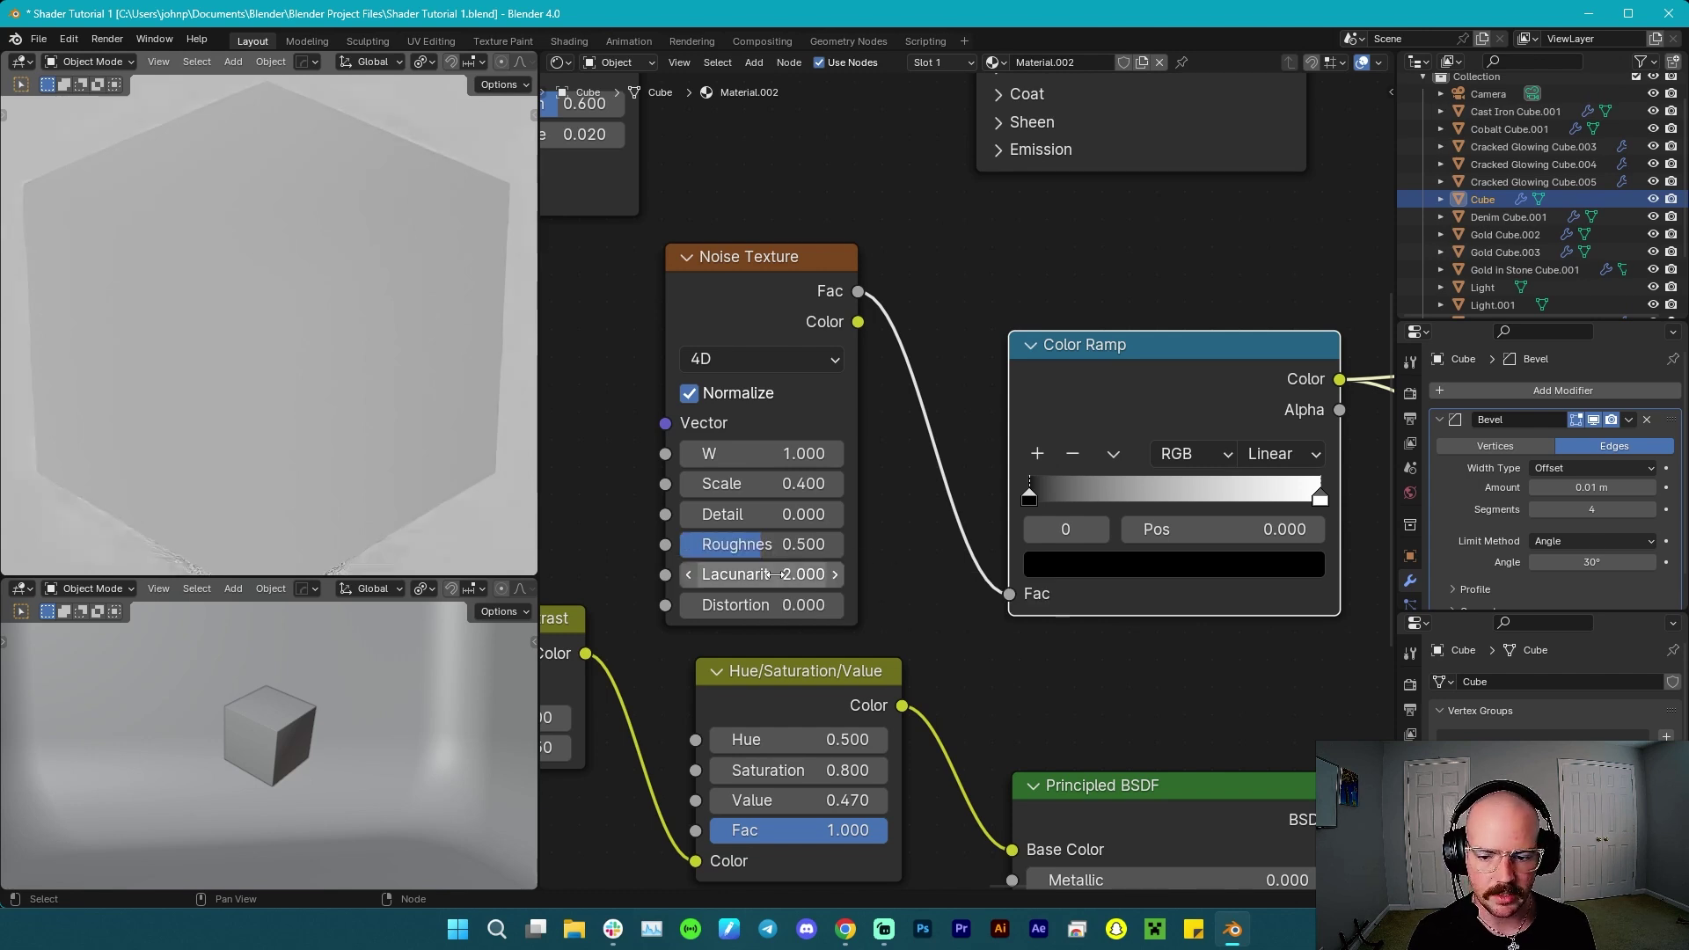
click(781, 577)
text(0)
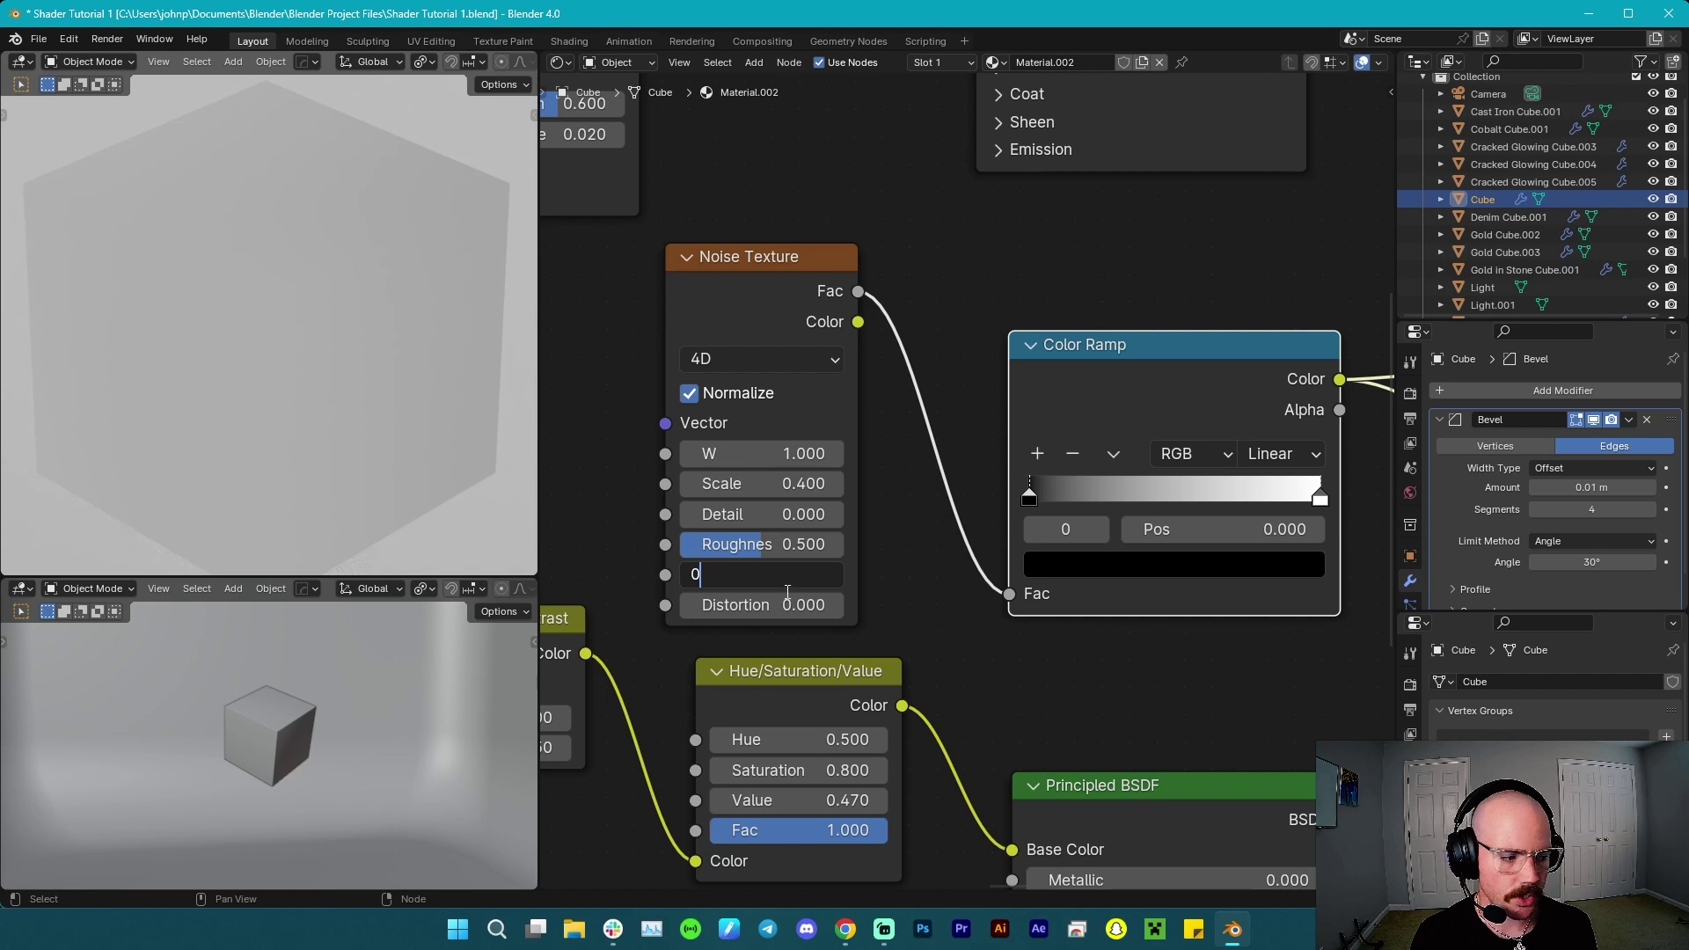
key(Return)
click(776, 605)
text(1.2)
key(Return)
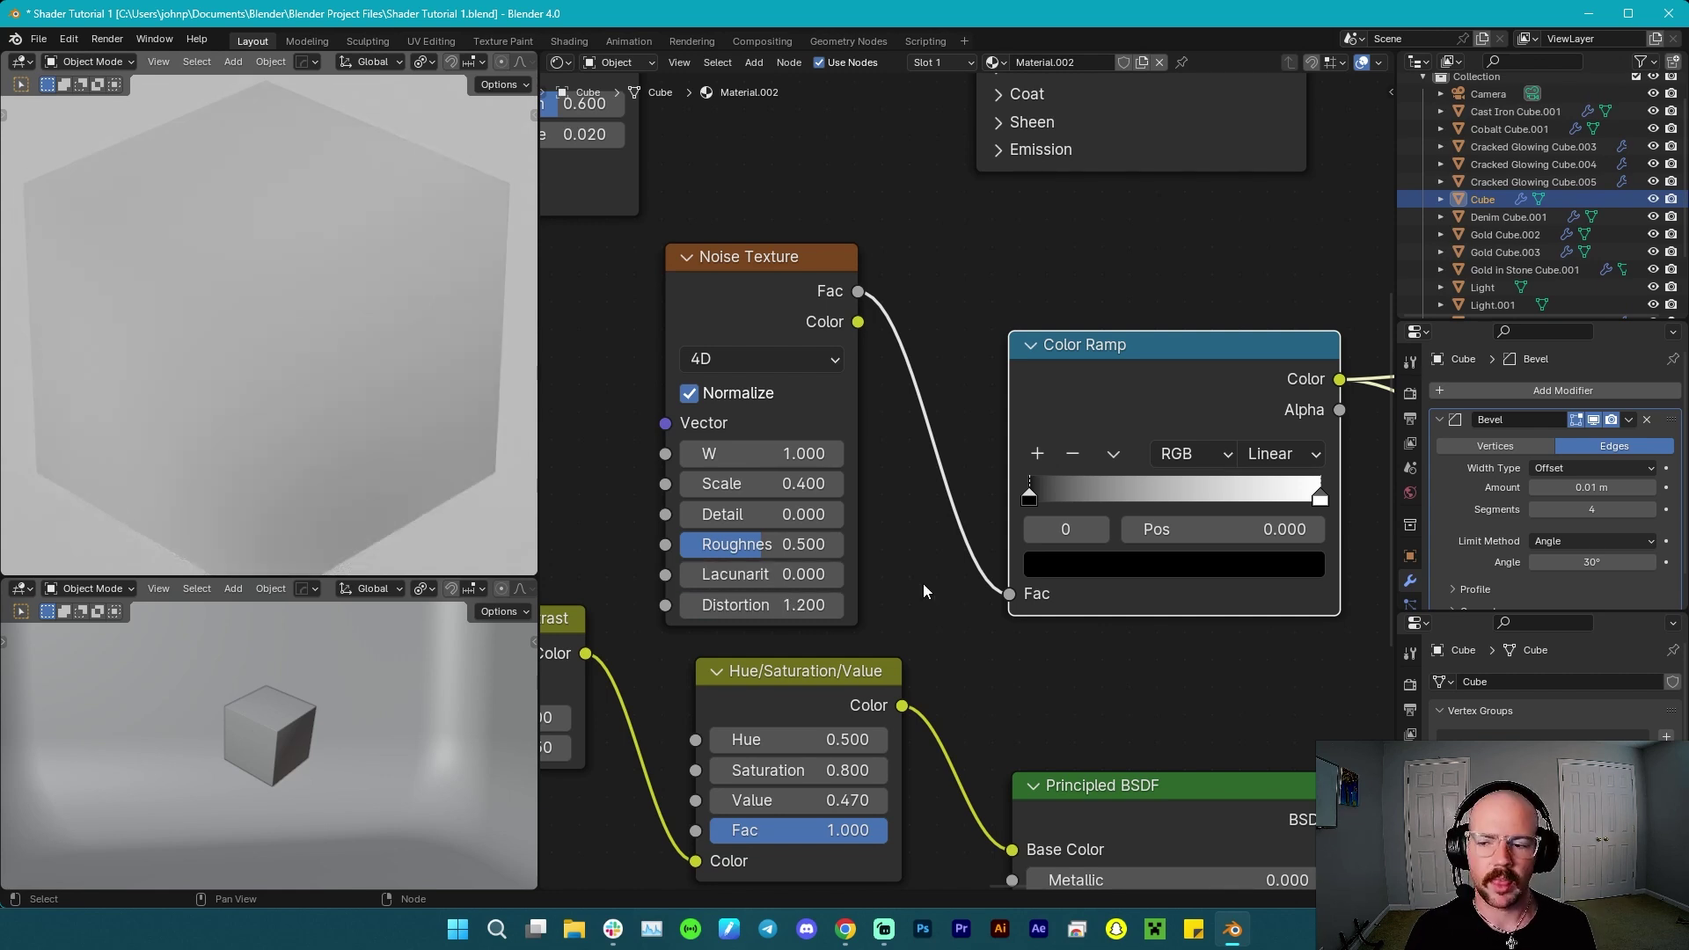
Tighten the mask Color Ramp's gradient by moving its black stop to about 0.38 and its white stop to about 0.5.
middle_drag(1079, 420, 987, 406)
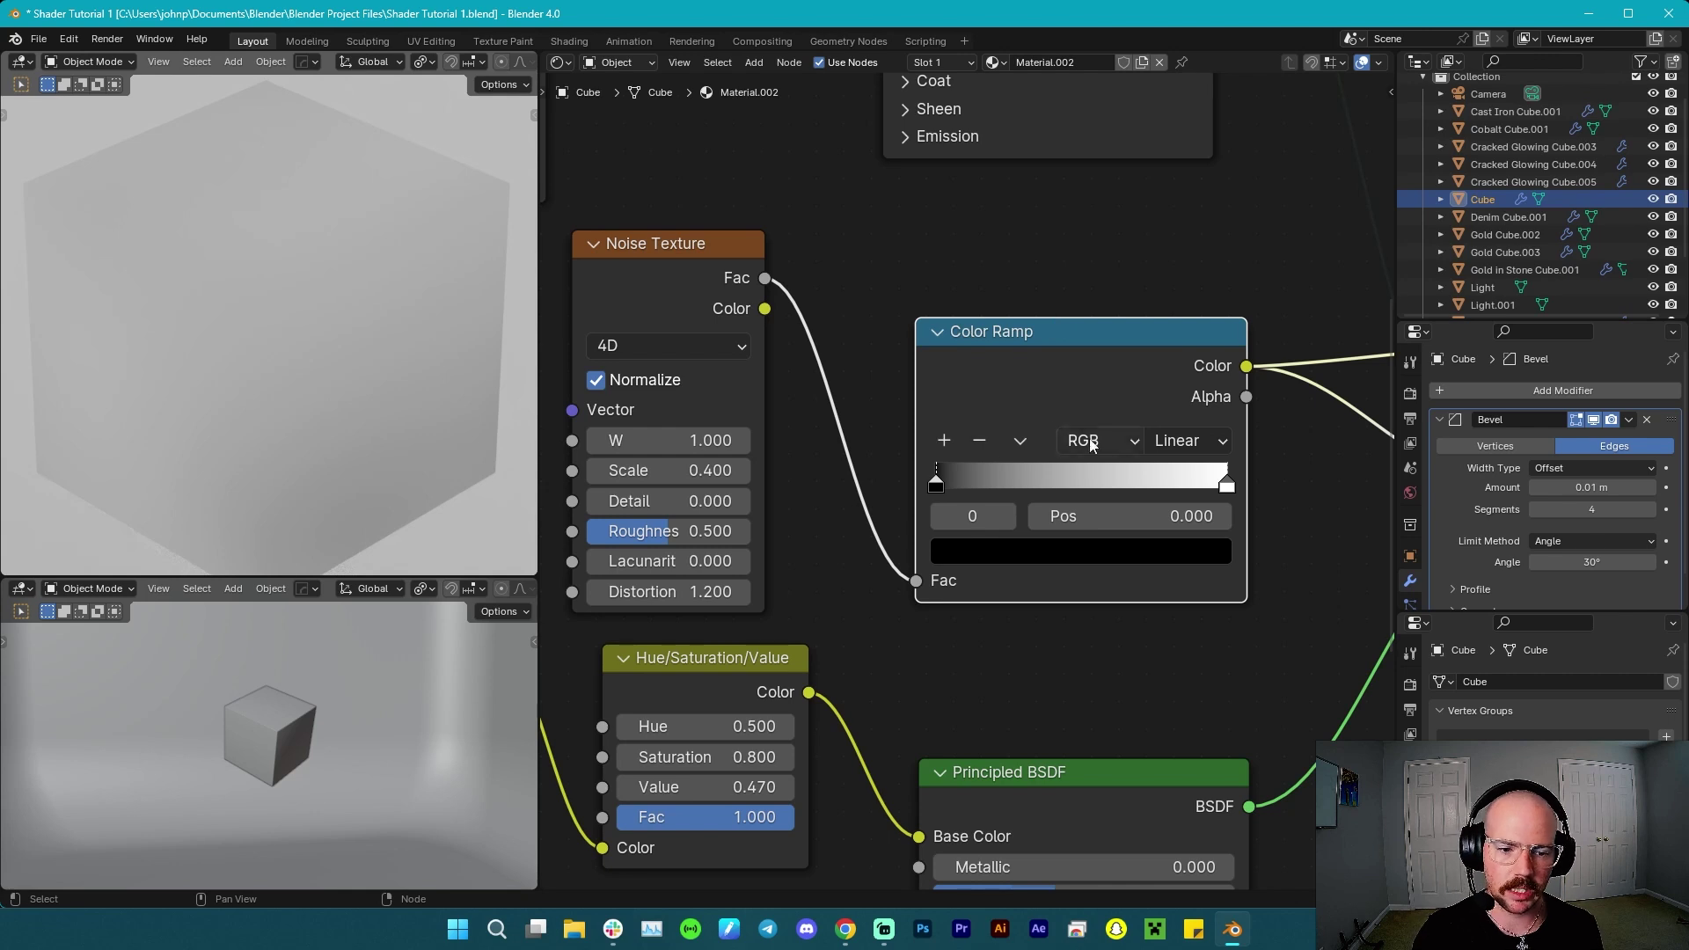
scroll(1090, 438, up, 1)
middle_drag(1332, 449, 1167, 429)
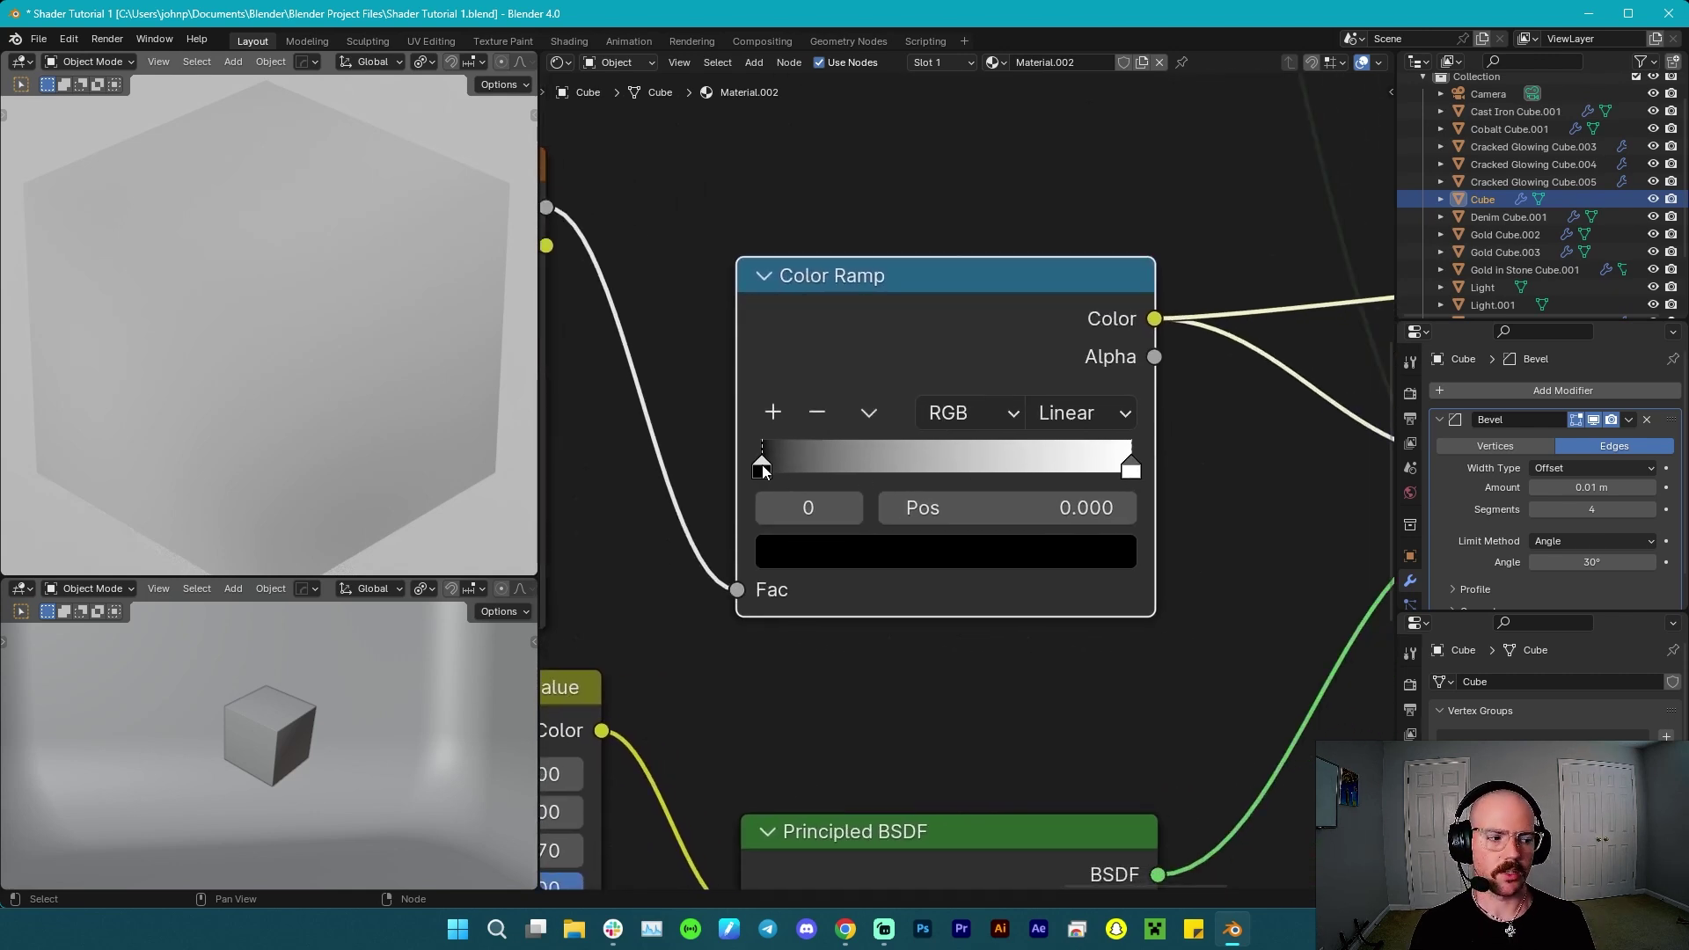
drag(762, 466, 871, 466)
click(1133, 472)
drag(1135, 472, 1029, 468)
drag(1030, 468, 945, 464)
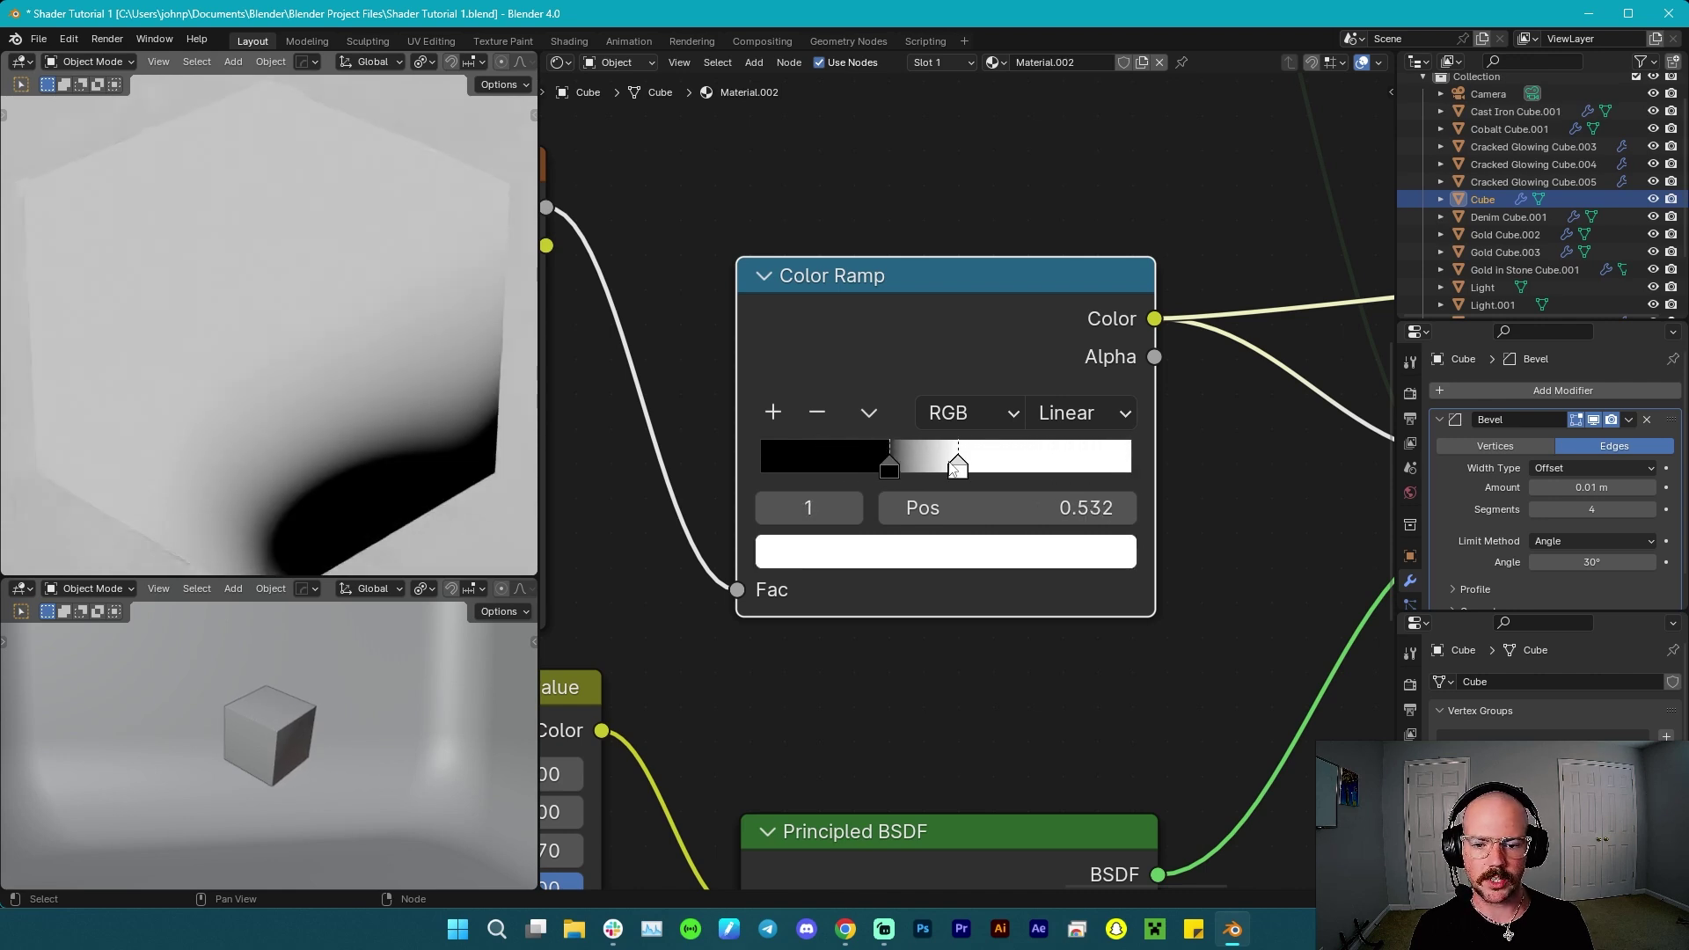
Set the mixing Noise Texture's Scale to 2.5 and preview the Mix Shader on the cube from another angle.
scroll(1138, 521, down, 3)
scroll(1138, 521, up, 1)
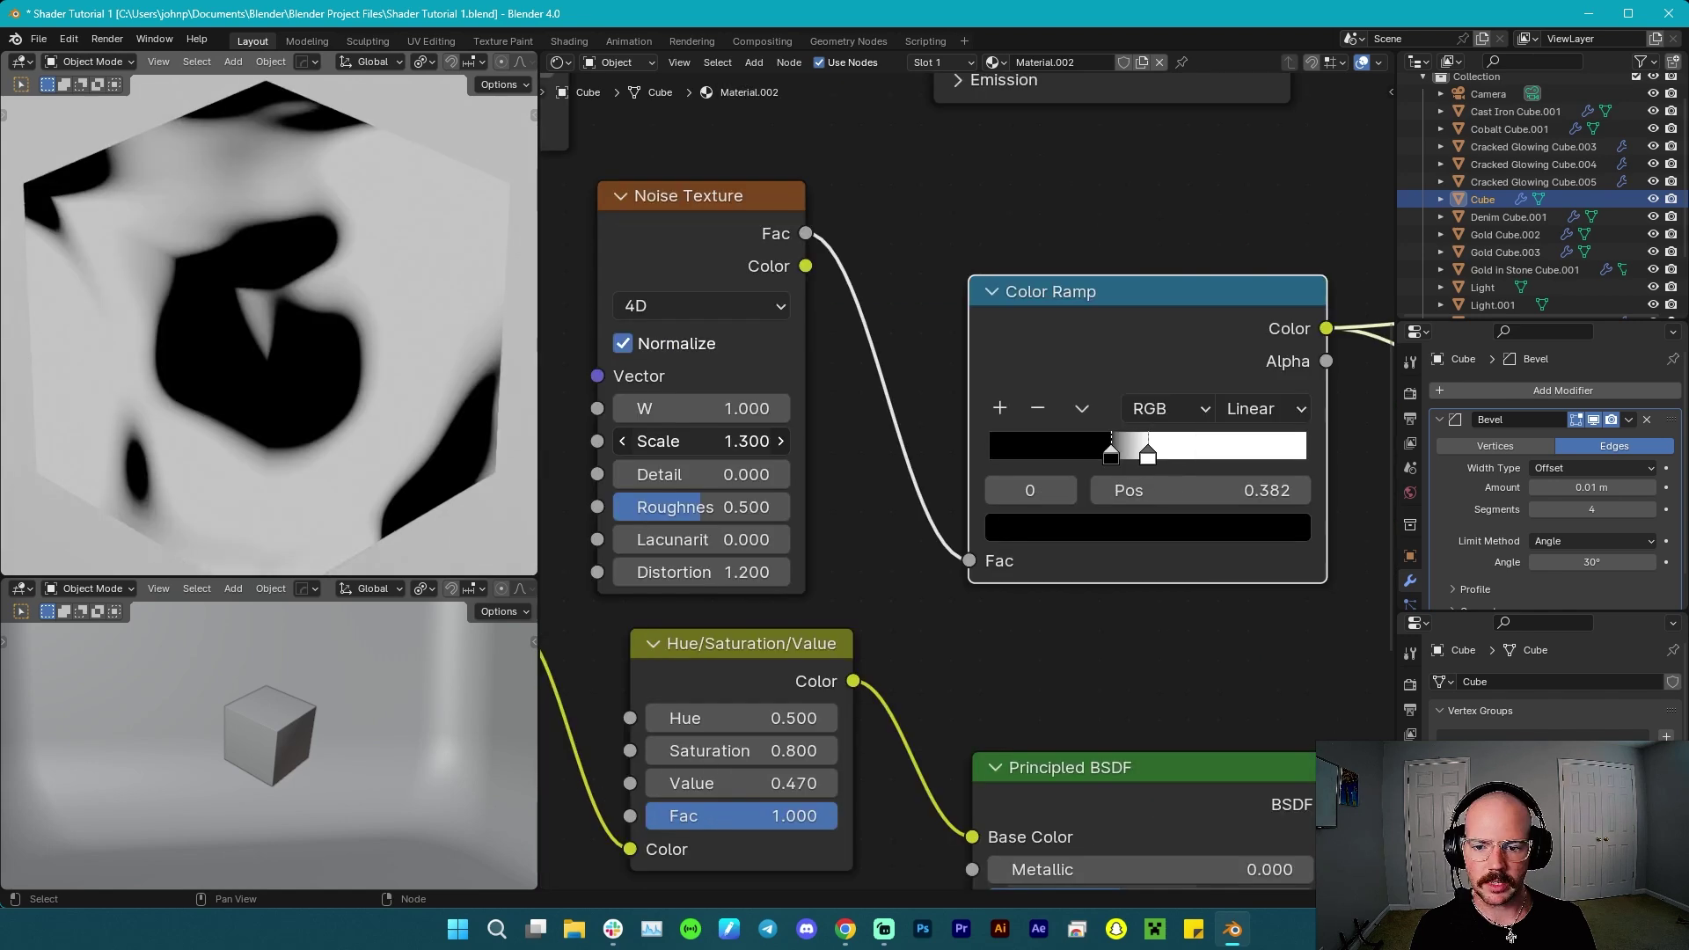
drag(703, 440, 801, 441)
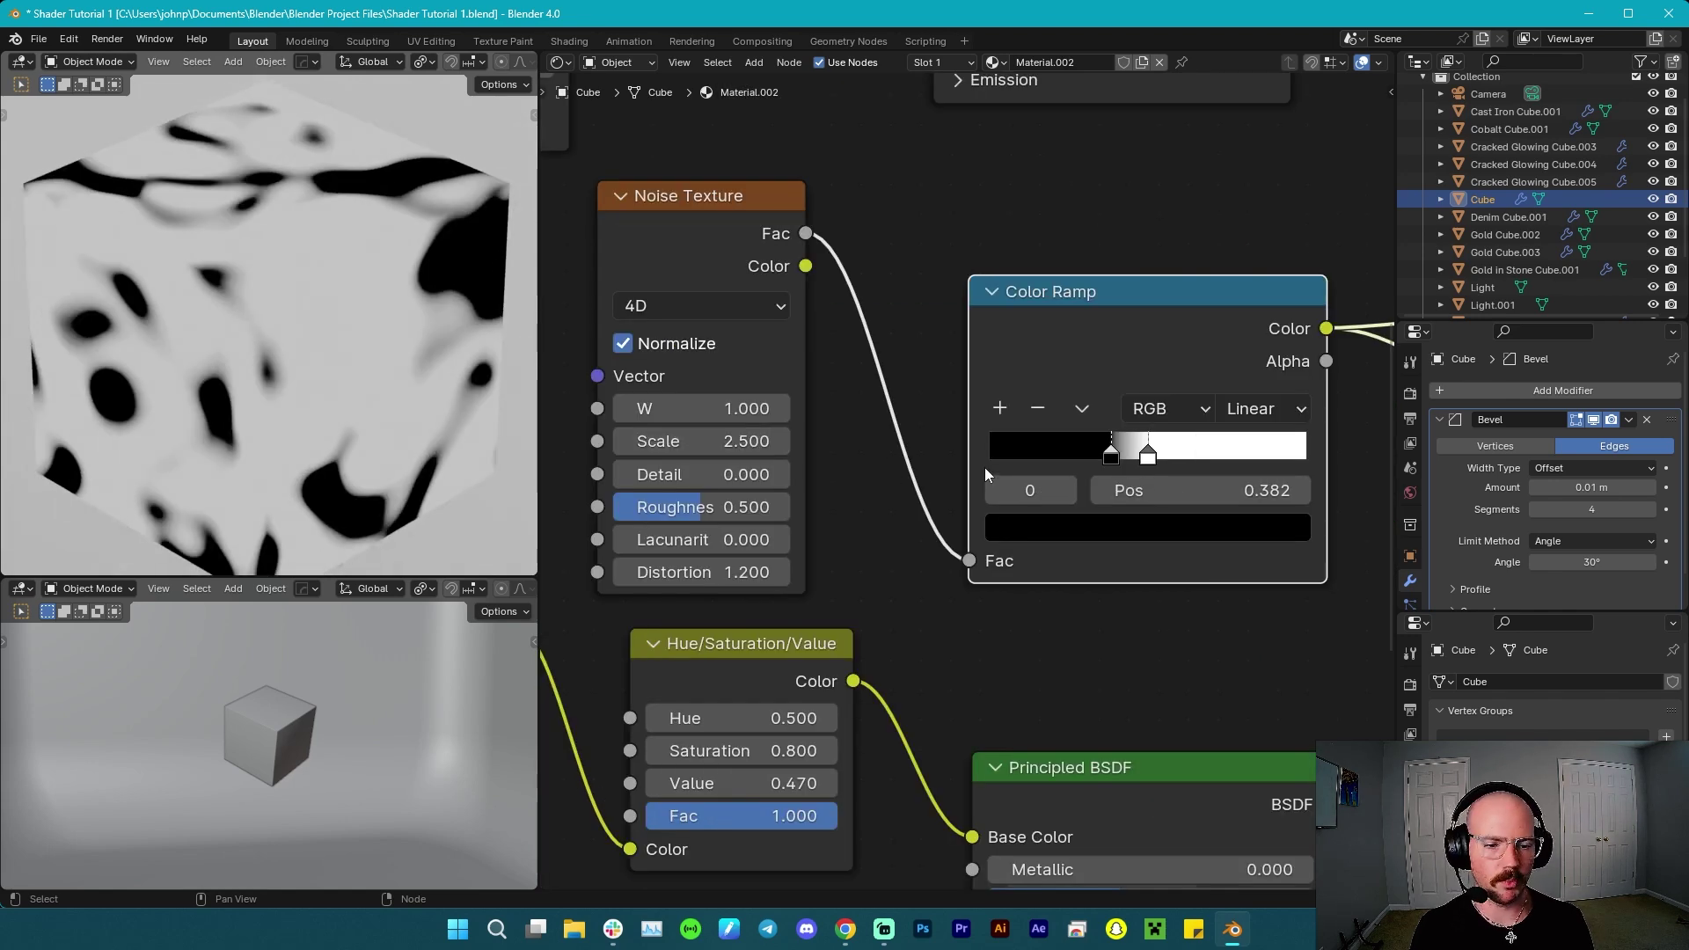
scroll(964, 475, down, 4)
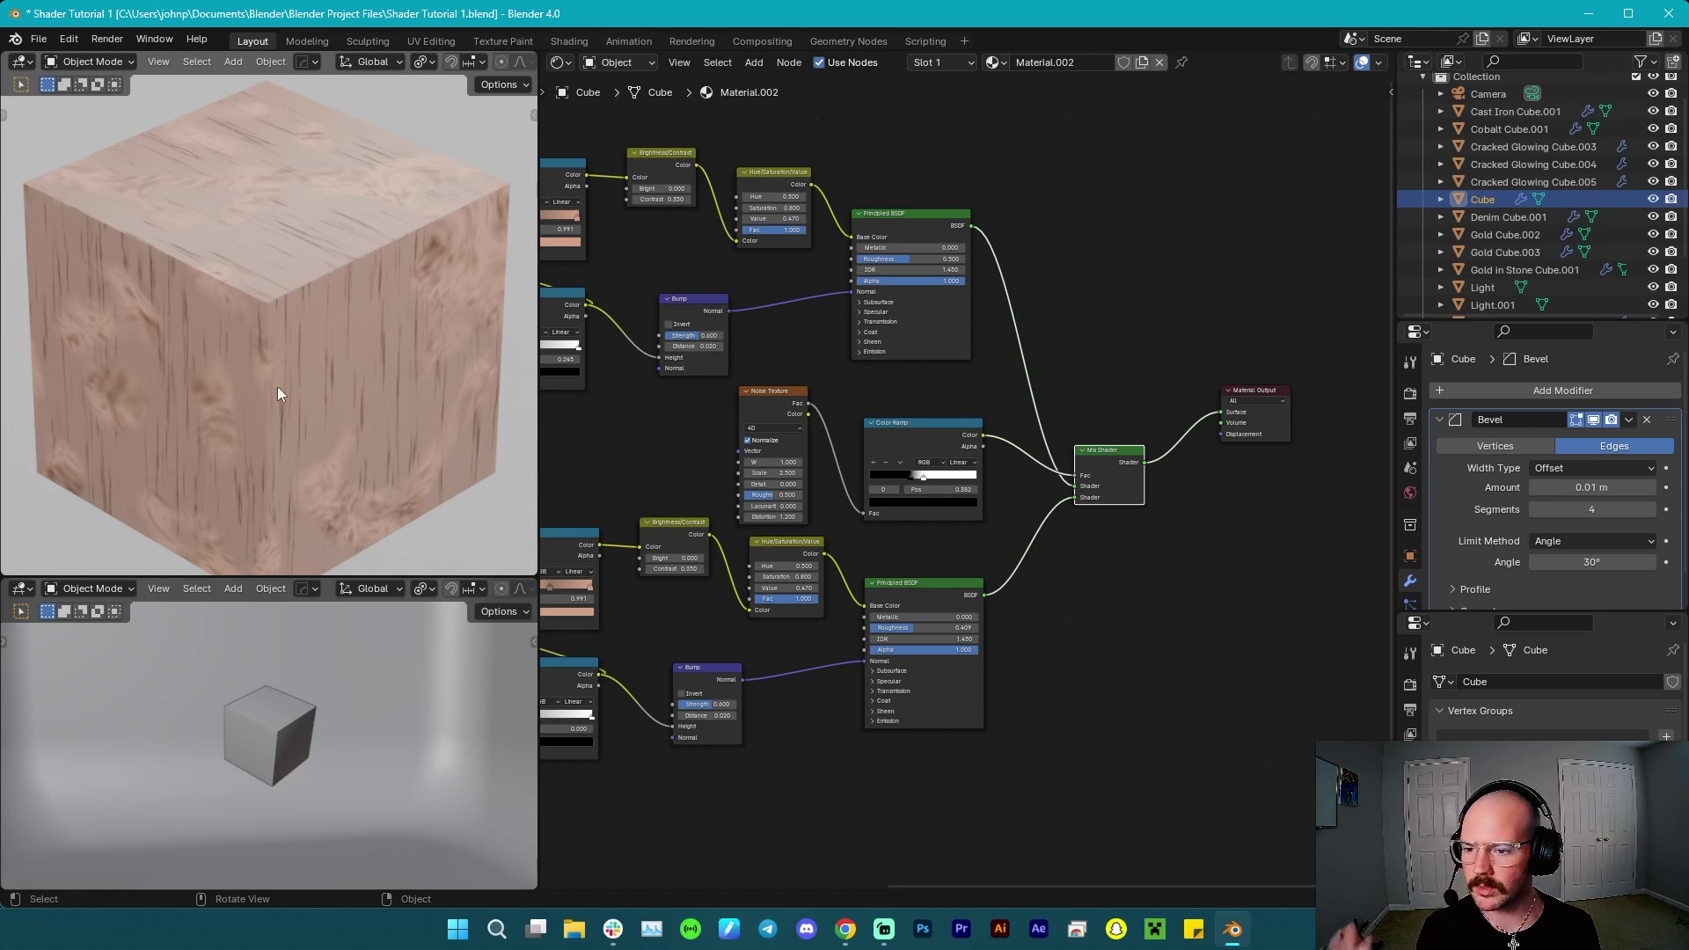
scroll(278, 388, down, 10)
mouse_move(278, 387)
middle_down()
mouse_move(310, 366)
mouse_move(338, 382)
mouse_move(250, 379)
middle_up()
scroll(207, 736, down, 3)
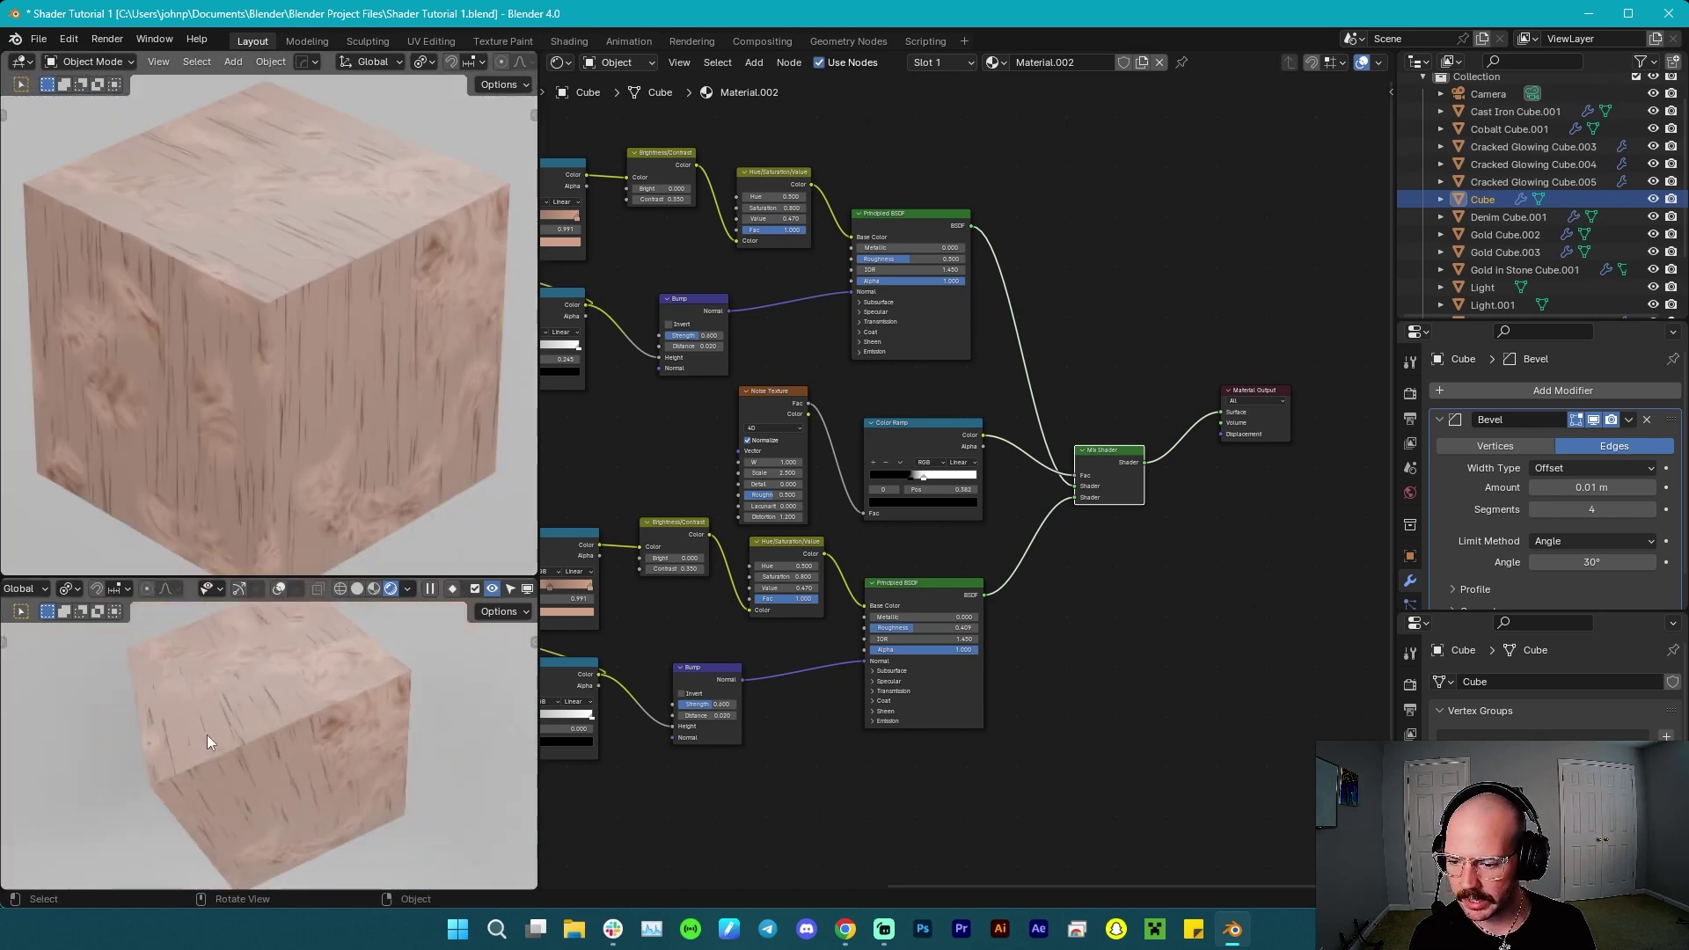
middle_drag(207, 735, 351, 697)
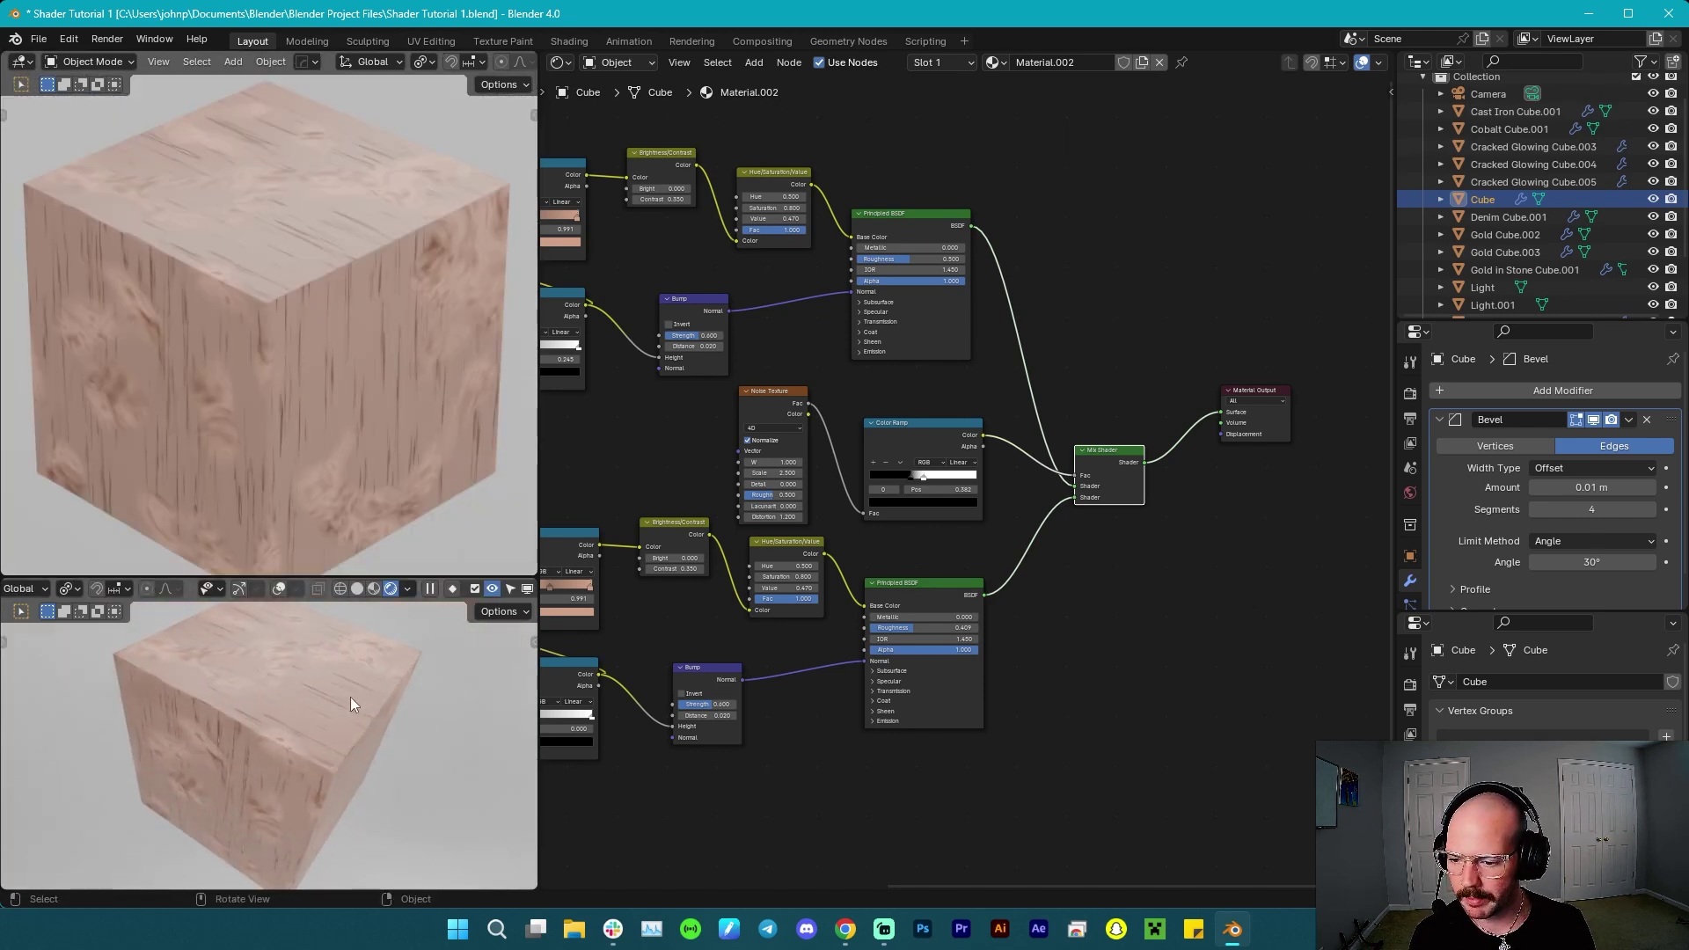
Compare the mask Color Ramp, both Principled BSDF shaders and the blended Mix Shader by previewing each on the cube.
ctrl+shift+click(919, 434)
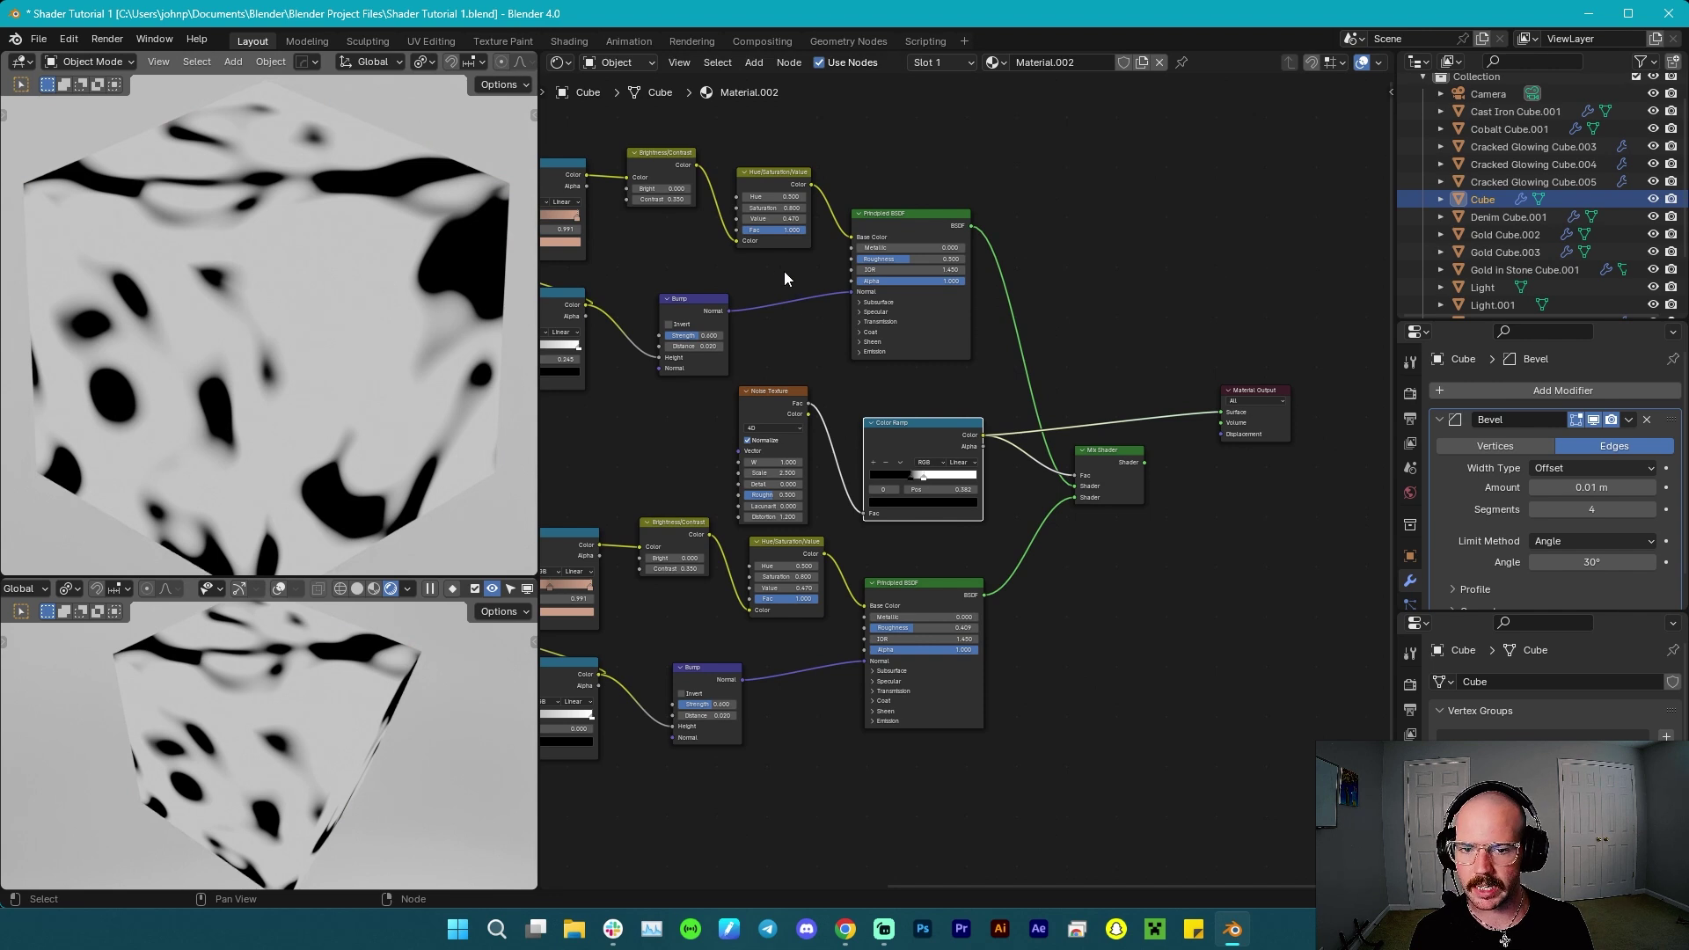
ctrl+shift+click(916, 219)
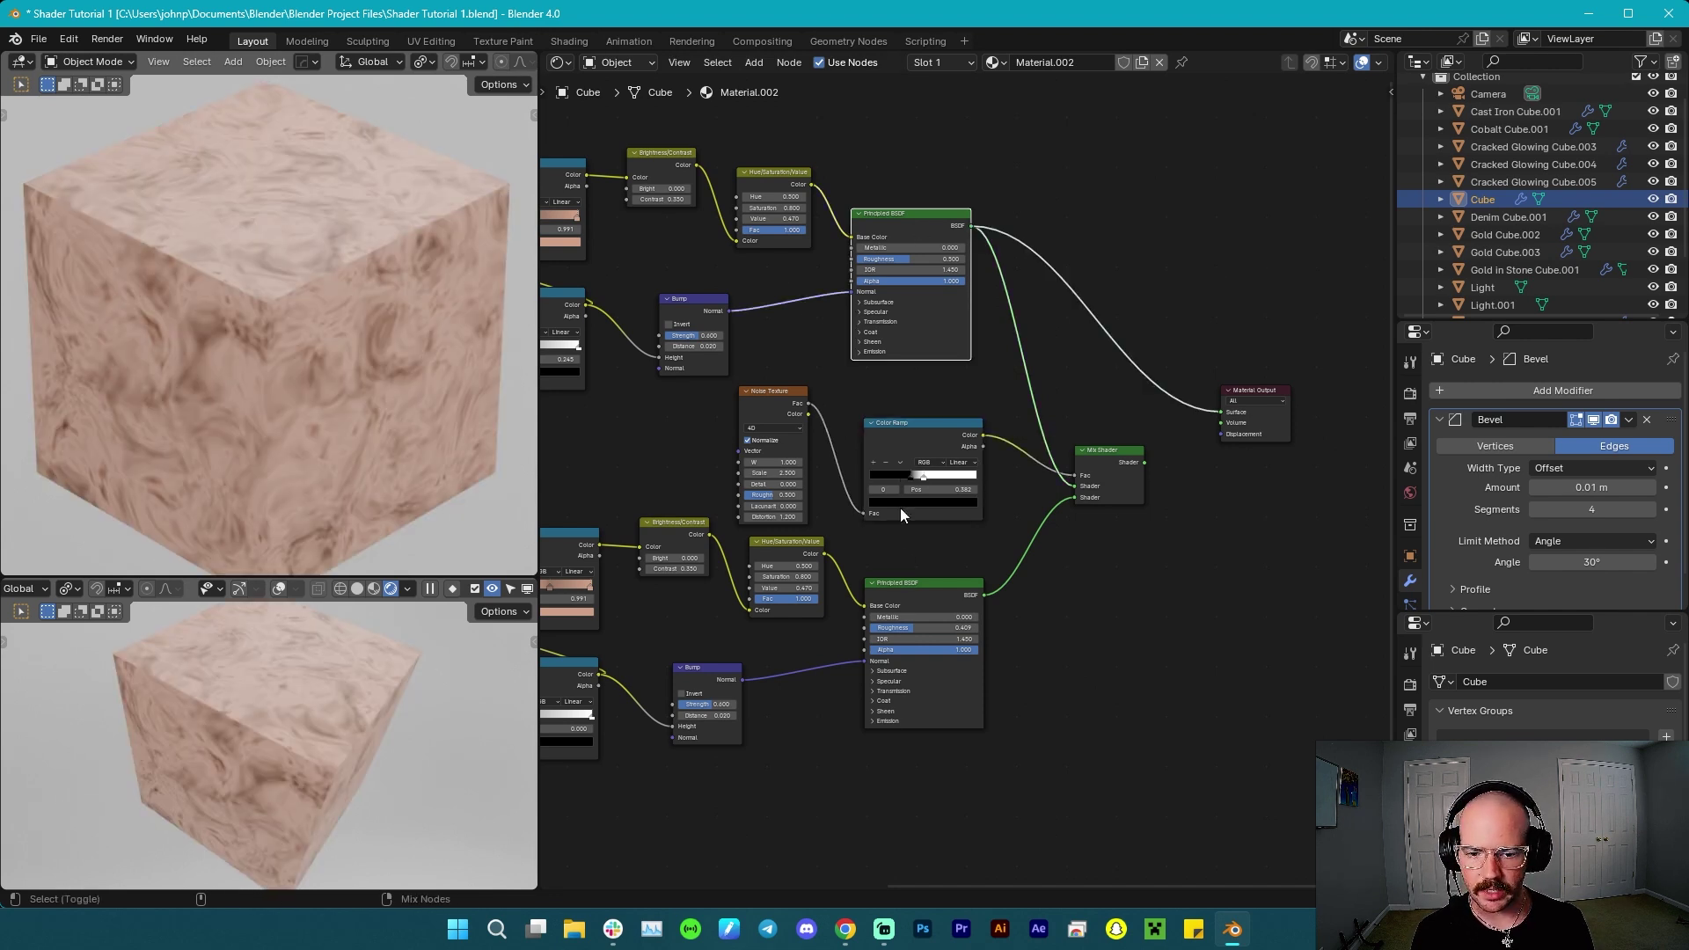
ctrl+shift+click(916, 437)
ctrl+shift+click(880, 634)
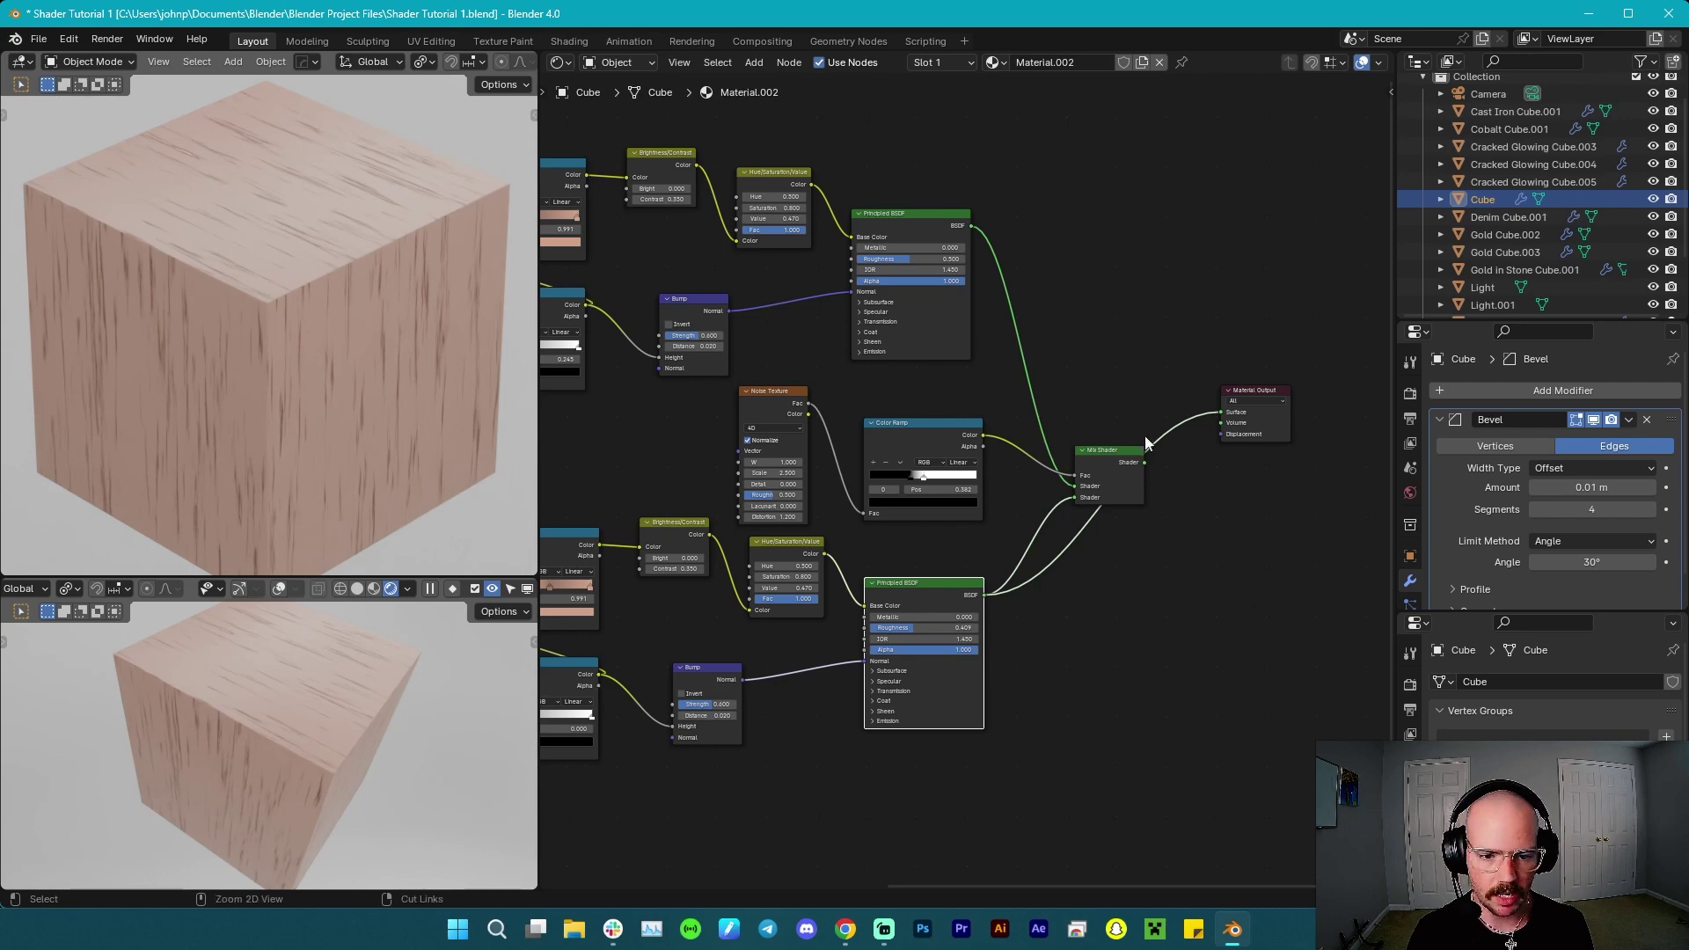
ctrl+shift+click(1125, 465)
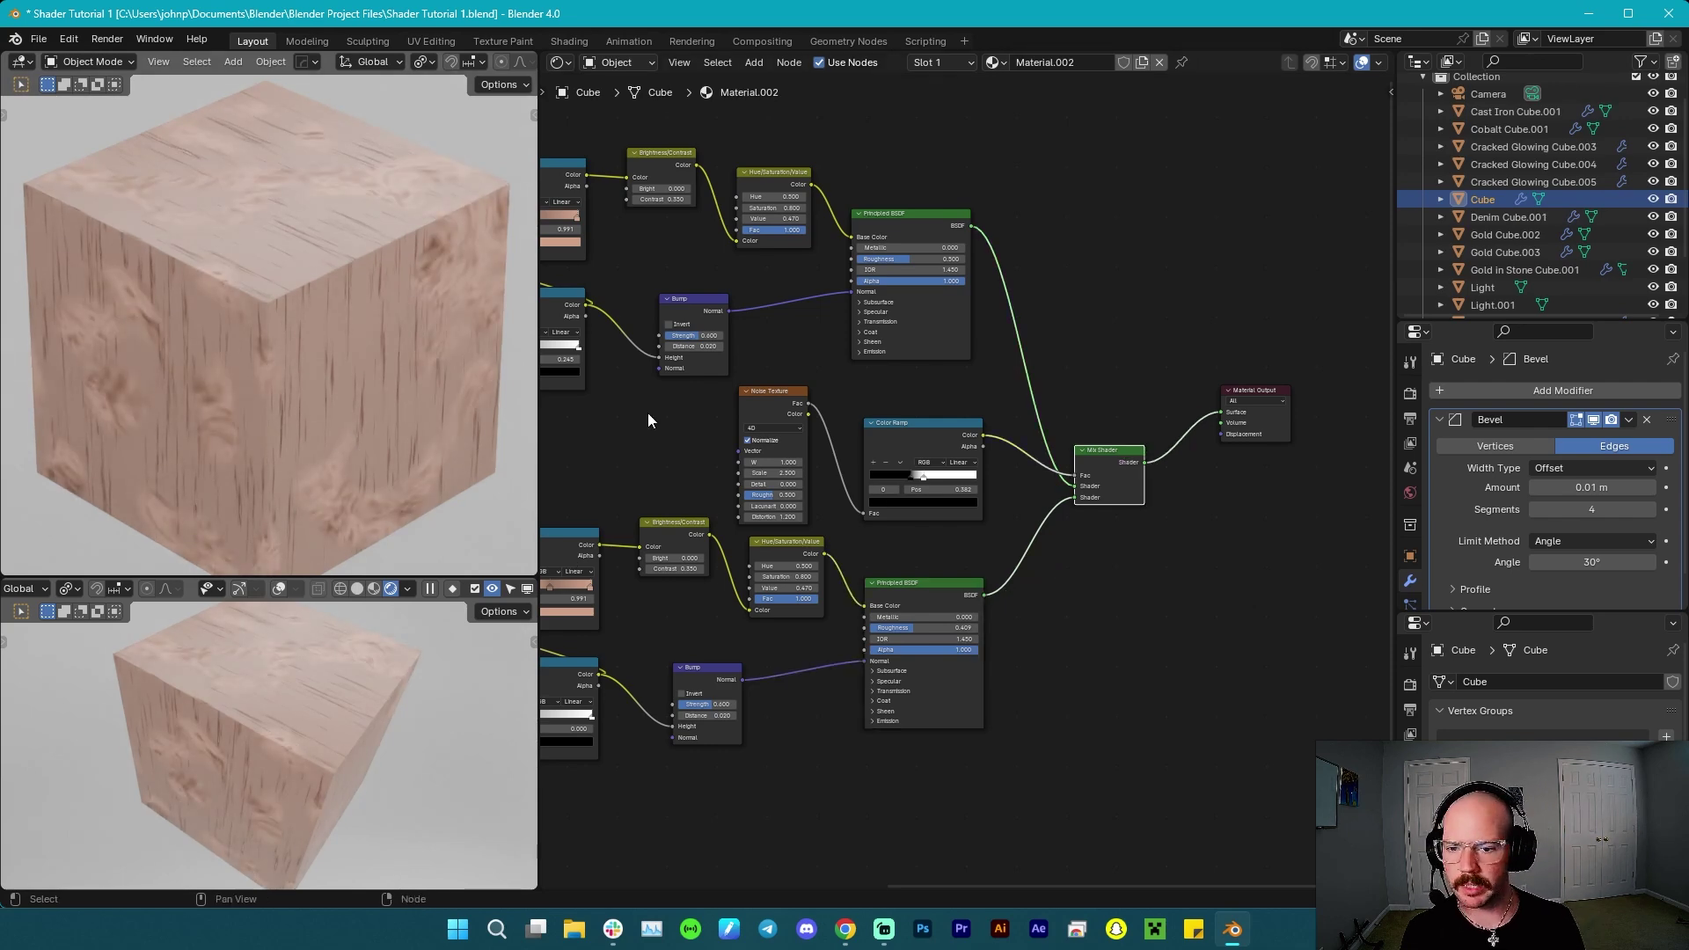
Reposition the brown Color Ramp's stops in the upper noise chain, placing the second stop at 0.234.
middle_drag(647, 436, 870, 476)
scroll(681, 474, up, 4)
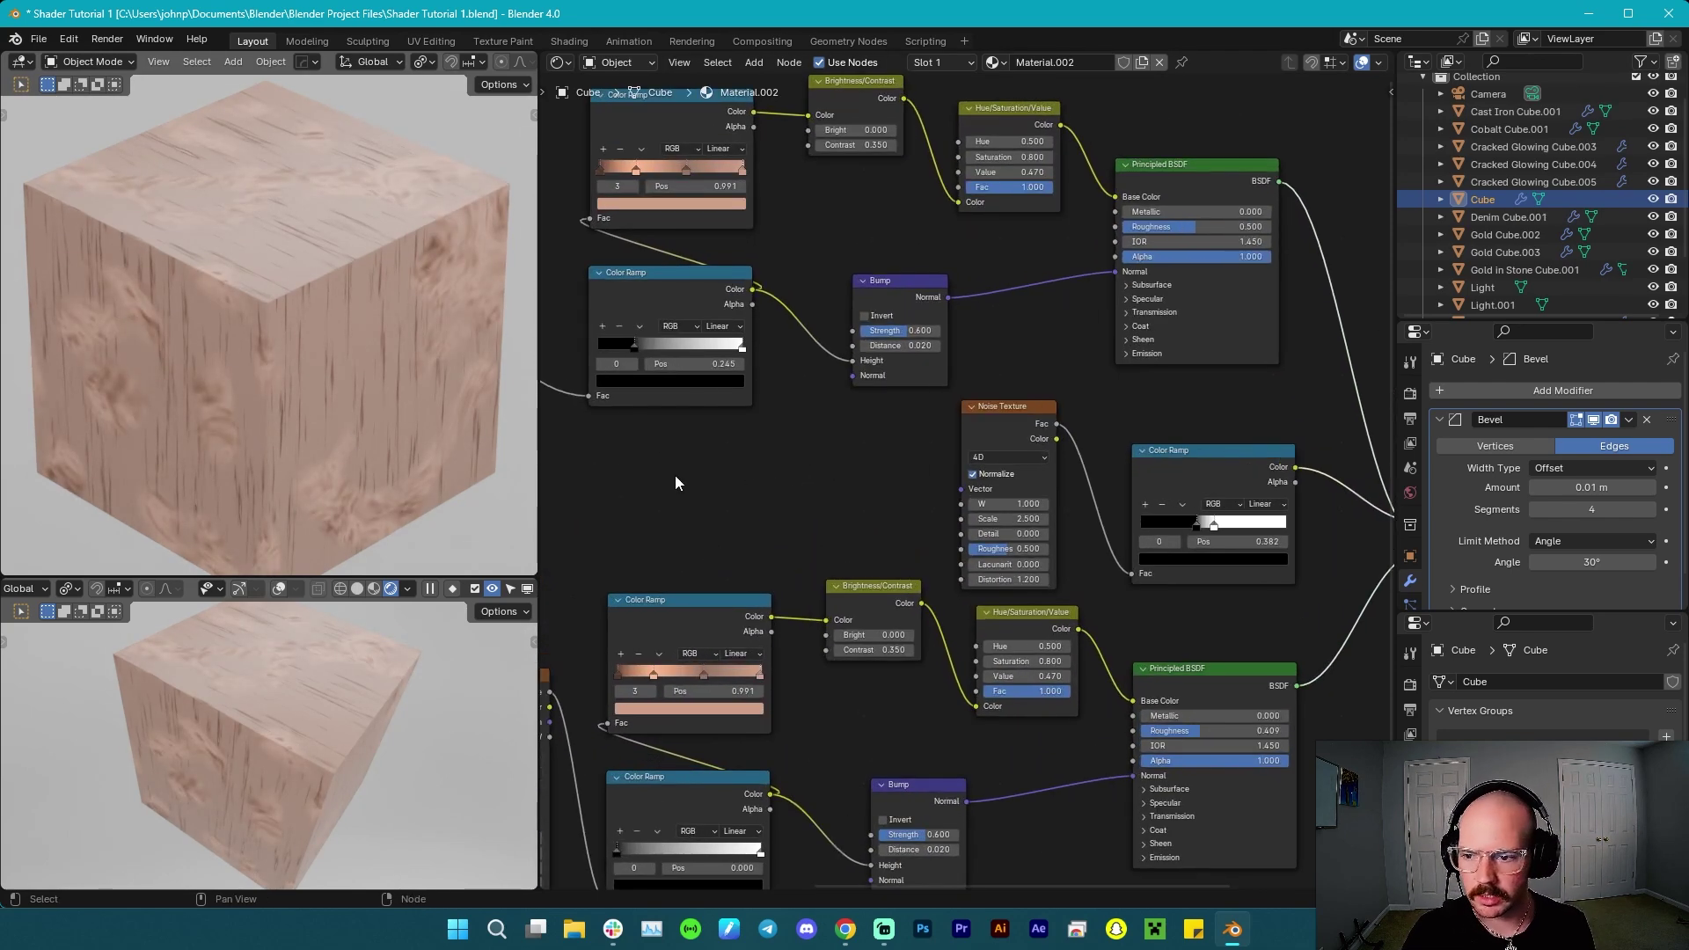
middle_drag(676, 476, 725, 487)
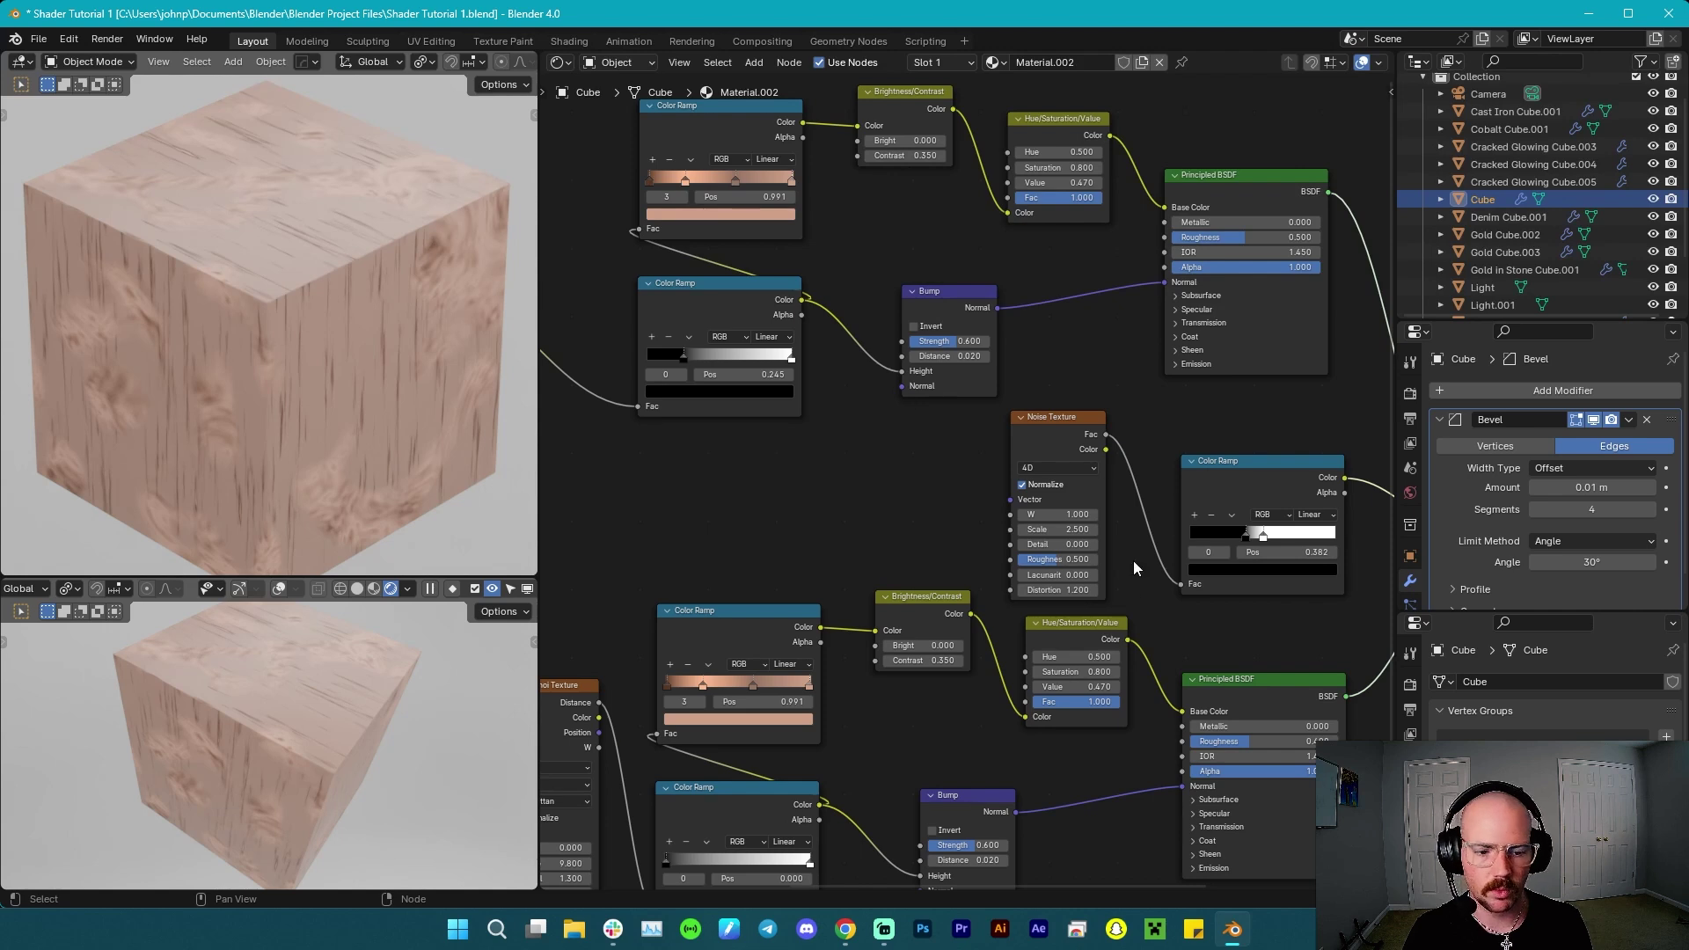
middle_drag(852, 261, 857, 354)
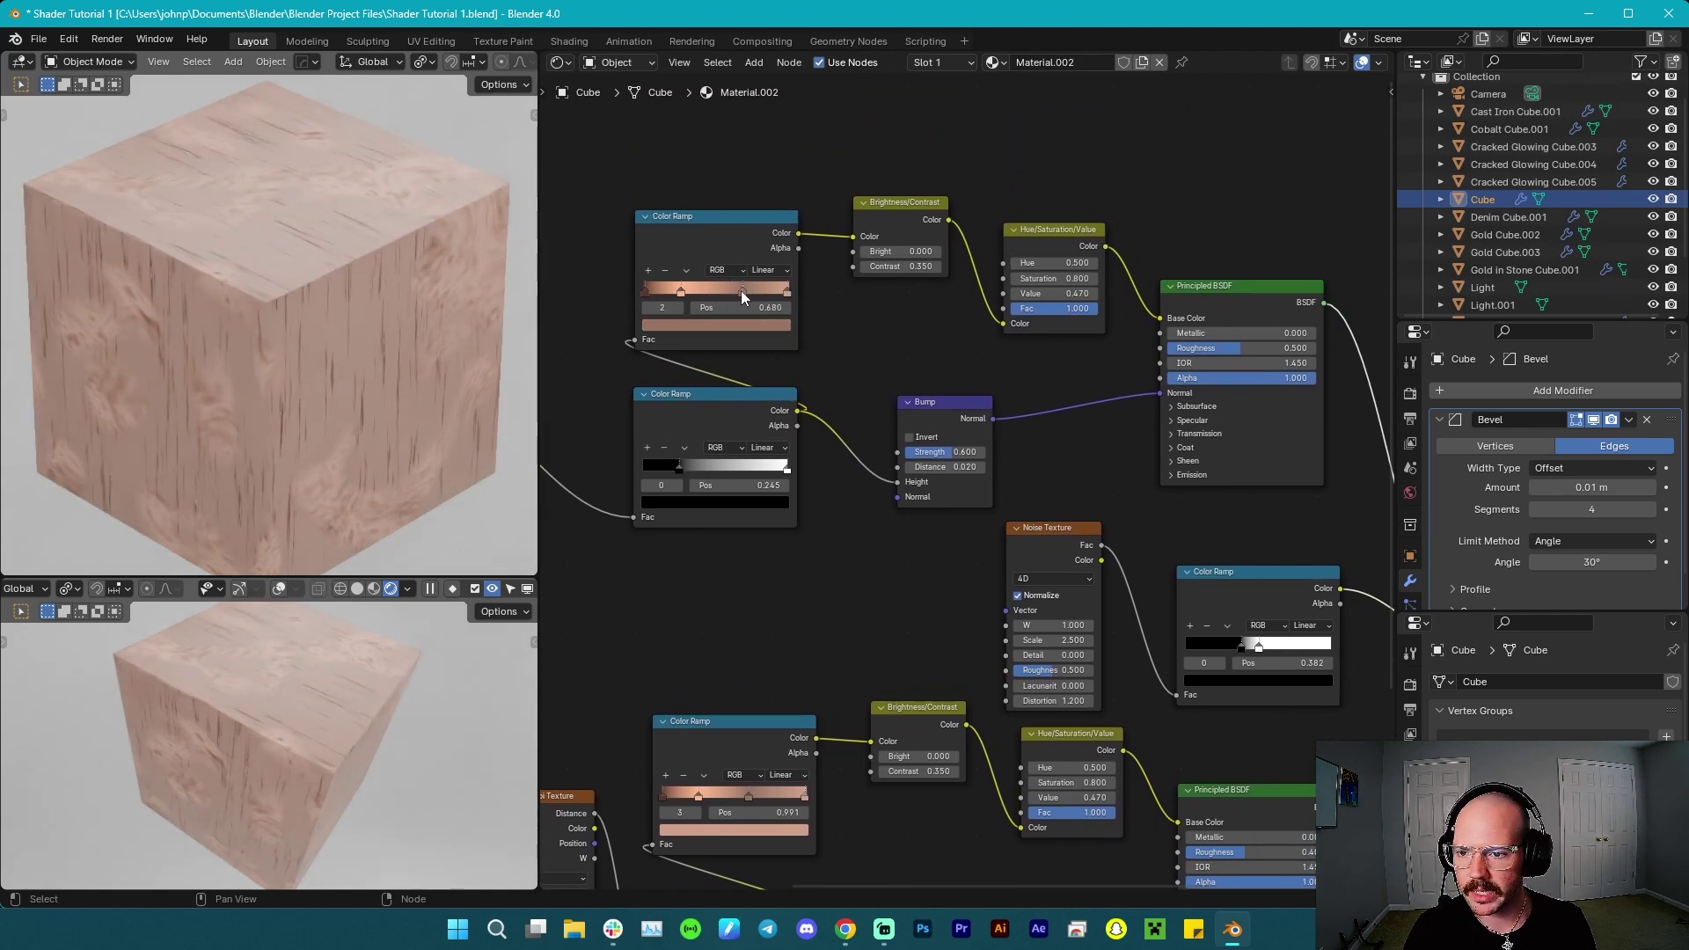
drag(732, 291, 670, 293)
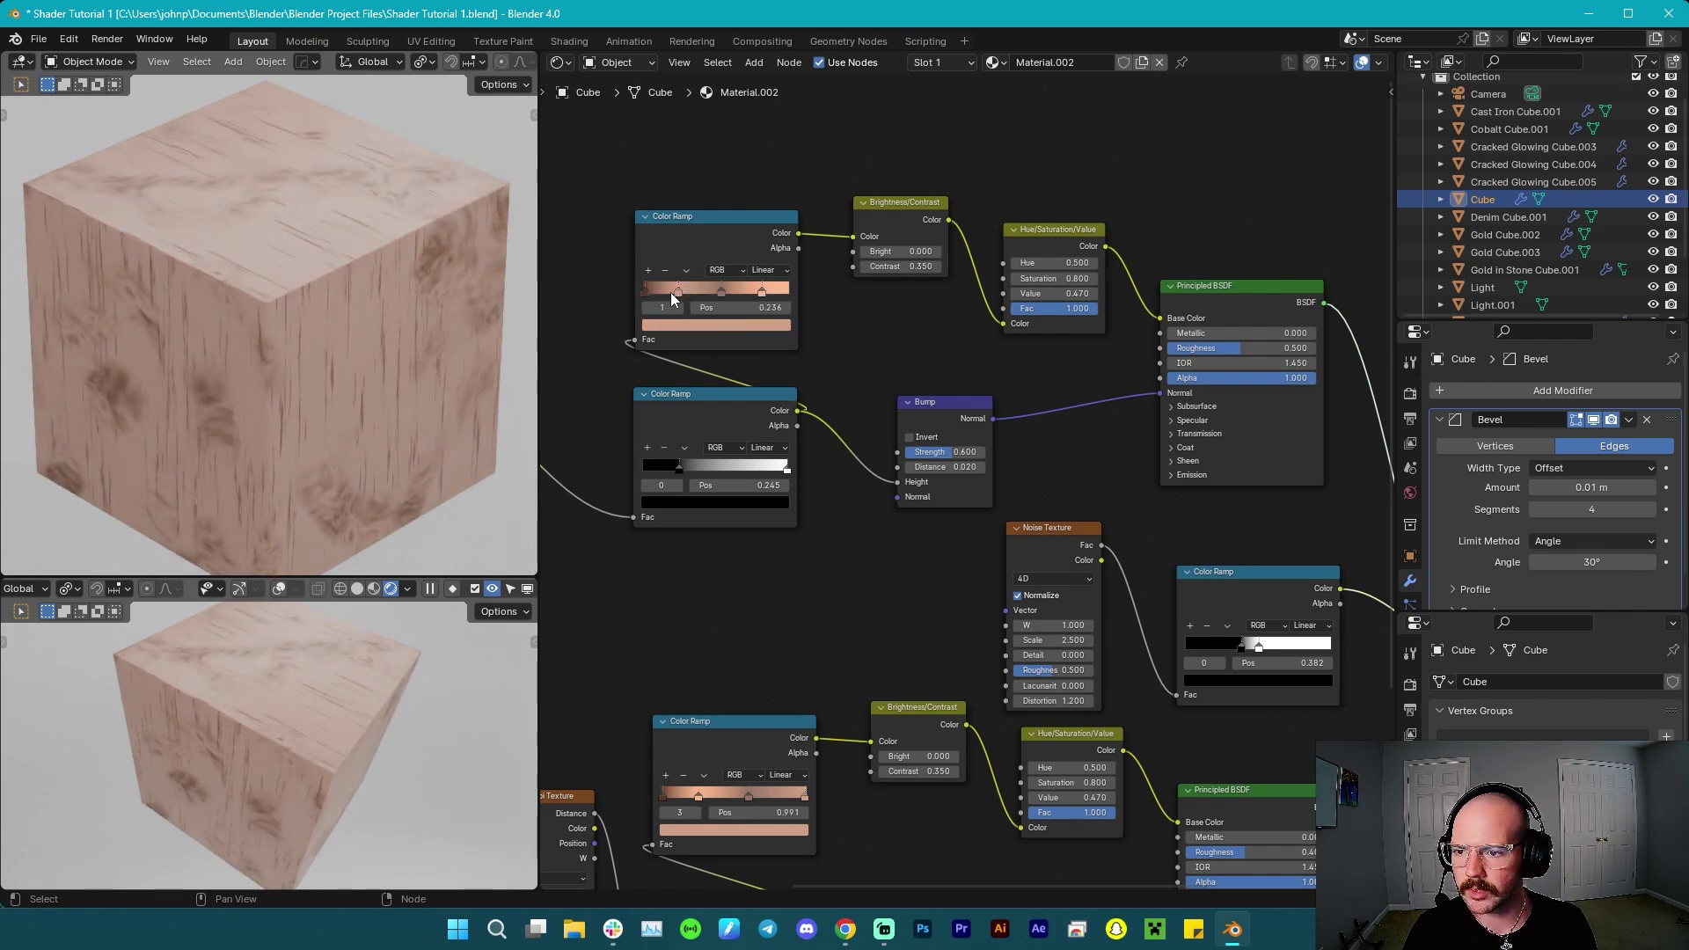
Move the mask Color Ramp's black stop to about 0.28 and its white stop to 0.455.
scroll(313, 371, down, 1)
middle_drag(313, 371, 376, 396)
key(KP_0)
mouse_move(303, 725)
middle_down()
mouse_move(199, 734)
mouse_move(361, 763)
mouse_move(320, 732)
middle_up()
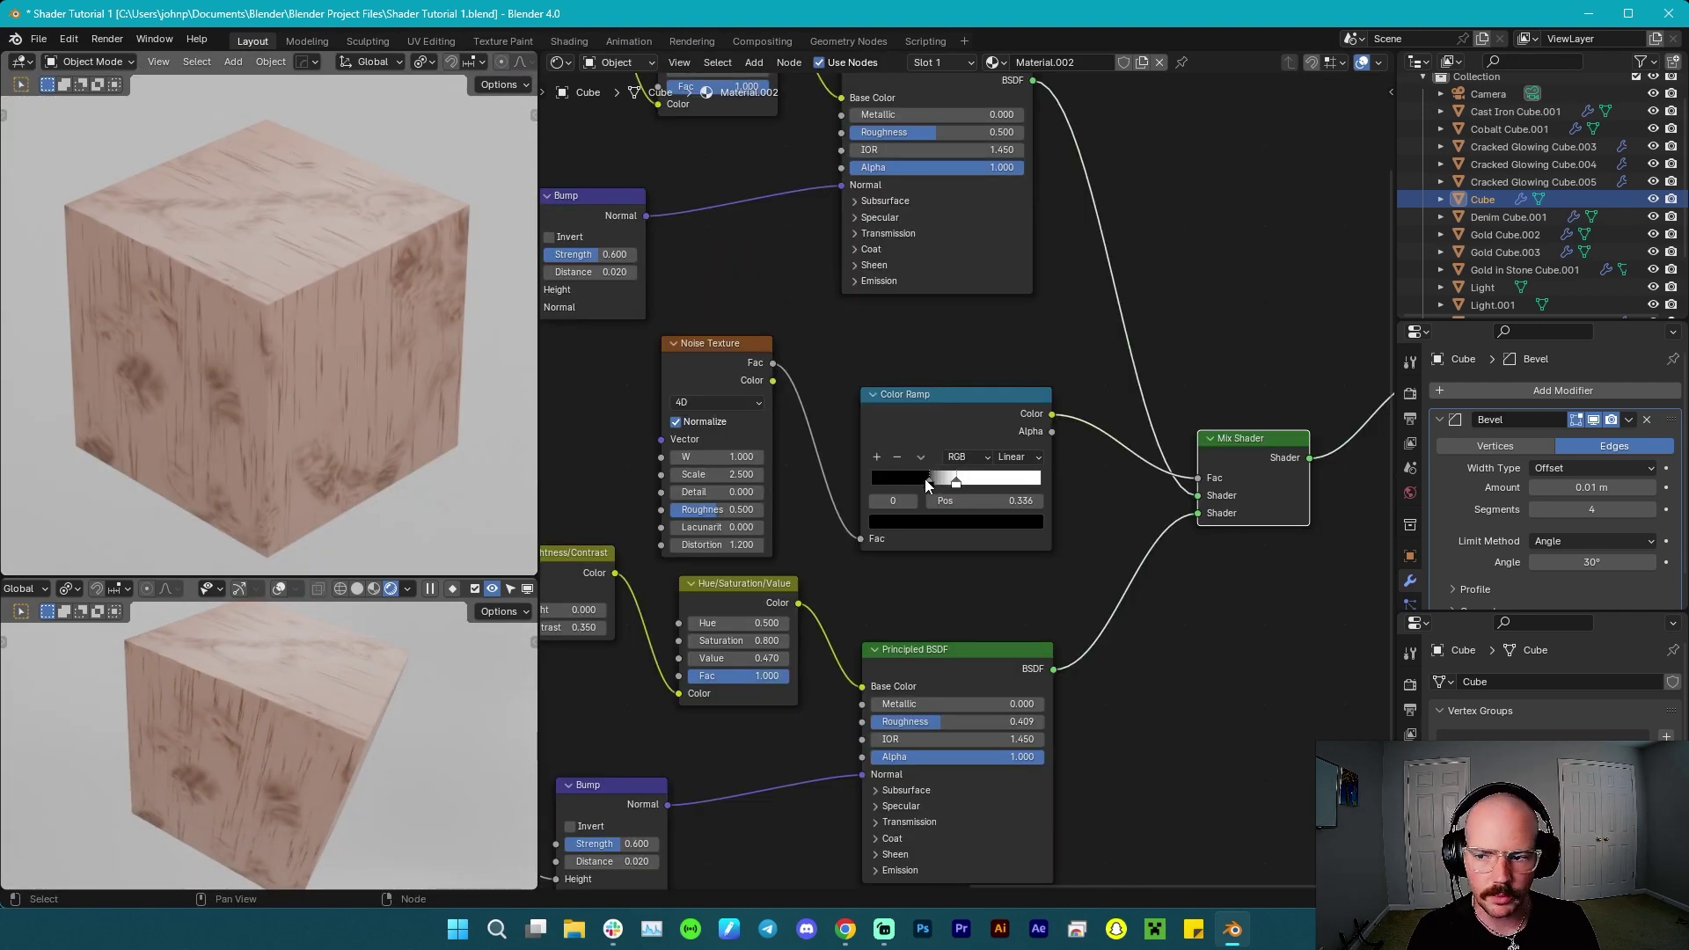
drag(928, 480, 953, 486)
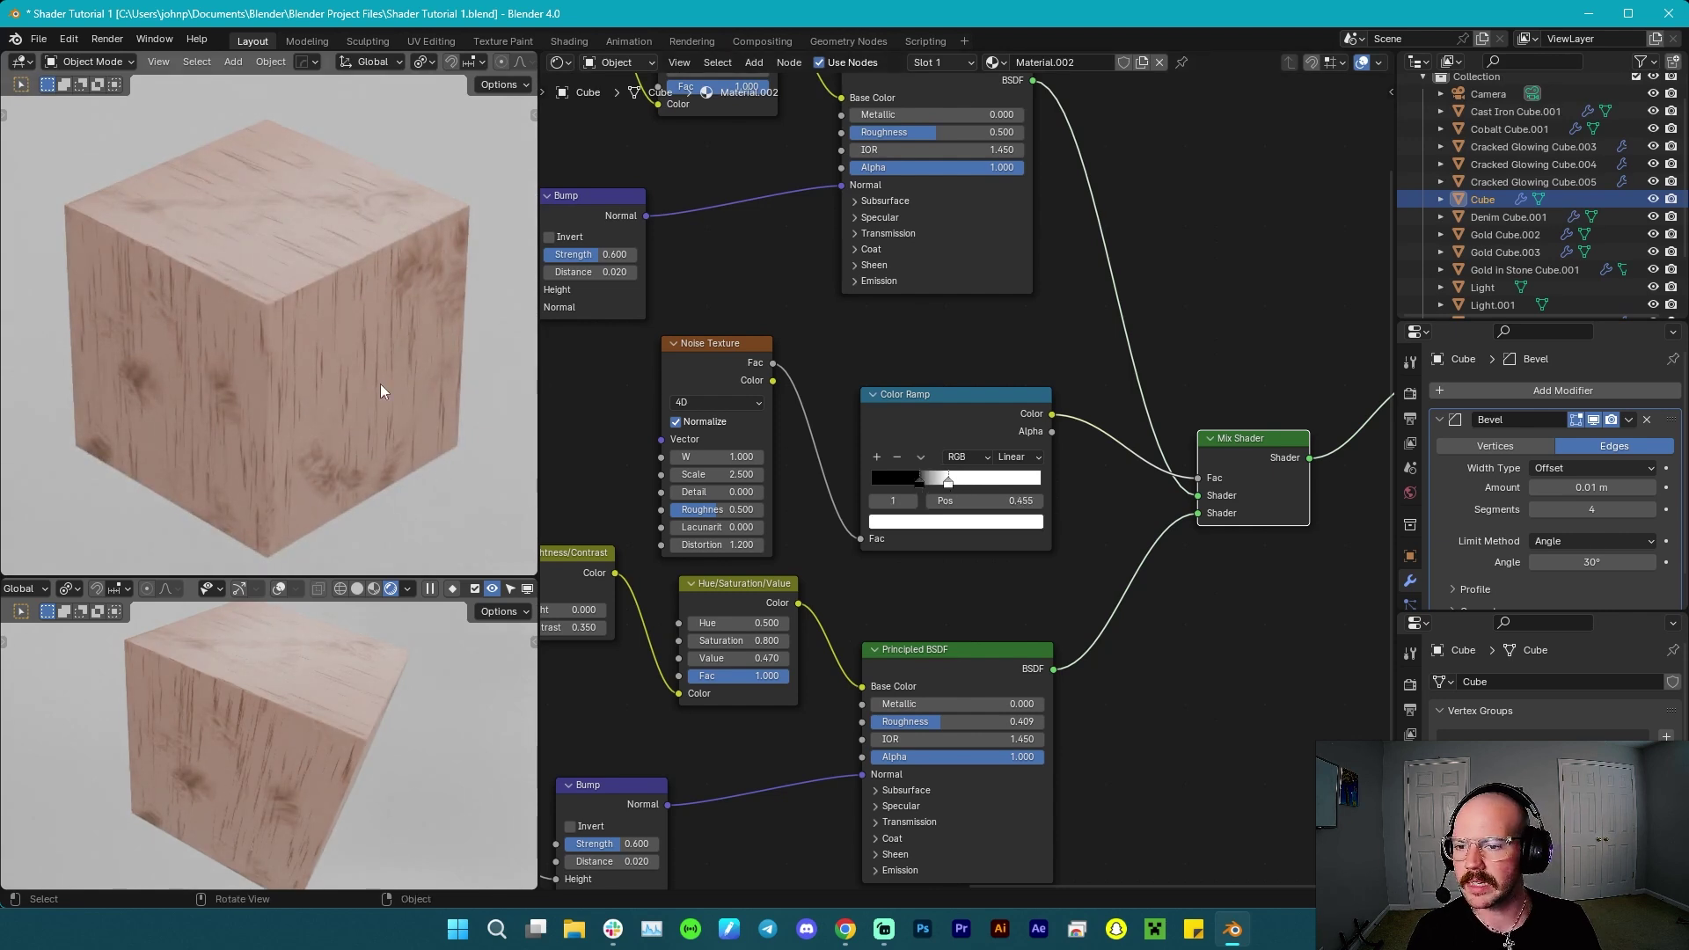
scroll(314, 472, down, 10)
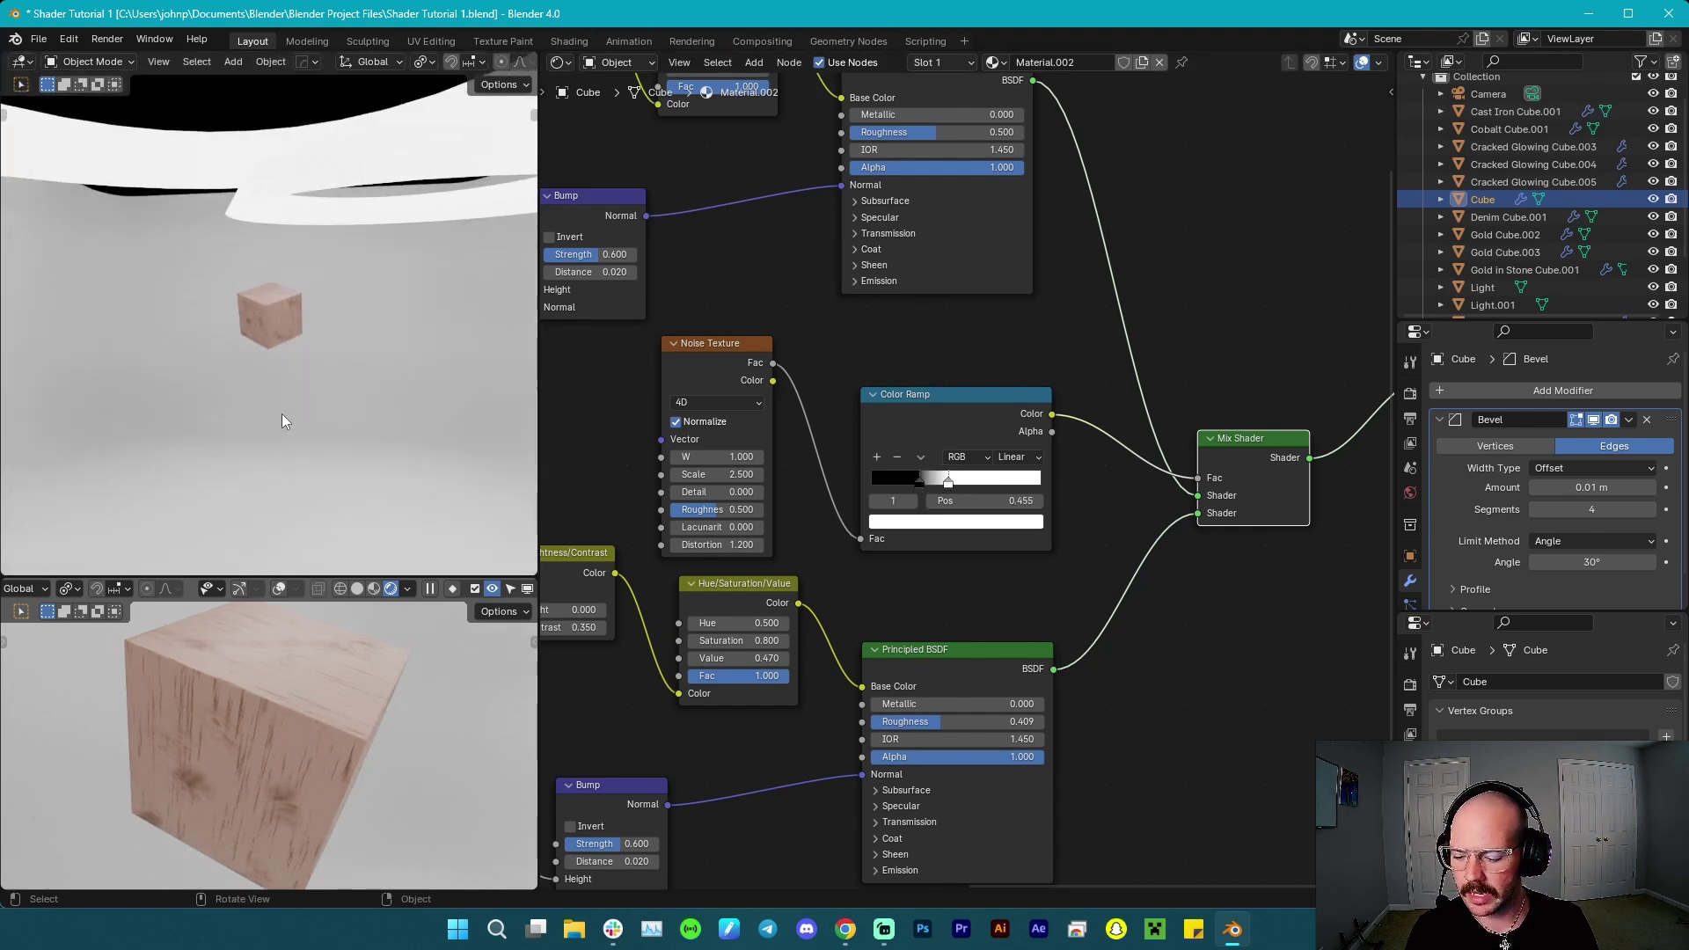
scroll(247, 410, up, 12)
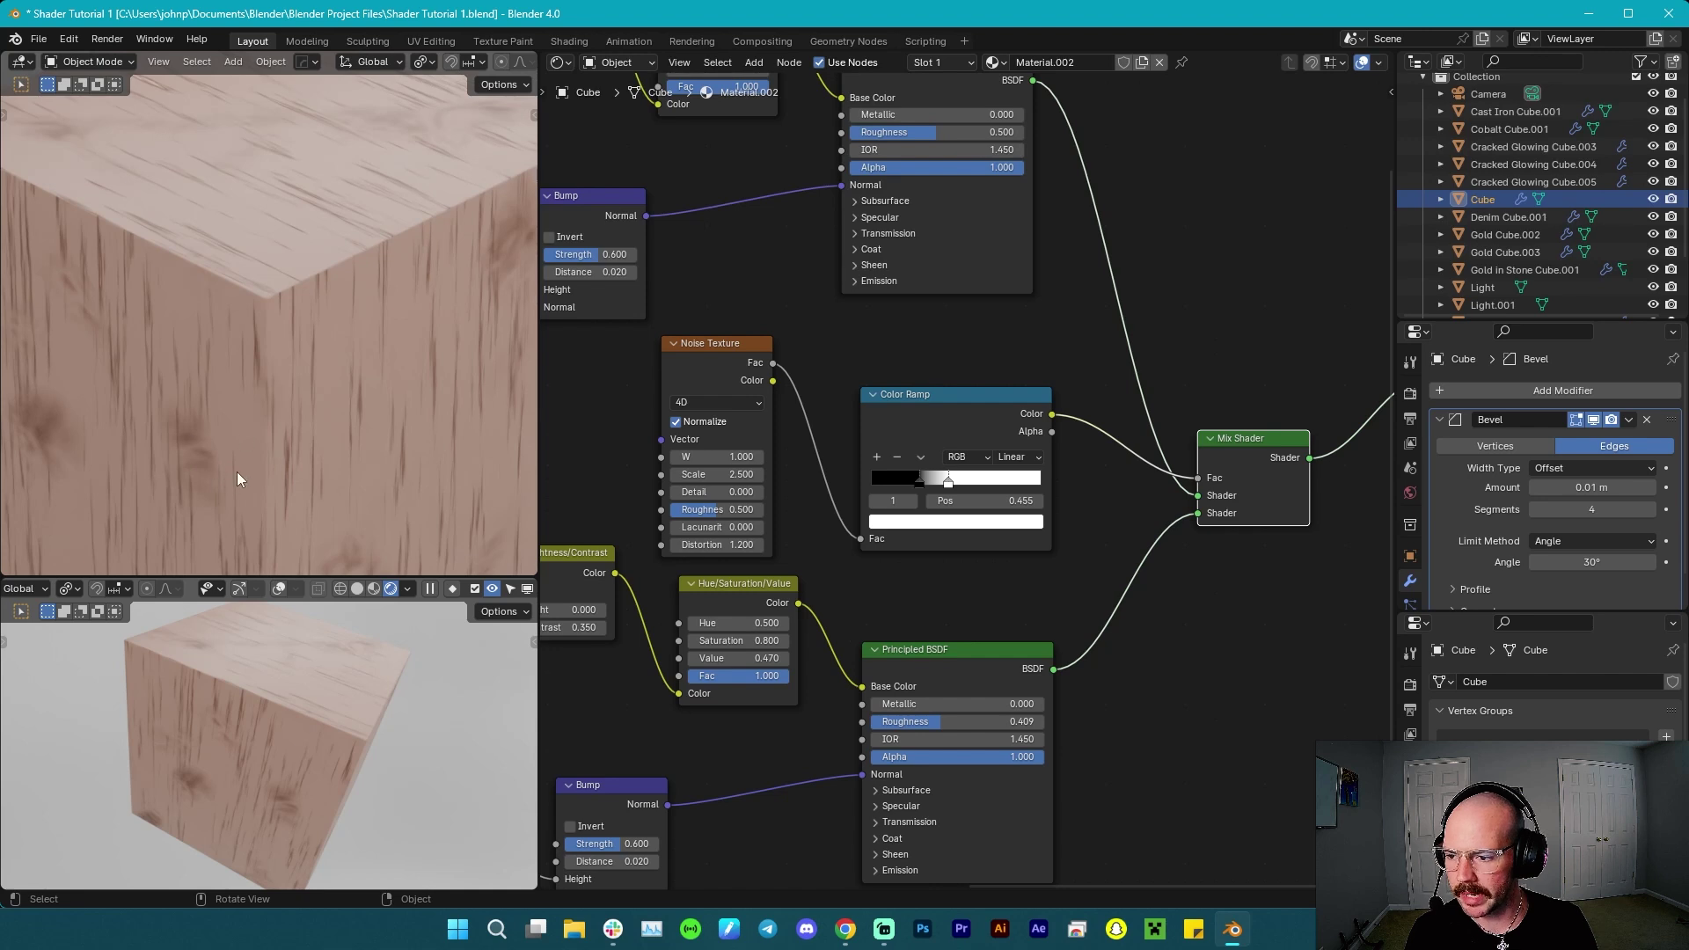
Preview the mask Color Ramp and set the mixing Noise Texture's Scale to 1.4 and its Distortion to 4.6.
ctrl+shift+click(943, 409)
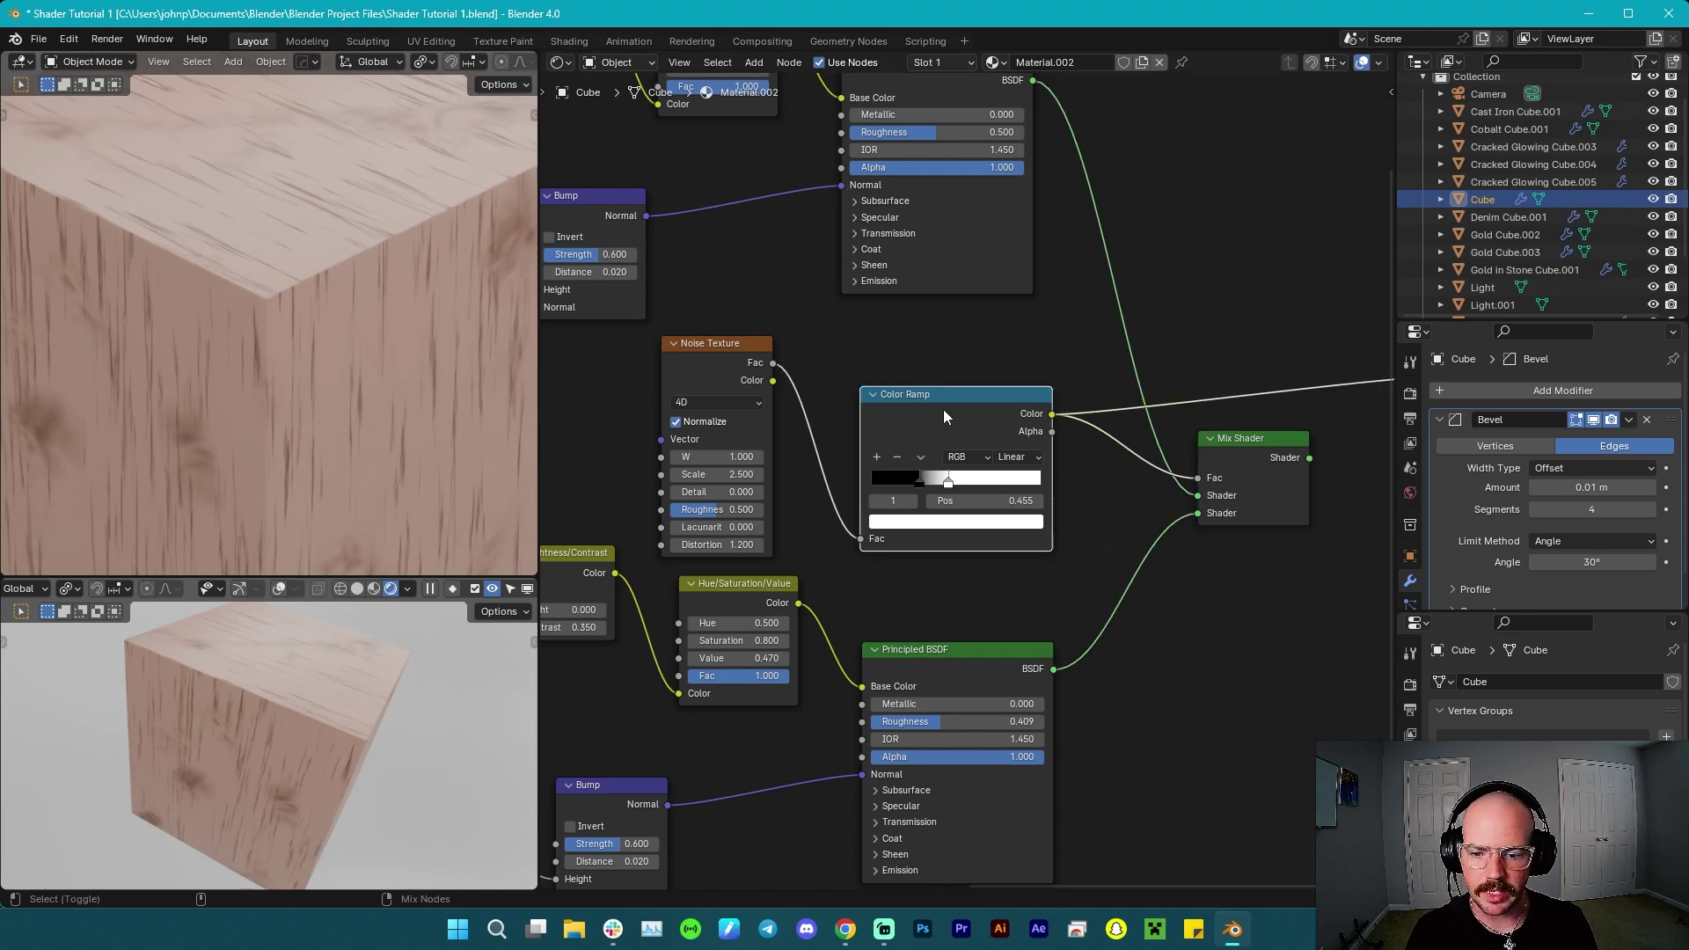
scroll(416, 445, down, 2)
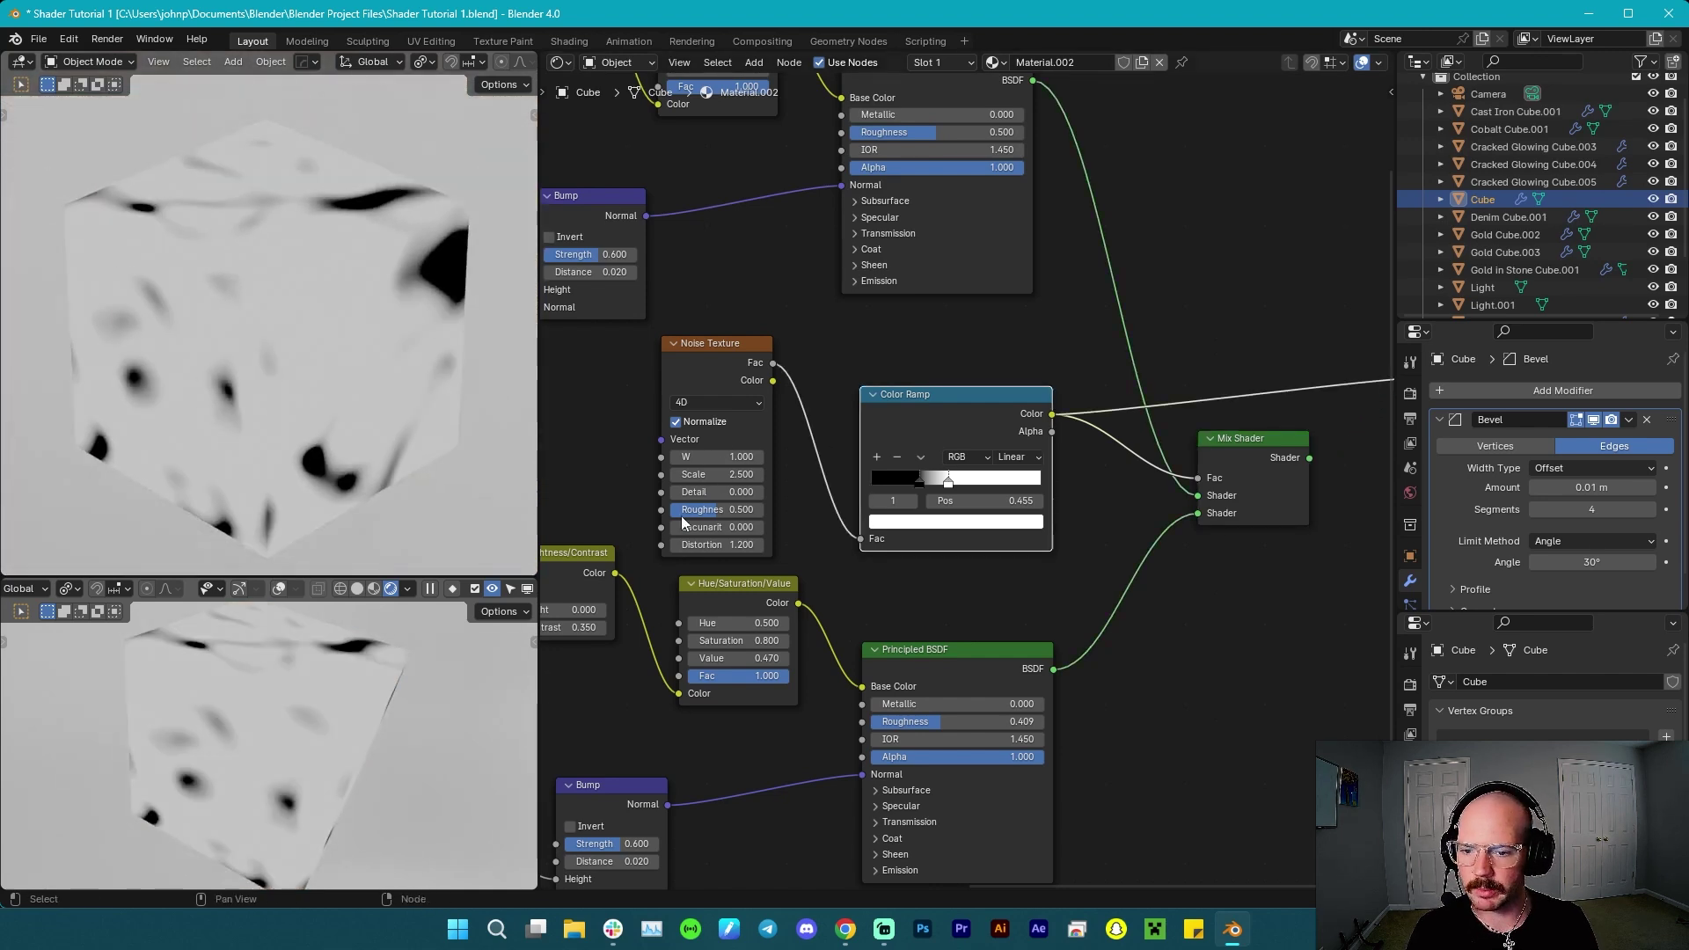
drag(712, 473, 655, 474)
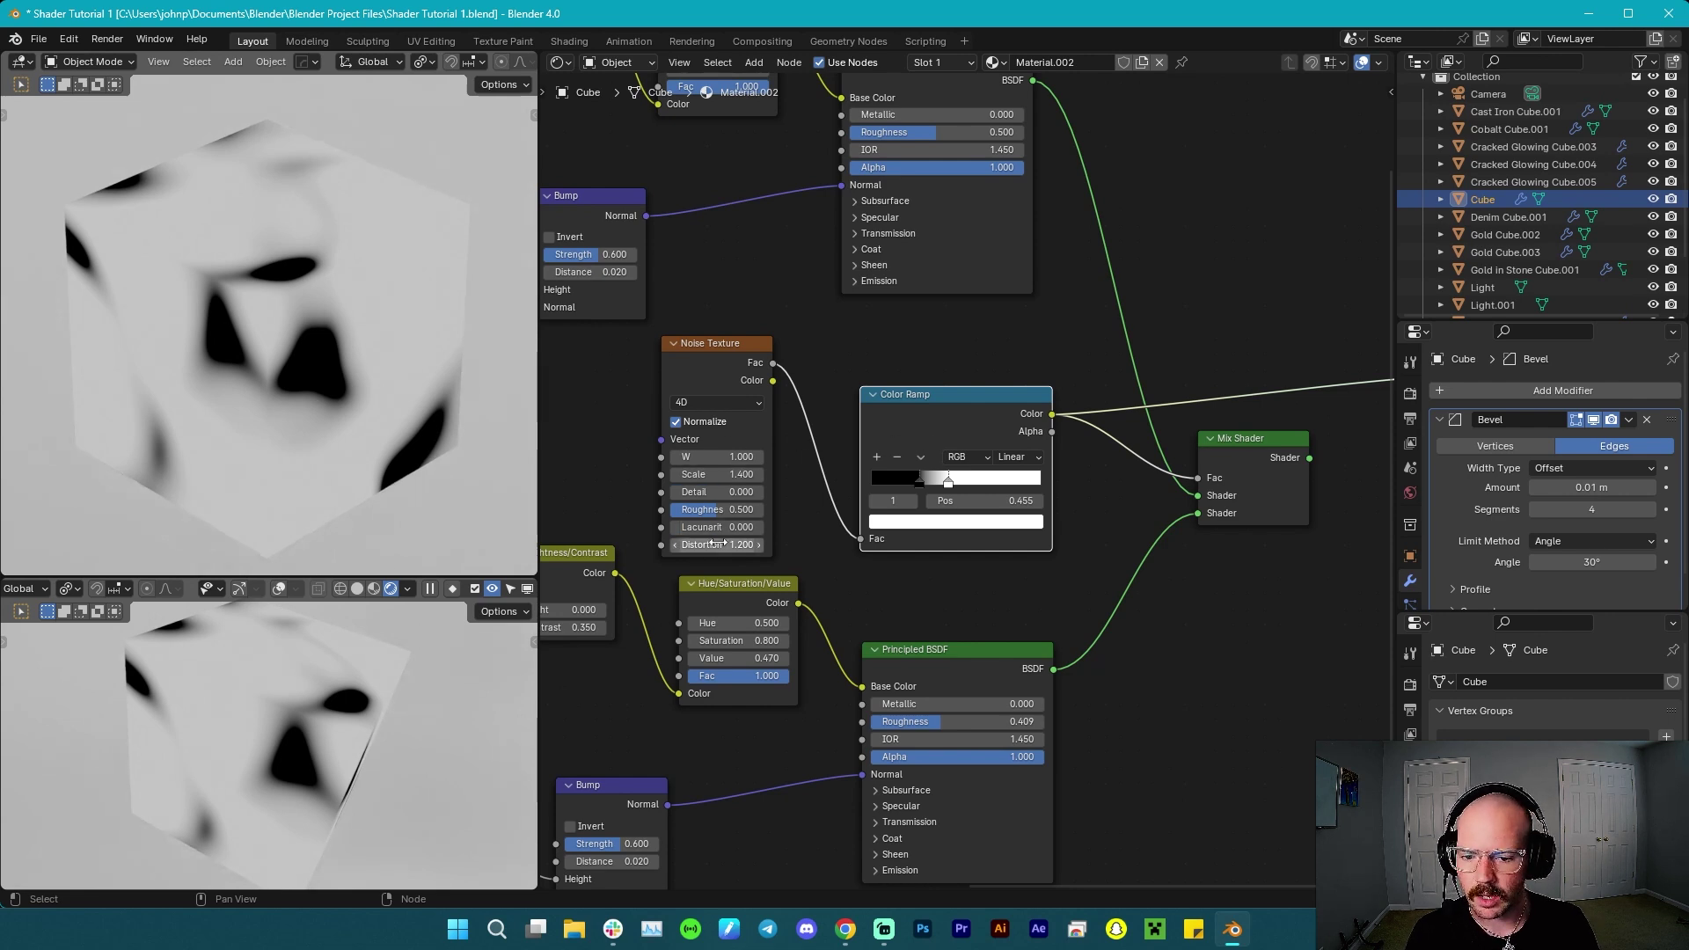
drag(719, 546, 747, 546)
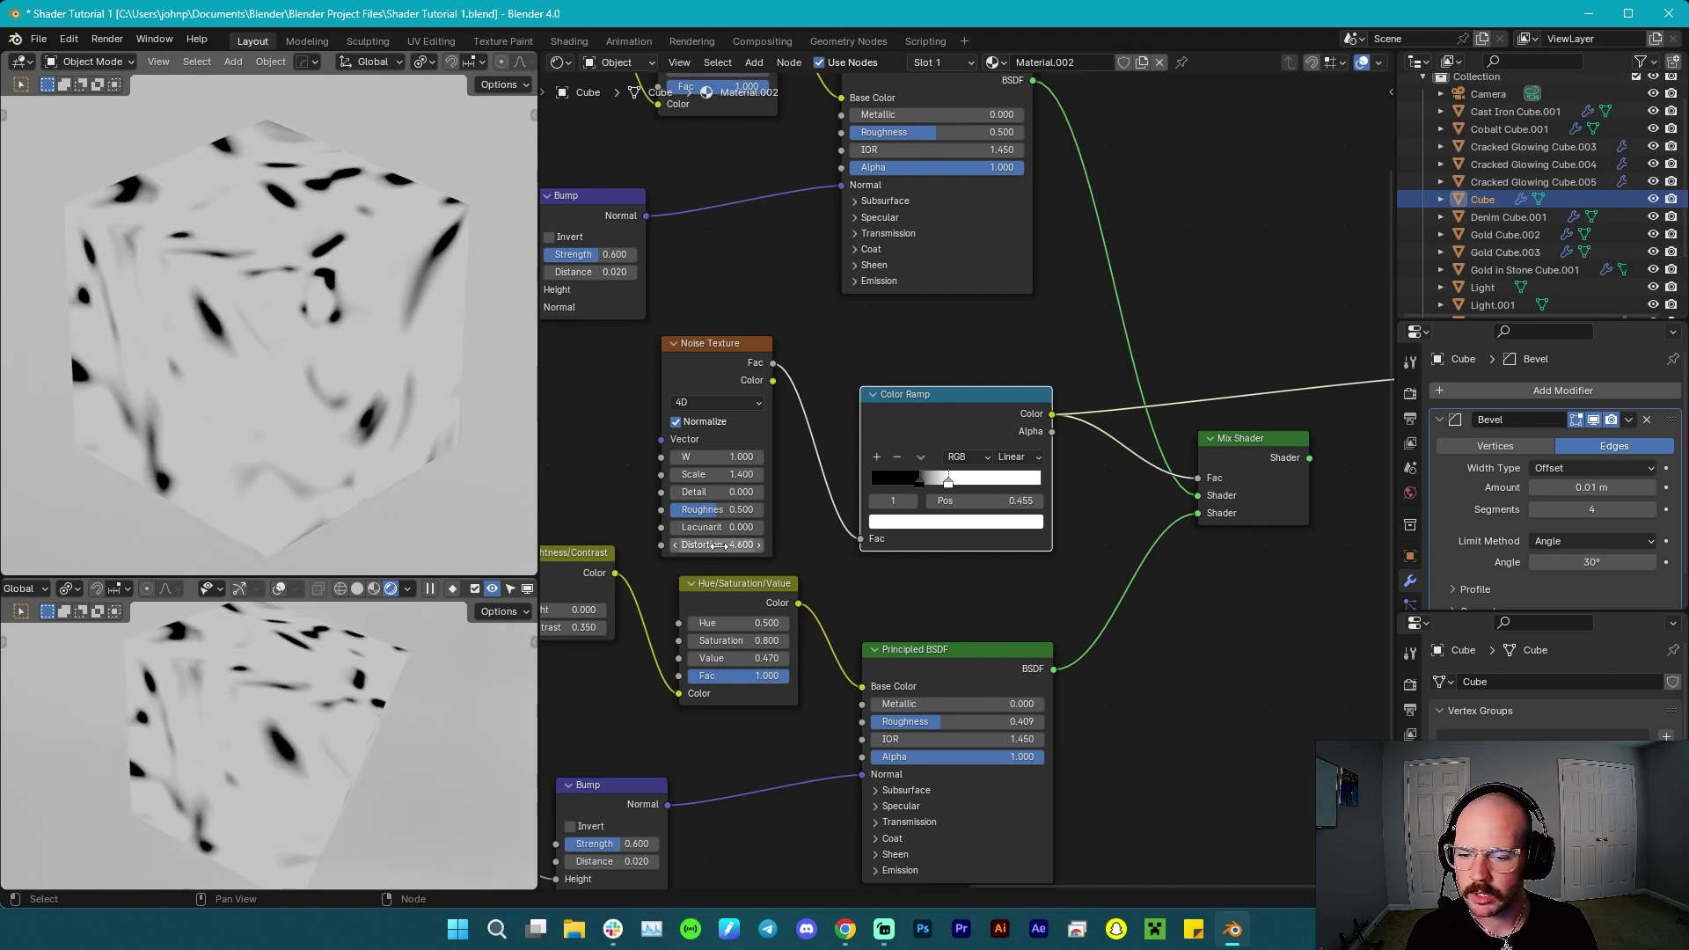
Preview the Mix Shader and examine the blended wood grain and knots on the cube from another angle.
ctrl+shift+click(1238, 465)
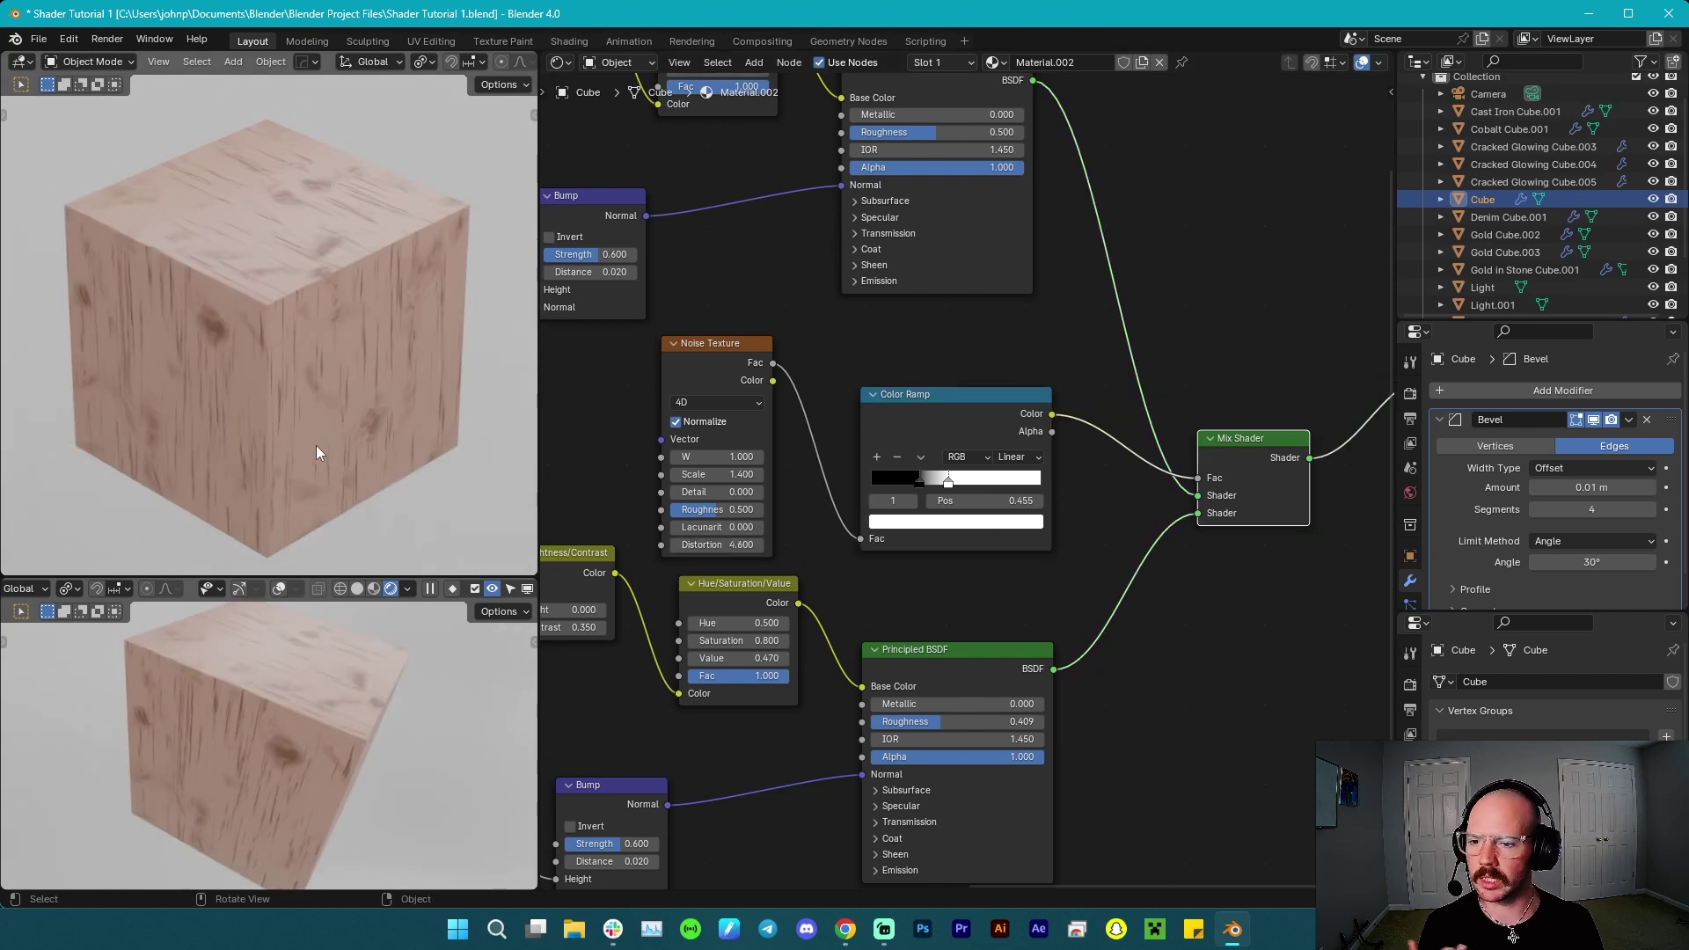
middle_drag(257, 386, 271, 411)
key(grave)
click(174, 482)
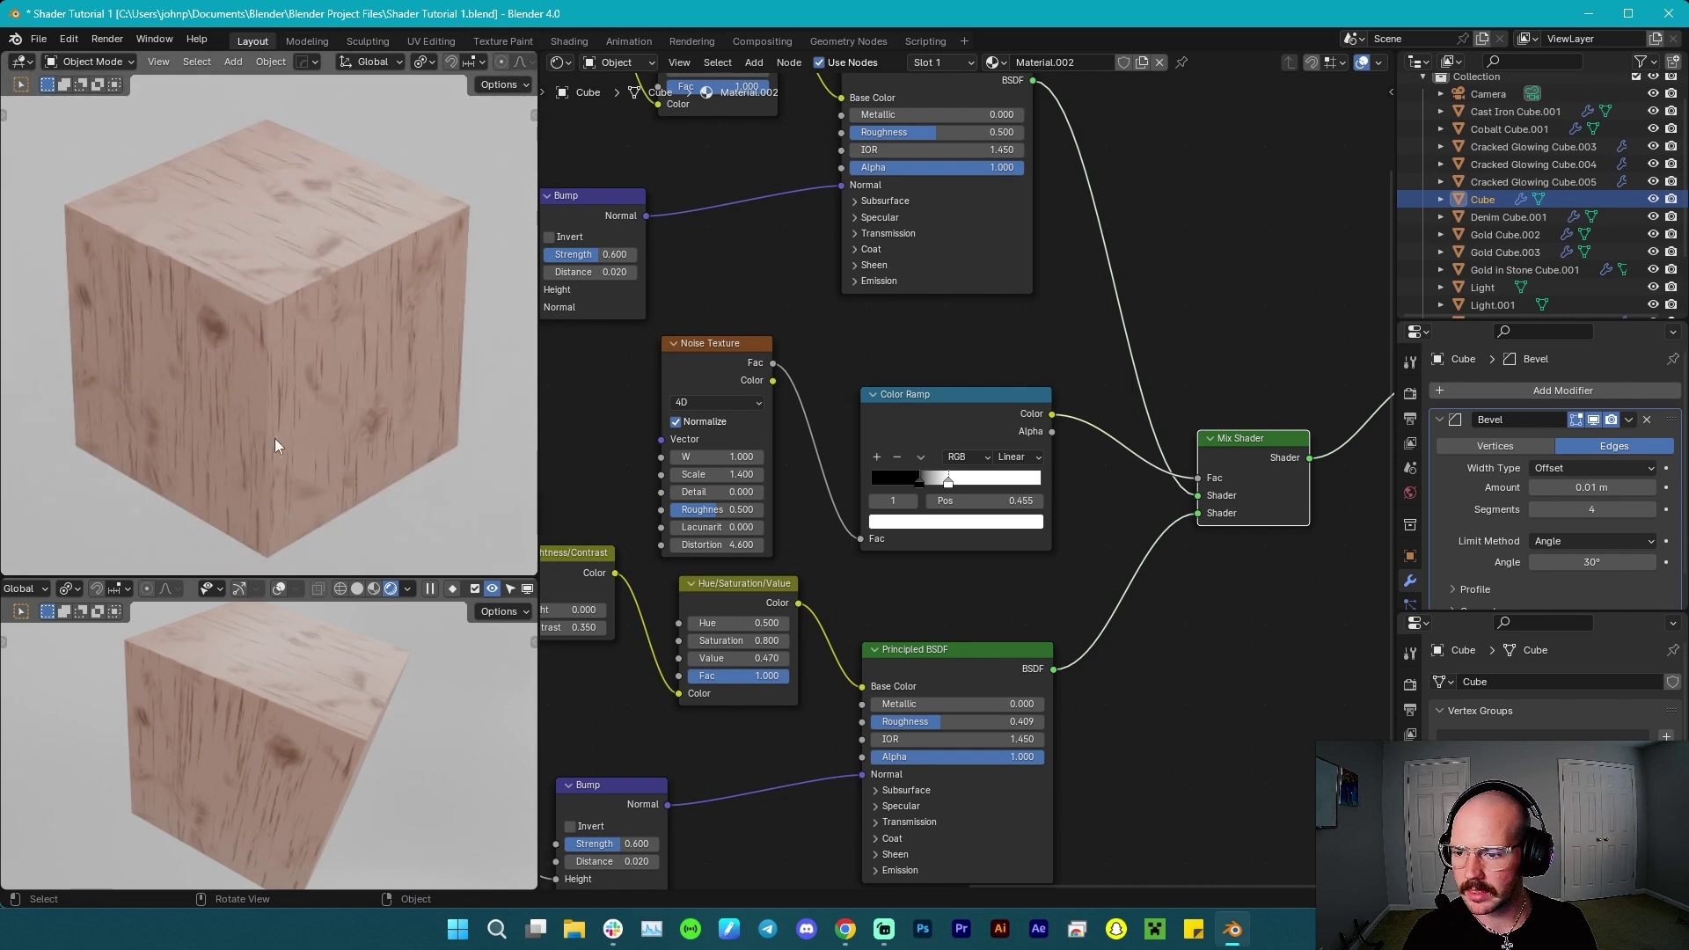
middle_drag(268, 701, 345, 708)
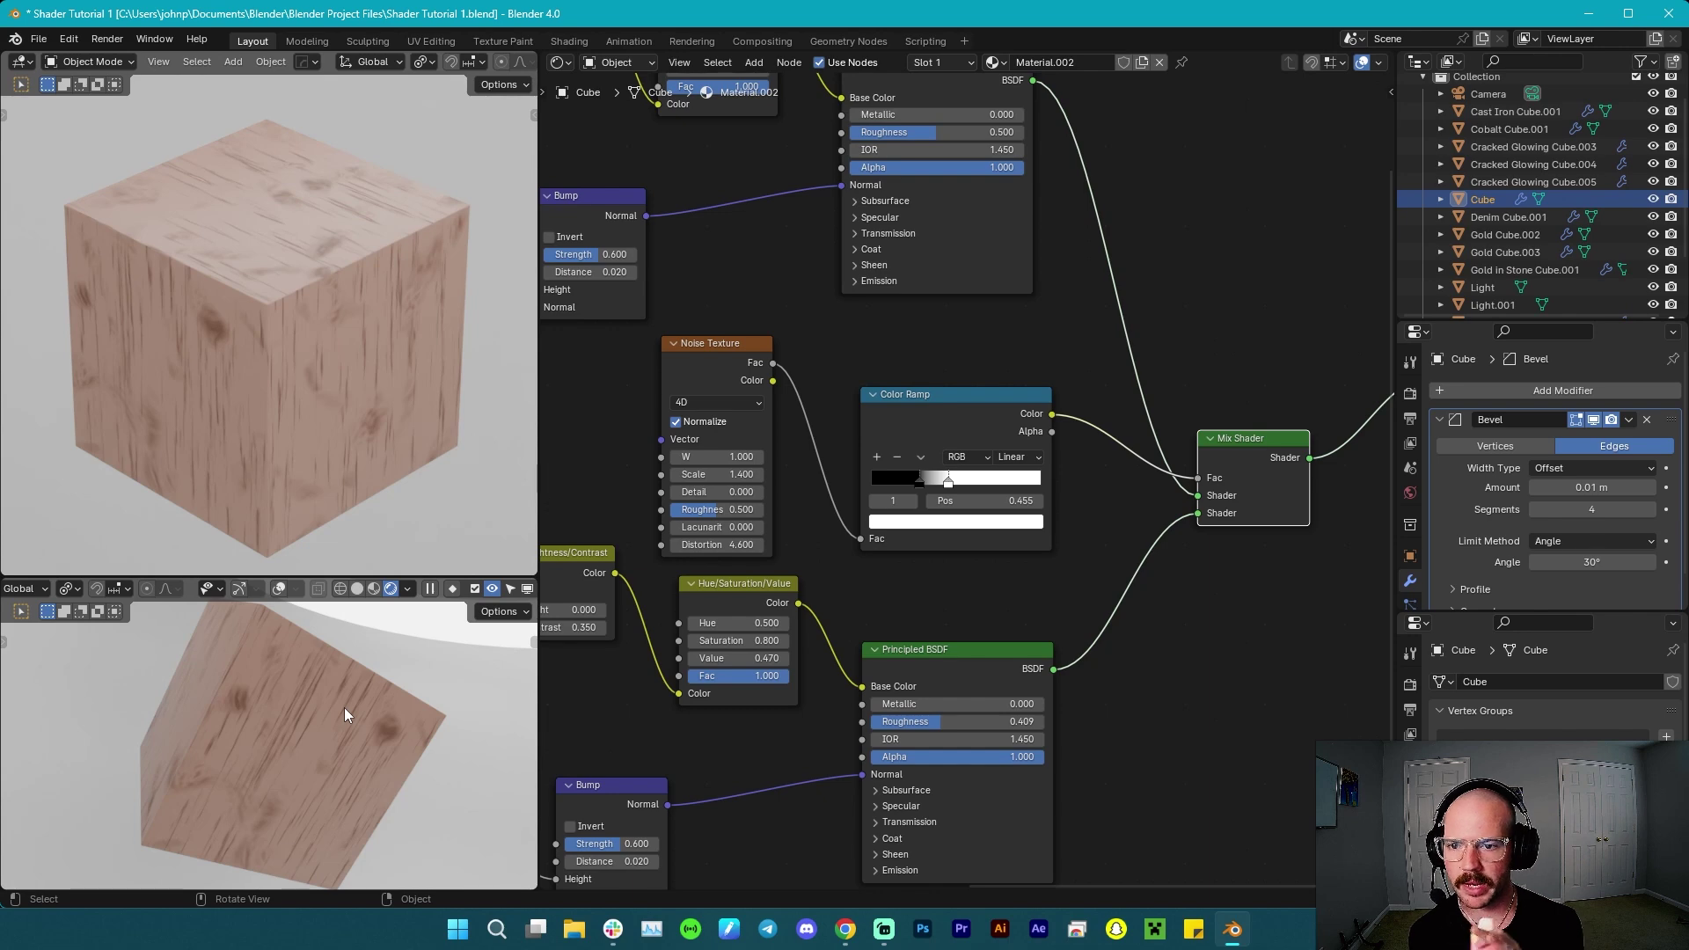
Preview the black-and-white Color Ramp of the lower Voronoi chain on the cube.
middle_drag(784, 747, 953, 722)
scroll(783, 695, up, 2)
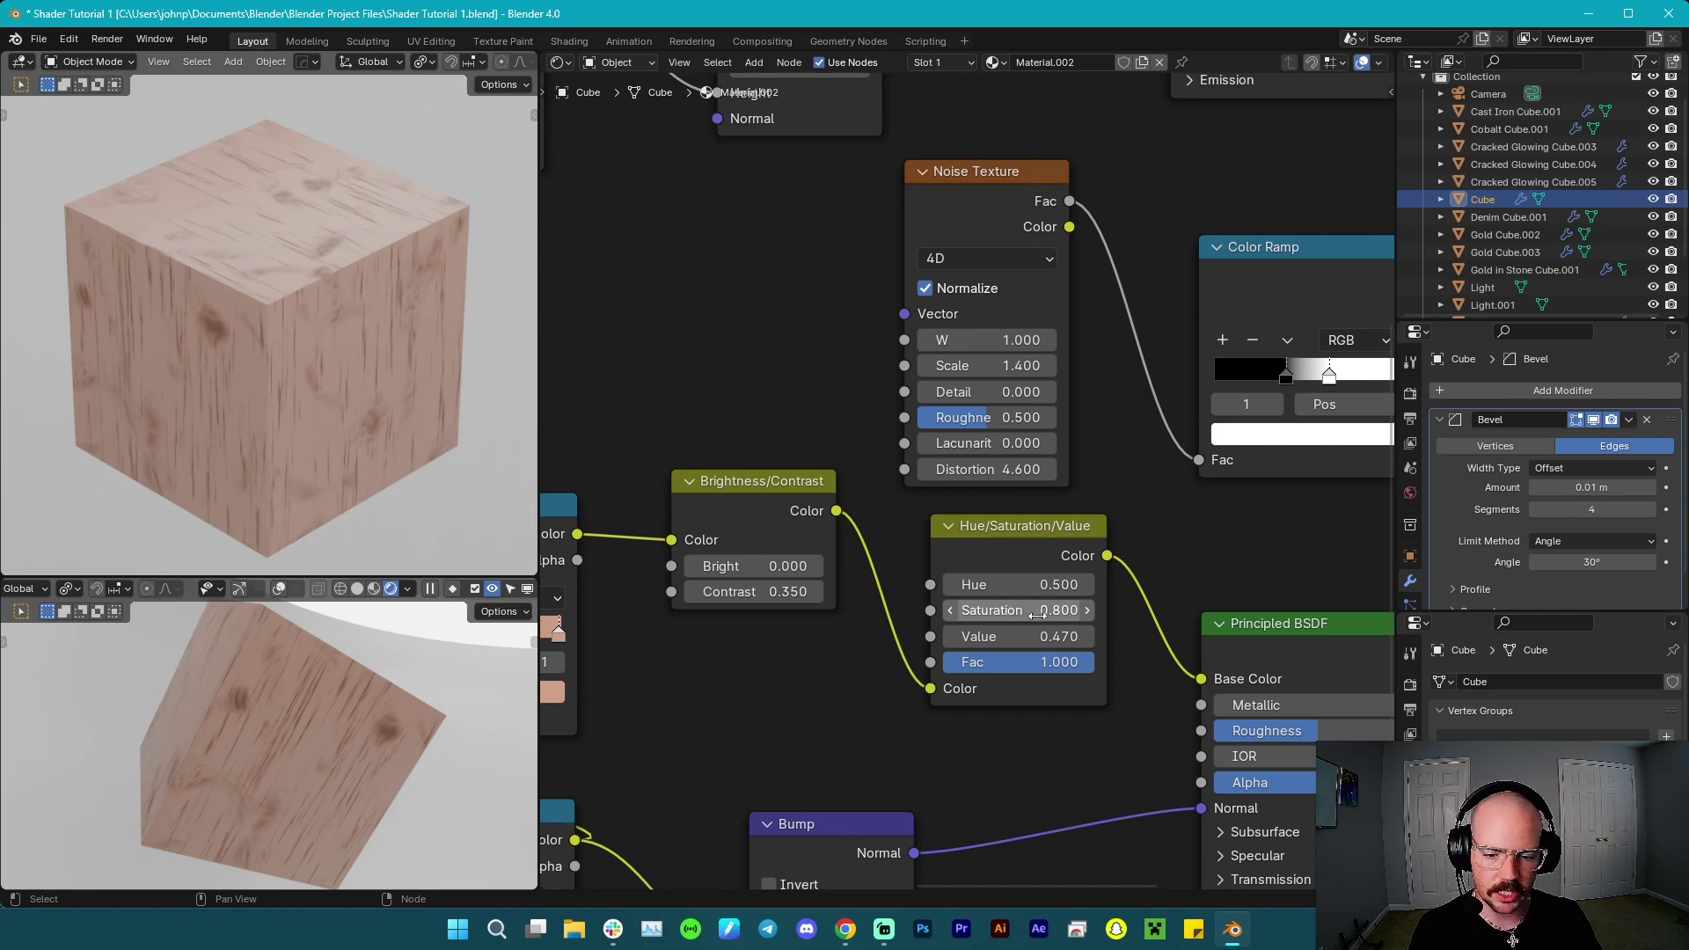
scroll(821, 683, down, 3)
middle_drag(821, 683, 995, 605)
scroll(880, 598, up, 6)
middle_drag(878, 592, 811, 550)
ctrl+shift+click(864, 587)
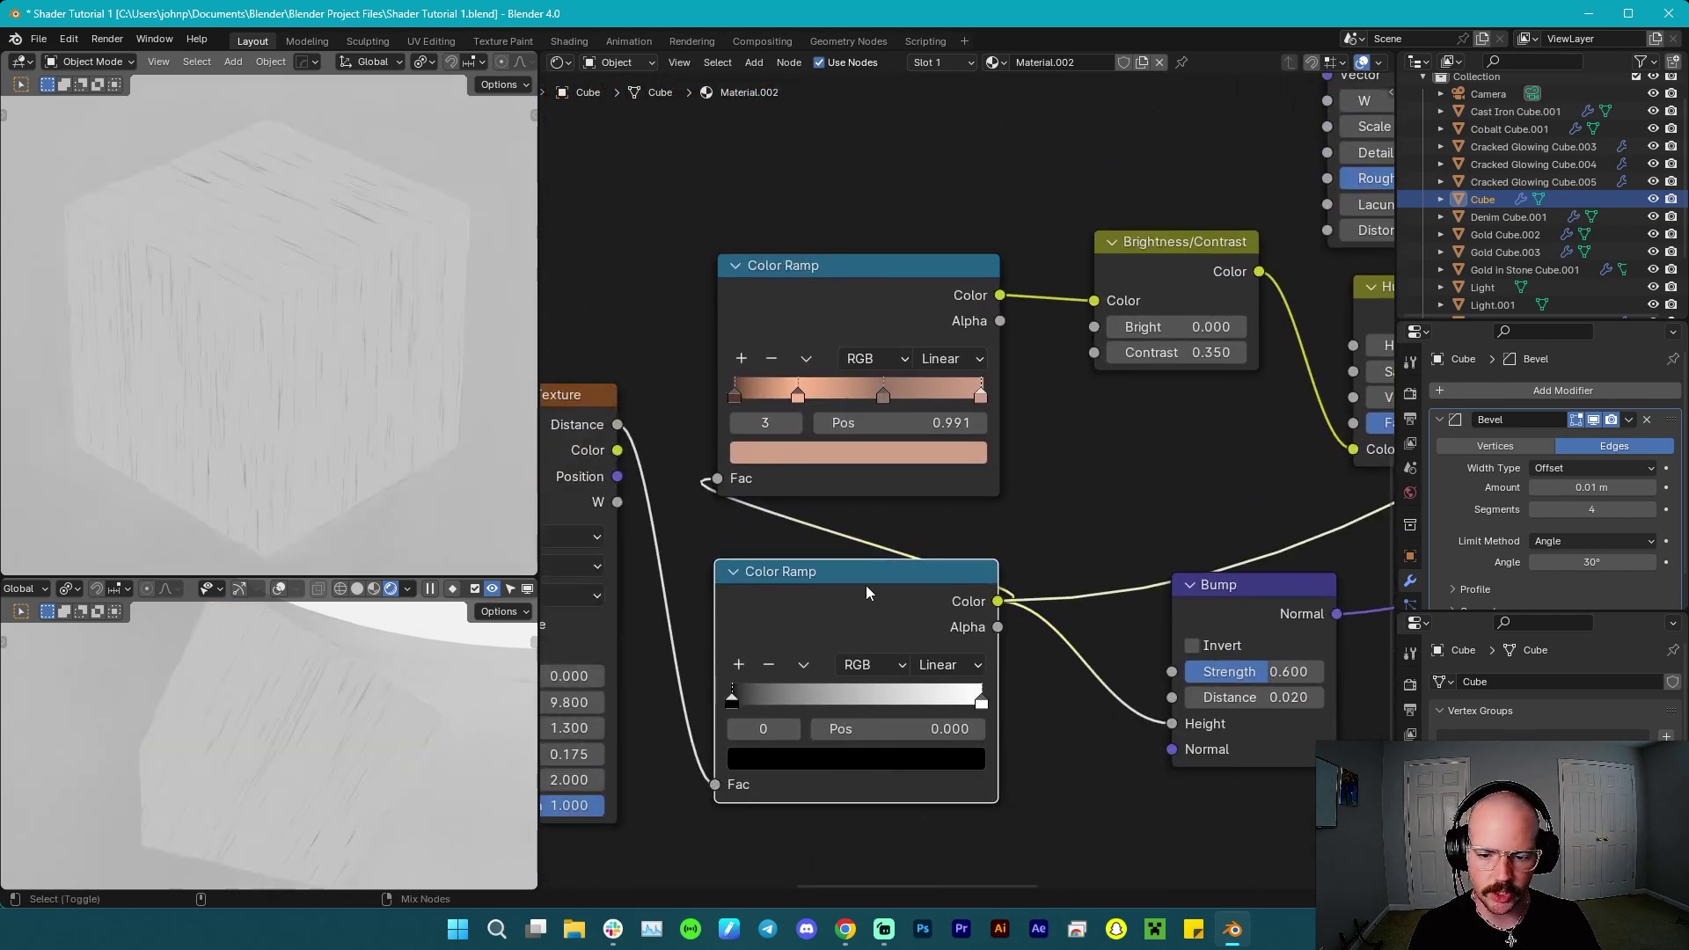
Set the Voronoi chain's black-and-white Color Ramp to B-Spline interpolation and move its black stop to about 0.65.
drag(732, 699, 865, 702)
mouse_move(977, 705)
mouse_down()
mouse_move(950, 701)
mouse_move(976, 701)
mouse_up()
click(953, 666)
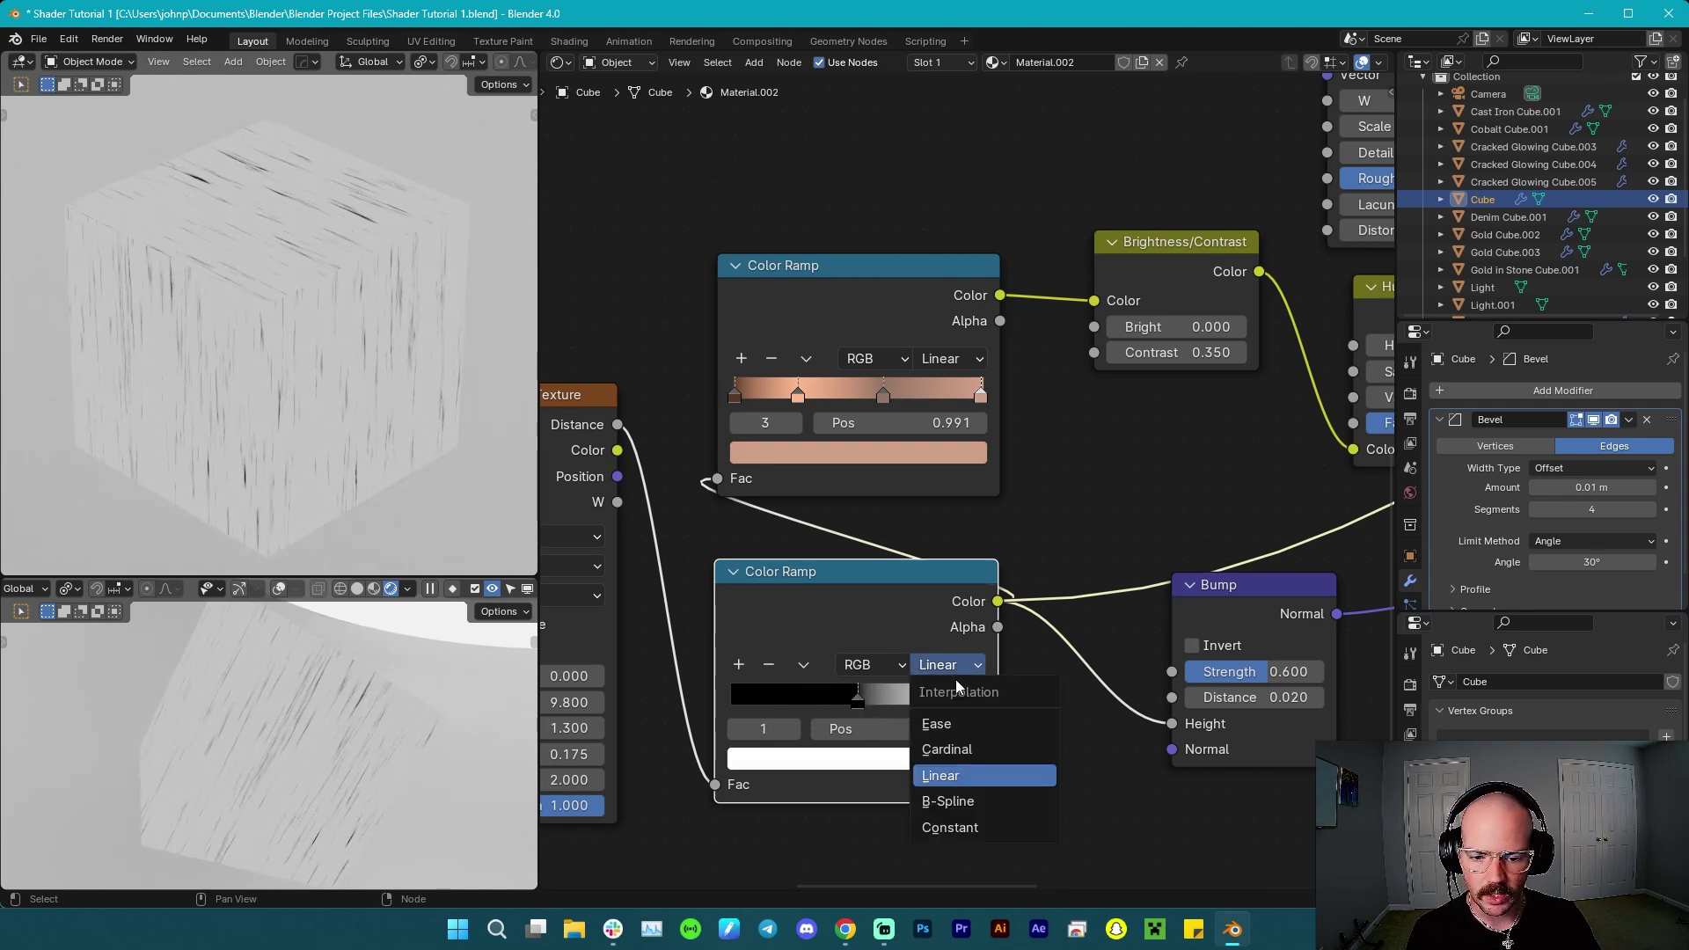
click(963, 801)
drag(857, 702, 893, 707)
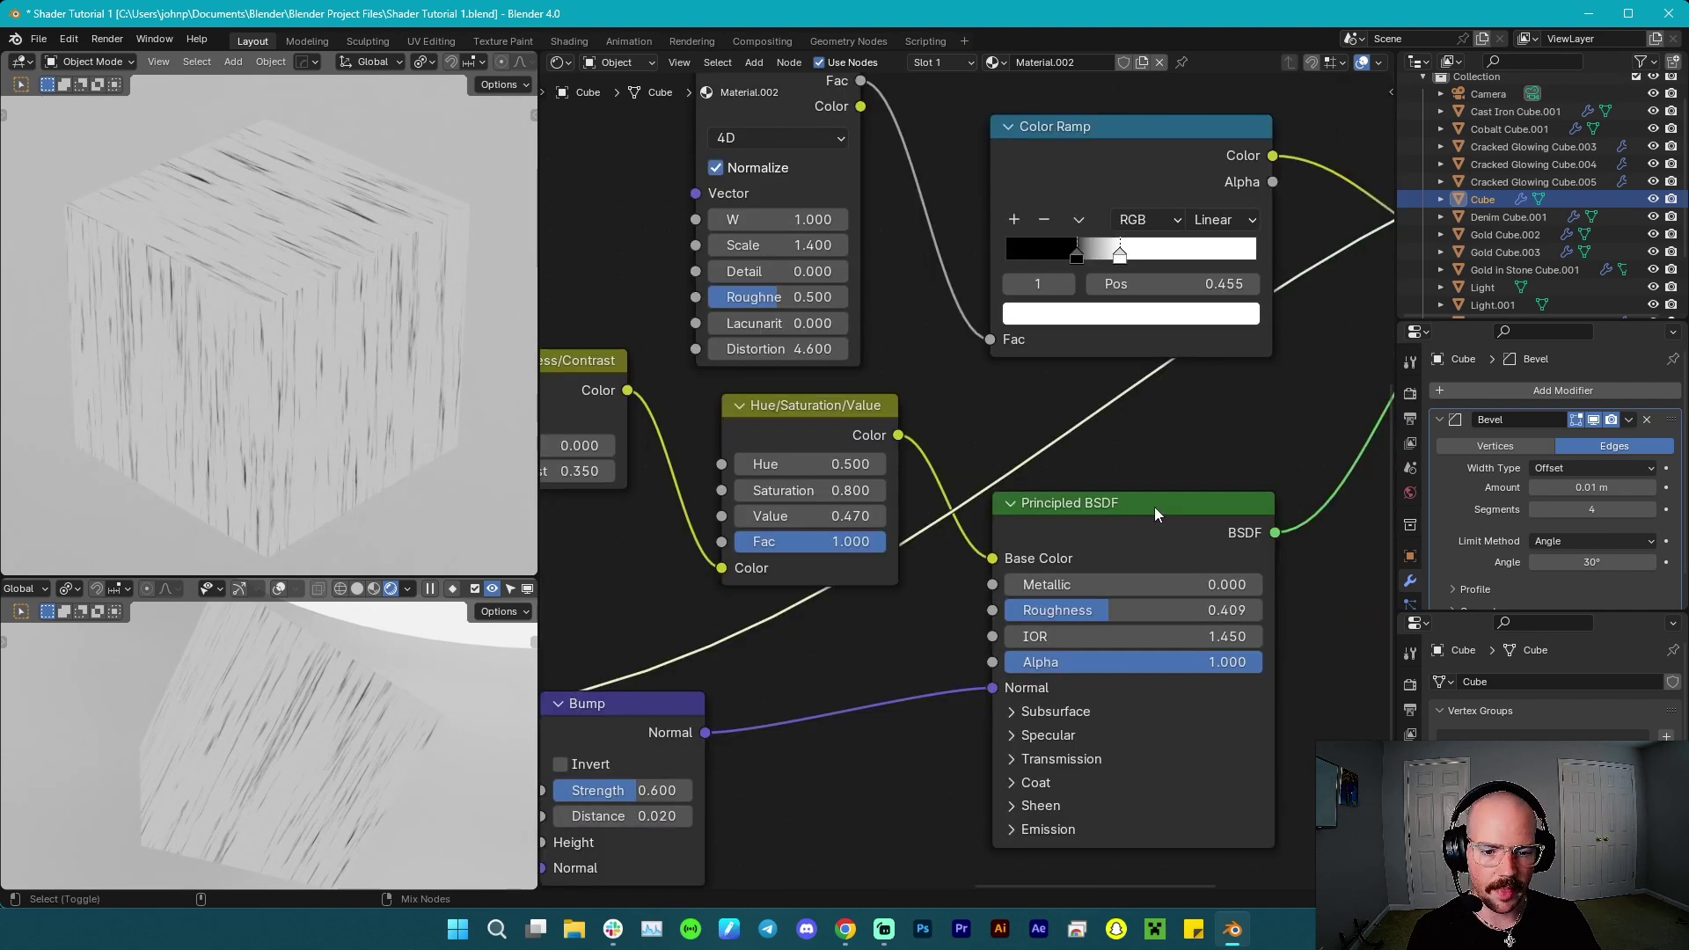
Preview the Mix Shader again and examine the denser grain up close on the cube.
scroll(1155, 507, down, 7)
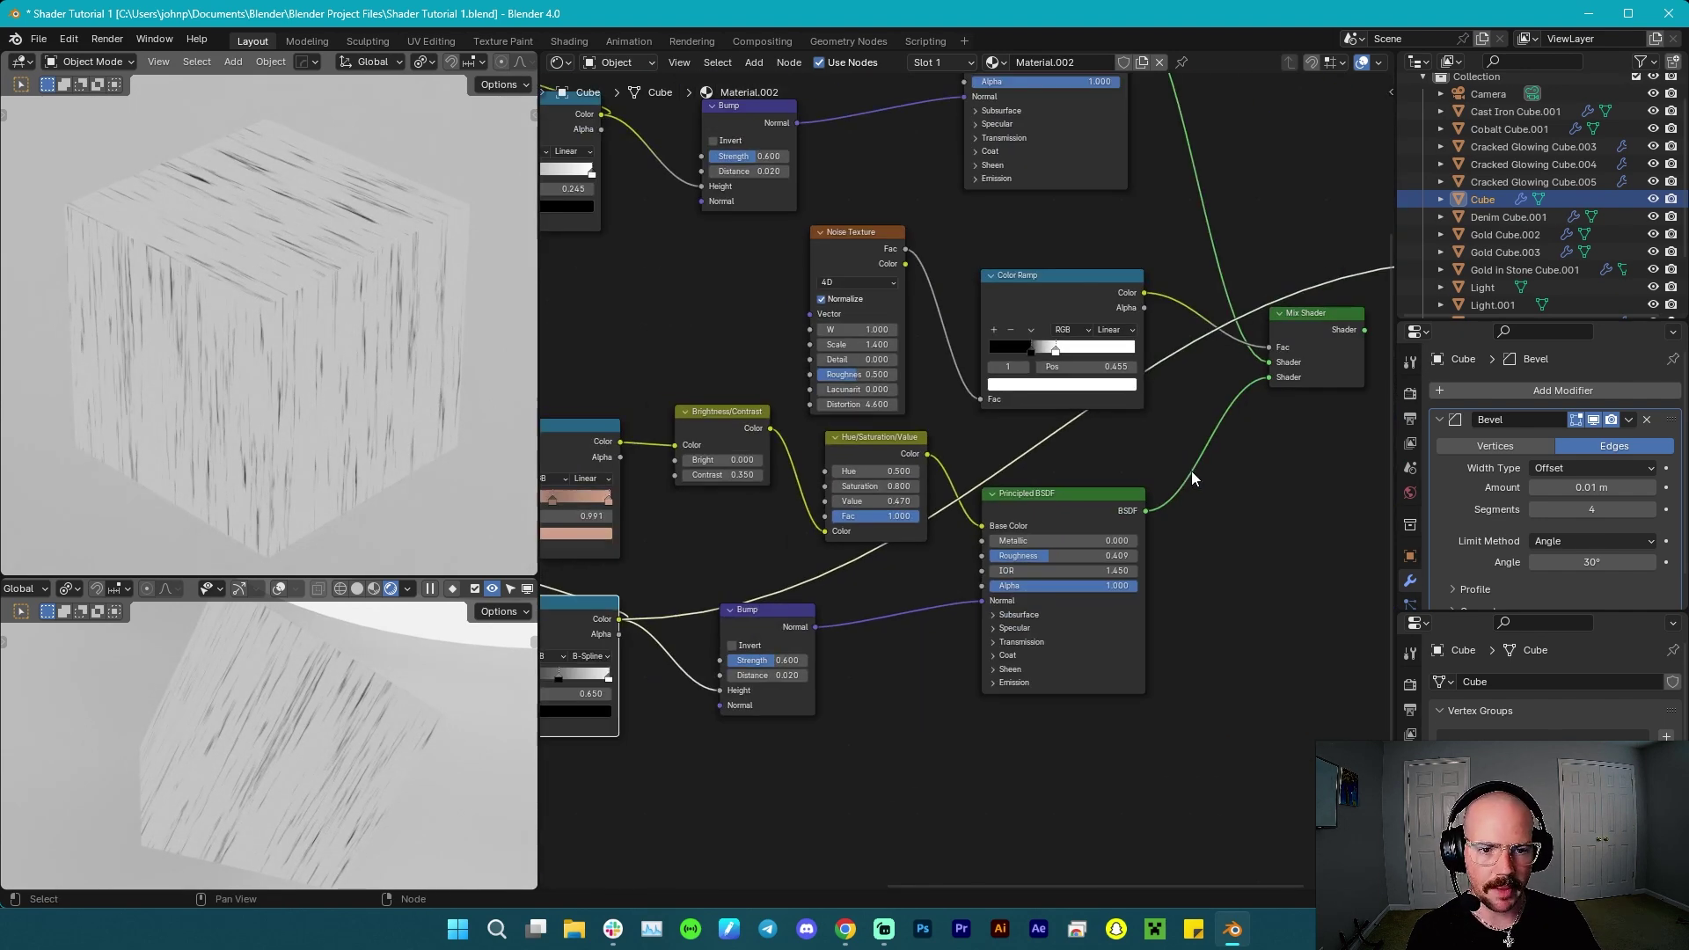
ctrl+shift+click(1305, 312)
scroll(352, 396, up, 3)
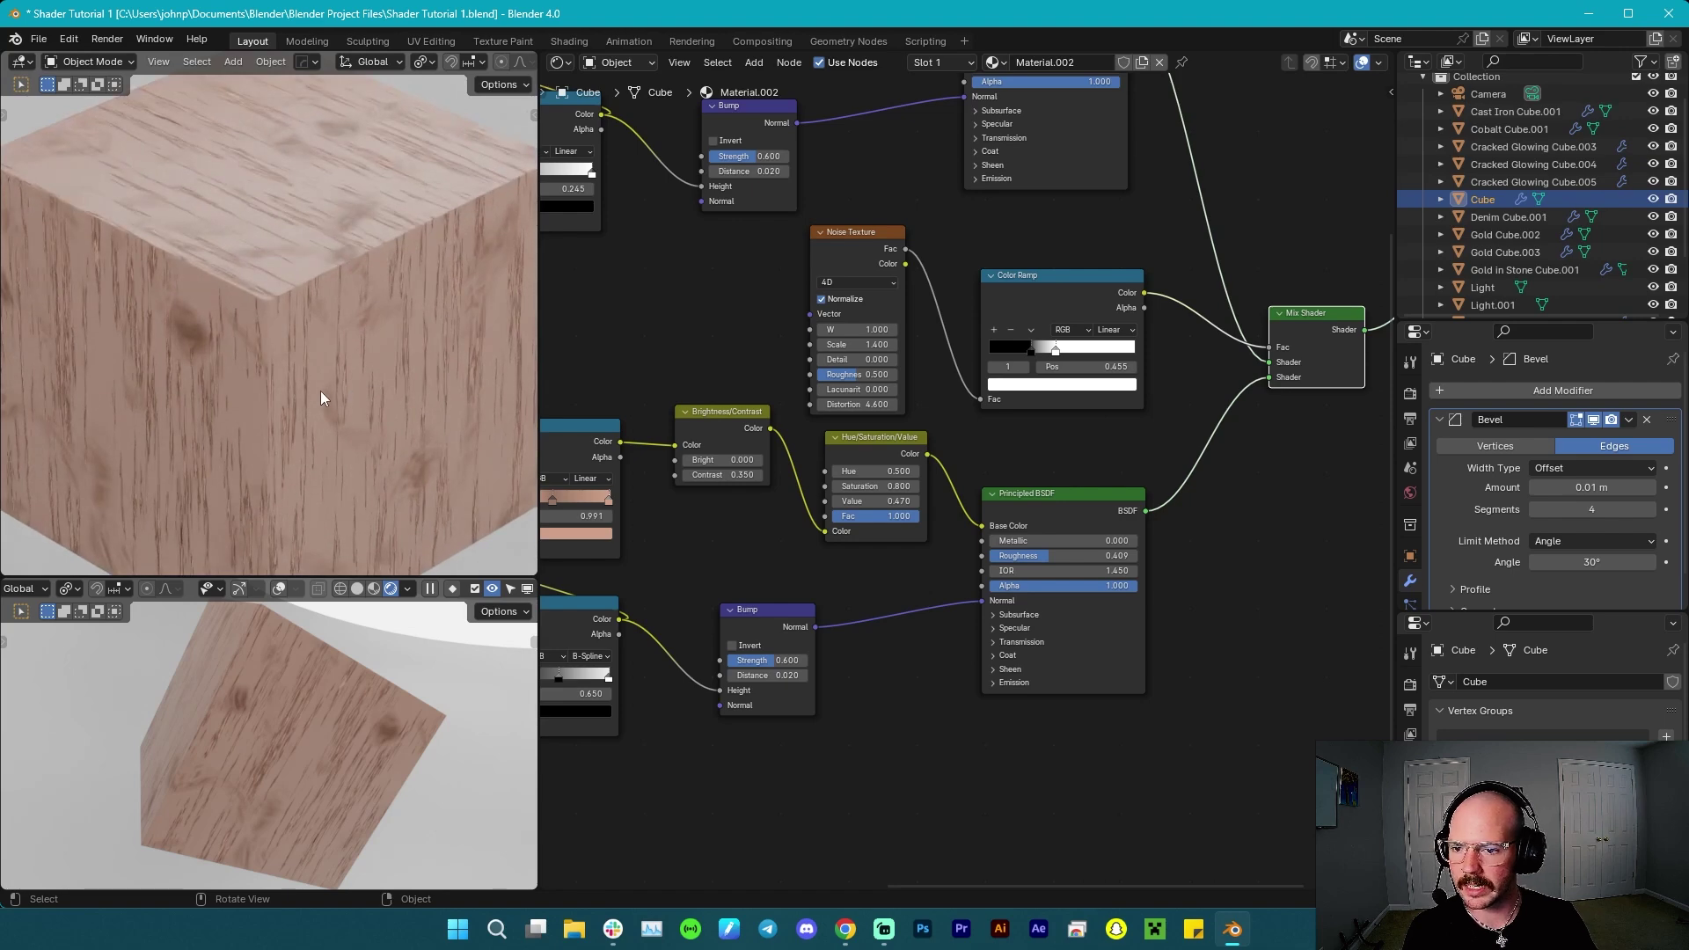
Adjust the Detail of the upper chain's Noise Texture and preview that chain's black-and-white Color Ramp on the cube.
middle_drag(680, 359, 1322, 641)
scroll(789, 565, up, 7)
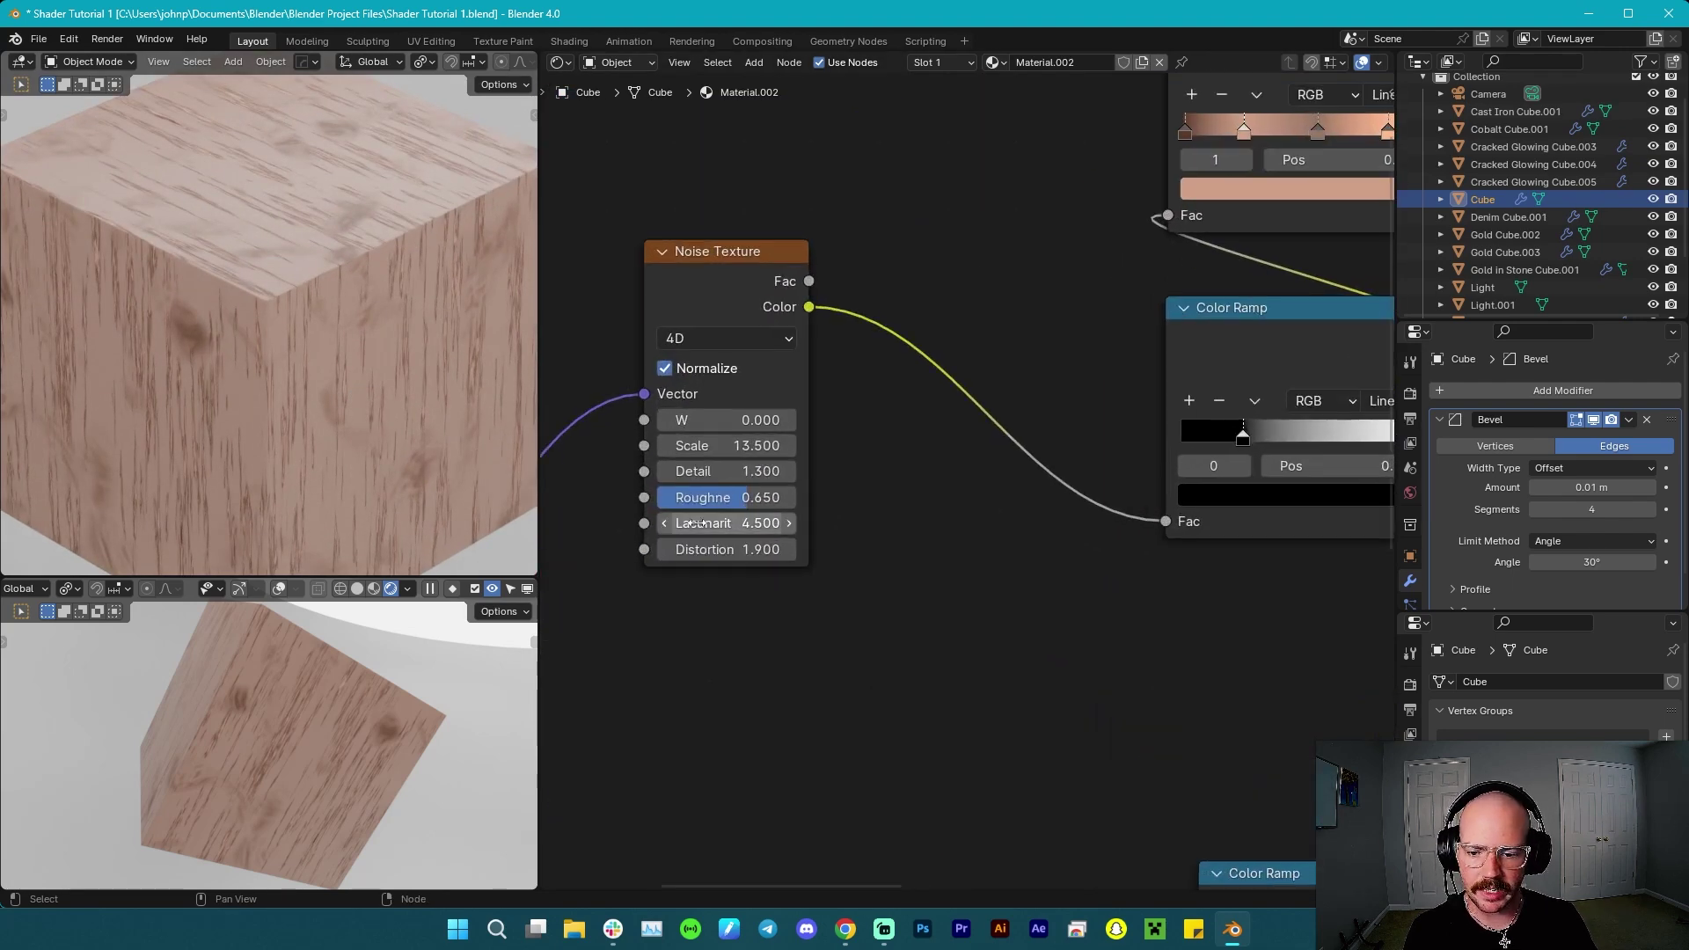
drag(727, 471, 788, 472)
scroll(867, 431, down, 10)
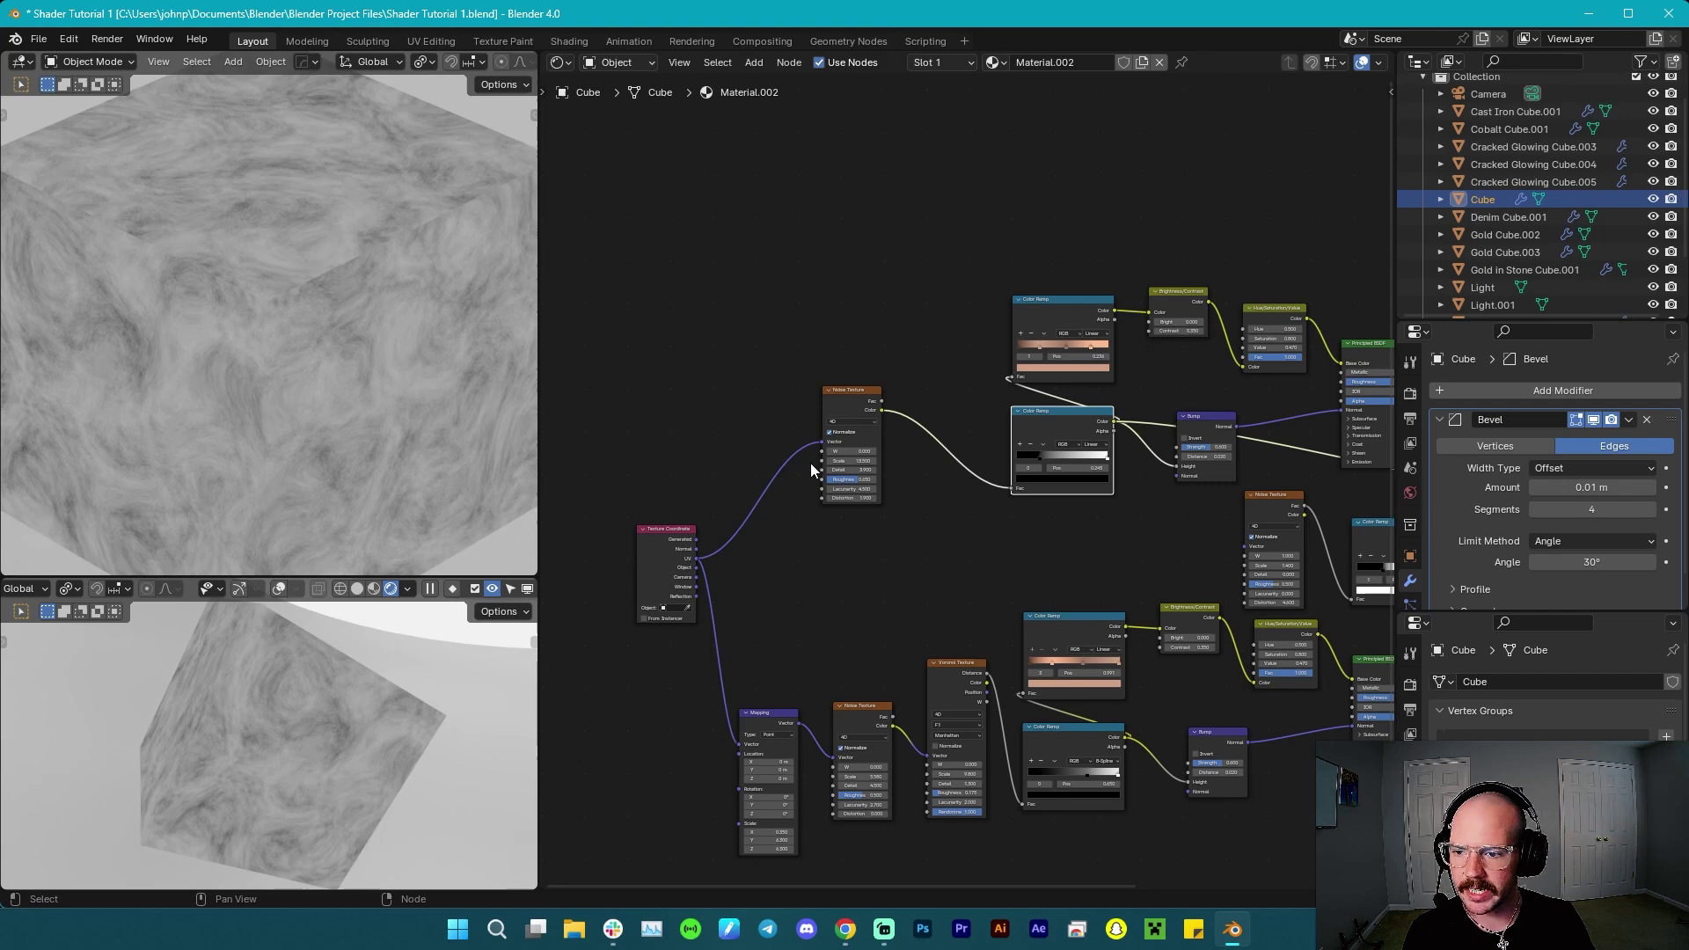
Set the upper chain's Noise Texture to Scale 15.1, Detail 0.4, Roughness 0.758, Lacunarity 5.2 and Distortion 2.6.
scroll(813, 466, up, 5)
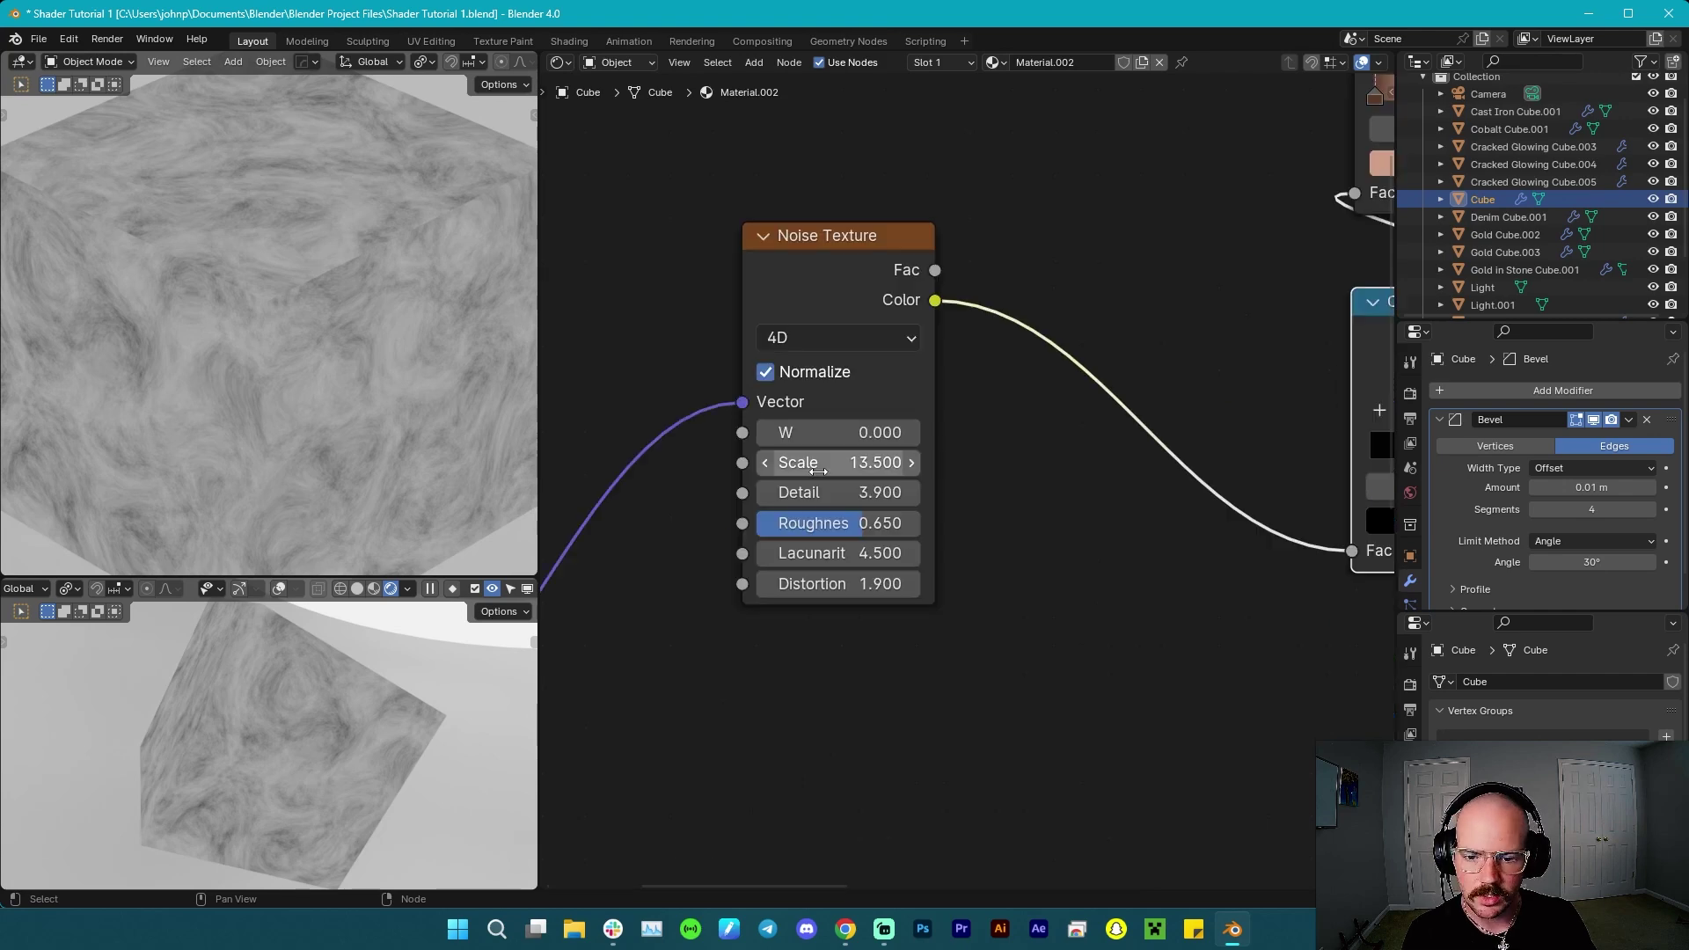
drag(832, 468, 732, 493)
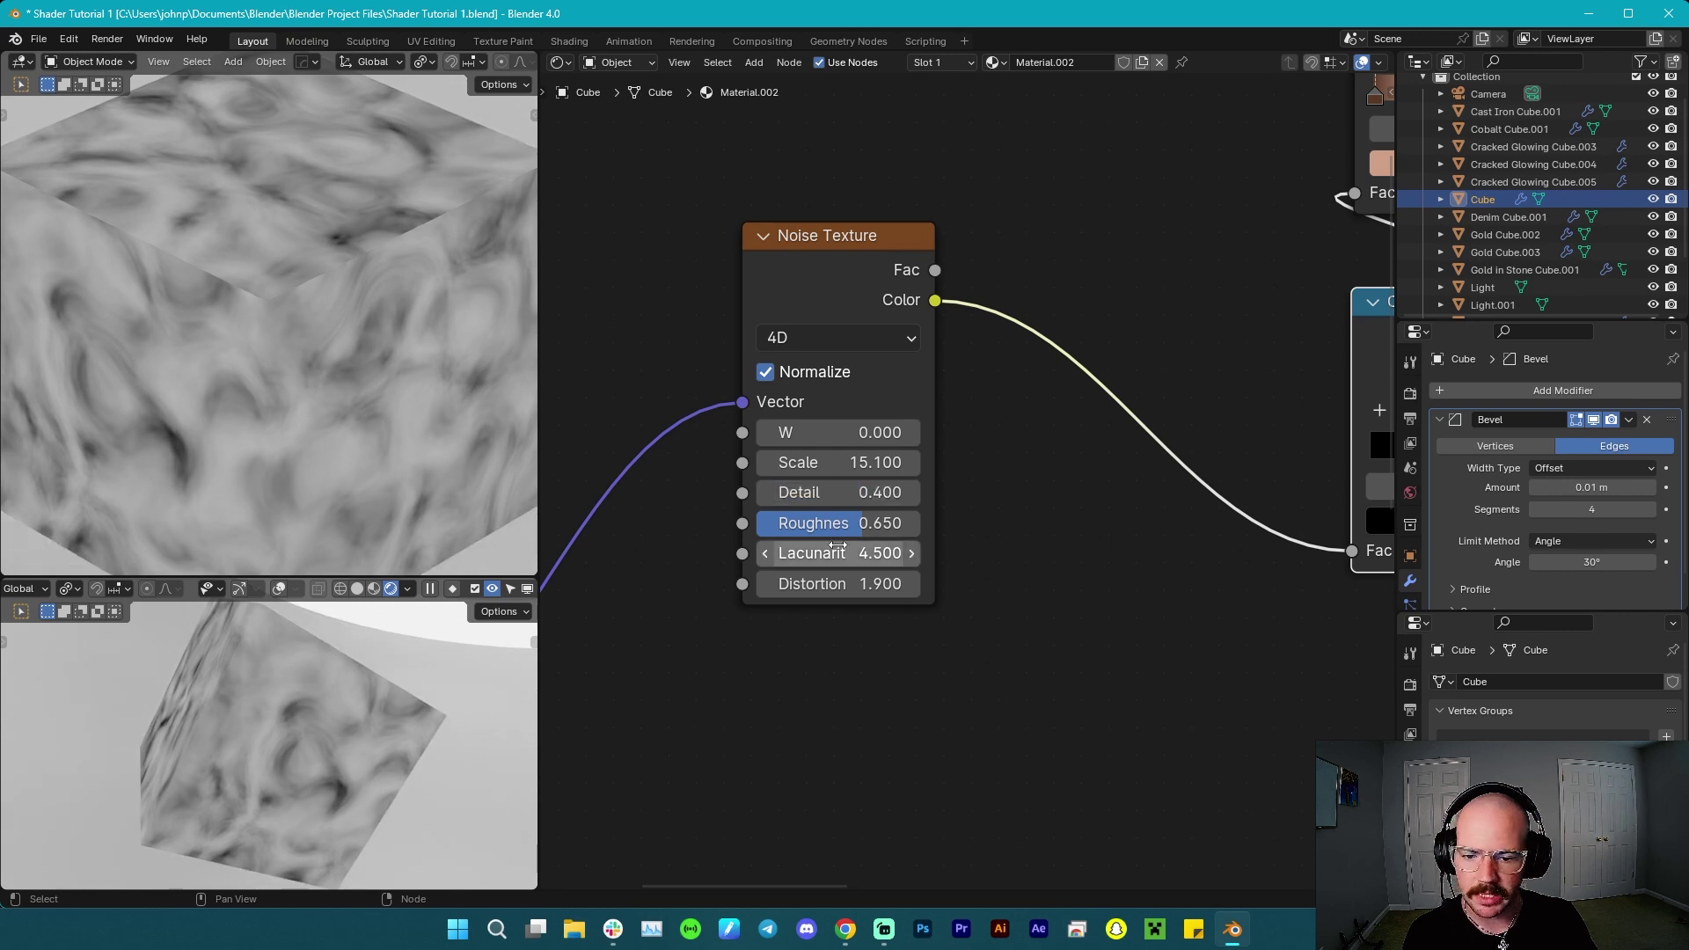
drag(834, 530, 853, 530)
mouse_move(838, 555)
mouse_down()
mouse_move(809, 554)
mouse_move(857, 554)
mouse_up()
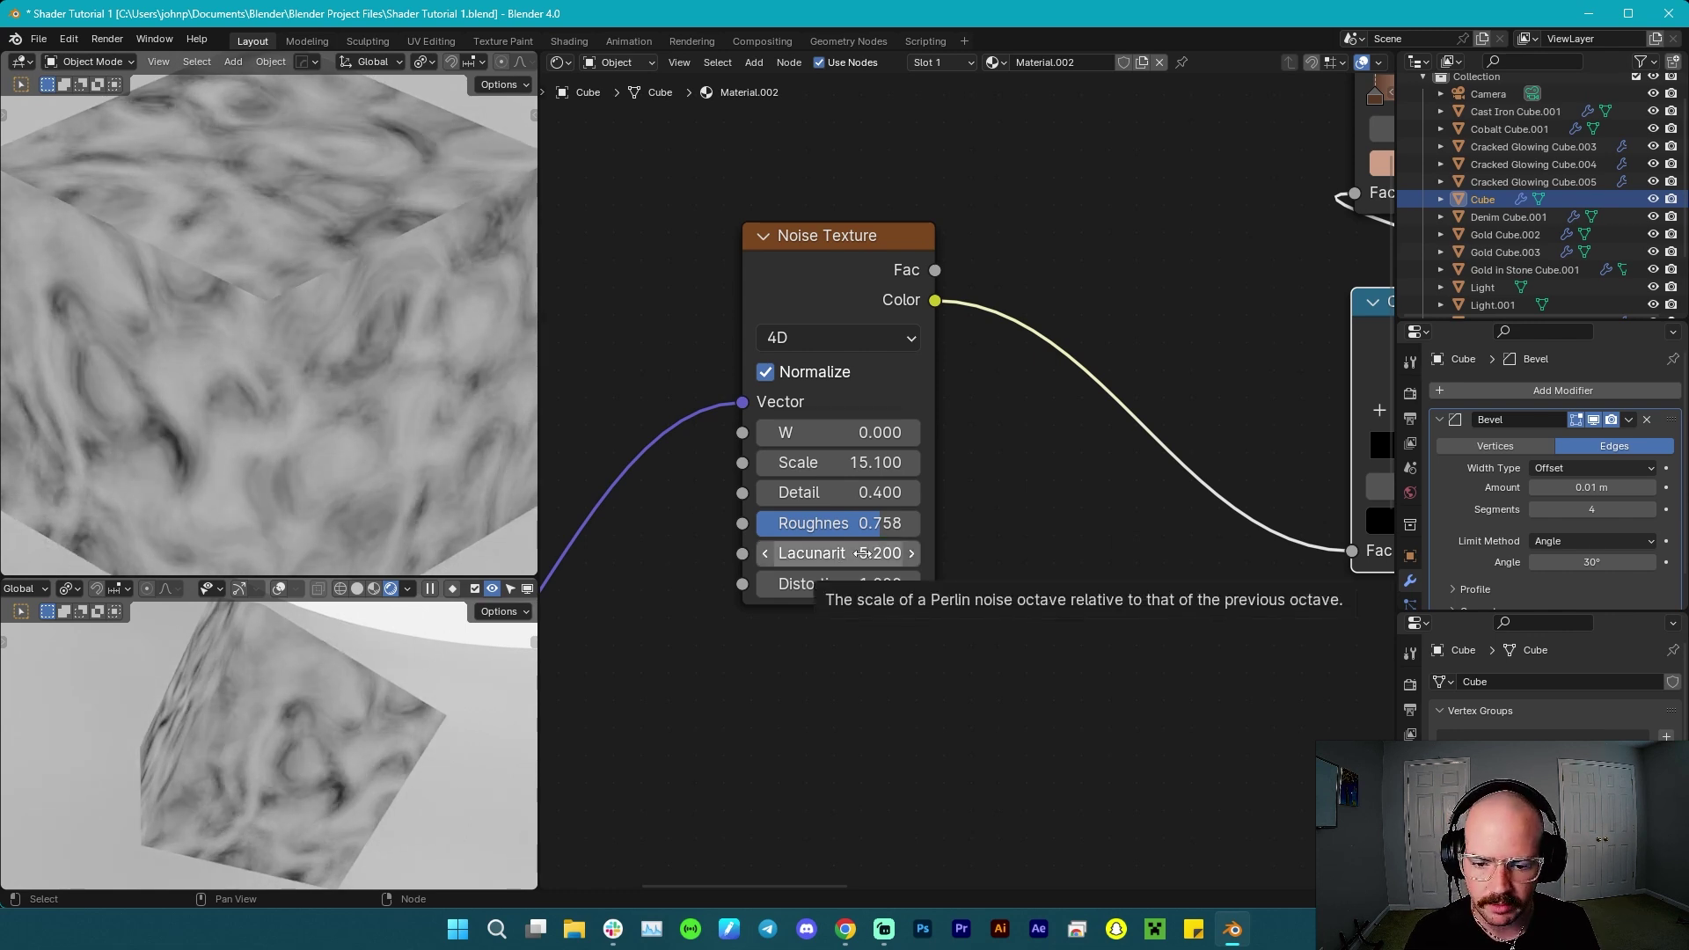
drag(844, 583, 887, 583)
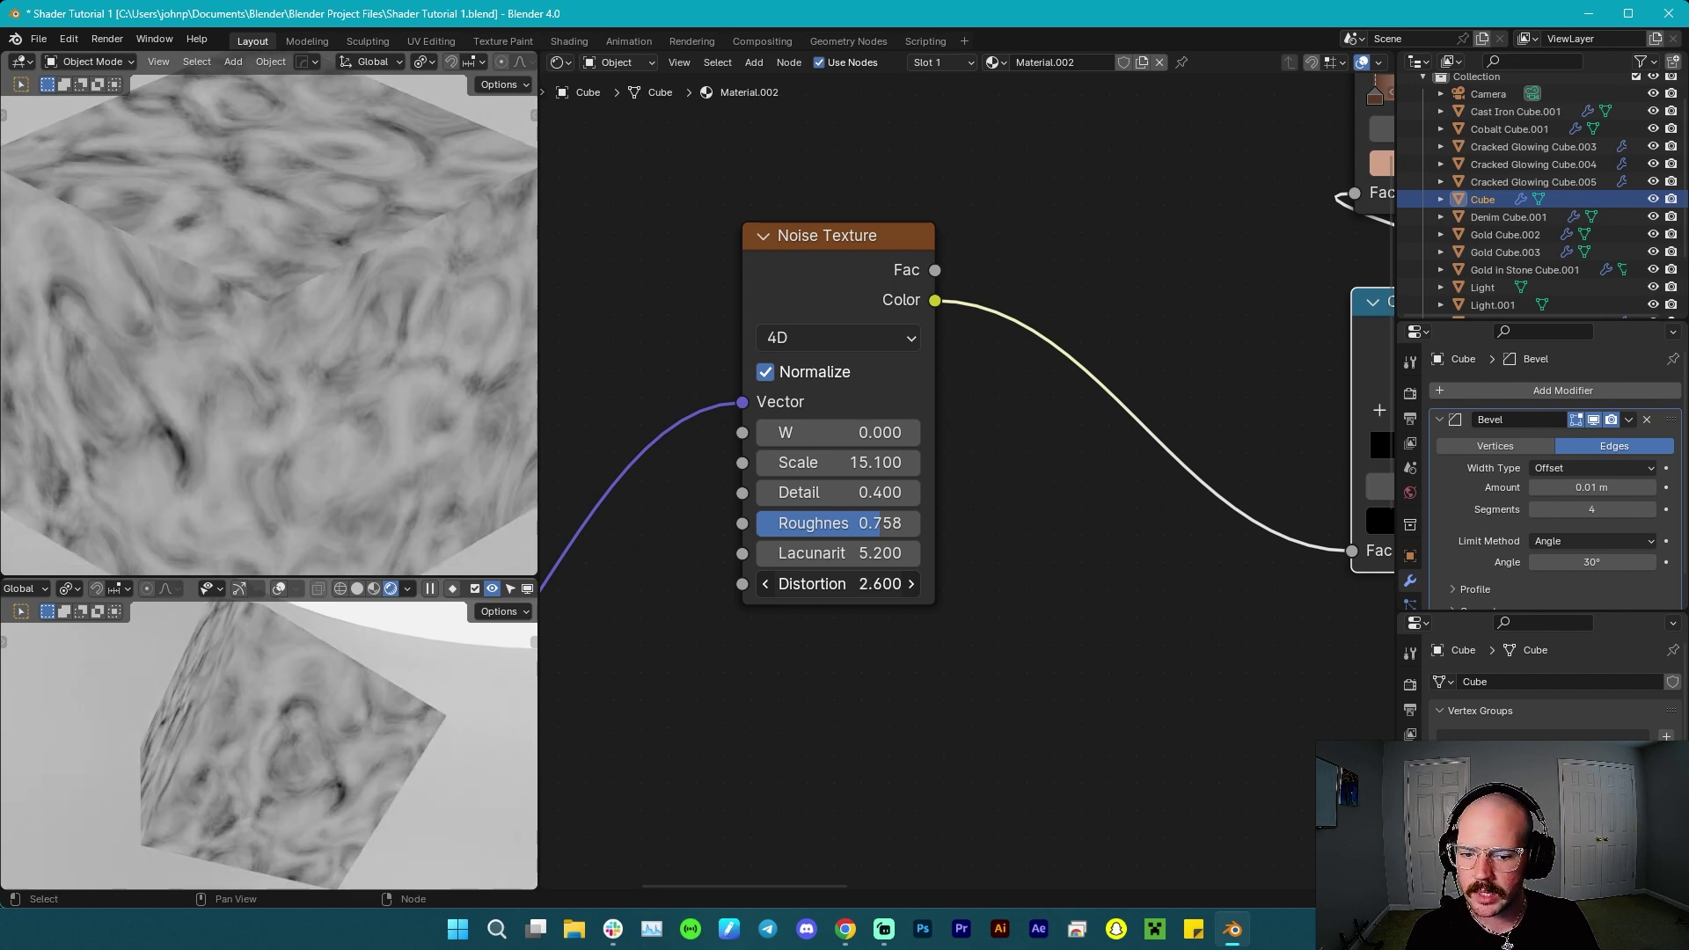
Preview the Mix Shader on the cube again.
scroll(1077, 570, down, 4)
middle_drag(1080, 572, 683, 564)
middle_drag(1174, 574, 168, 510)
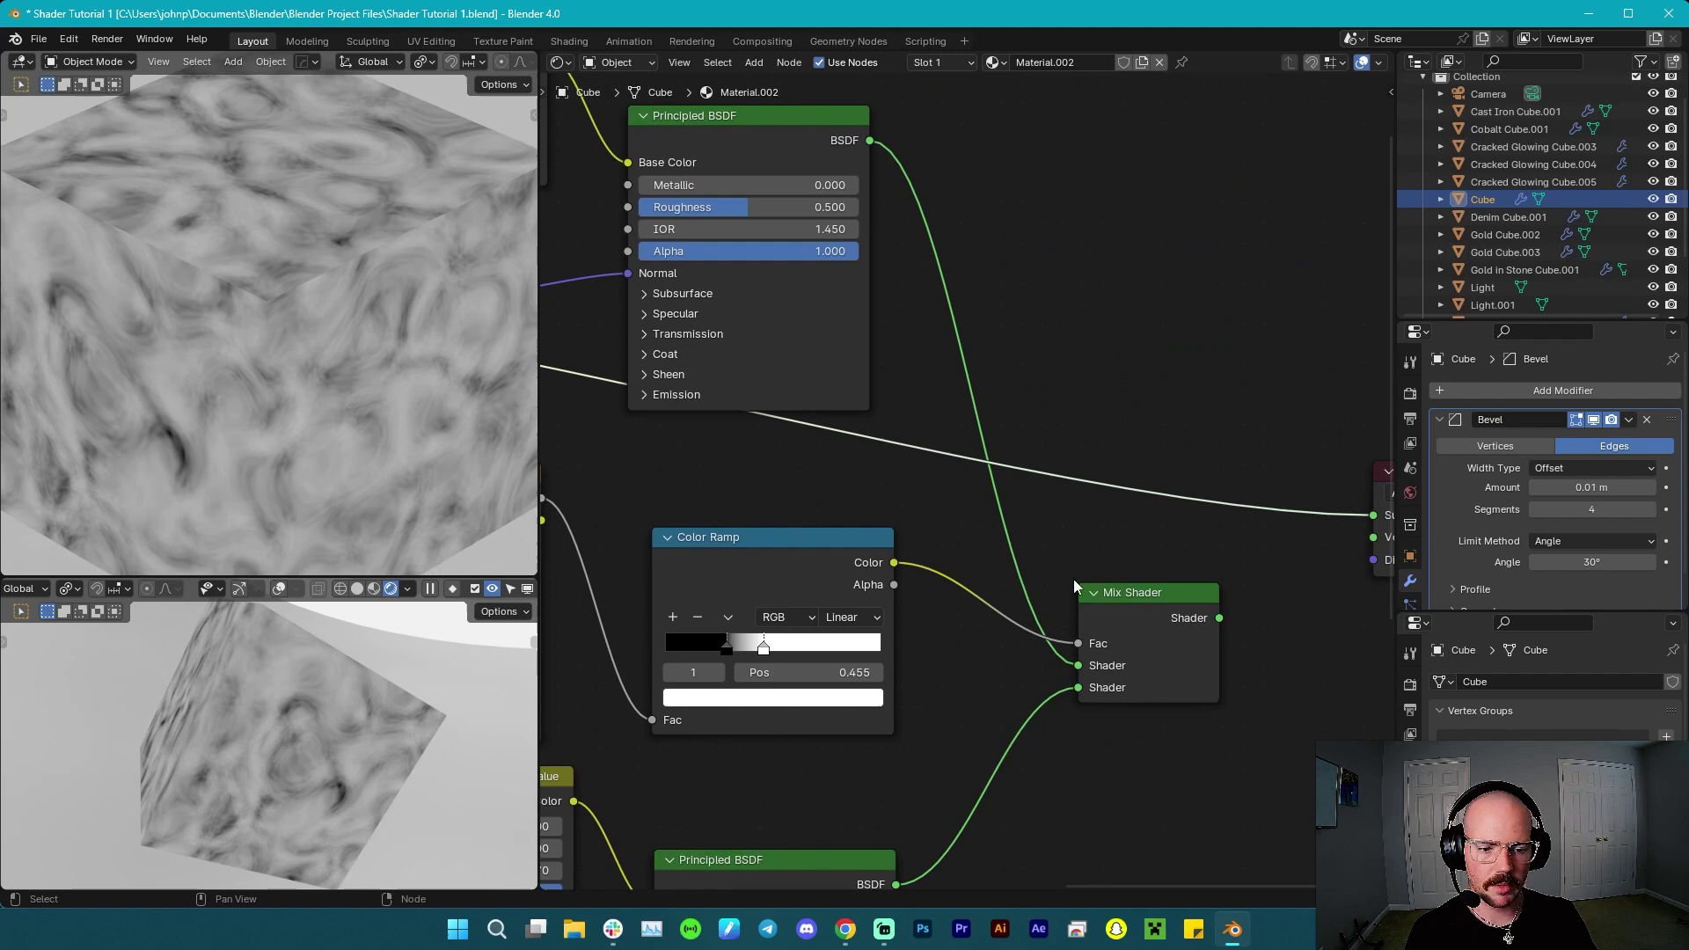
ctrl+shift+click(1126, 605)
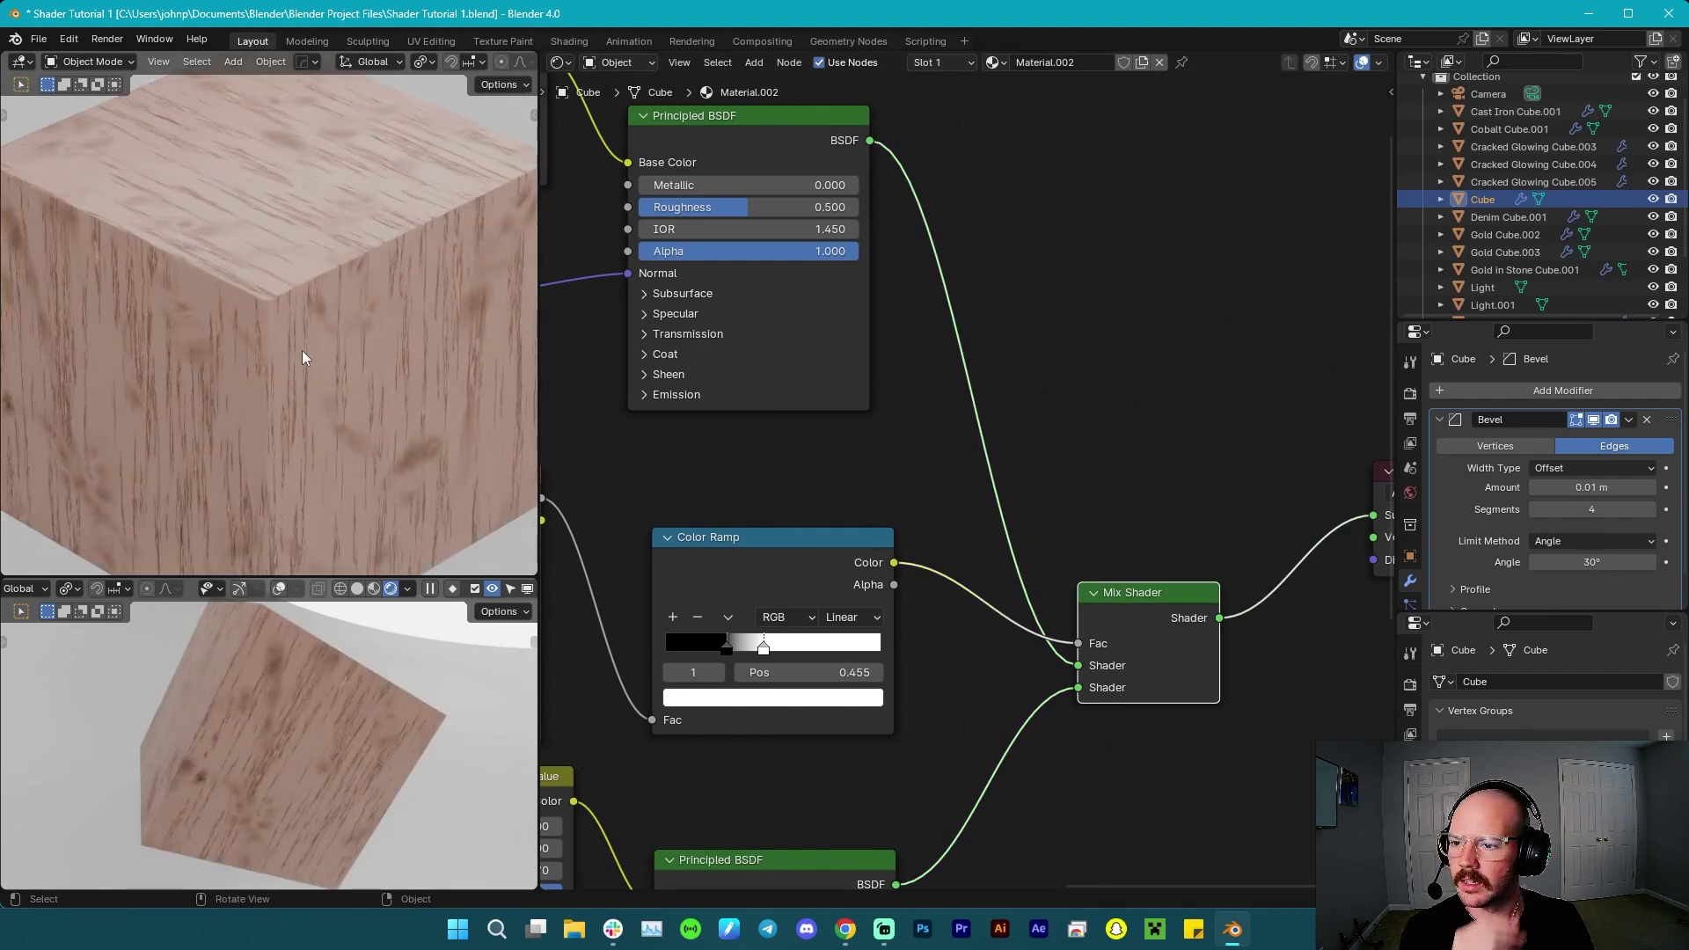
Move the second stop of the upper chain's brown Color Ramp to 0.227 and set that chain's Hue/Saturation/Value Saturation to 0.640.
middle_drag(704, 383, 1161, 517)
middle_drag(669, 333, 1062, 461)
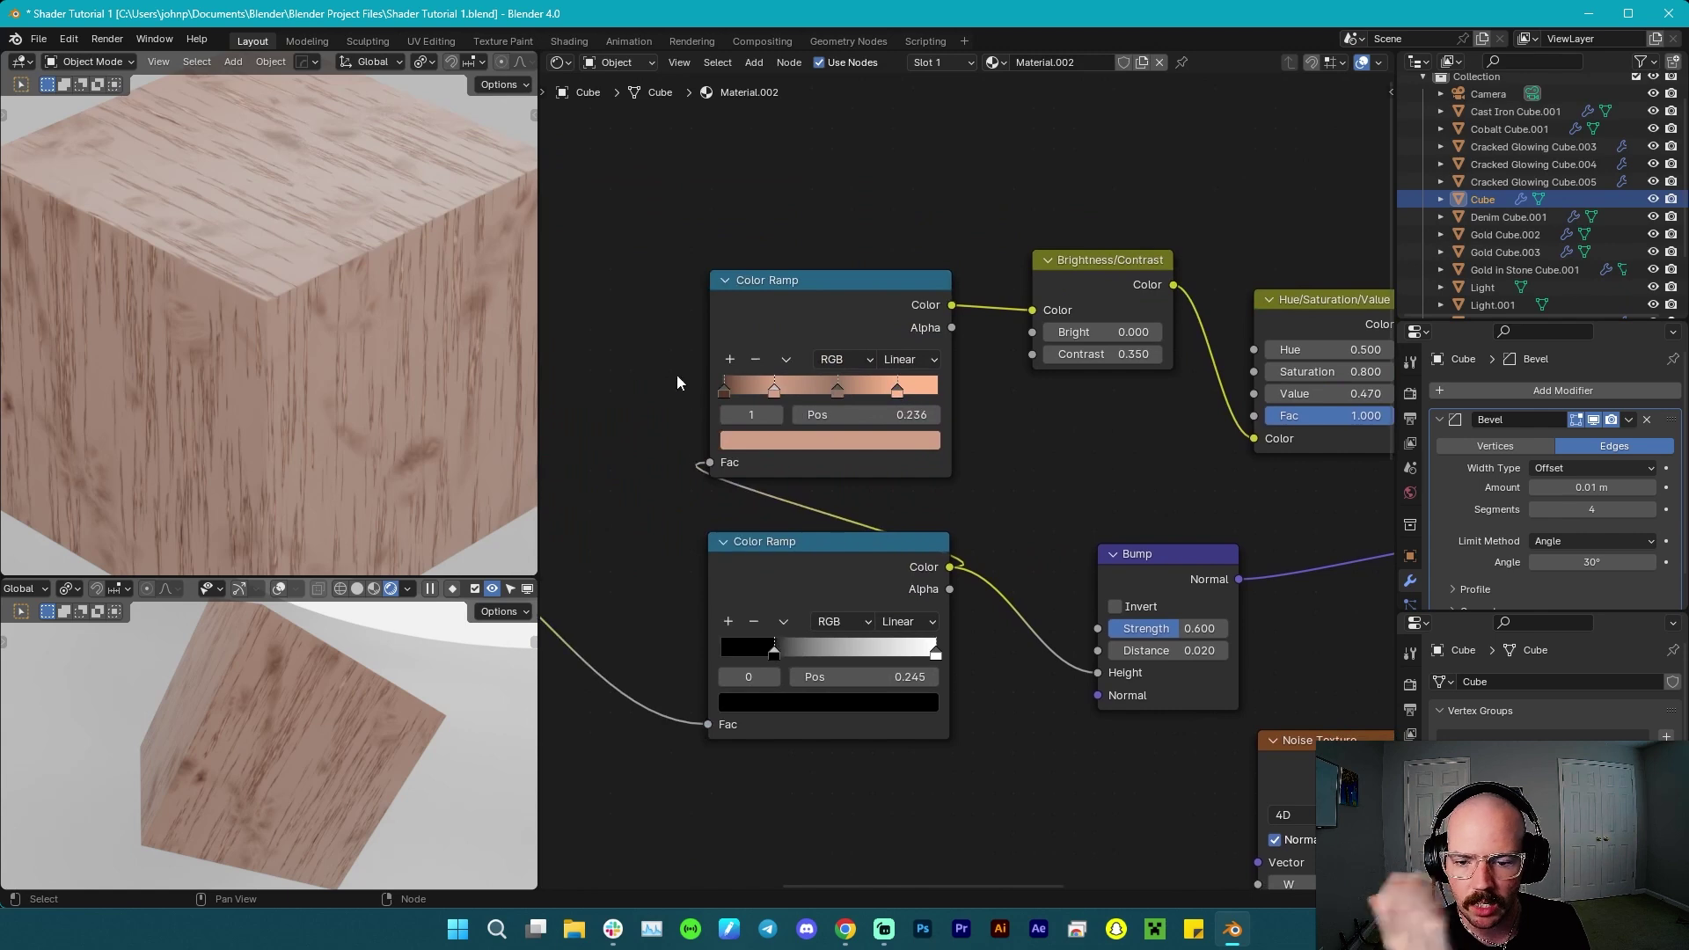
scroll(775, 374, up, 5)
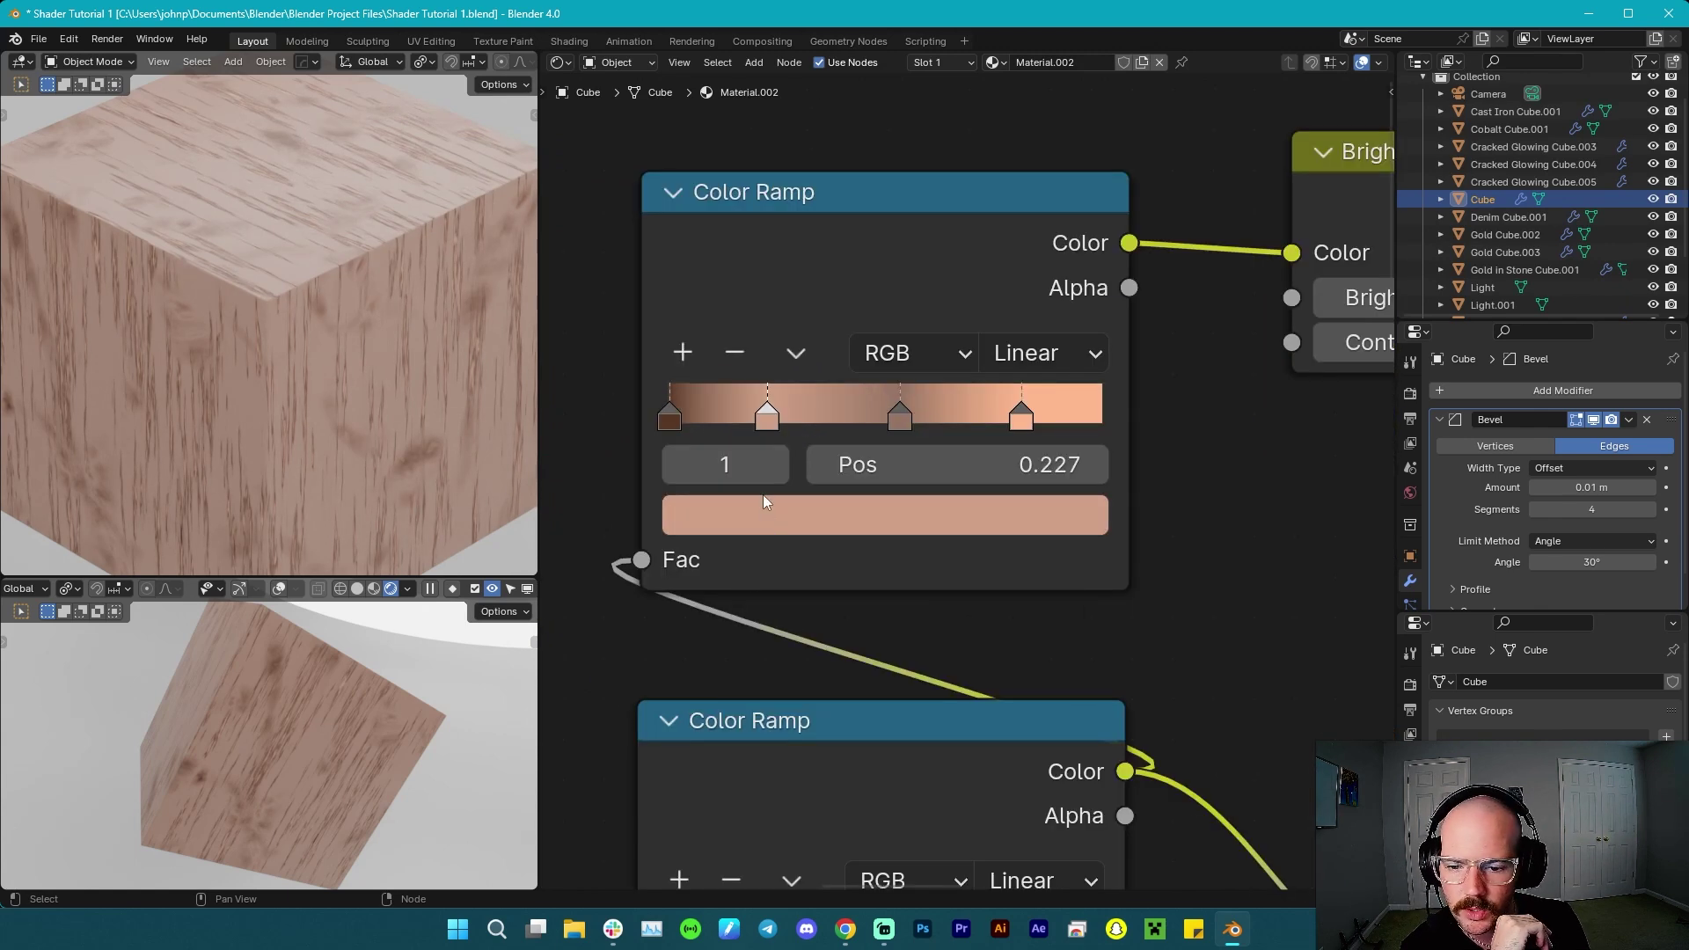
middle_drag(1236, 459, 633, 553)
middle_drag(815, 512, 692, 501)
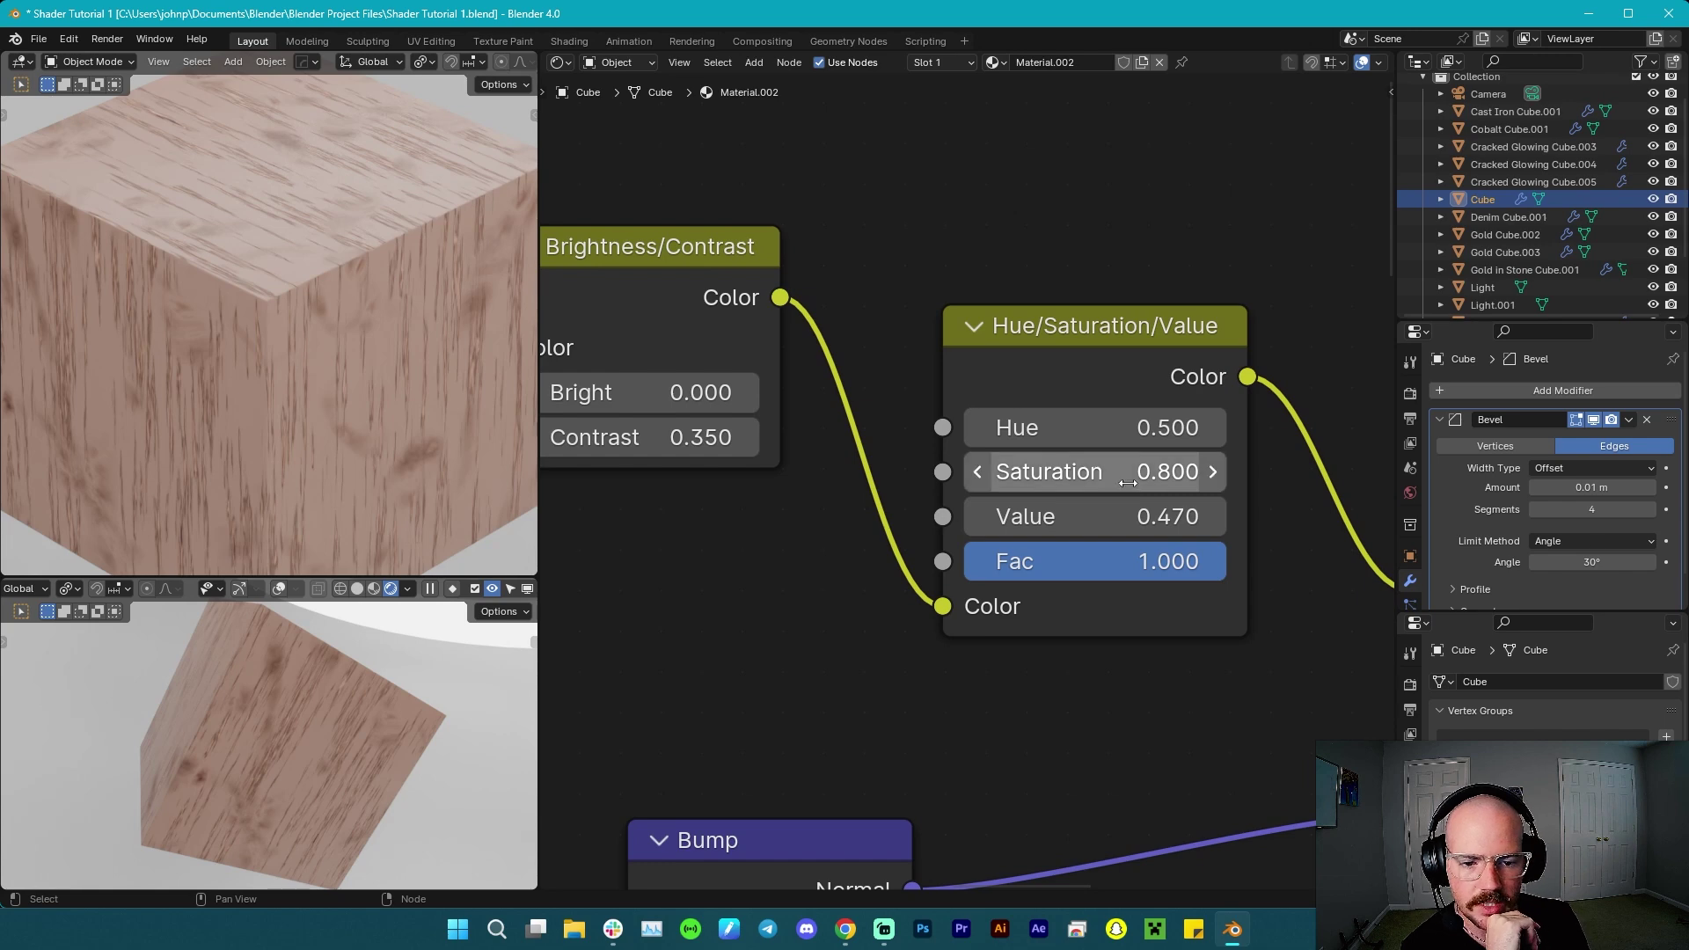
drag(1128, 472, 1093, 472)
Set the lower chain's Hue/Saturation/Value node to Saturation 0.690 and Value 0.290.
scroll(1112, 648, down, 3)
middle_drag(1092, 687, 1050, 28)
scroll(1053, 696, up, 7)
middle_drag(1047, 764, 1030, 527)
ctrl+shift+drag(1057, 639, 1034, 639)
middle_drag(815, 644, 927, 614)
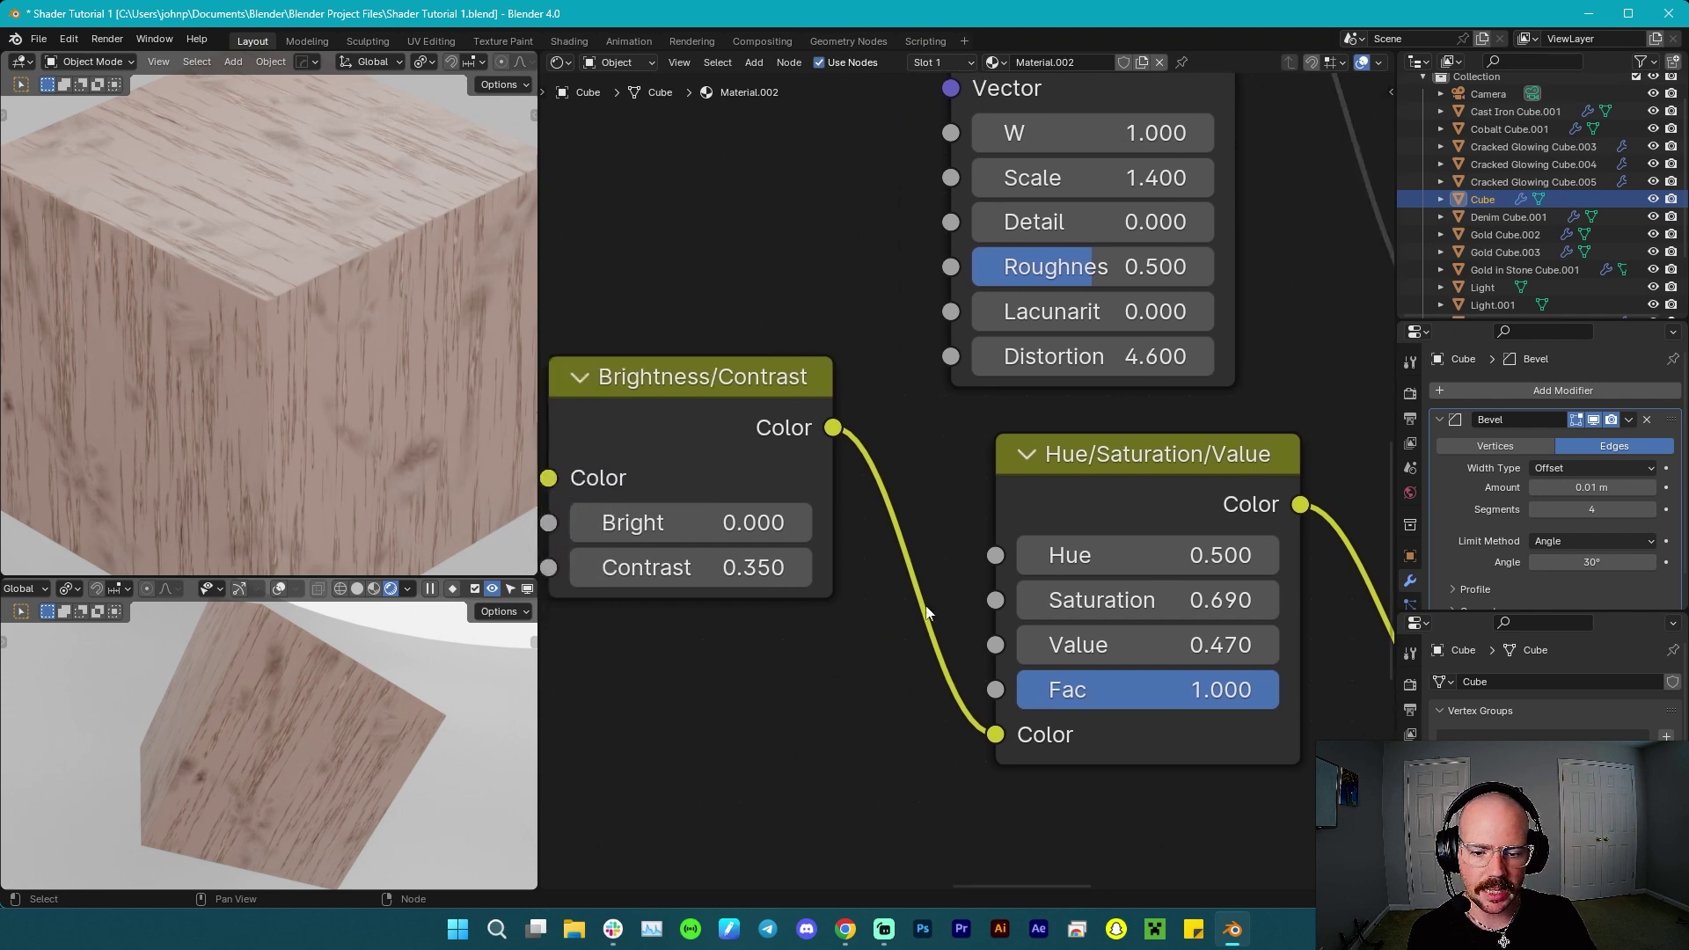
shift+drag(1138, 644, 1086, 644)
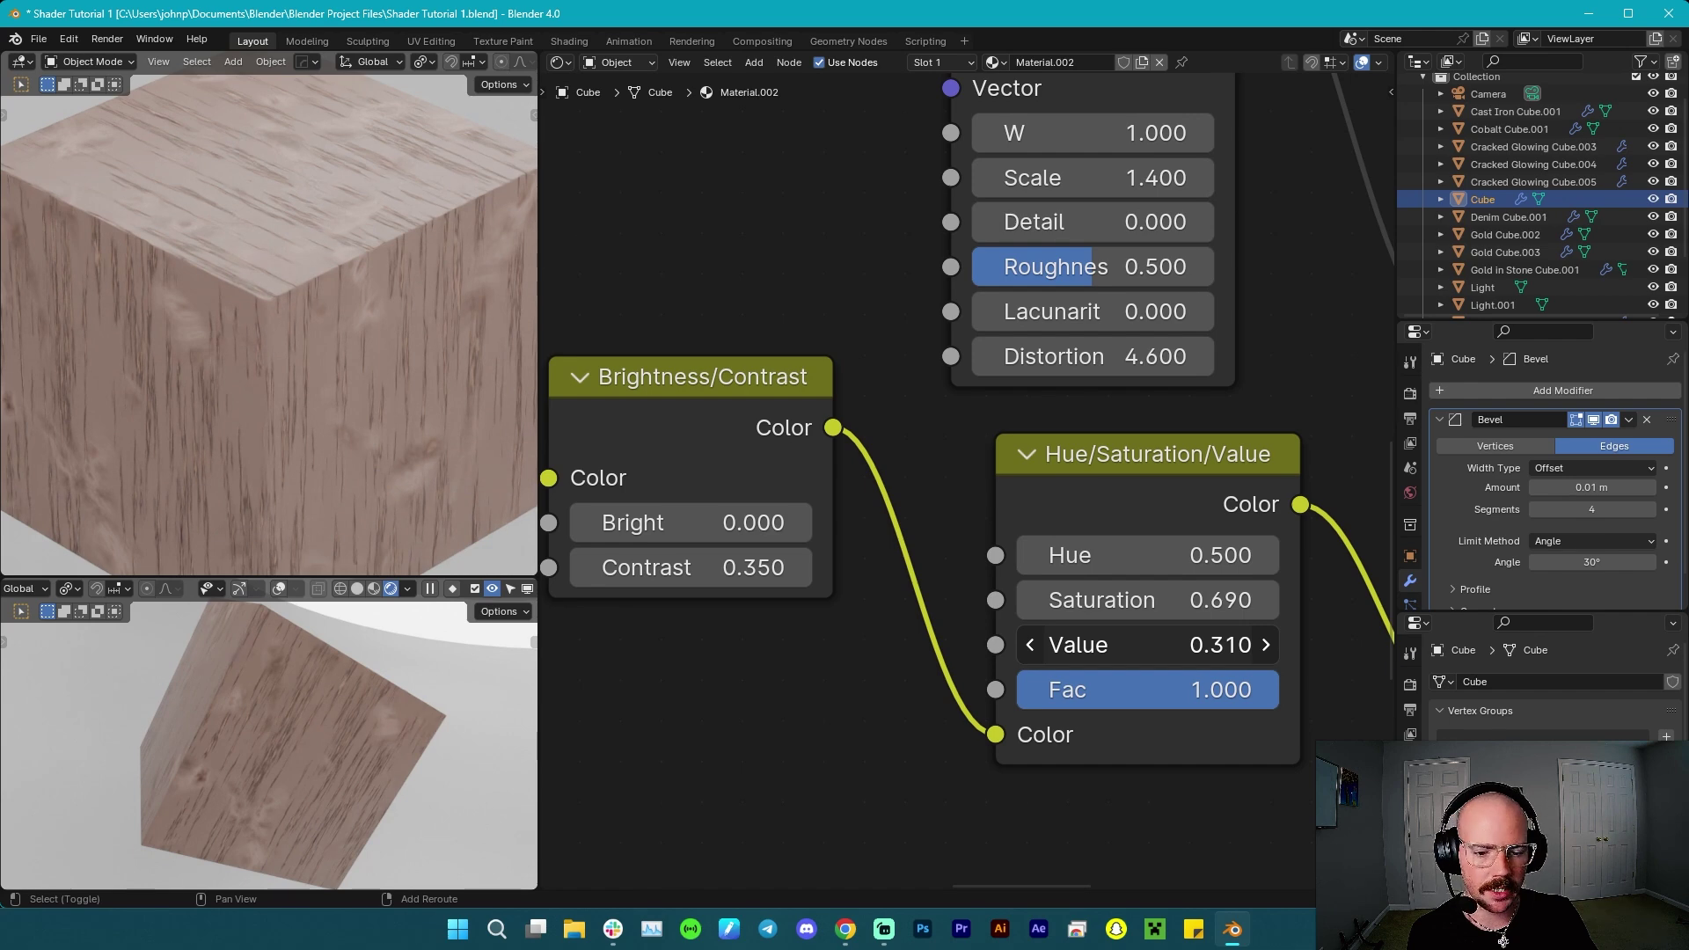
shift+drag(1082, 644, 1082, 644)
Darken the upper chain's Hue/Saturation/Value node to a Value of 0.300 and check the wood on the cube.
middle_drag(1153, 273, 1045, 841)
middle_drag(1056, 486, 977, 680)
mouse_move(1026, 361)
middle_down()
mouse_move(807, 675)
mouse_move(773, 684)
middle_up()
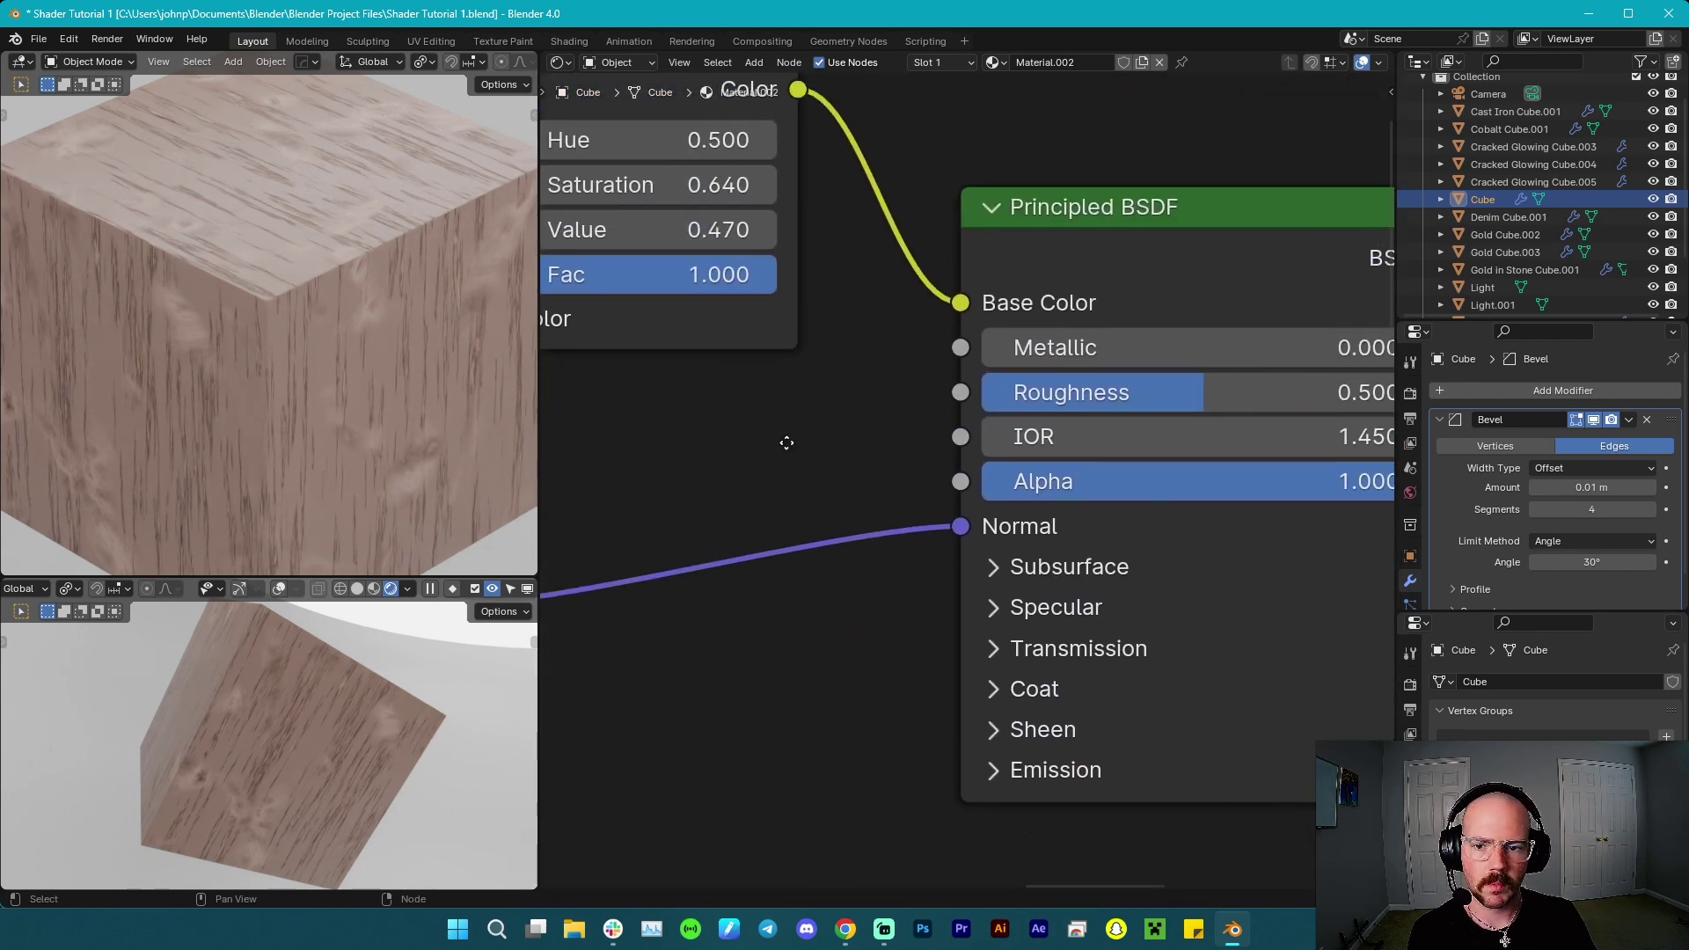
middle_drag(787, 442, 963, 597)
shift+drag(833, 383, 755, 383)
scroll(430, 424, down, 3)
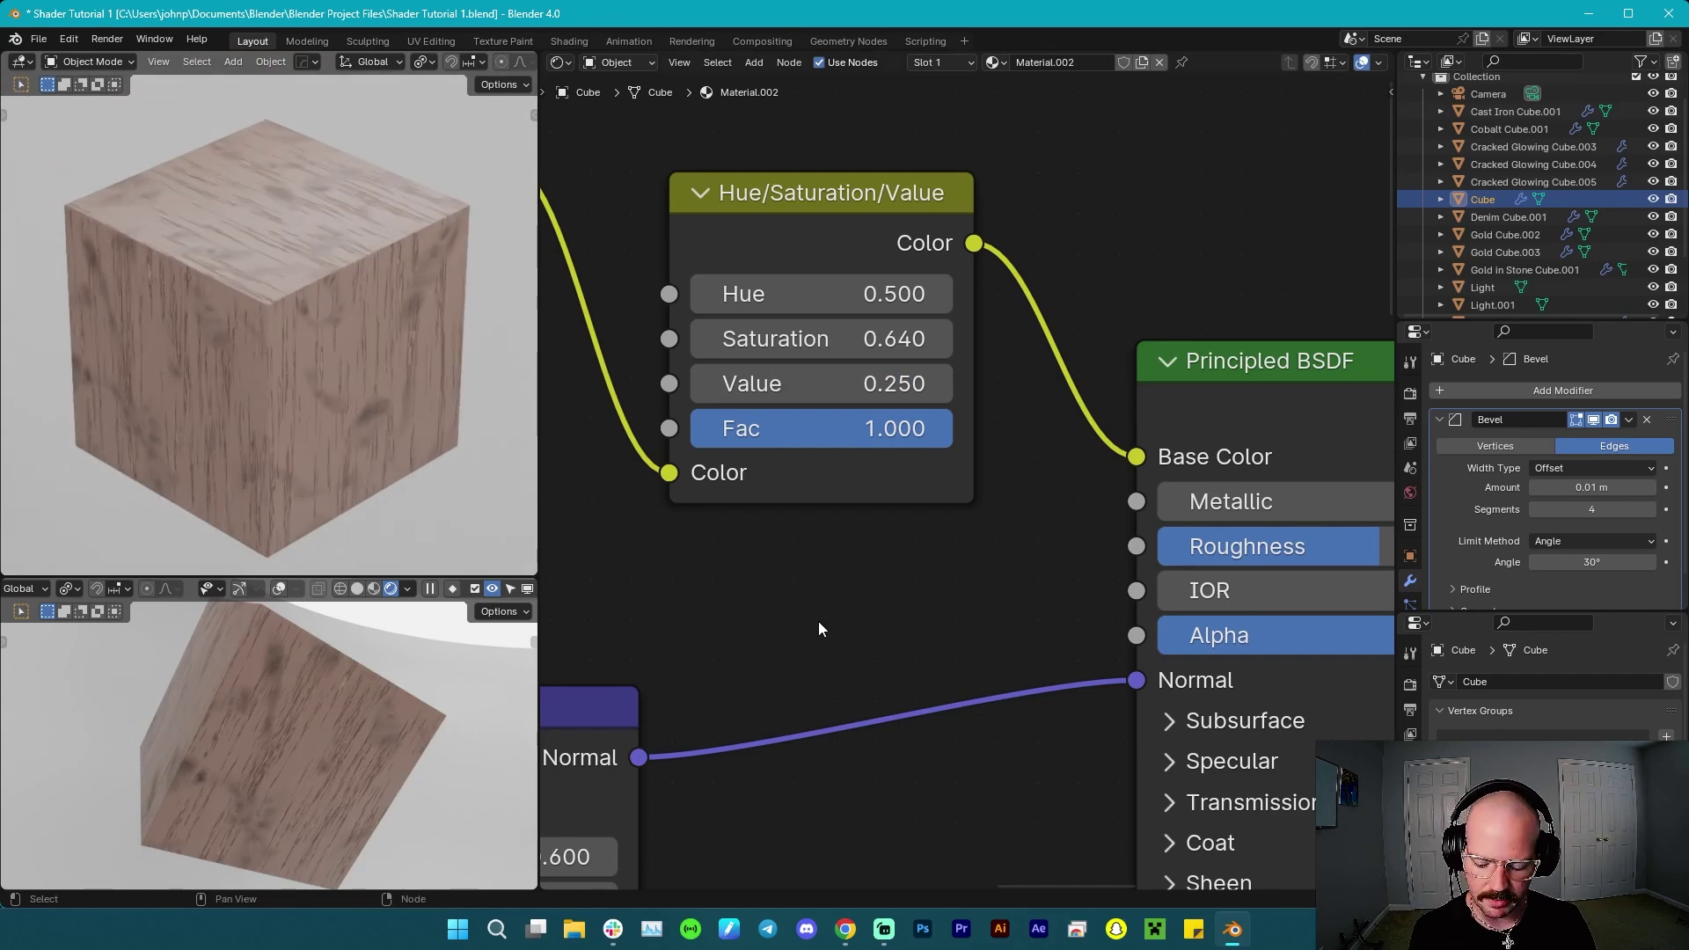
scroll(820, 623, down, 2)
scroll(821, 611, up, 2)
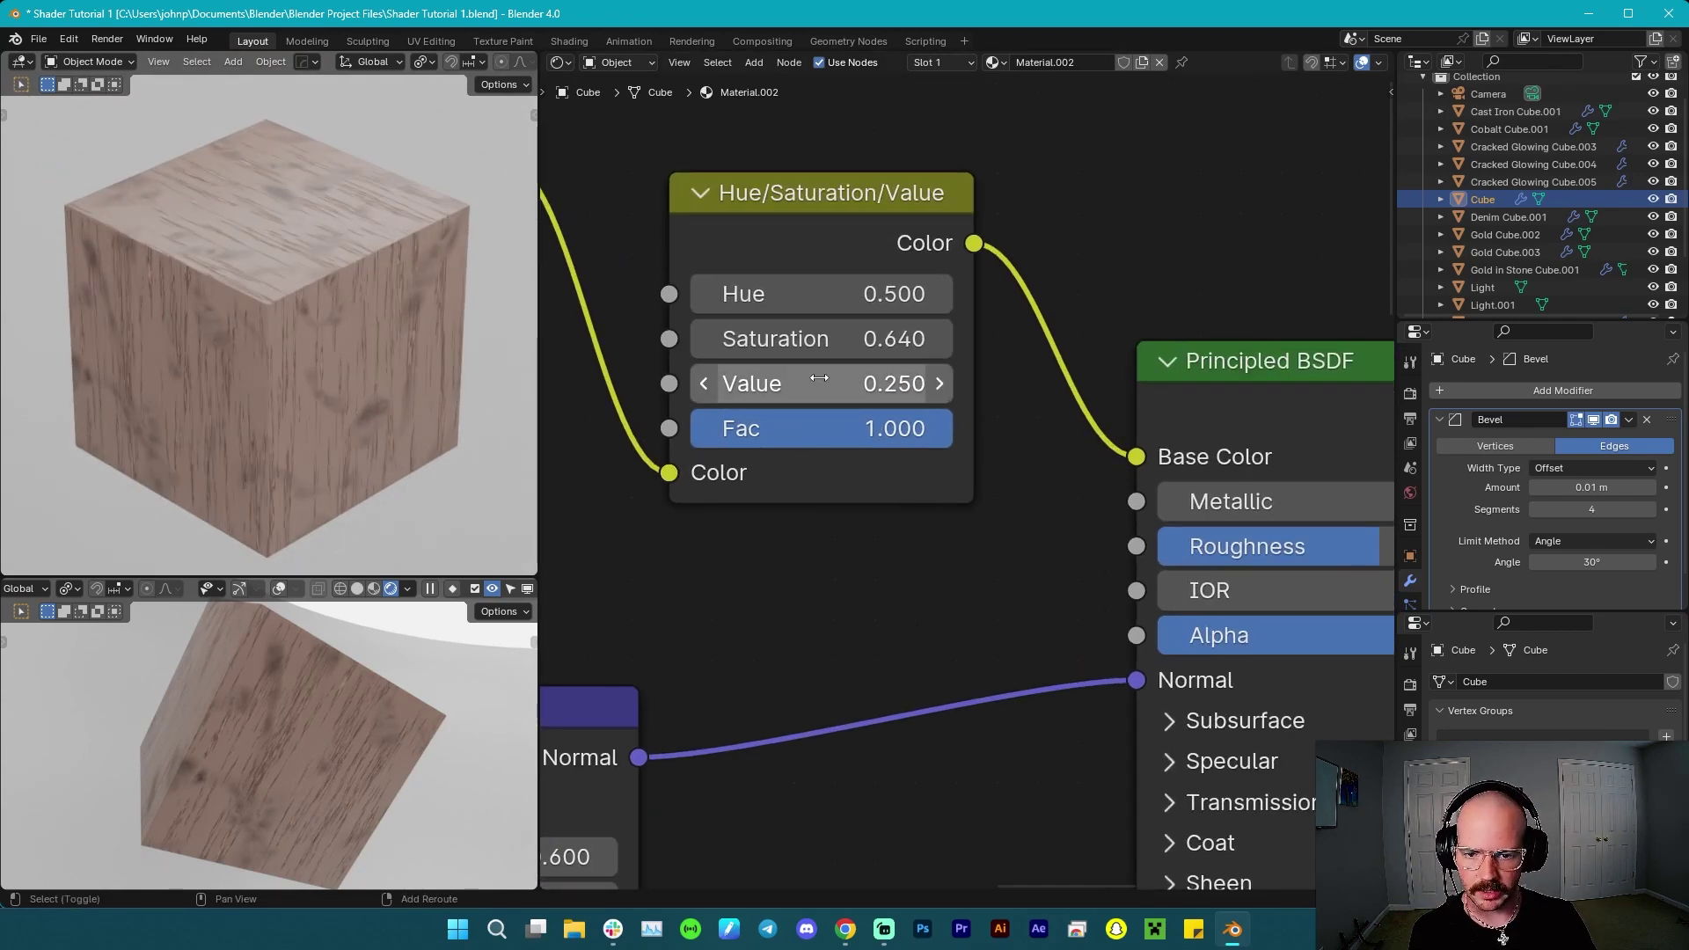
drag(819, 378, 832, 378)
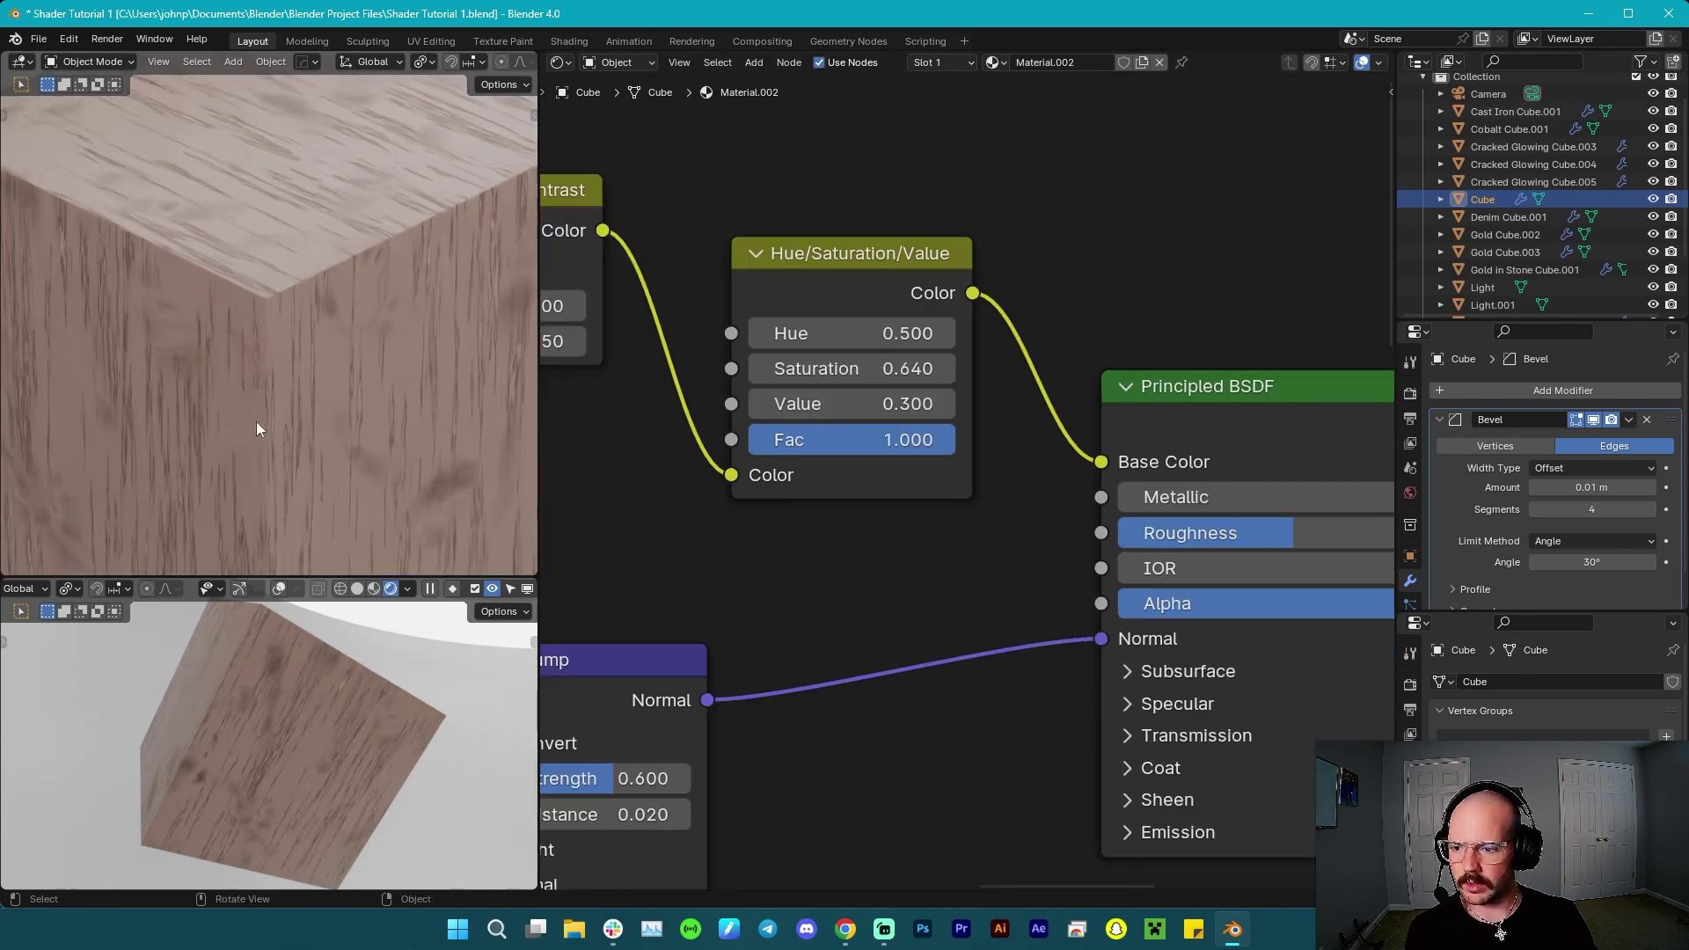
scroll(172, 403, down, 5)
scroll(271, 398, up, 3)
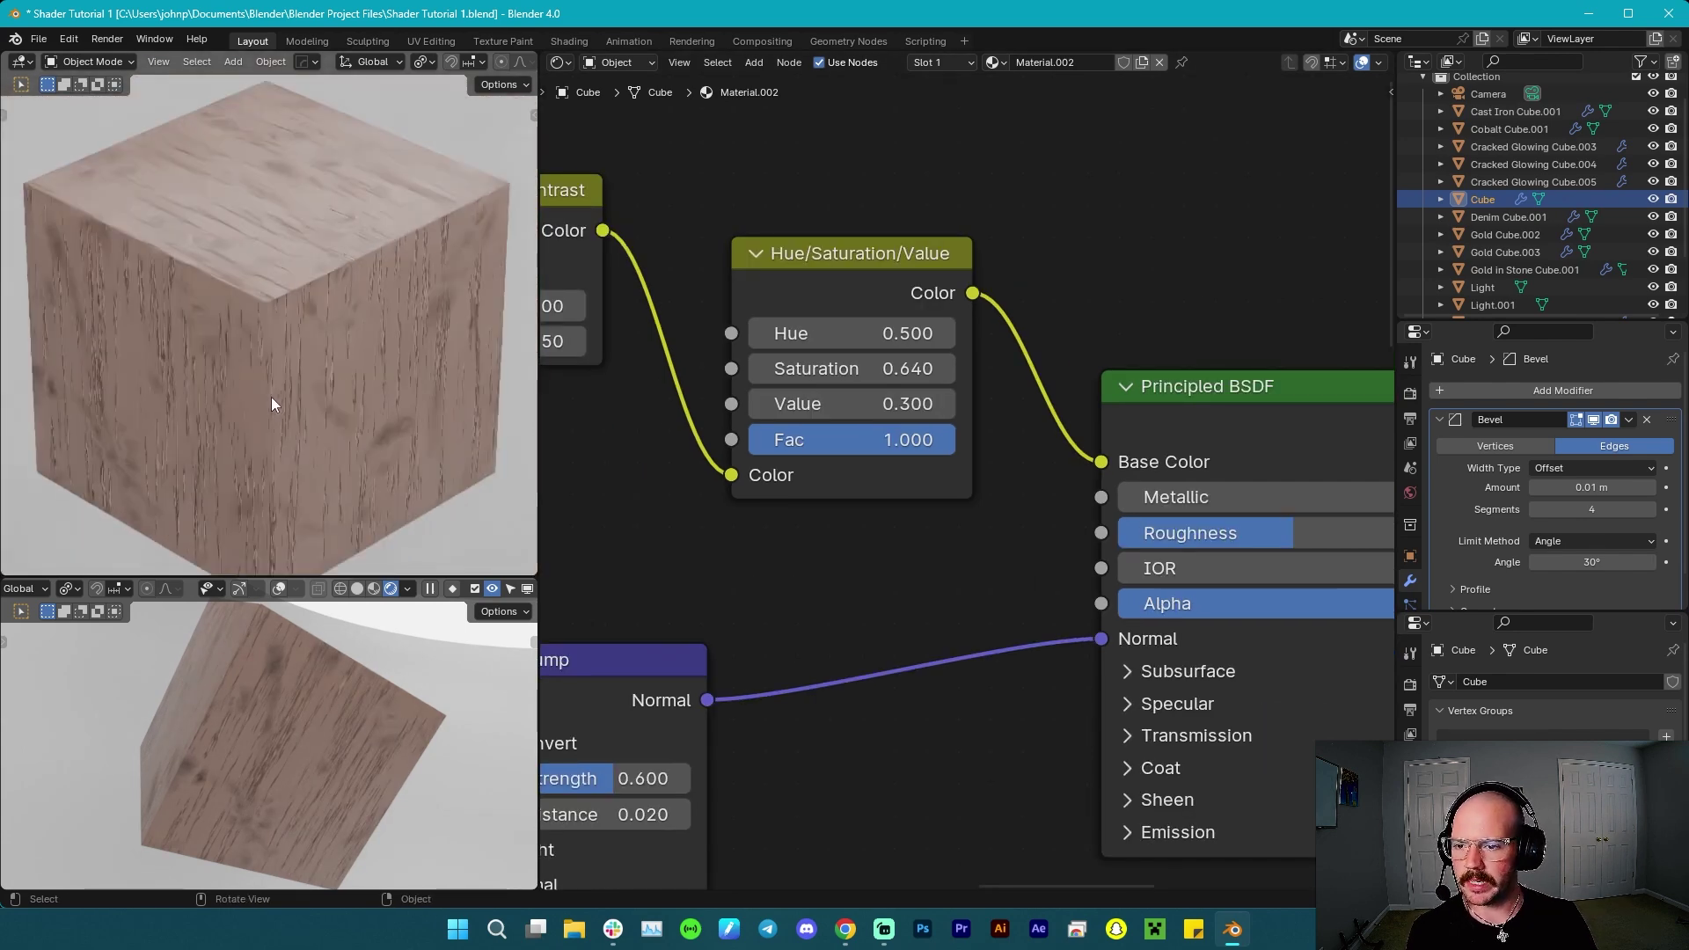
Set the Distortion of the Noise Texture feeding the Voronoi Texture to 0.300.
middle_drag(834, 718, 1324, 183)
middle_drag(743, 580, 976, 391)
scroll(943, 435, down, 8)
middle_drag(644, 705, 905, 474)
scroll(849, 620, up, 14)
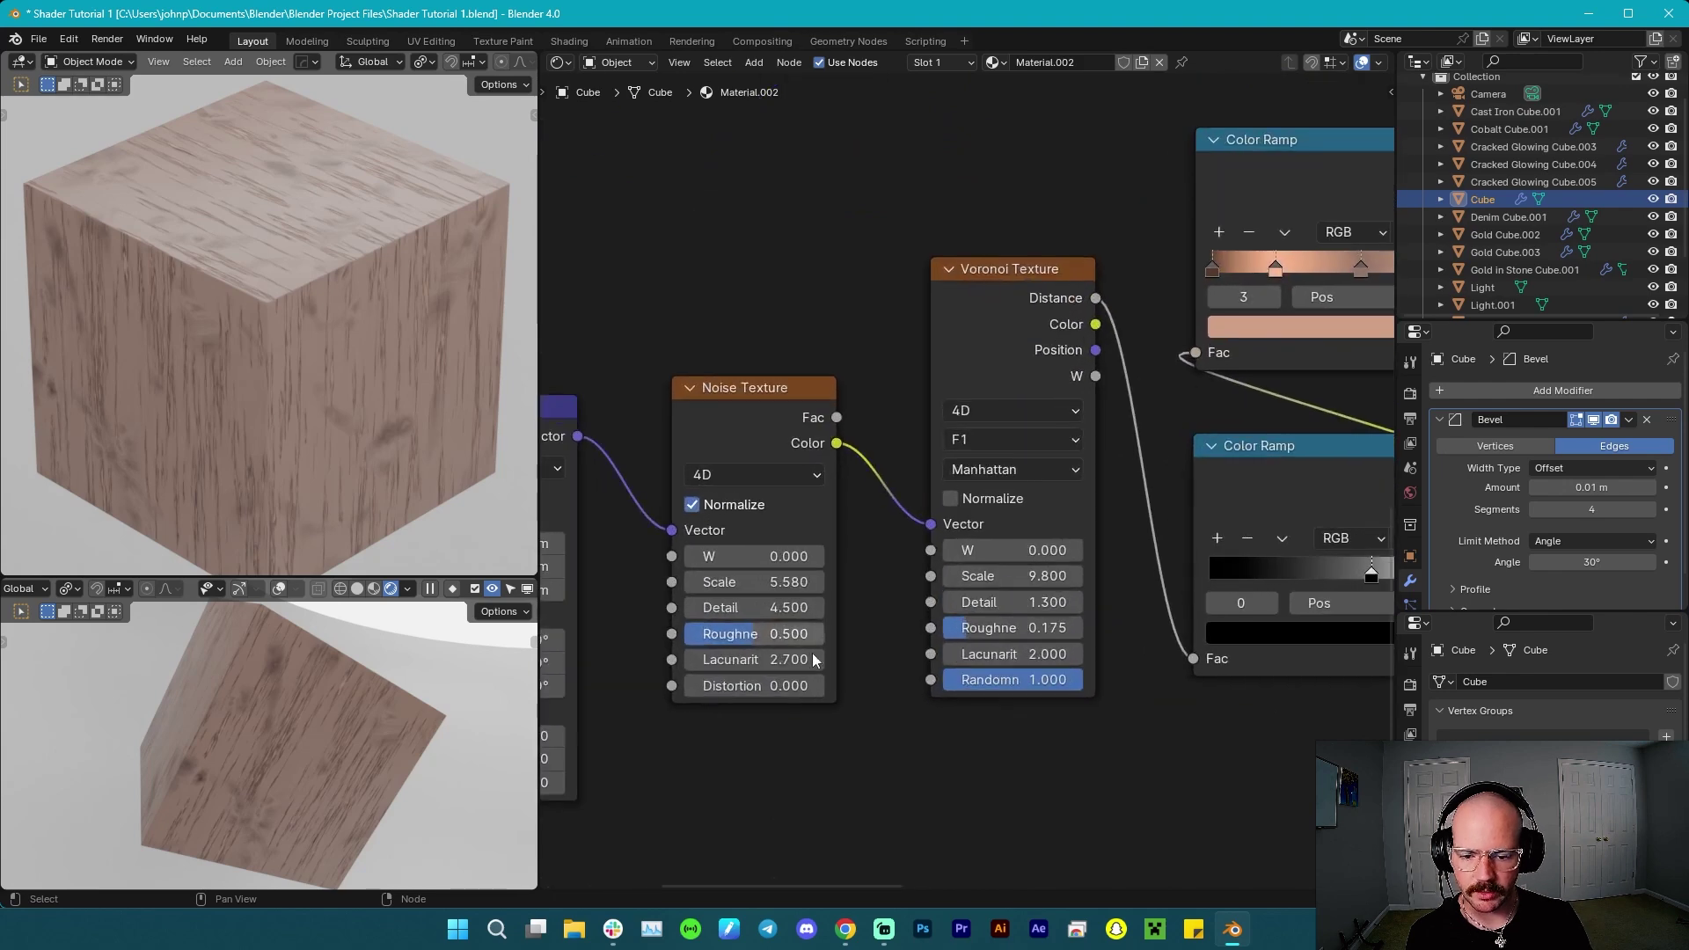
middle_drag(792, 690, 913, 584)
scroll(730, 747, up, 1)
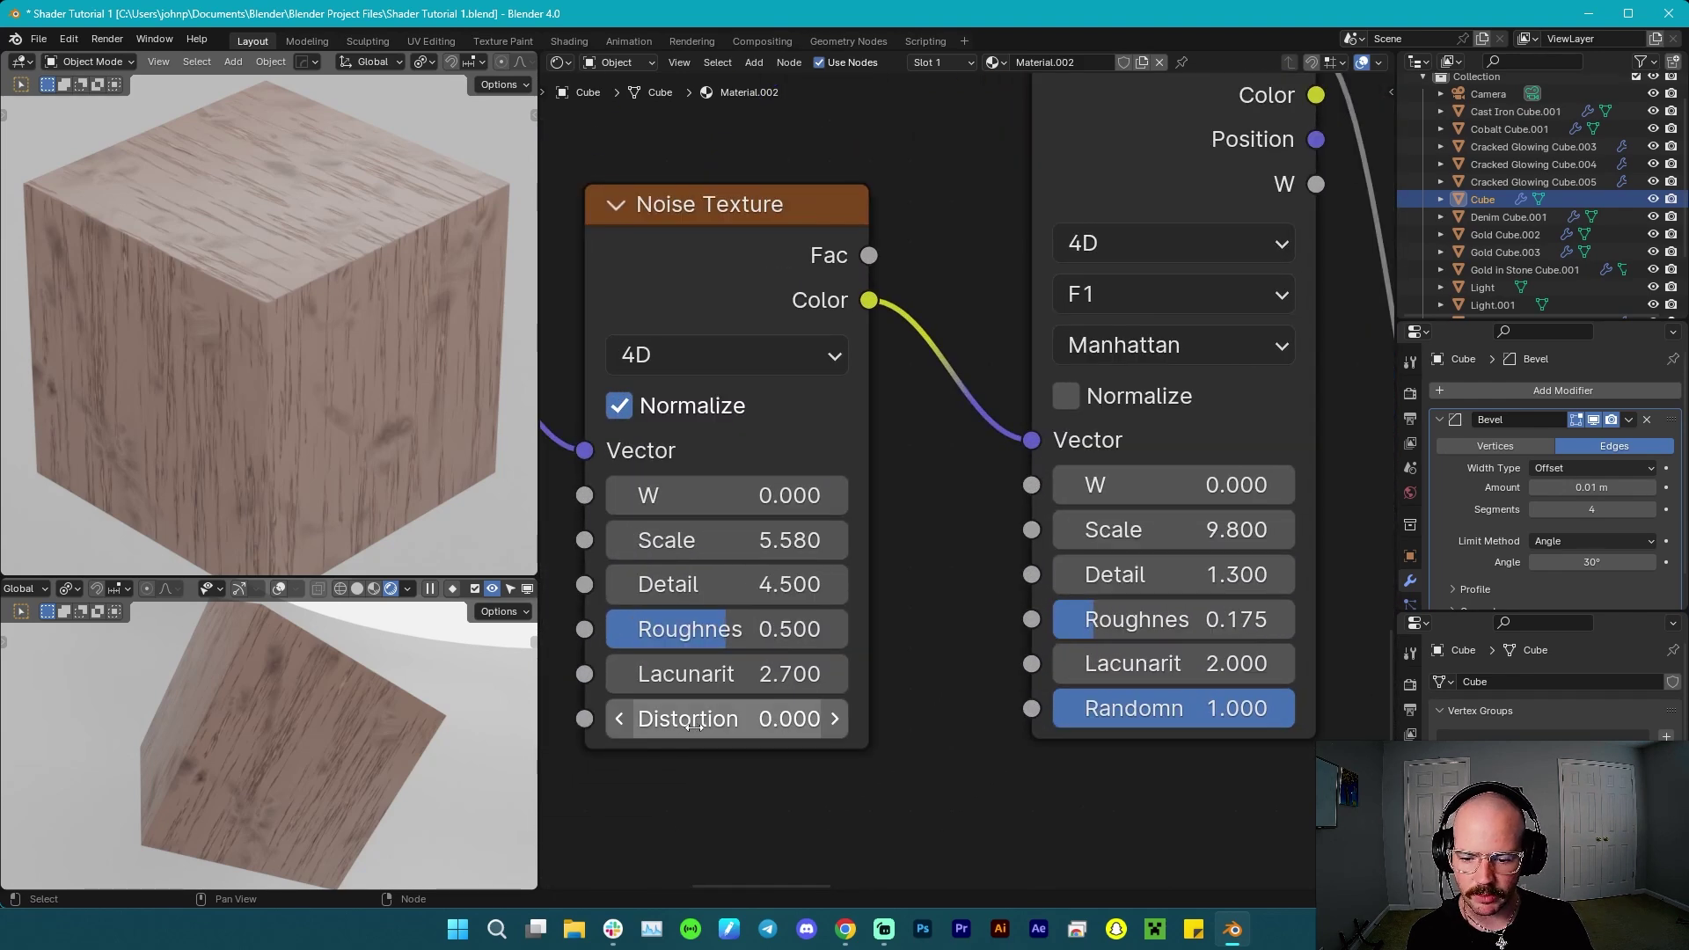
middle_drag(658, 784, 792, 730)
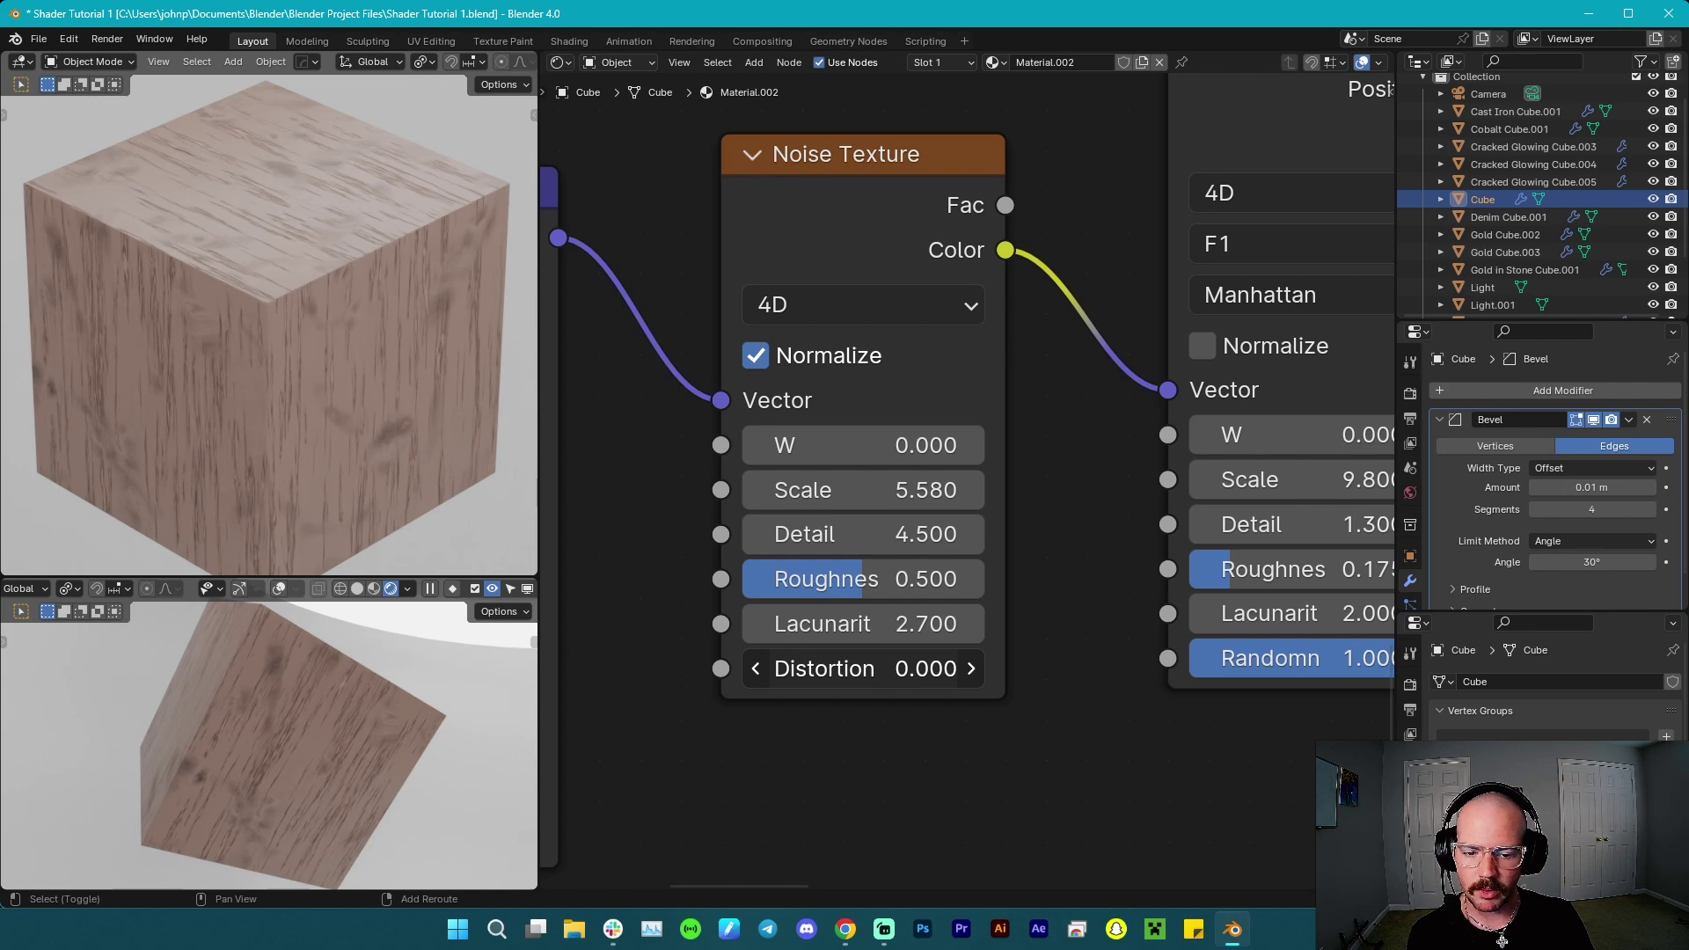
drag(845, 669, 867, 669)
Set the Y and Z Scale of the lower chain's Mapping node to 11.330.
middle_drag(688, 764, 1123, 660)
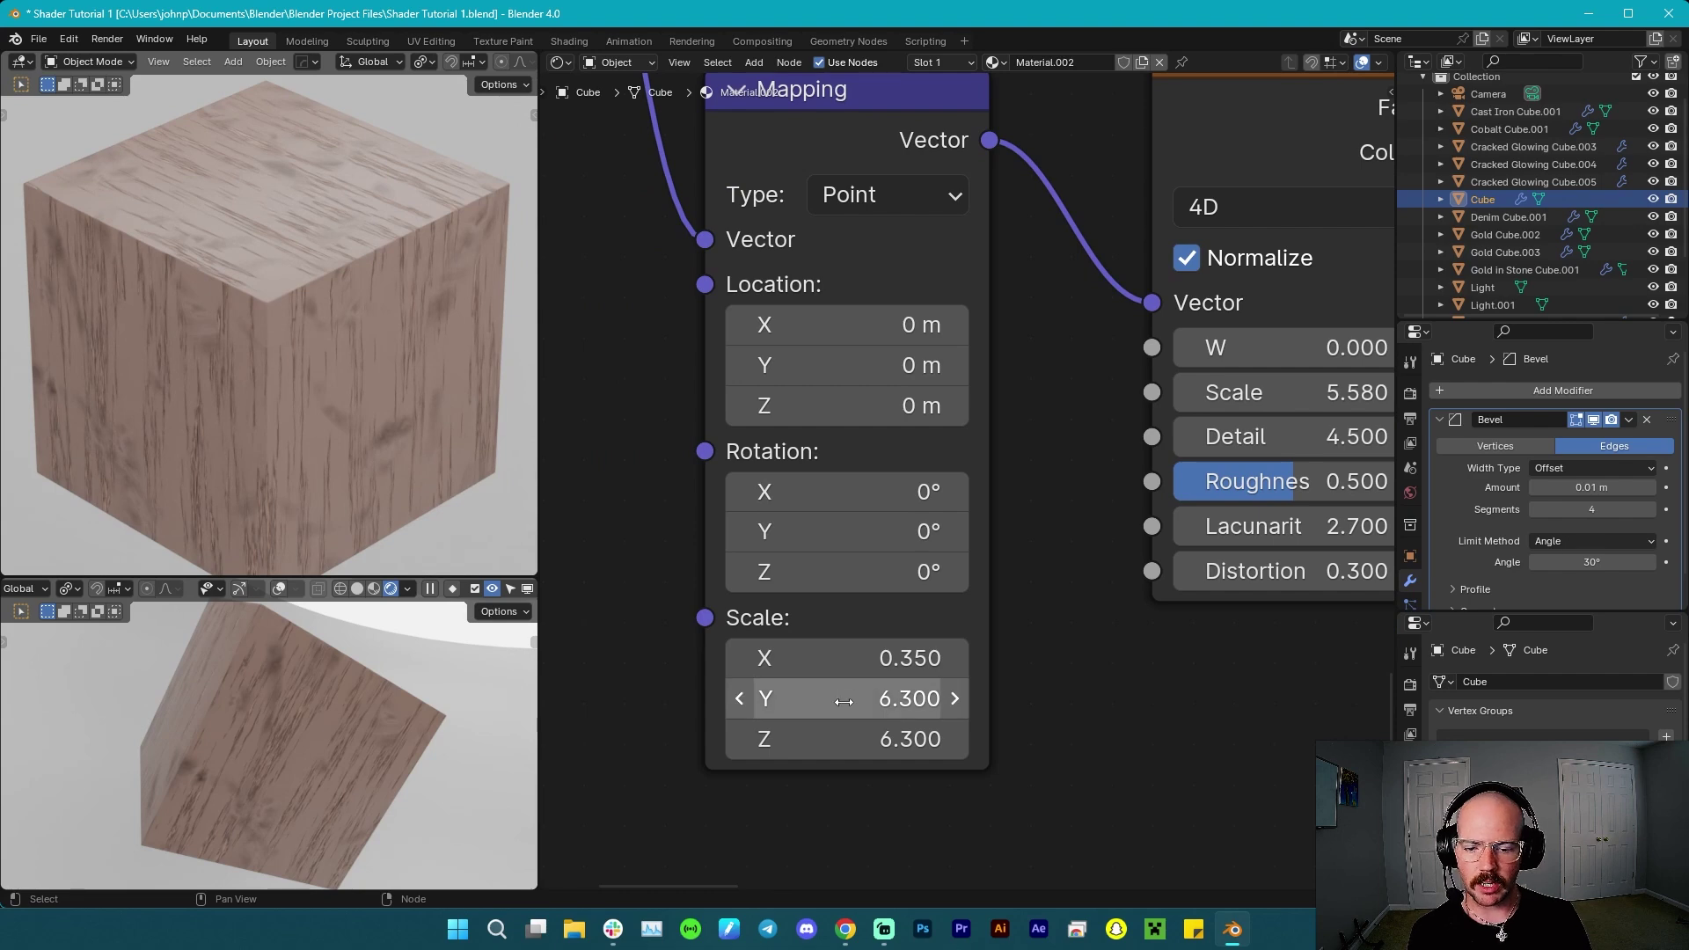
drag(836, 694, 444, 739)
drag(848, 698, 1009, 699)
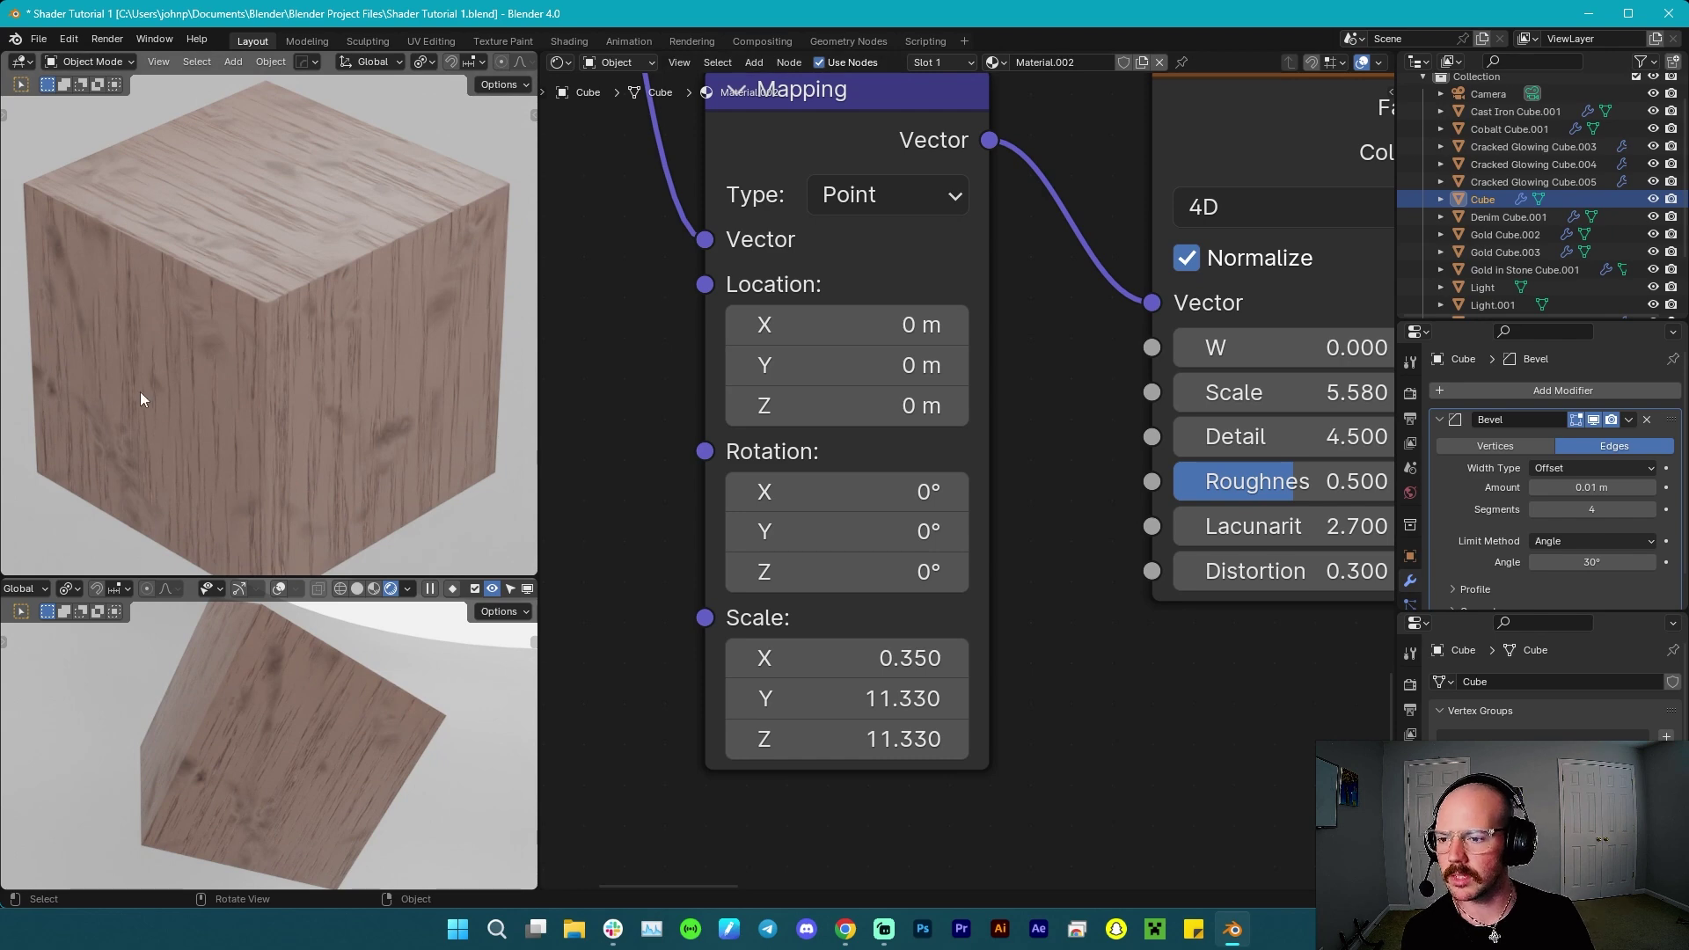
Set the Distance of the upper chain's Bump node to 0.320 and check the cube.
key(Home)
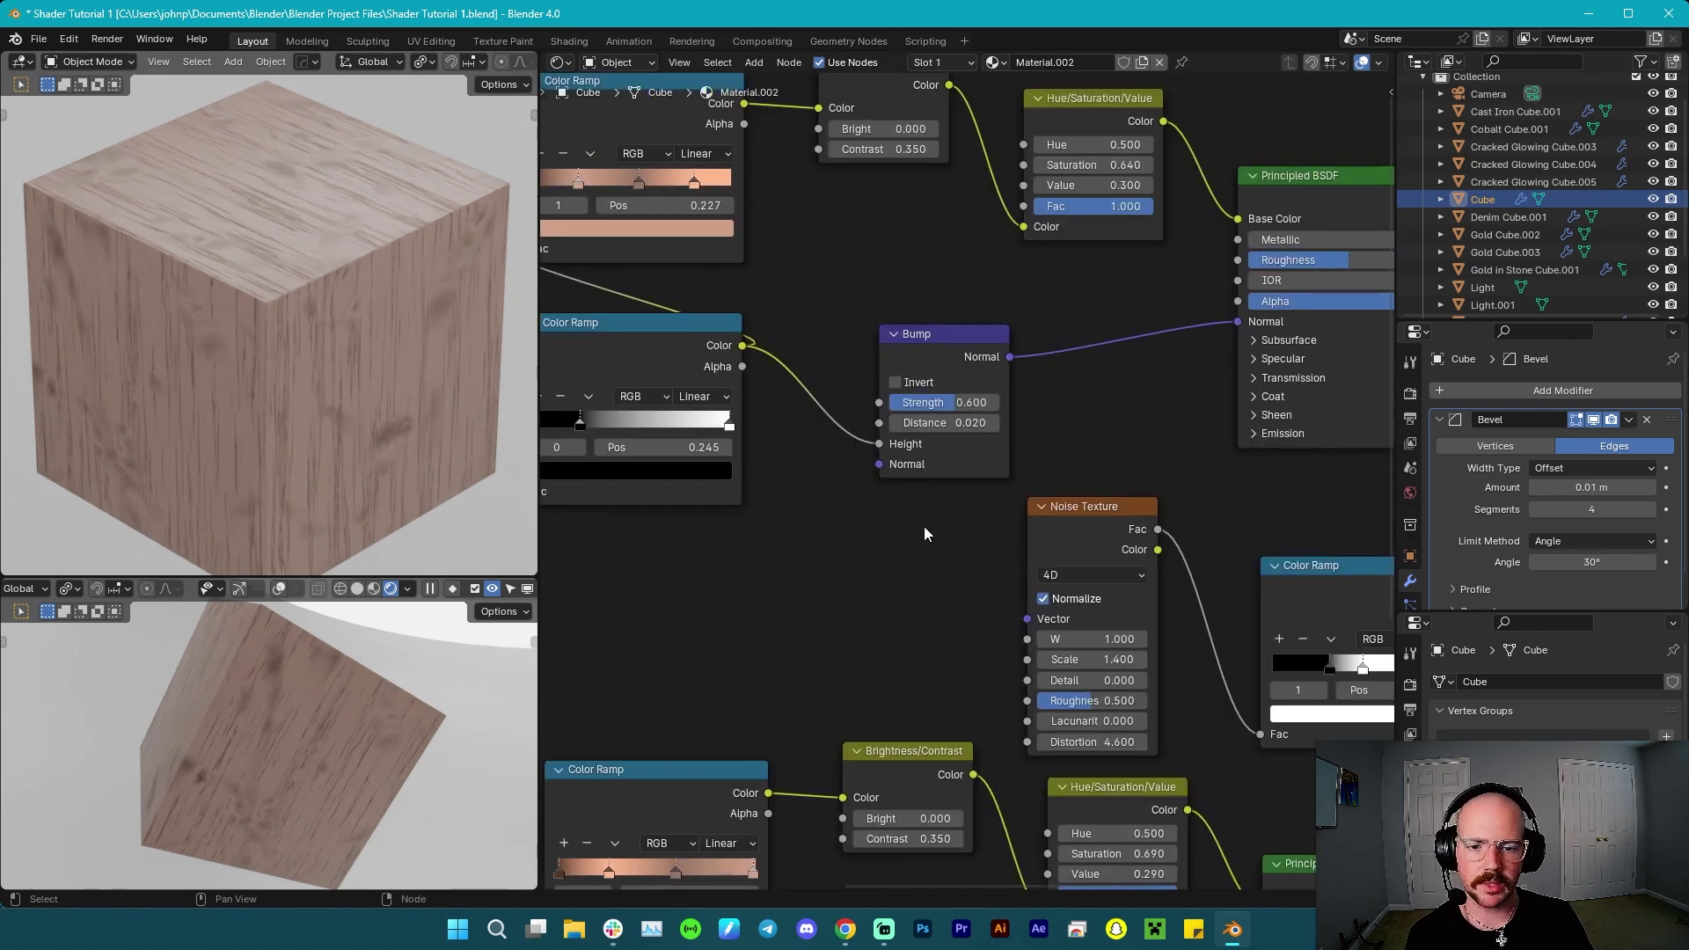
scroll(932, 526, up, 5)
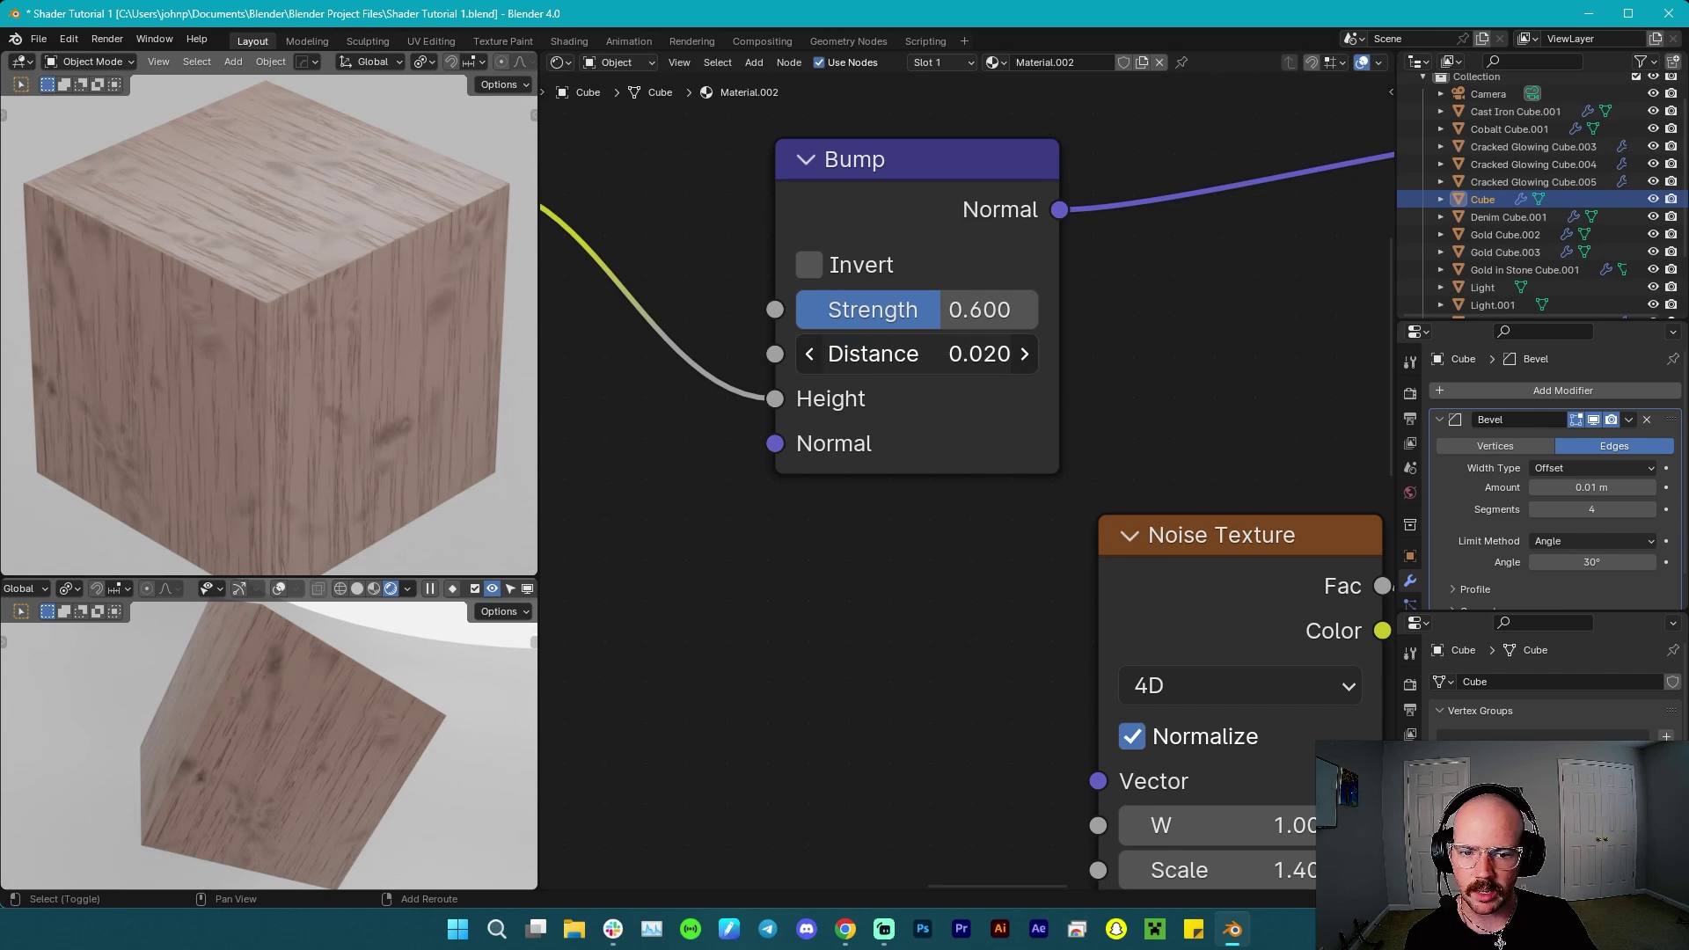
drag(915, 354, 1047, 353)
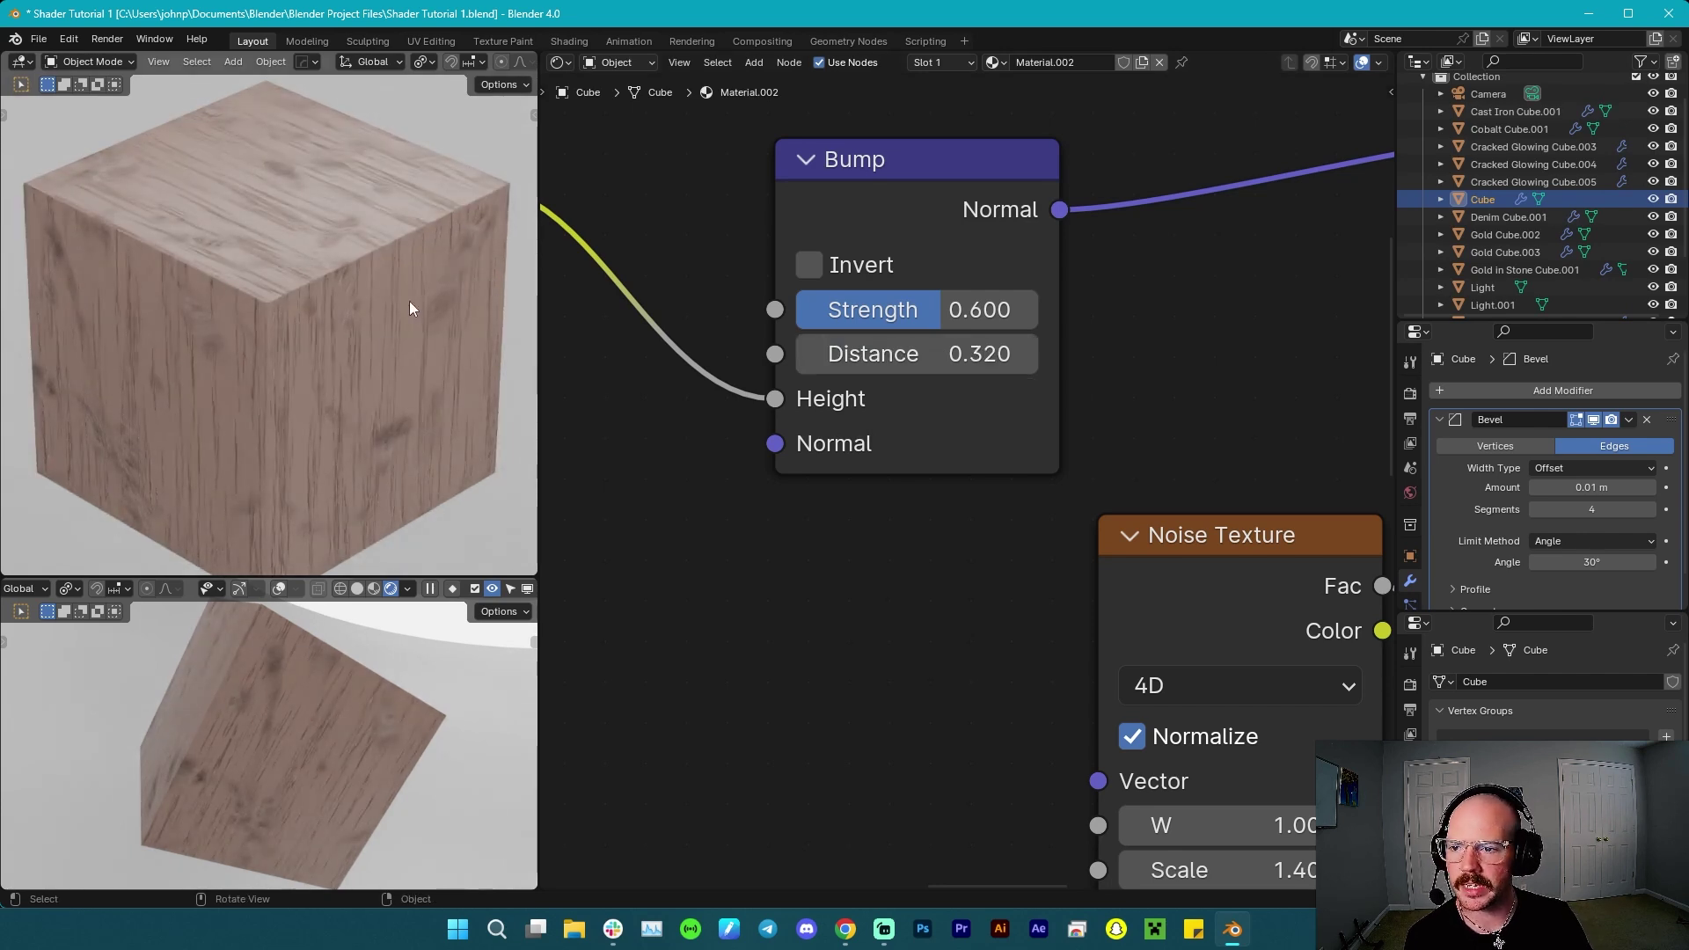
scroll(351, 271, up, 2)
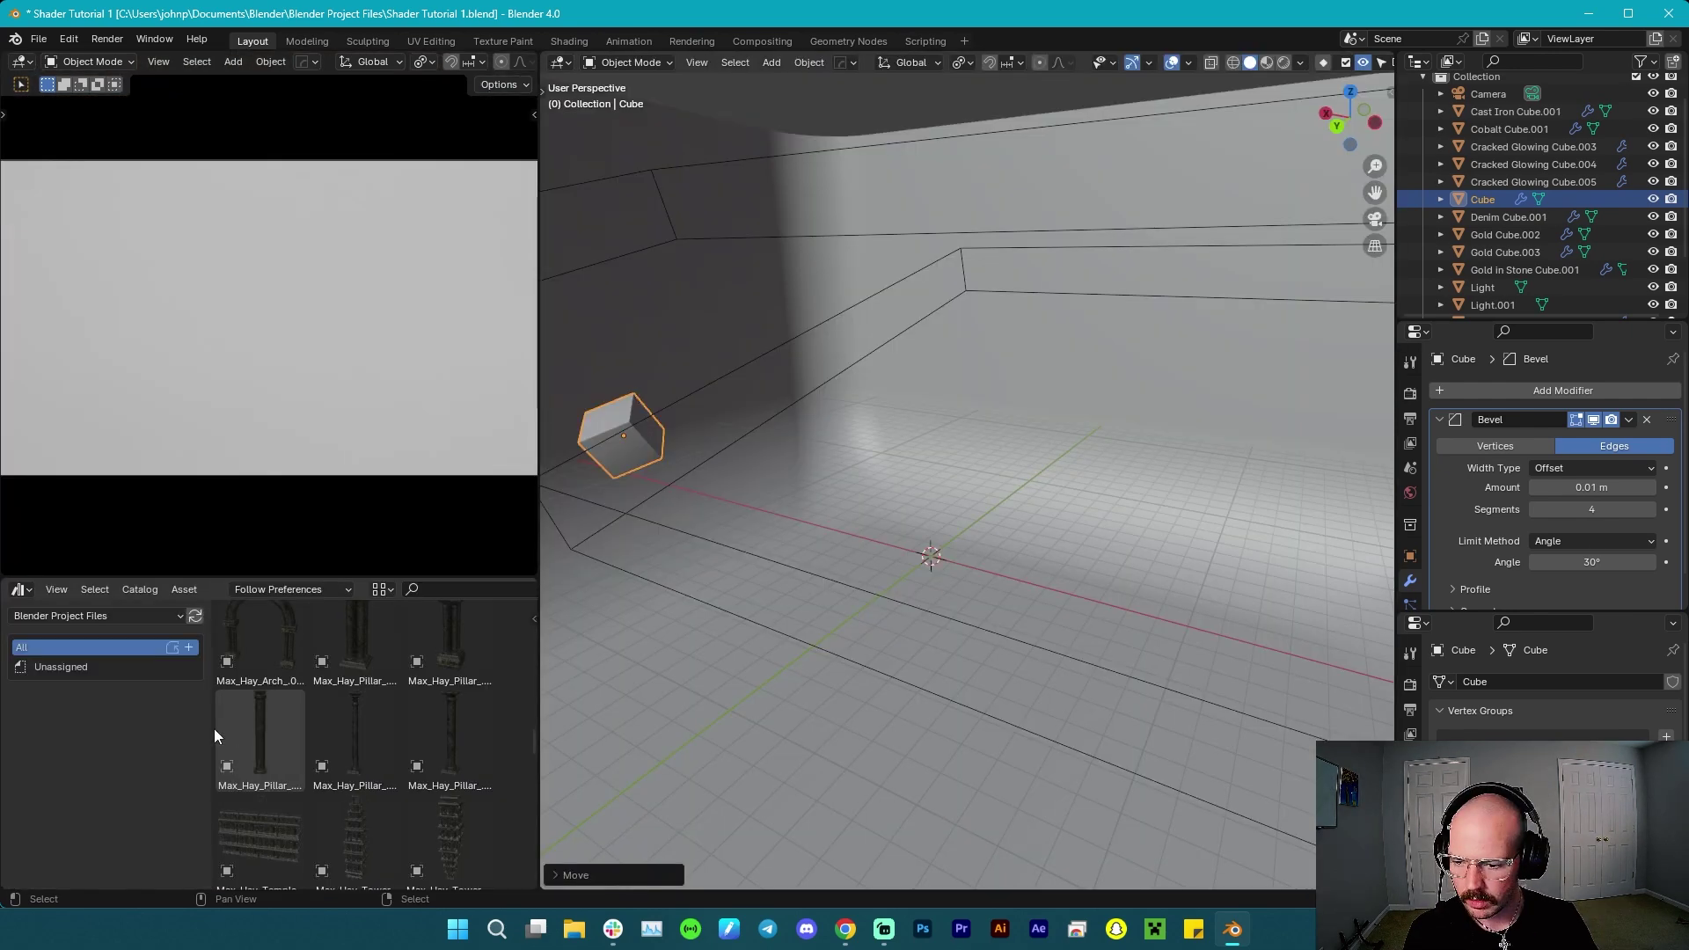
Place the Max_Hay_Arch asset in the scene and link the cube's wood material to it.
scroll(276, 631, up, 1)
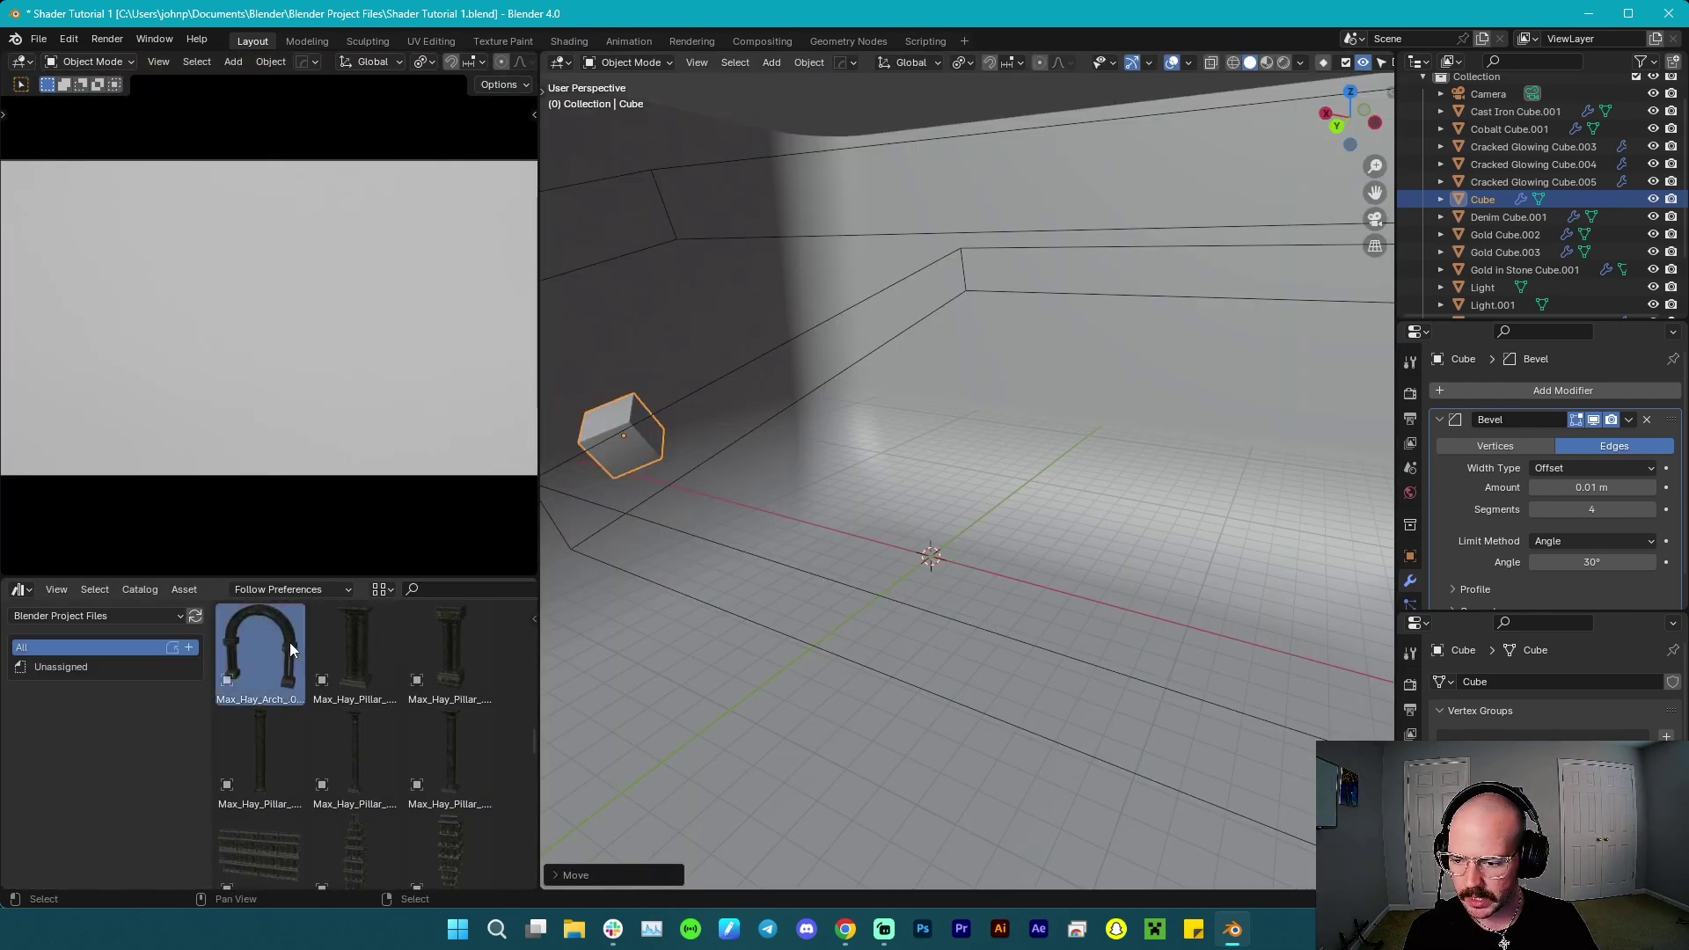
drag(289, 642, 938, 578)
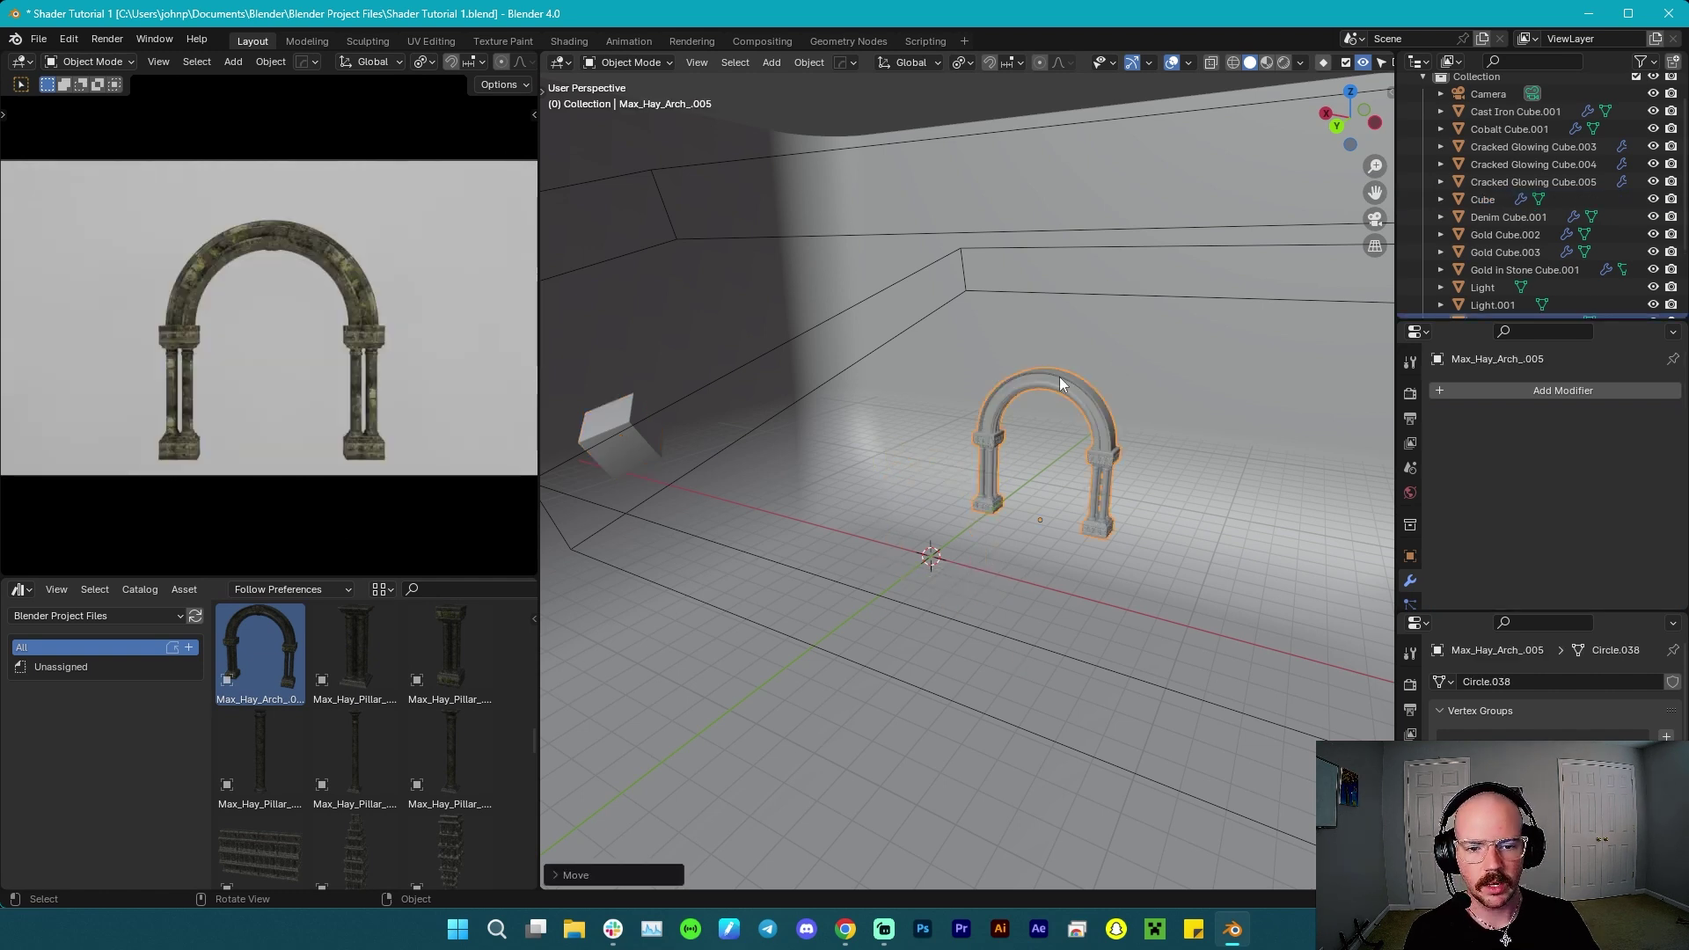
click(1050, 381)
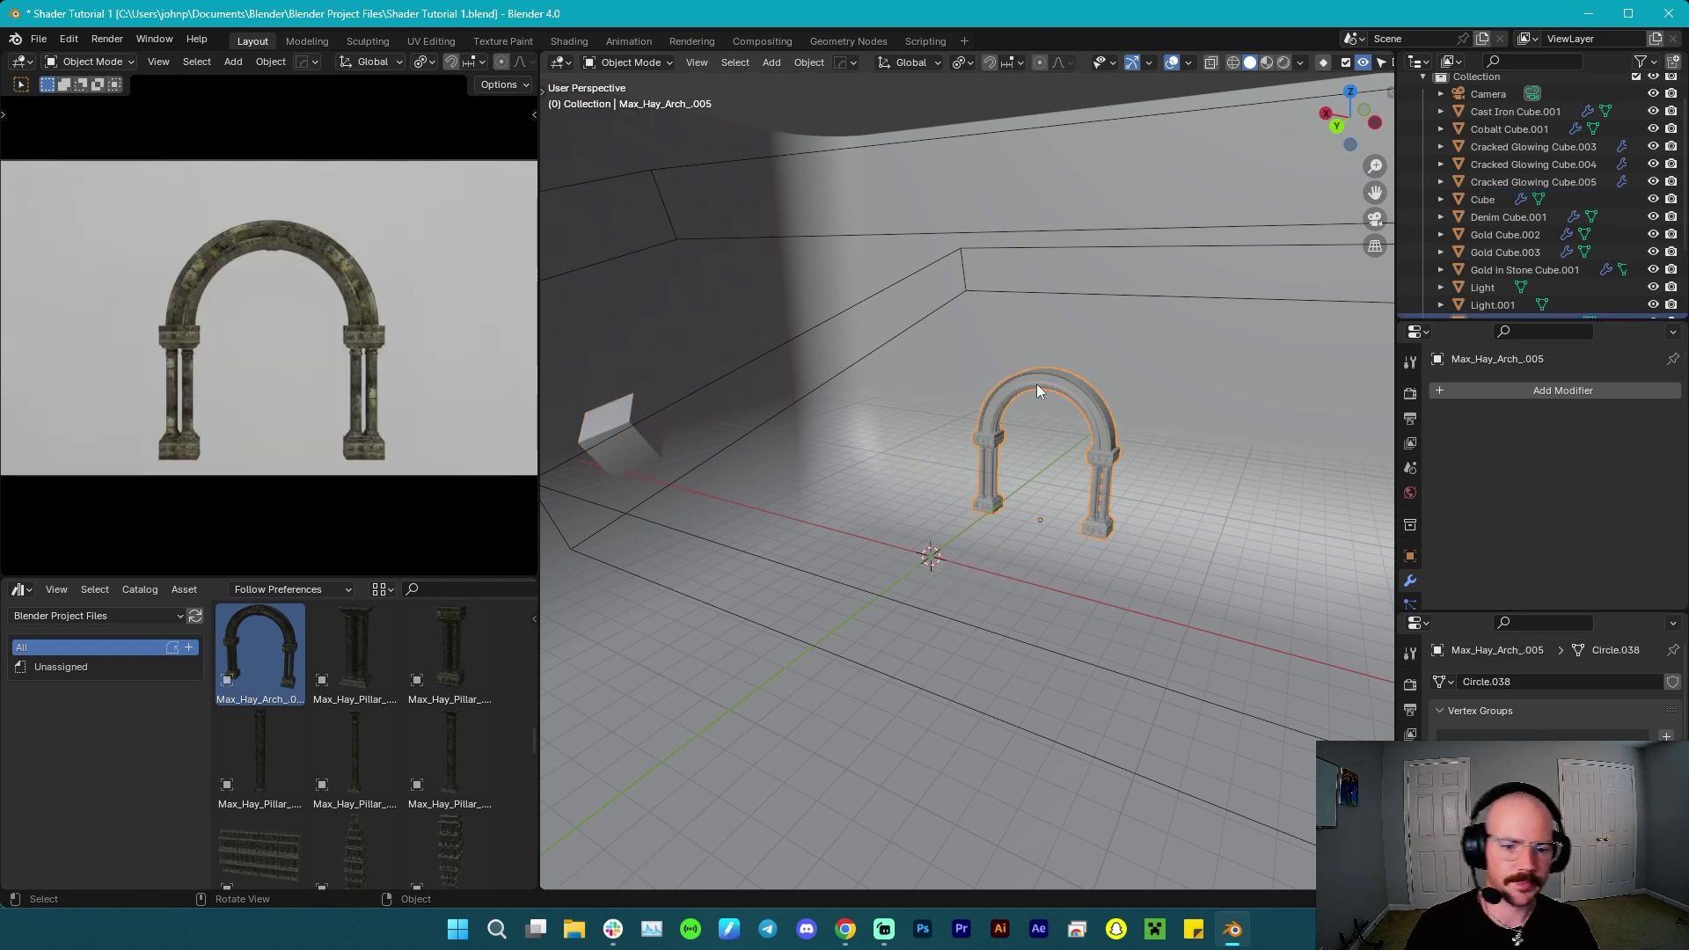
shift+click(621, 409)
key(ctrl+l)
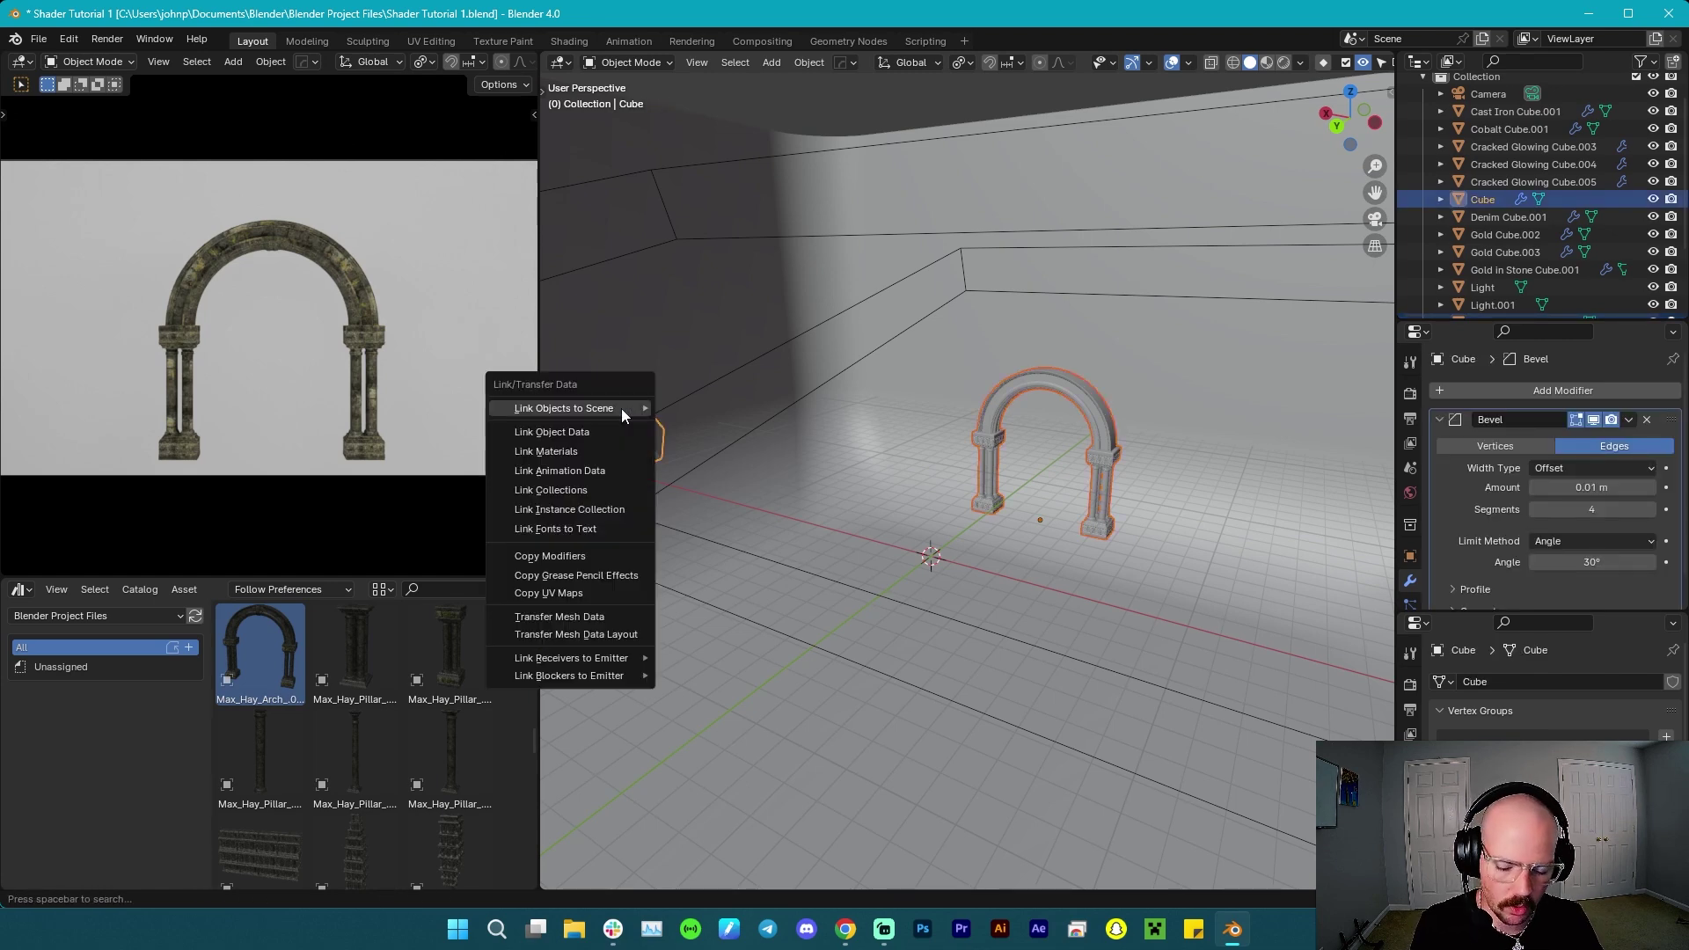
click(633, 441)
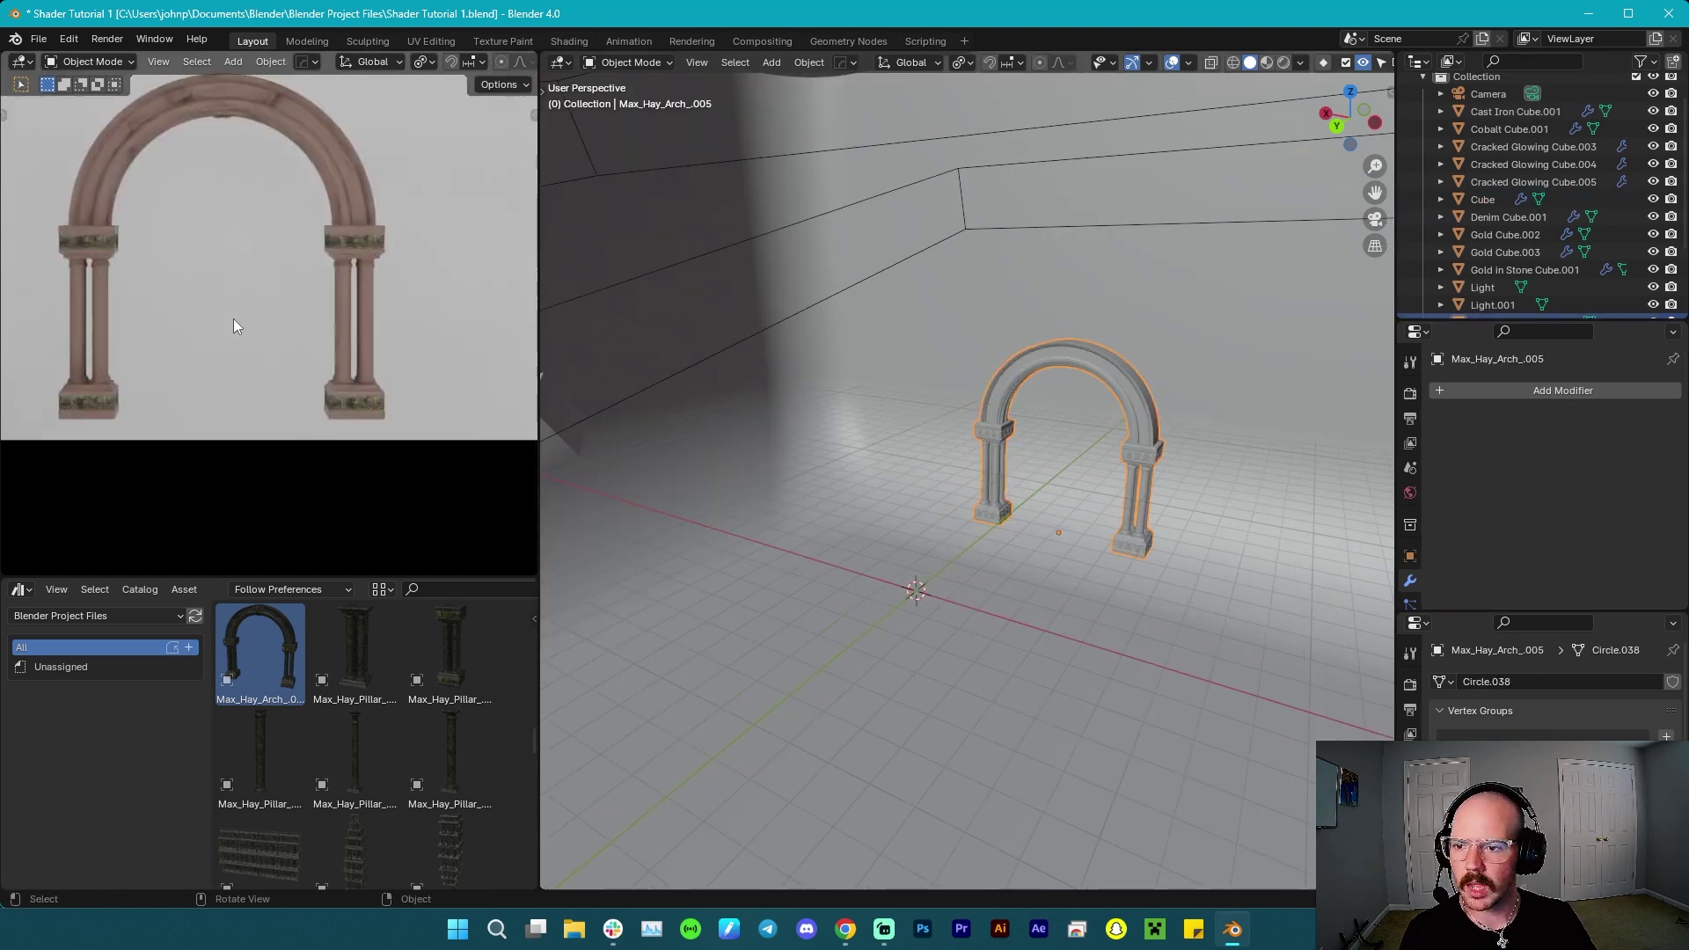
Examine the wood grain and knots up close on the arch in the rendered view.
shift+middle_drag(221, 233, 299, 433)
scroll(224, 255, down, 1)
scroll(380, 345, up, 6)
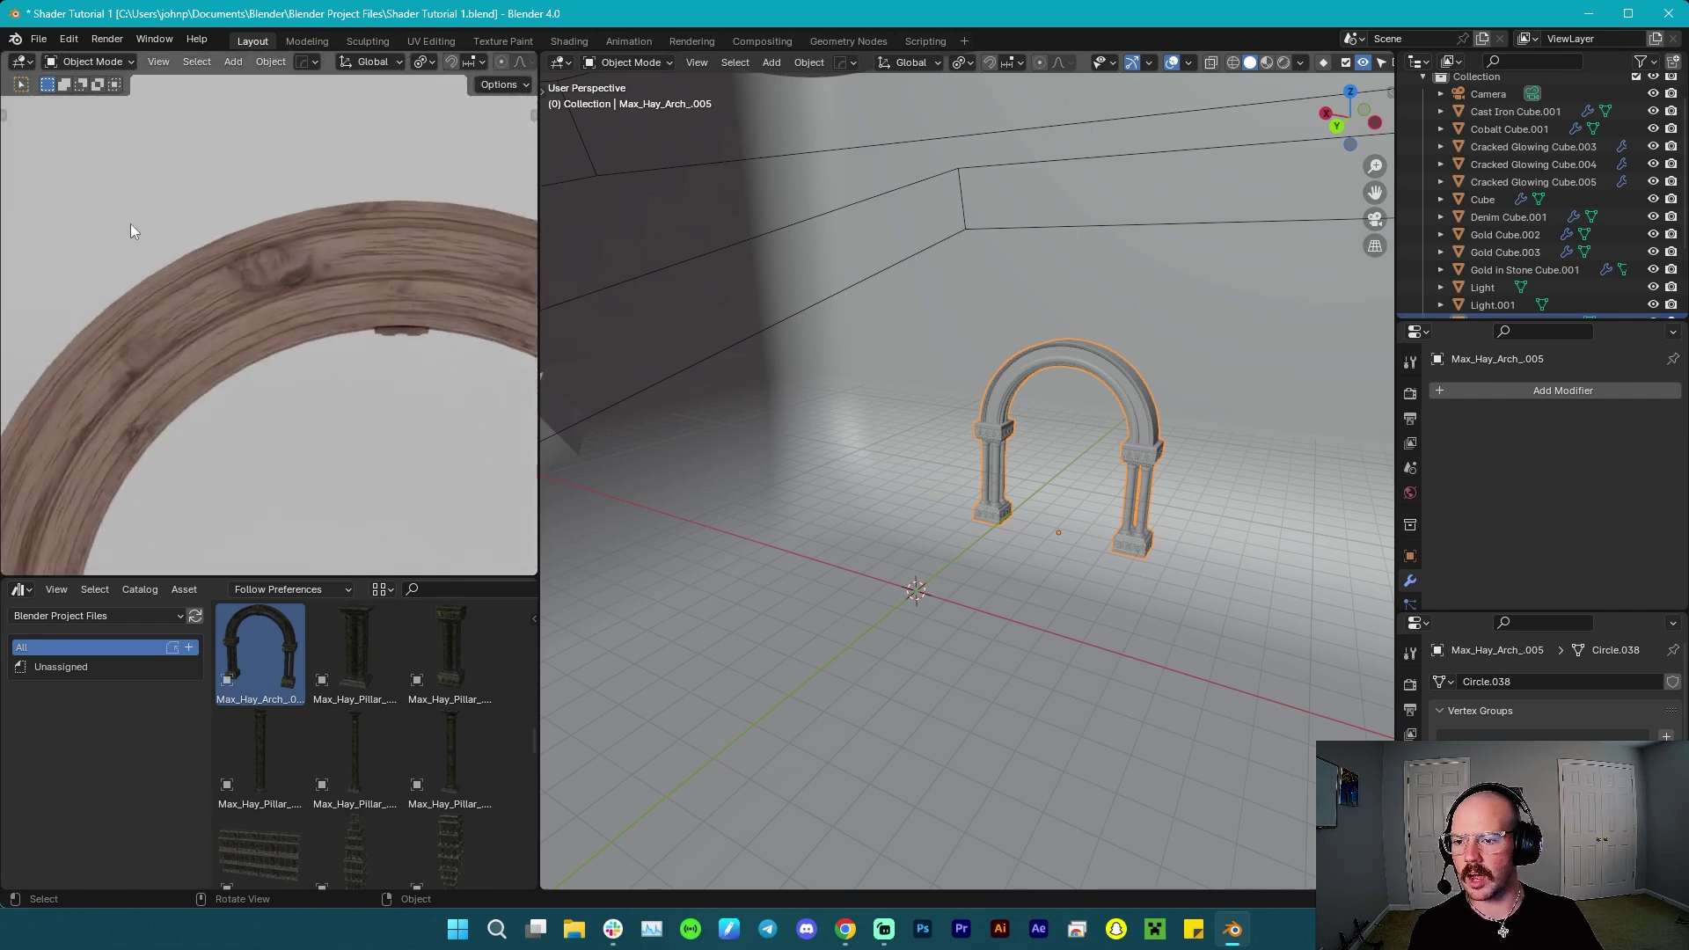
shift+middle_drag(346, 347, 246, 210)
scroll(424, 222, down, 4)
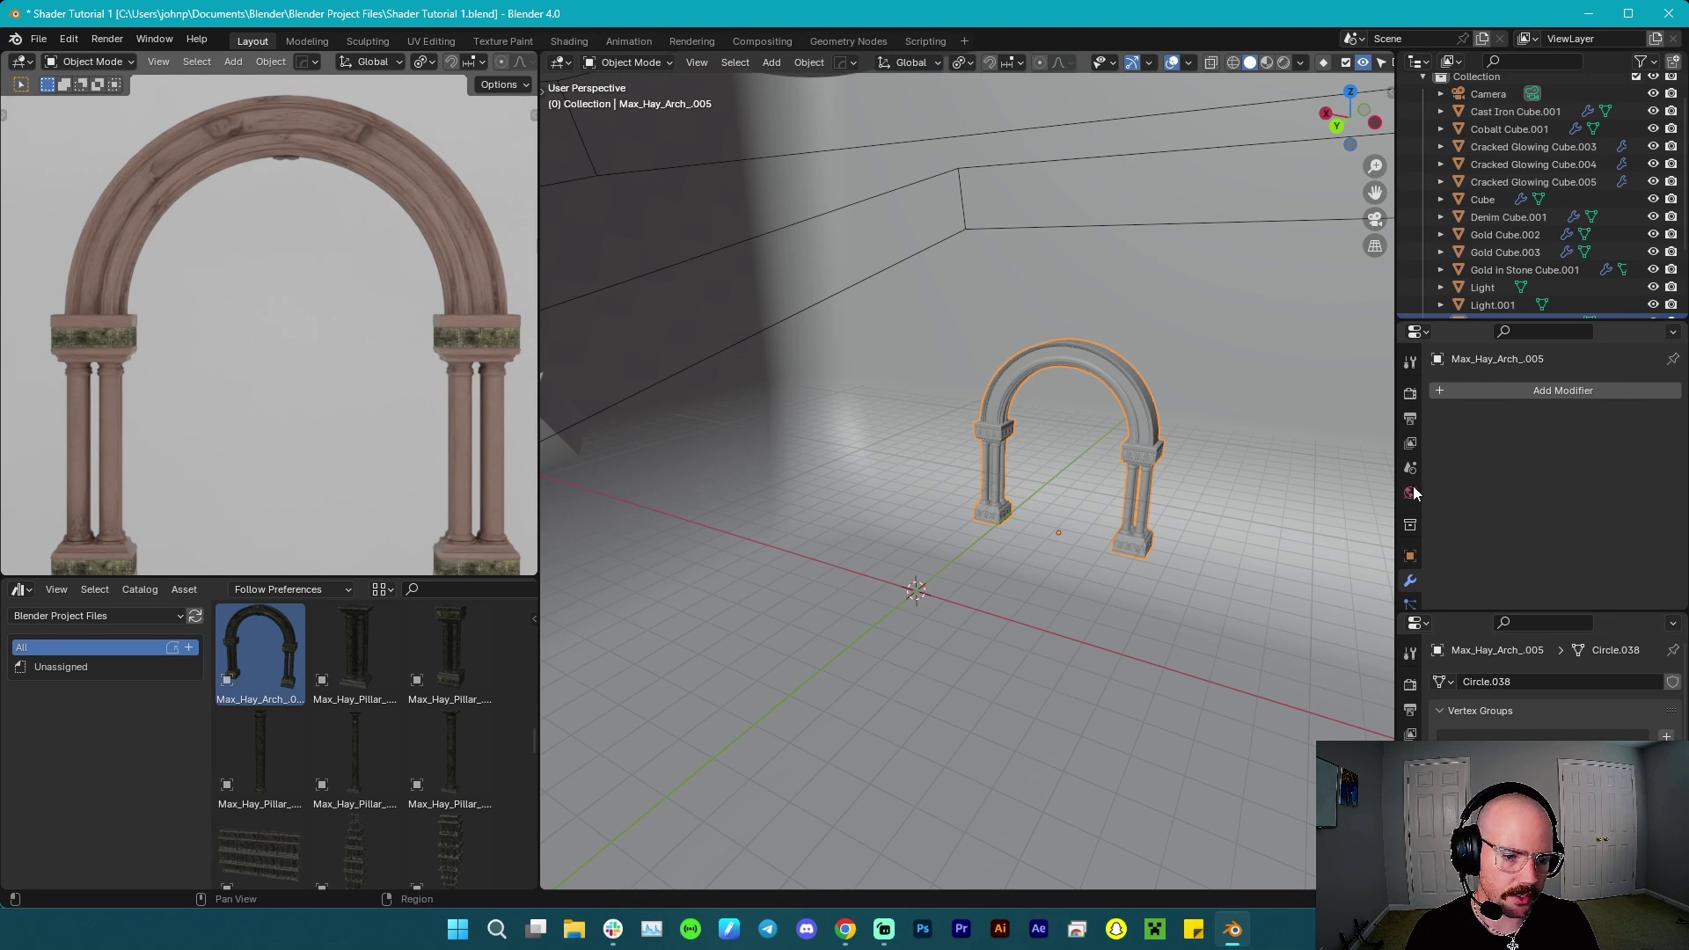
Remove the Old Stone.001 material slot from the arch and check the wood on its capitals.
scroll(1412, 480, down, 4)
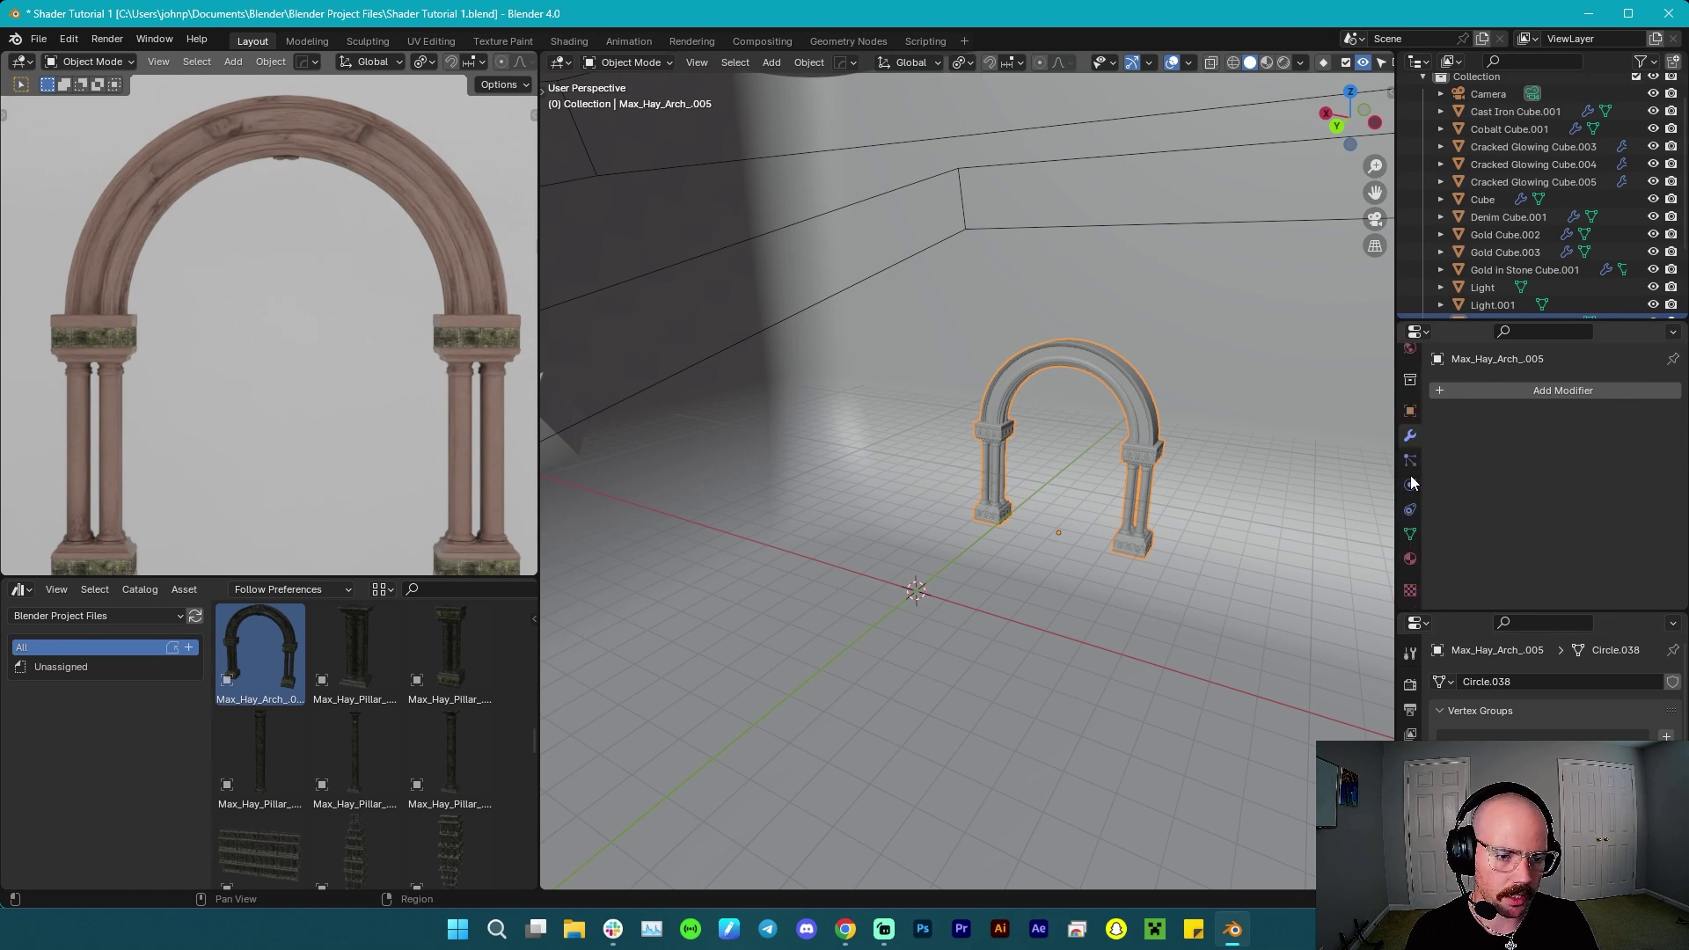
click(1408, 559)
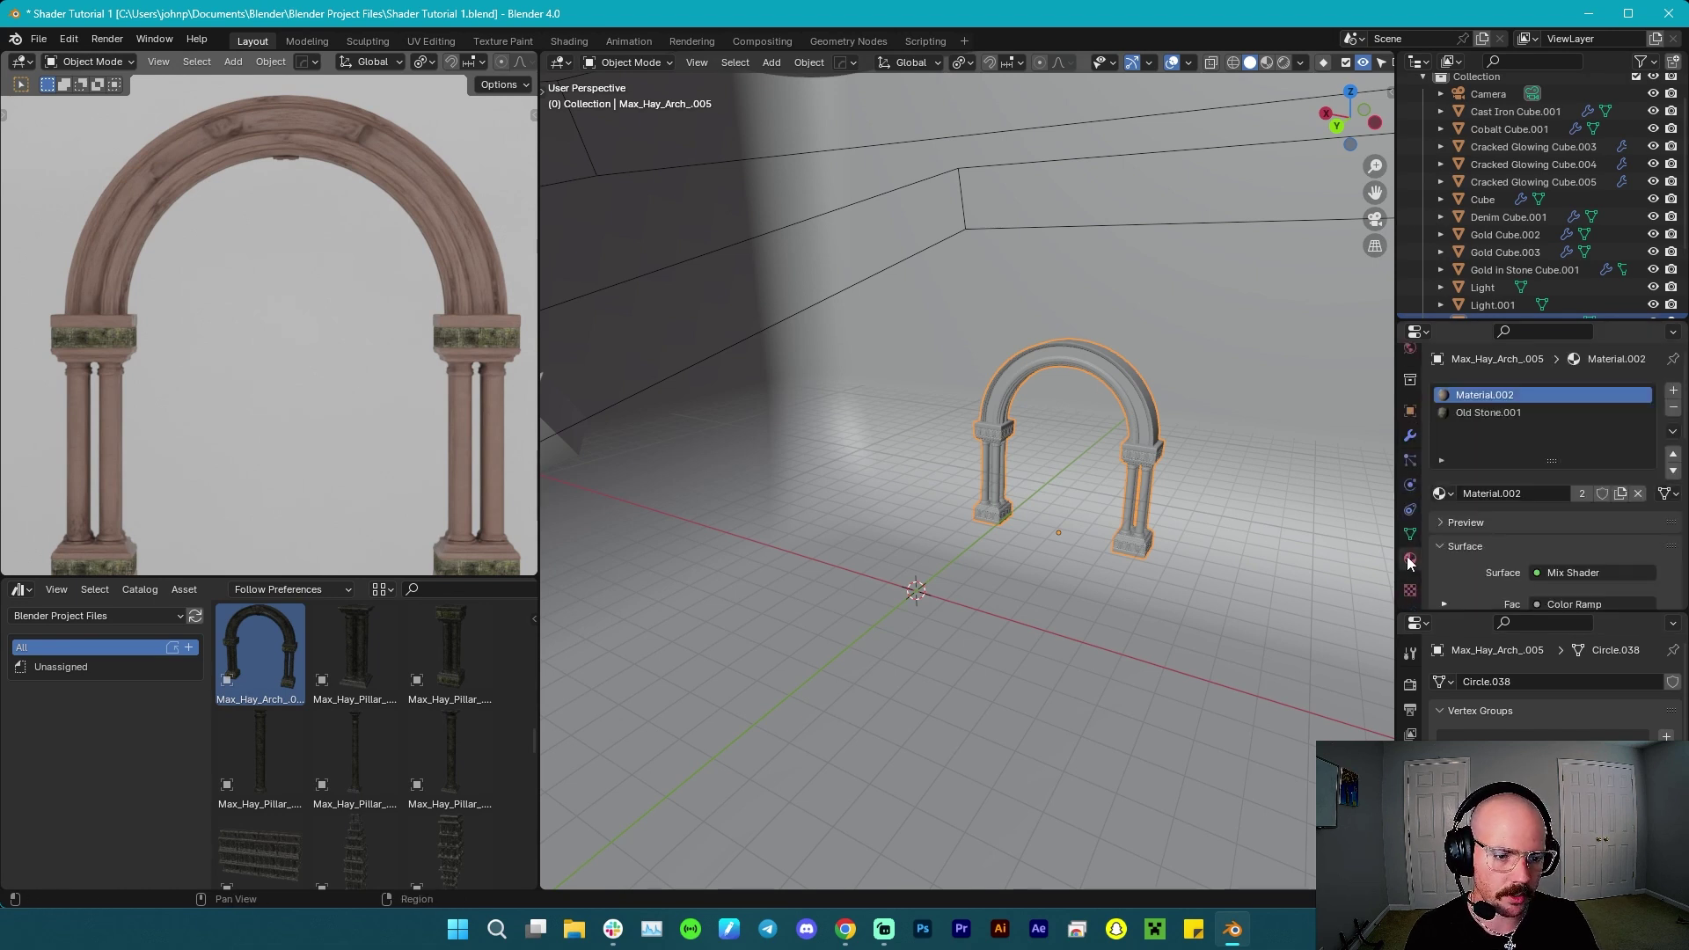
click(1519, 410)
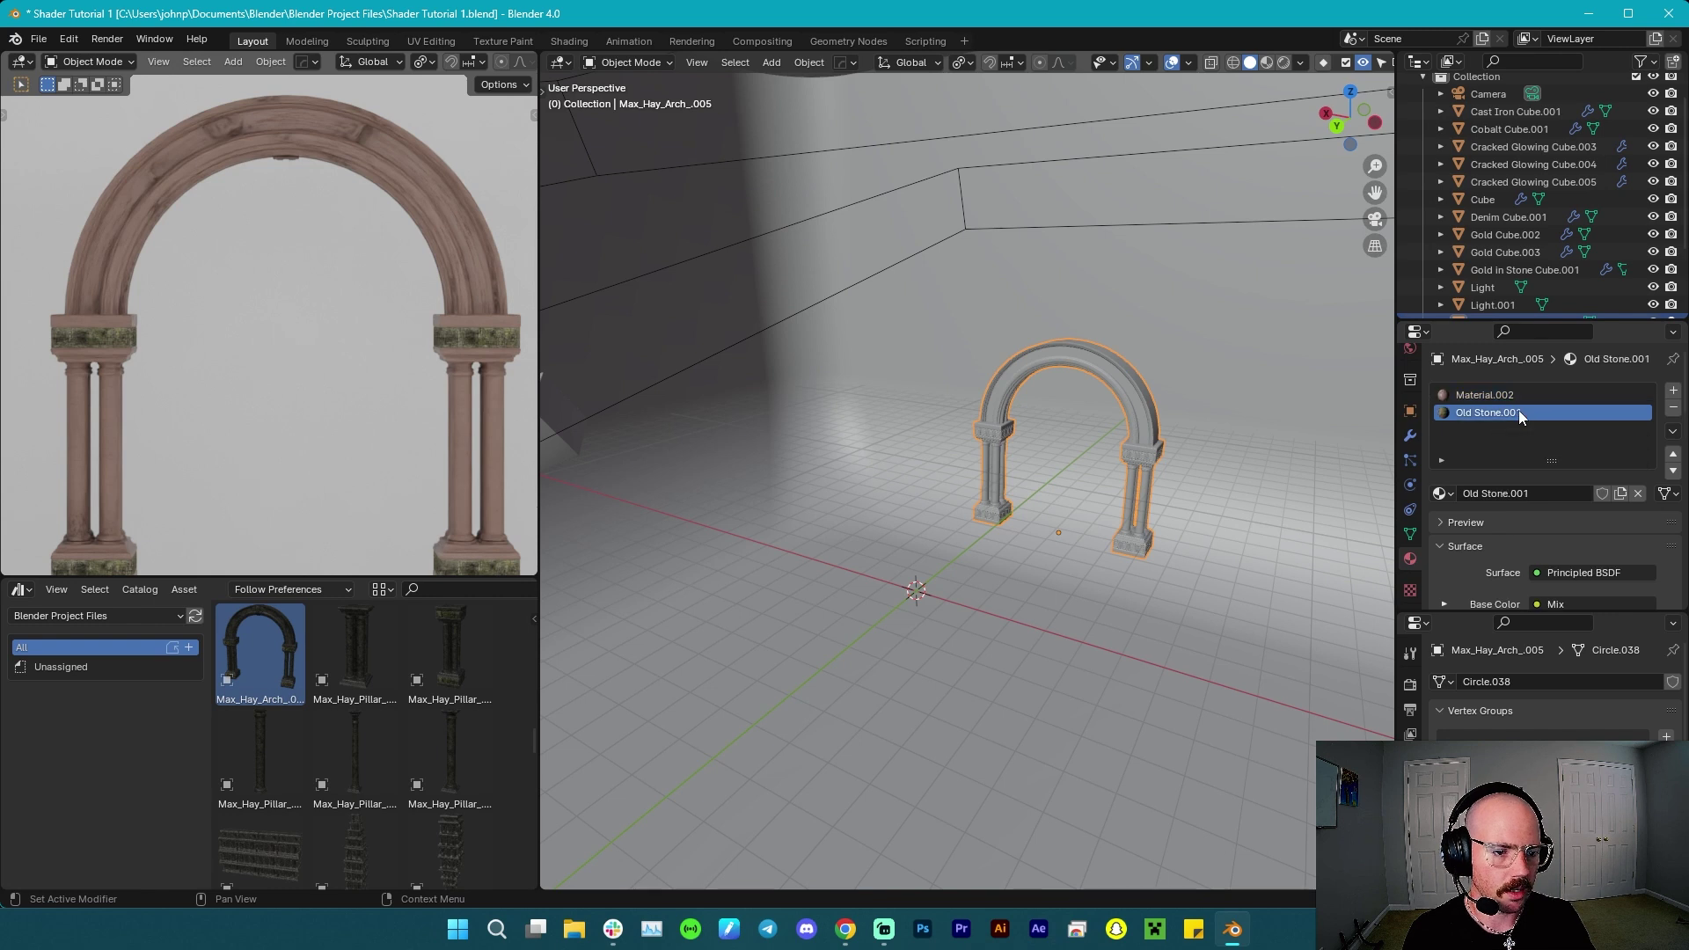
click(1673, 410)
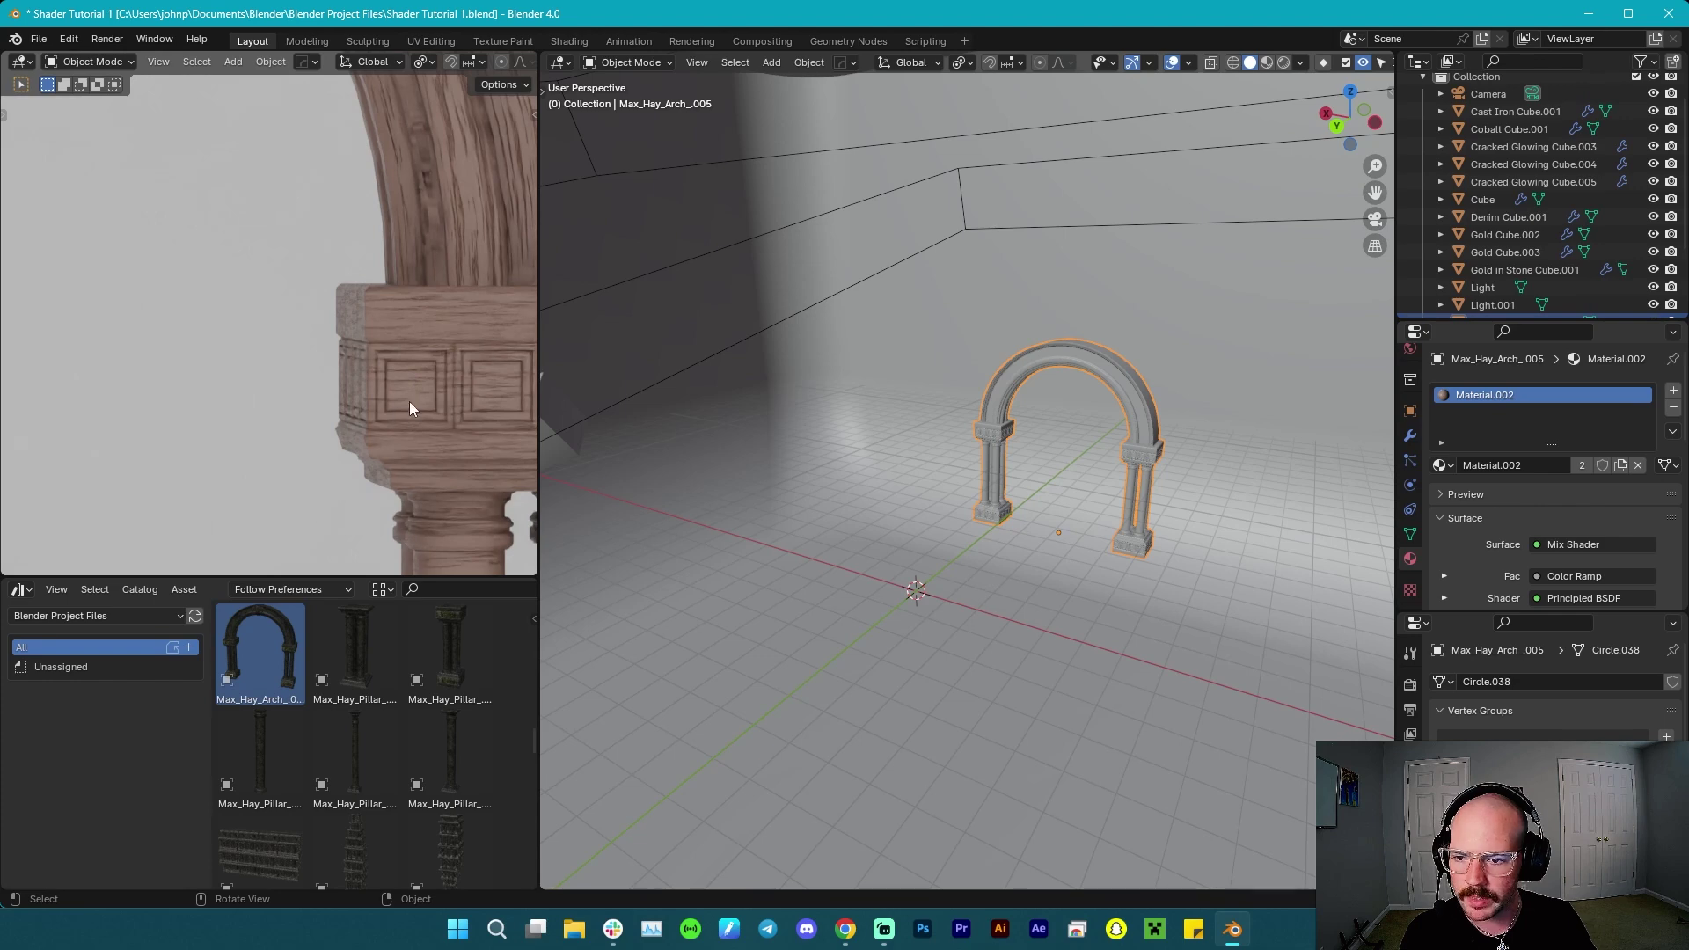
shift+middle_drag(409, 401, 195, 331)
scroll(238, 341, up, 2)
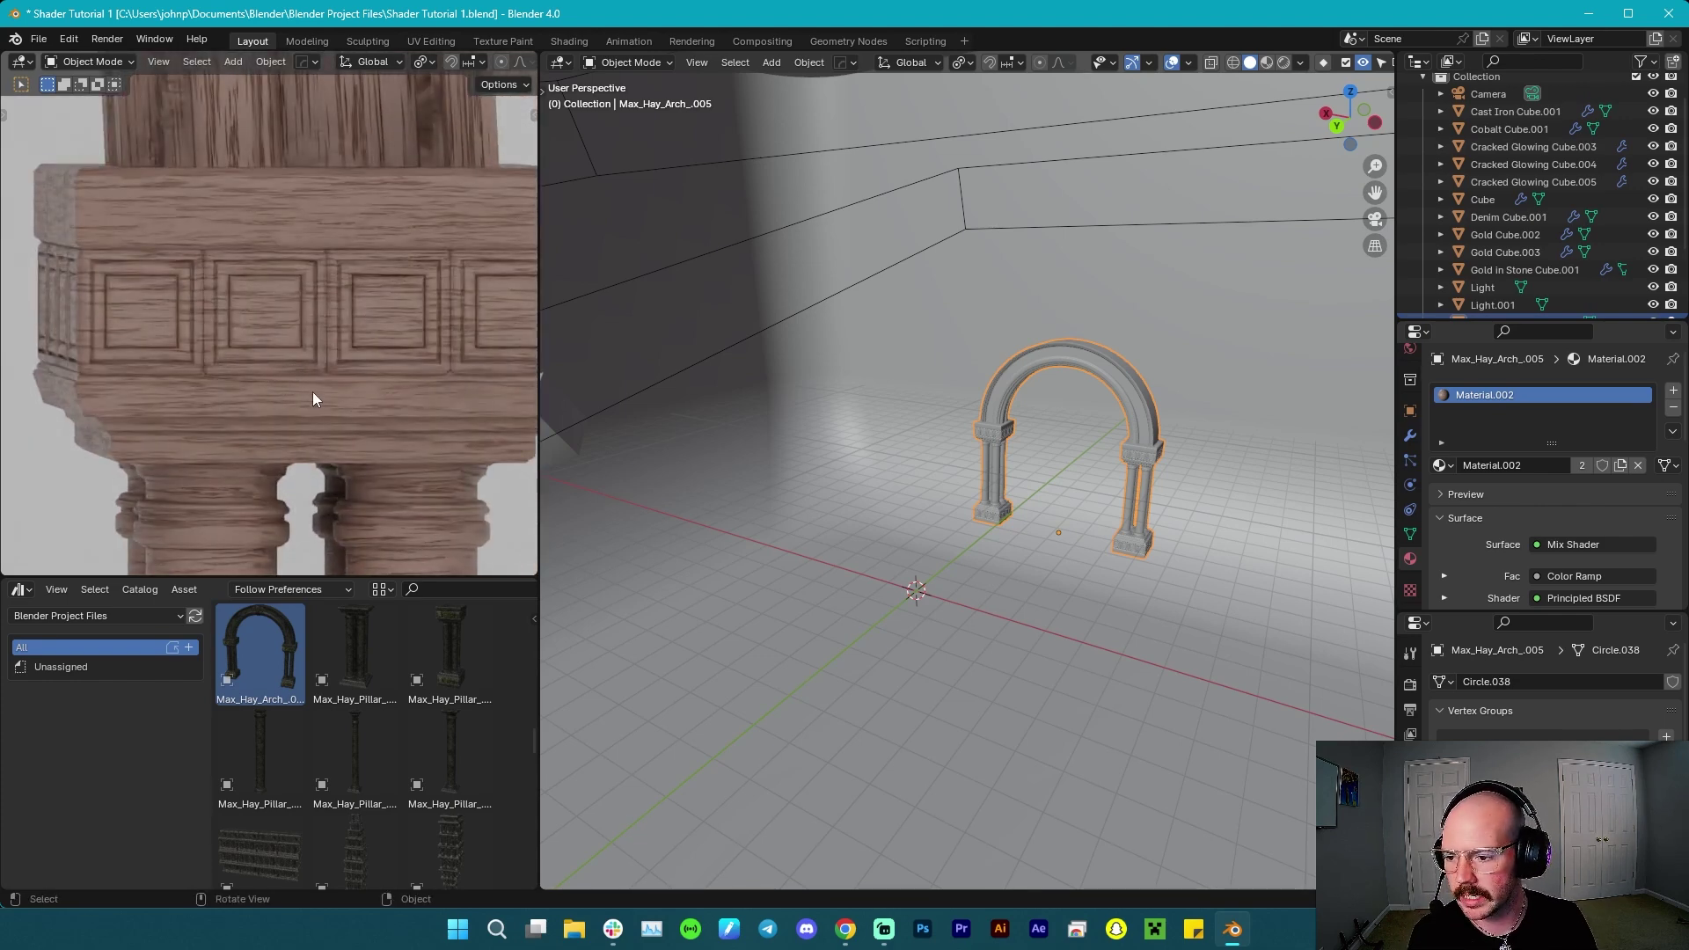
scroll(318, 421, down, 5)
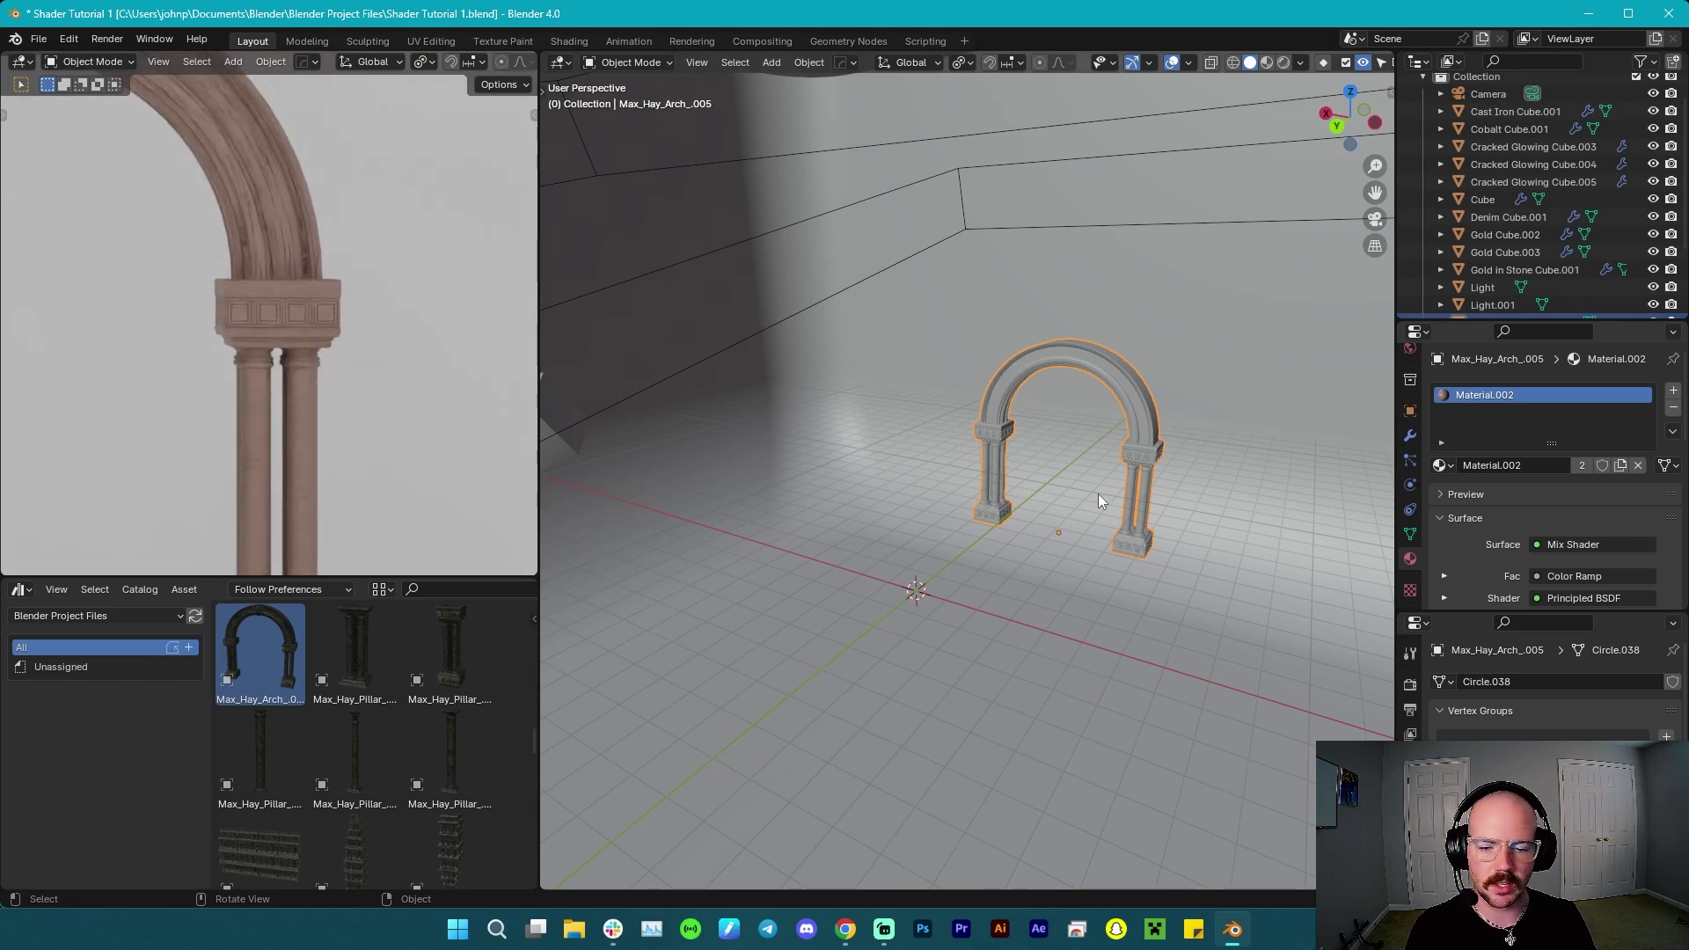
Enter Edit Mode on the arch and select the linked geometry of all the columns on both sides.
key(Tab)
scroll(1163, 504, up, 3)
key(KP_Decimal)
middle_drag(945, 478, 1012, 199)
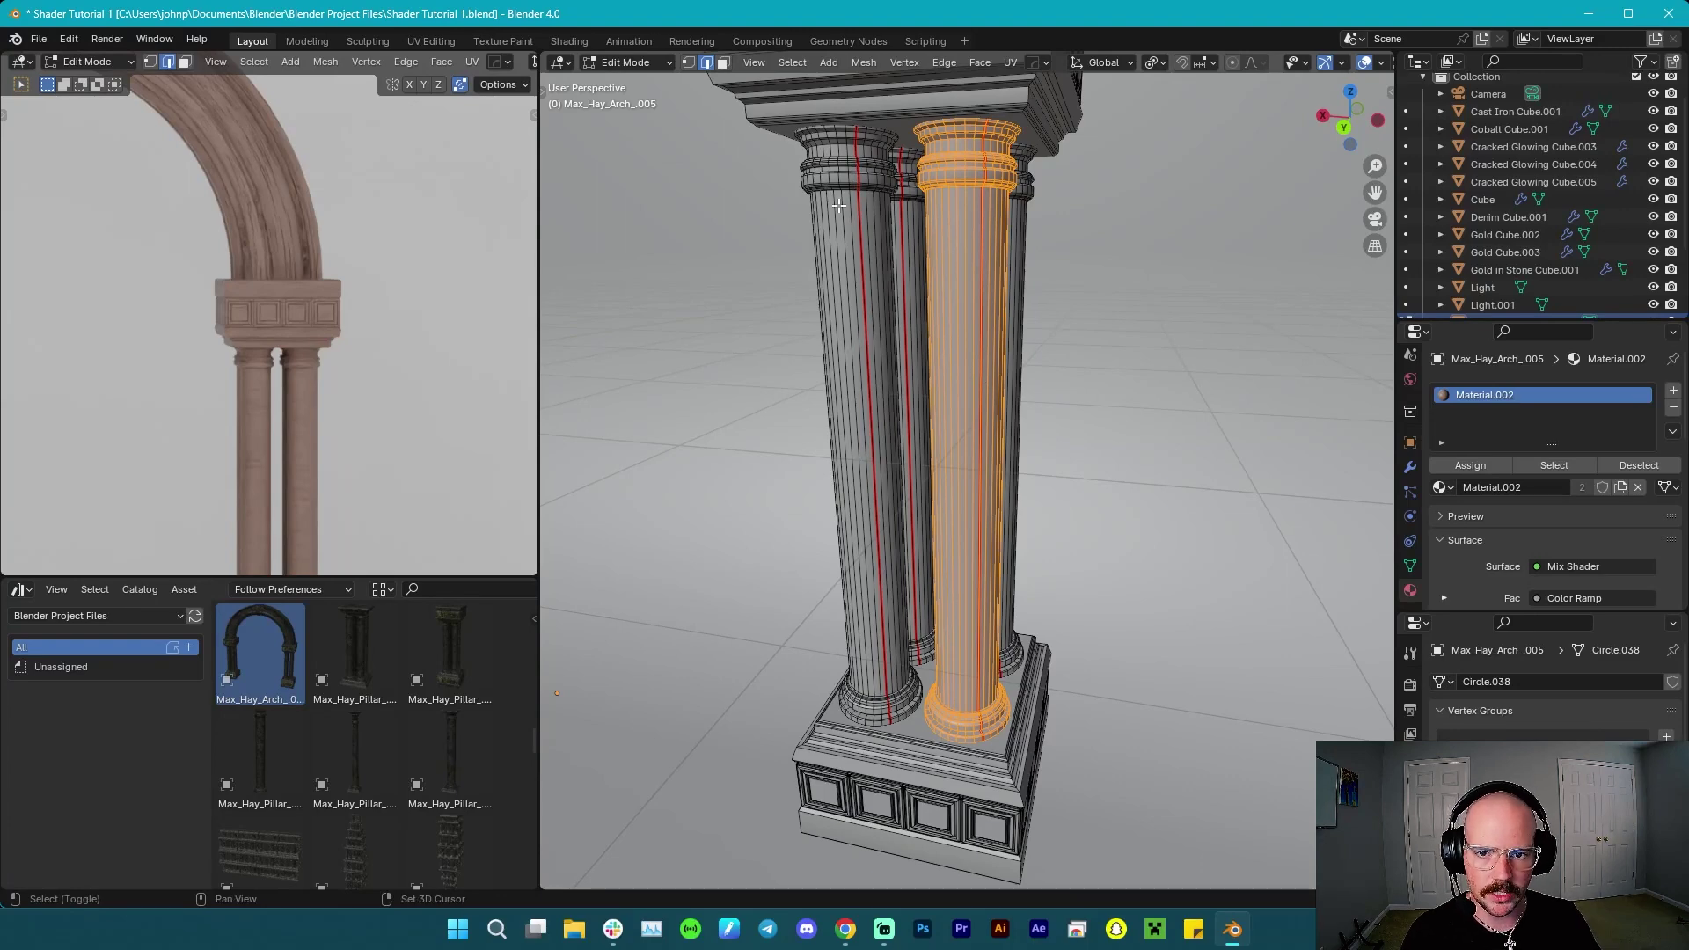
key(l)
key(l)
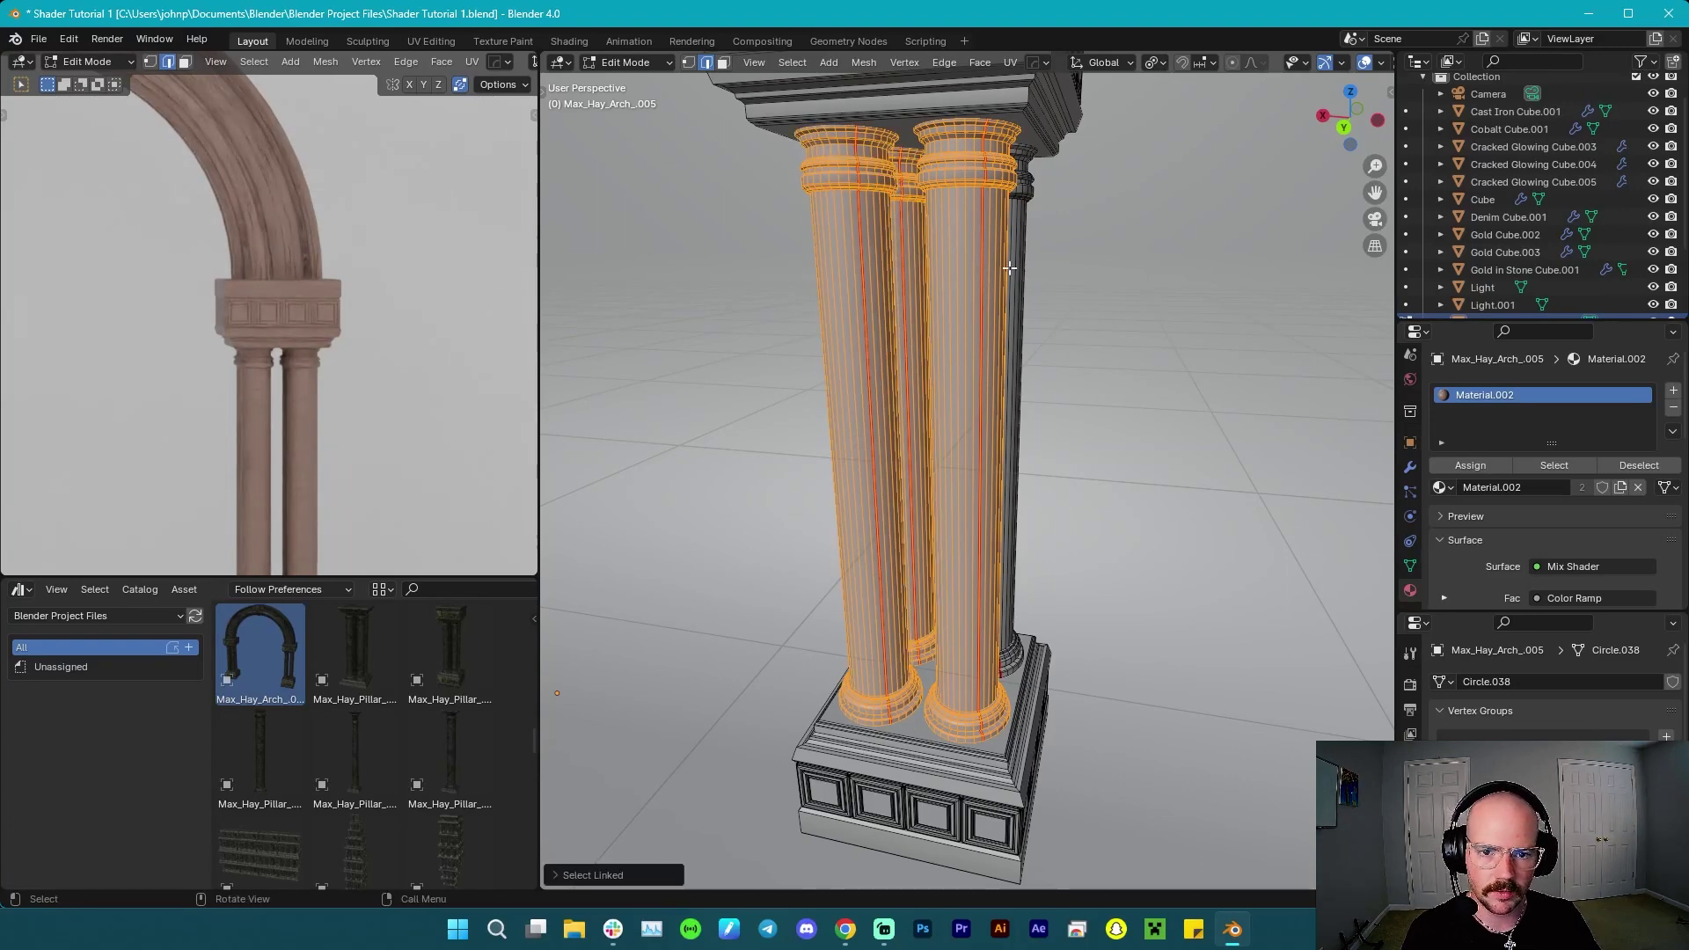
key(l)
scroll(704, 343, down, 5)
shift+middle_drag(669, 378, 1021, 429)
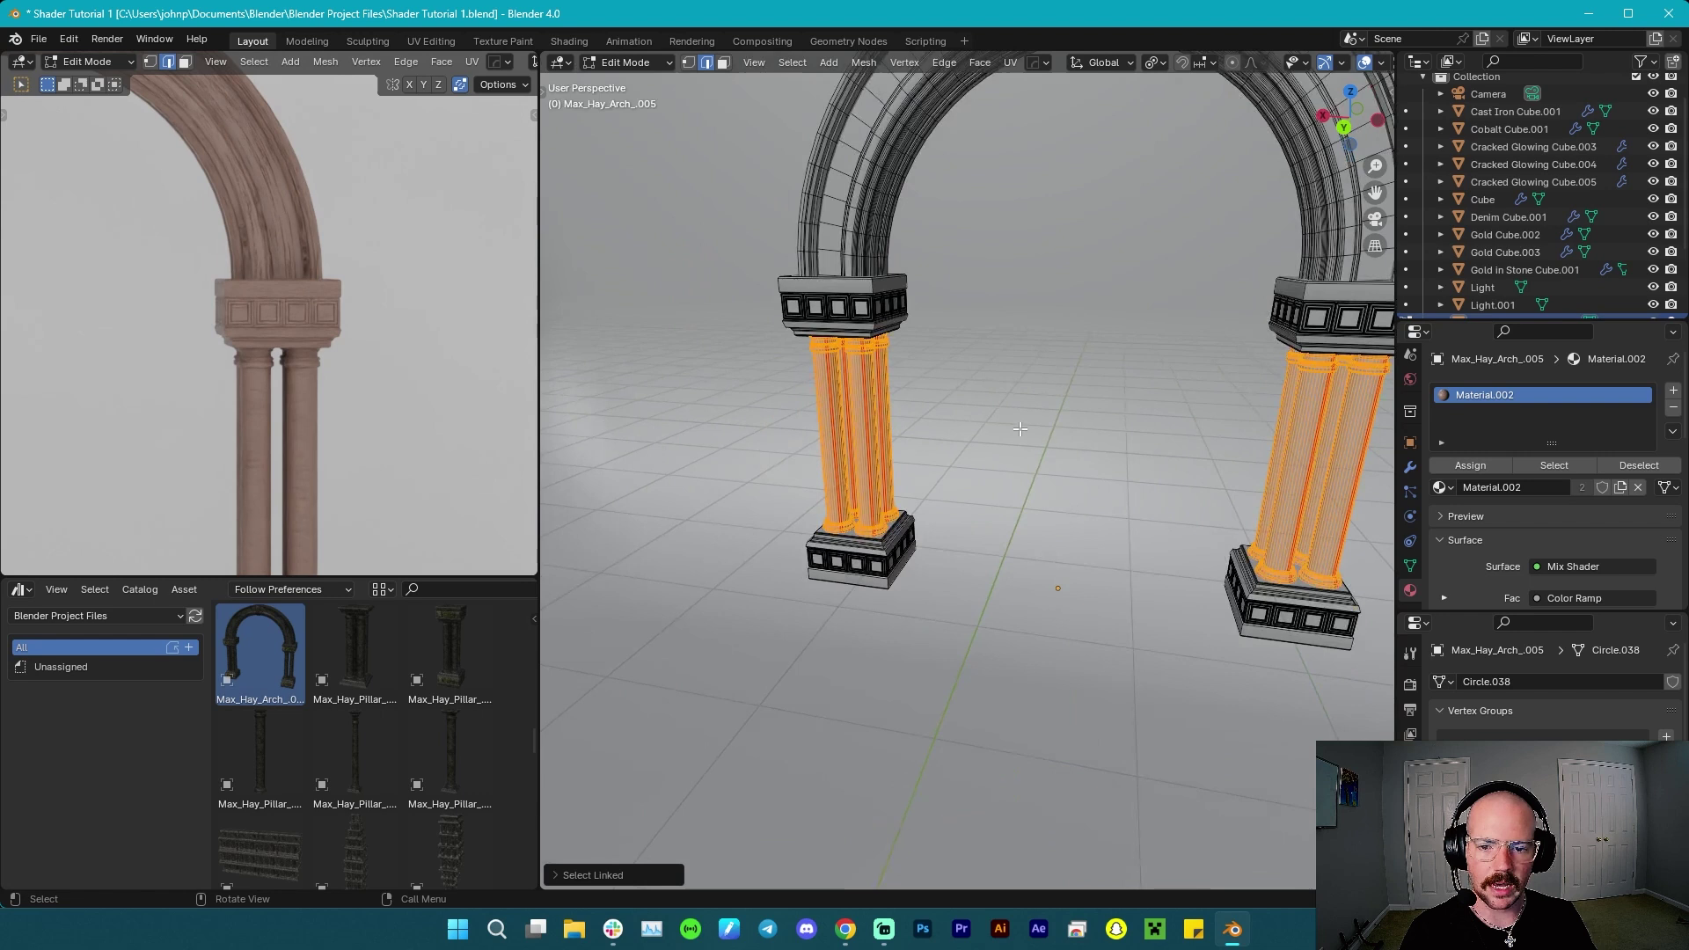
Set the transform pivot point to Individual Origins and rotate the selected columns about the Z axis.
click(1161, 62)
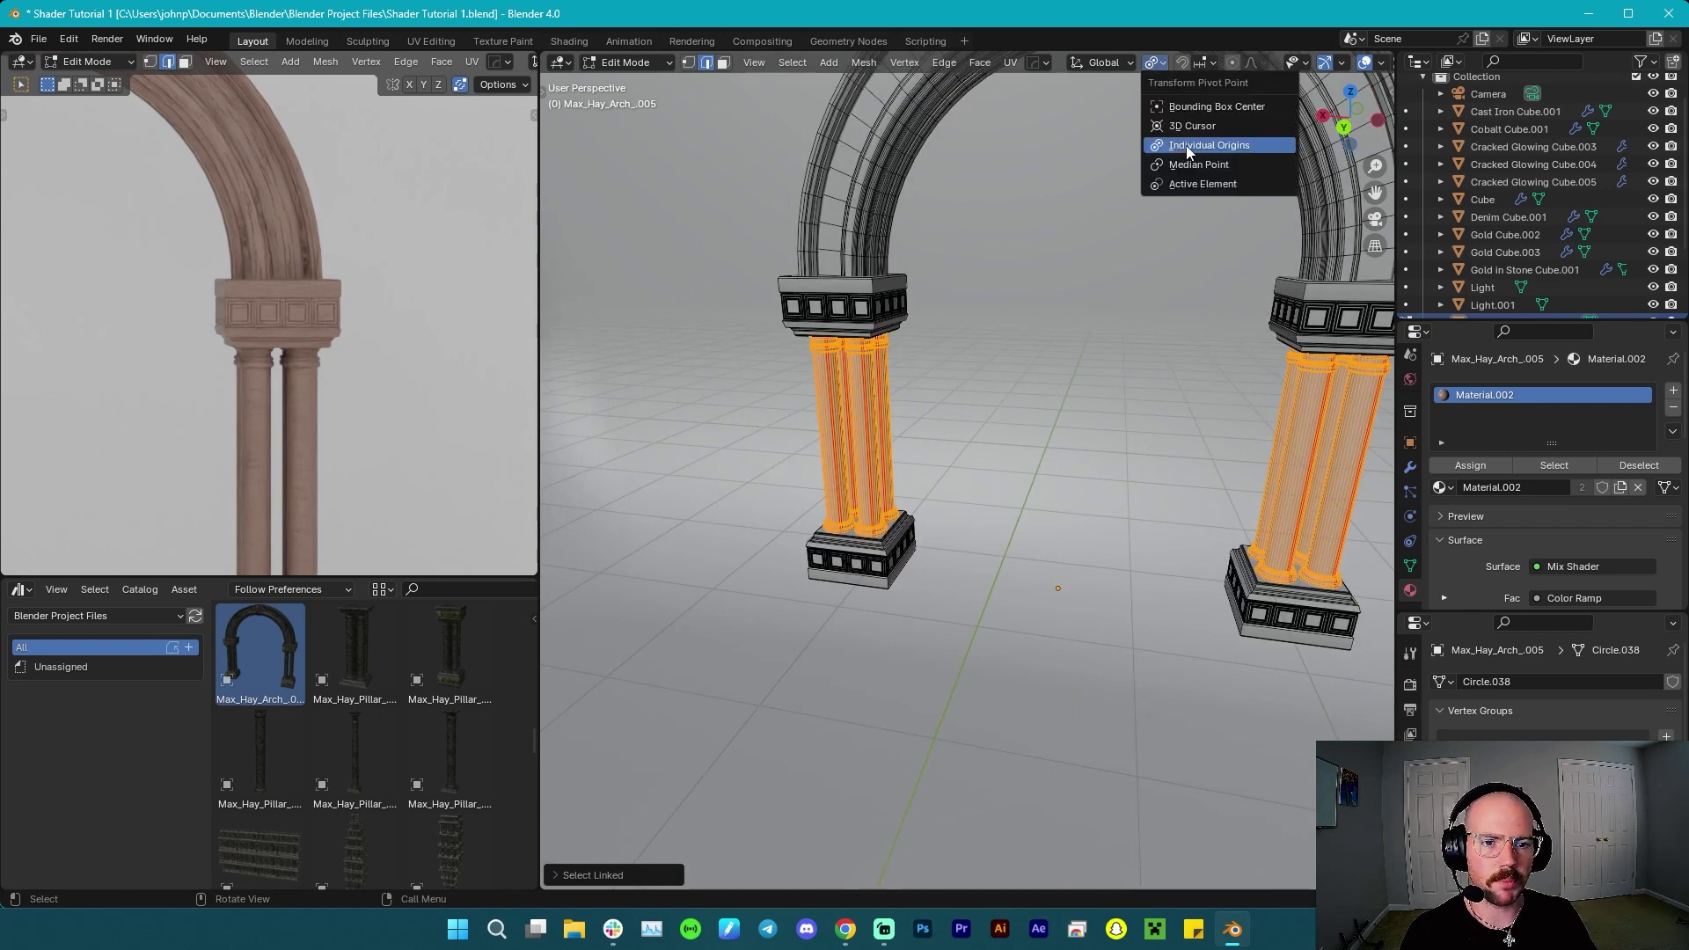
click(1193, 147)
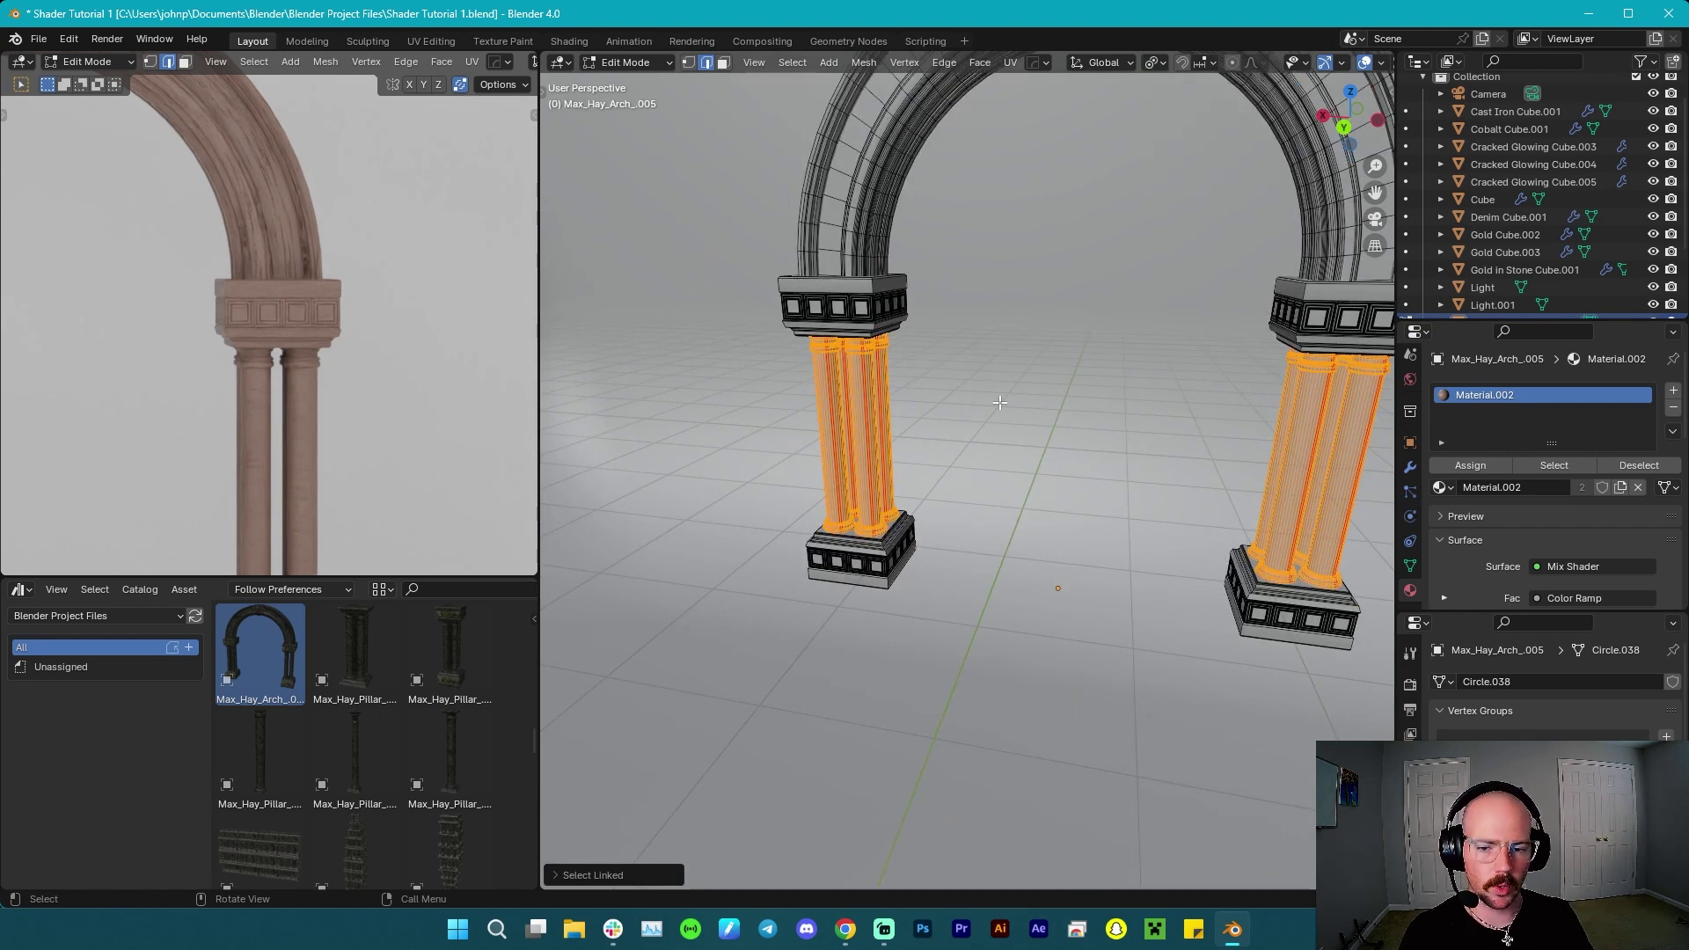
key(r)
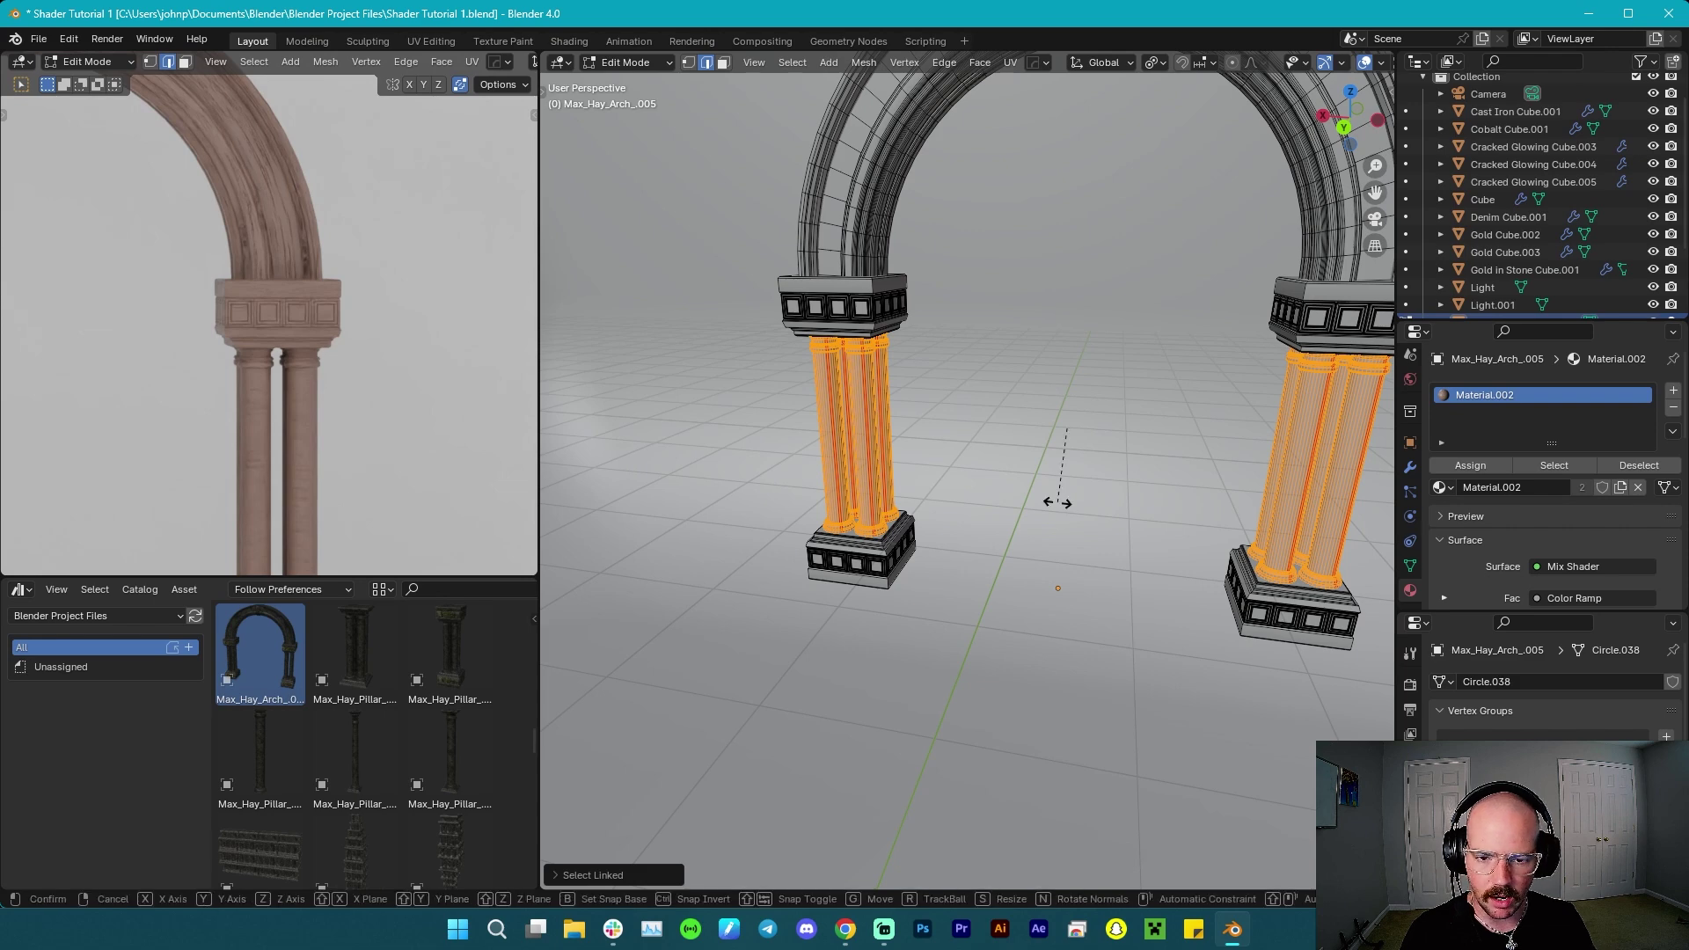
key(z)
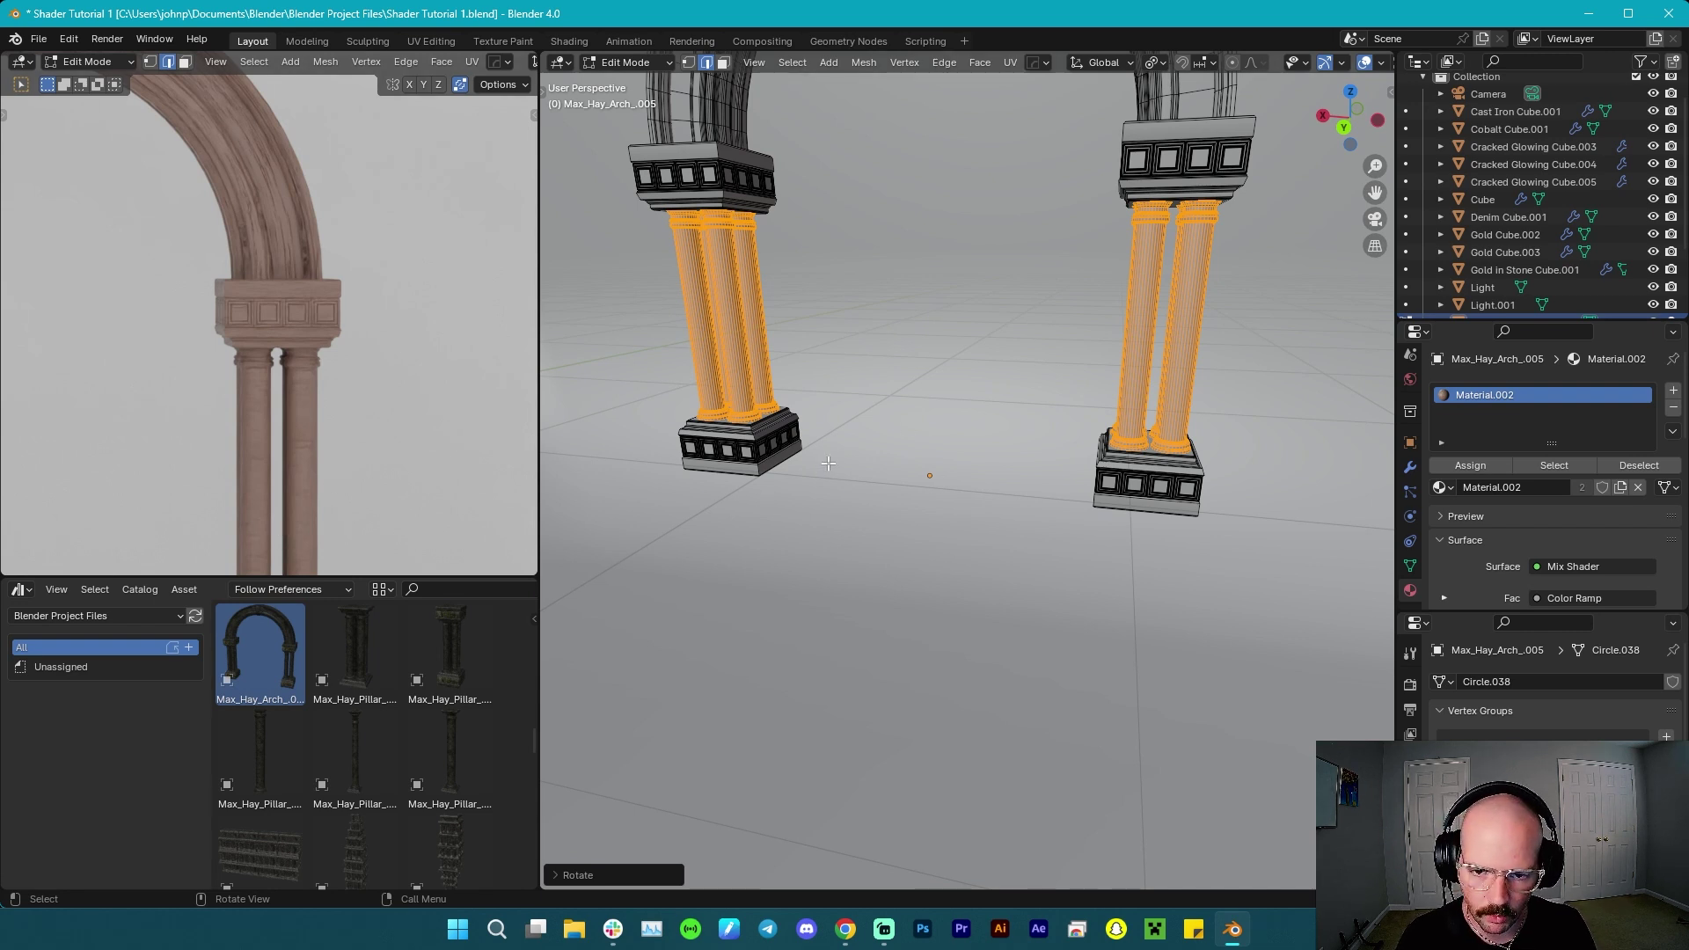
Unwrap the selected columns' UVs and check the grain direction along the columns in the rendered view.
key(u)
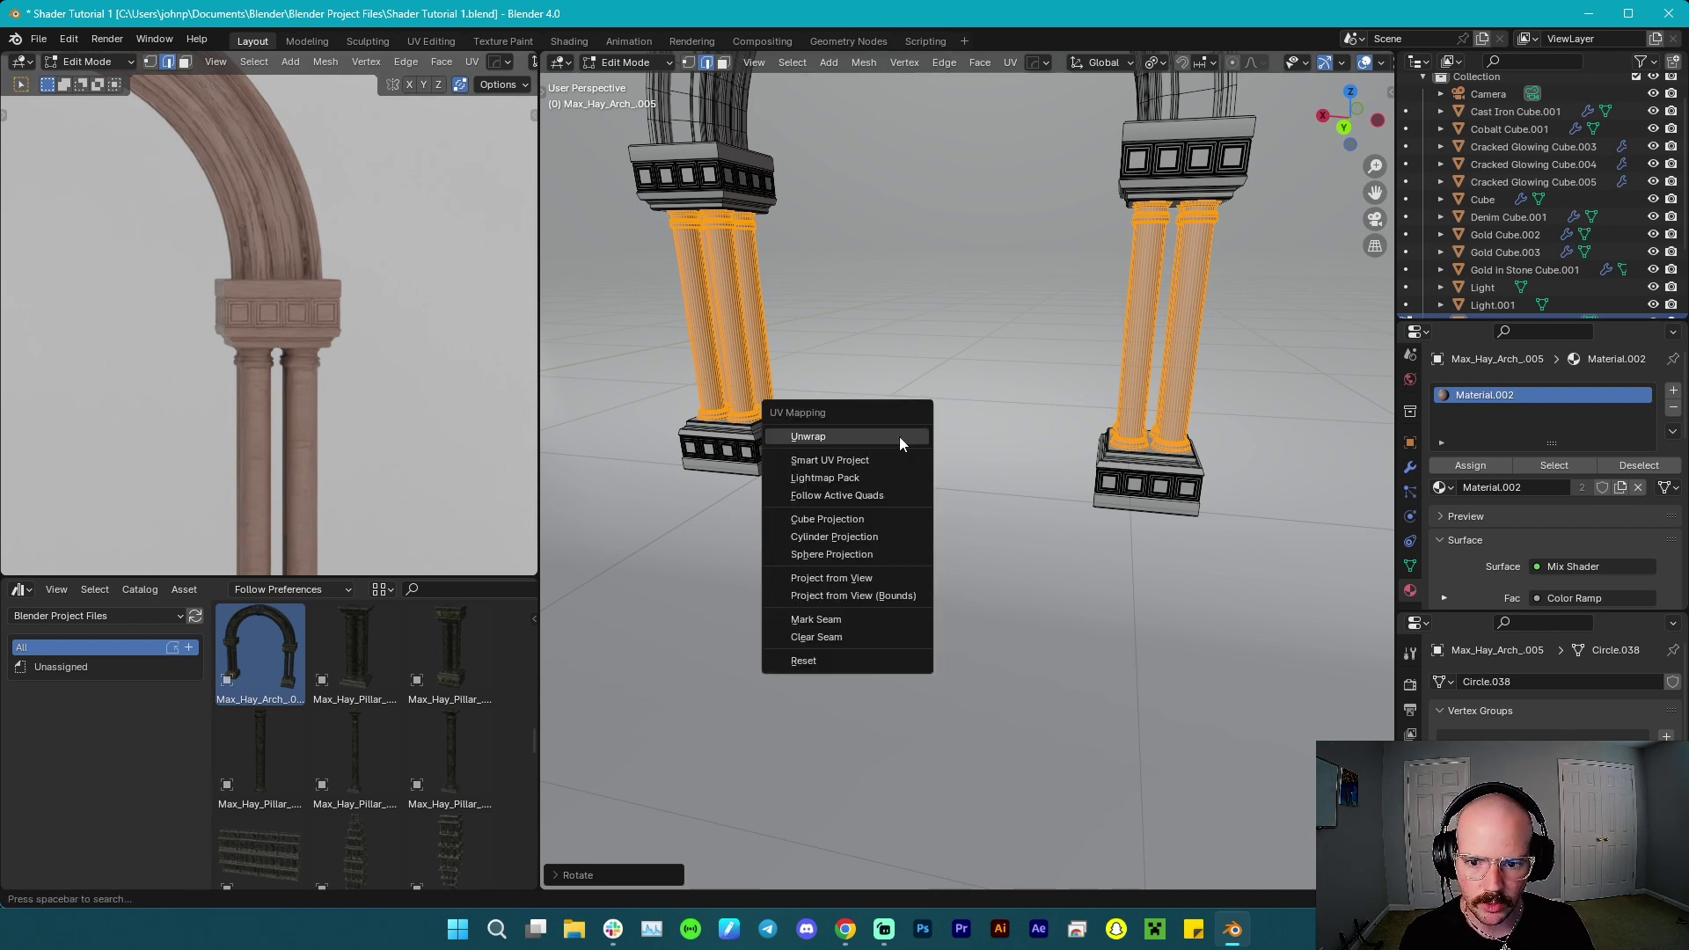
click(899, 440)
scroll(250, 503, up, 3)
scroll(251, 503, up, 1)
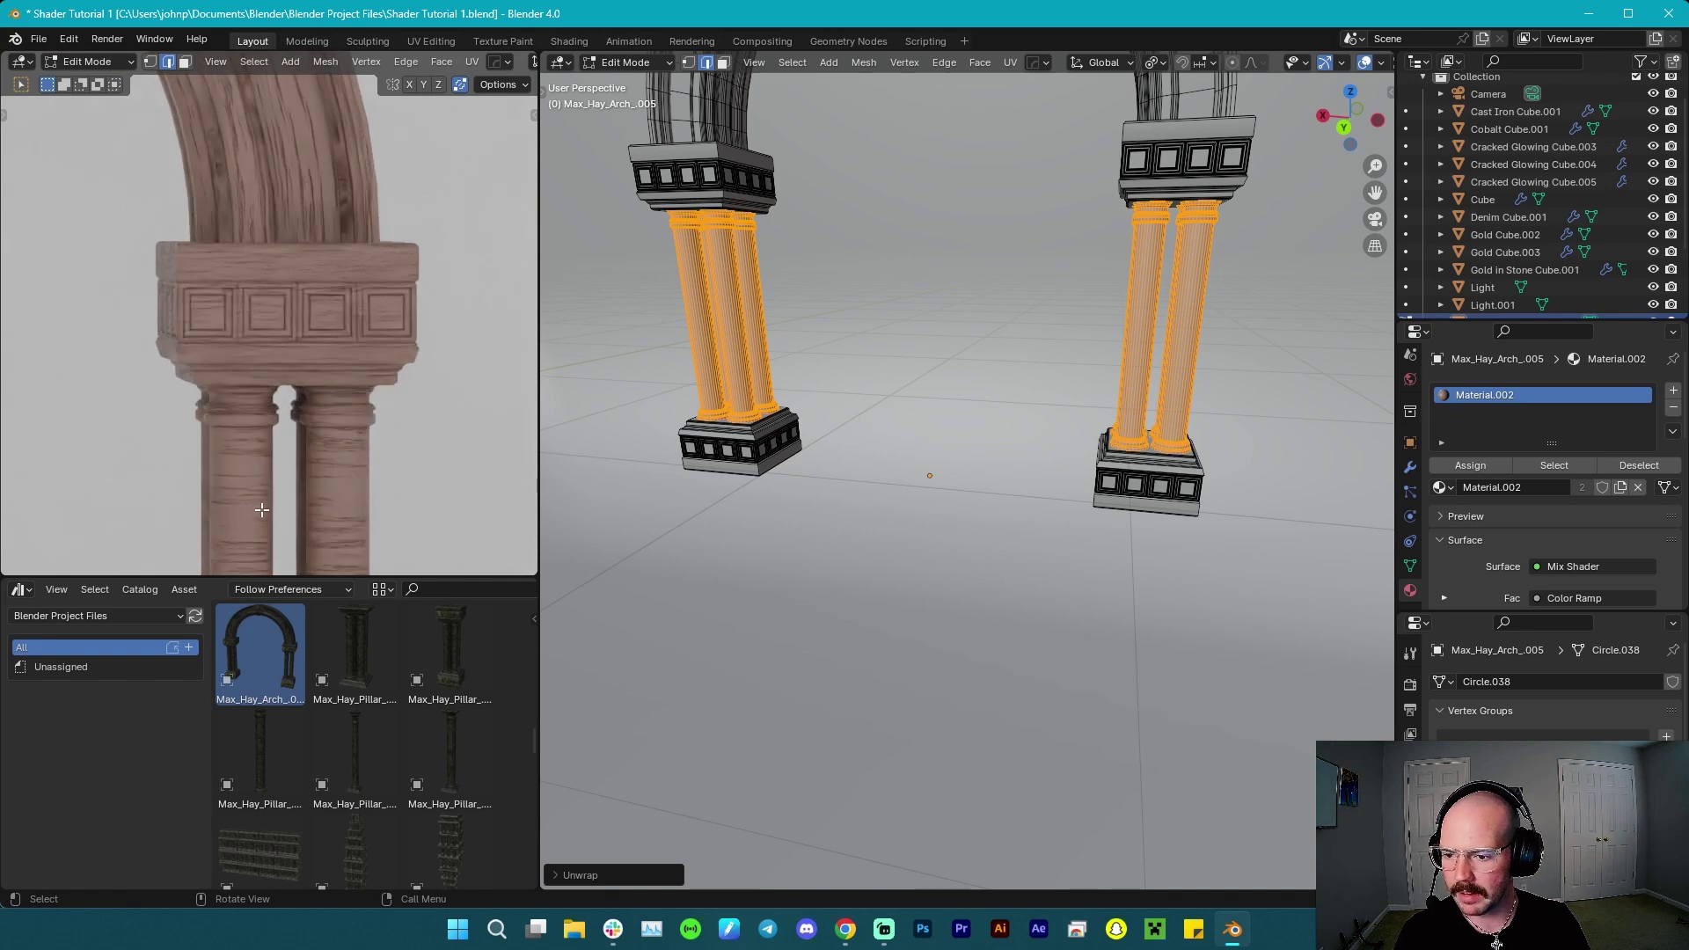
shift+middle_drag(251, 503, 308, 189)
scroll(303, 459, down, 4)
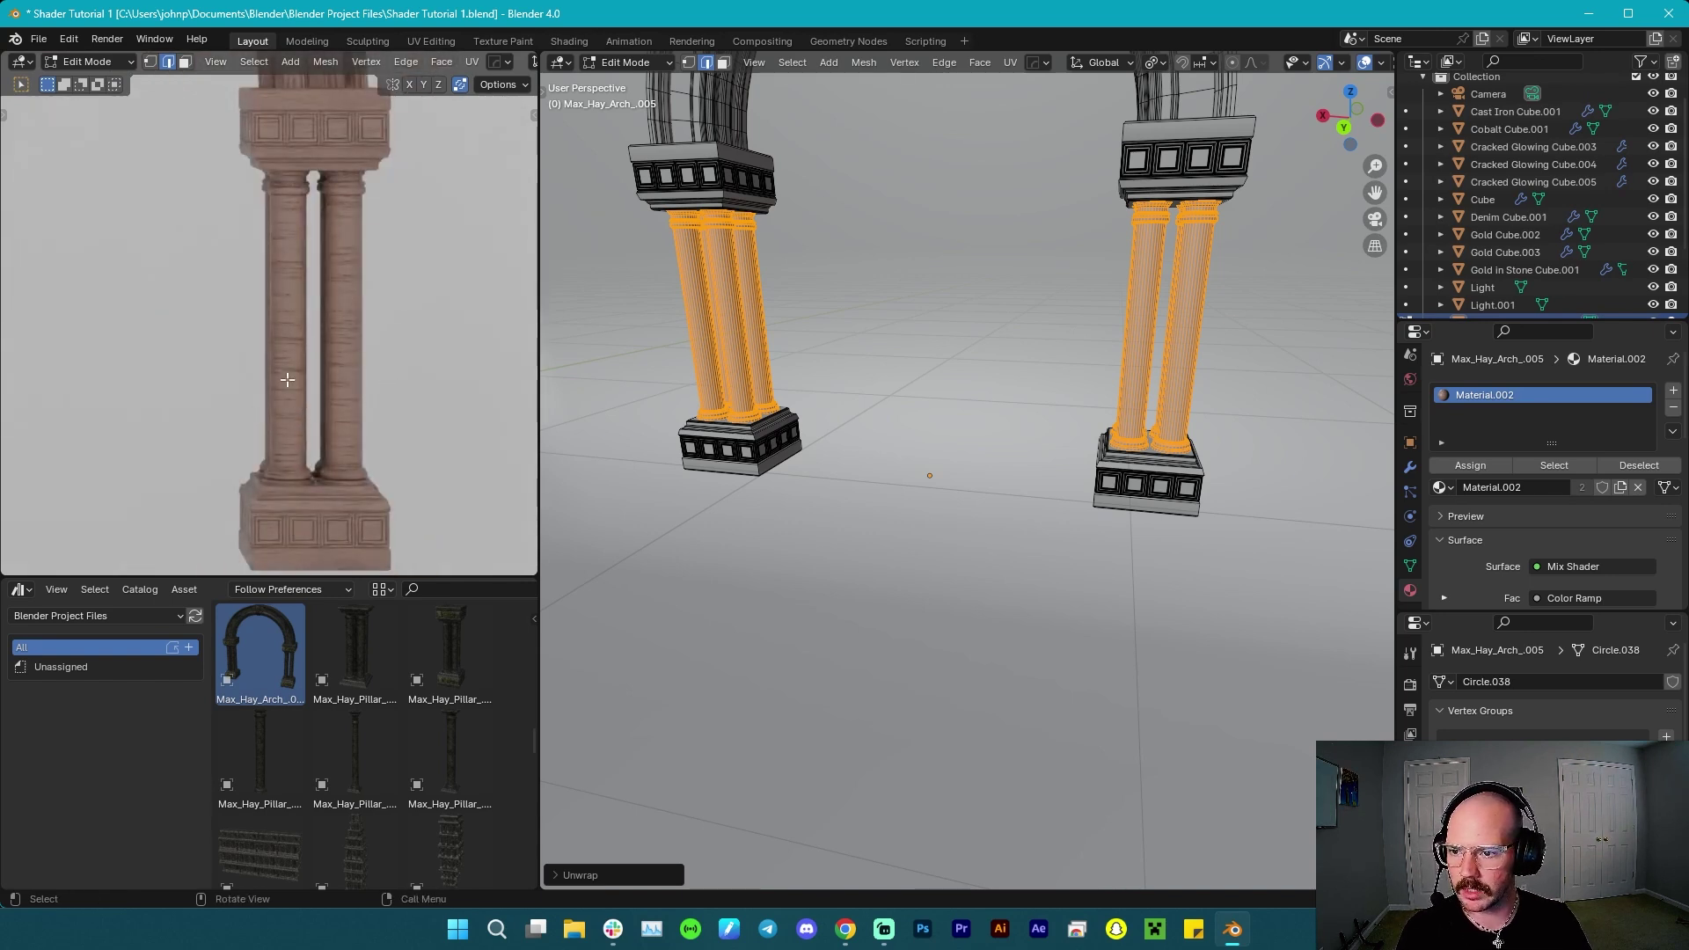
scroll(373, 404, down, 1)
Show the columns' UVs in the UV Editor and rotate them a quarter turn so the grain runs along the columns.
click(560, 62)
click(598, 150)
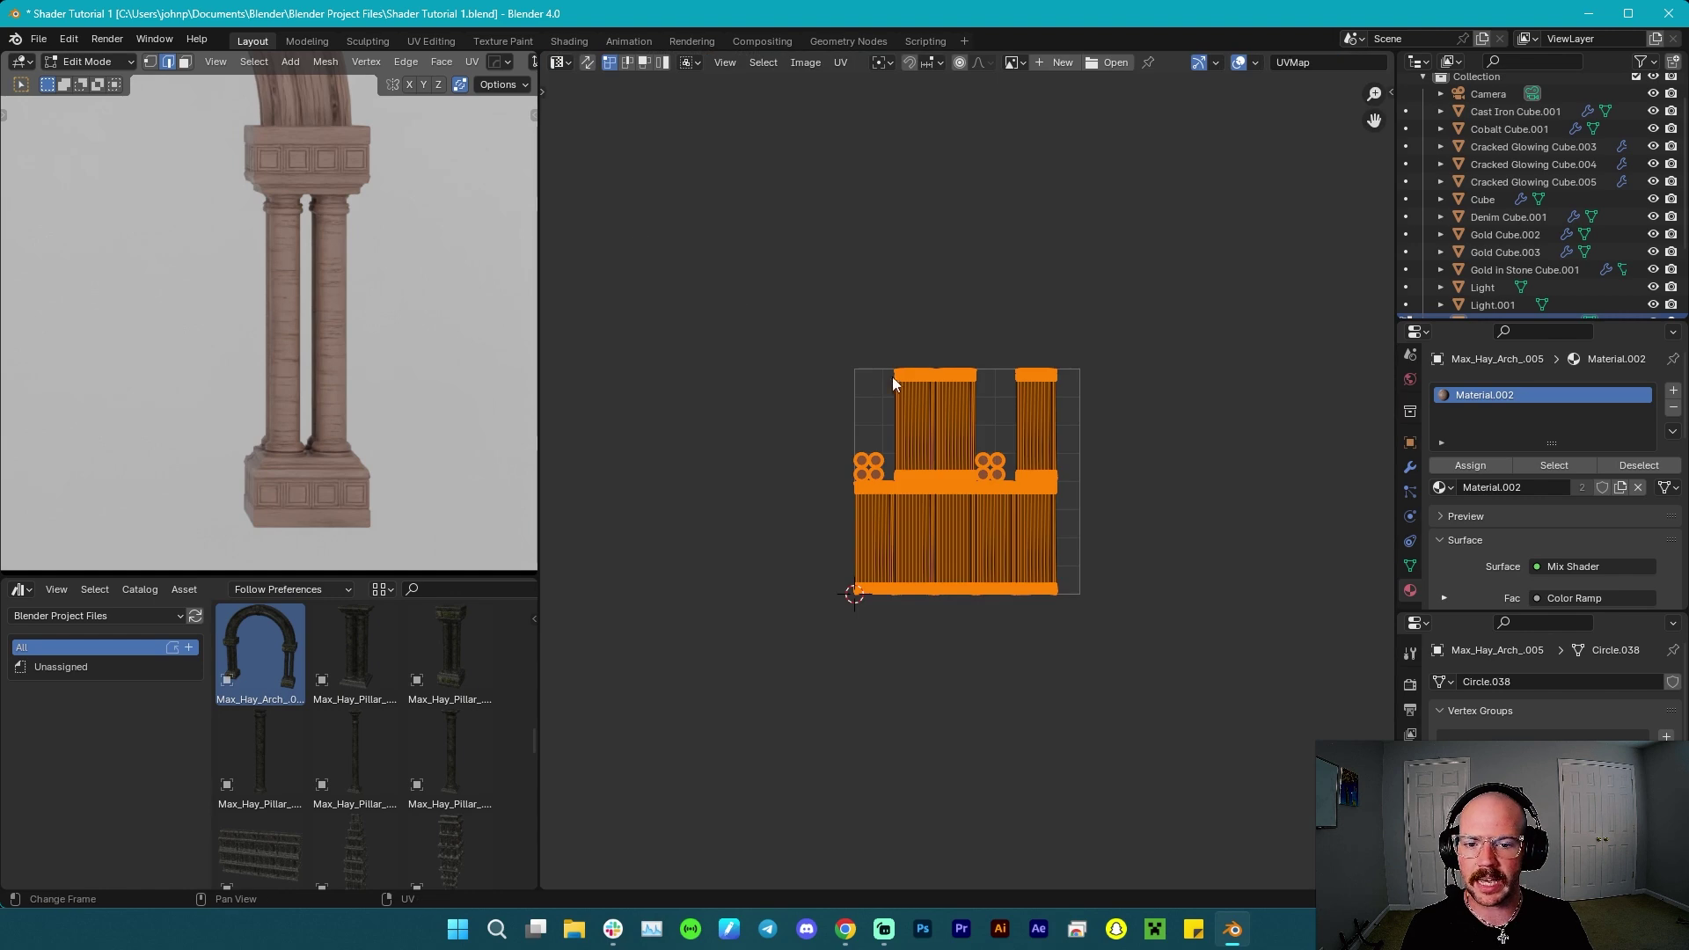
key(r)
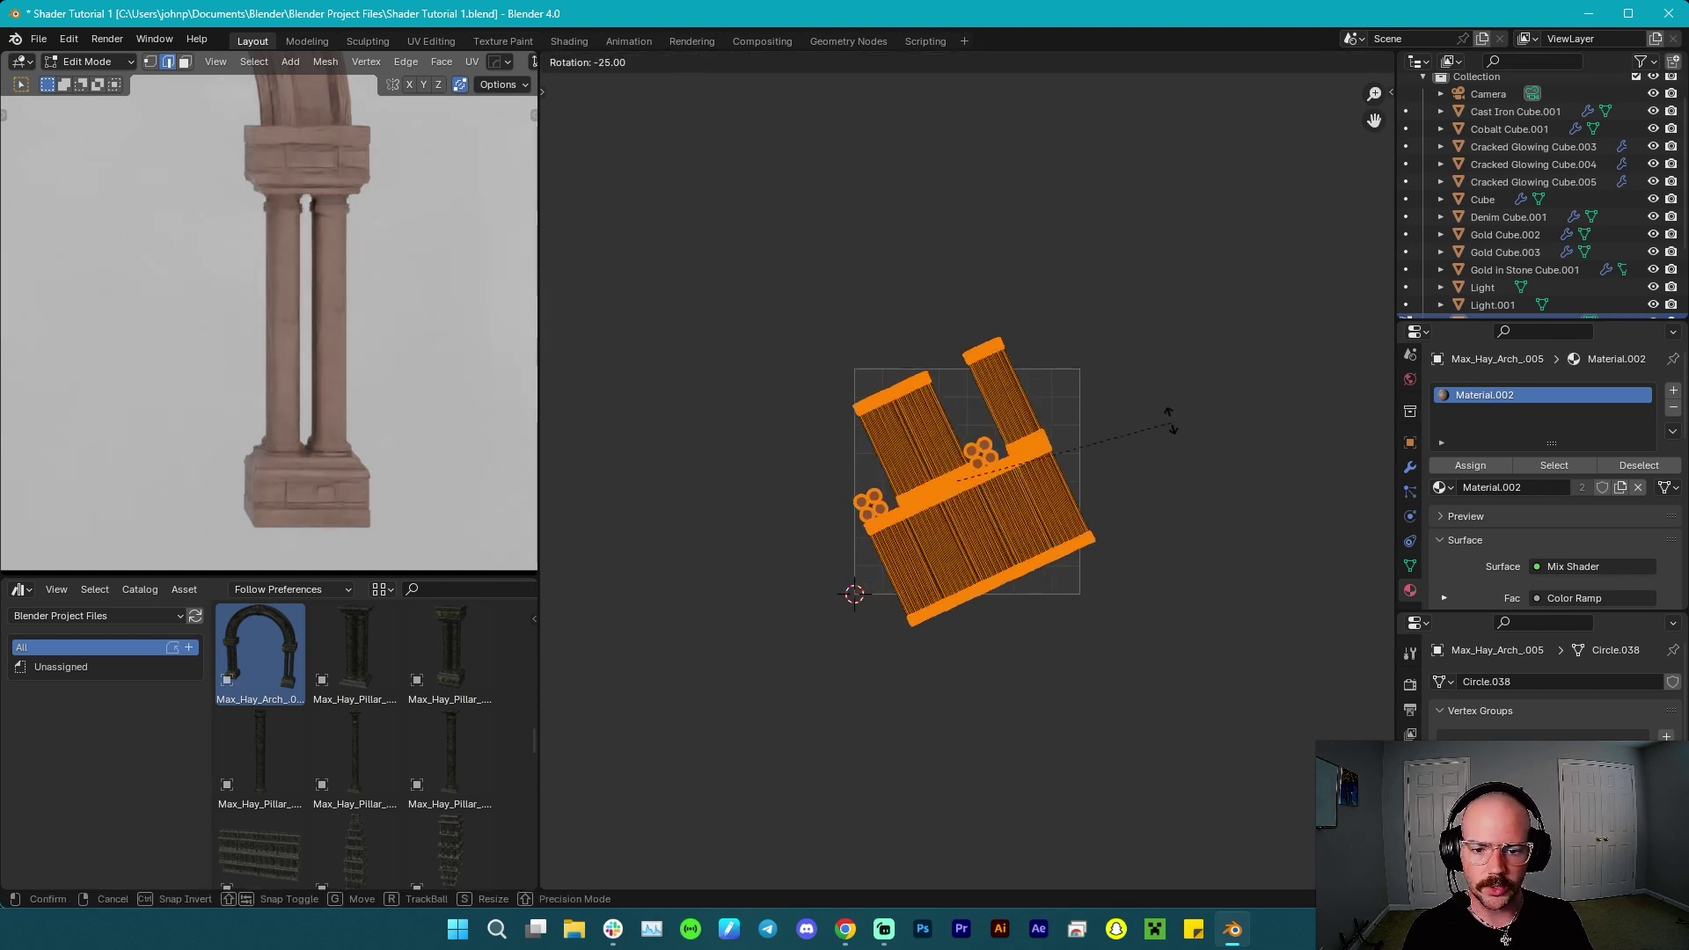
click(994, 273)
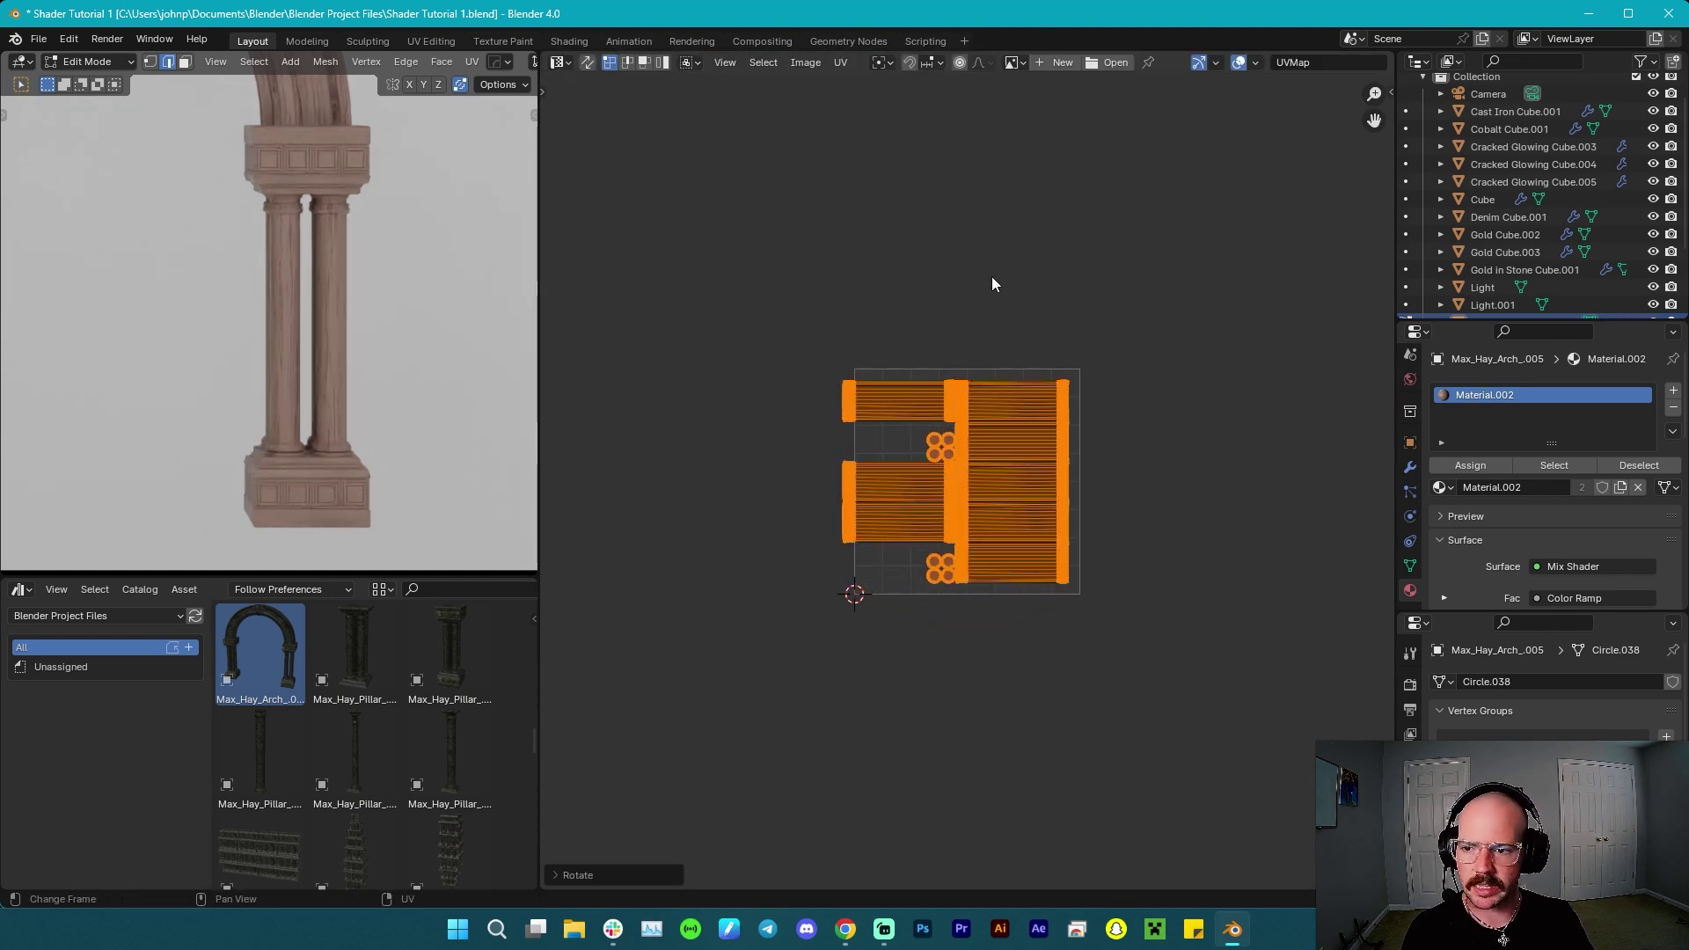
scroll(364, 252, up, 4)
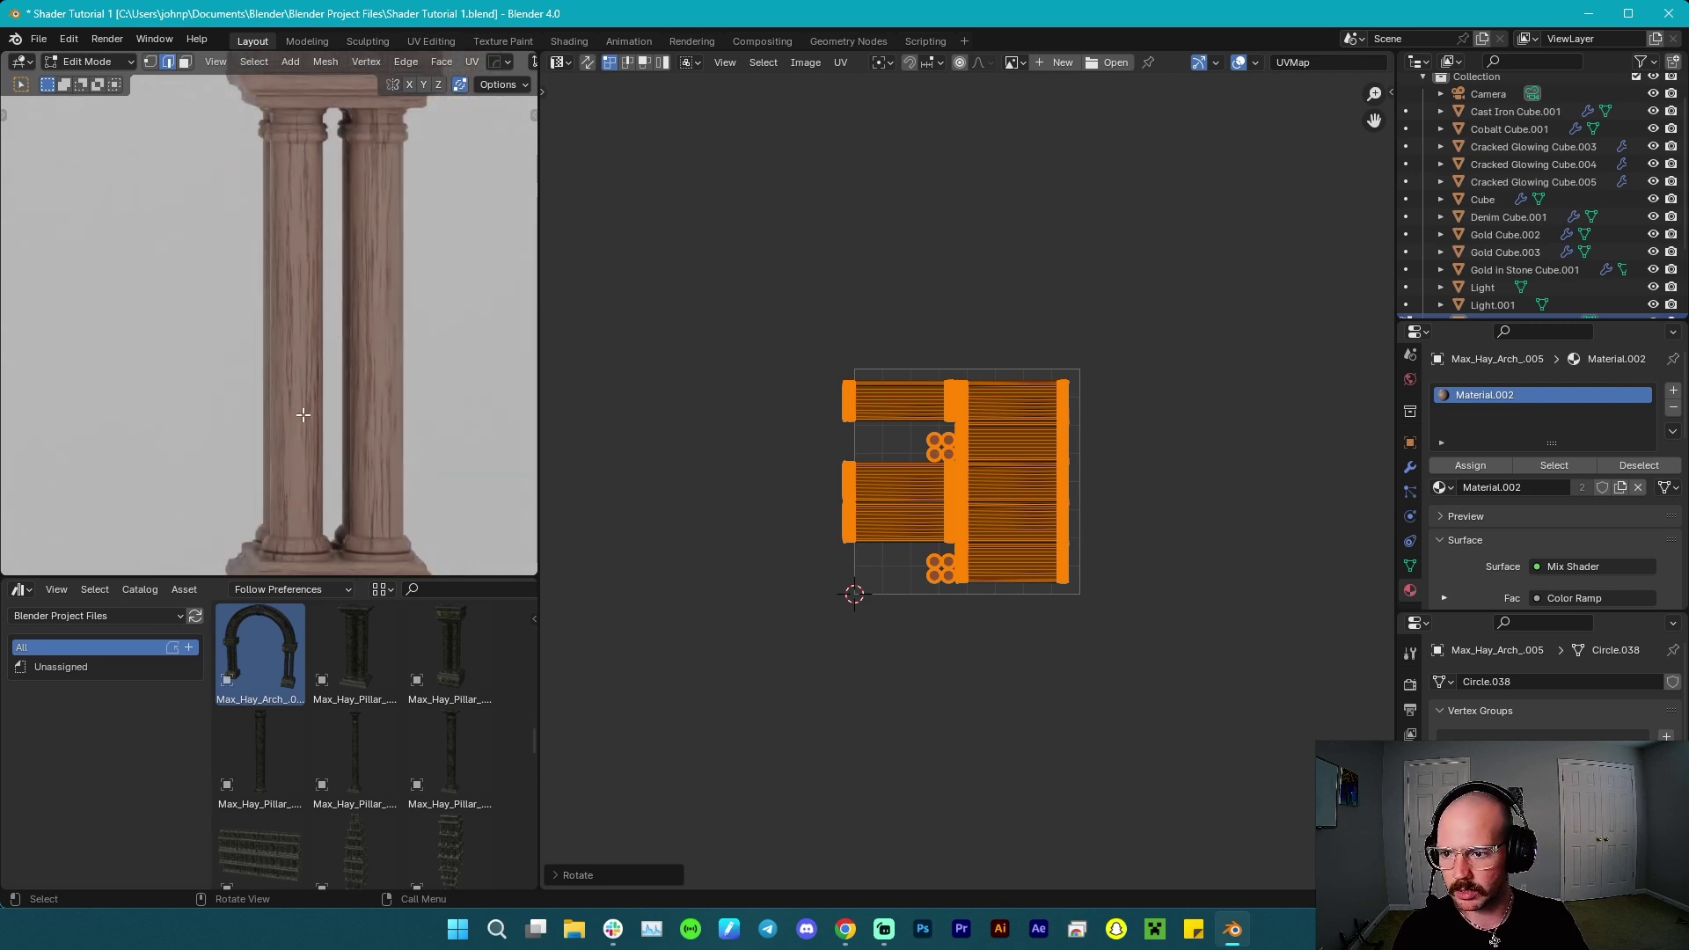
scroll(355, 426, down, 5)
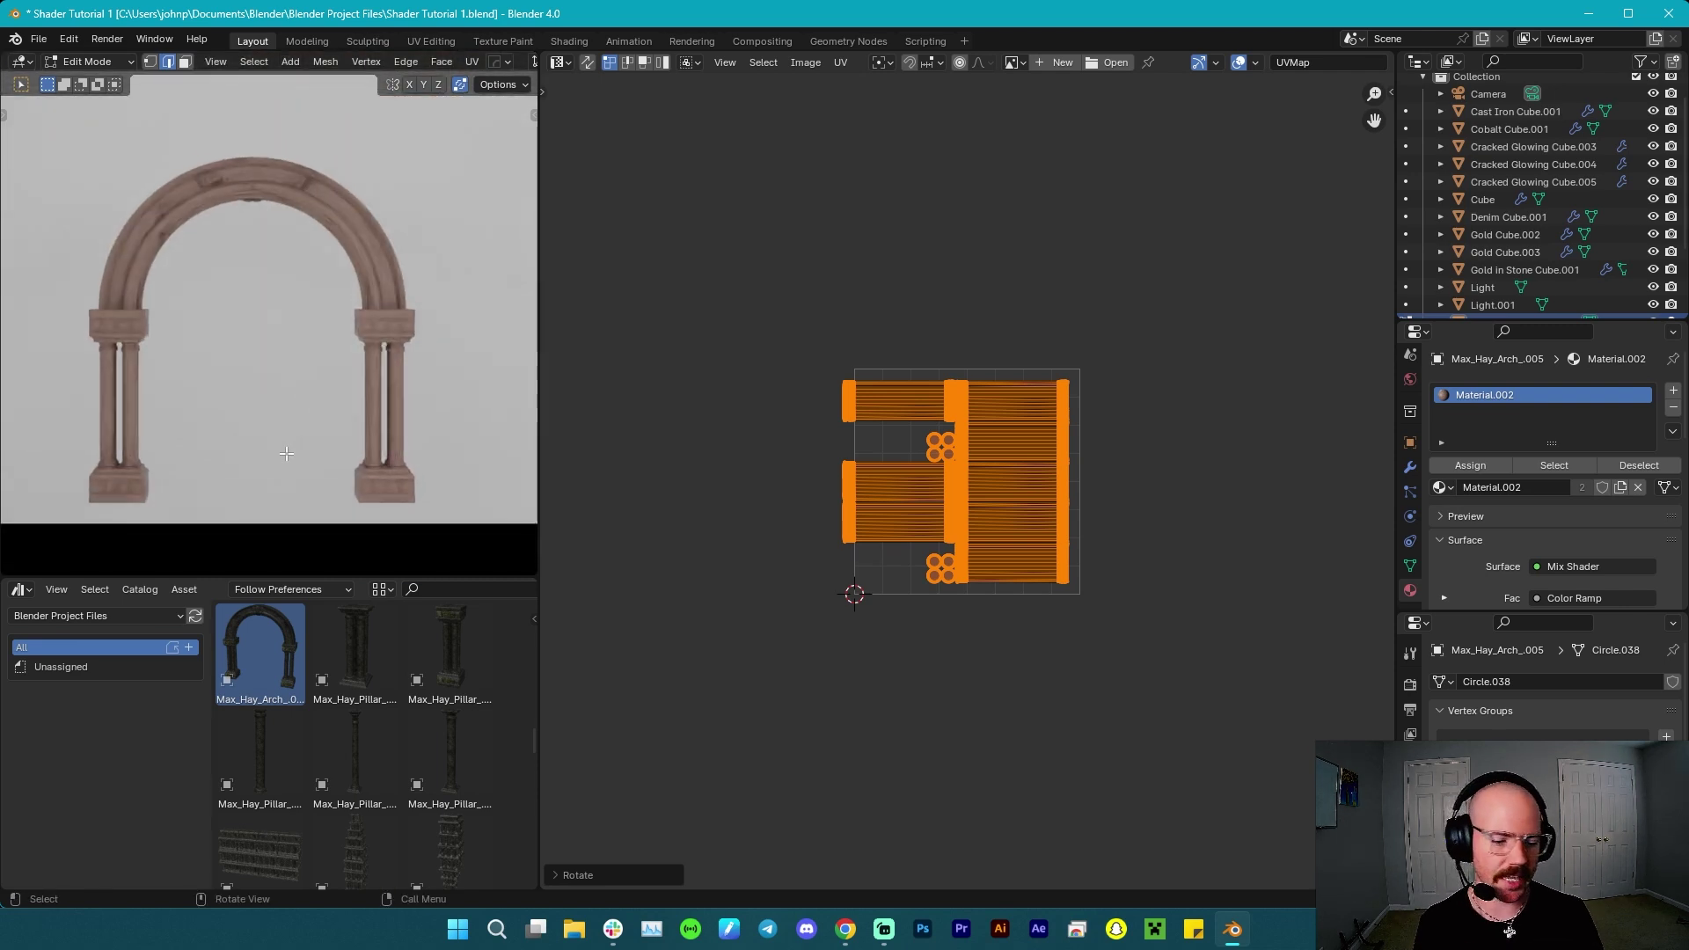
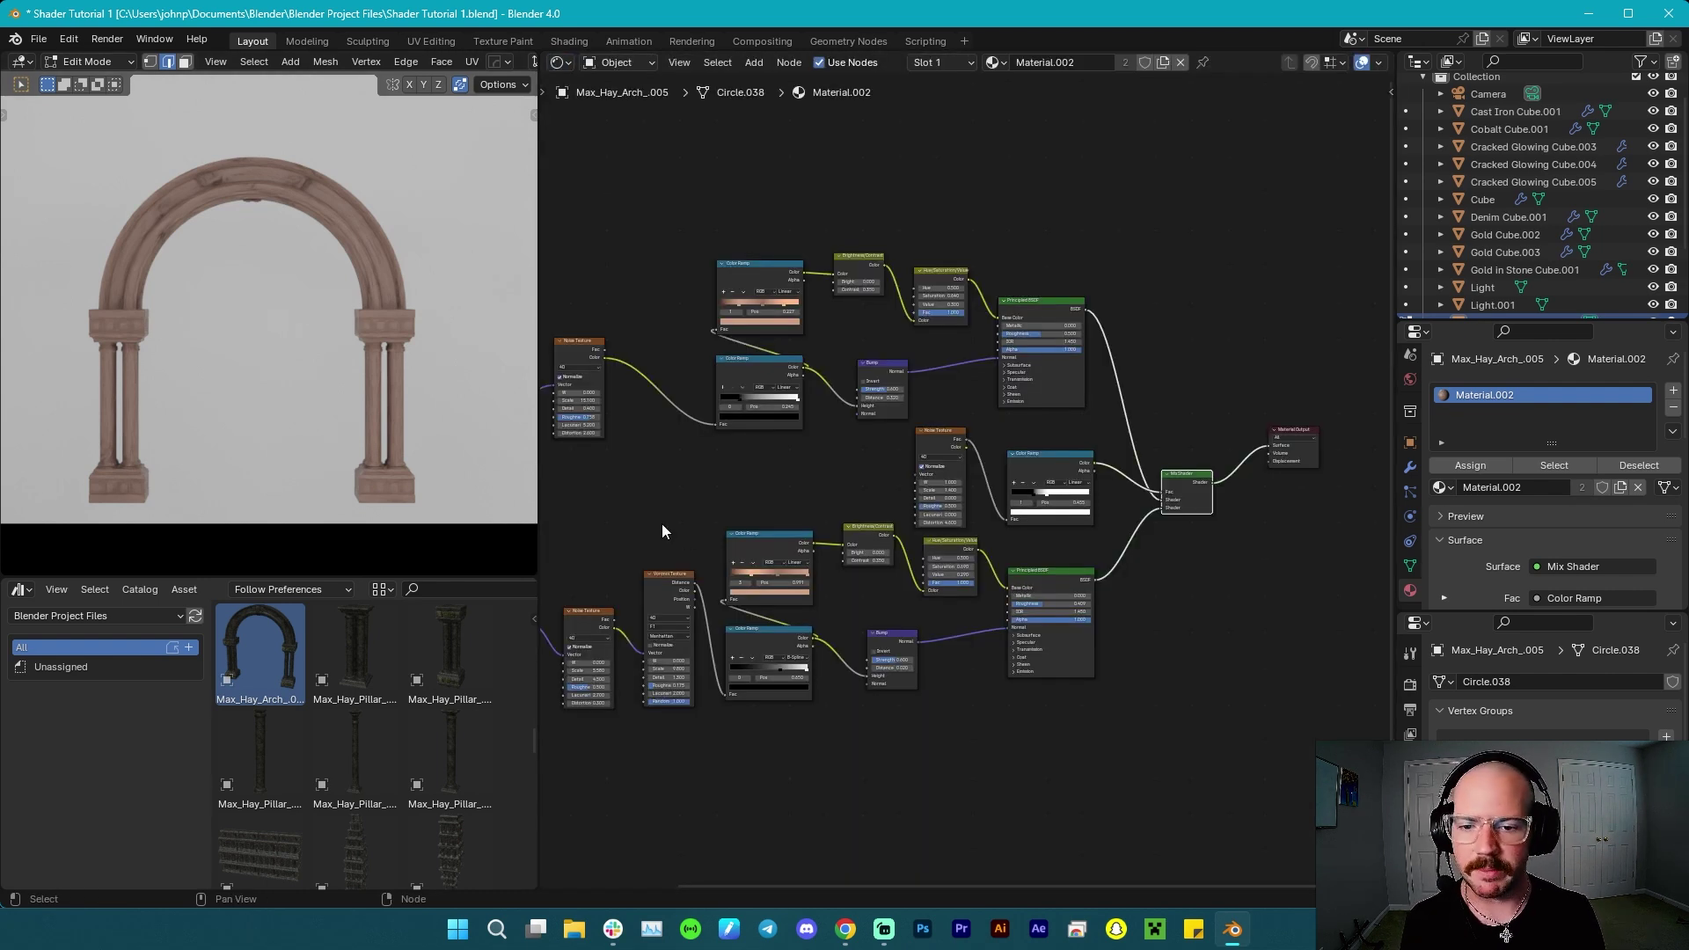
Set the lower chain's Hue/Saturation/Value node to Hue 0.440, Saturation 0.890 and Value 0.120.
middle_drag(661, 525, 737, 405)
scroll(758, 485, up, 3)
scroll(978, 440, up, 12)
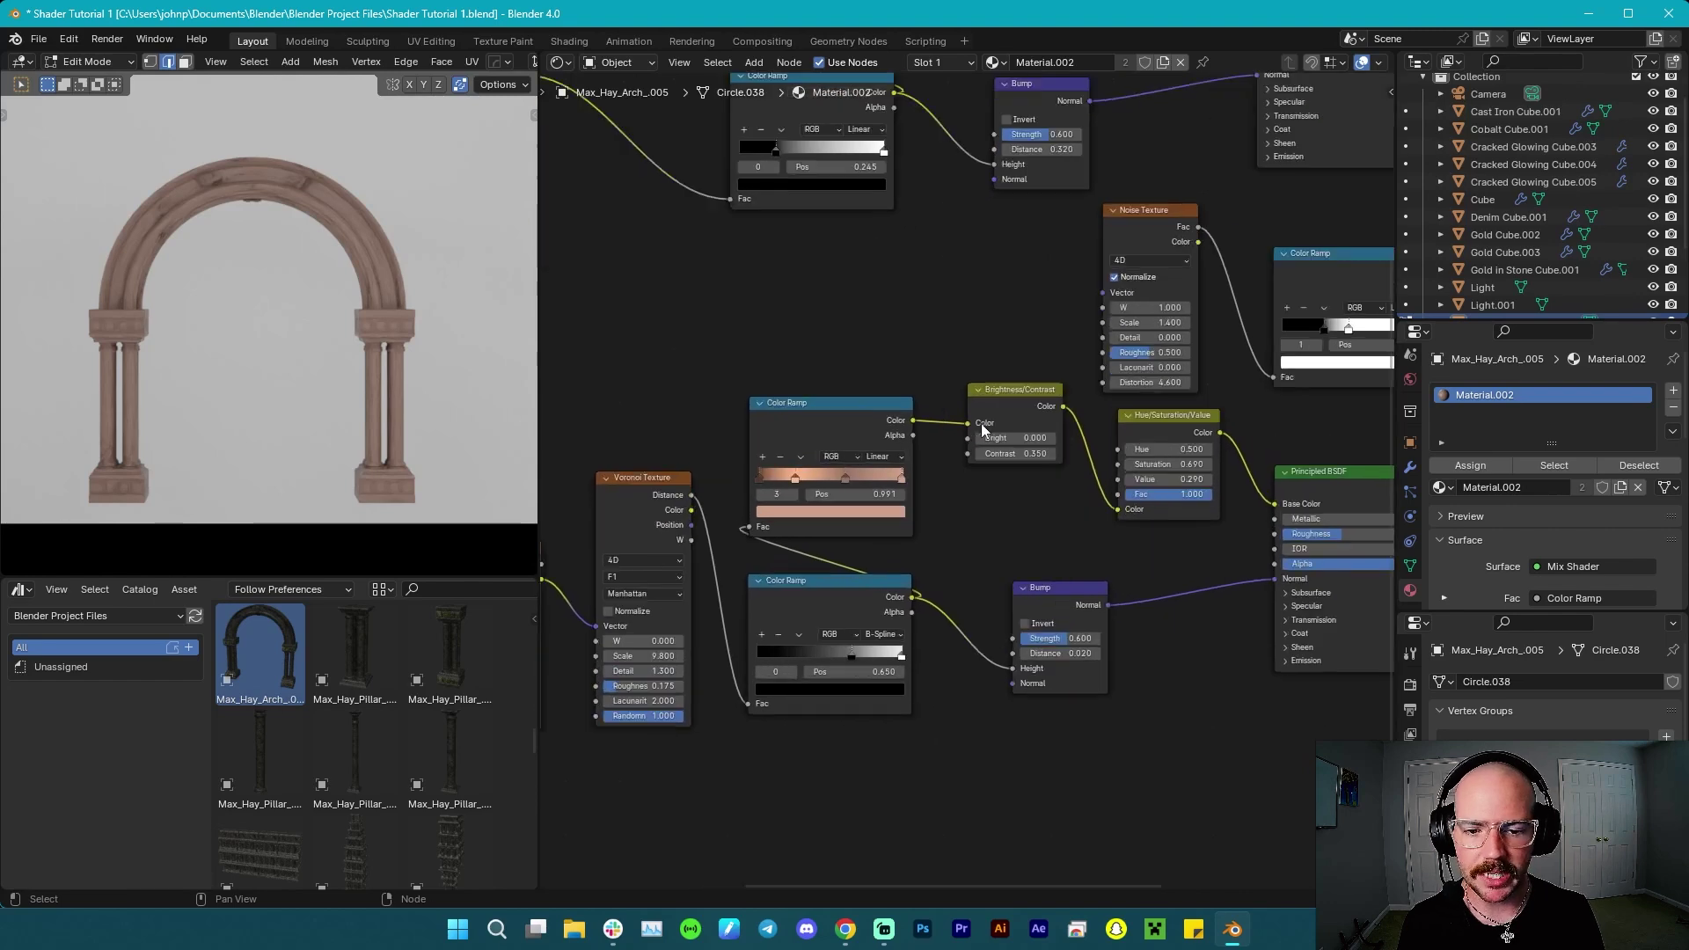
middle_drag(1055, 499, 693, 549)
scroll(710, 549, up, 3)
scroll(406, 350, up, 5)
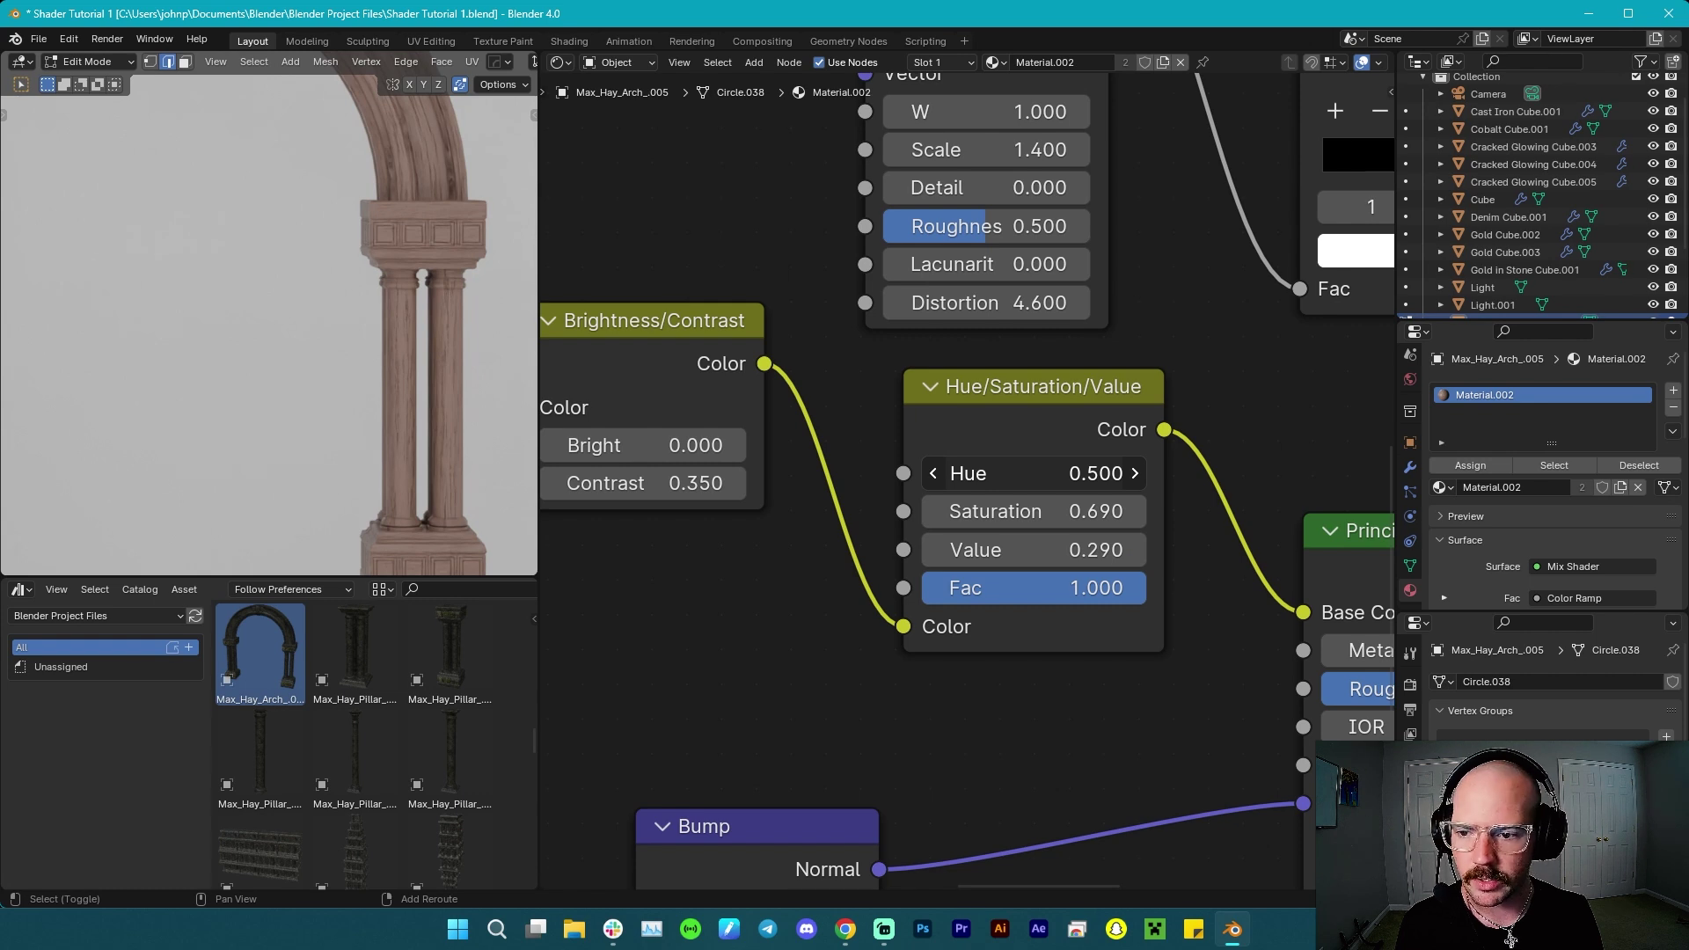
drag(1034, 473, 1141, 512)
drag(1028, 550, 937, 550)
Replace the upper chain's Hue/Saturation/Value node with a duplicate of the lower chain's node and check the arch.
click(995, 389)
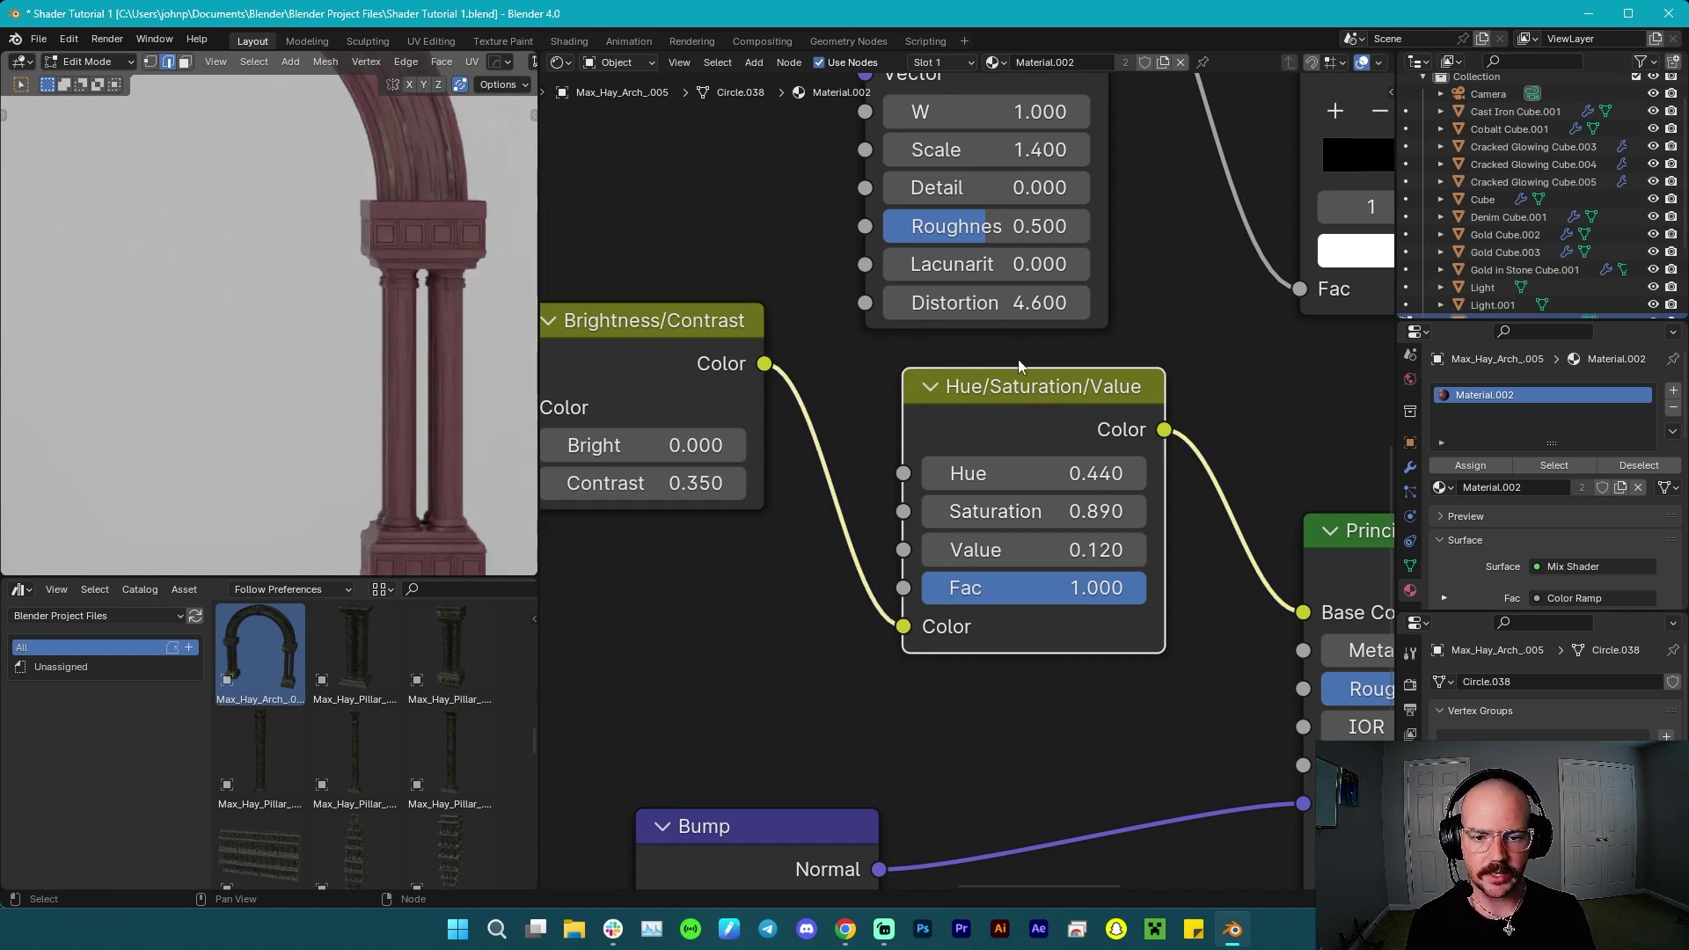
key(shift+d)
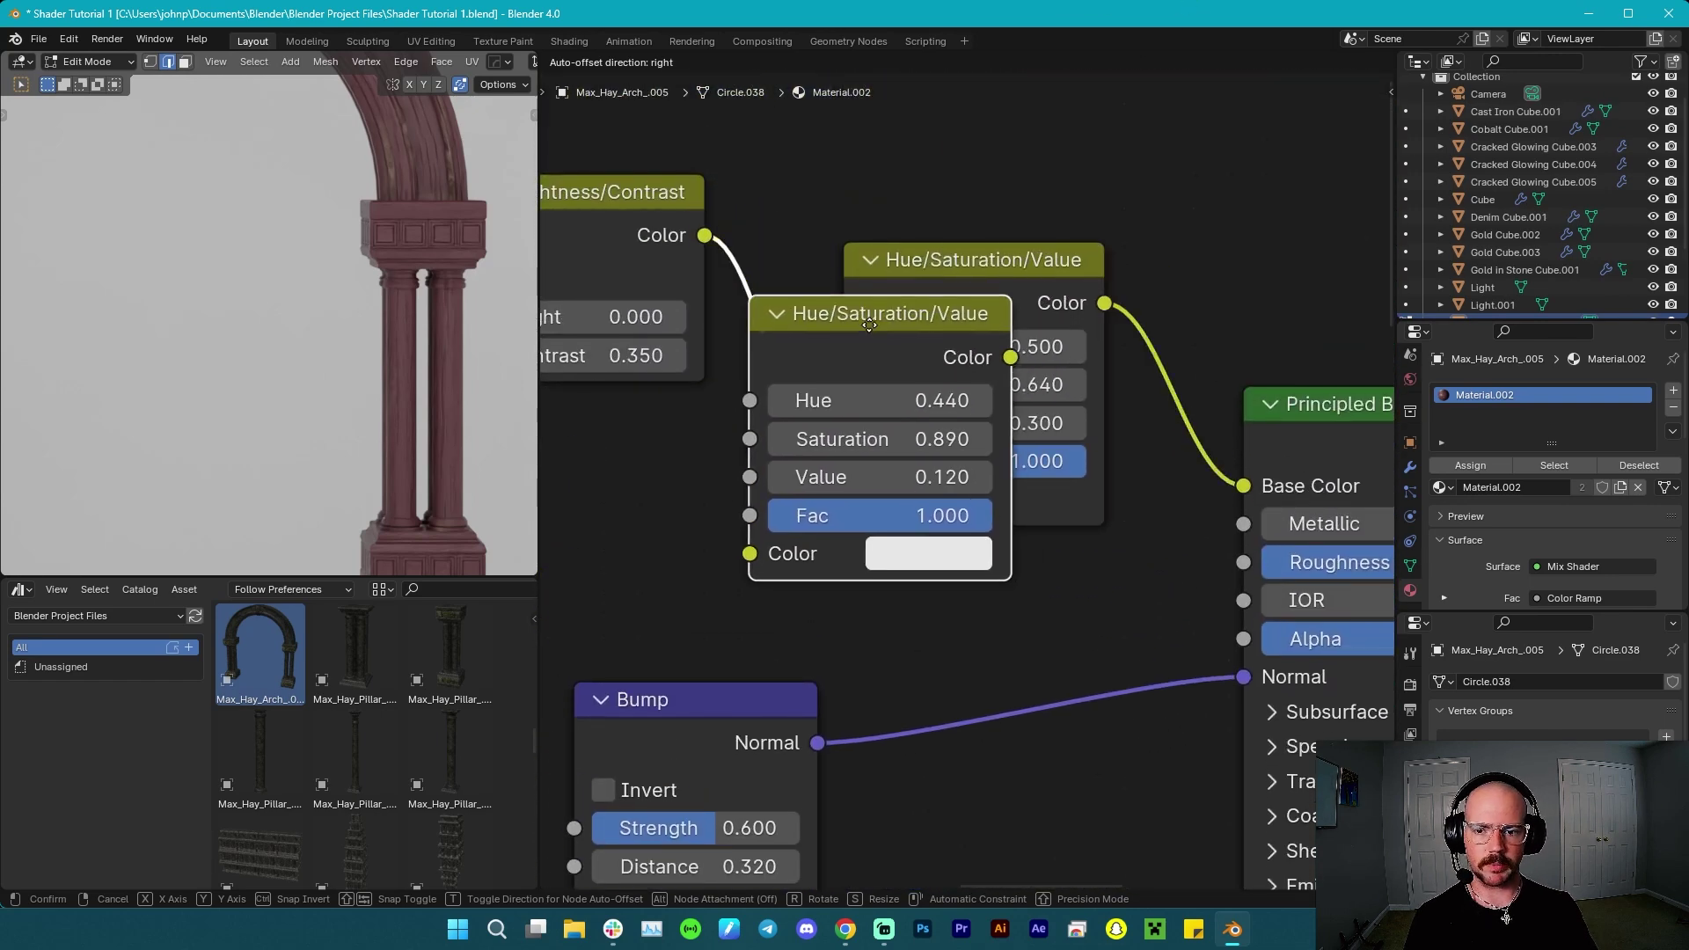
click(932, 322)
middle_drag(1196, 288, 896, 343)
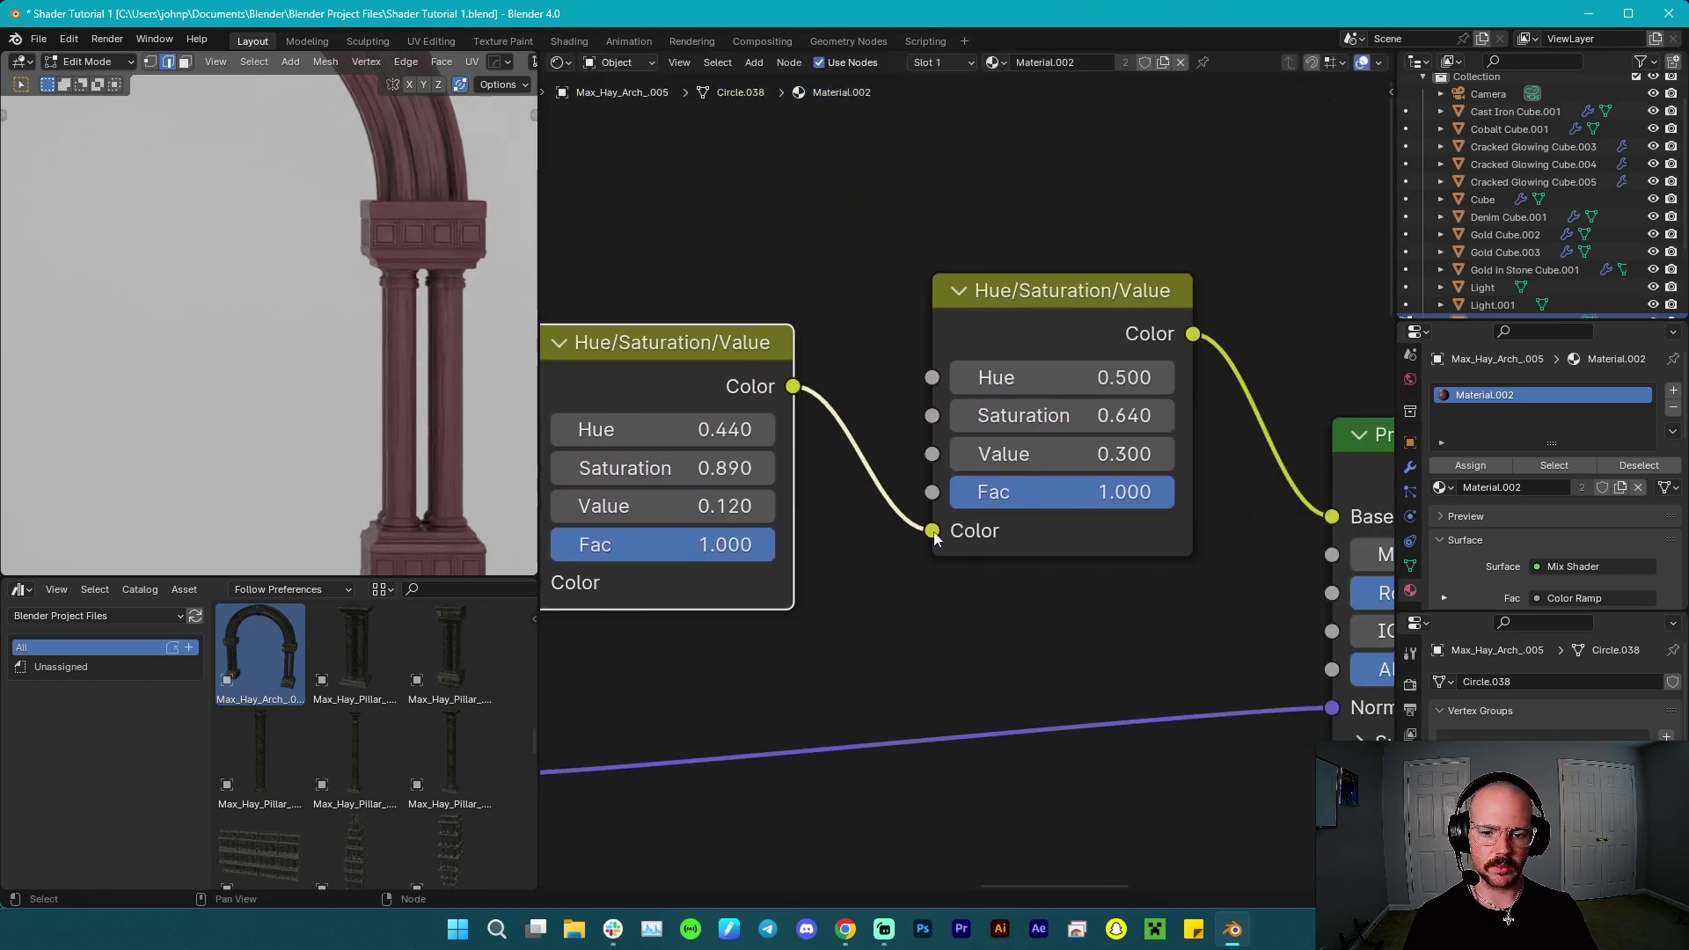
drag(934, 533, 1331, 517)
key(x)
scroll(801, 427, down, 2)
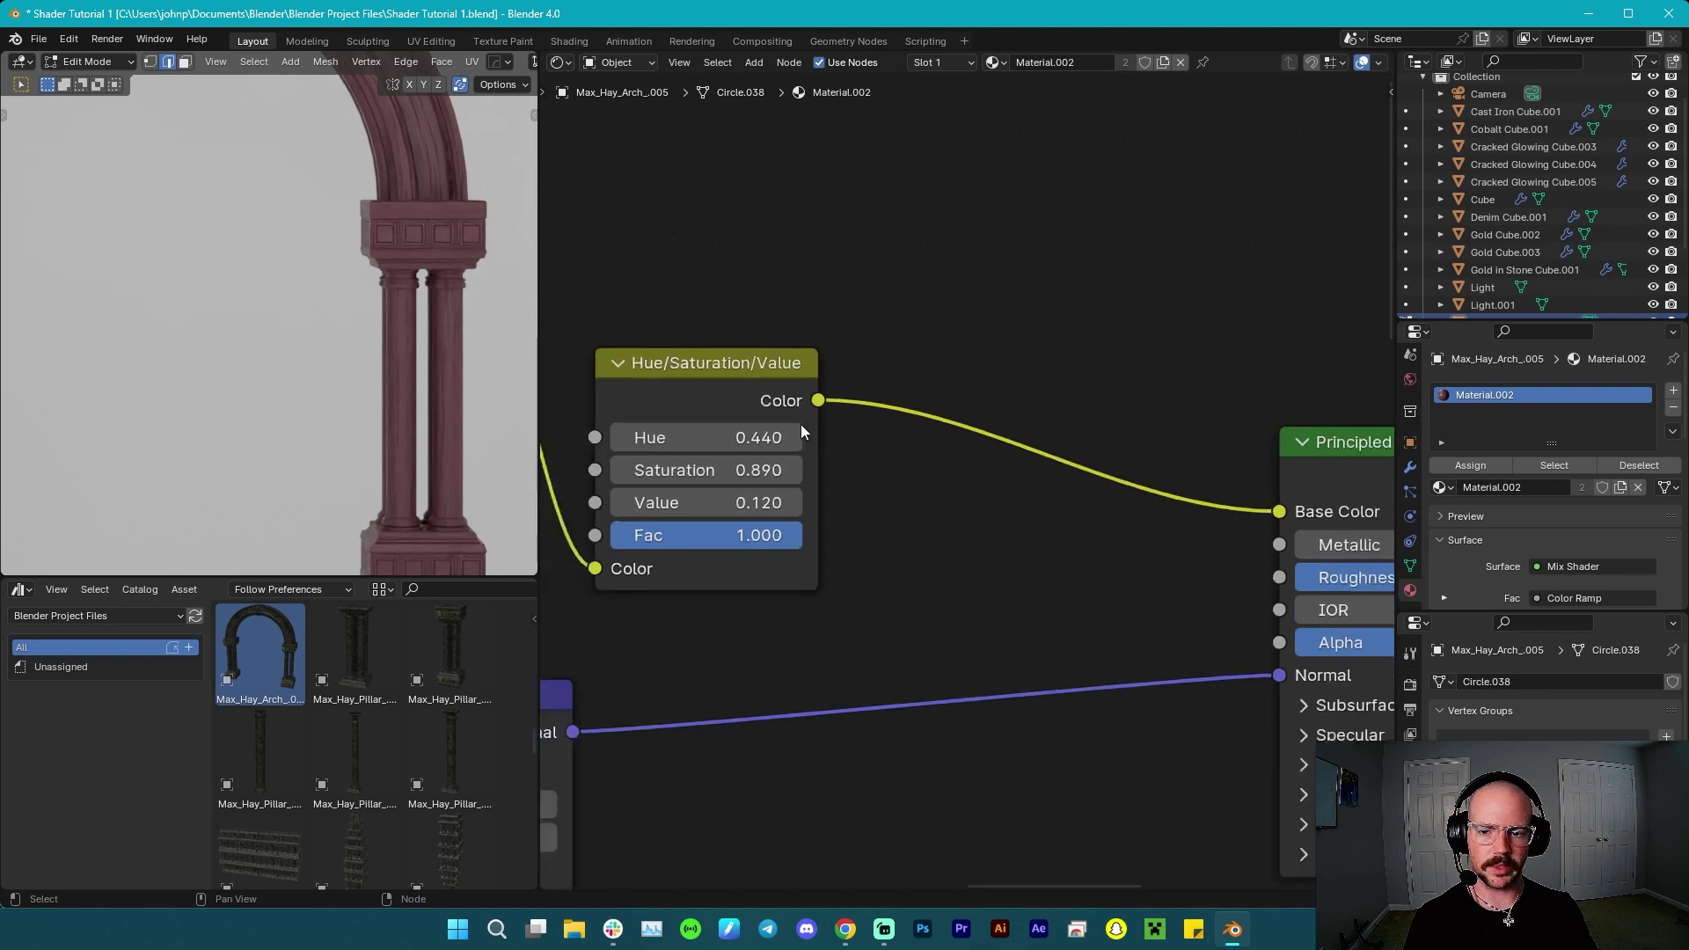
scroll(800, 427, down, 4)
shift+middle_drag(252, 272, 325, 312)
scroll(425, 319, down, 10)
scroll(275, 347, up, 8)
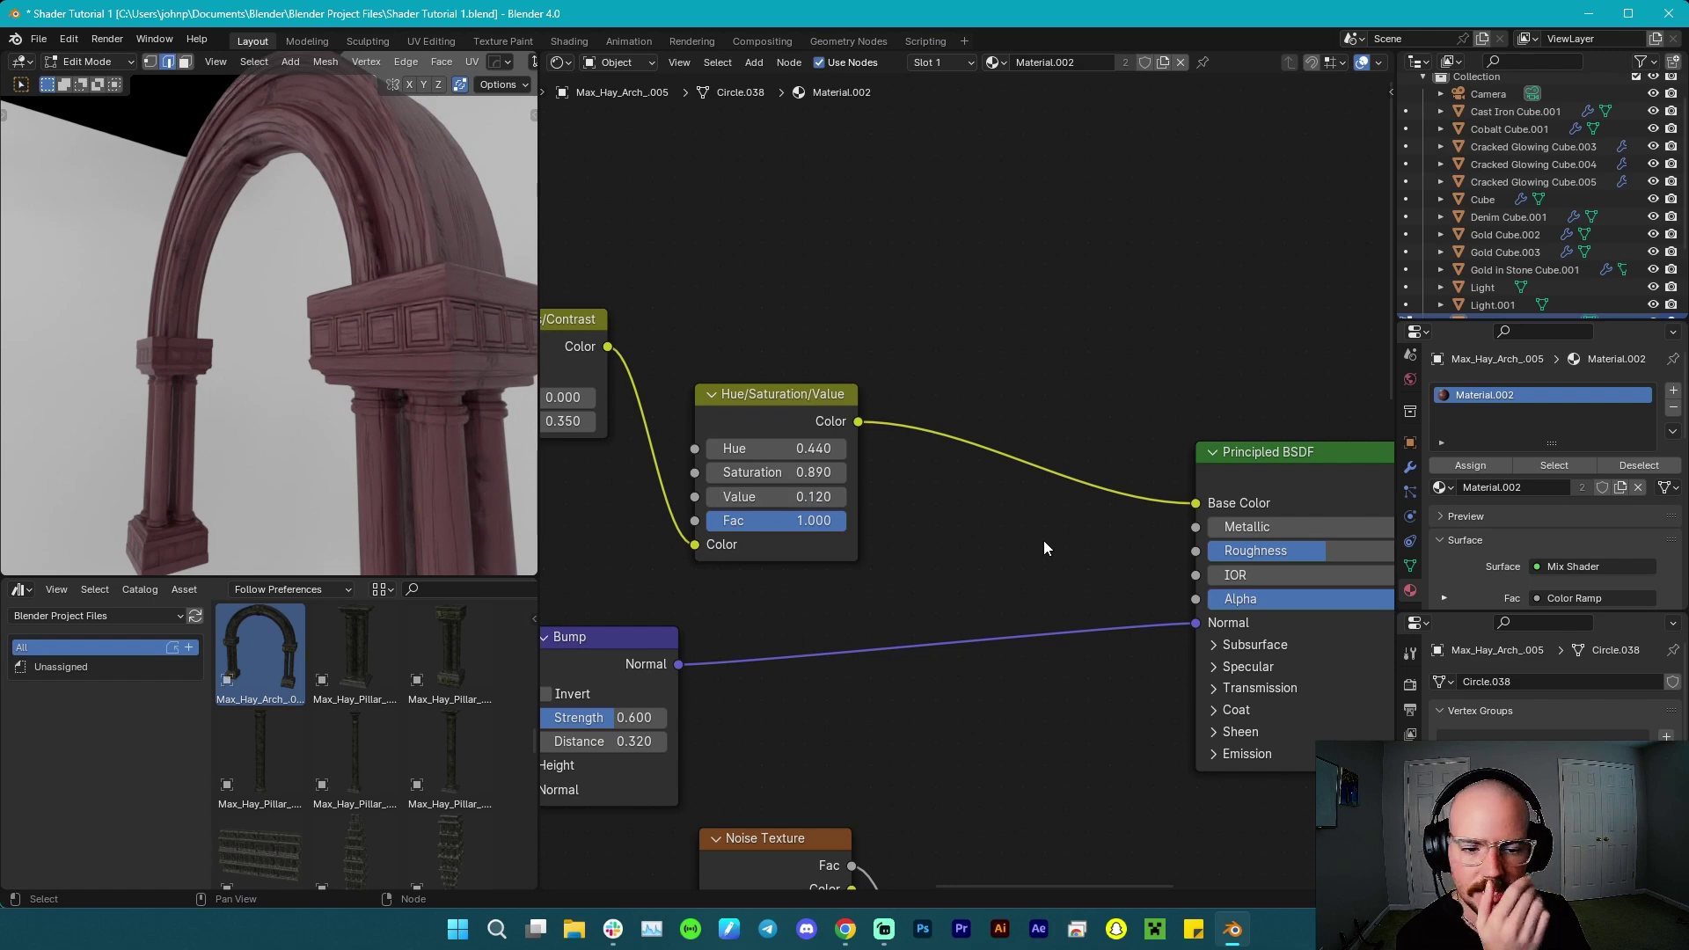
Set the upper Brightness/Contrast node's Contrast to 0.800 while previewing the Hue/Saturation/Value output, and restore the Mix Shader output.
middle_drag(1047, 547, 1365, 492)
middle_drag(838, 344, 995, 315)
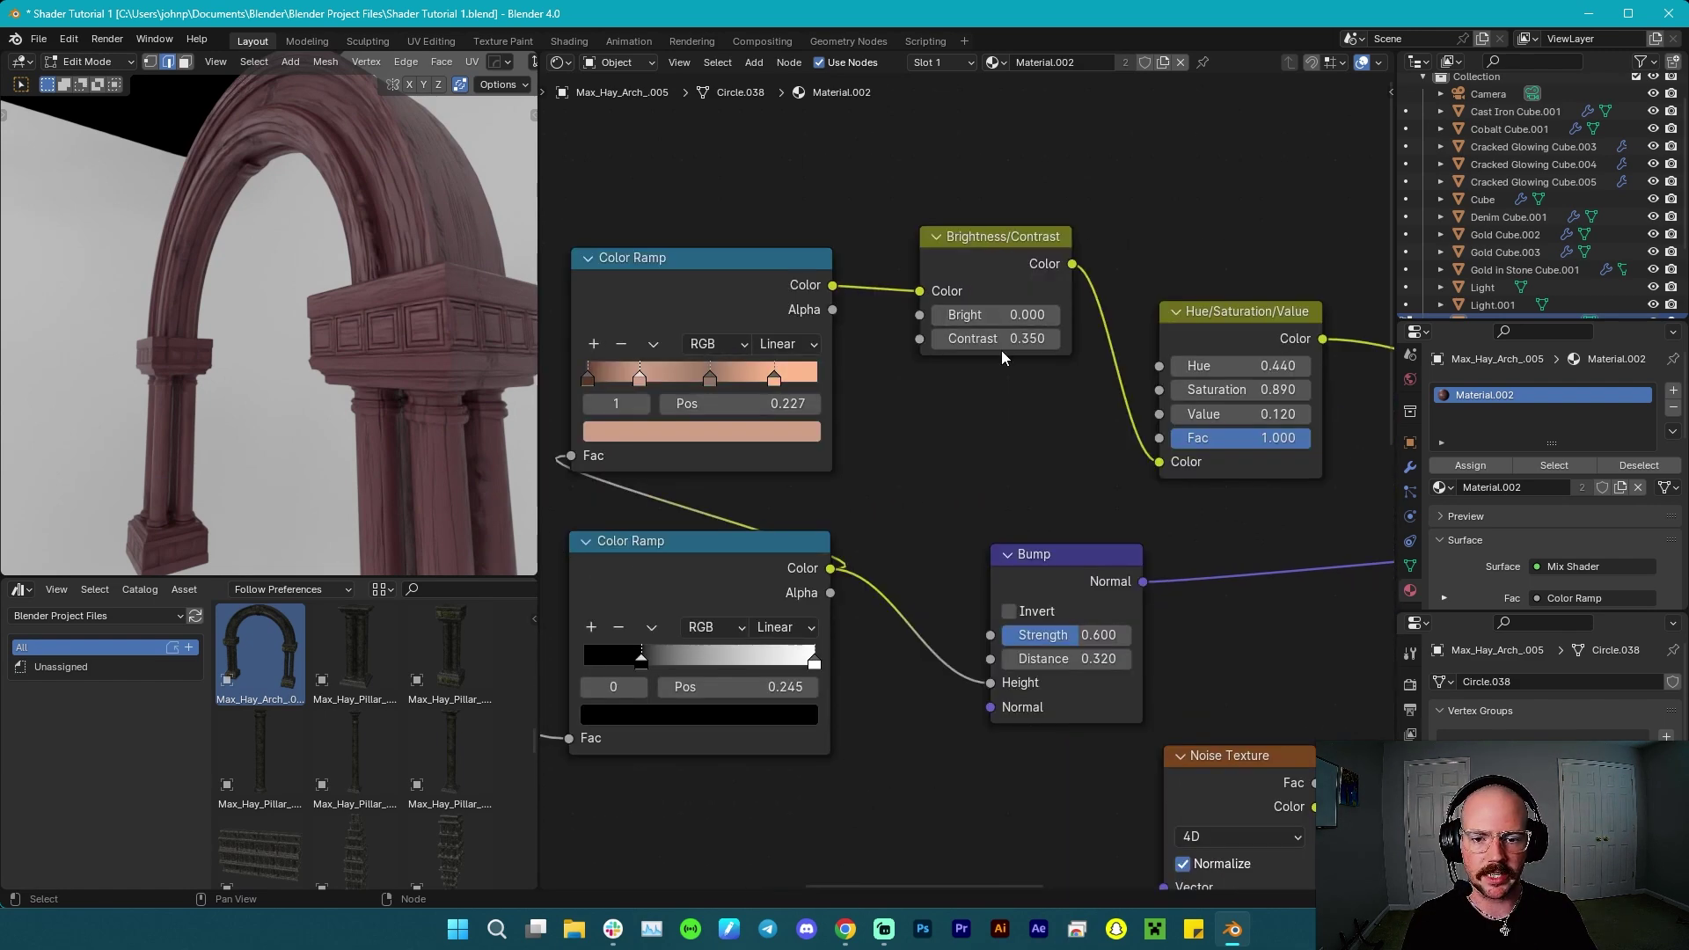
ctrl+shift+click(1163, 311)
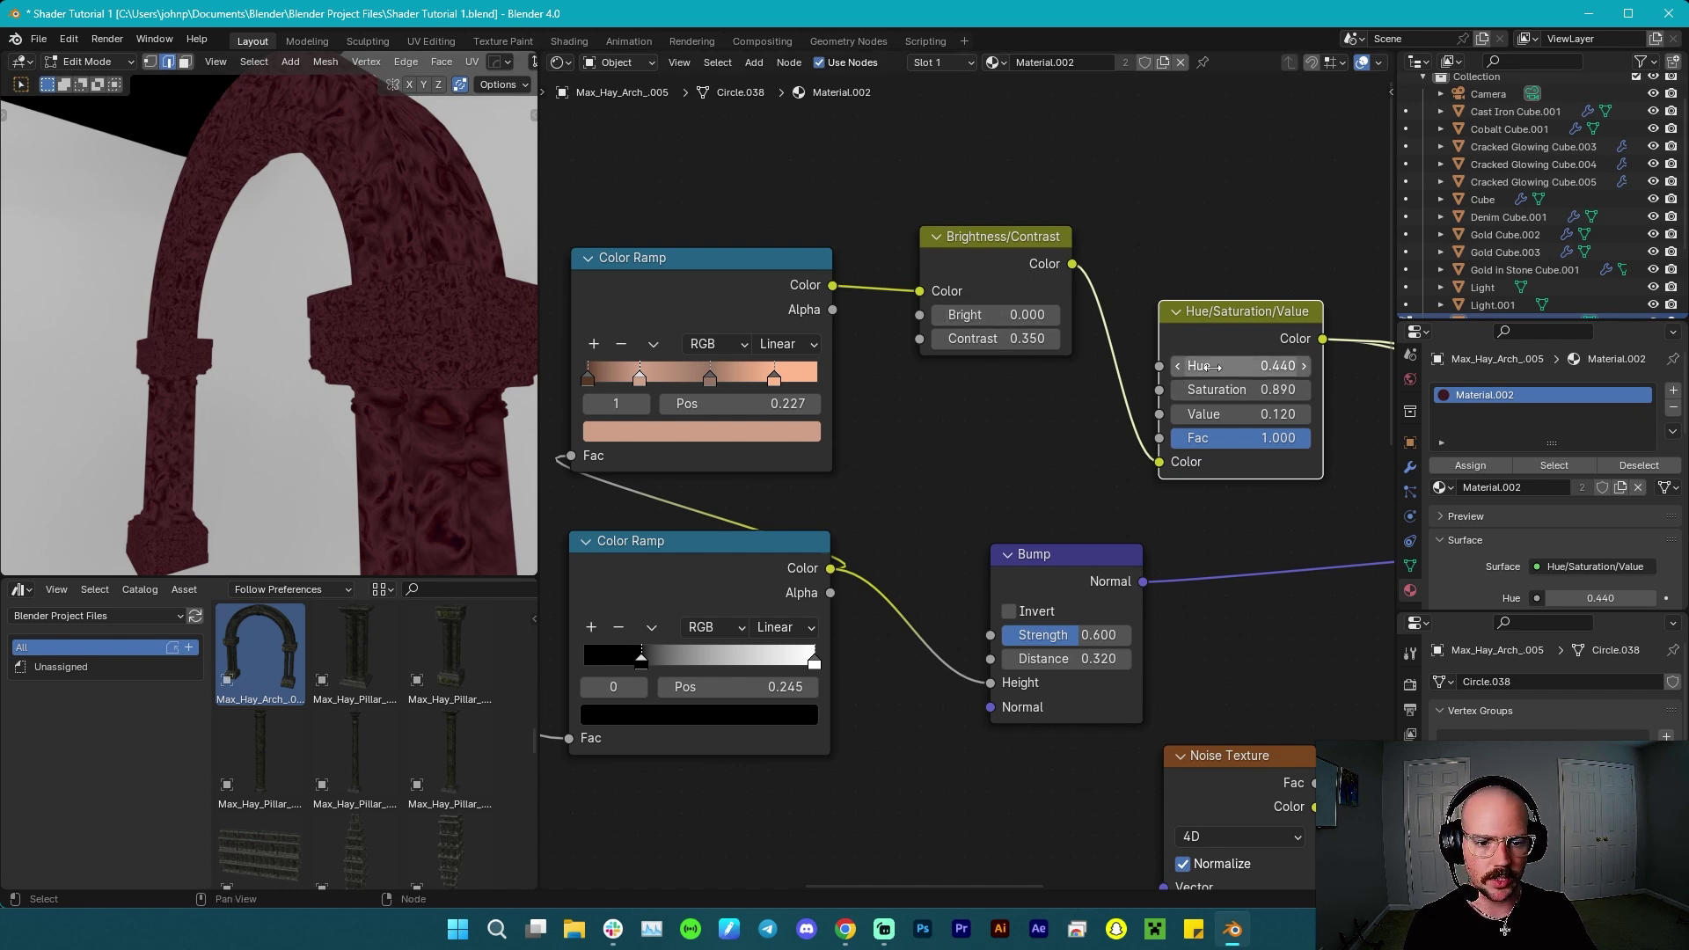
mouse_move(1003, 339)
shift+mouse_down()
mouse_move(1058, 340)
mouse_move(1037, 339)
shift+mouse_up()
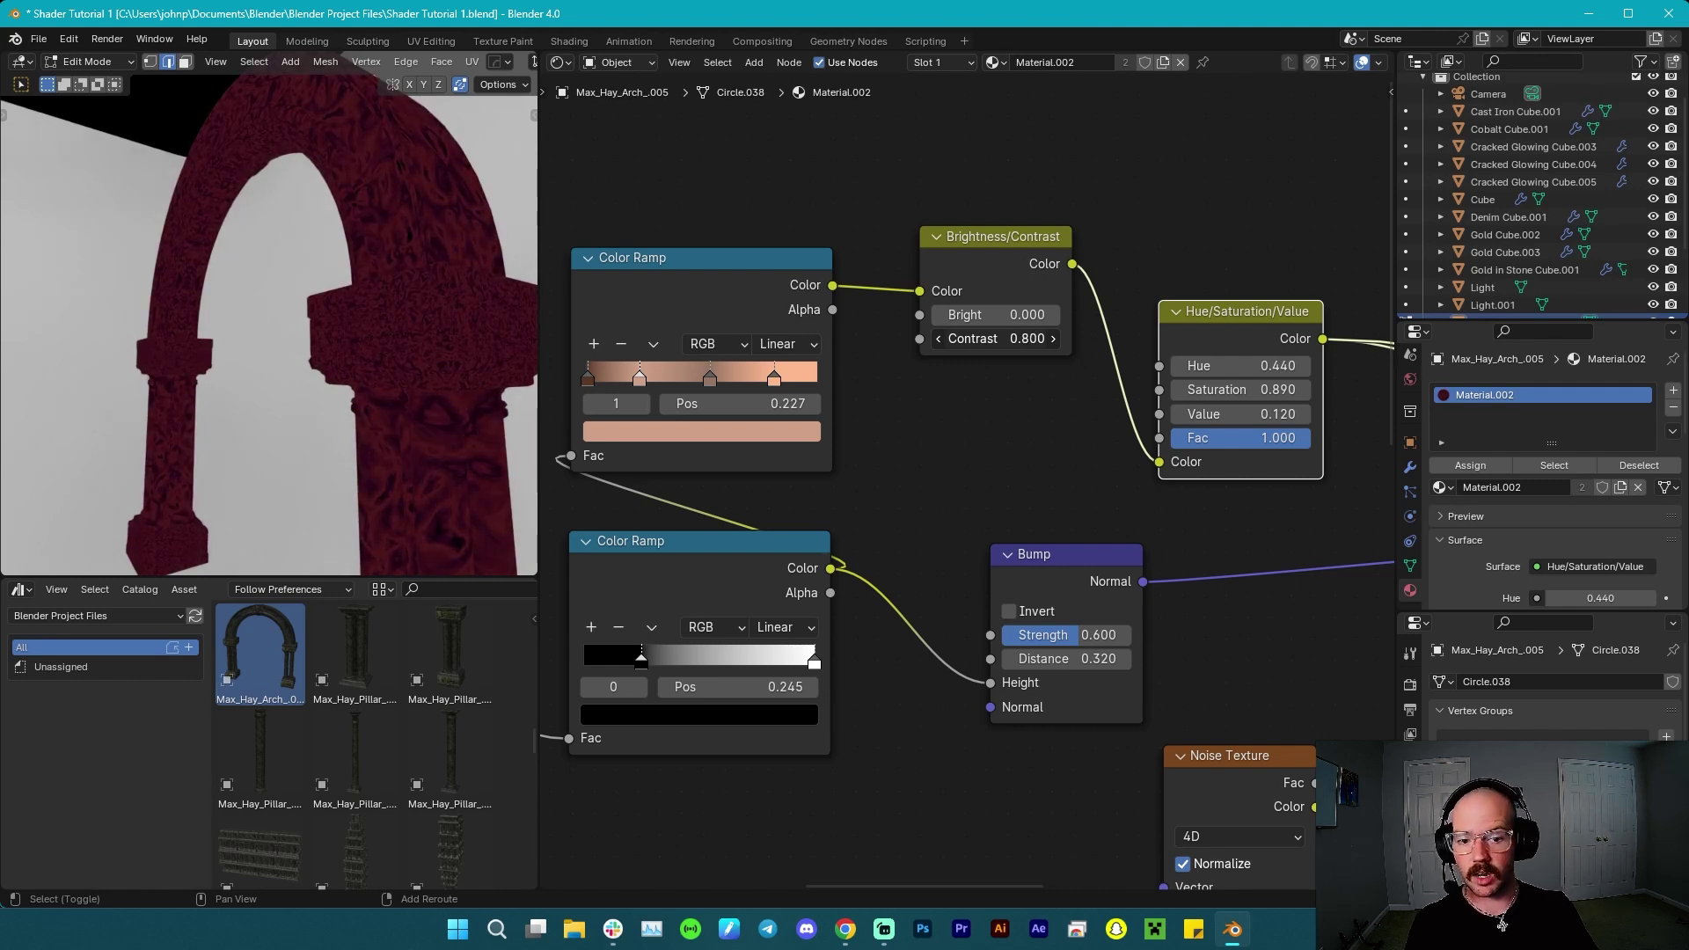
scroll(1070, 412, down, 4)
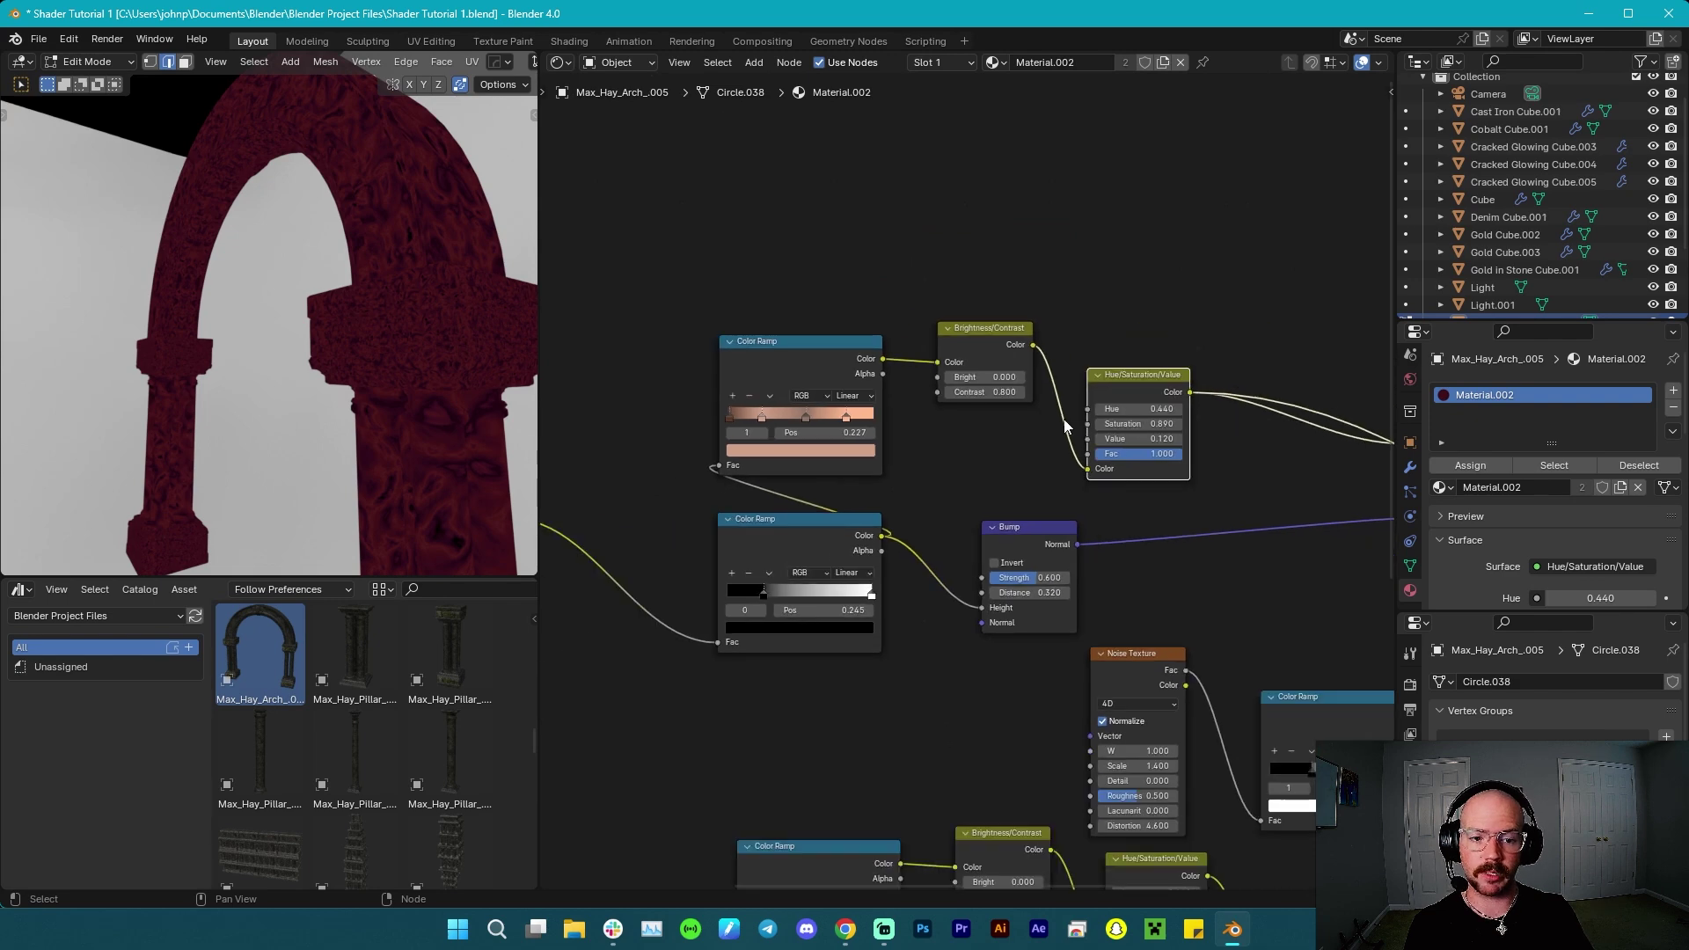
middle_drag(1201, 494, 1032, 432)
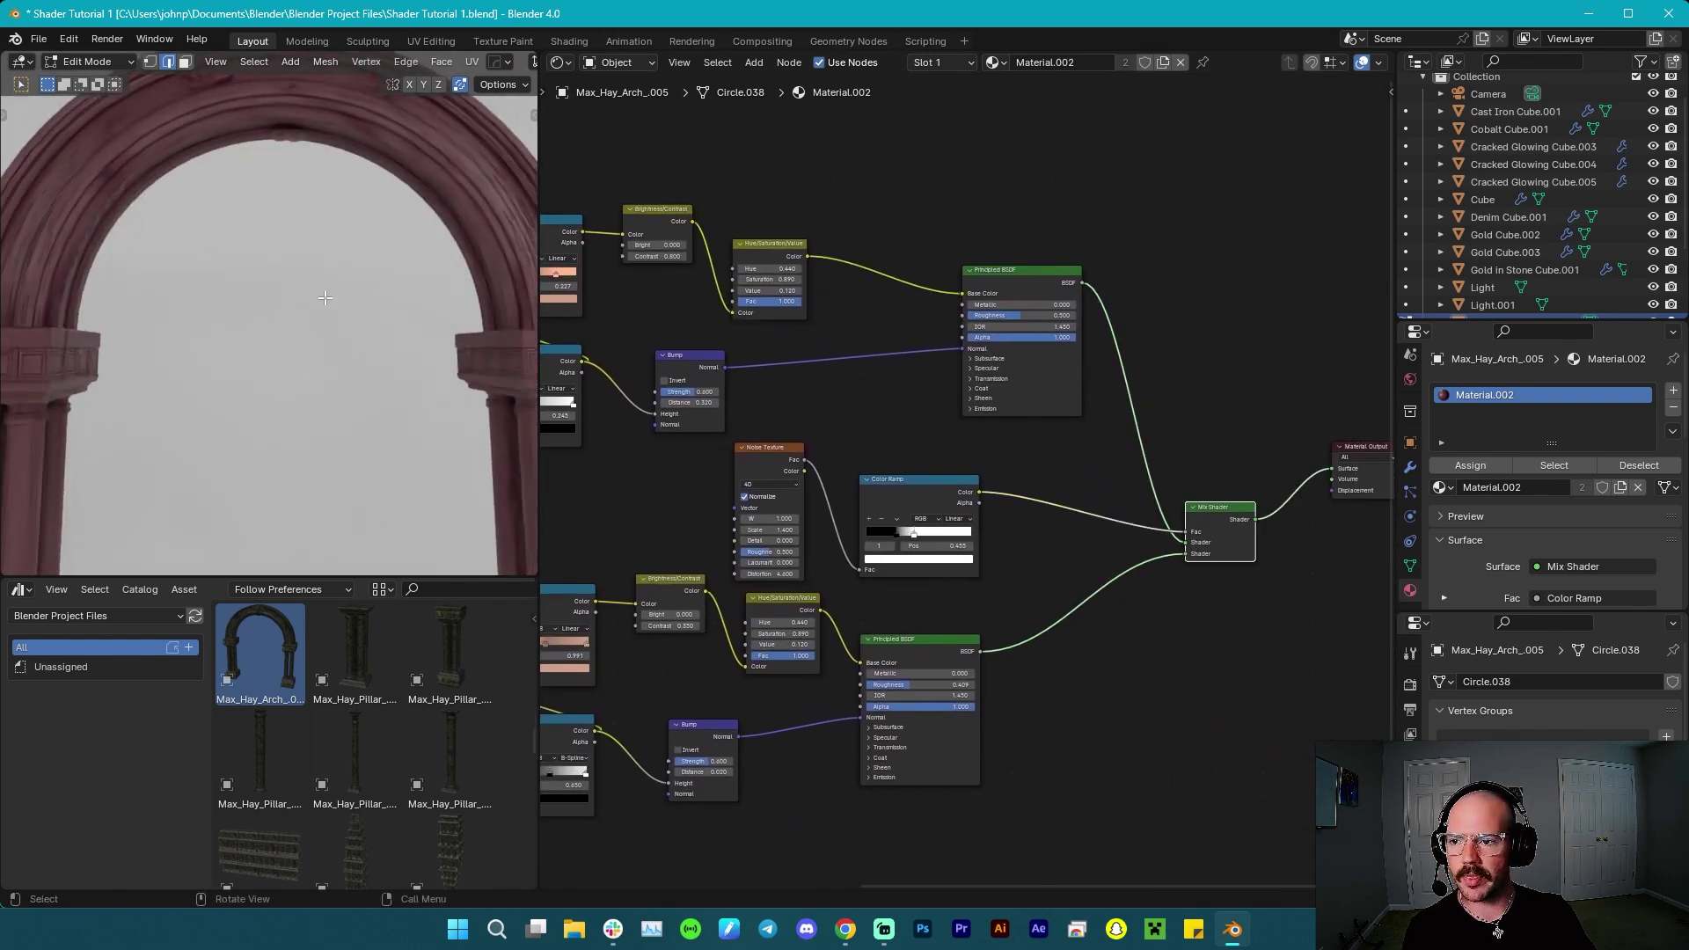
shift+middle_drag(312, 330, 323, 479)
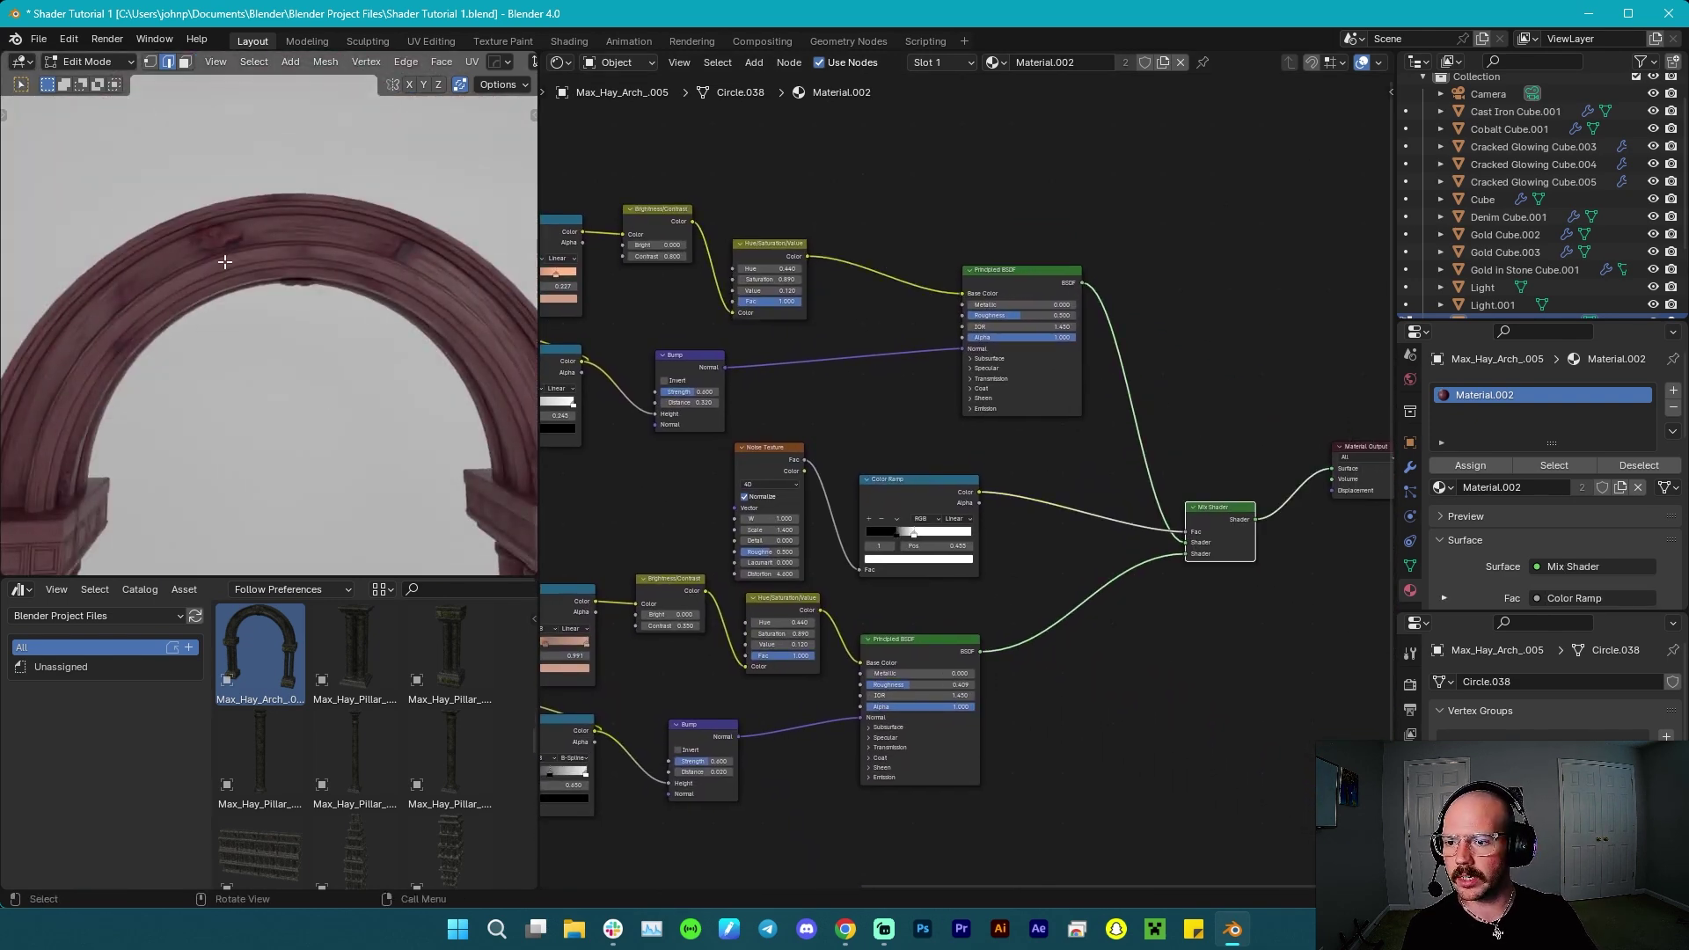
Check the arch from another angle and rename its material to "Redwood with Knots".
scroll(225, 262, down, 3)
middle_drag(225, 262, 329, 374)
scroll(283, 346, up, 4)
scroll(283, 346, down, 4)
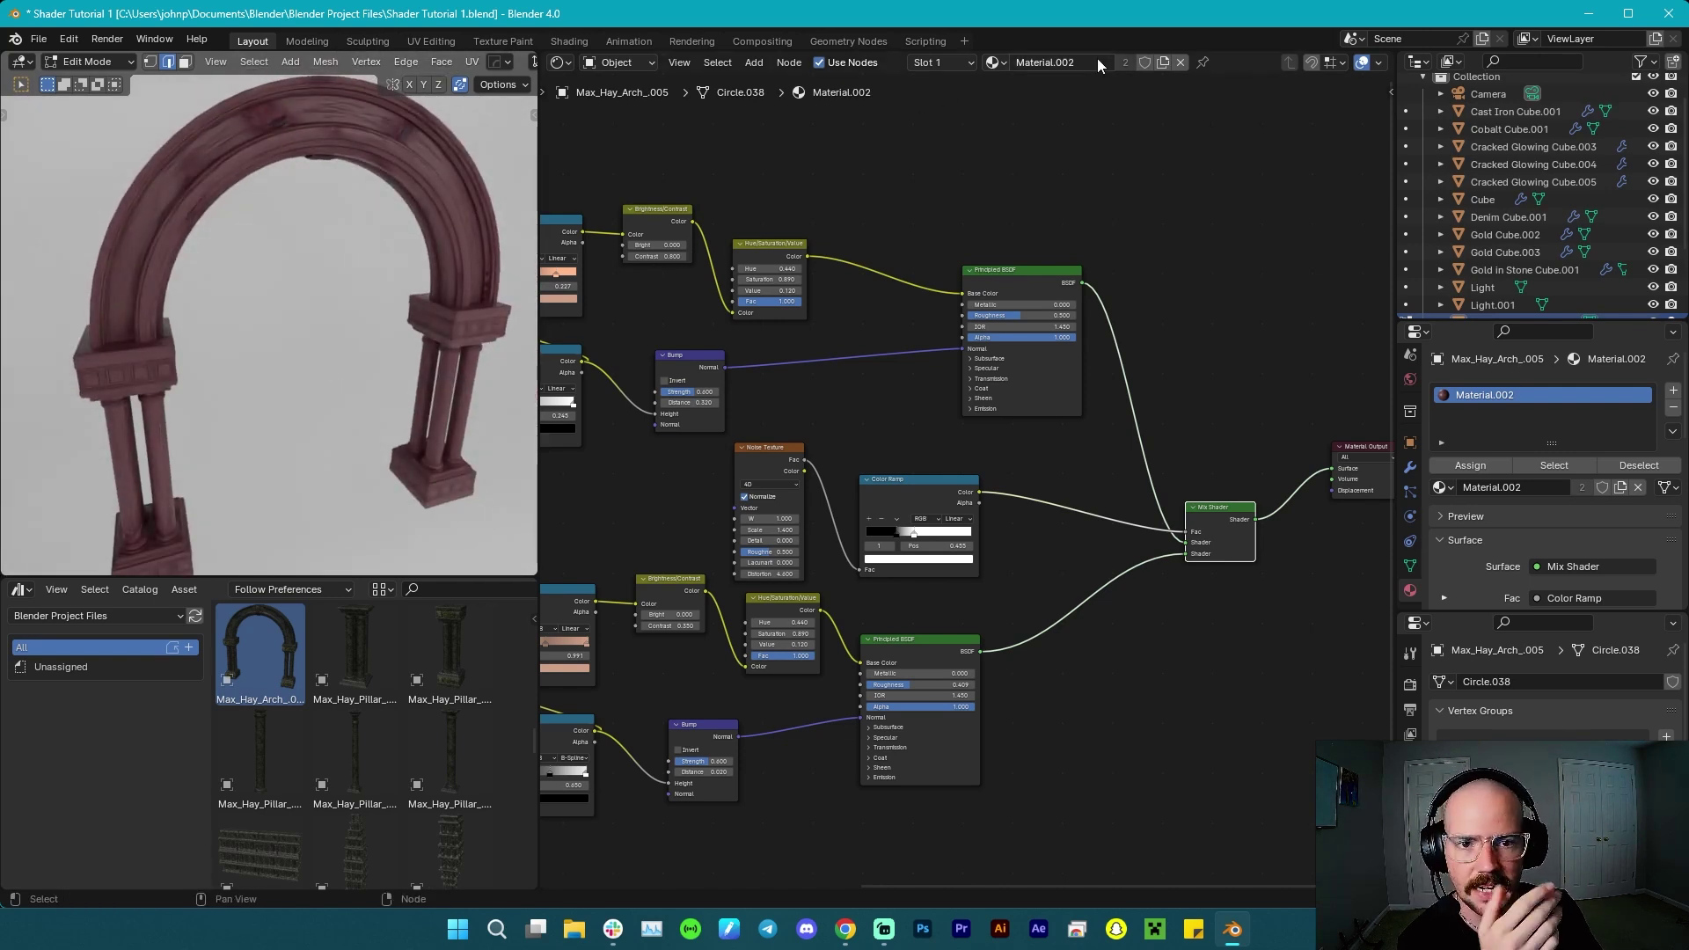
click(1056, 65)
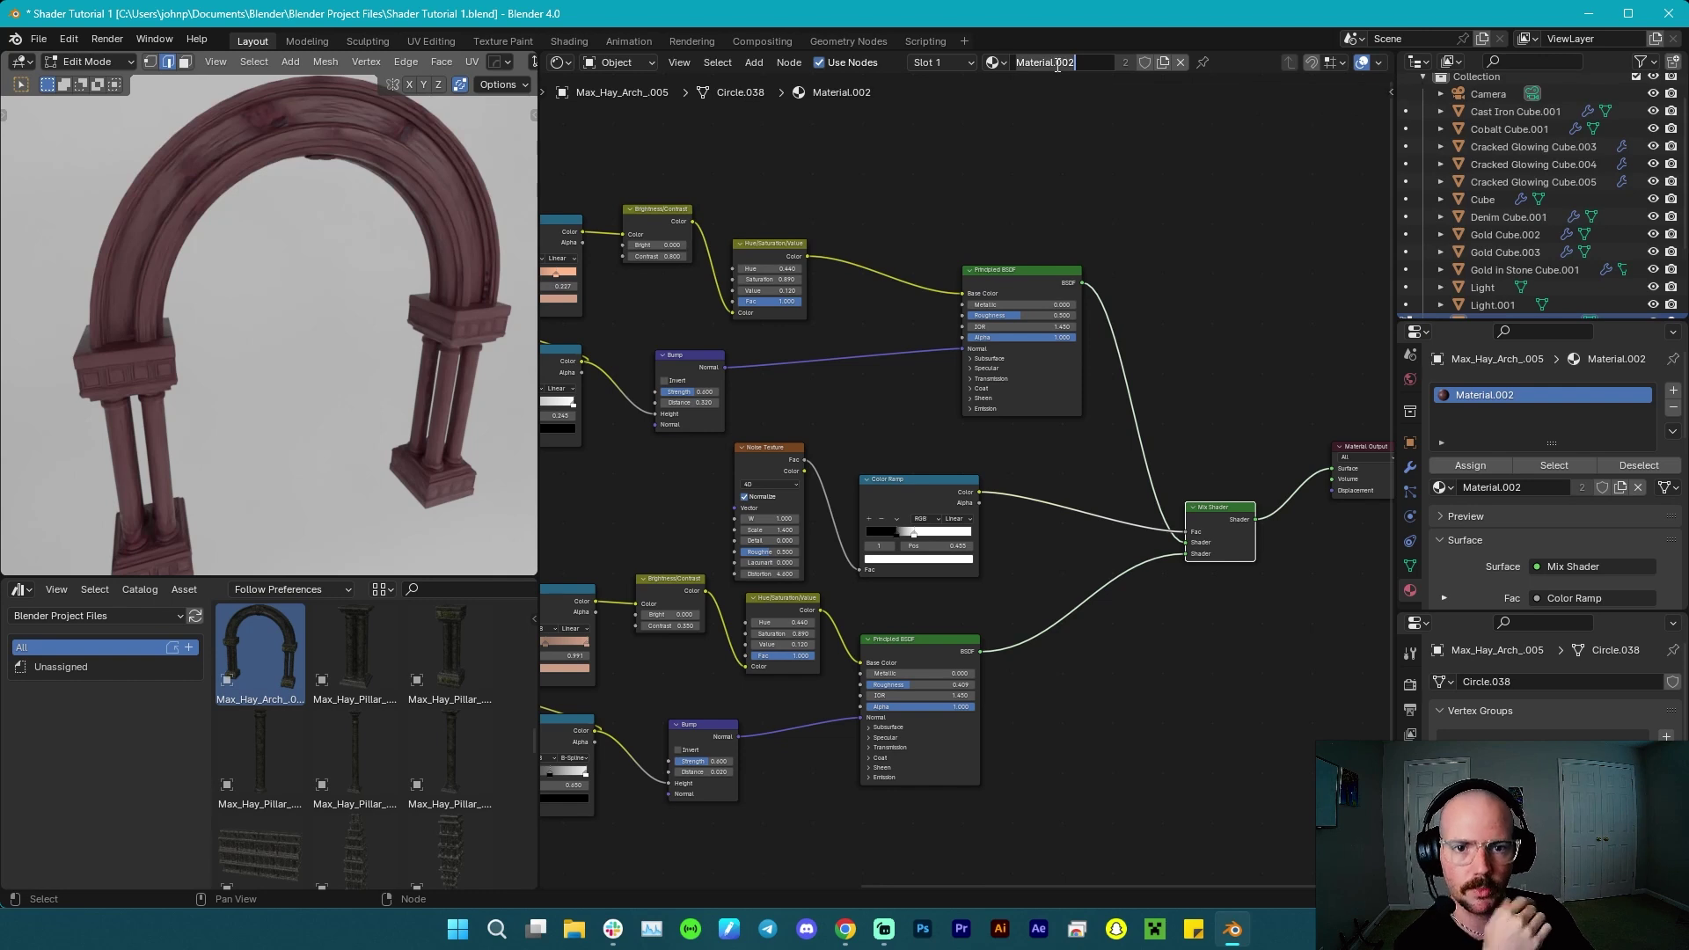
text(Redwo)
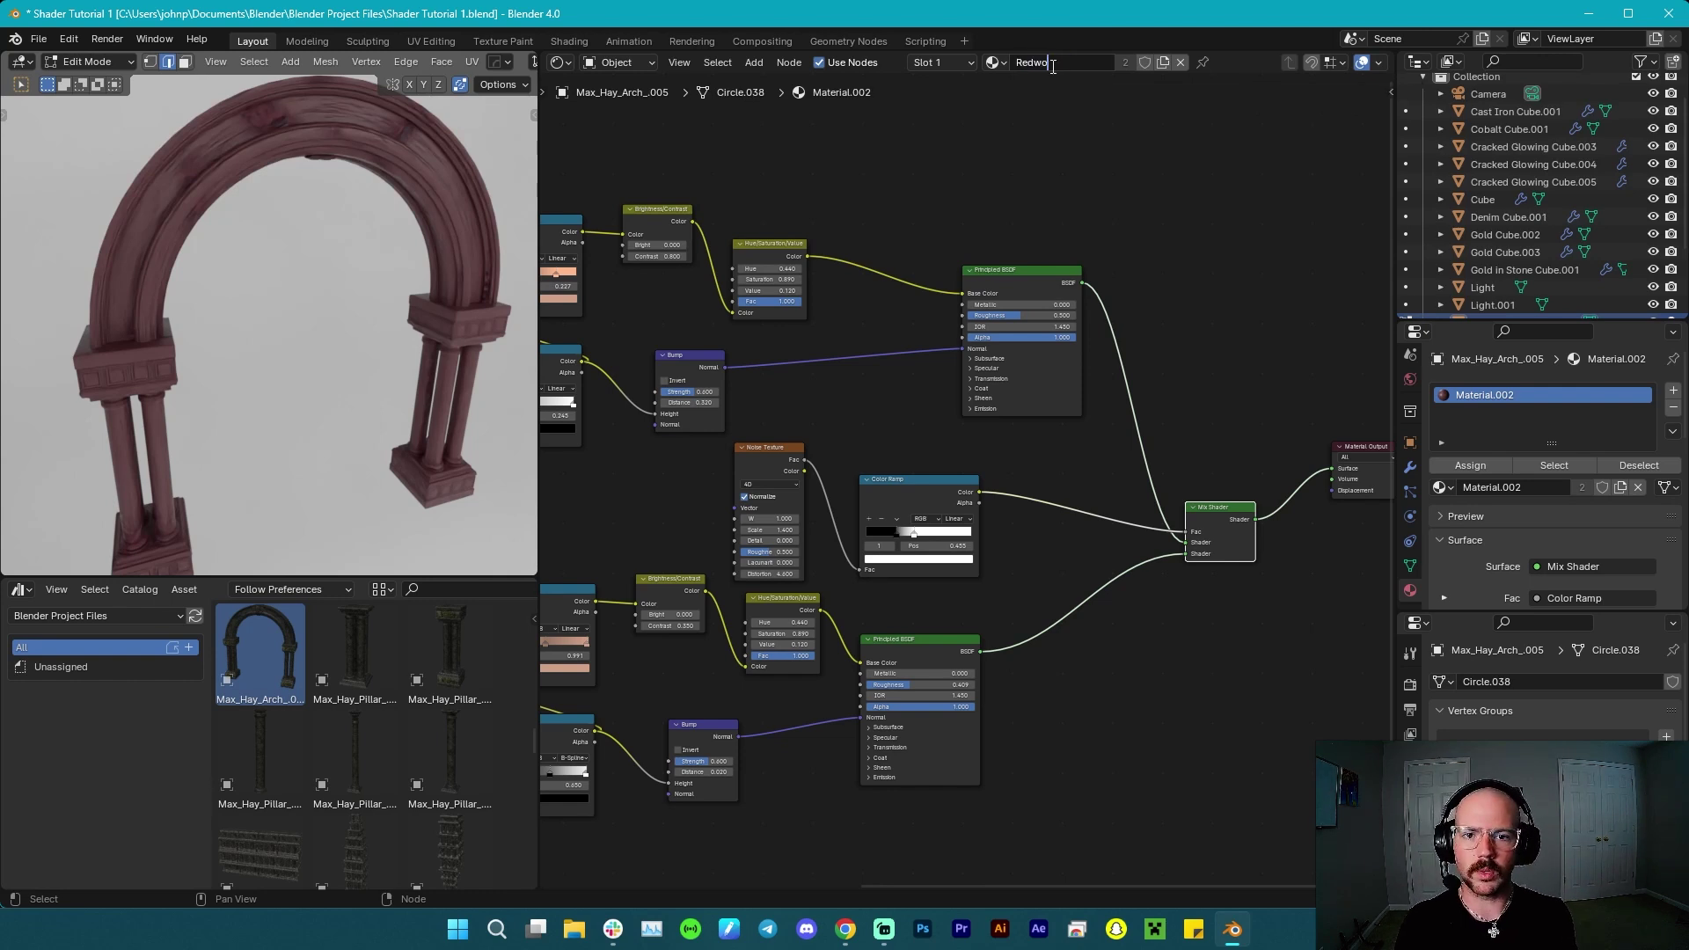
text(od with Knots)
key(Return)
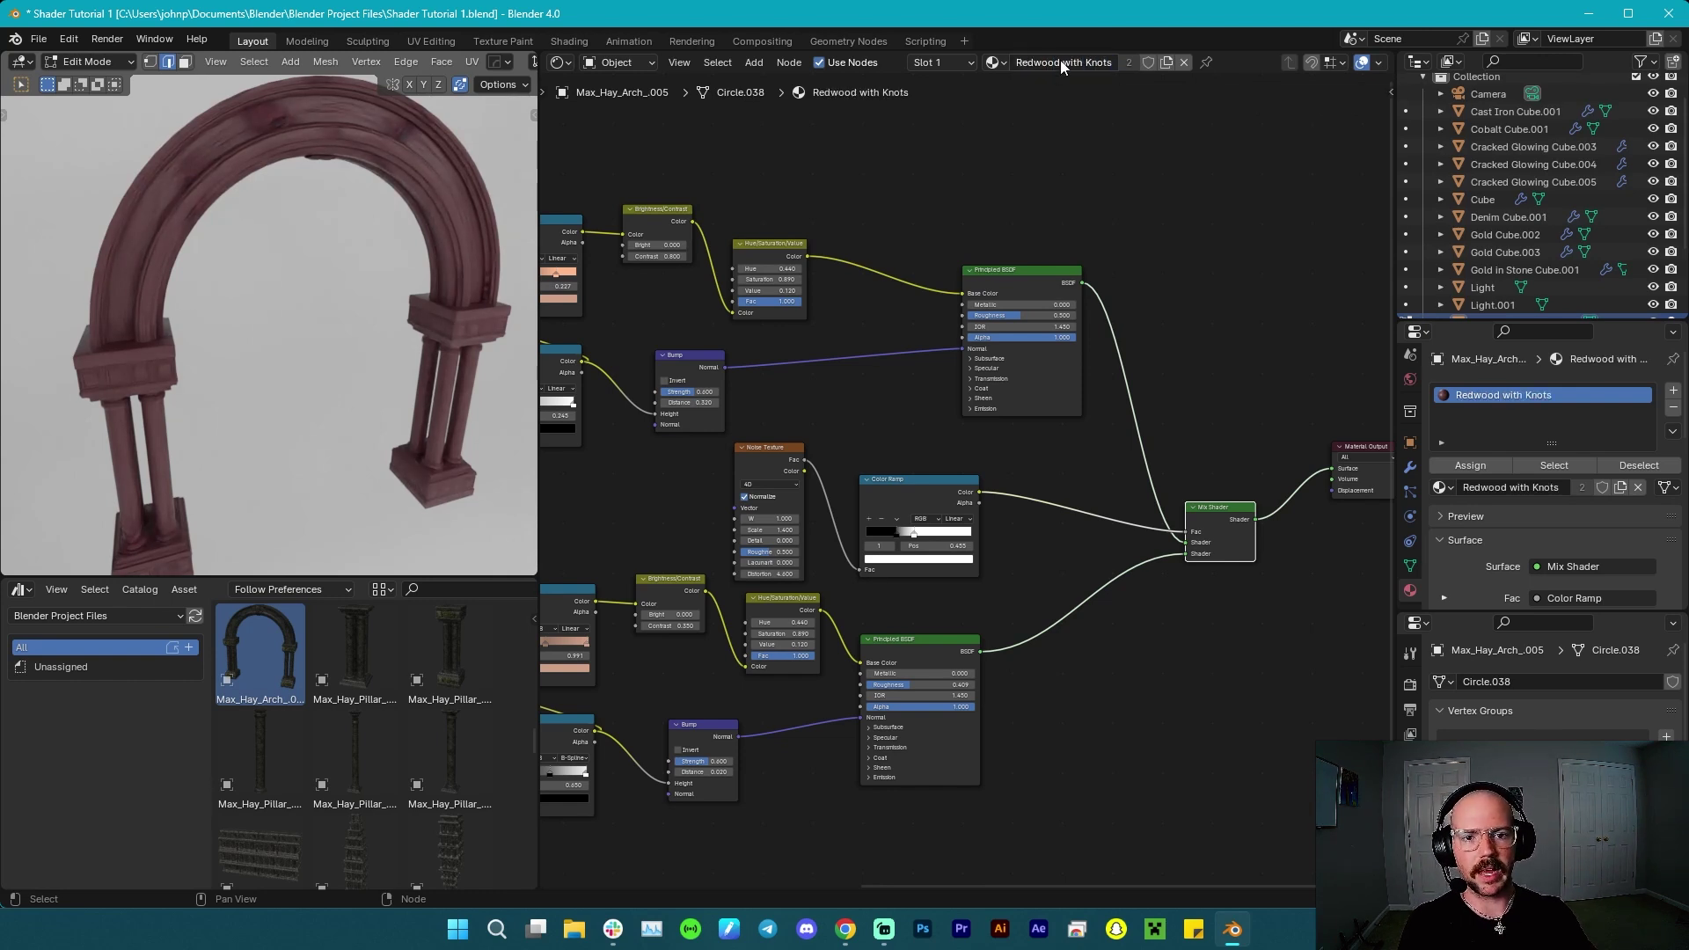
Mark the Redwood with Knots material as an asset and save the file.
right_click(1062, 67)
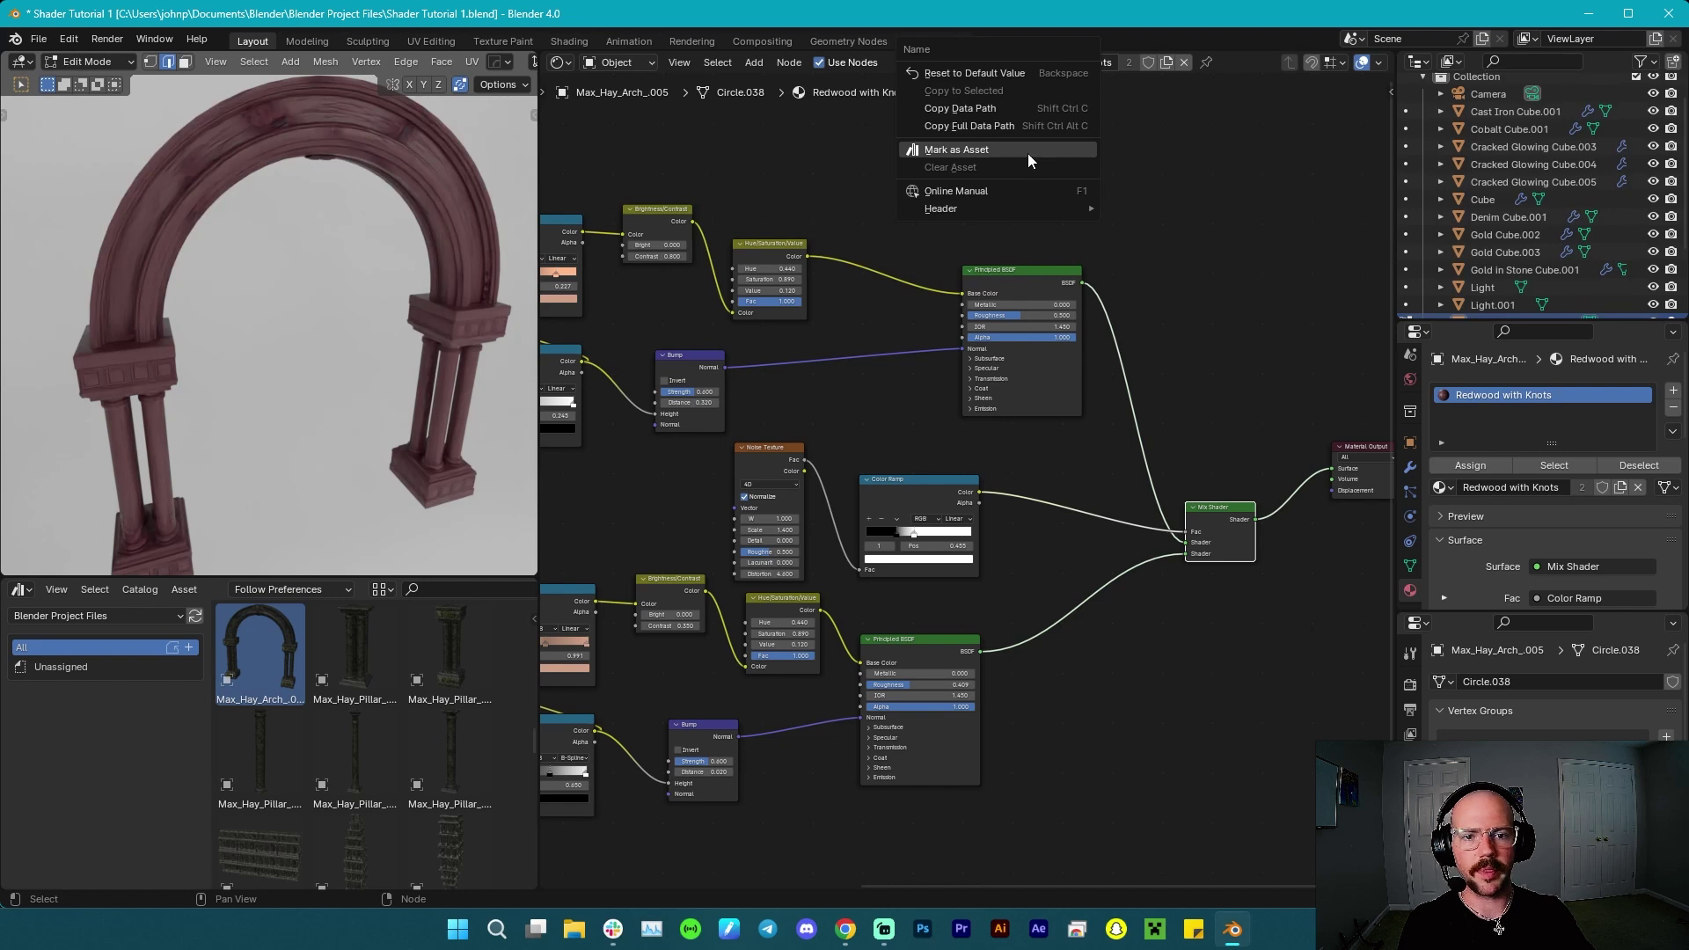
click(938, 152)
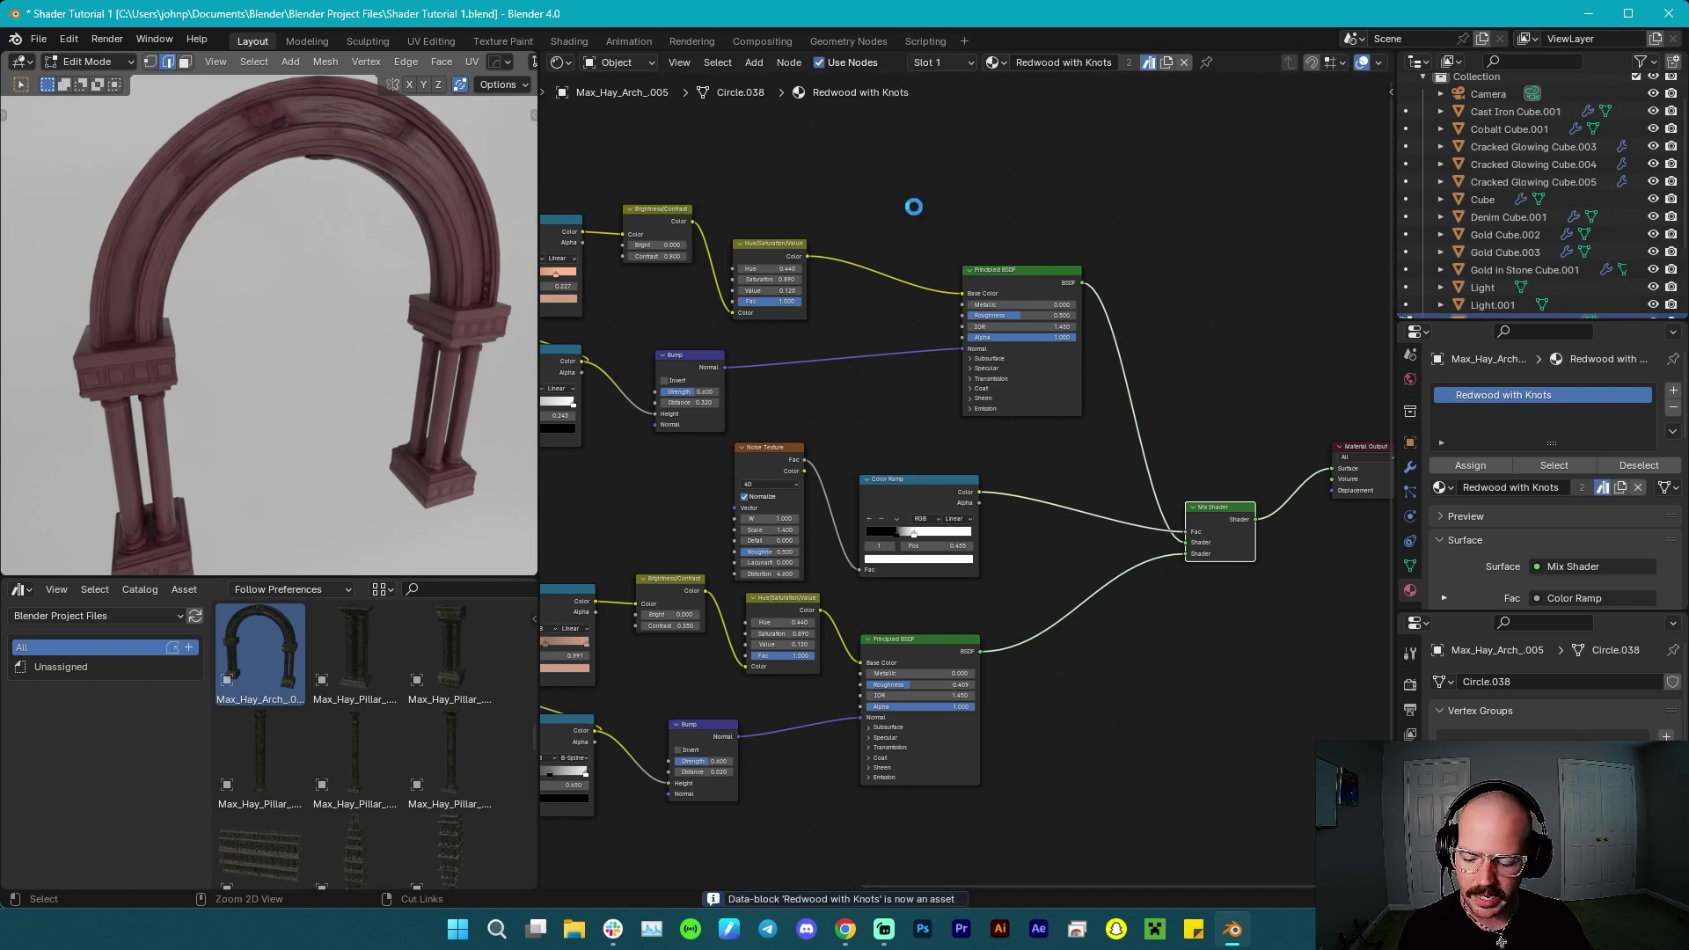
key(ctrl+s)
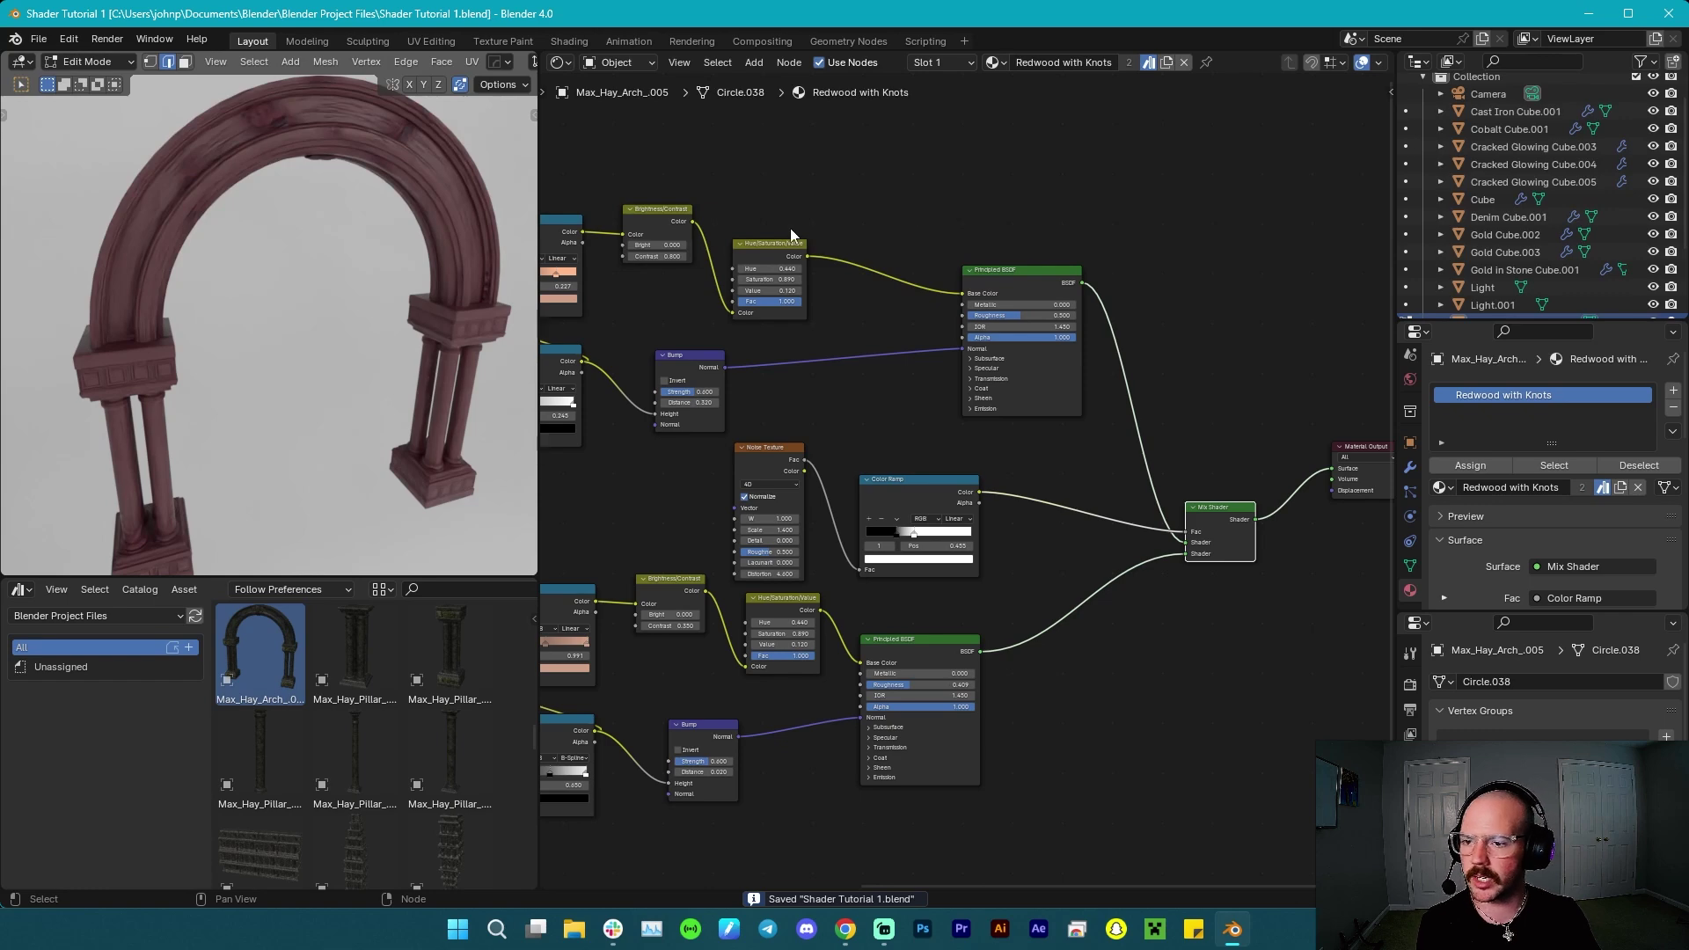
Switch from Edit Mode to Object Mode and apply the Procedural Wood material asset to the arch.
scroll(361, 705, down, 5)
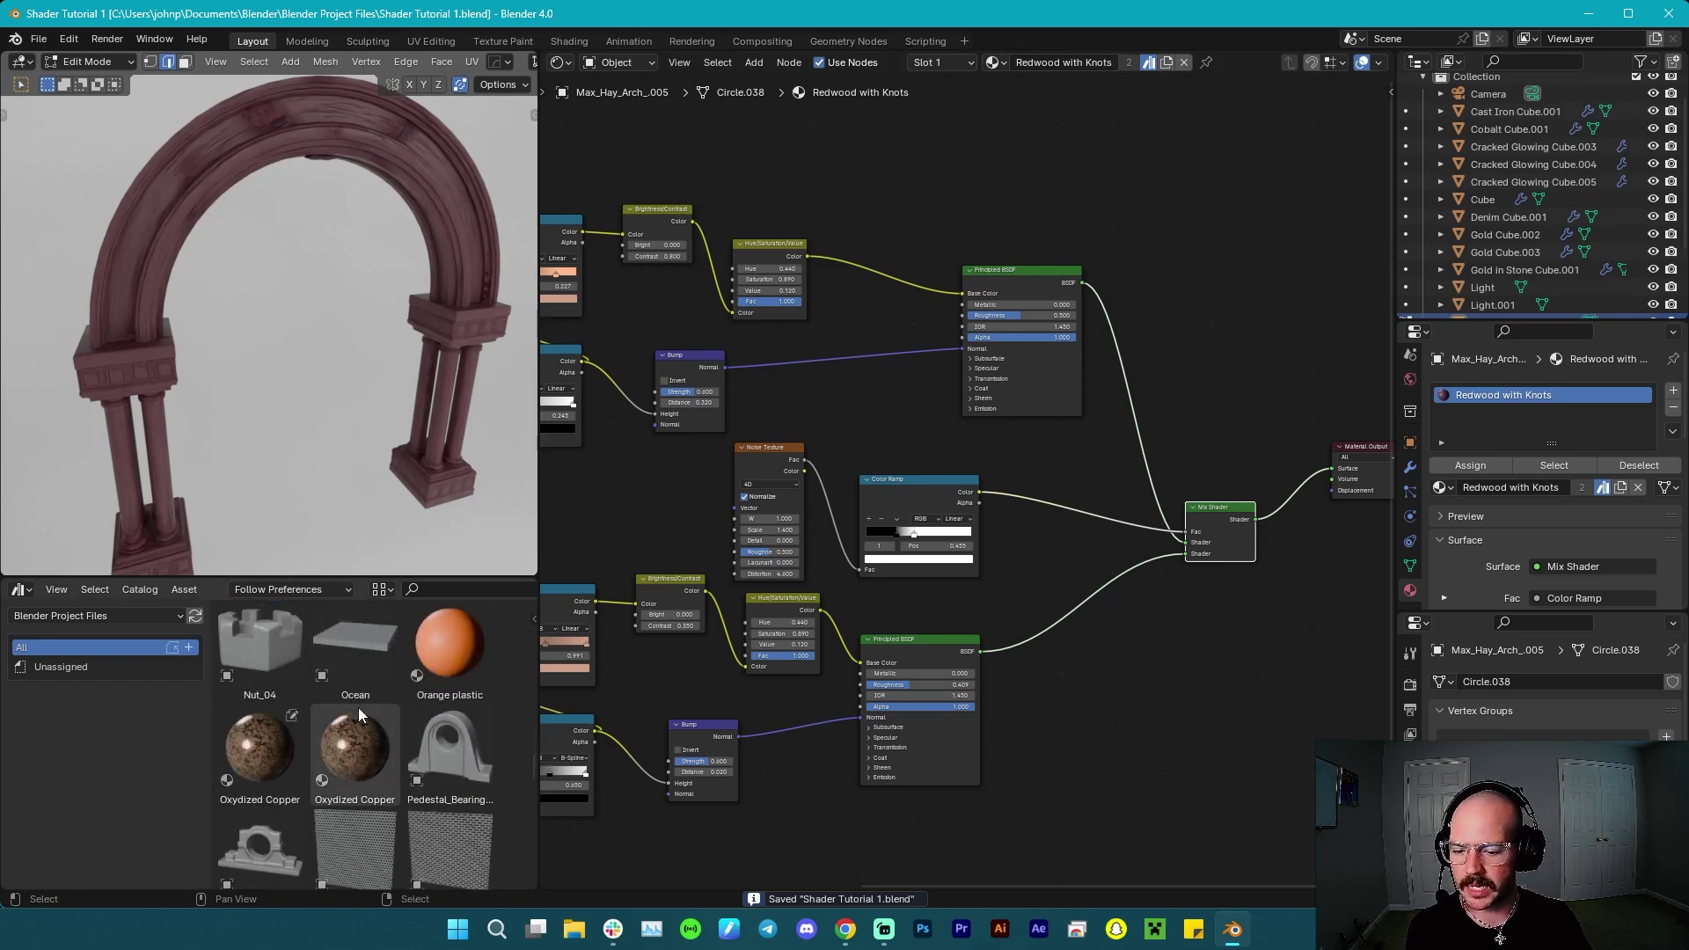
scroll(358, 707, down, 5)
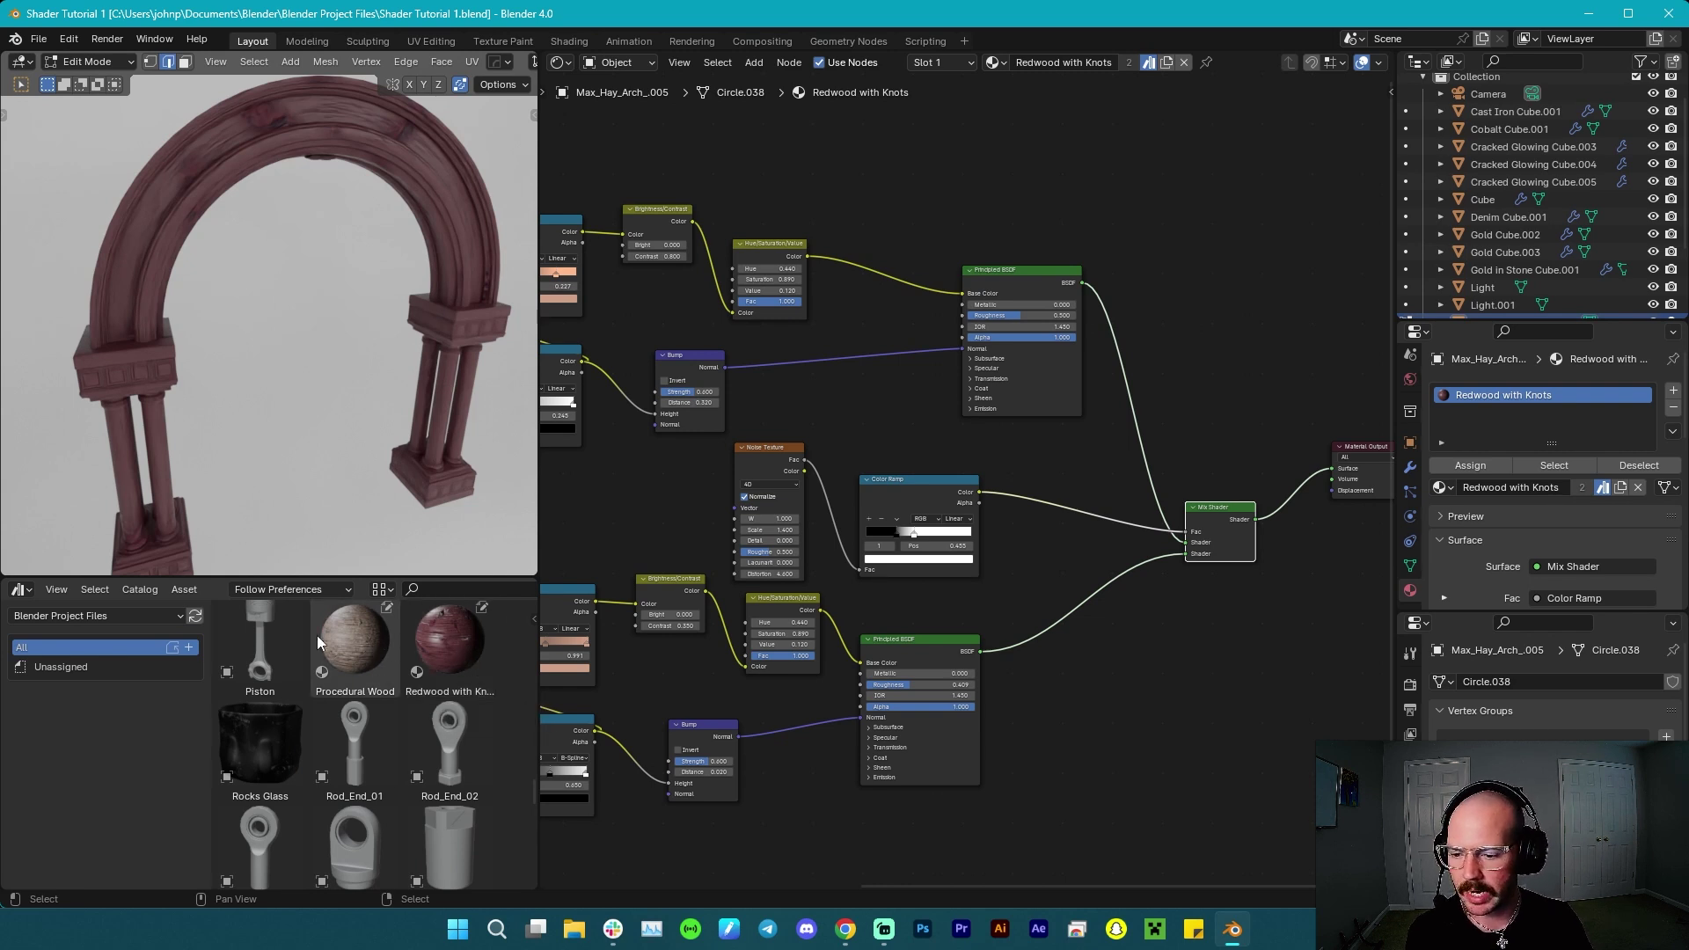
drag(356, 653, 446, 380)
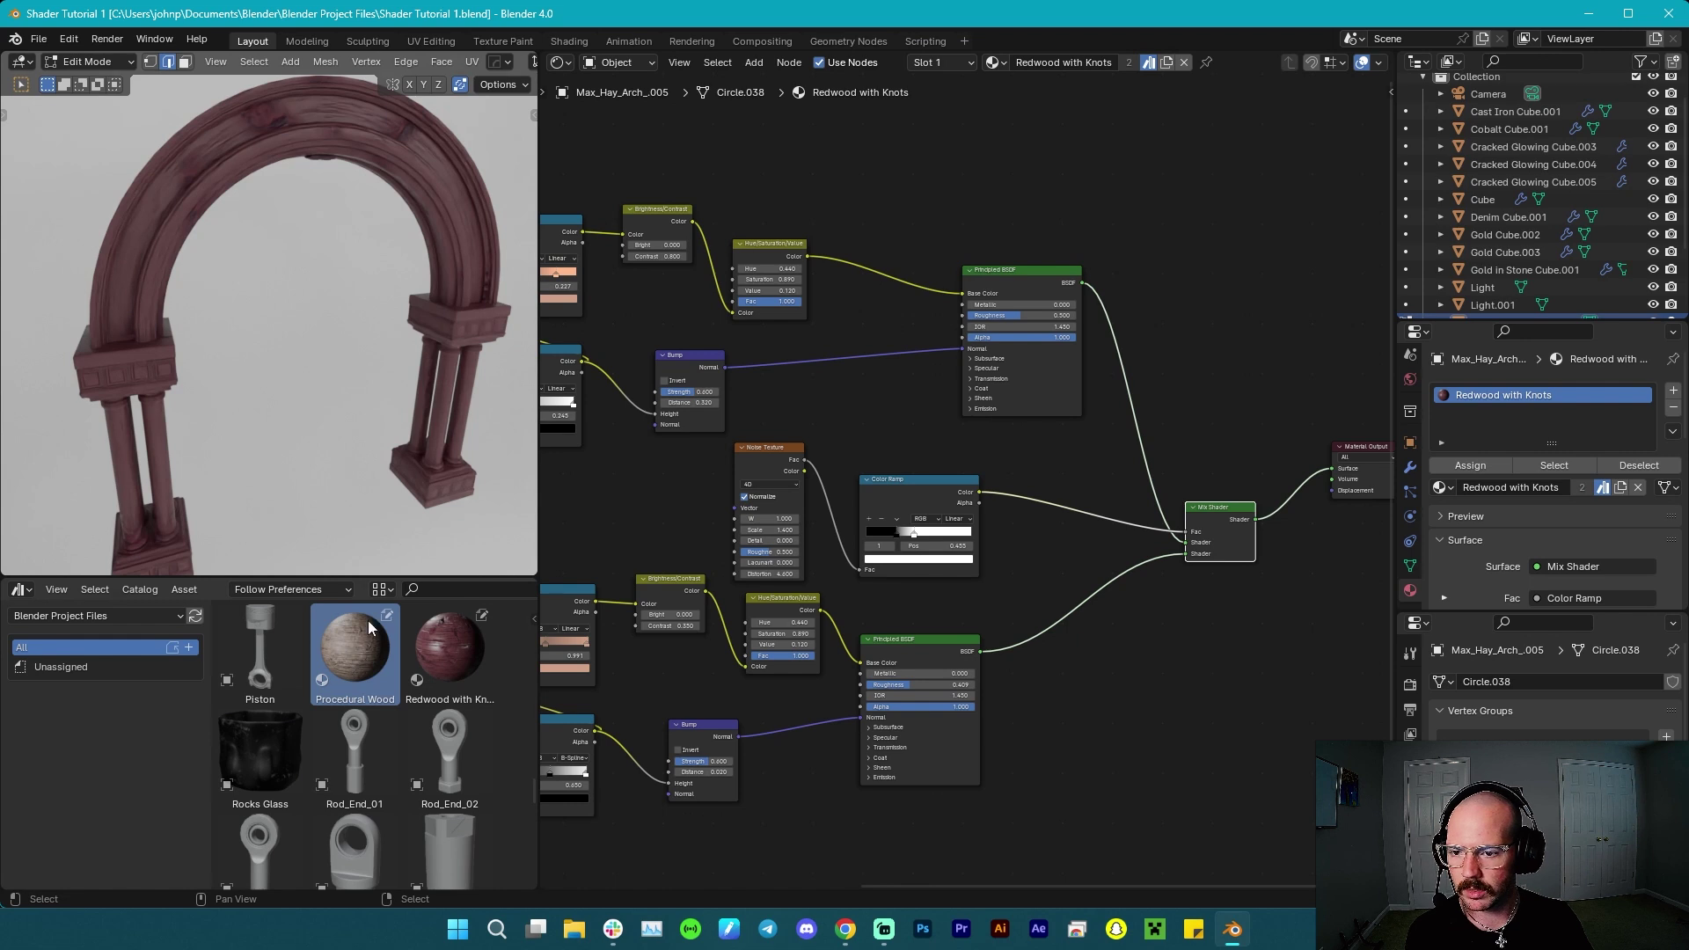
key(Tab)
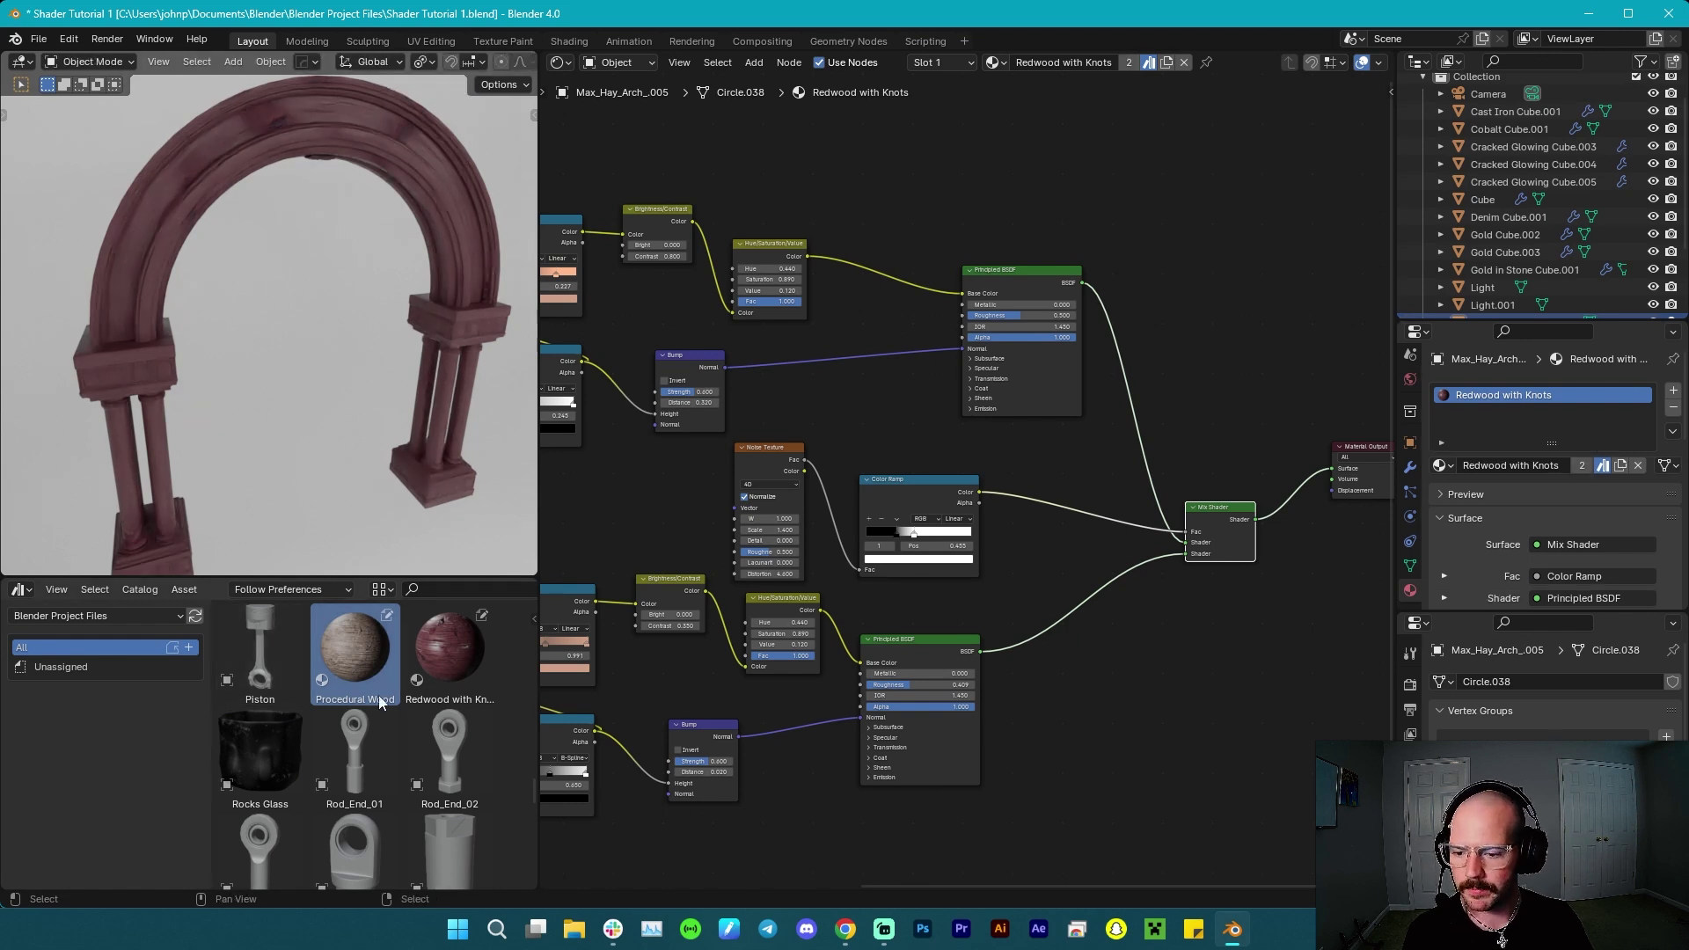
drag(360, 667, 446, 381)
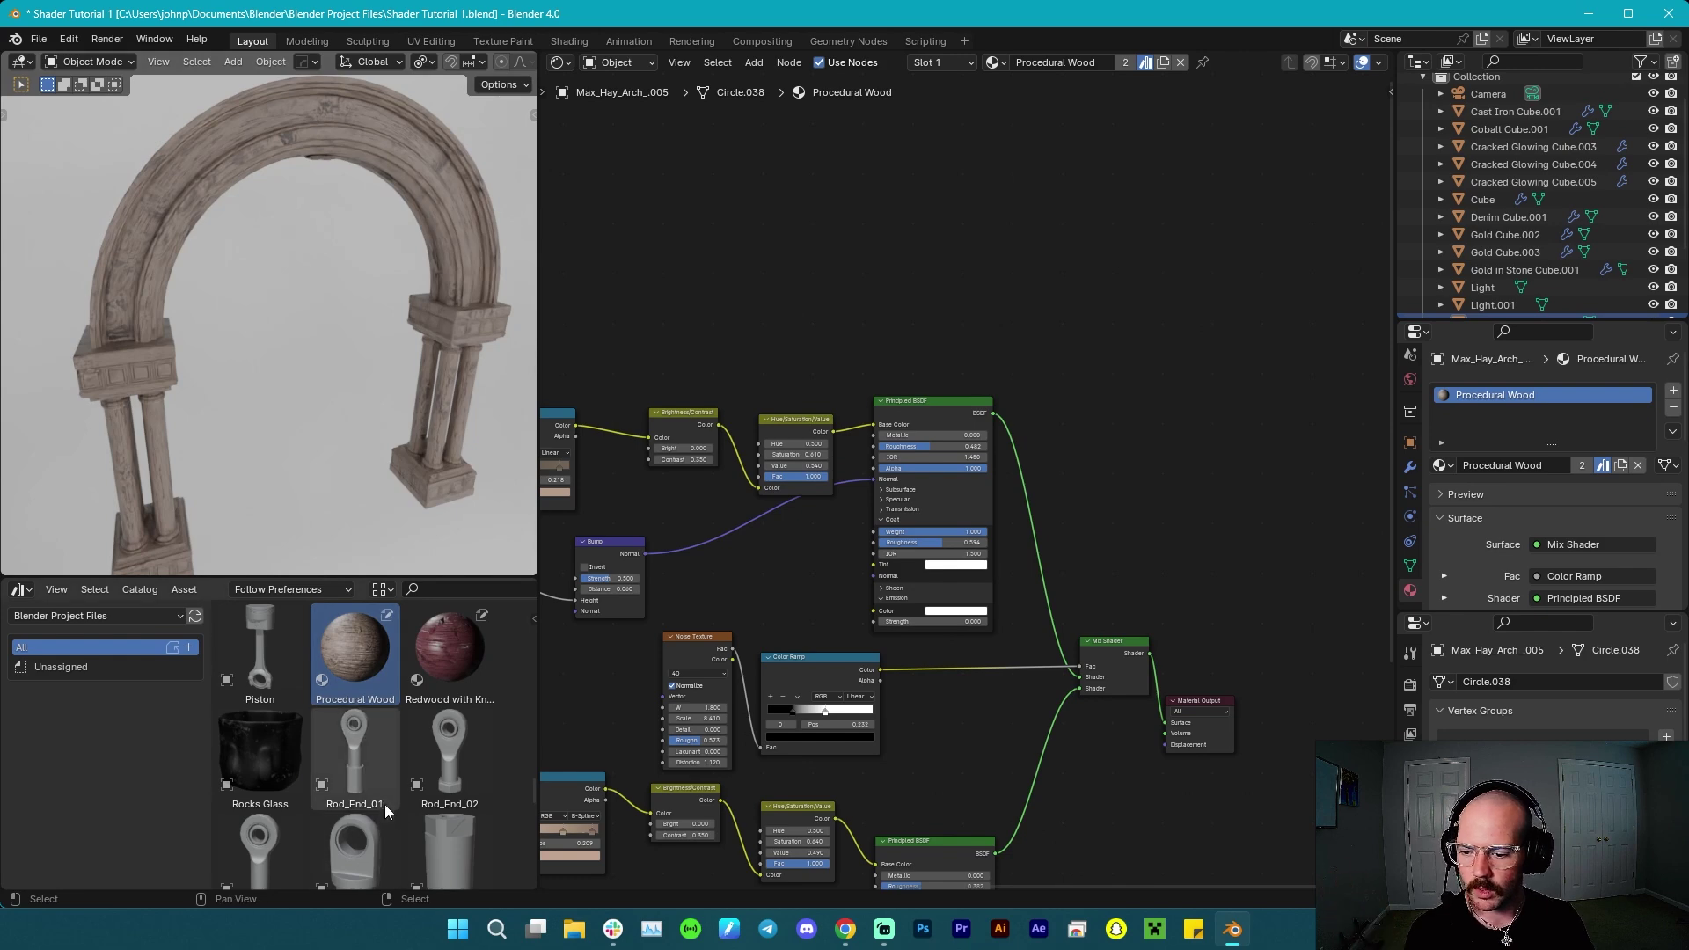
Try the Orange plastic and Oxydized Copper material assets on the arch.
scroll(384, 790, up, 6)
drag(443, 740, 462, 310)
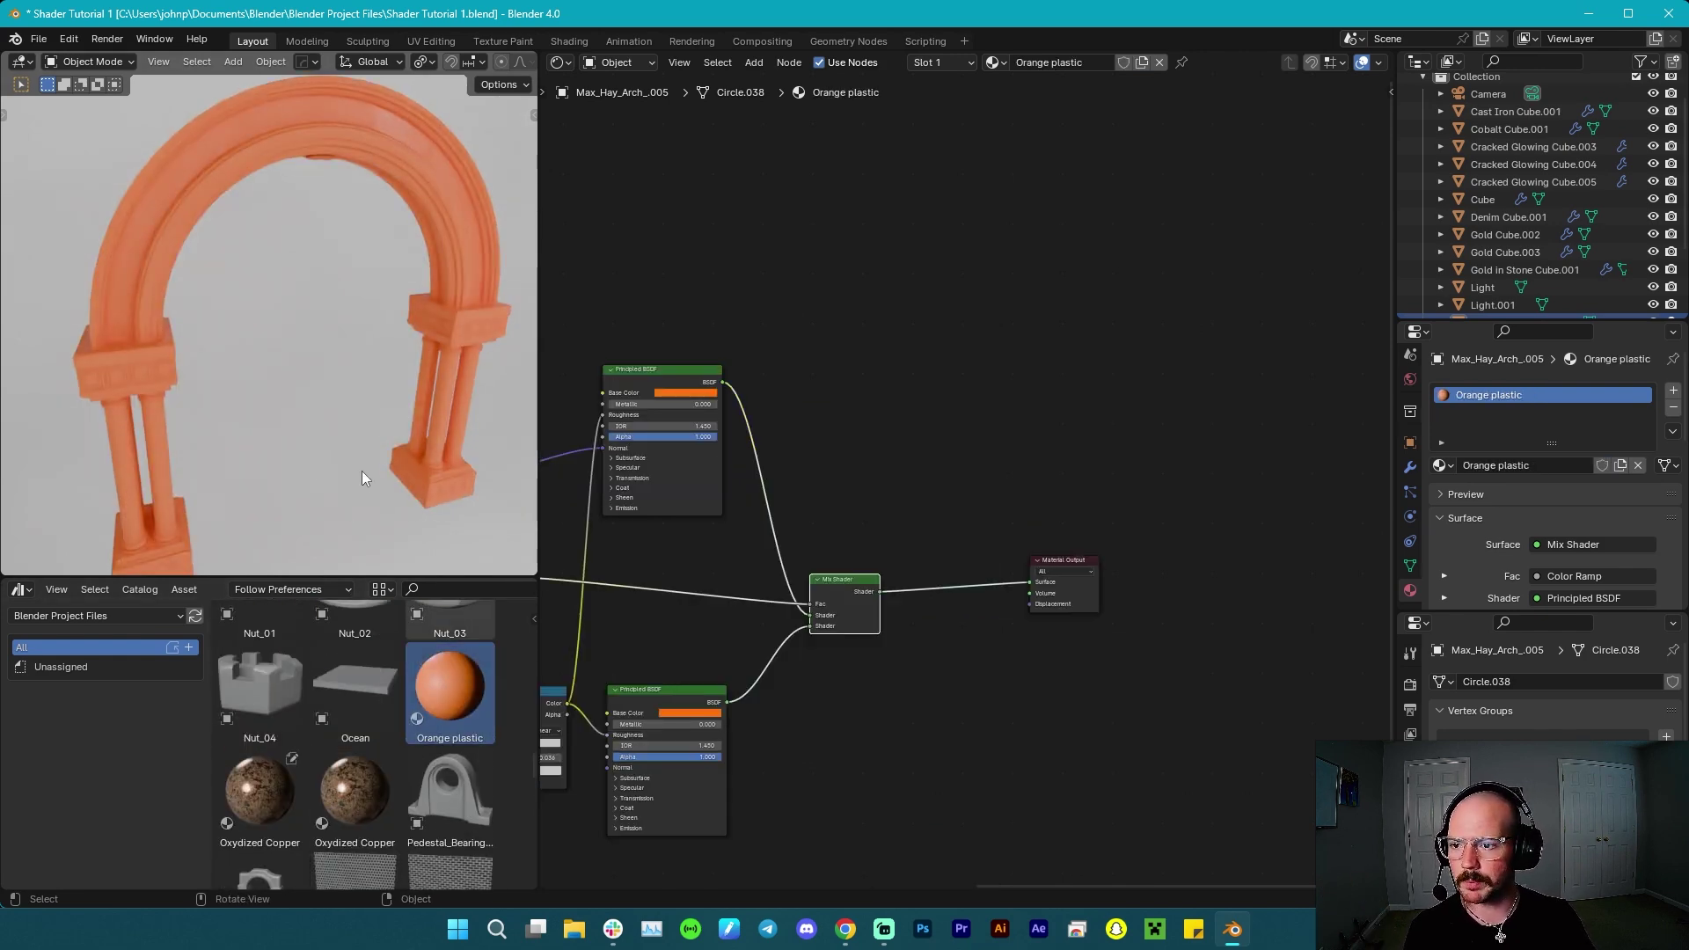
scroll(368, 746, up, 1)
drag(351, 824, 456, 296)
Try the Textured Gold and Scuffed Steel material assets on the arch and view it from the front.
scroll(385, 694, up, 5)
drag(450, 726, 446, 391)
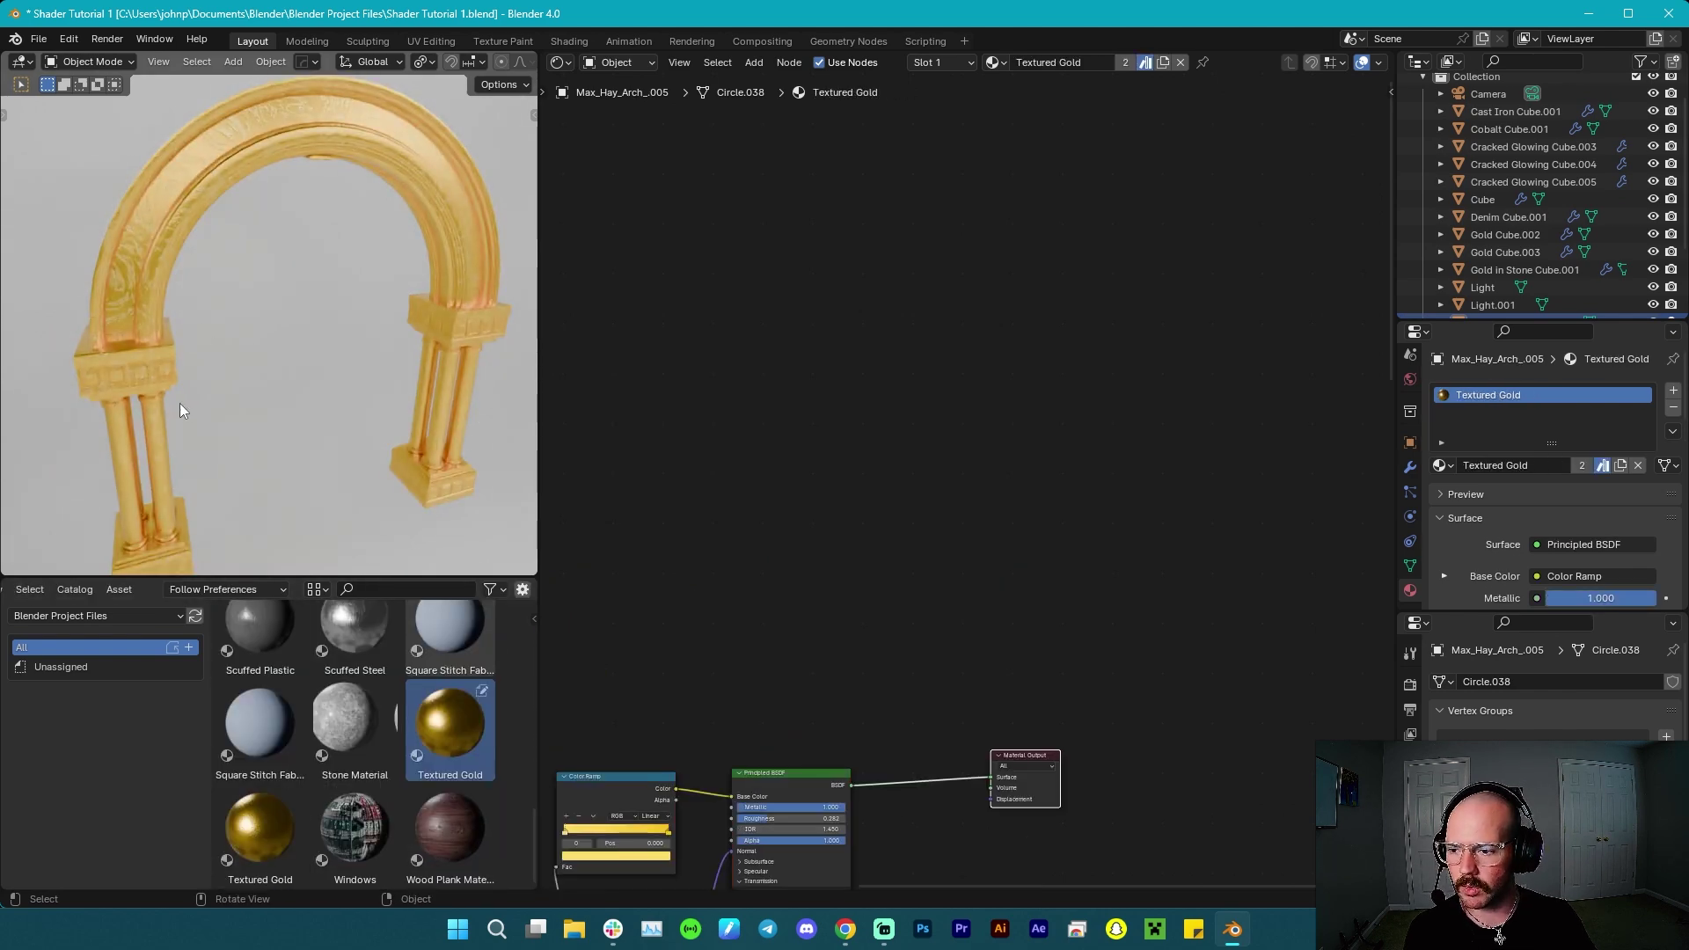
drag(357, 651, 498, 341)
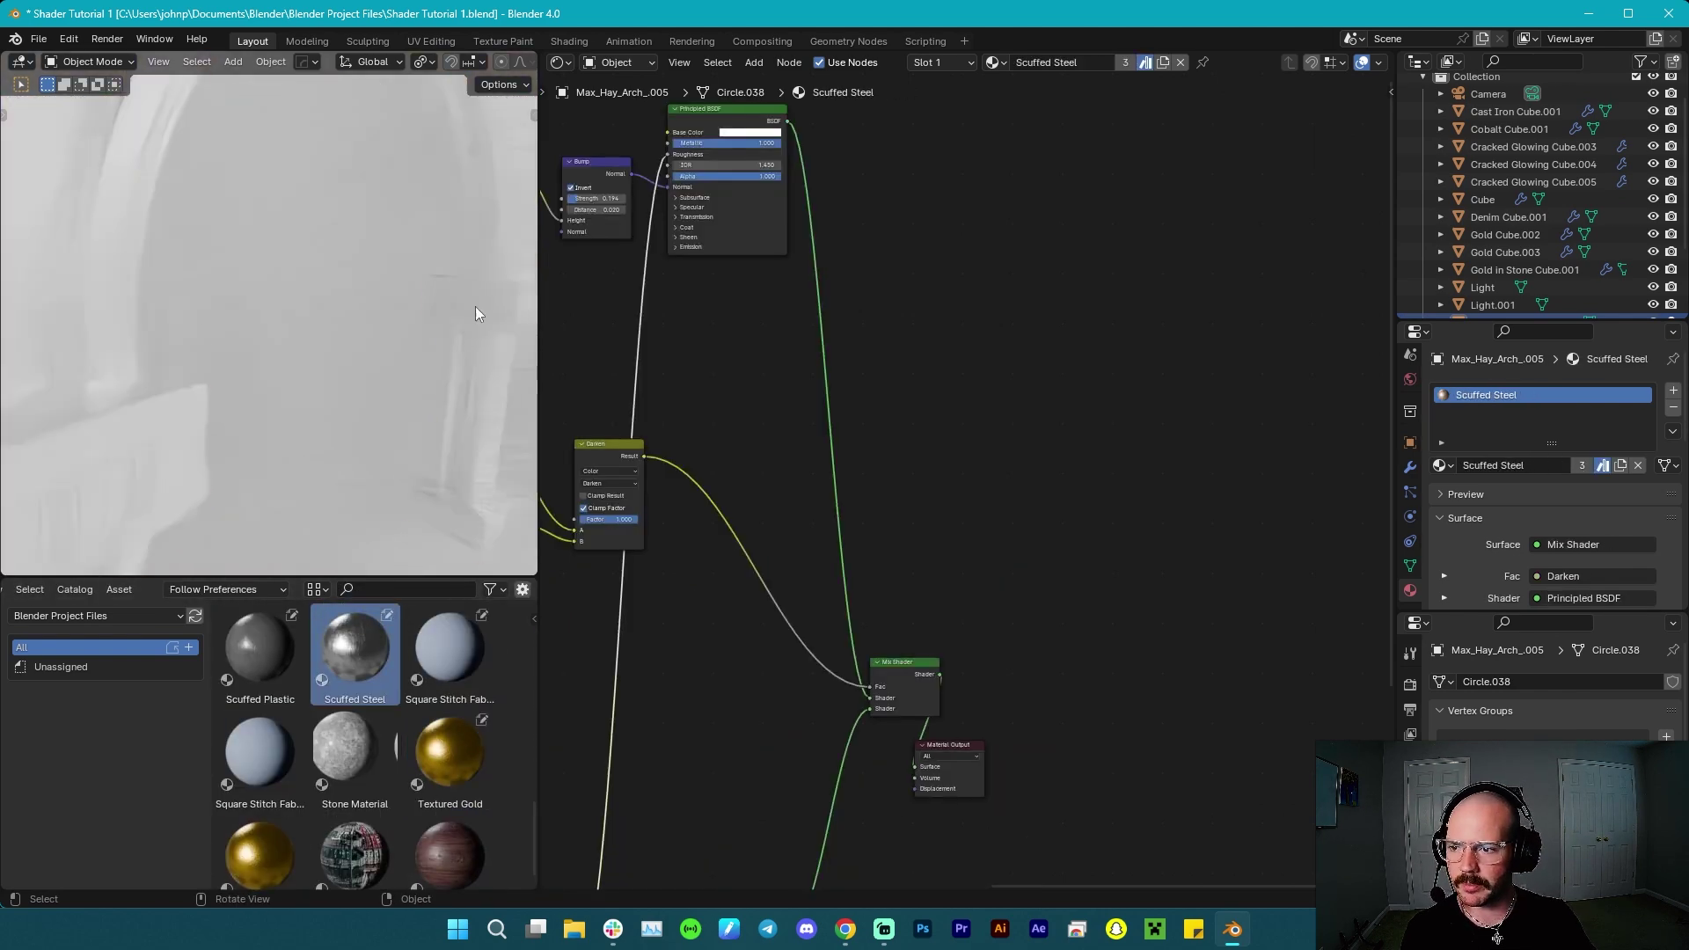
scroll(352, 373, down, 4)
middle_drag(267, 415, 379, 383)
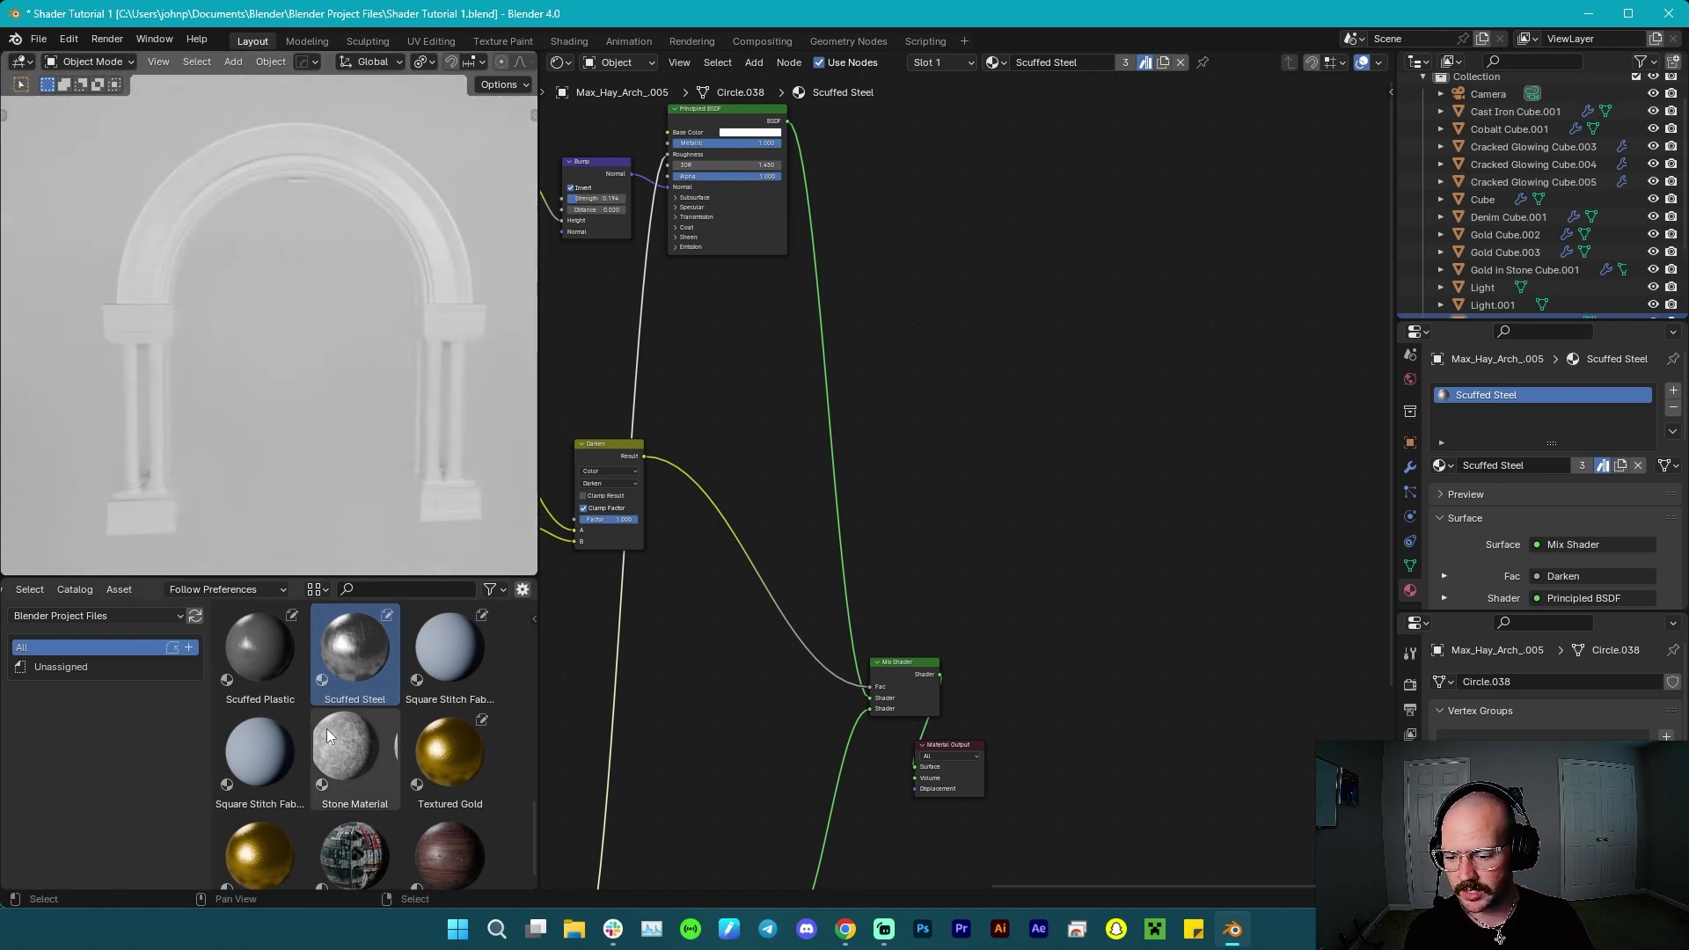
Apply the Black Diagonal Tile material asset to the backdrop plane and inspect the arch against it.
scroll(352, 756, up, 10)
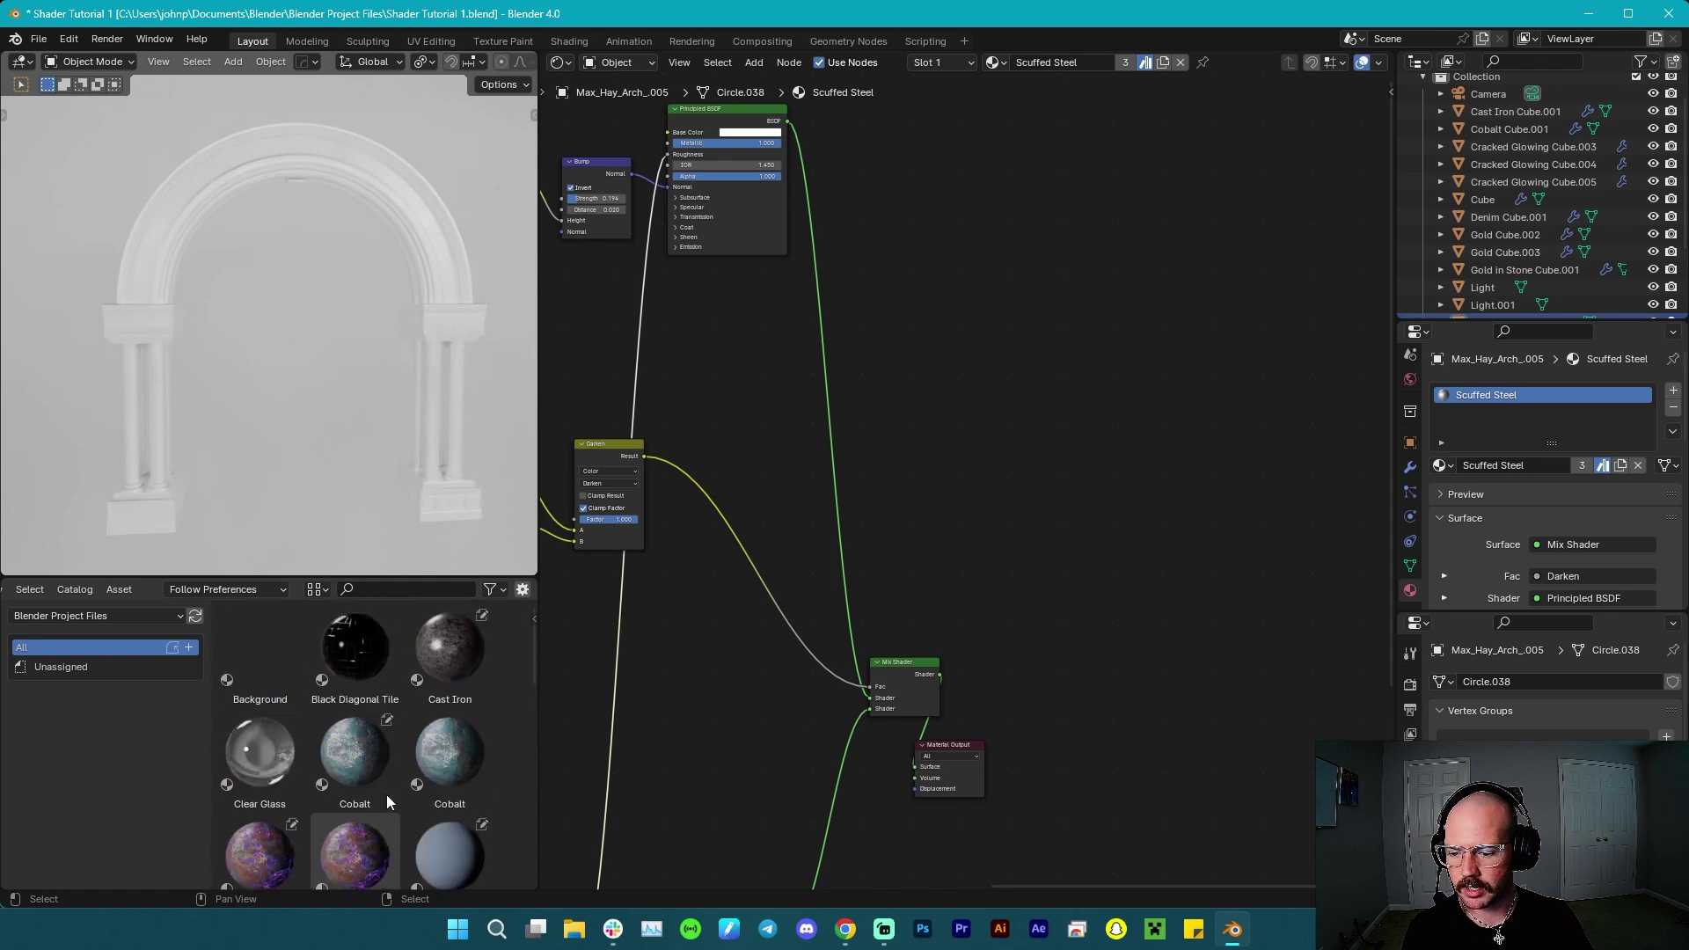
drag(355, 652, 326, 493)
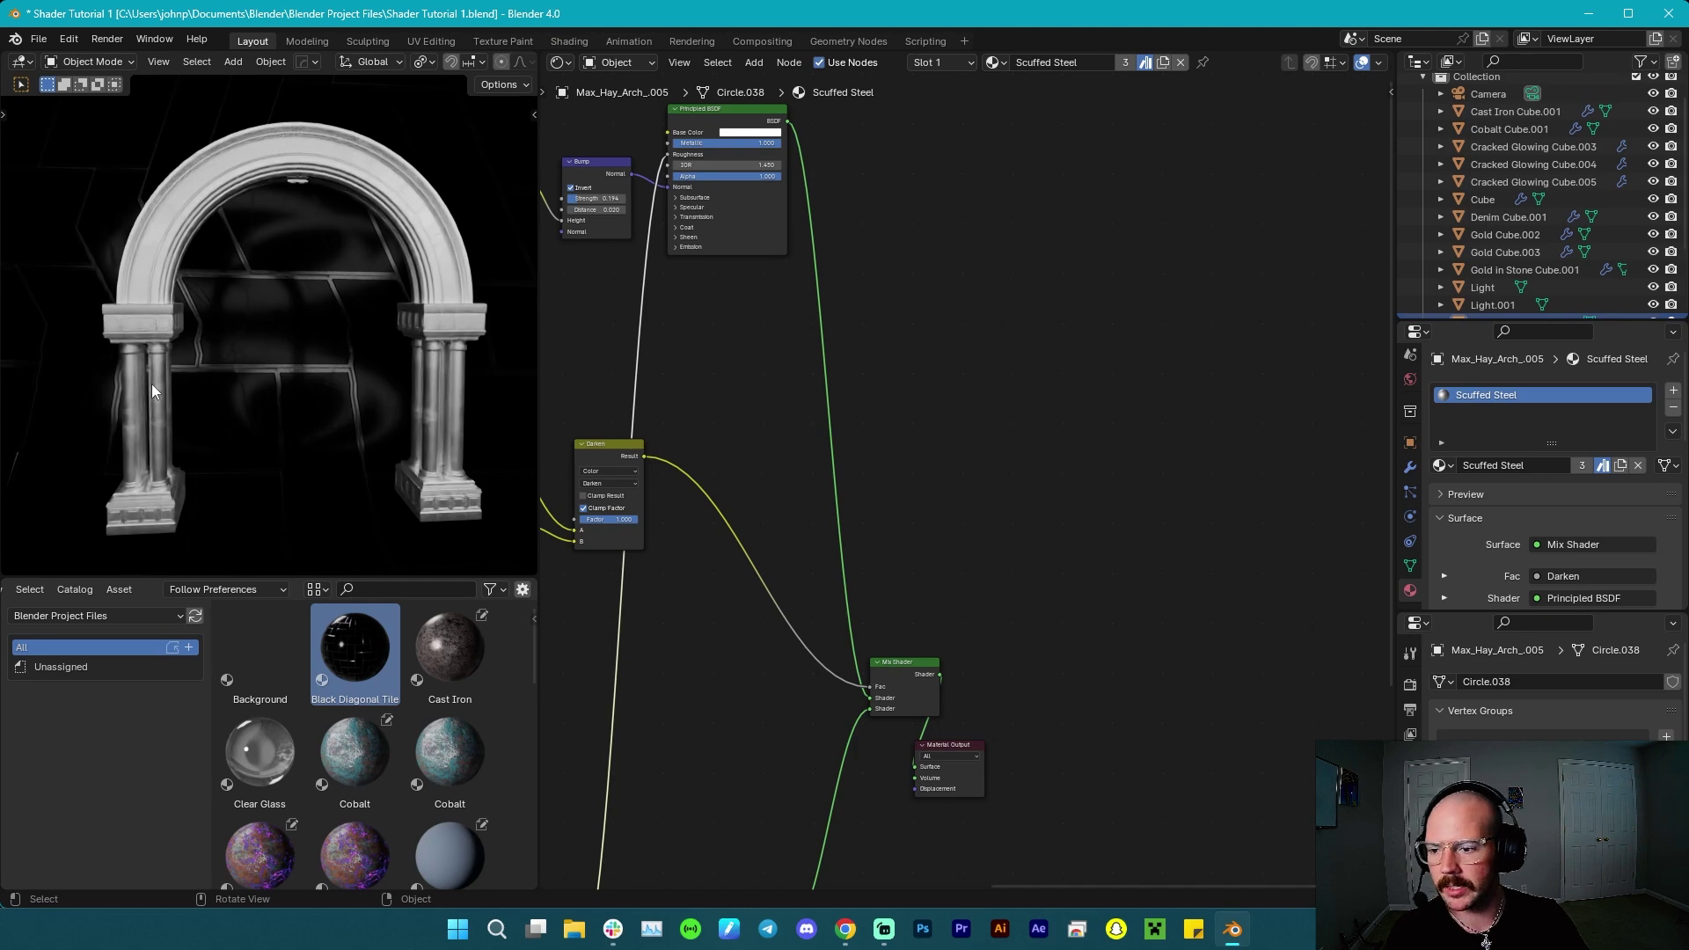
scroll(149, 351, up, 3)
middle_drag(149, 351, 250, 360)
scroll(230, 357, up, 2)
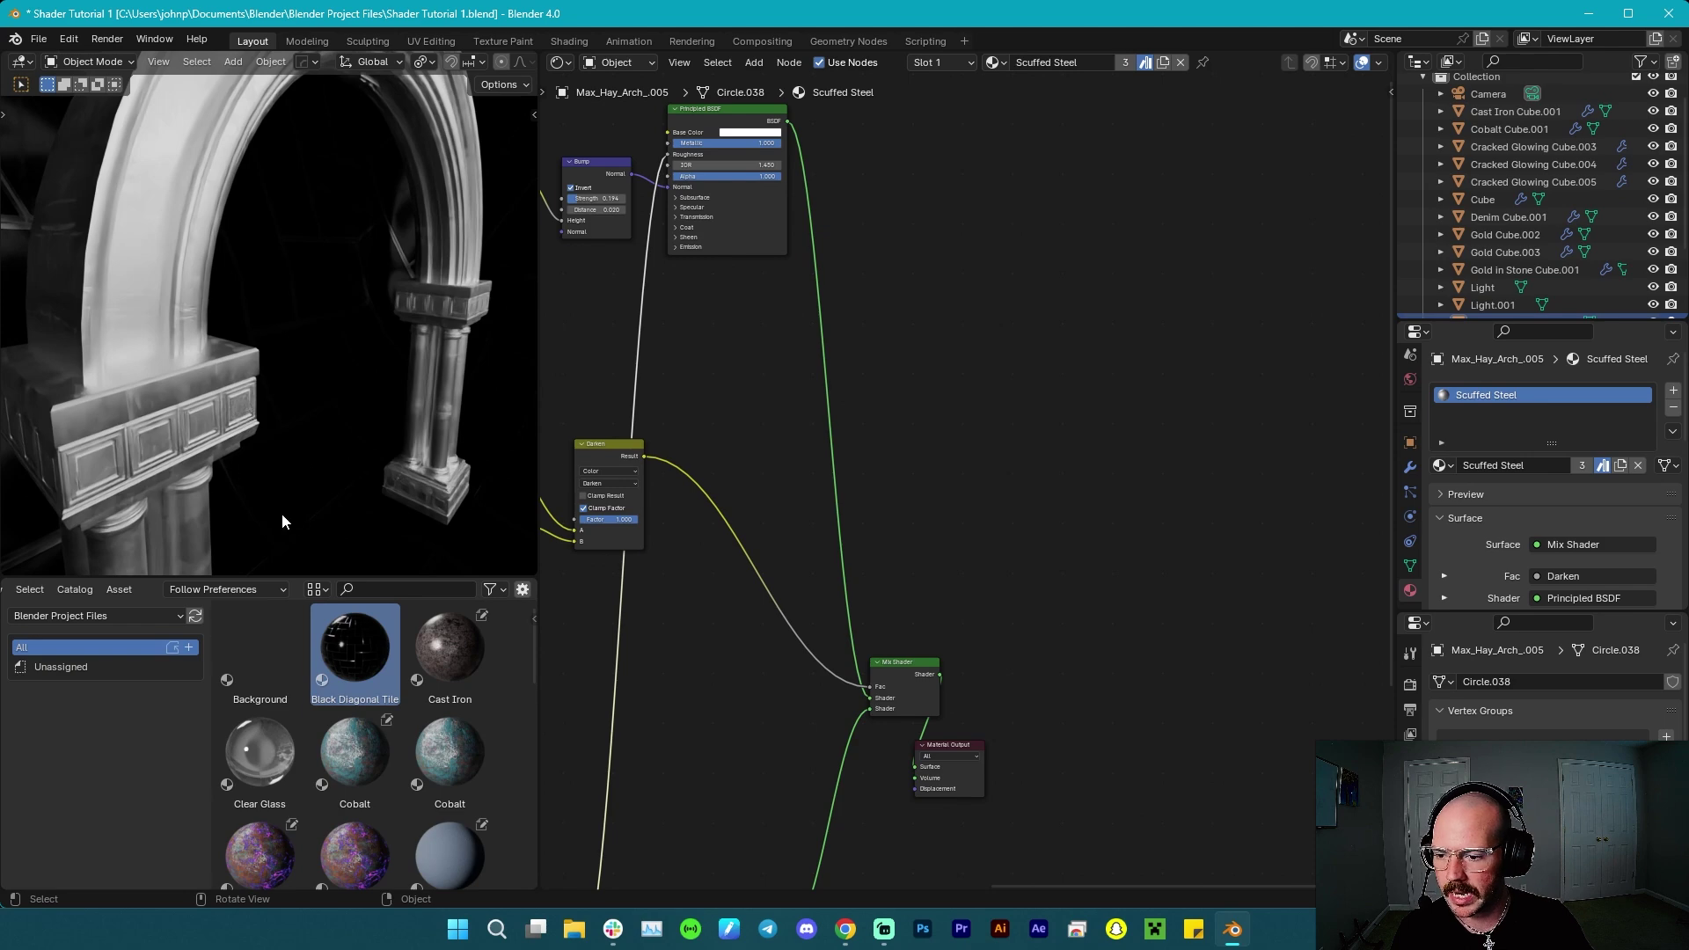
Try the Cast Iron material asset on the arch and look at it from several angles.
drag(451, 649, 509, 284)
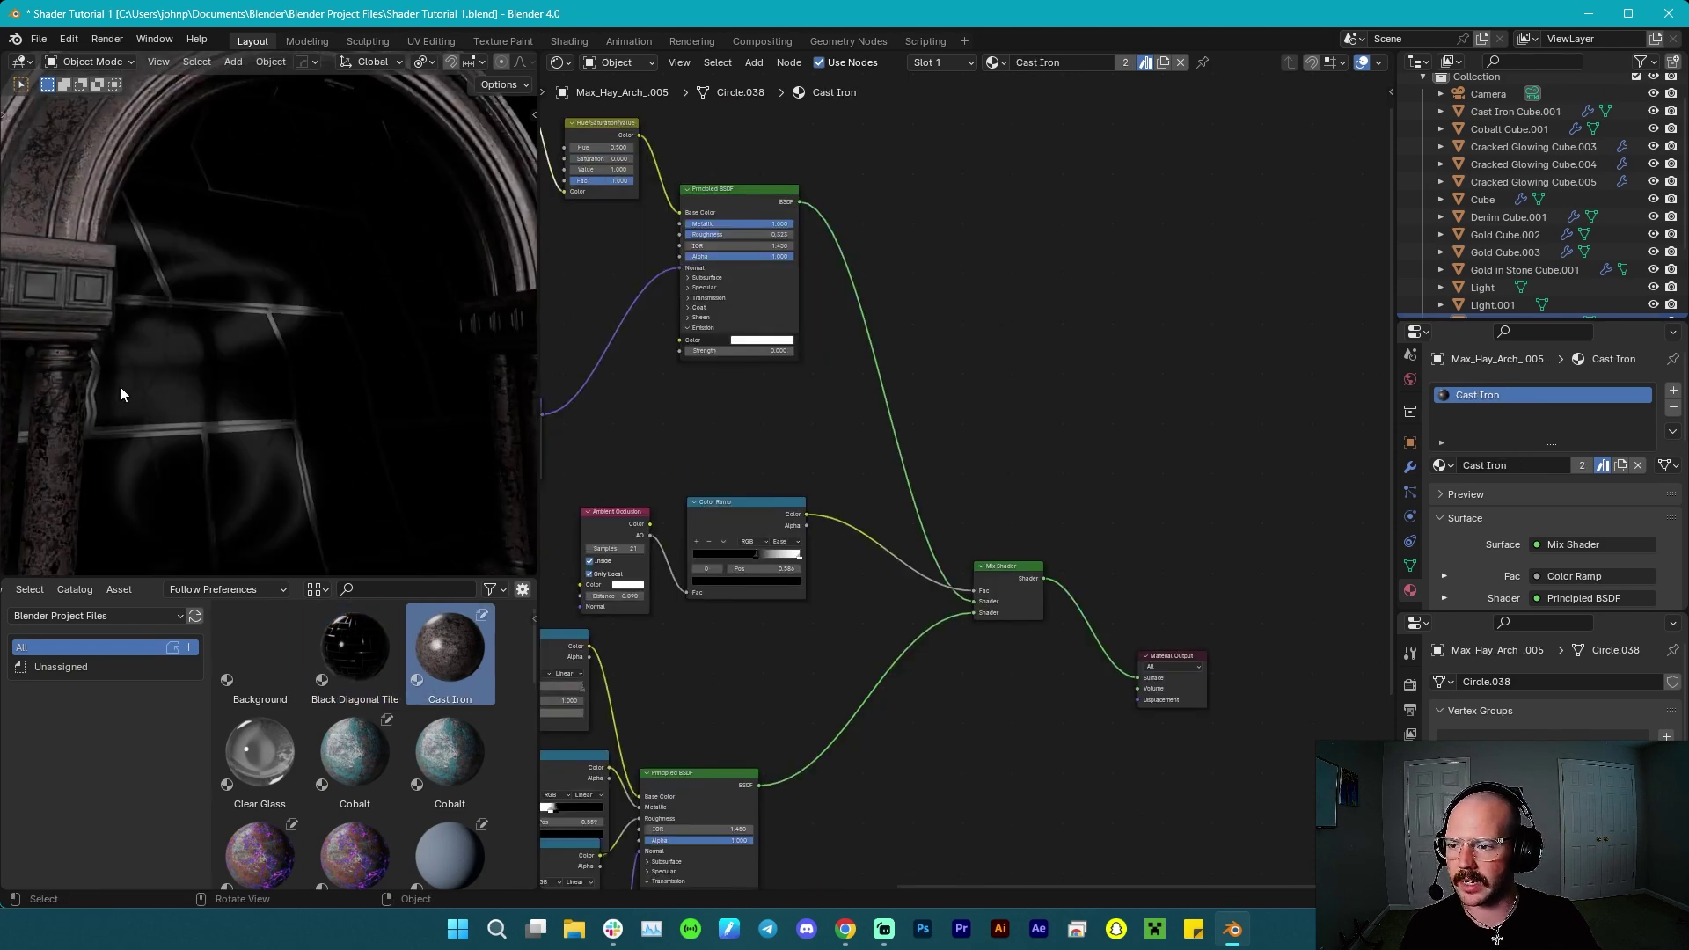
middle_drag(120, 387, 160, 396)
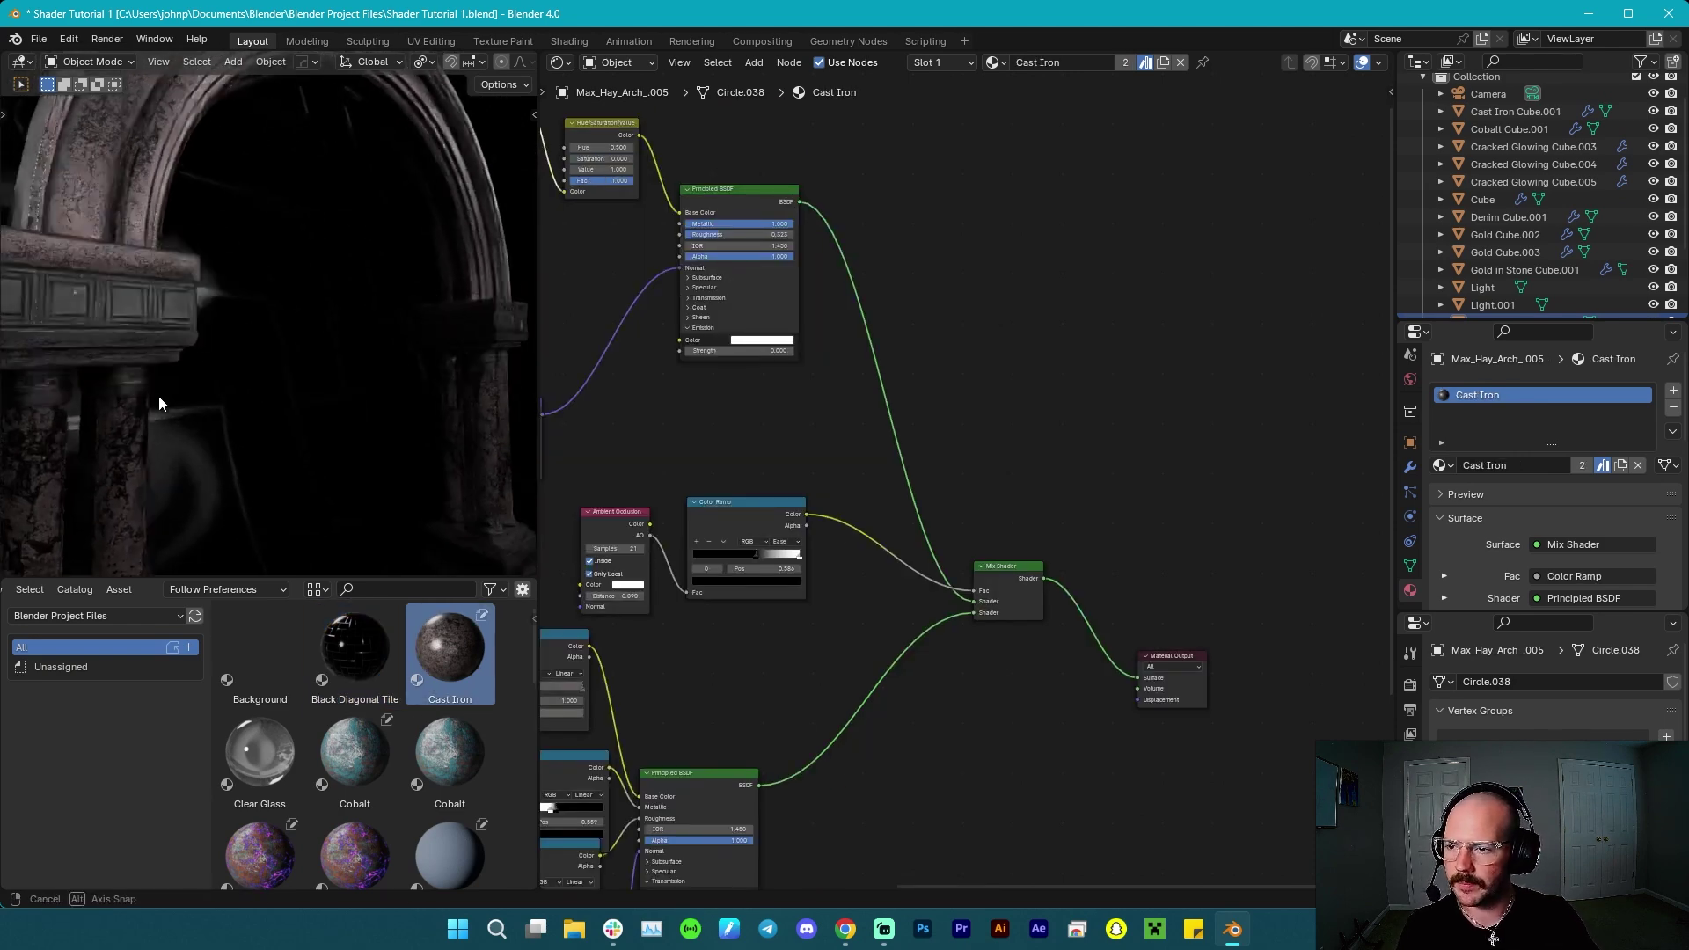
middle_drag(136, 339, 284, 358)
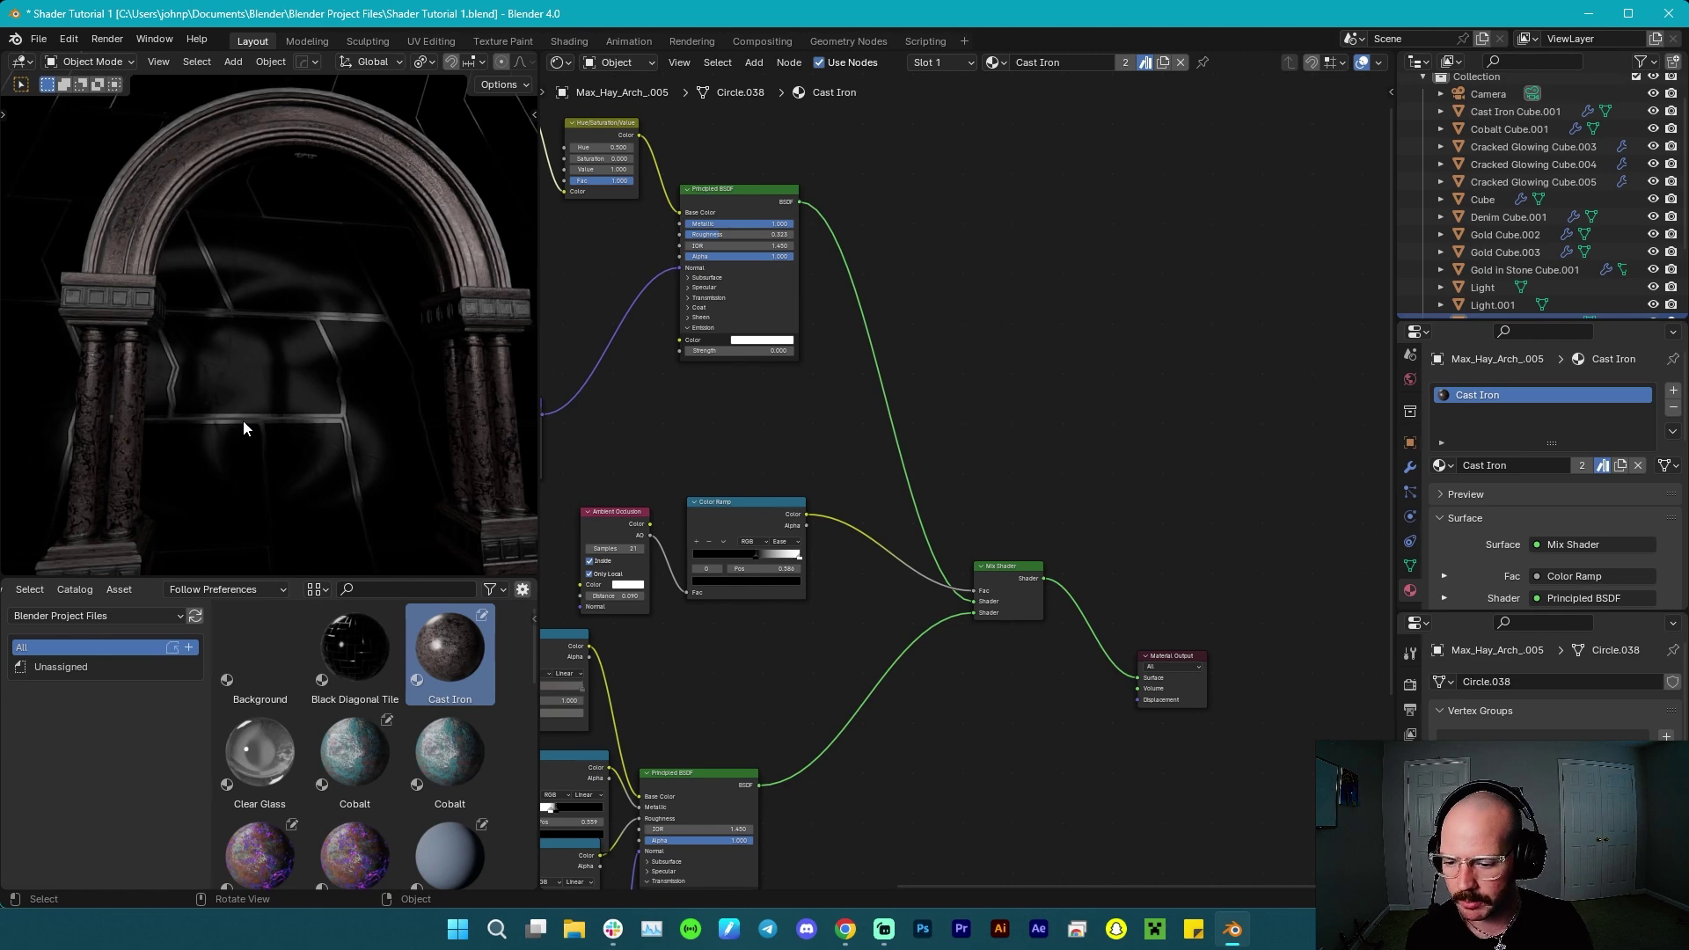
Try the Cobalt material asset on the arch and view the whole arch.
drag(355, 752, 493, 317)
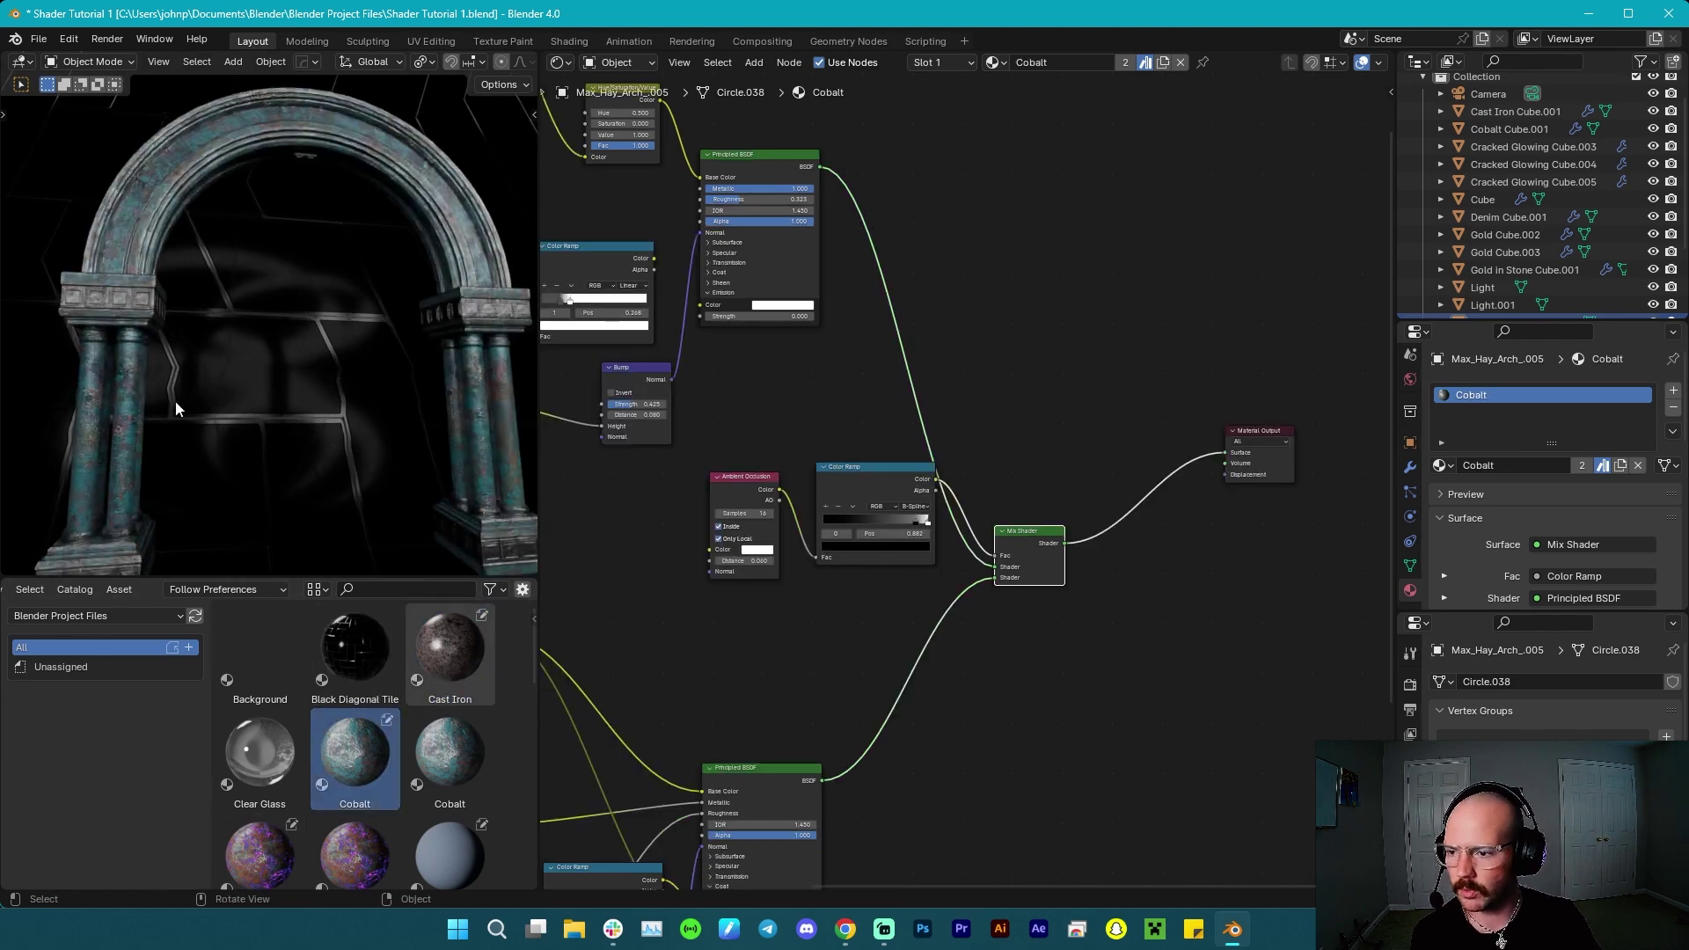
scroll(269, 378, down, 1)
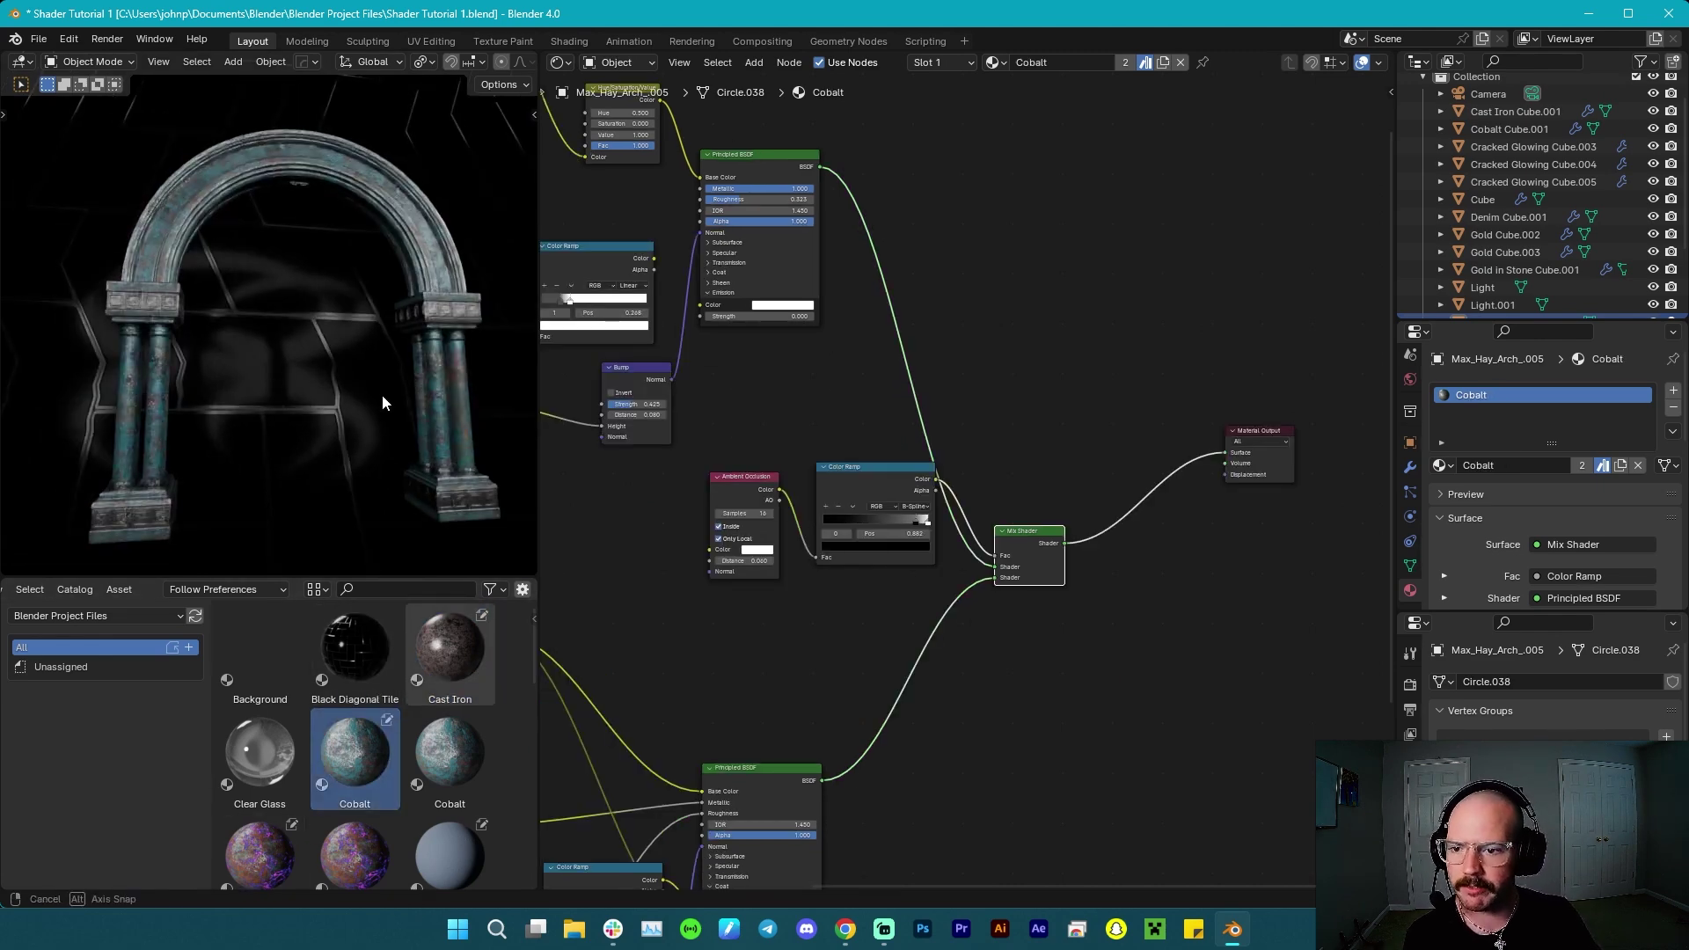
mouse_move(382, 394)
middle_down()
mouse_move(357, 429)
mouse_move(384, 410)
middle_up()
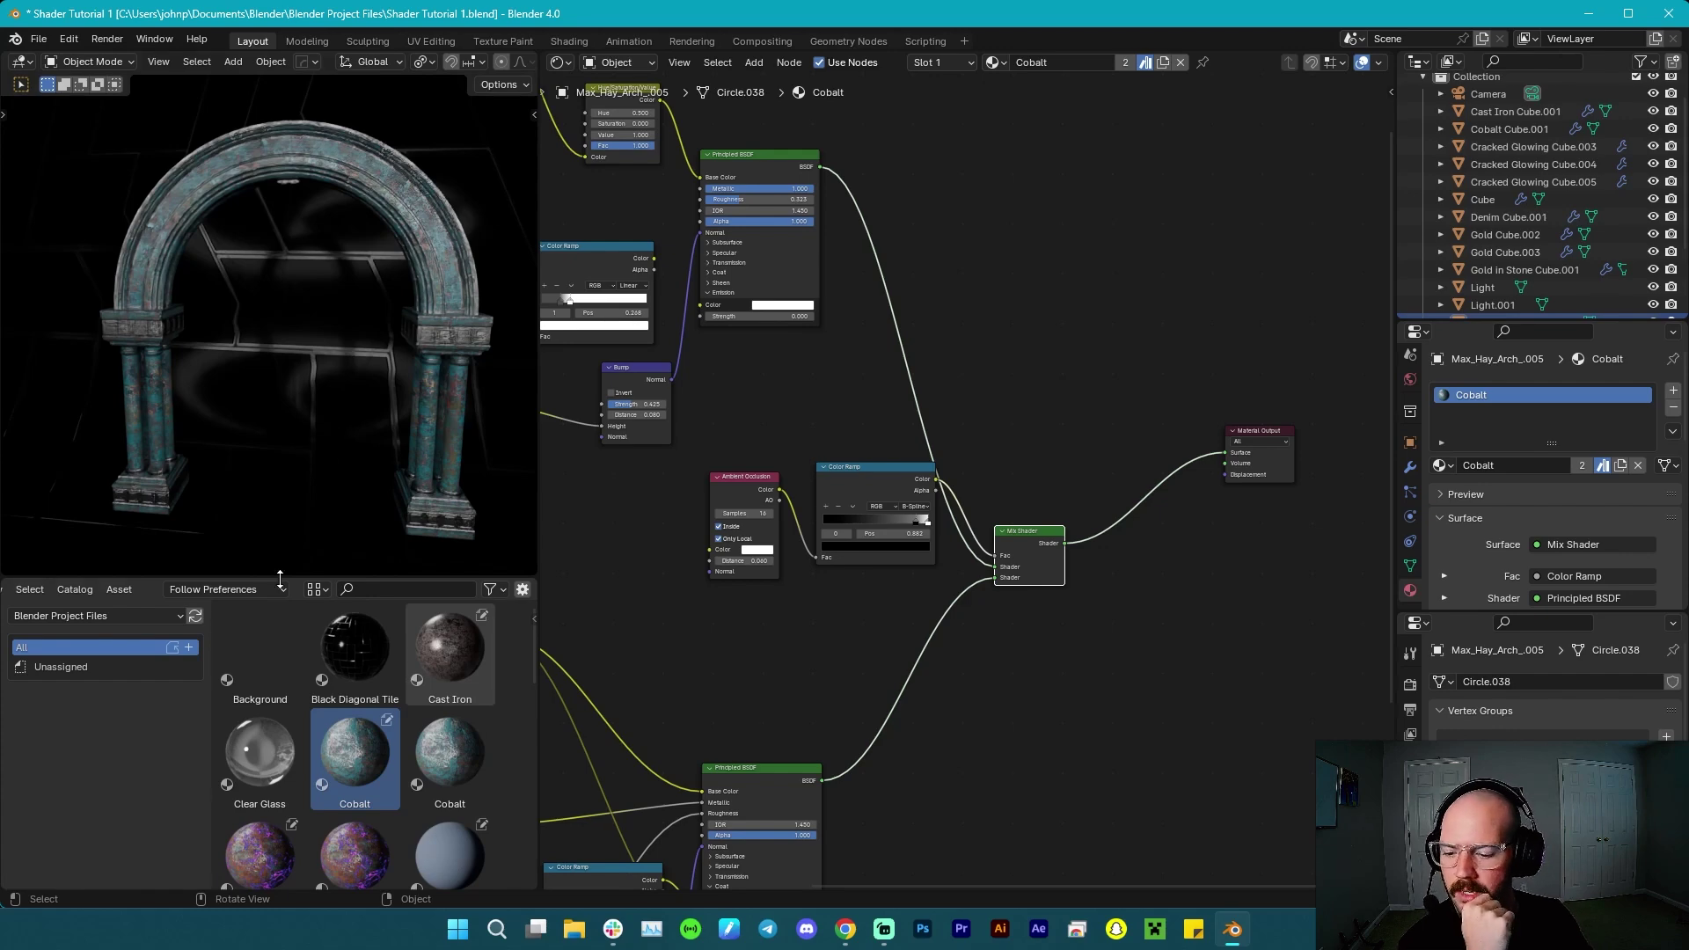
Try the Cracked Glowing Metal material asset on the arch and orbit around it.
scroll(348, 847, down, 1)
drag(349, 847, 445, 334)
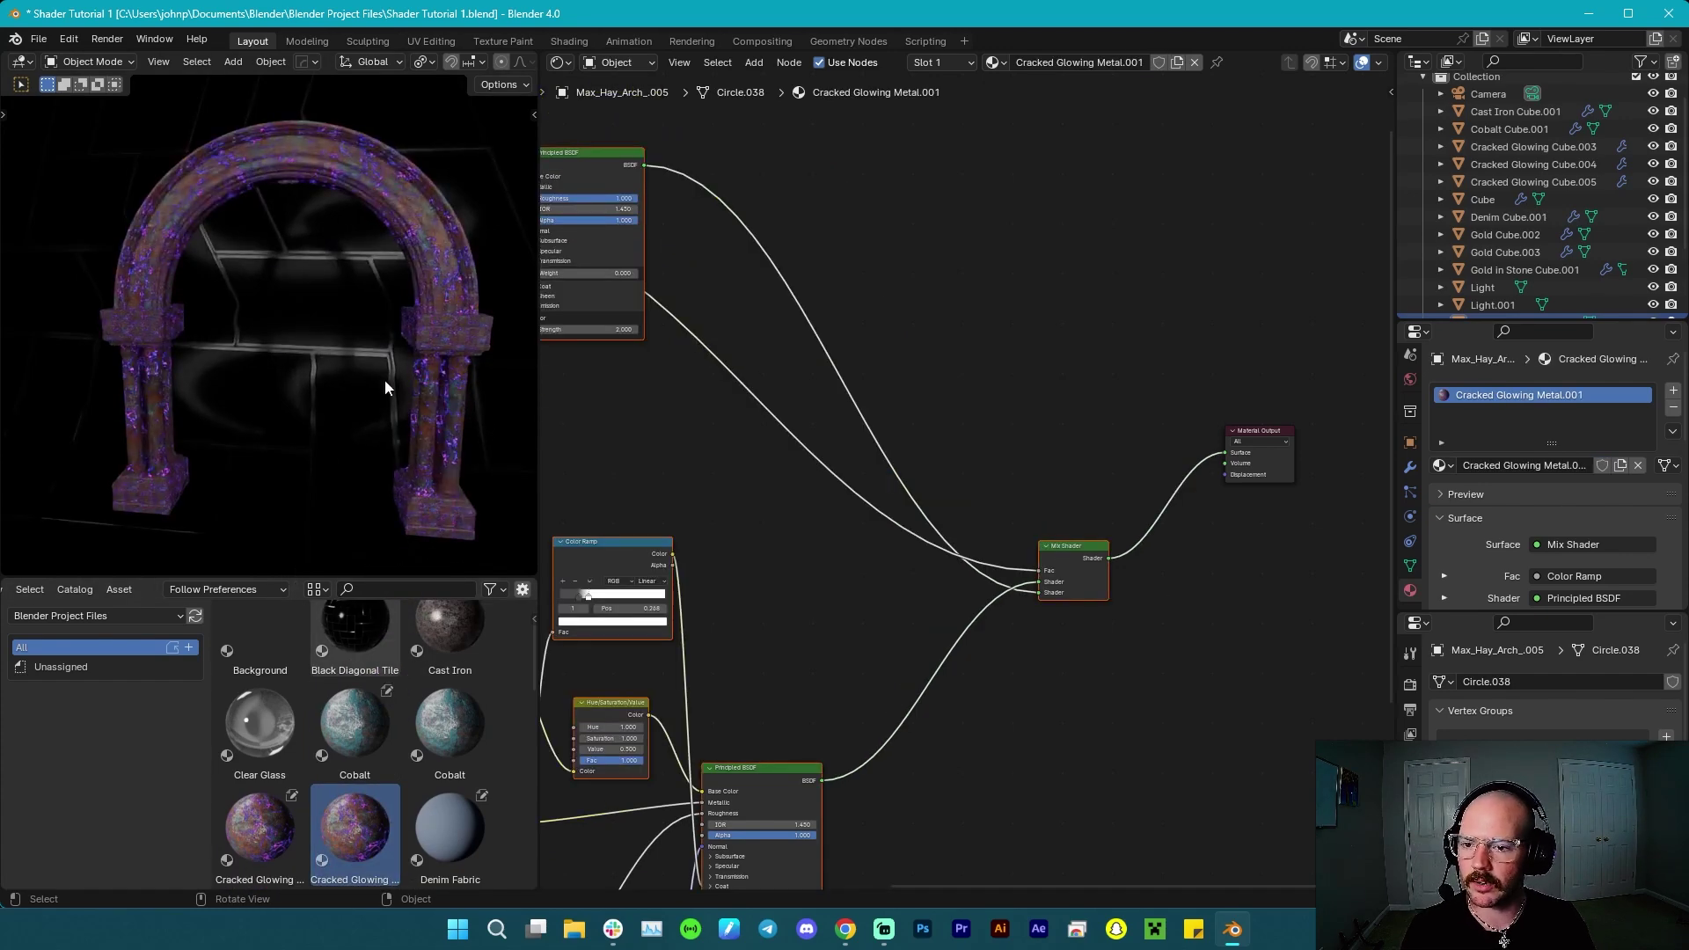
scroll(387, 379, up, 1)
mouse_move(446, 404)
middle_down()
mouse_move(424, 362)
mouse_move(420, 403)
middle_up()
middle_drag(420, 403, 467, 394)
Try the Gold in Stone material asset on the arch and check how it looks.
scroll(355, 774, down, 4)
drag(354, 756, 431, 275)
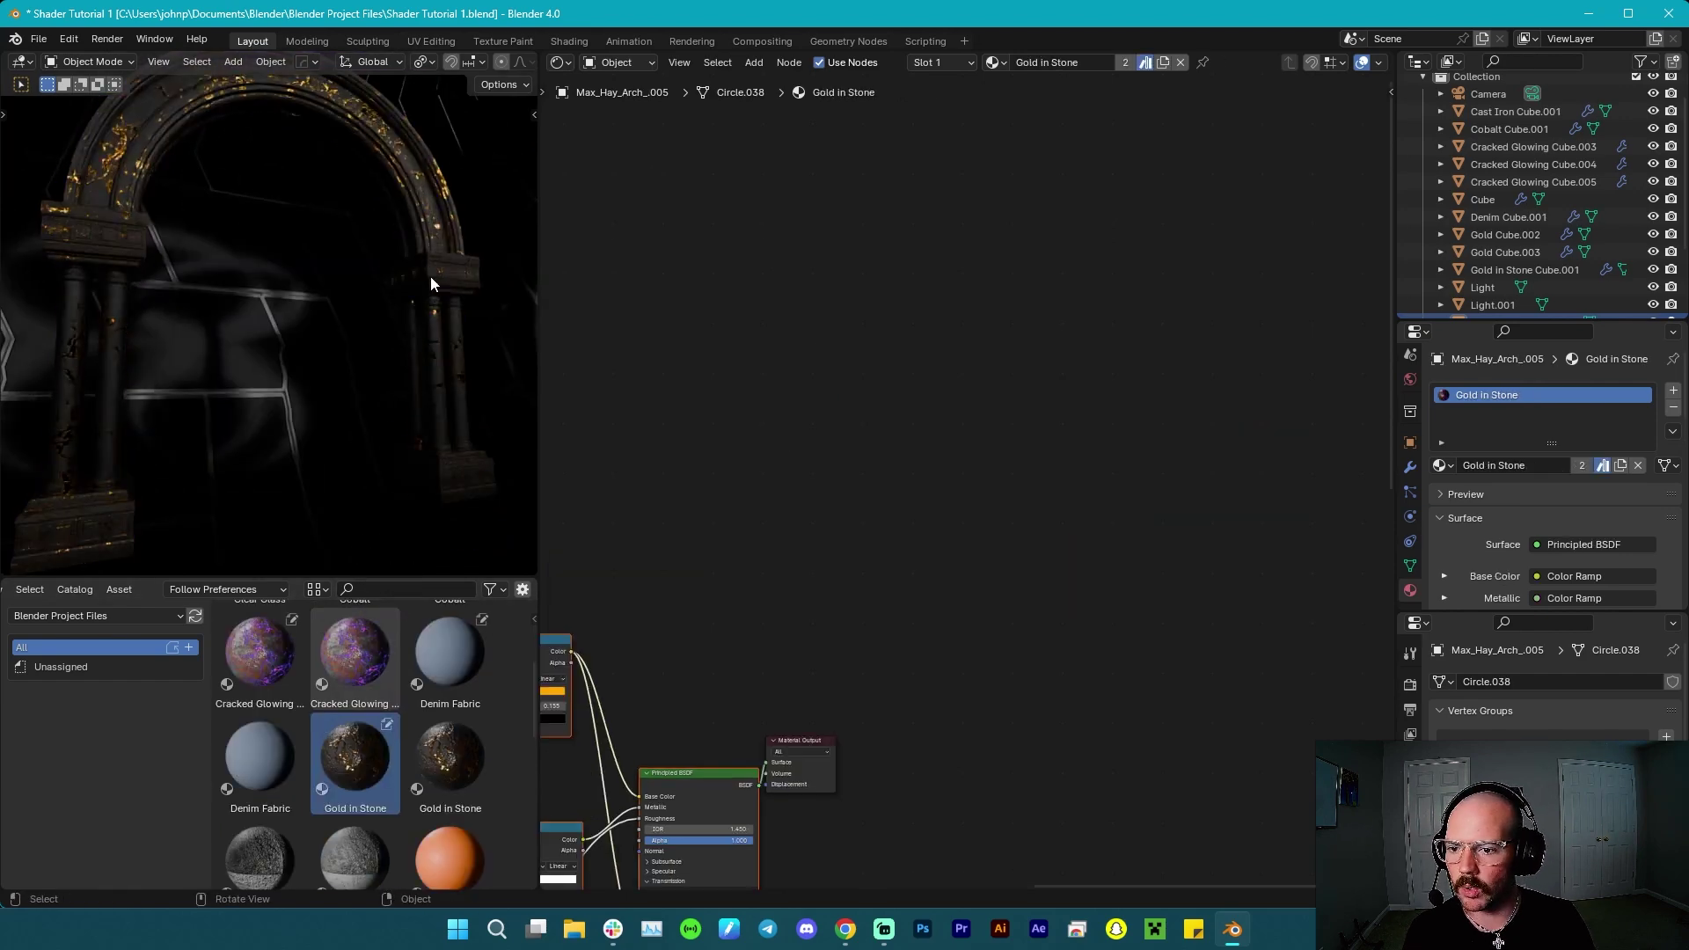
middle_drag(376, 332, 317, 320)
Unlink the Black Diagonal Tile material from the backdrop plane and check the arch against the plain backdrop.
click(315, 315)
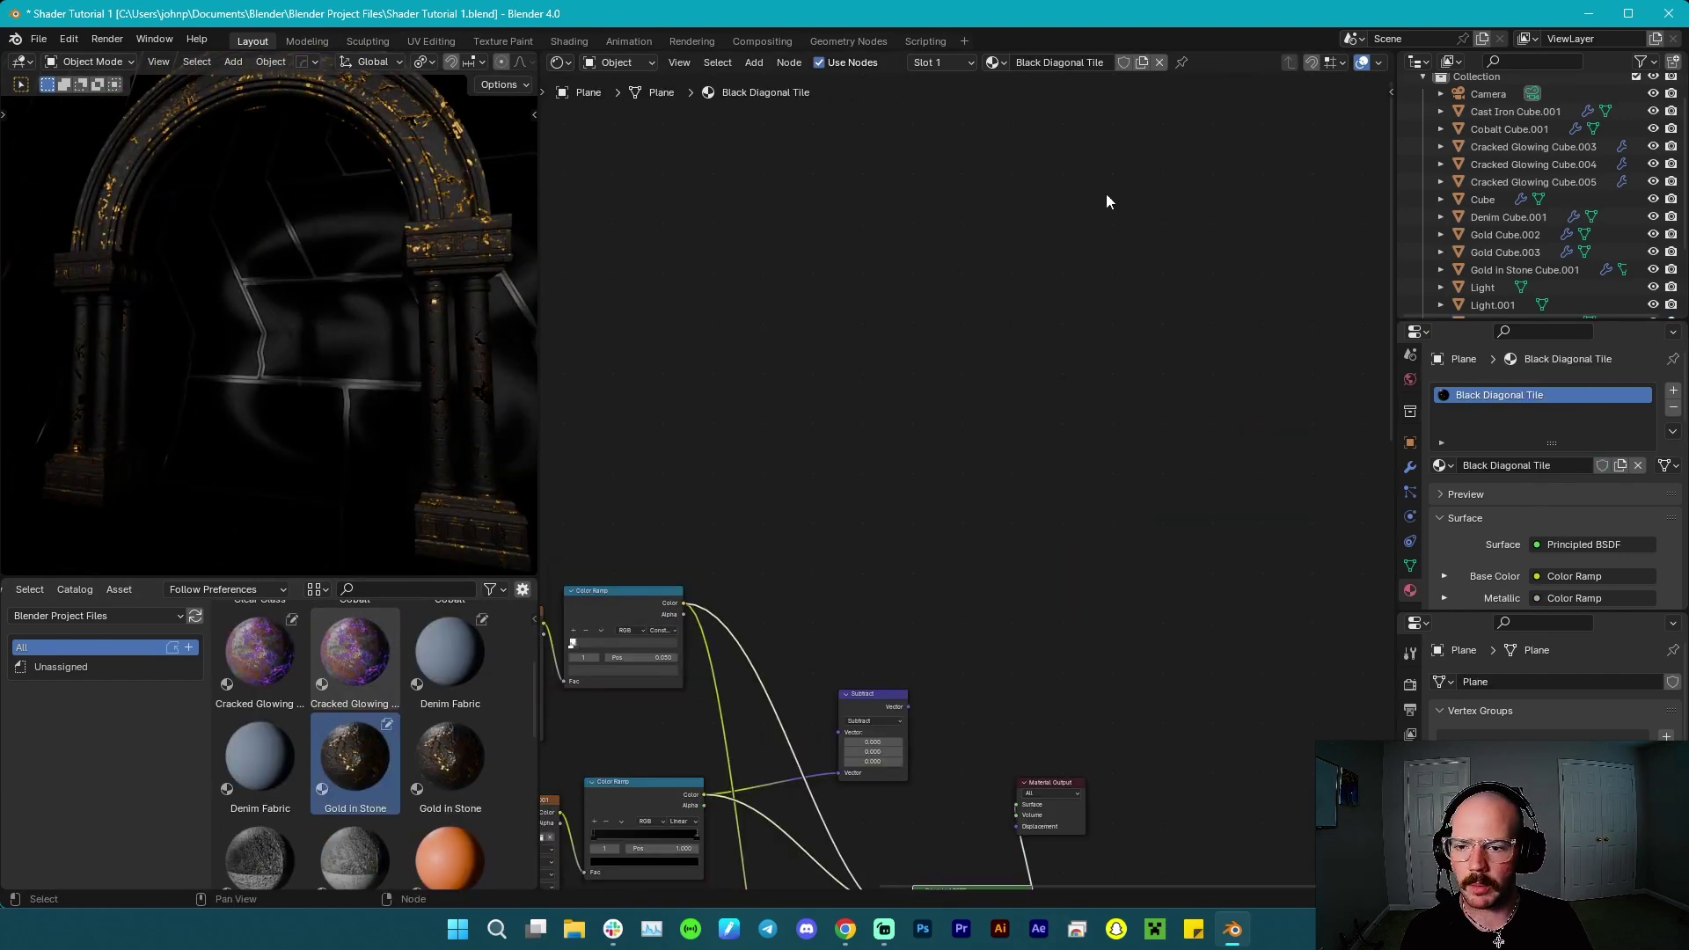
click(1159, 63)
middle_drag(207, 398, 167, 336)
Apply the Wood Plank Material asset to the arch, select the arch and view the material's full node tree.
scroll(428, 768, down, 6)
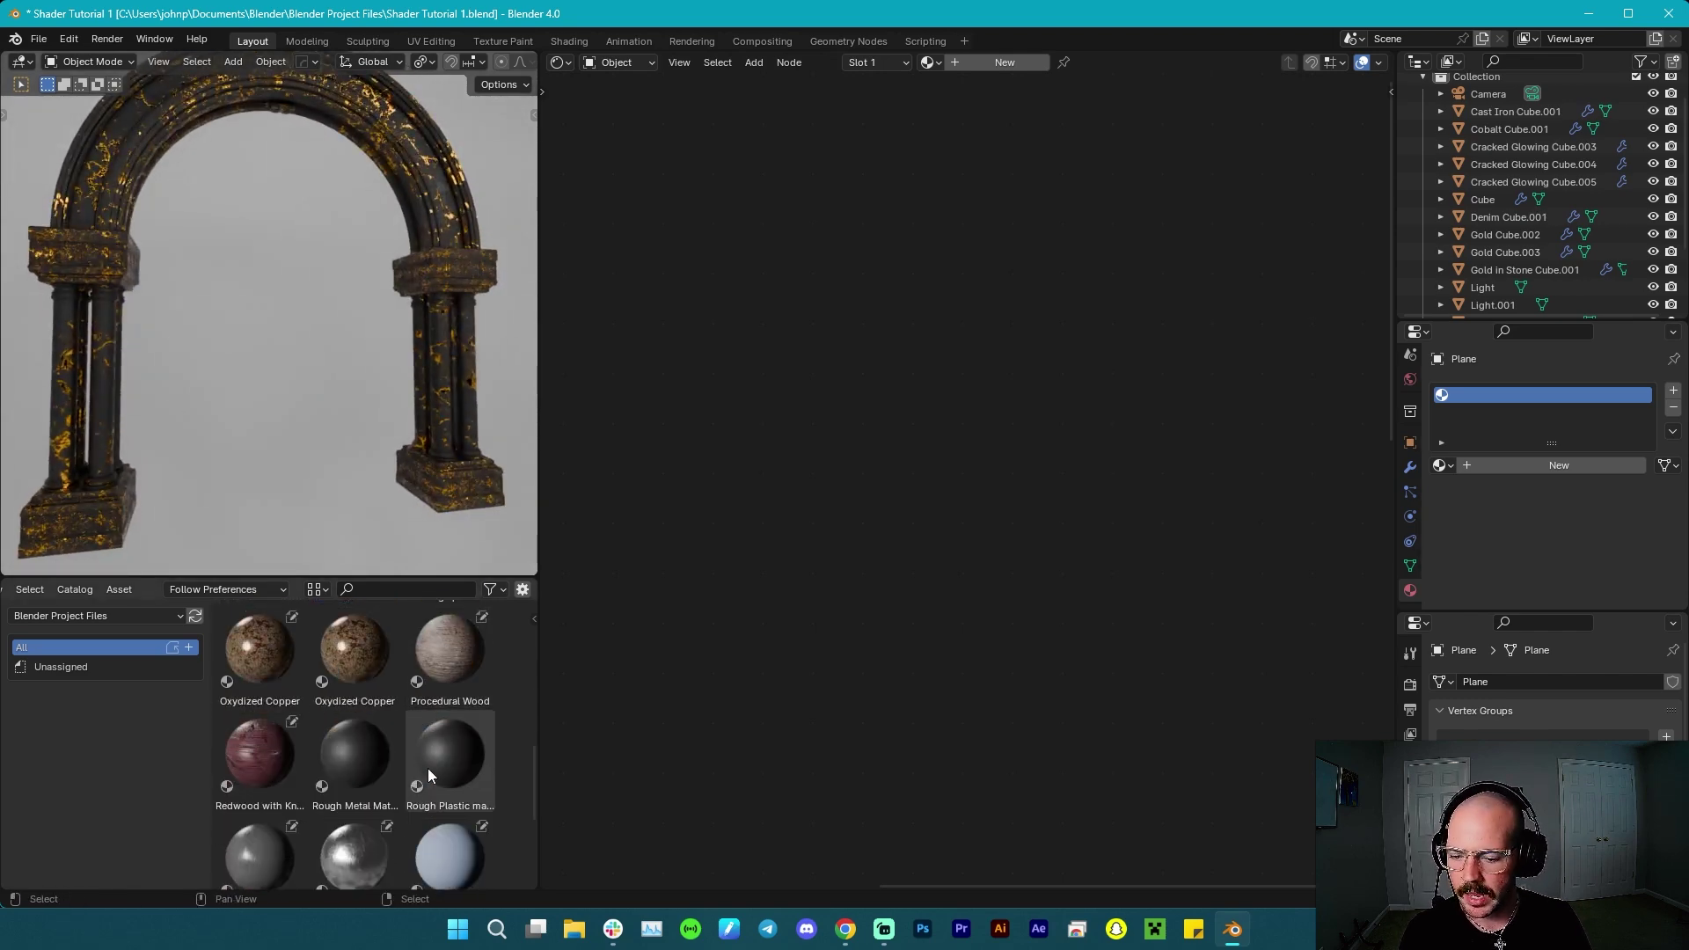
scroll(428, 768, down, 4)
drag(461, 843, 446, 315)
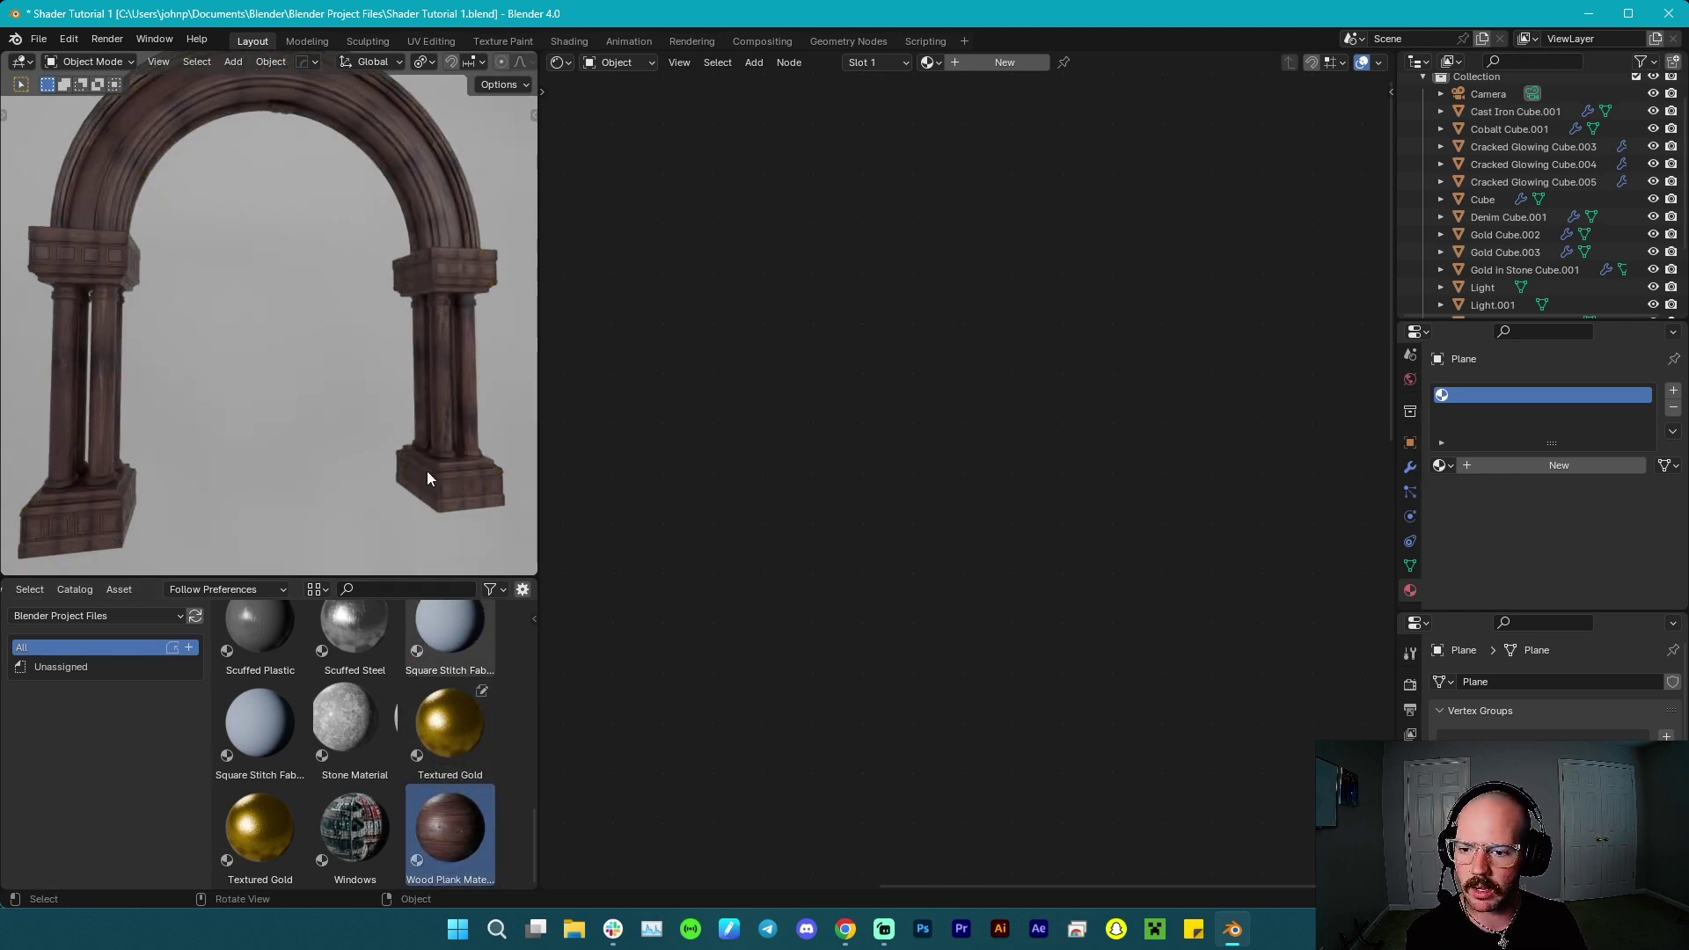
click(445, 397)
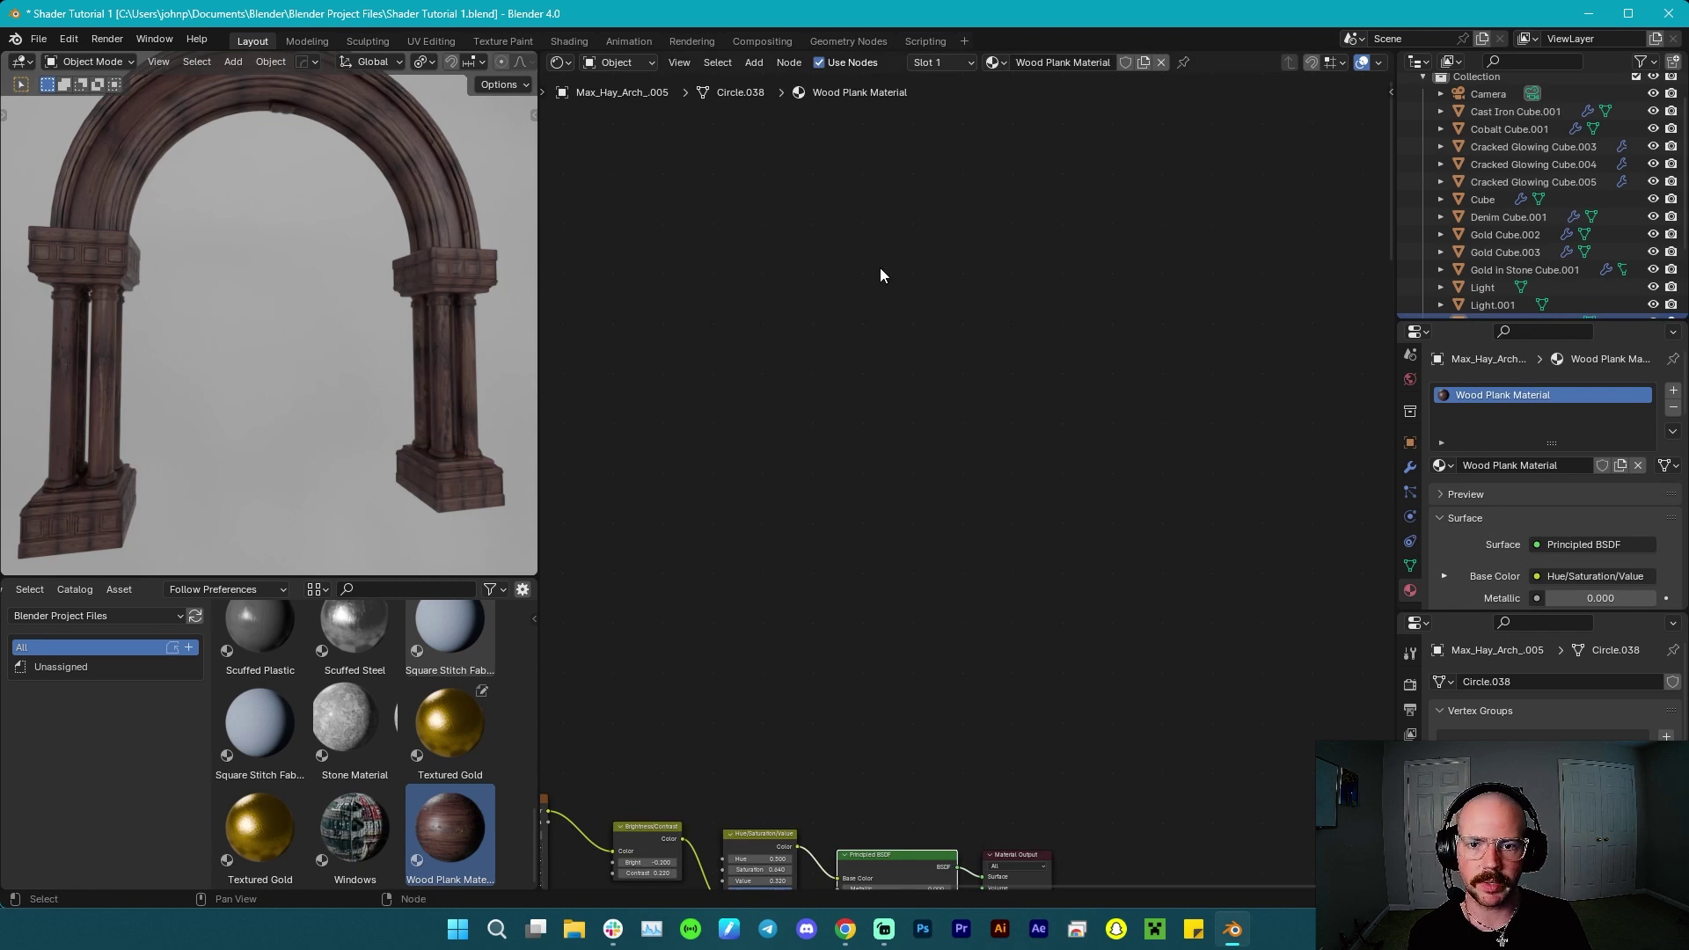
scroll(875, 273, down, 2)
middle_drag(741, 489, 1036, 132)
middle_drag(732, 701, 813, 655)
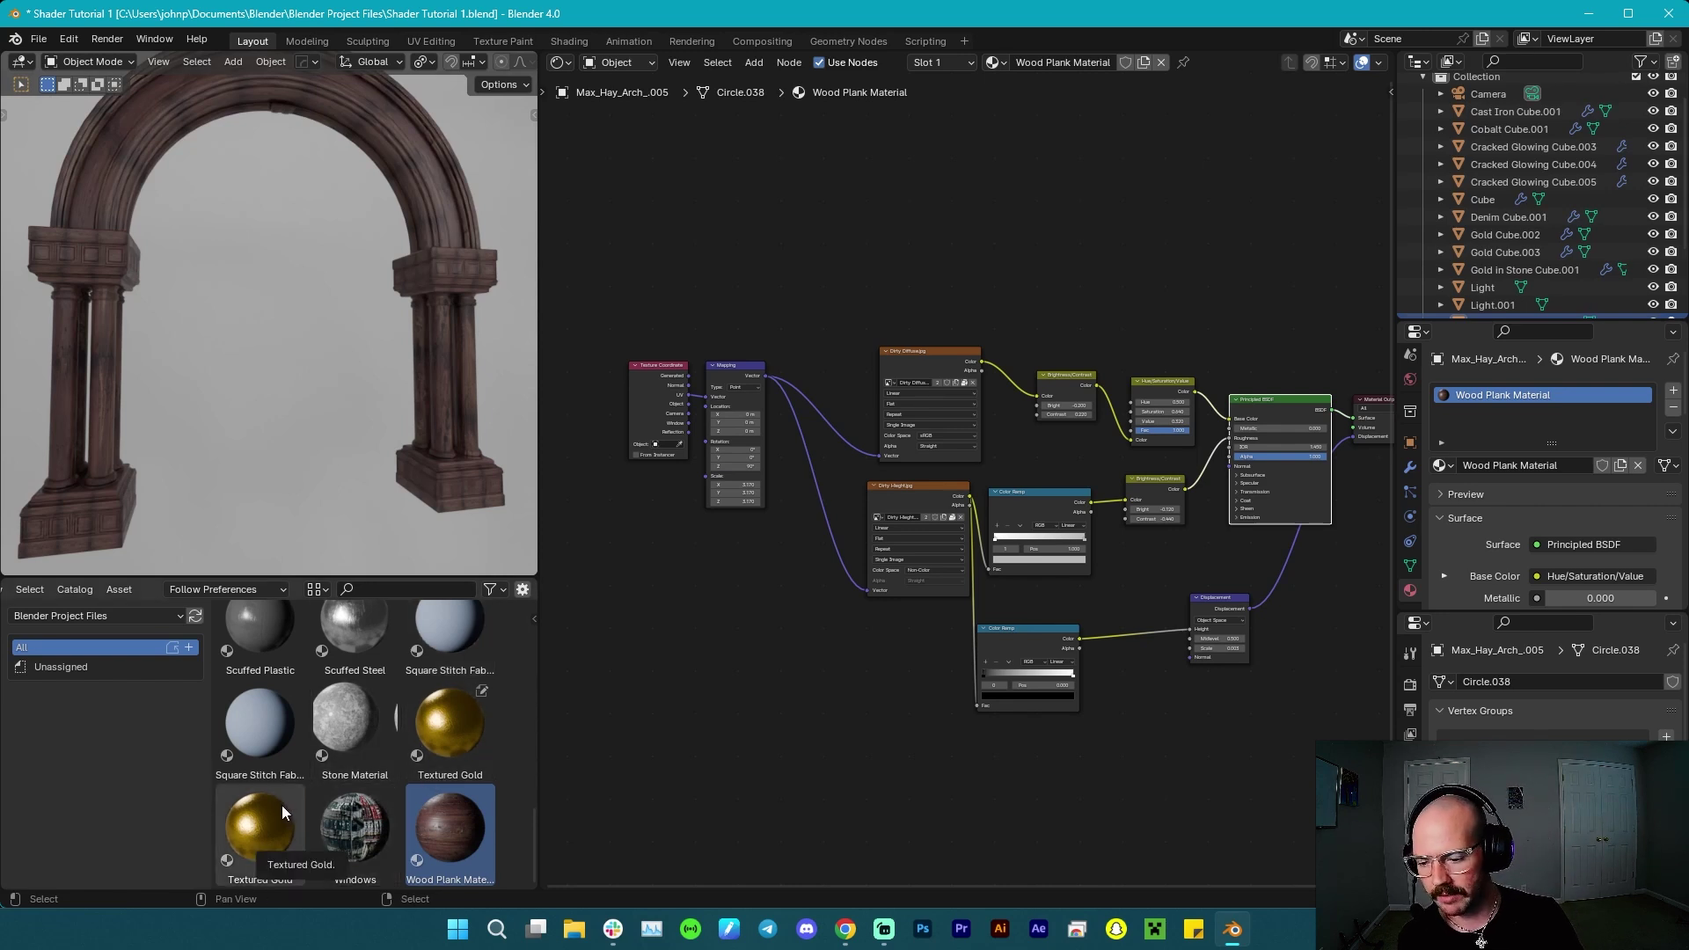
Apply the Scuffed Plastic material asset to the arch and inspect the capital's surface up close.
drag(261, 637, 449, 379)
middle_drag(220, 393, 292, 399)
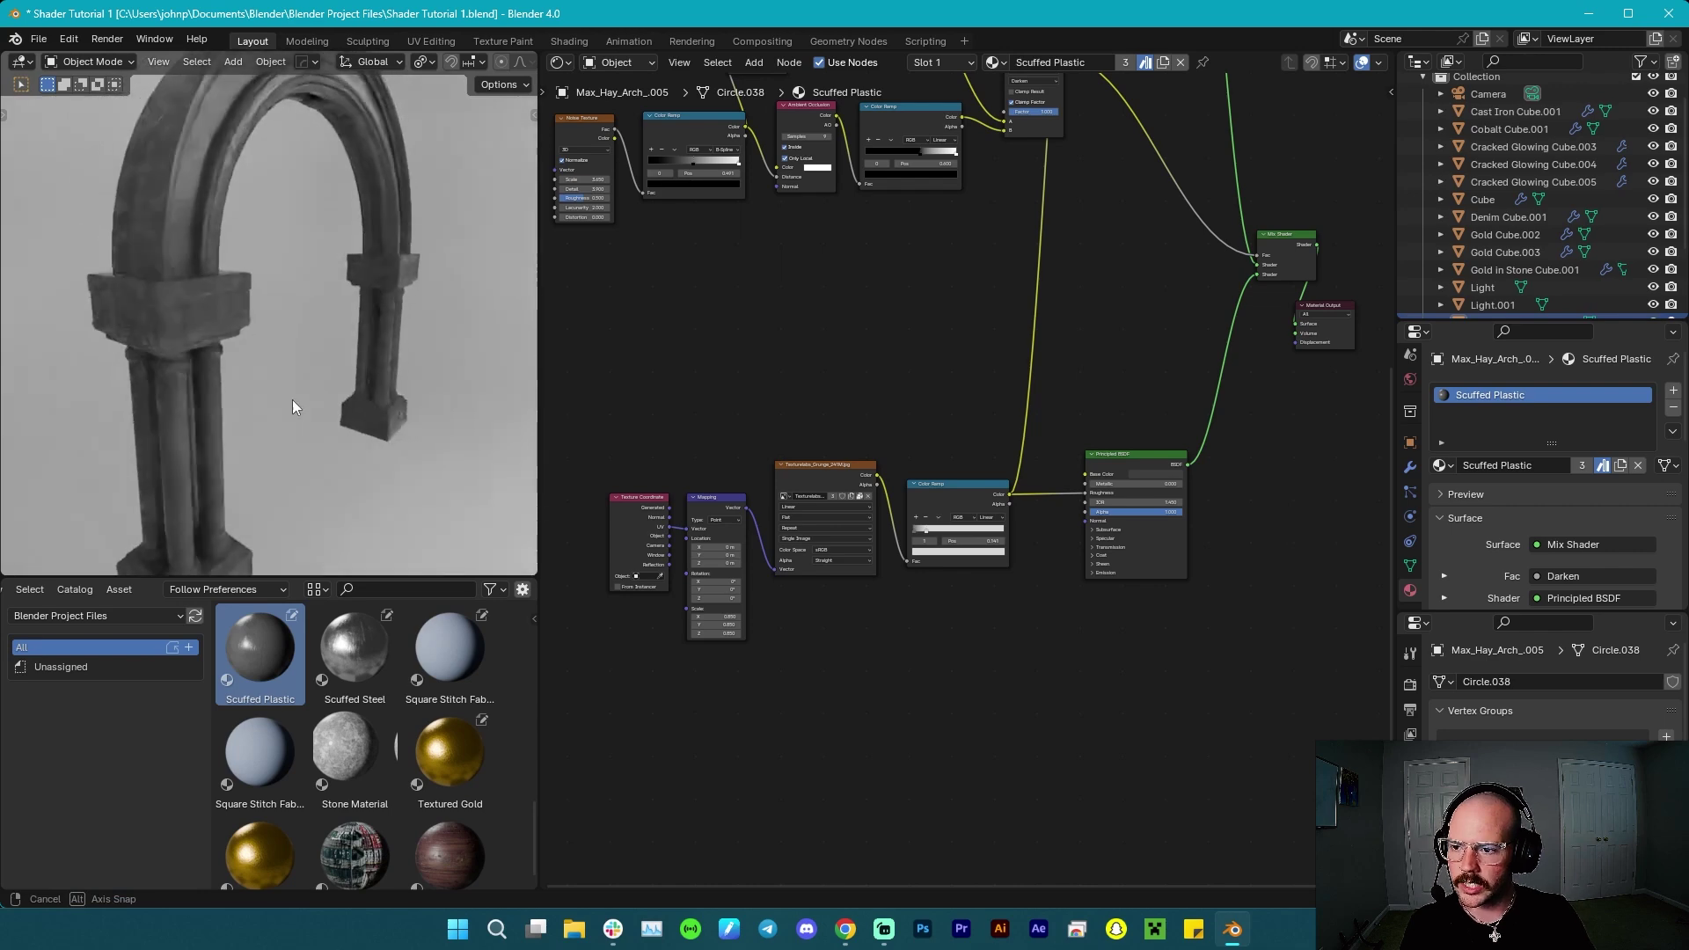
scroll(208, 326, up, 2)
scroll(208, 325, up, 2)
middle_drag(208, 333, 291, 339)
middle_drag(172, 304, 262, 318)
scroll(189, 297, up, 4)
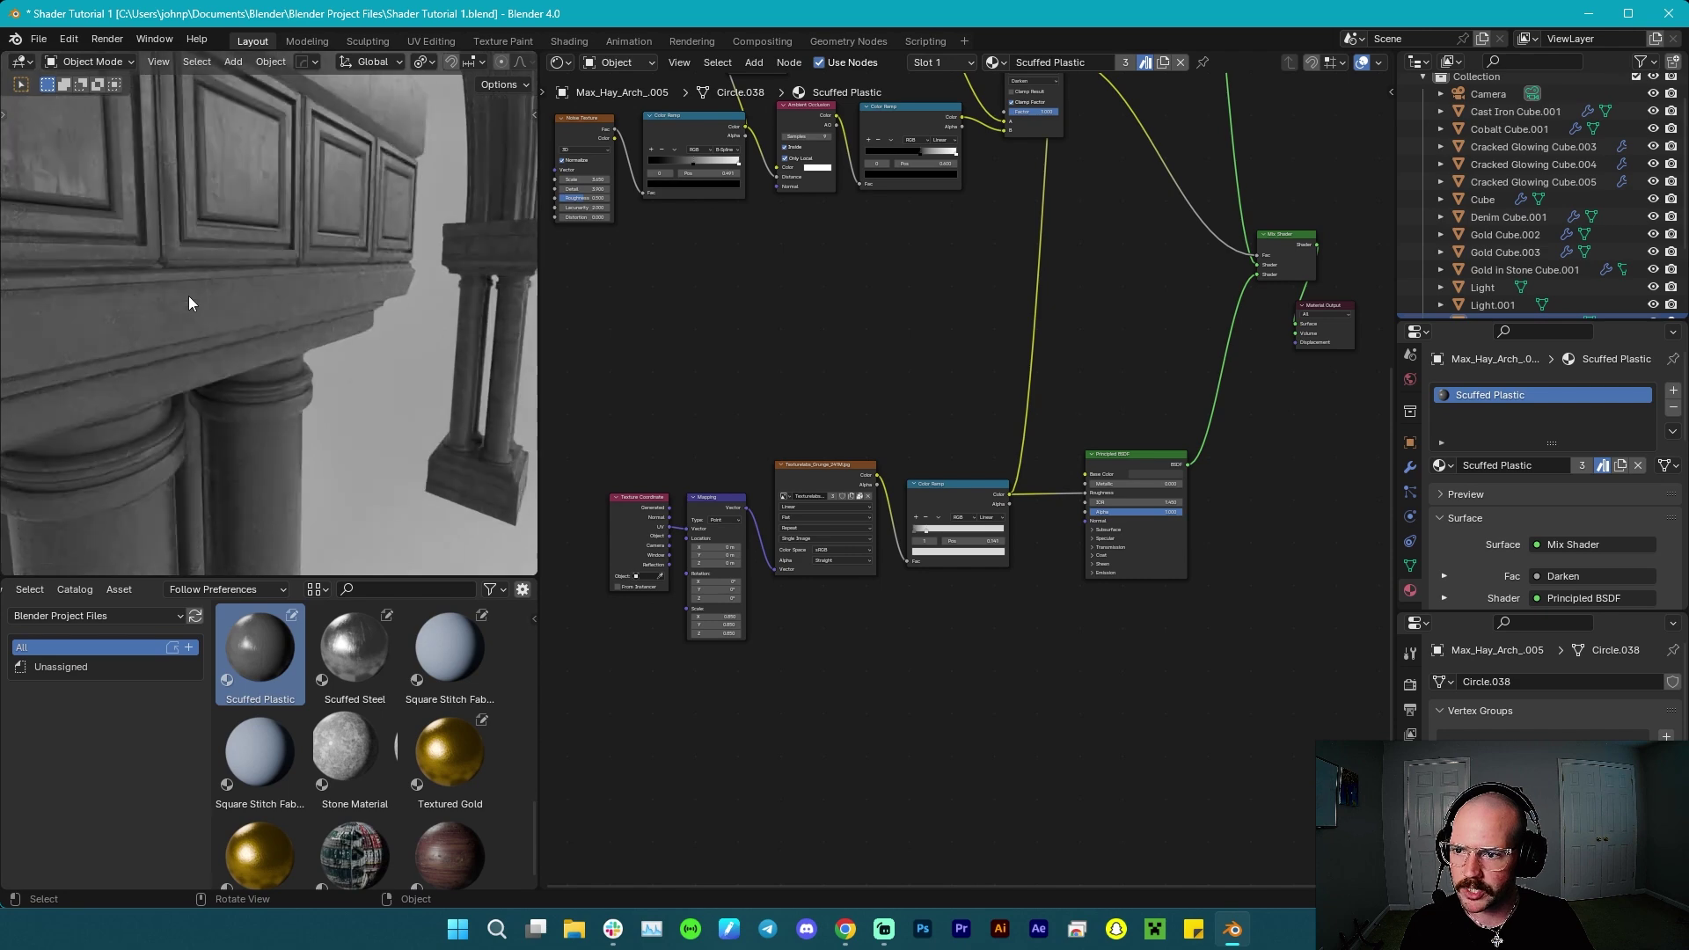
scroll(282, 260, up, 3)
shift+middle_drag(271, 243, 218, 214)
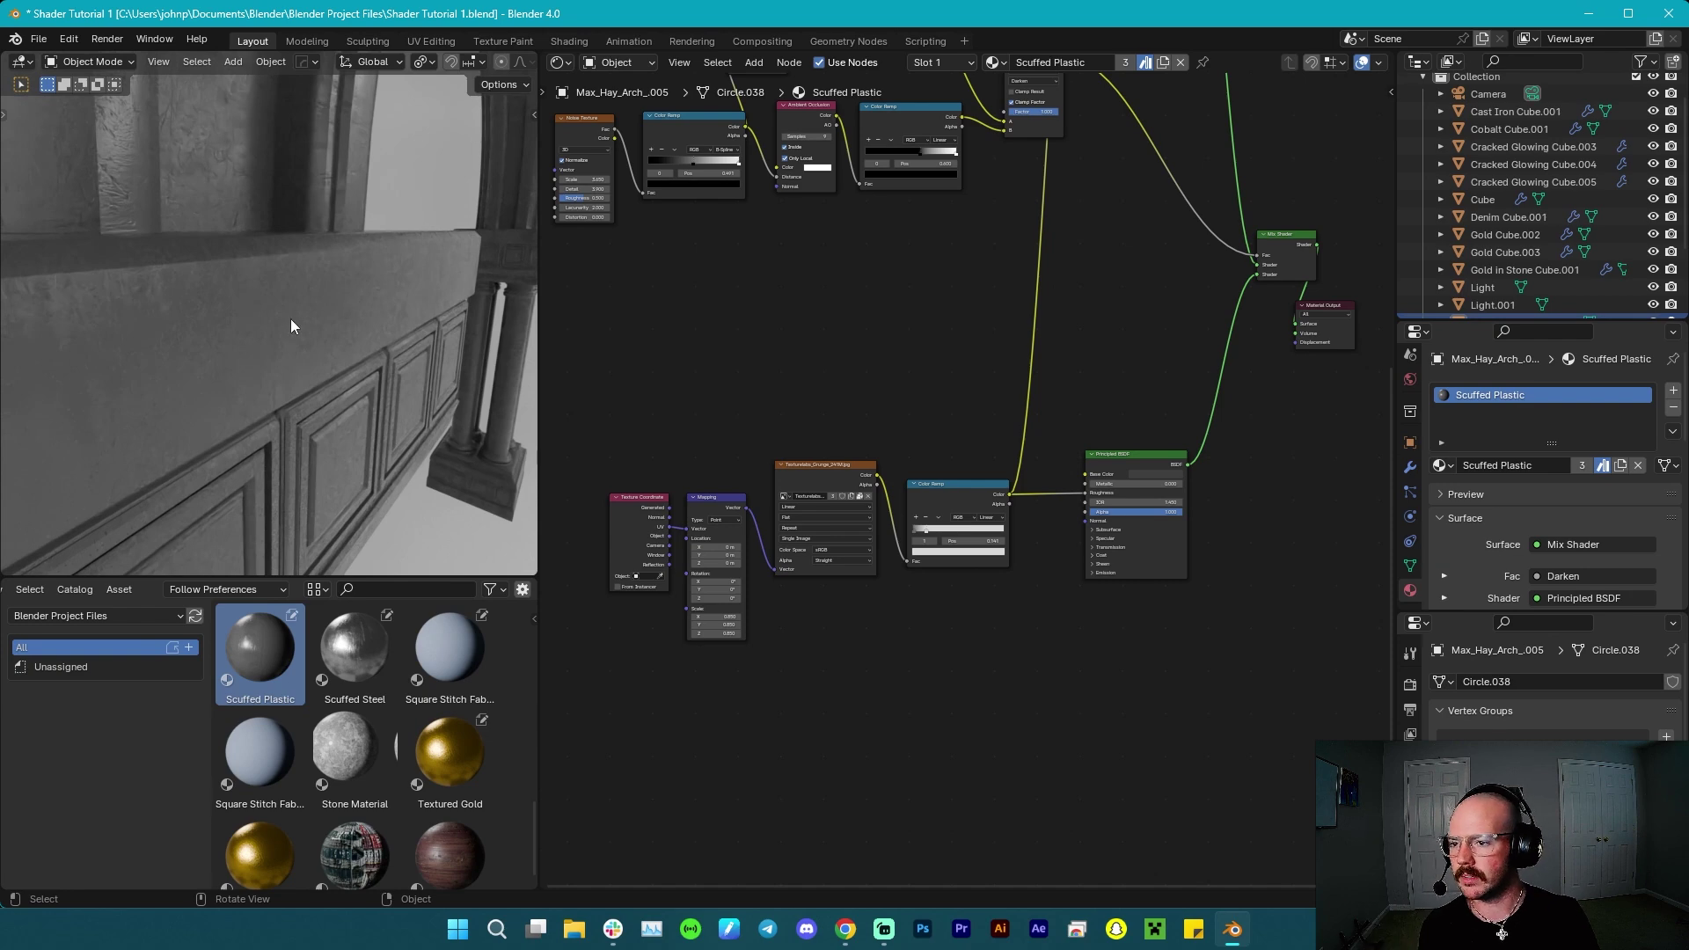
Inspect the arch with the Scuffed Plastic material from several distances and sides.
scroll(298, 322, down, 4)
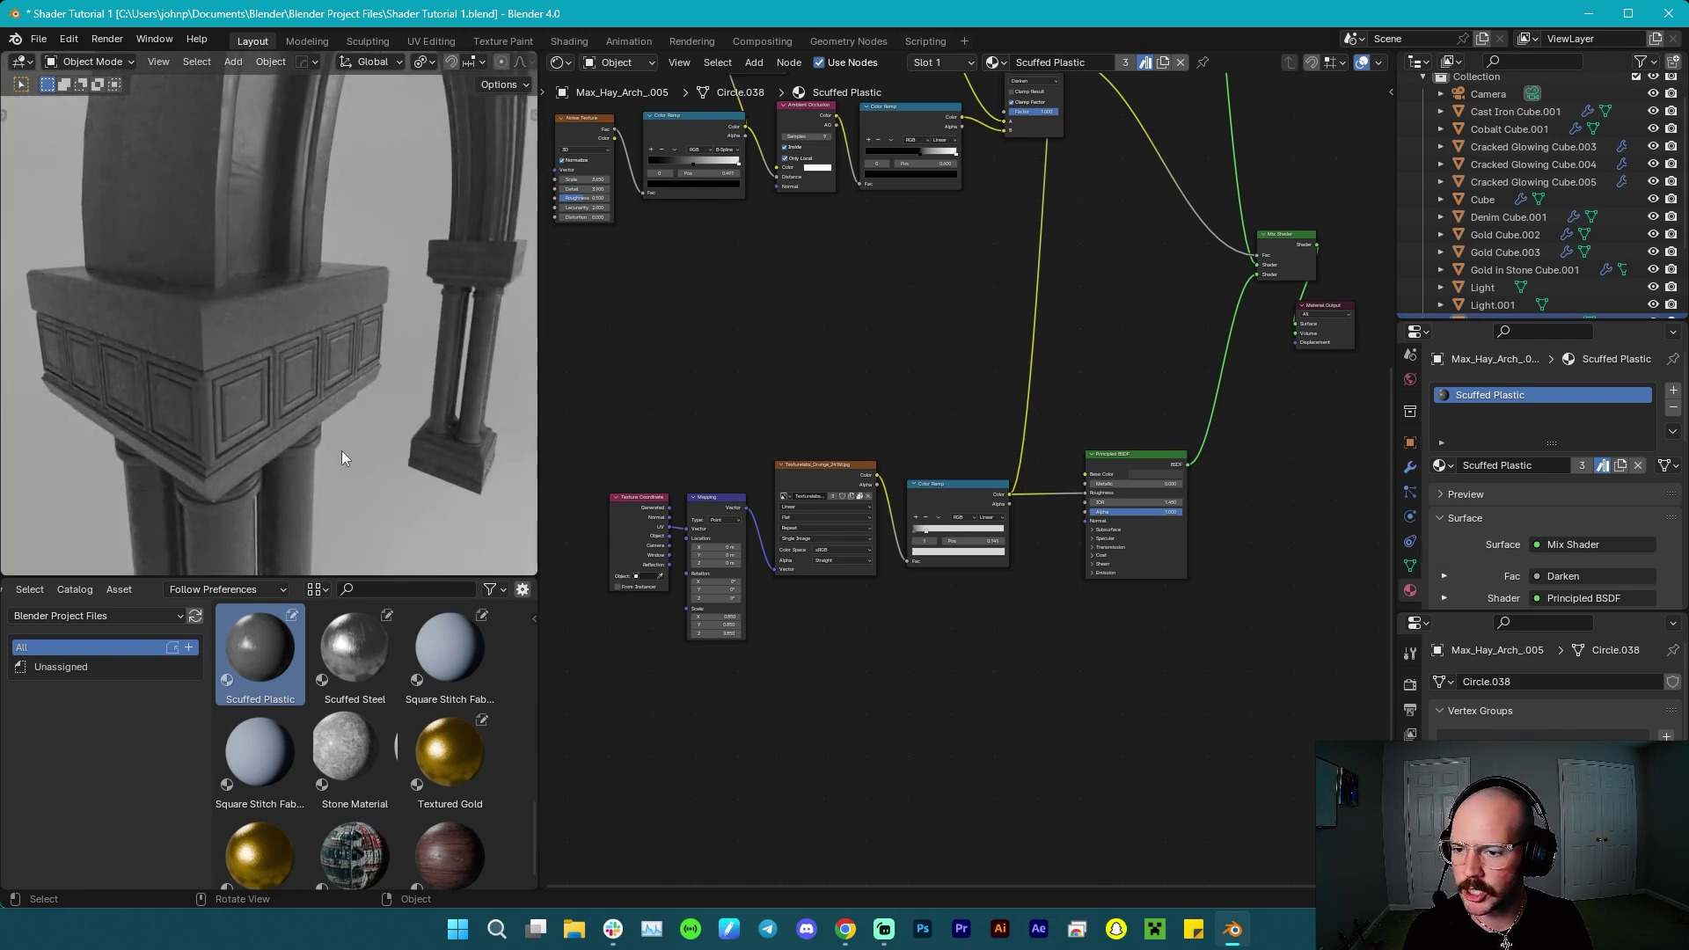
middle_drag(341, 451, 320, 436)
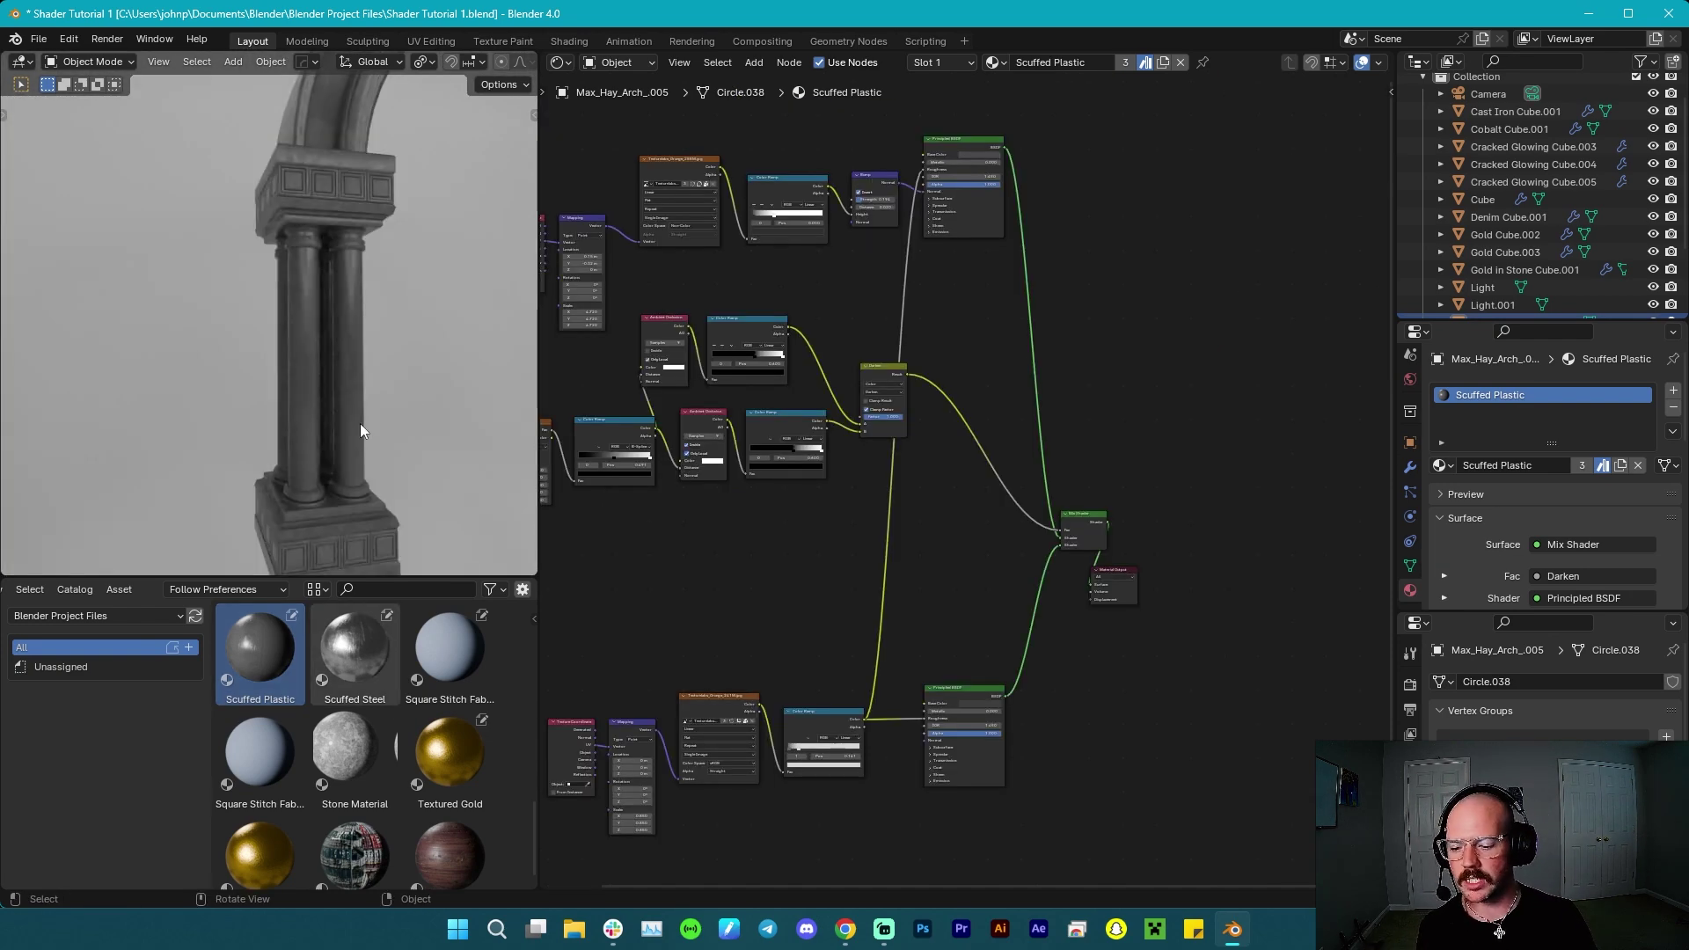
scroll(361, 424, down, 3)
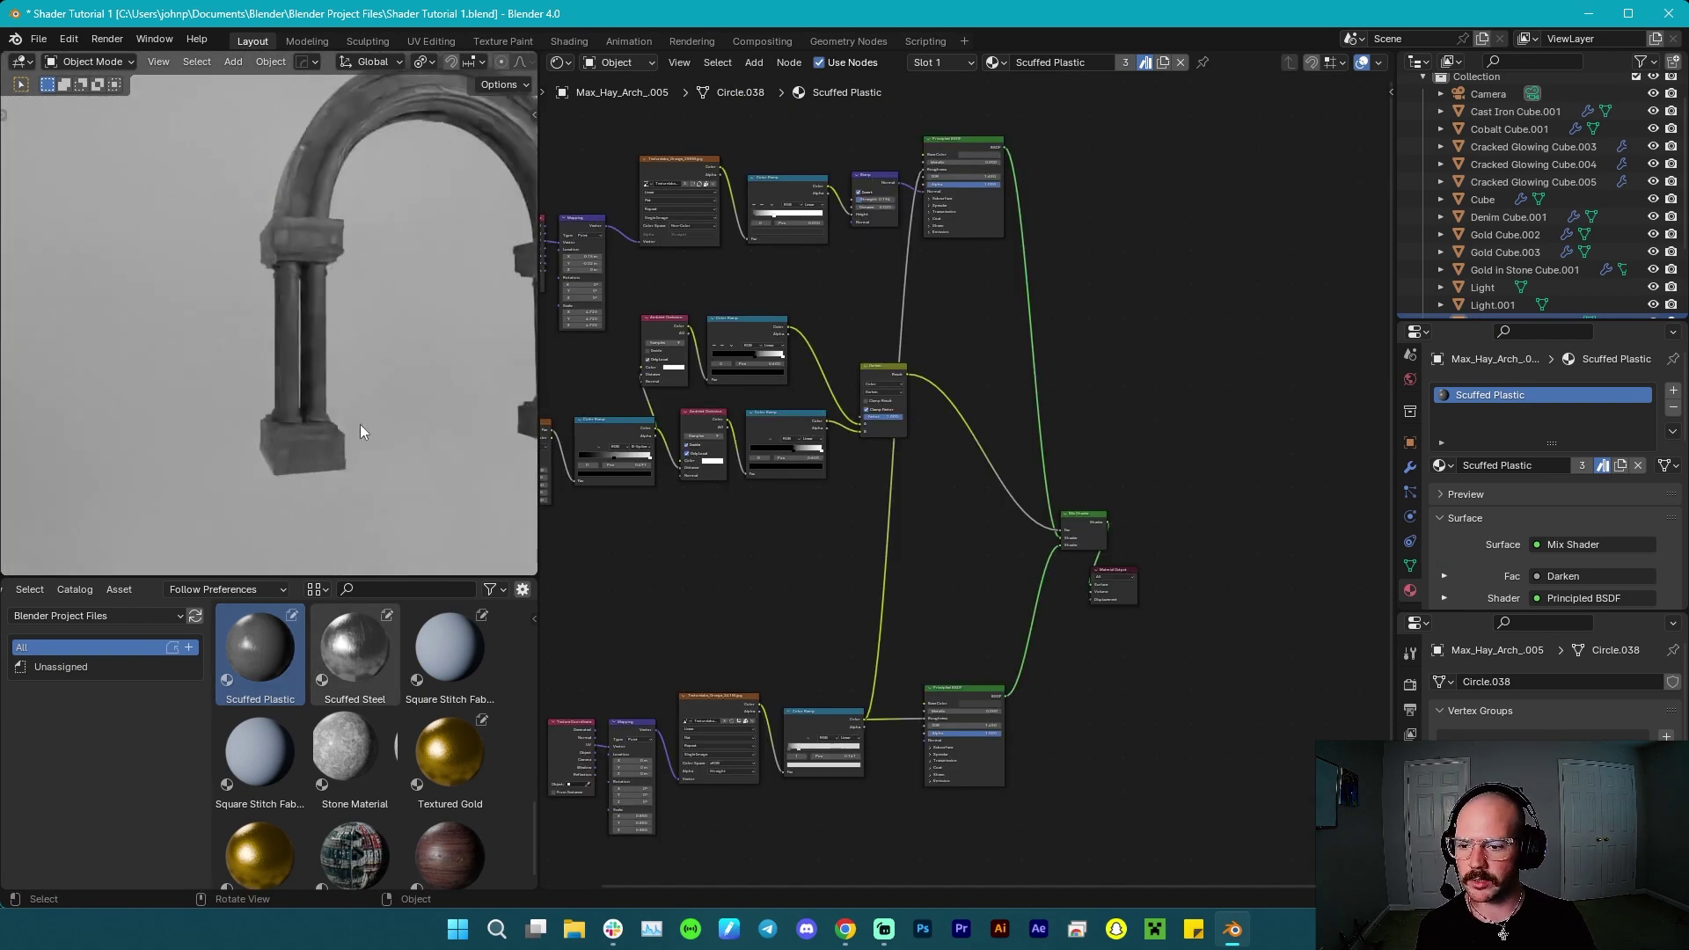
middle_drag(413, 378, 434, 457)
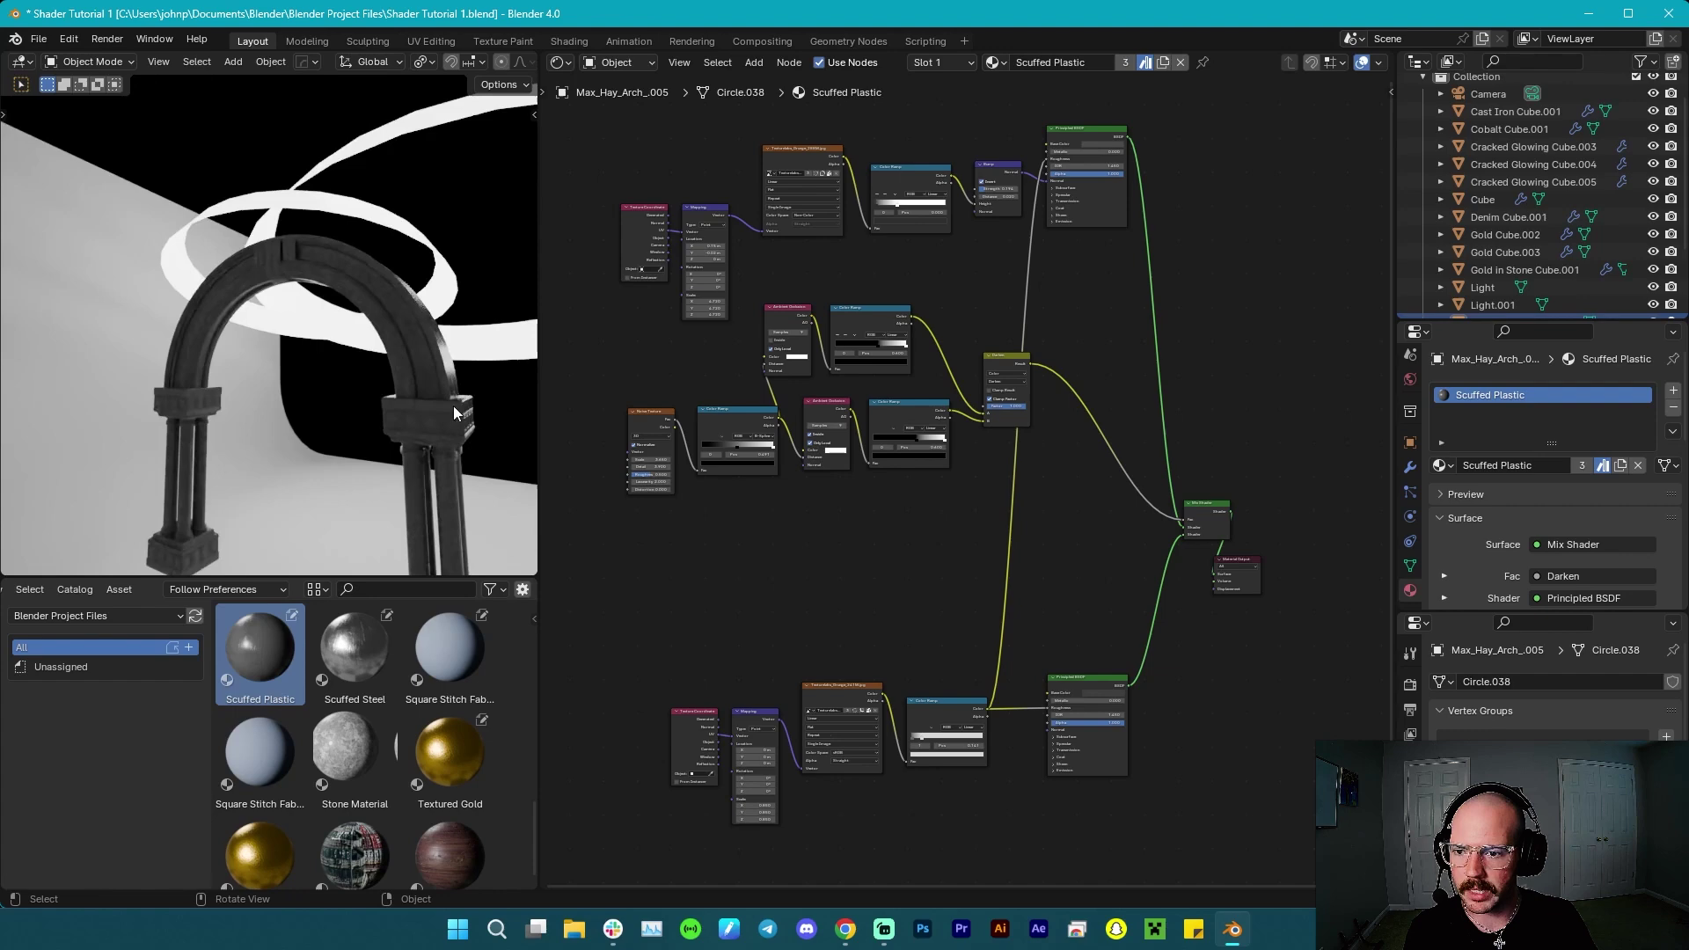
middle_drag(452, 404, 150, 396)
scroll(361, 779, down, 1)
Apply the Redwood with Knots material asset to the arch and inspect the wood grain on the capital up close.
scroll(361, 774, up, 4)
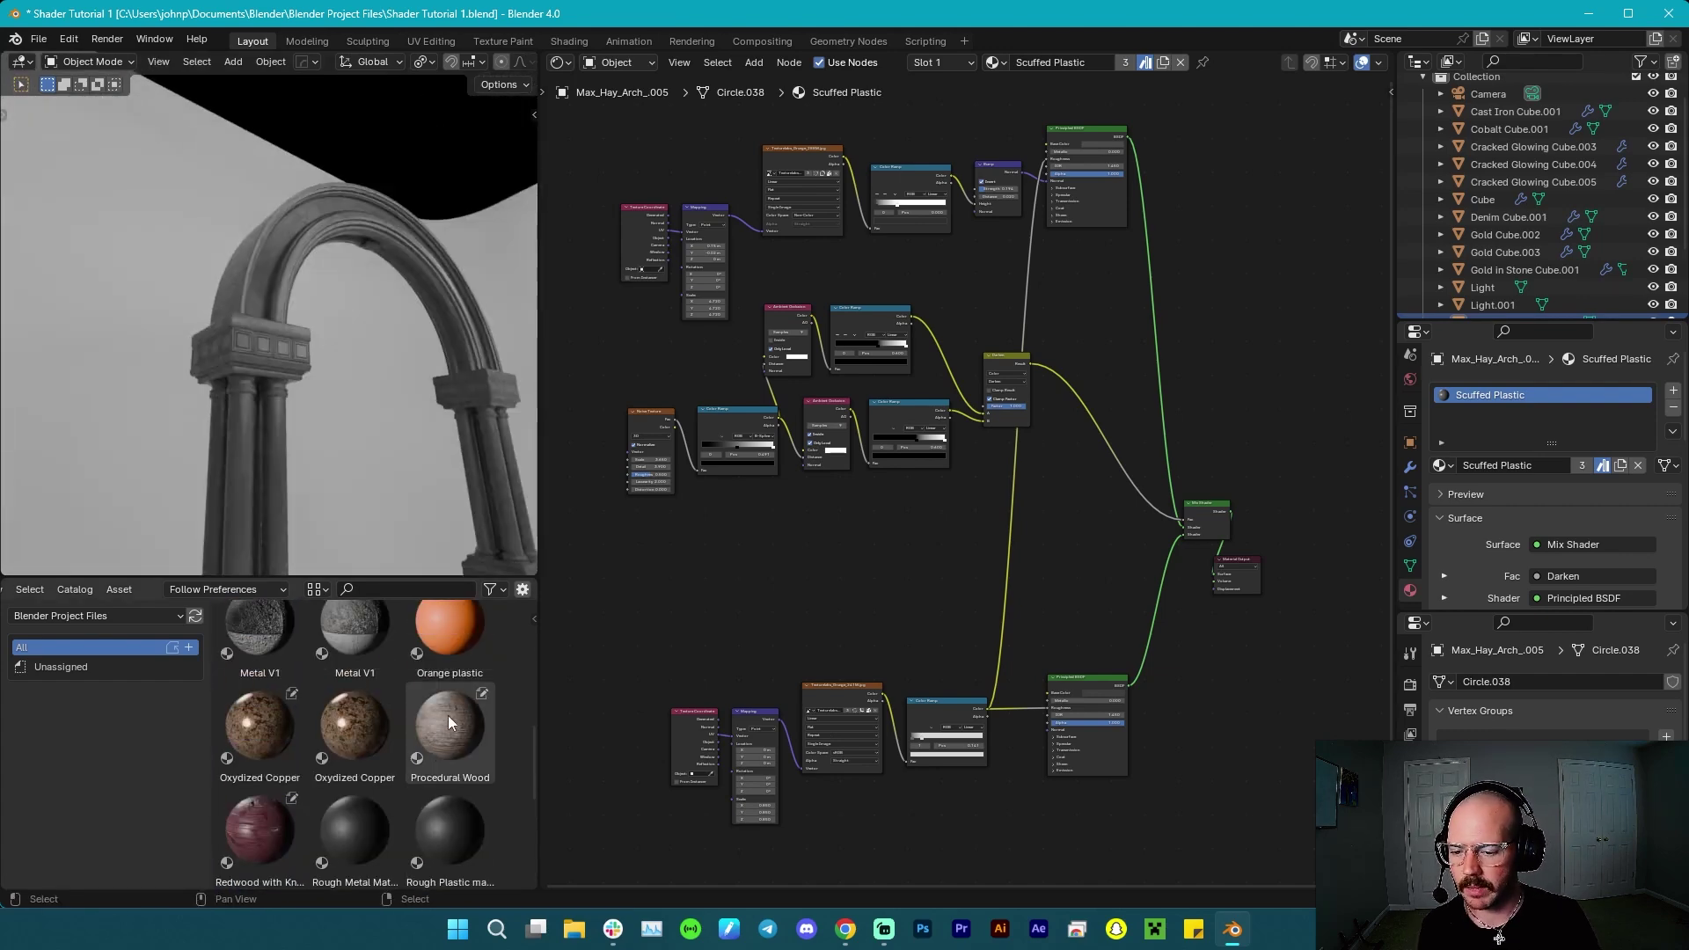
drag(260, 827, 256, 343)
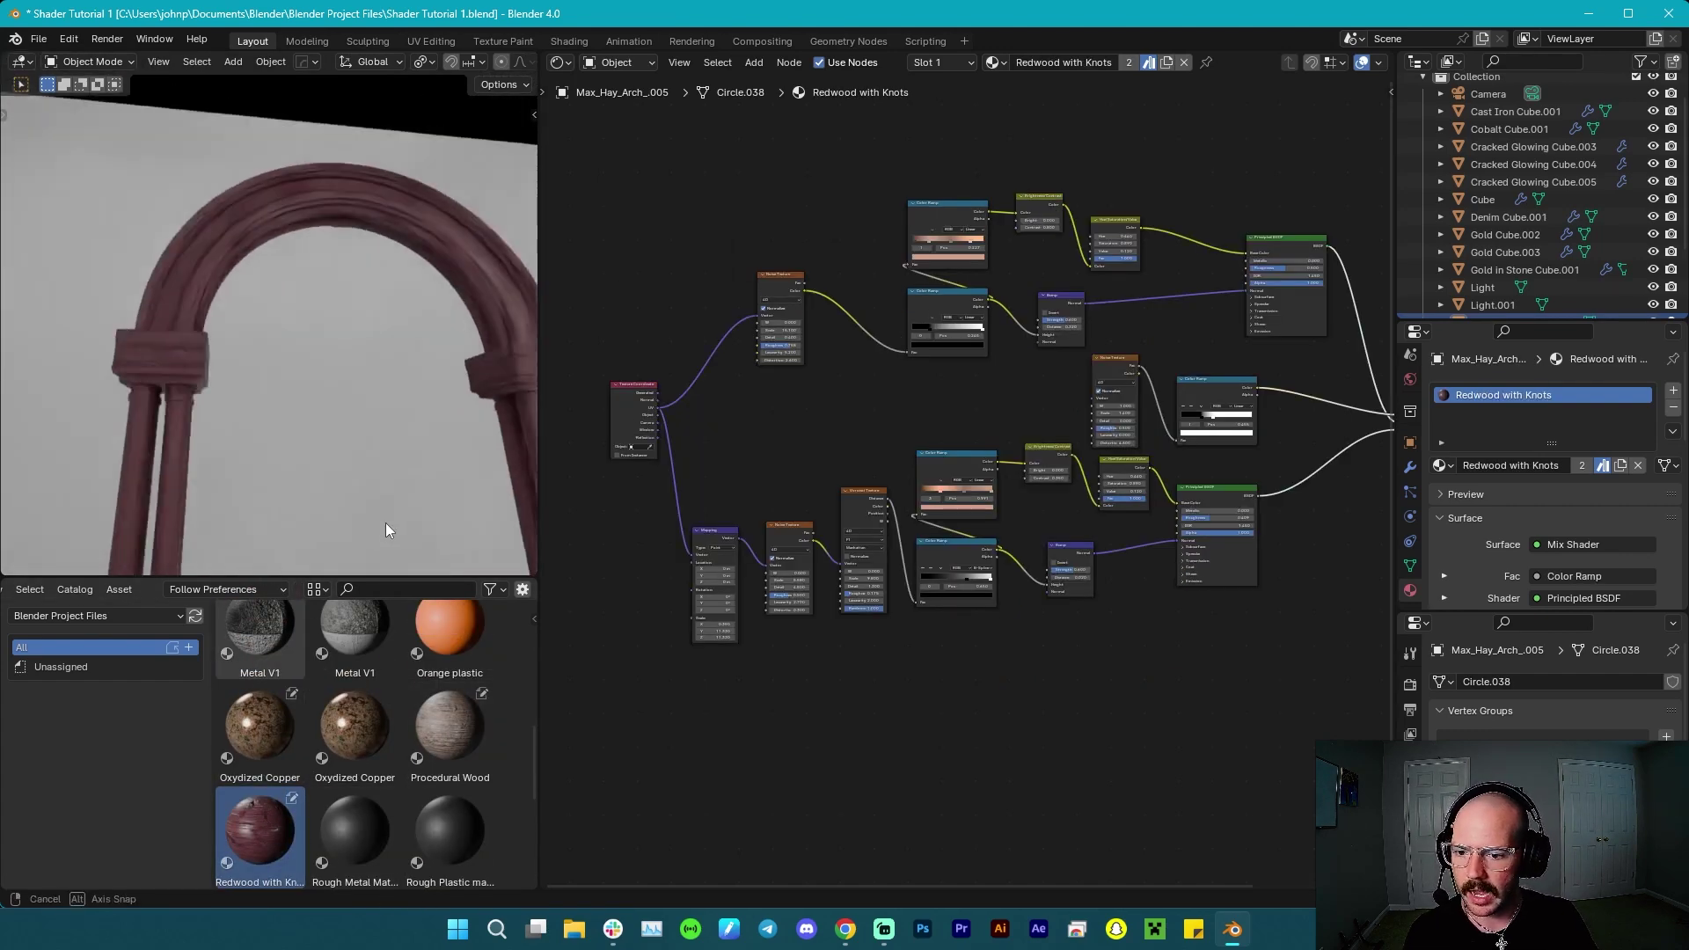
shift+middle_drag(393, 419, 287, 363)
scroll(367, 398, up, 4)
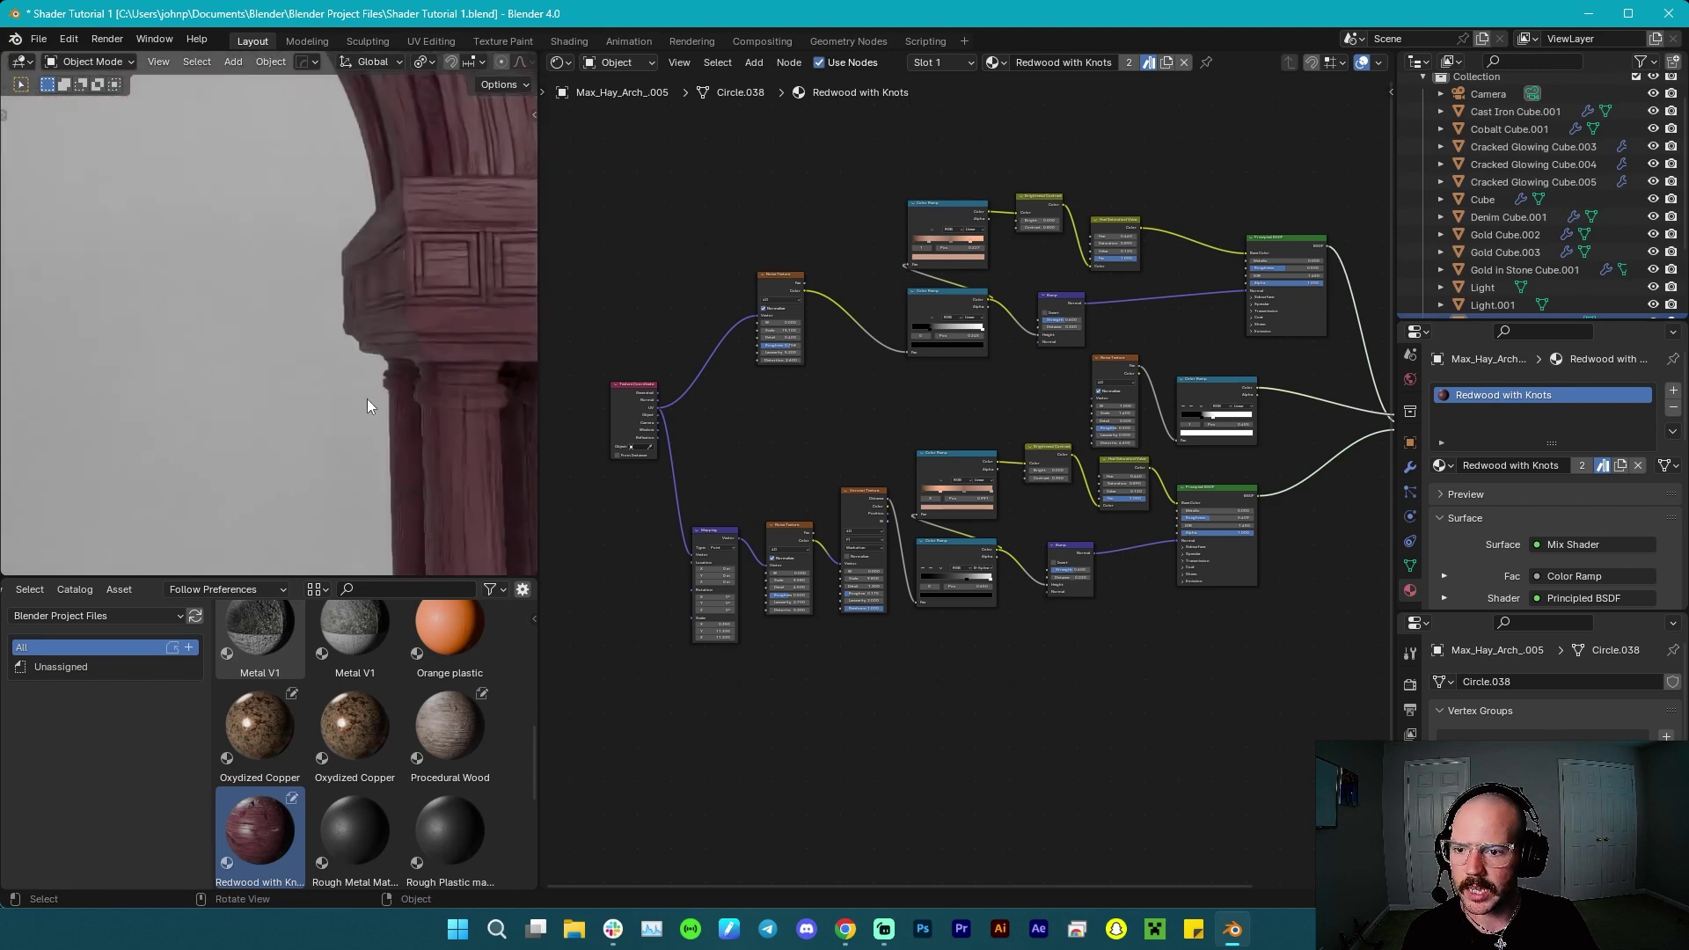
mouse_move(366, 399)
middle_down()
mouse_move(336, 329)
mouse_move(347, 511)
mouse_move(320, 377)
mouse_move(235, 377)
mouse_move(341, 389)
middle_up()
scroll(317, 400, down, 4)
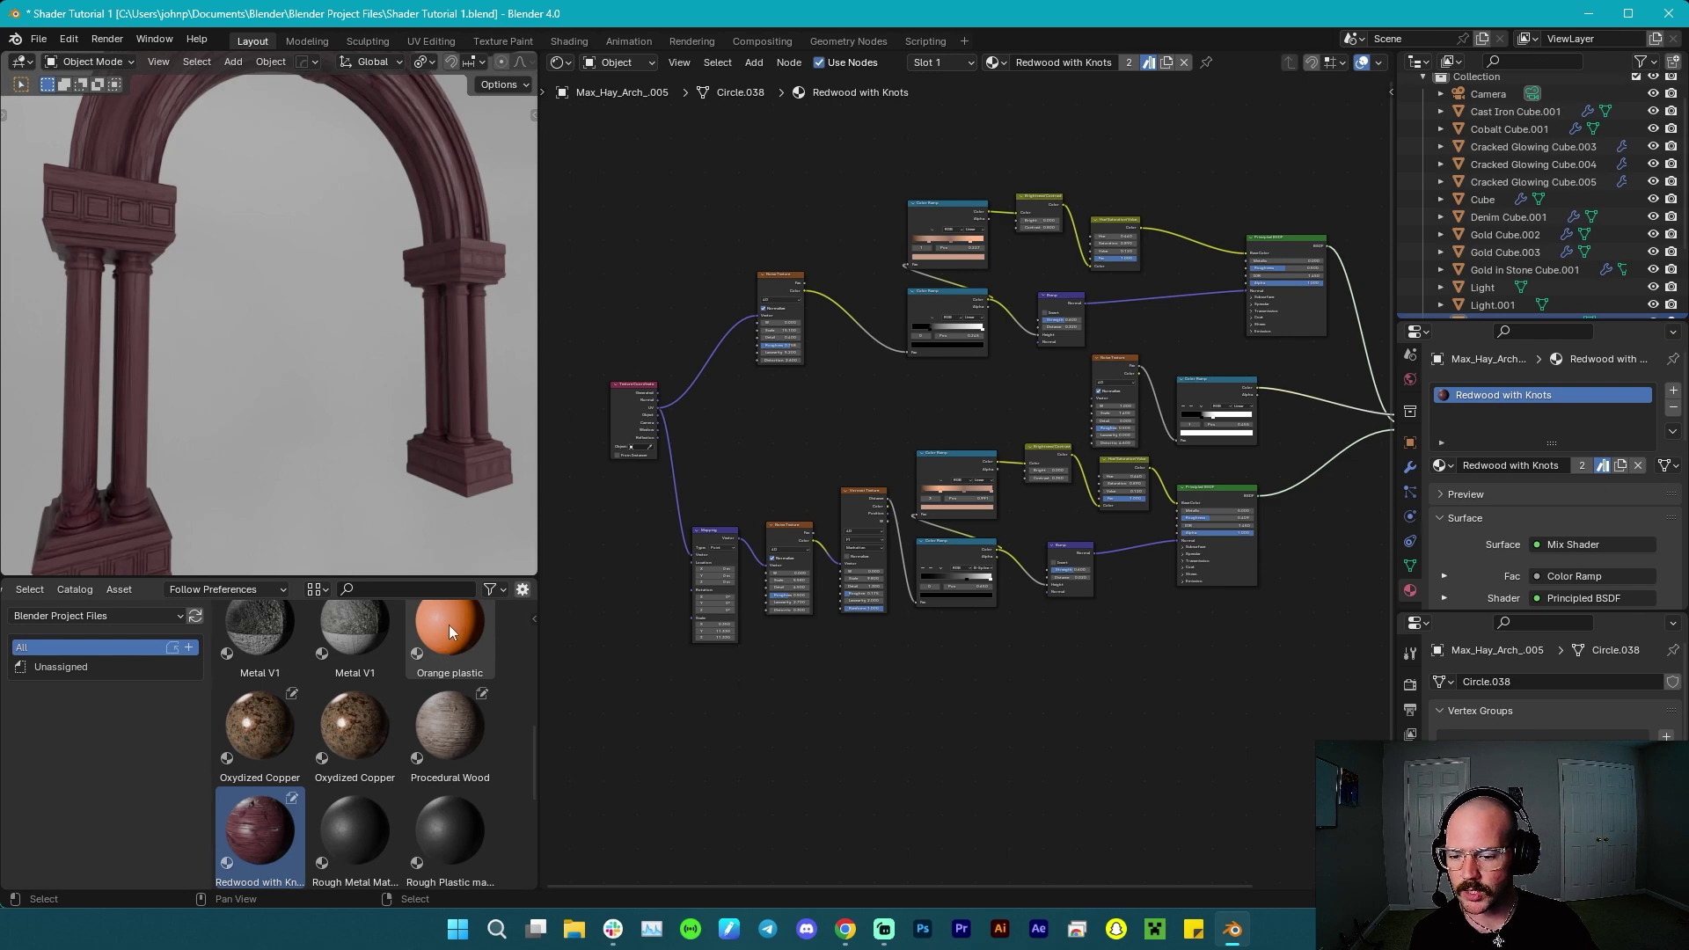
Apply the Orange plastic material asset to the arch and bring its two Principled BSDF nodes into view.
scroll(446, 630, up, 1)
drag(445, 662, 475, 414)
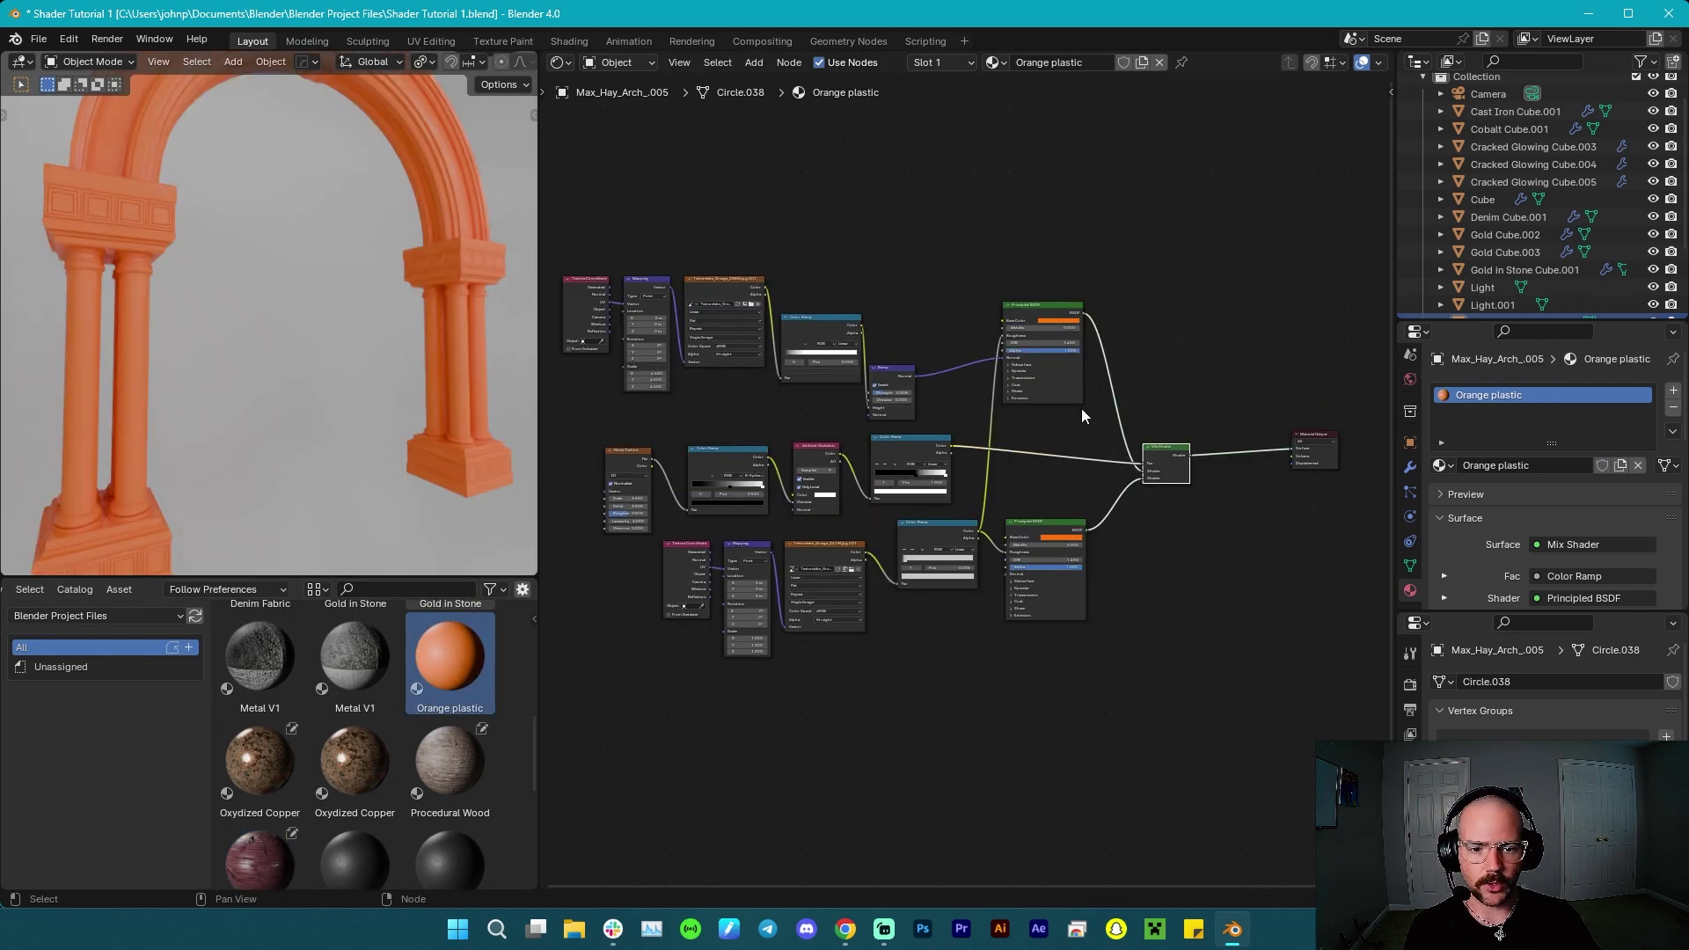
scroll(1109, 412, up, 3)
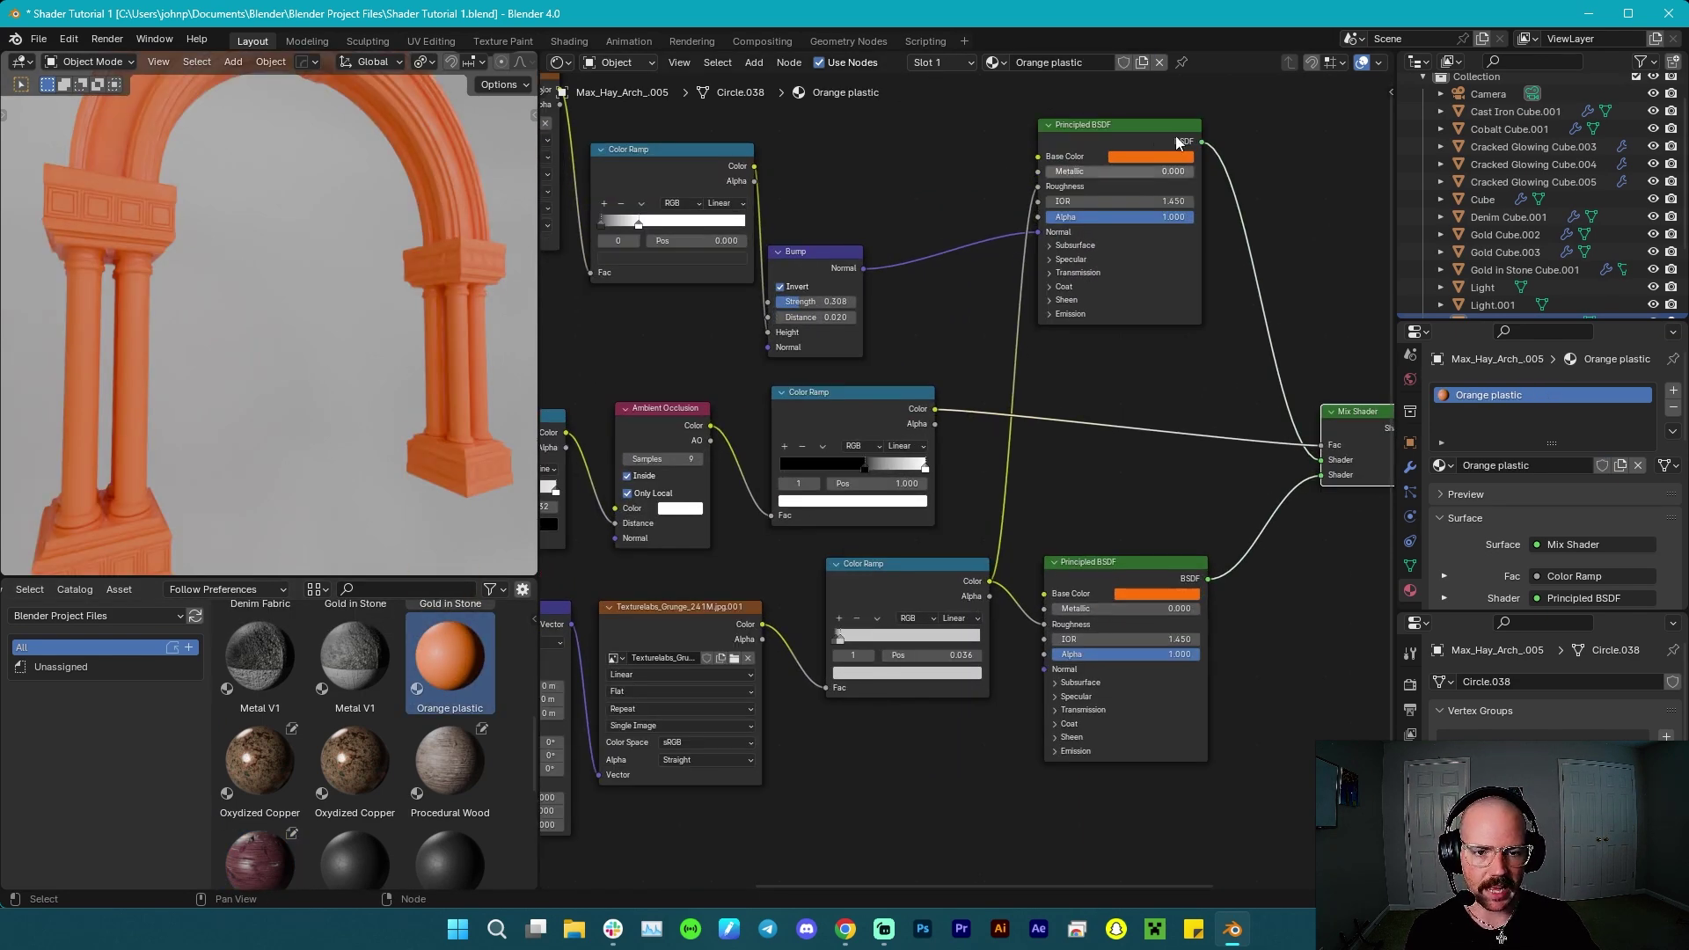
Make the upper Principled BSDF grey with Metallic 1.000, and set the lower Principled BSDF's Metallic to 0.405.
drag(1082, 175, 1246, 234)
click(1132, 154)
drag(1188, 339, 1069, 339)
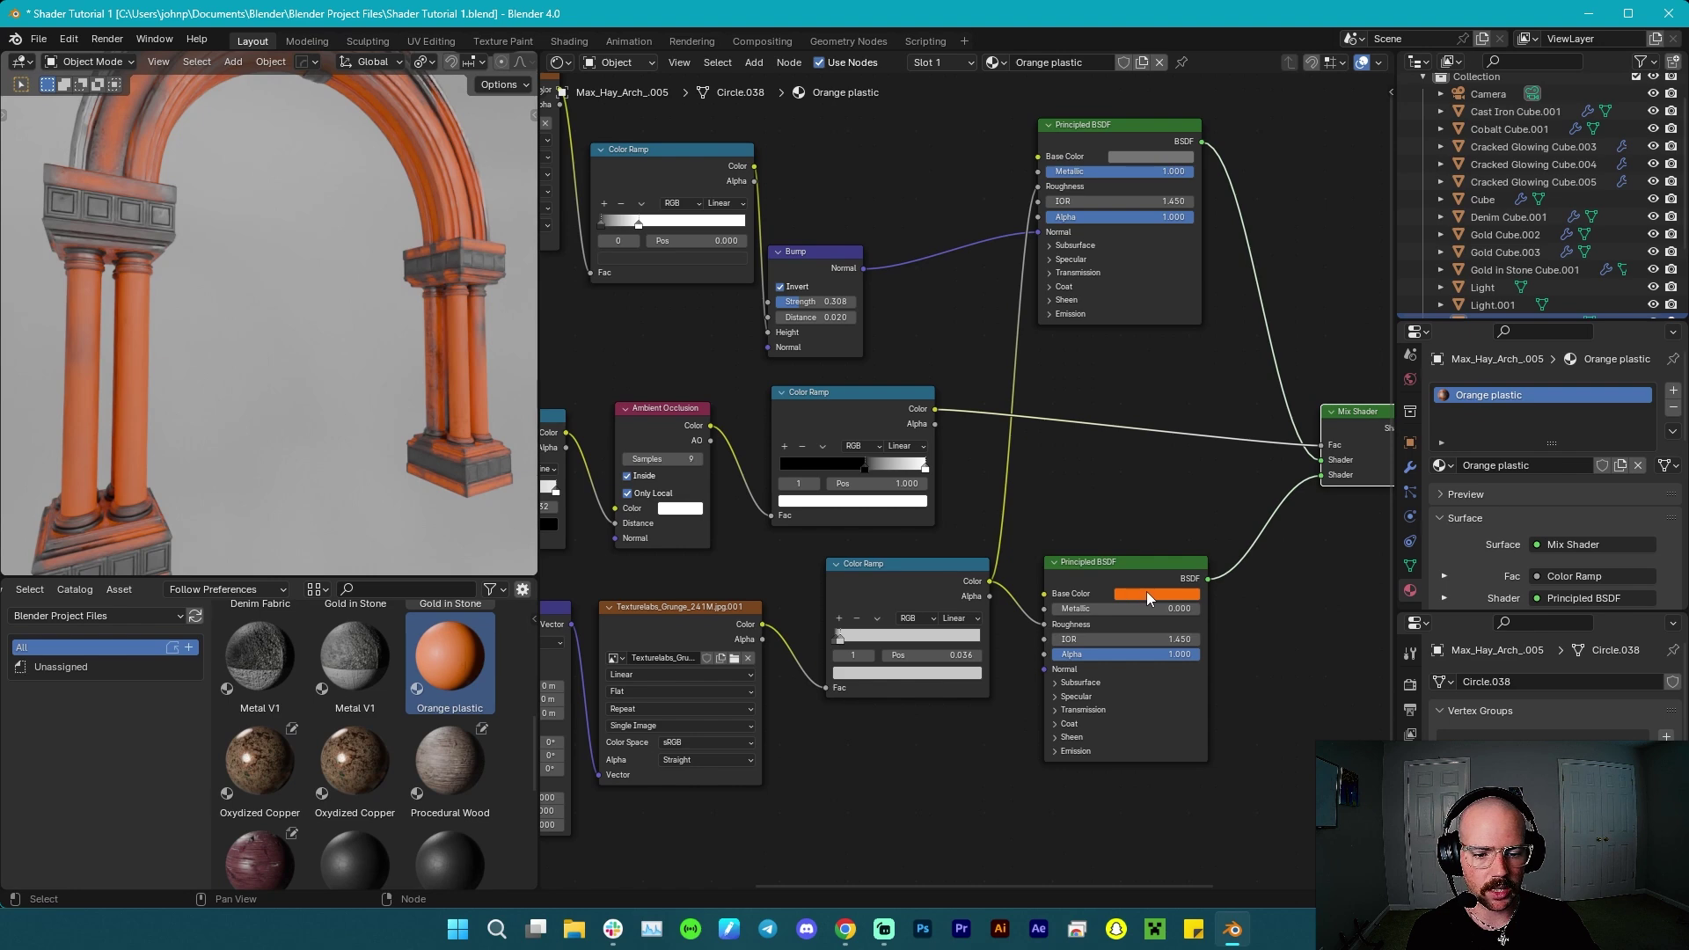
drag(1089, 609, 1150, 609)
Examine the orange and grey metal arch from several angles, including the curve, capitals and columns up close.
mouse_move(295, 348)
middle_down()
mouse_move(252, 352)
mouse_move(325, 352)
middle_up()
scroll(236, 342, down, 4)
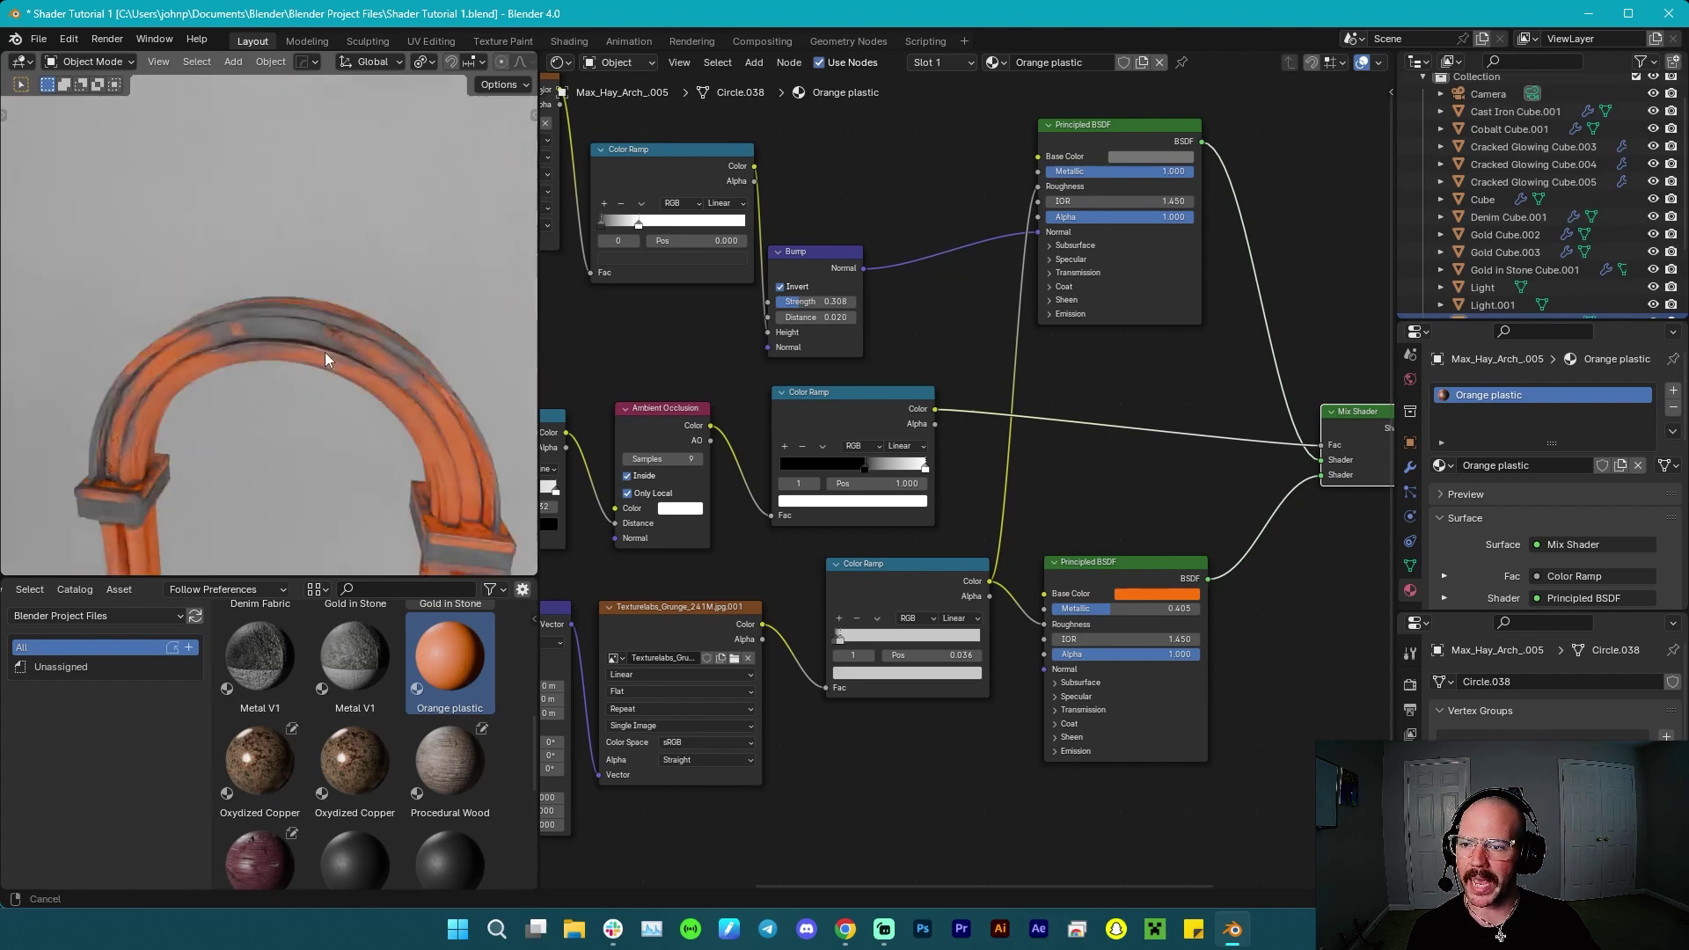
scroll(269, 330, up, 4)
middle_drag(311, 447, 195, 411)
middle_drag(345, 376, 299, 428)
scroll(287, 404, down, 4)
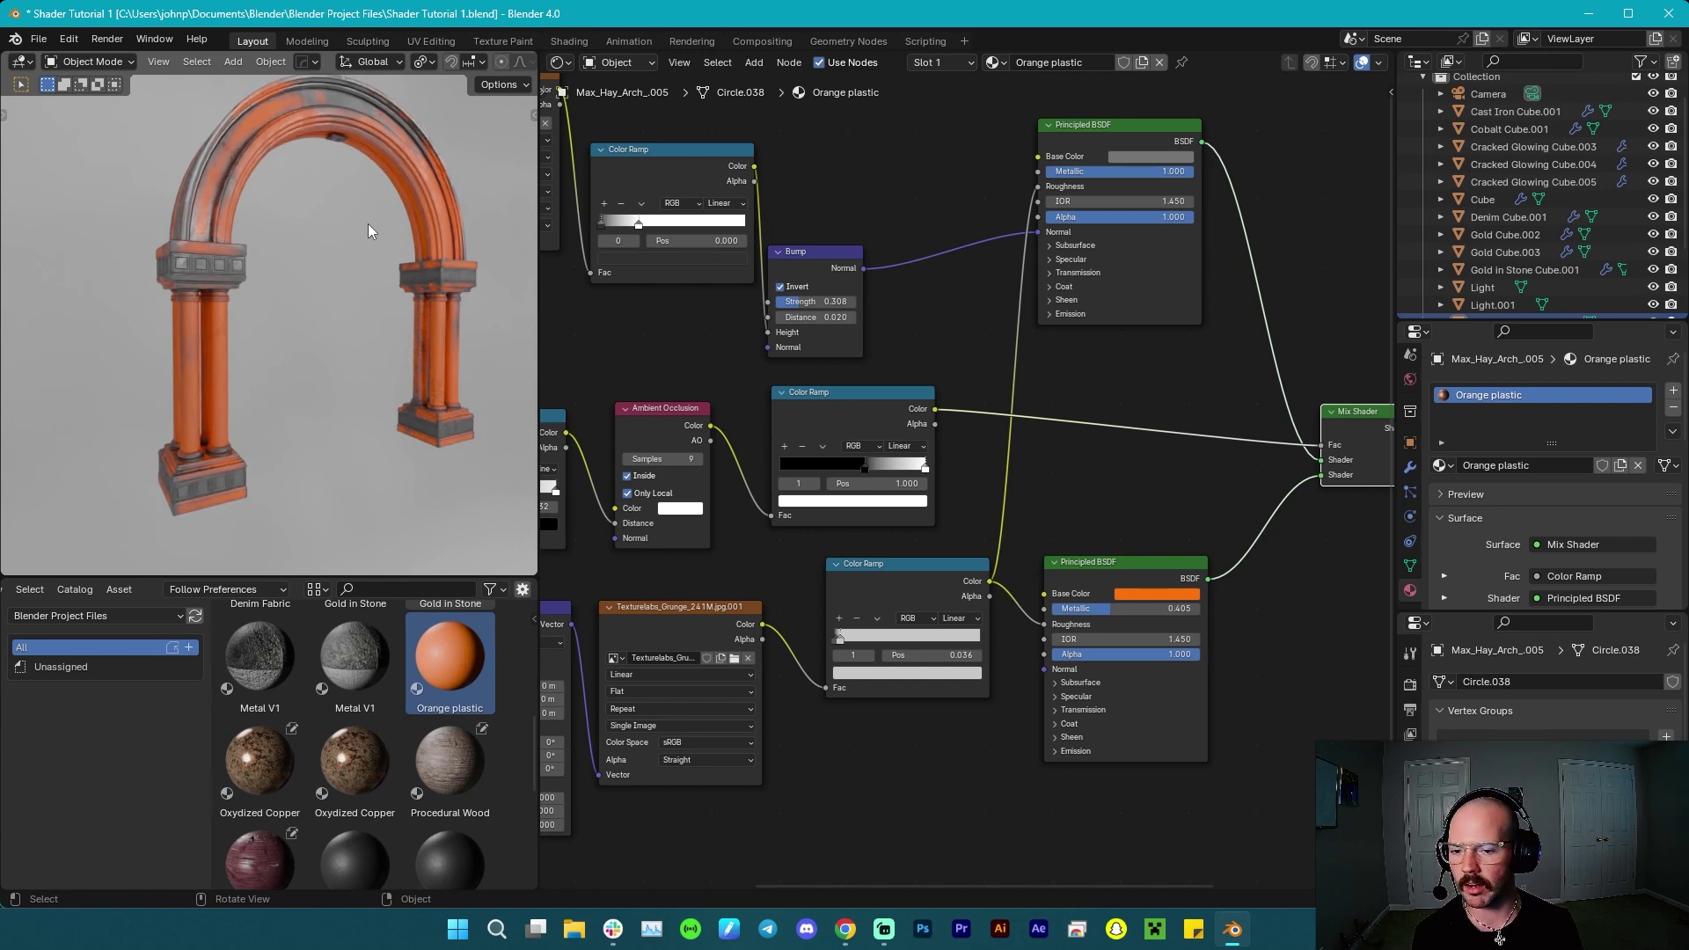
scroll(148, 343, up, 5)
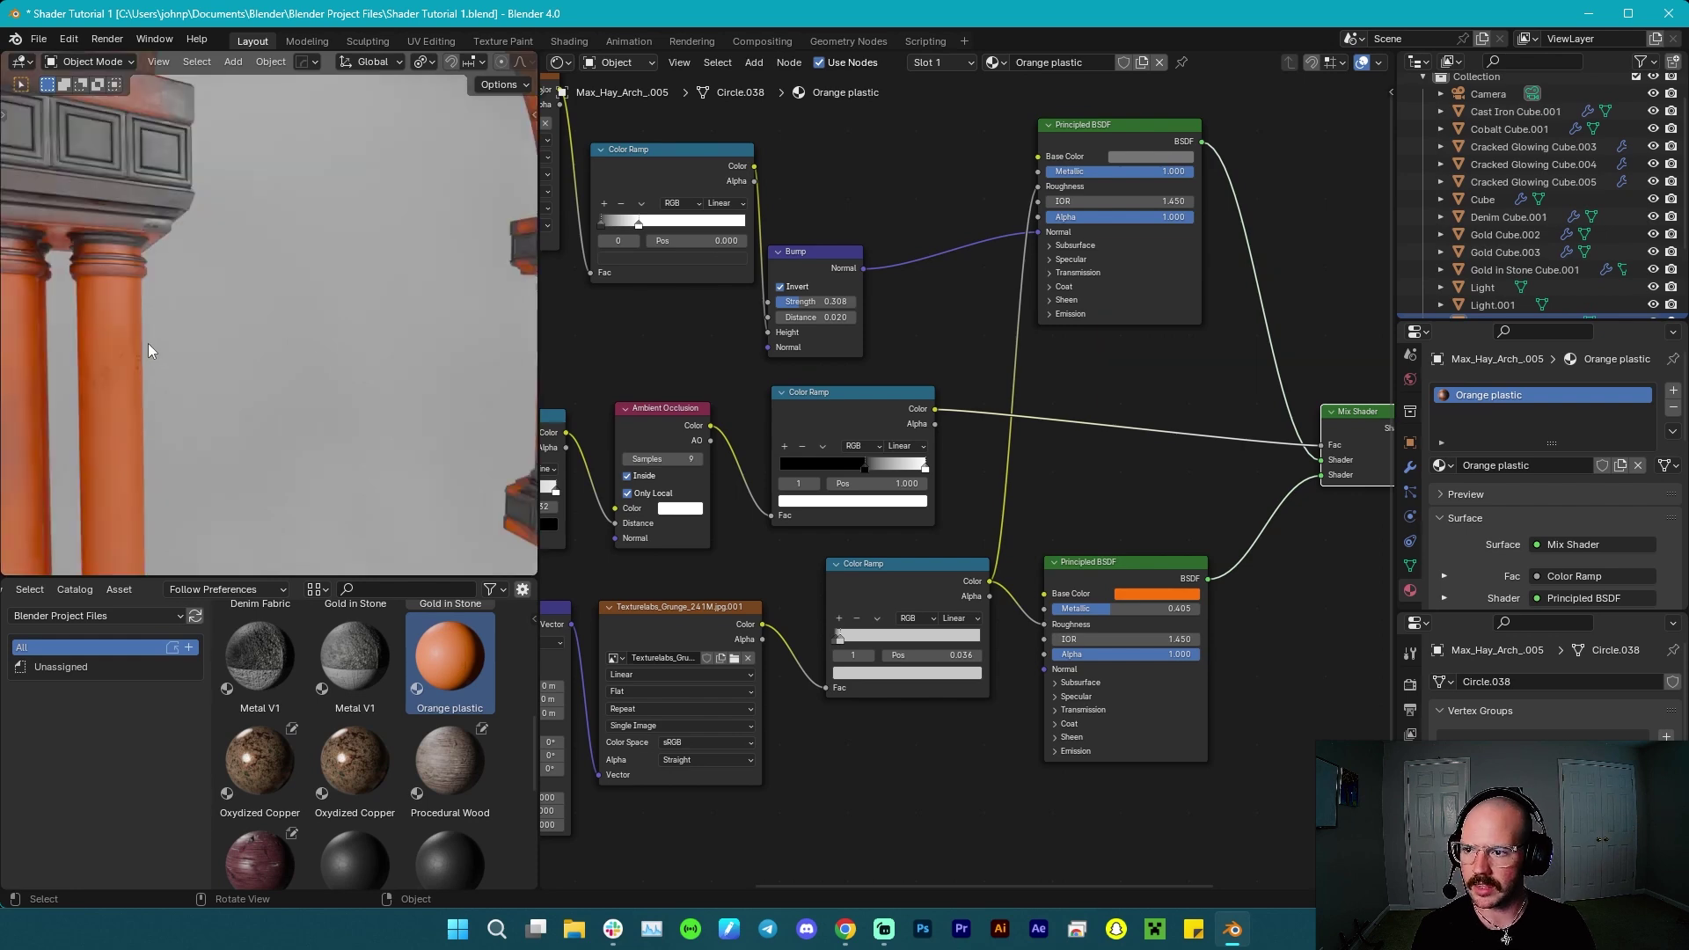
middle_drag(160, 339, 346, 320)
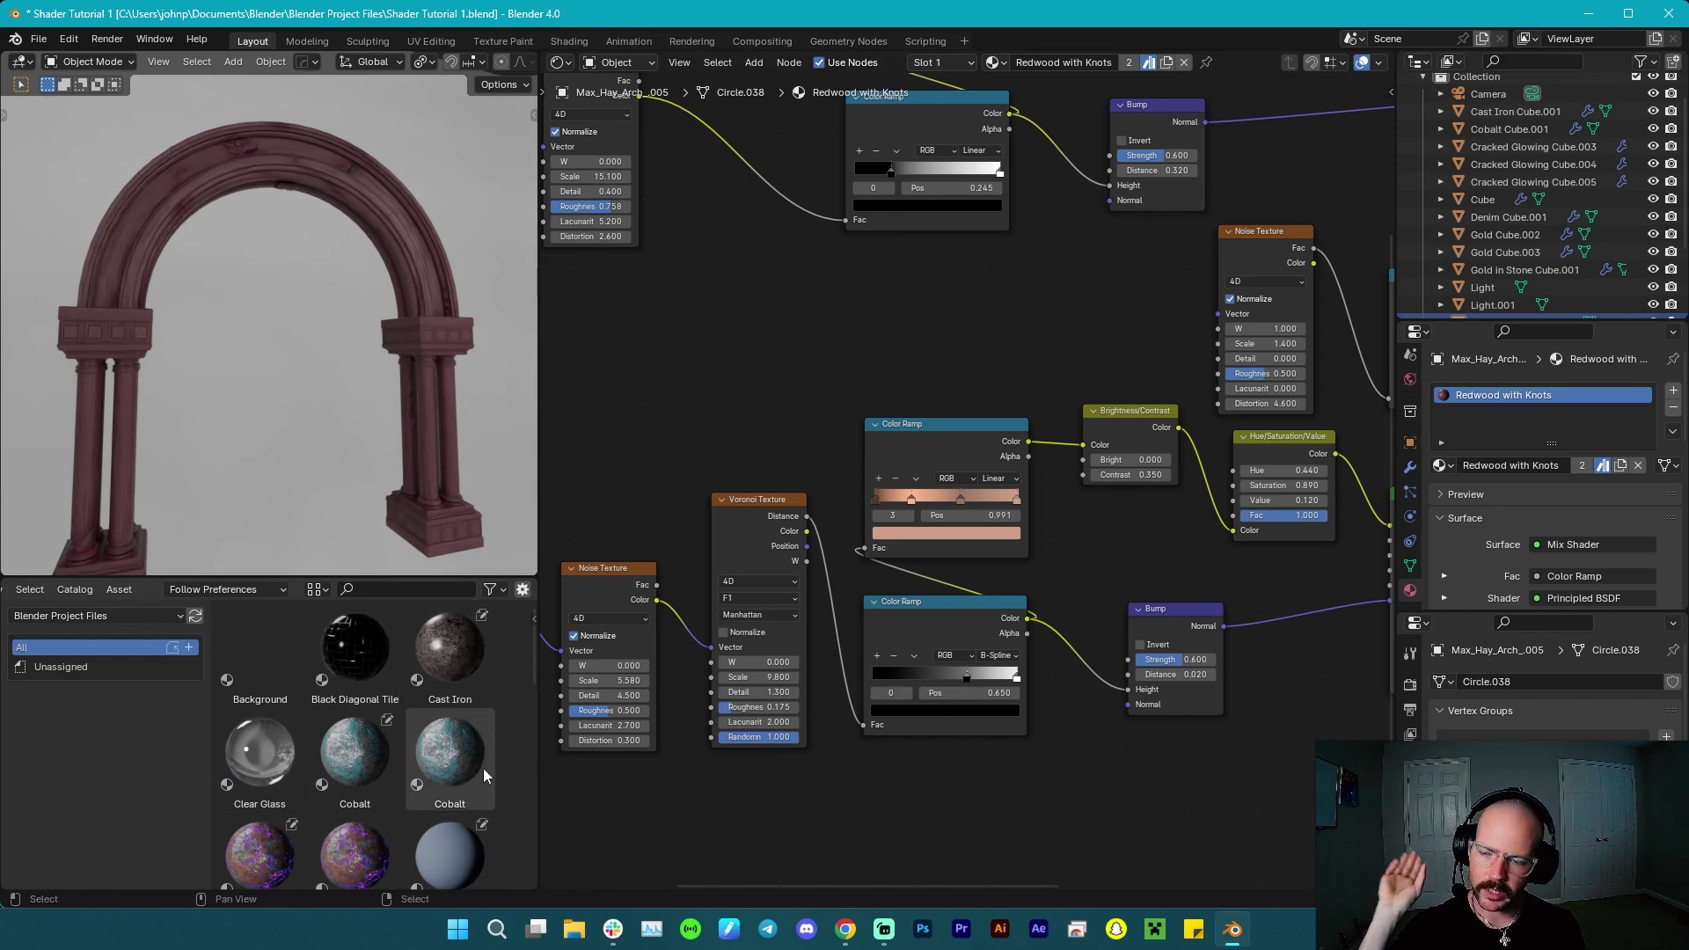
View the full node tree of the Redwood with Knots material.
scroll(1107, 569, down, 3)
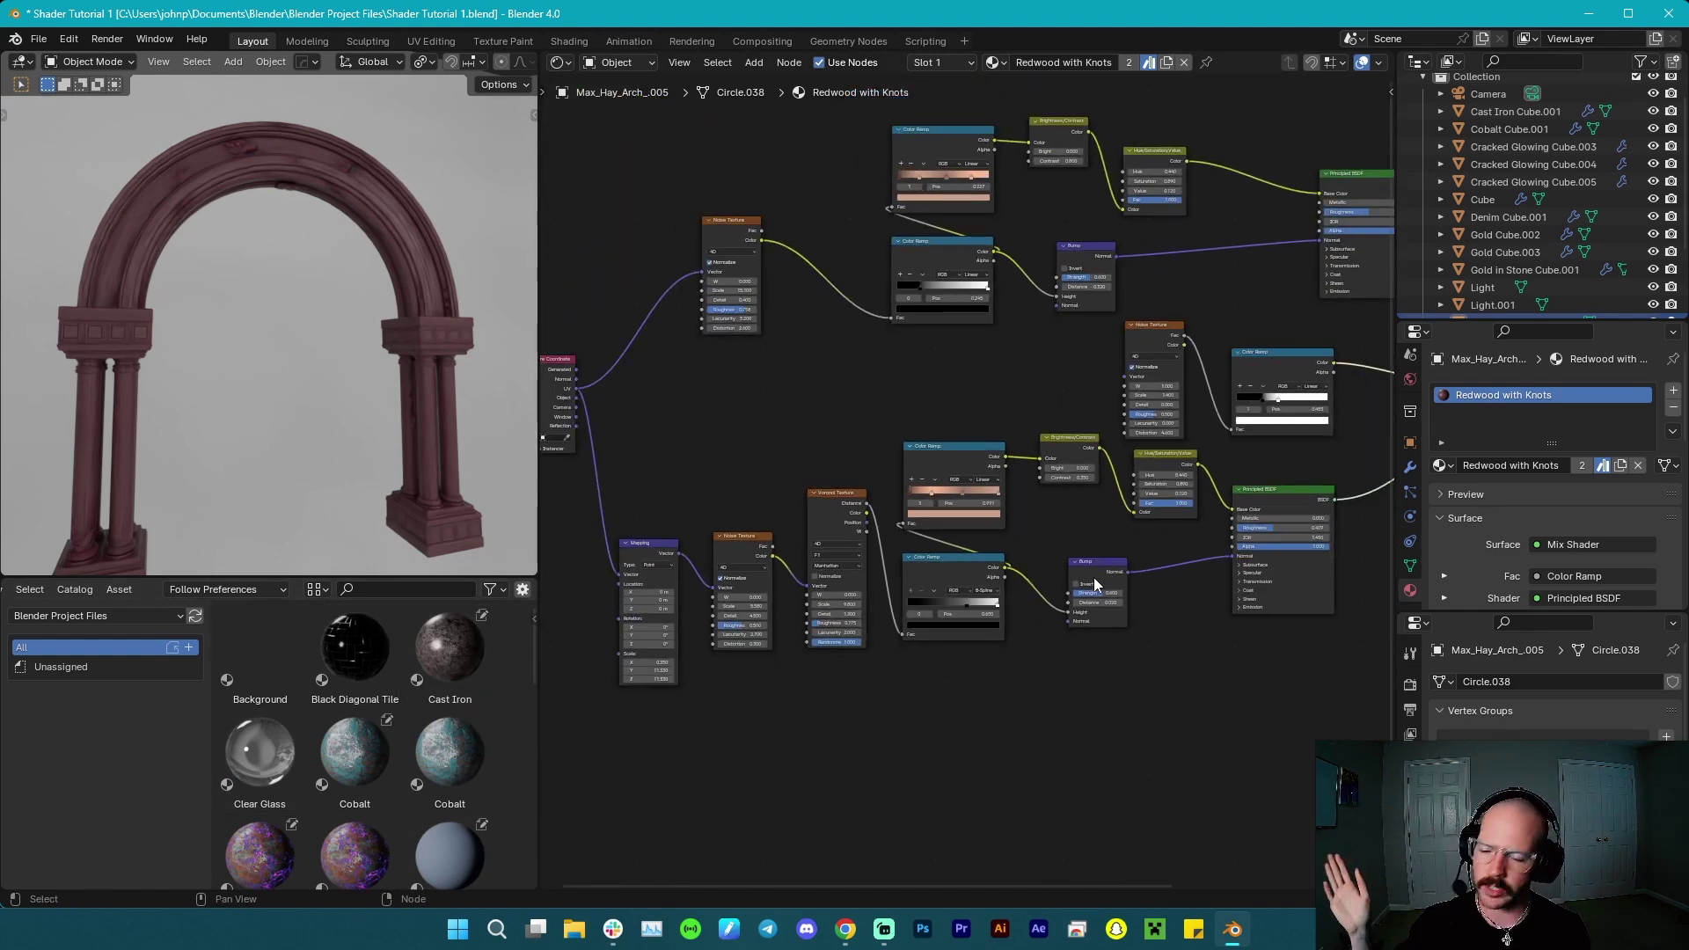
scroll(1093, 577, down, 1)
middle_drag(991, 617, 926, 684)
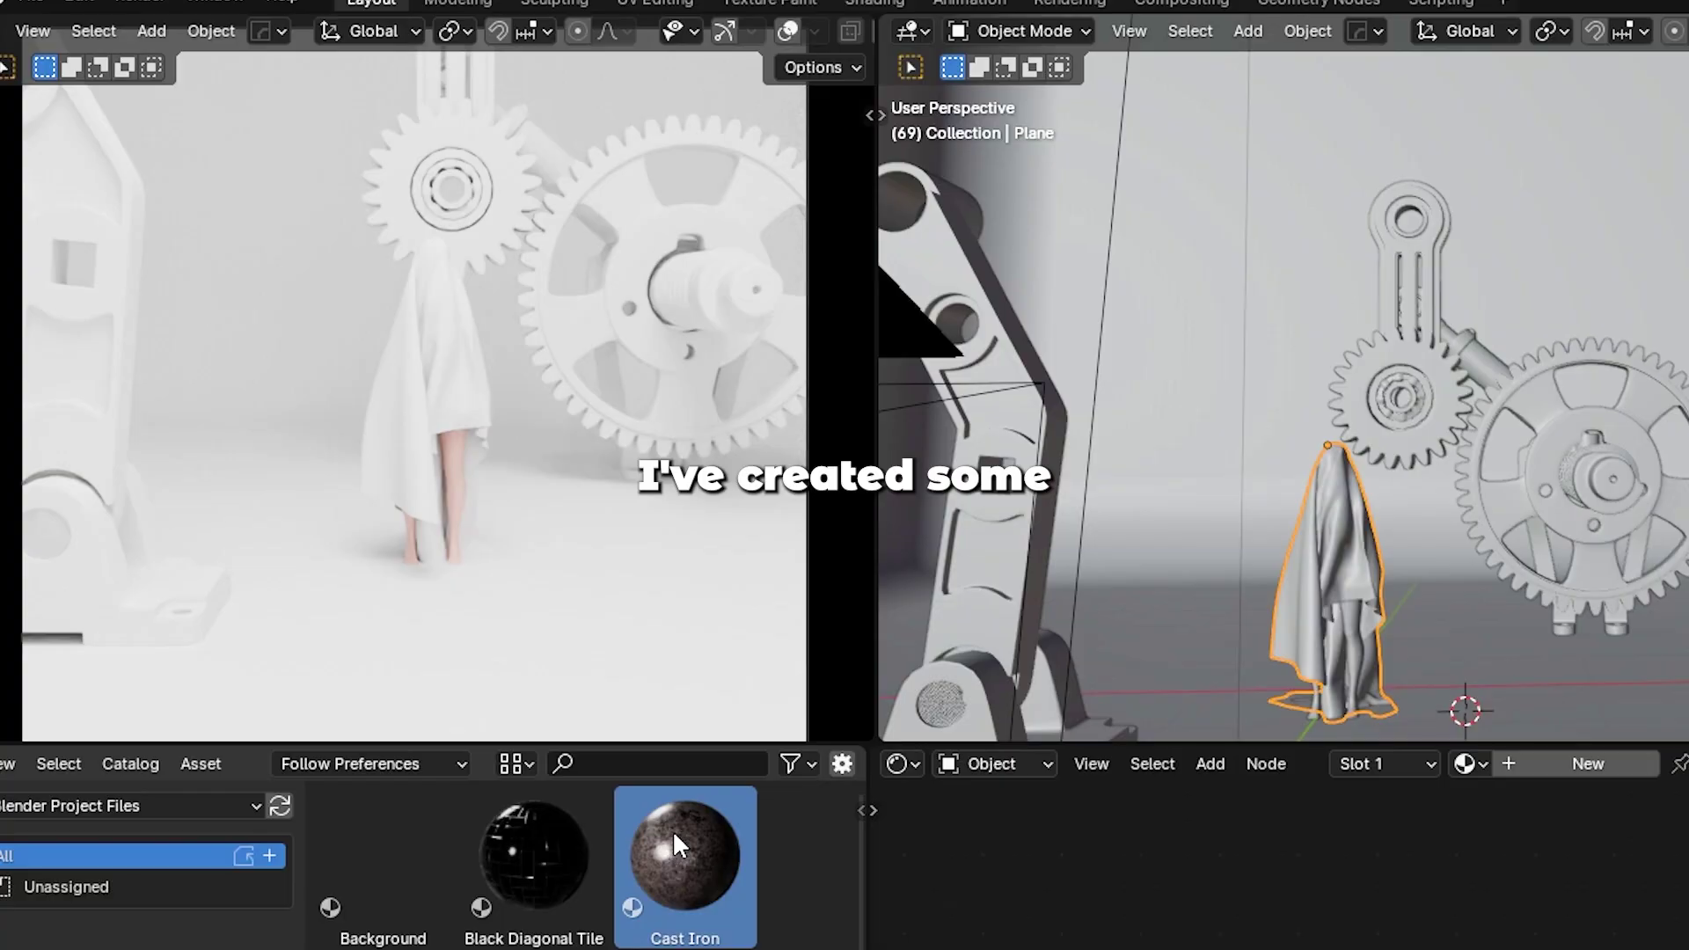
Apply the Cast Iron material asset to the gears and the mechanical arm, and Black Diagonal Tile to the backdrop.
drag(672, 831, 614, 574)
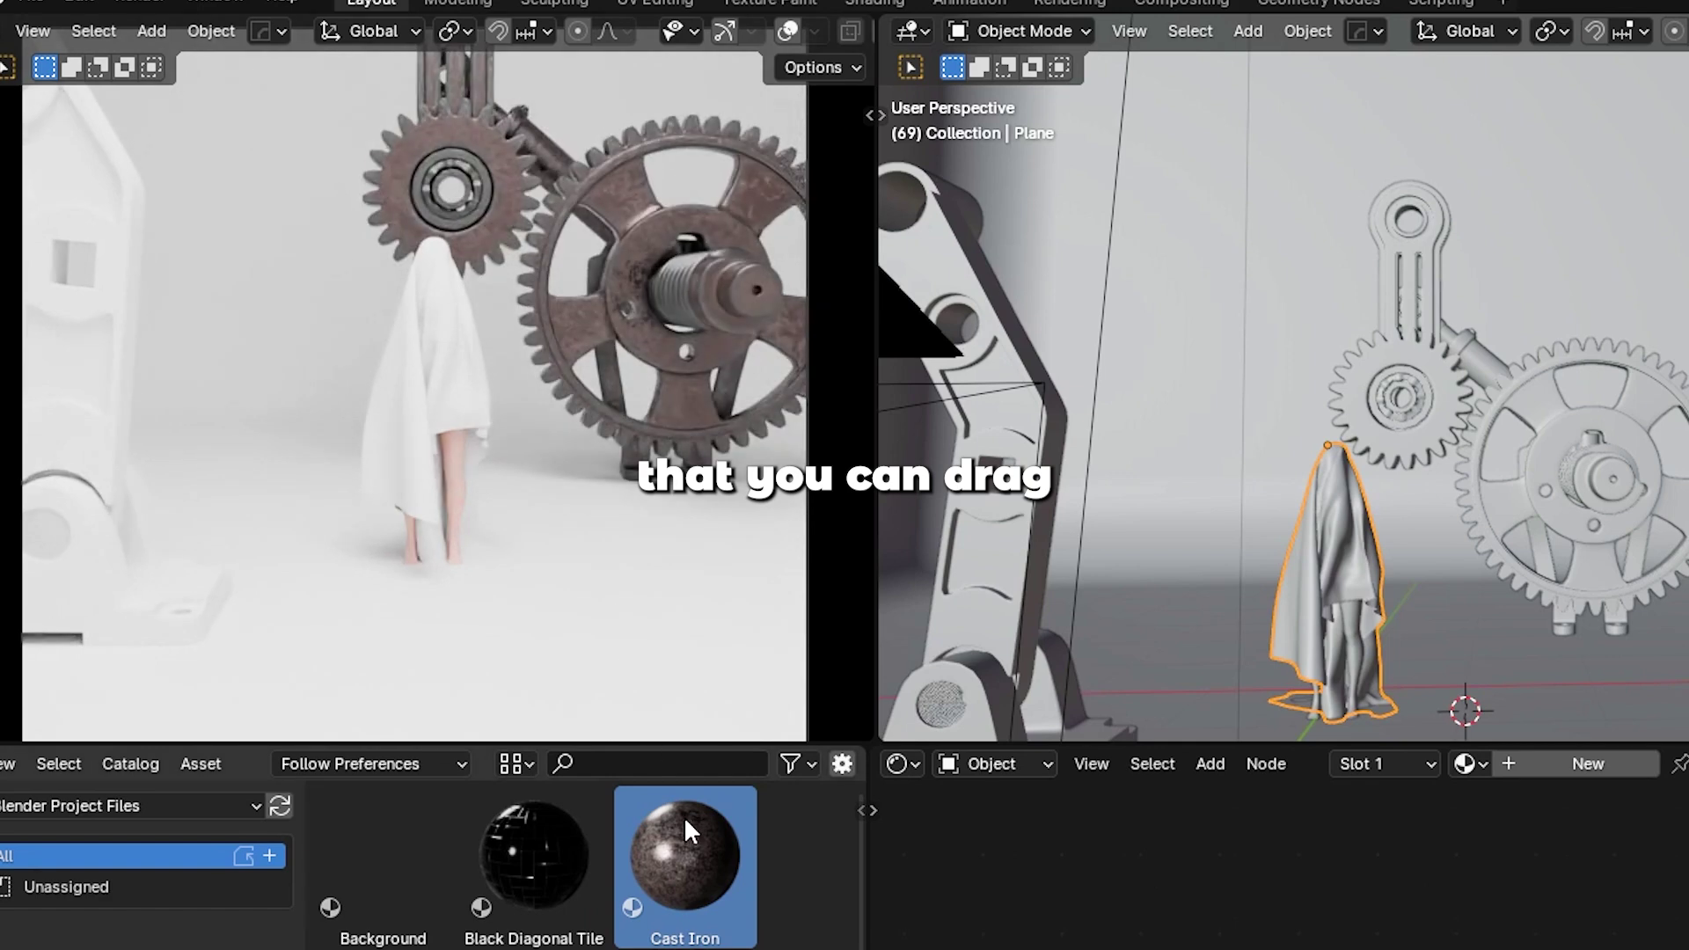
drag(684, 815, 72, 383)
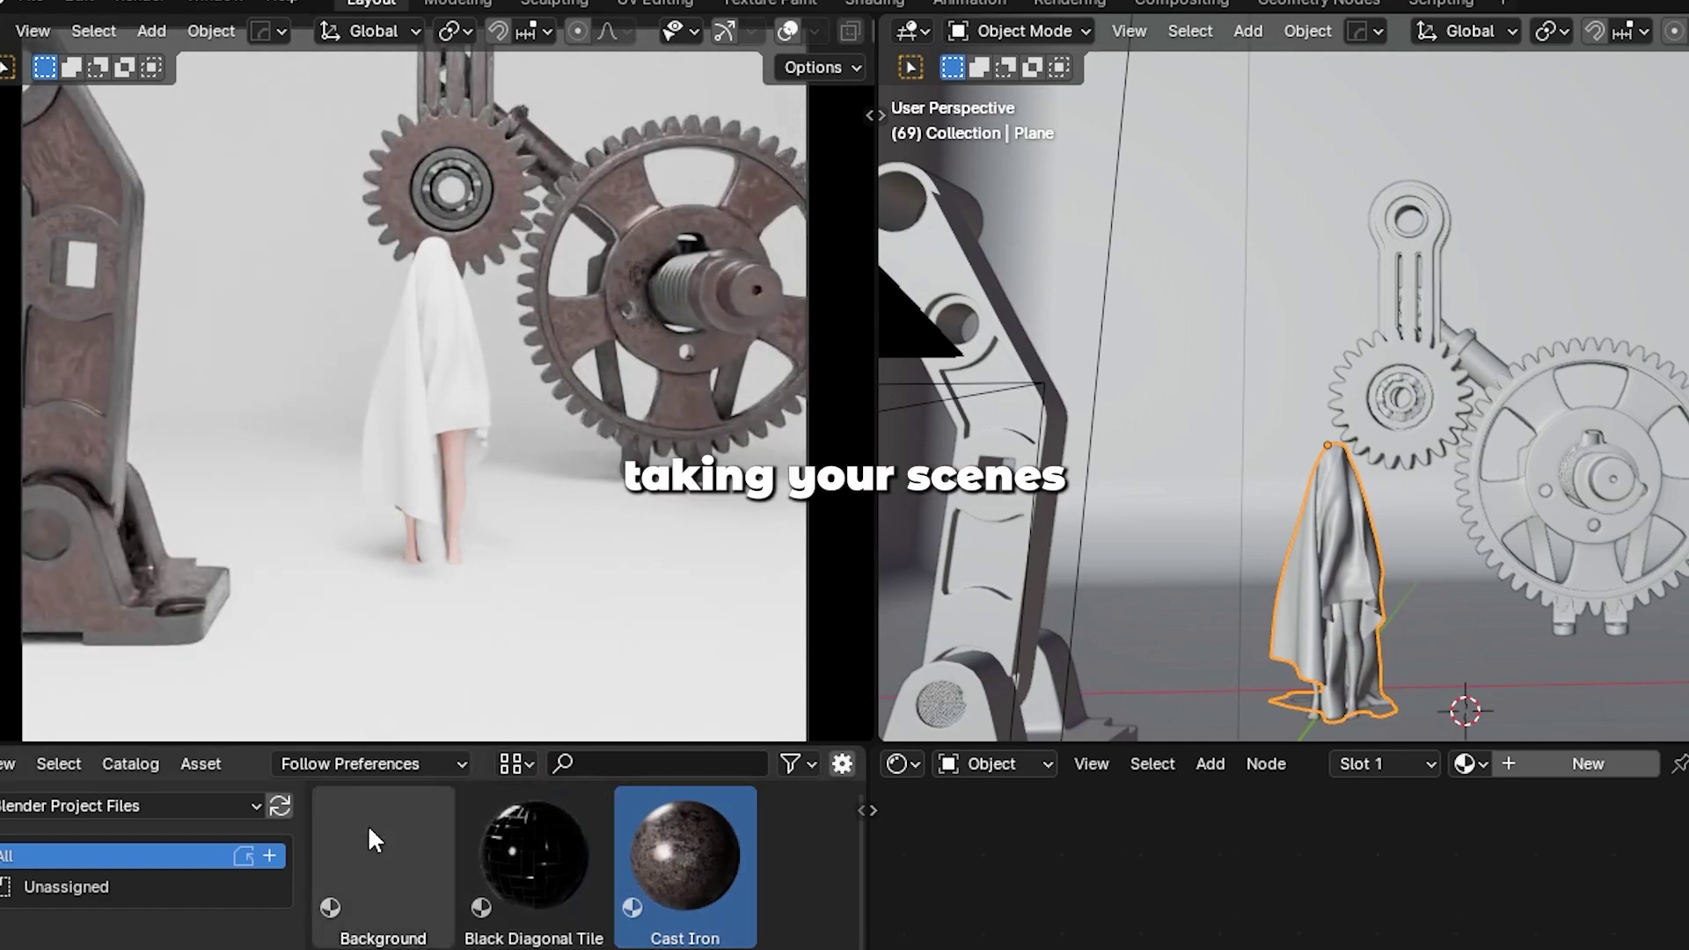
drag(515, 840, 469, 653)
Apply the Square Stitch Fabric material asset to the draped cloth and inspect its weave up close and from further away.
scroll(462, 862, down, 10)
drag(447, 941, 458, 512)
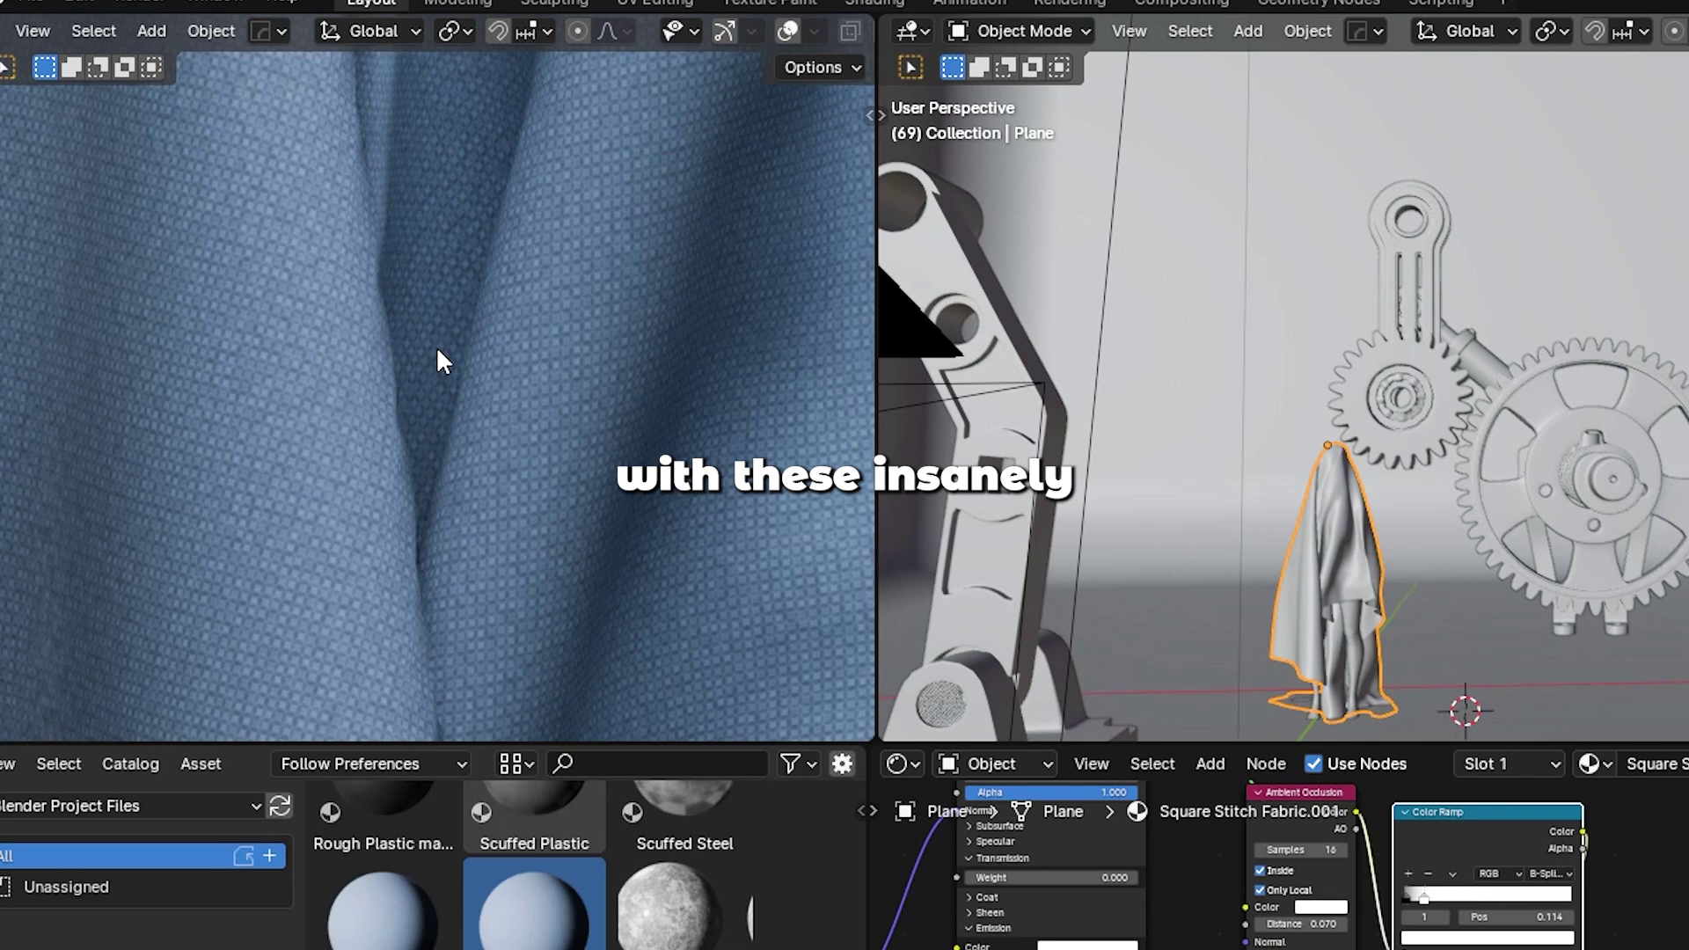
shift+middle_drag(438, 348, 415, 695)
shift+middle_drag(488, 206, 498, 657)
scroll(506, 616, down, 1)
shift+middle_drag(535, 427, 540, 533)
scroll(542, 537, down, 2)
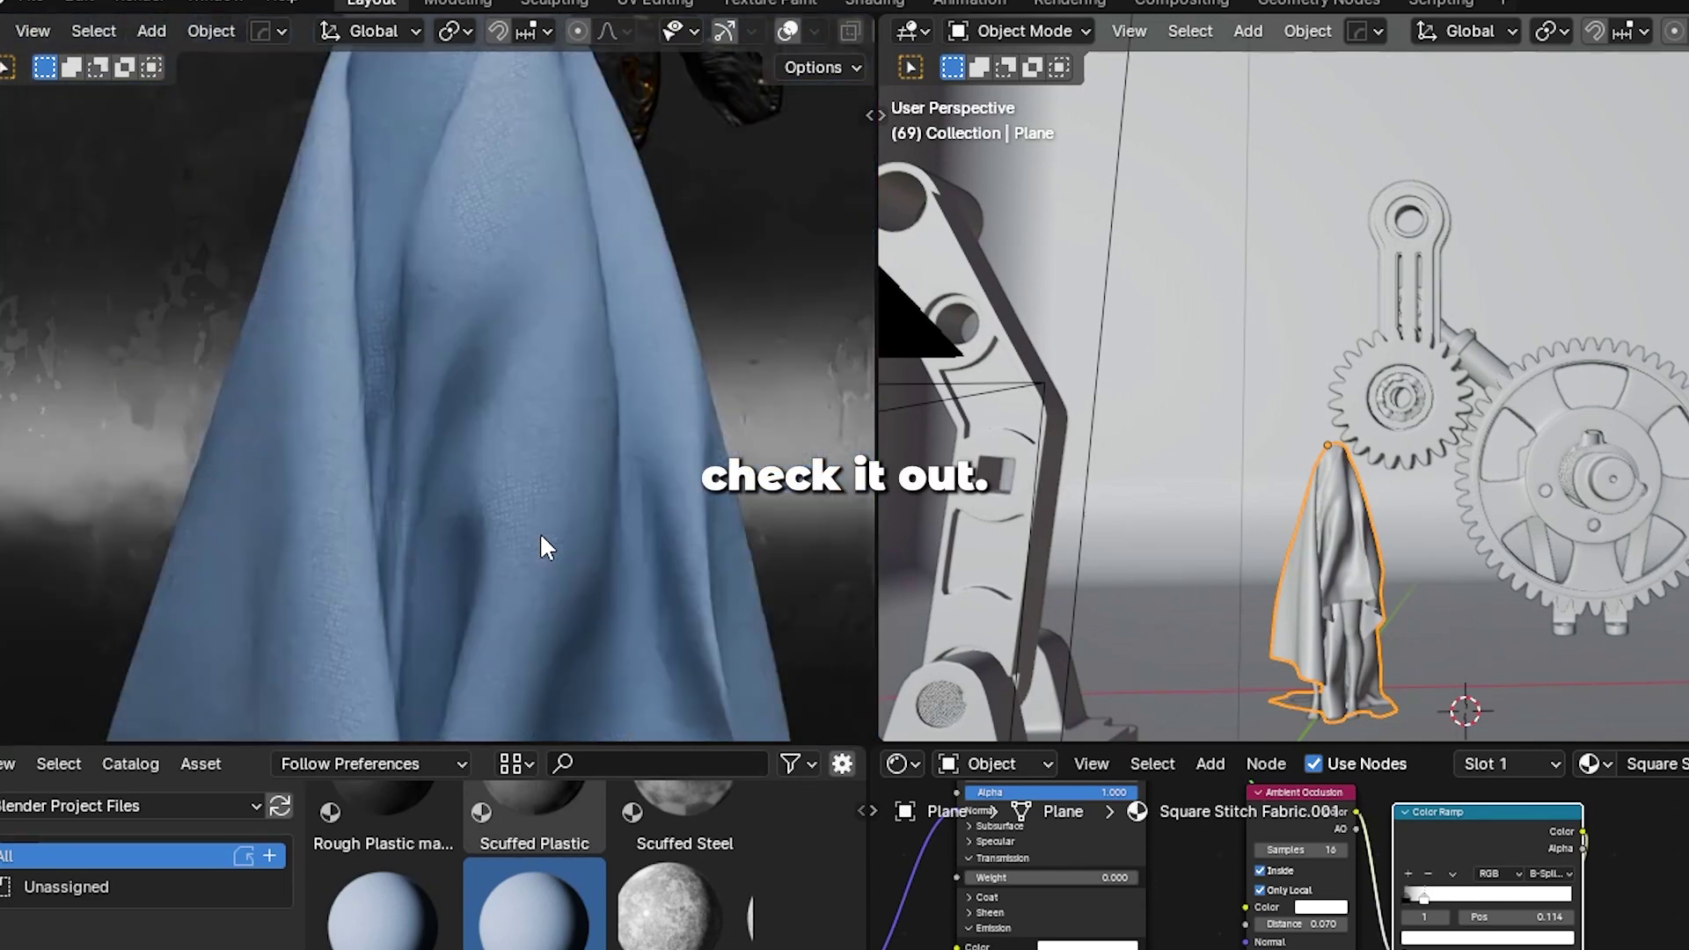